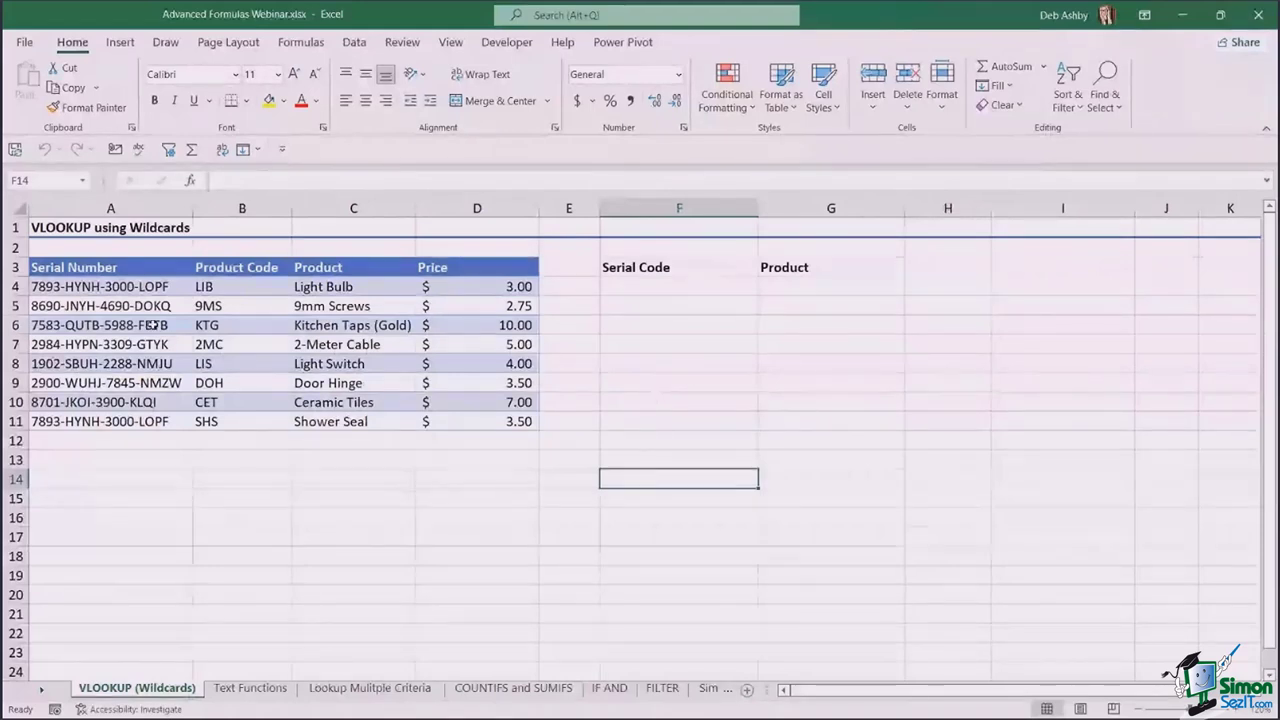
- Browse the product table, then copy the Door Hinge serial number 2900-WUHJ-7845-NMZW from A9
left_click(110, 270)
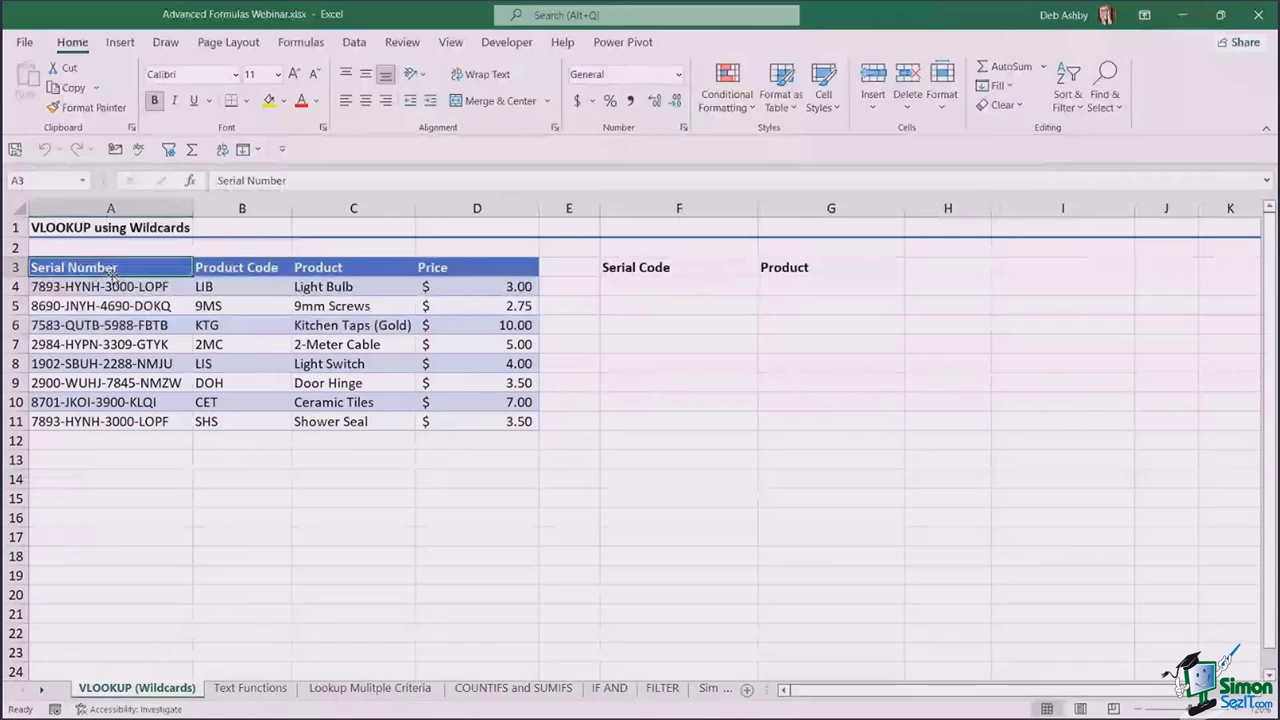
key("Down")
key("Down")
key("Right")
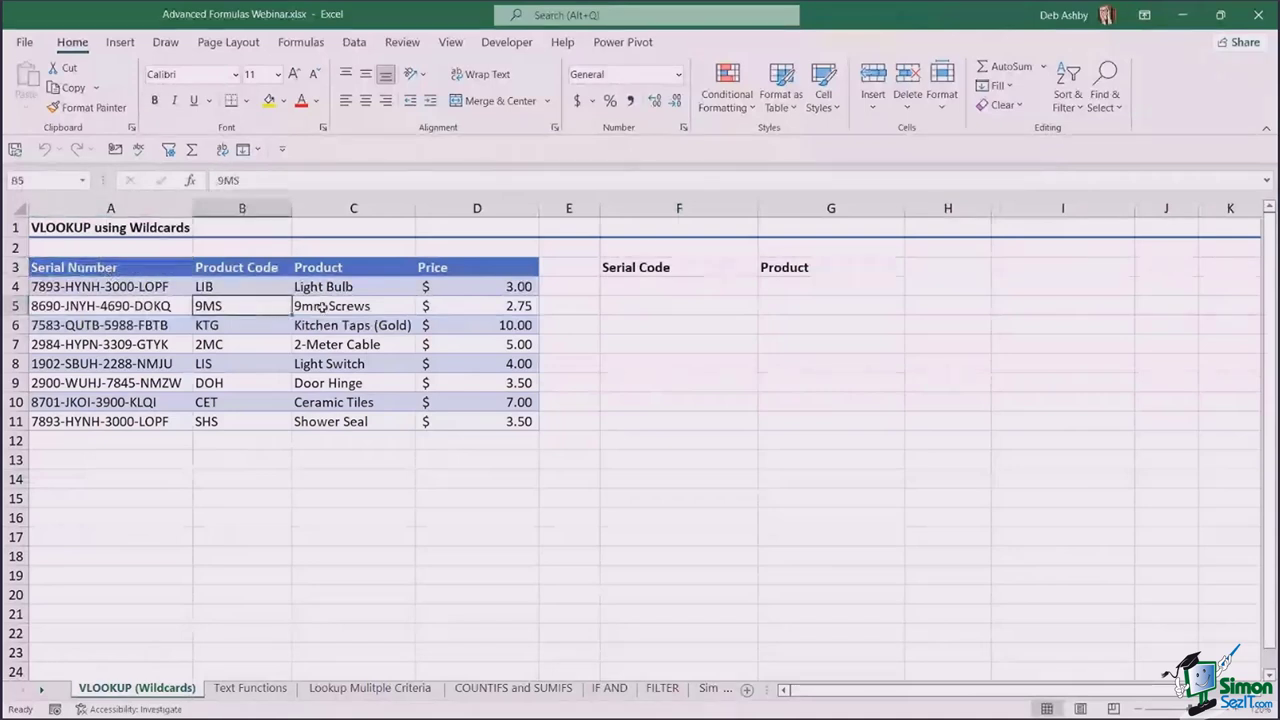
key("Right")
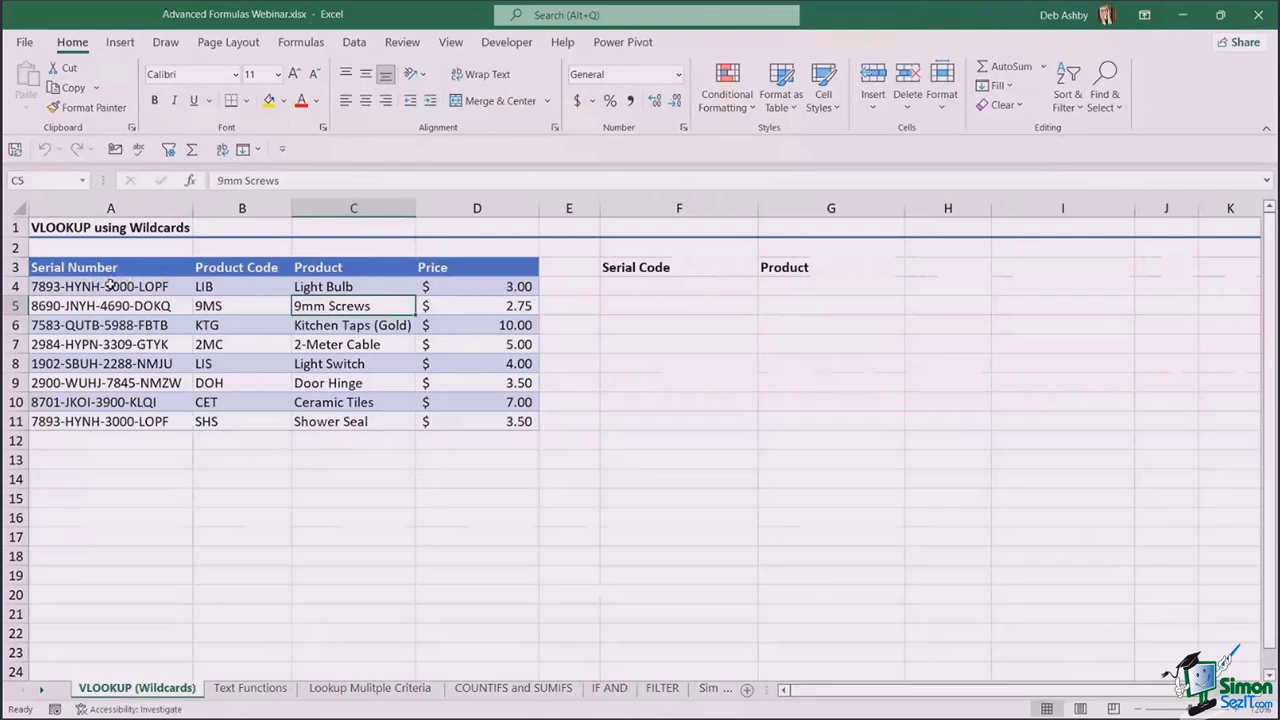
left_click(241, 286)
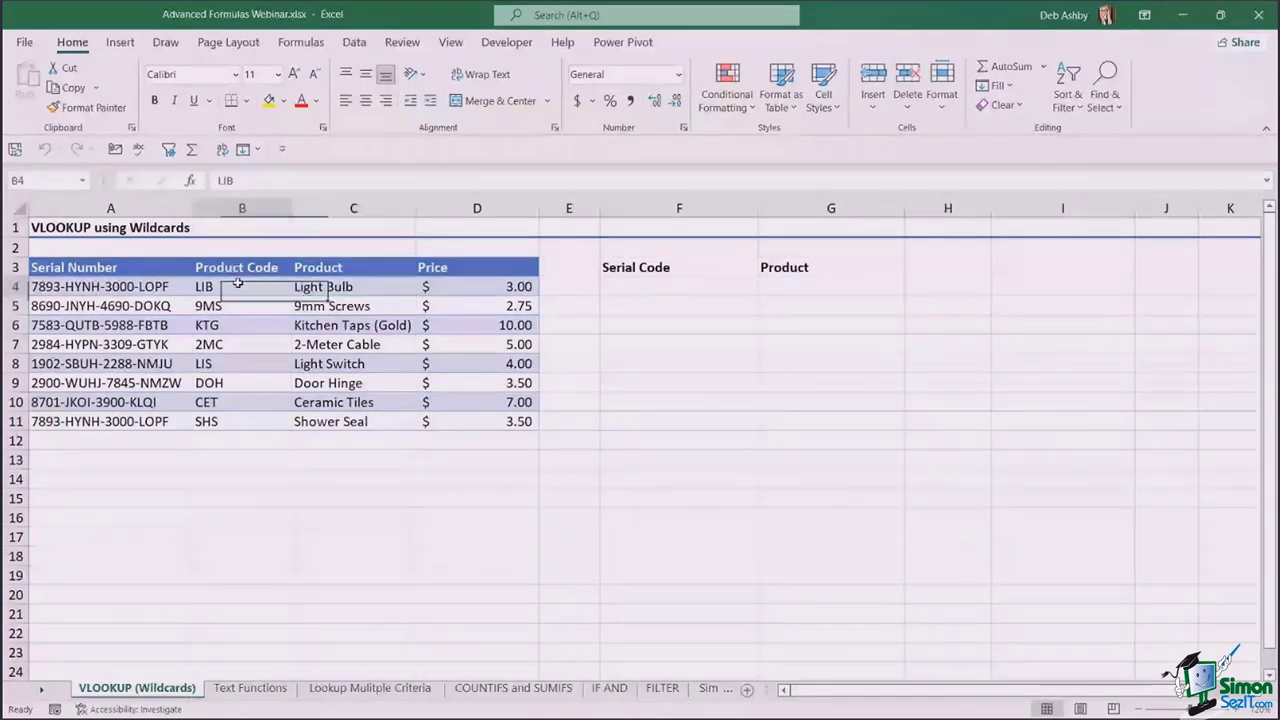
left_click(368, 290)
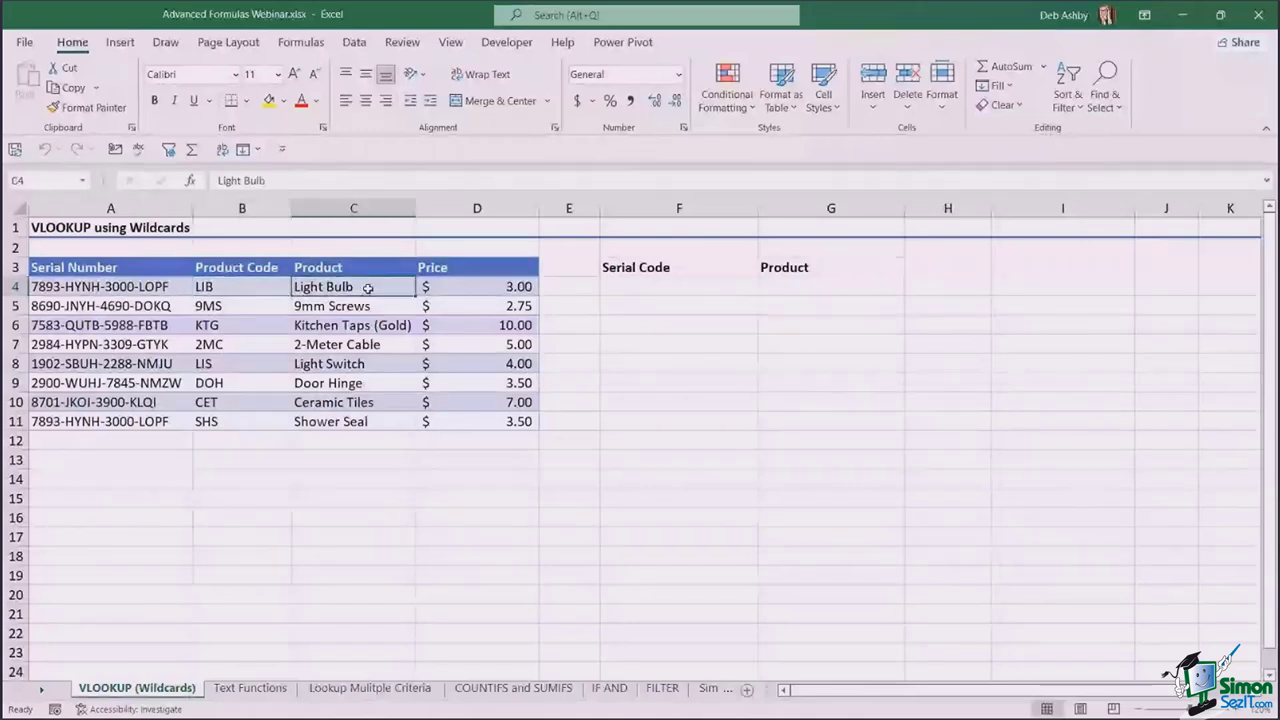
left_click(464, 292)
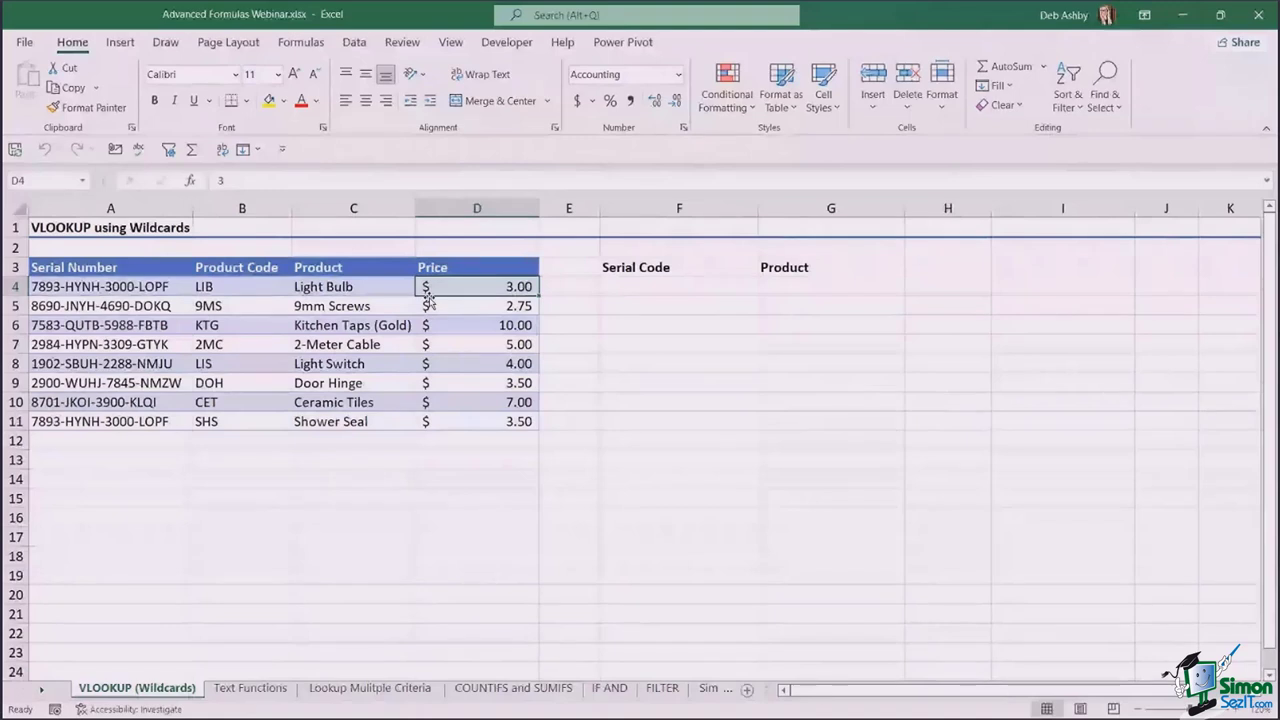
left_click(120, 383)
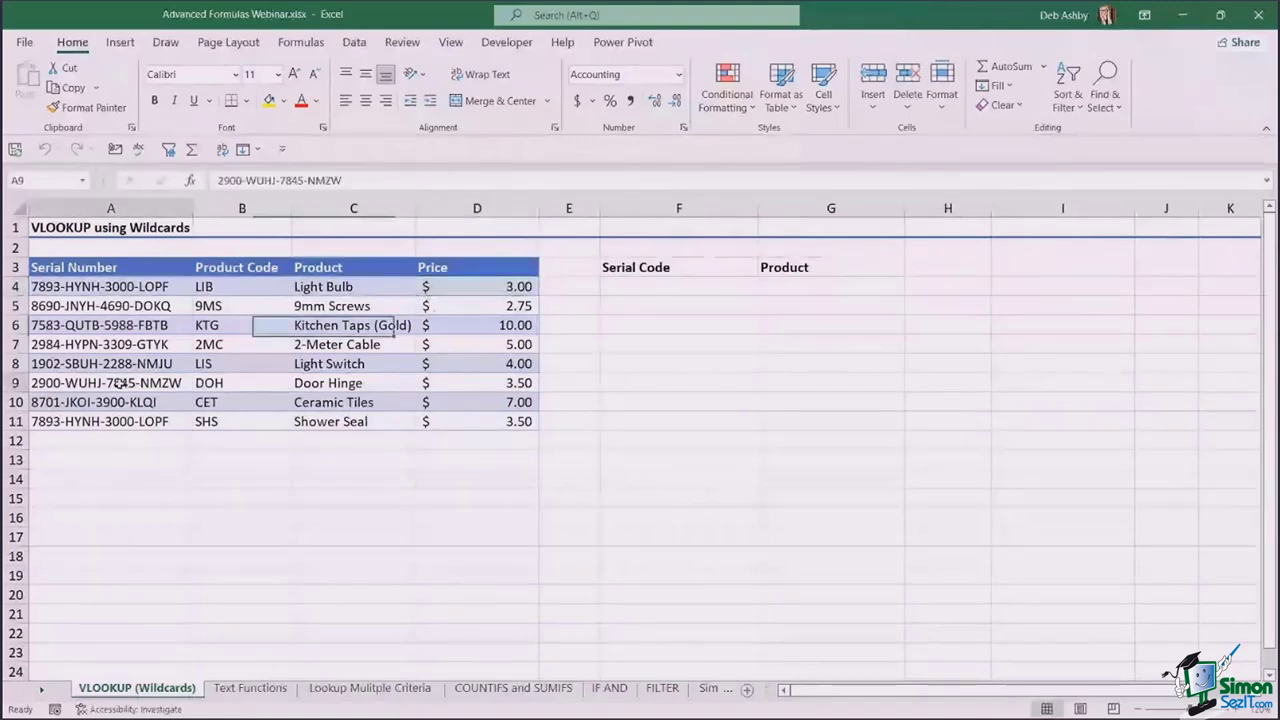
key("ctrl+c")
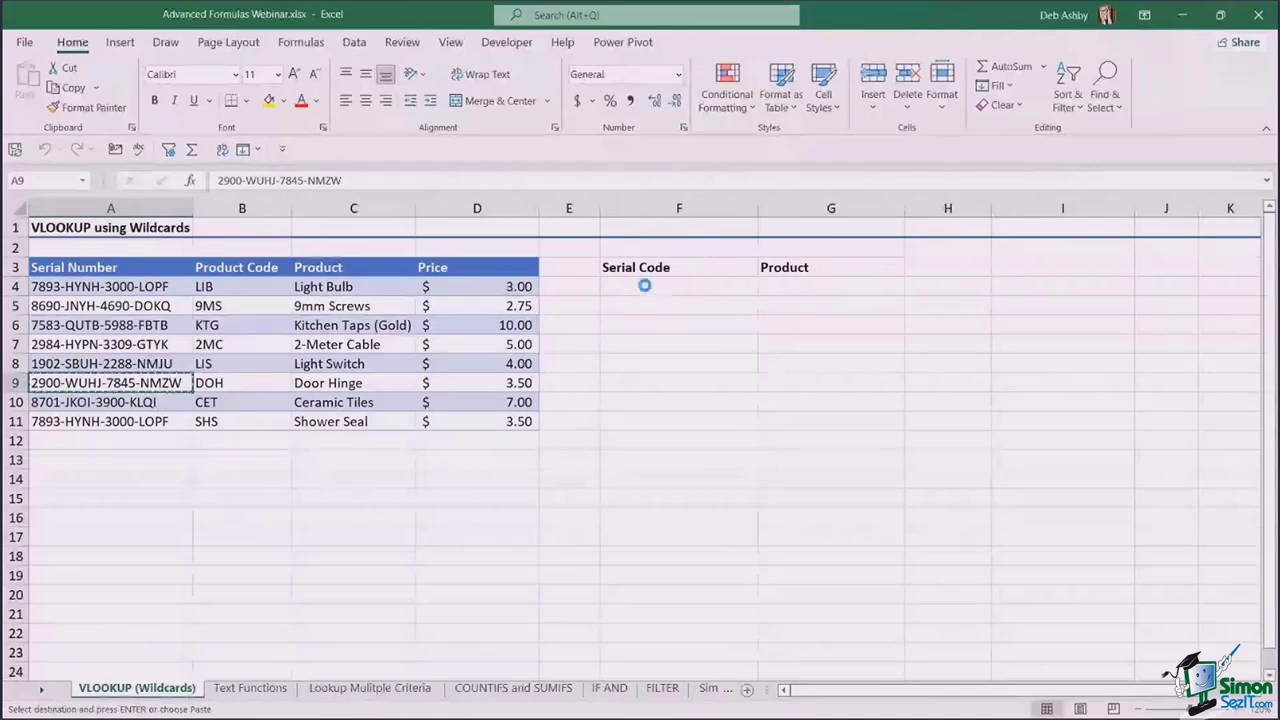
left_click(630, 333)
left_click(665, 287)
key("ctrl+v")
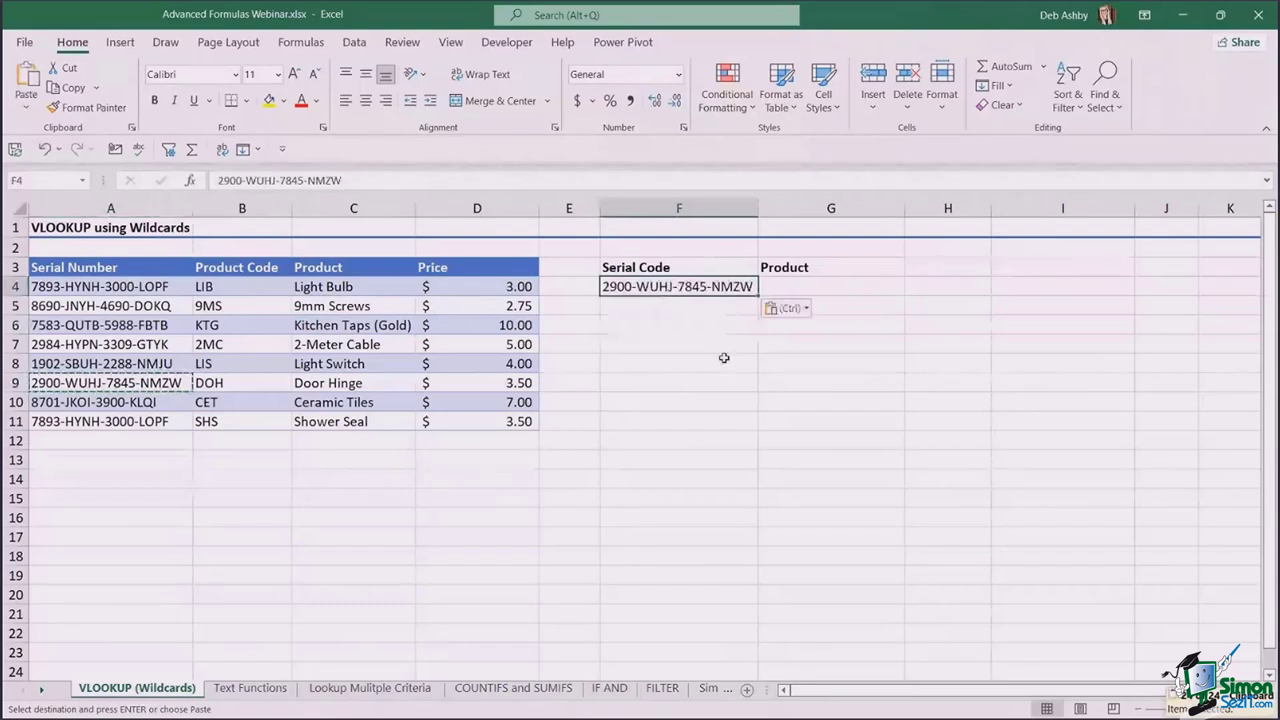
left_click(820, 284)
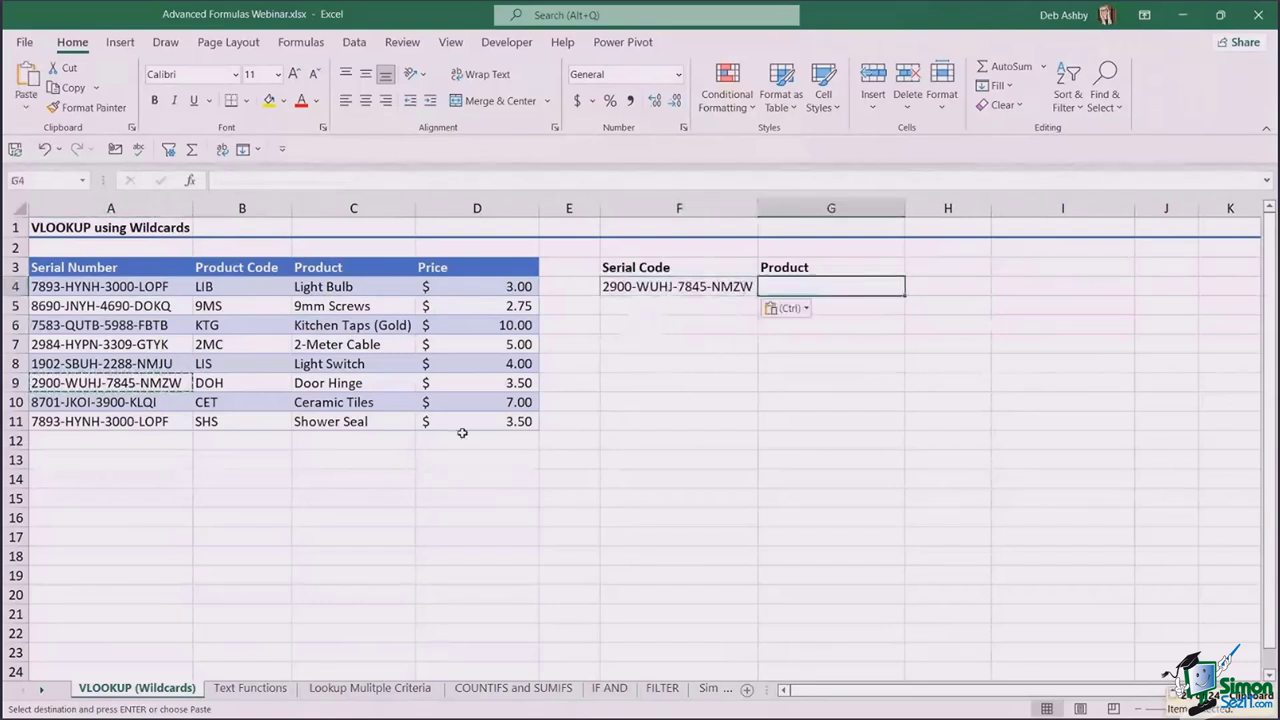
left_click(690, 382)
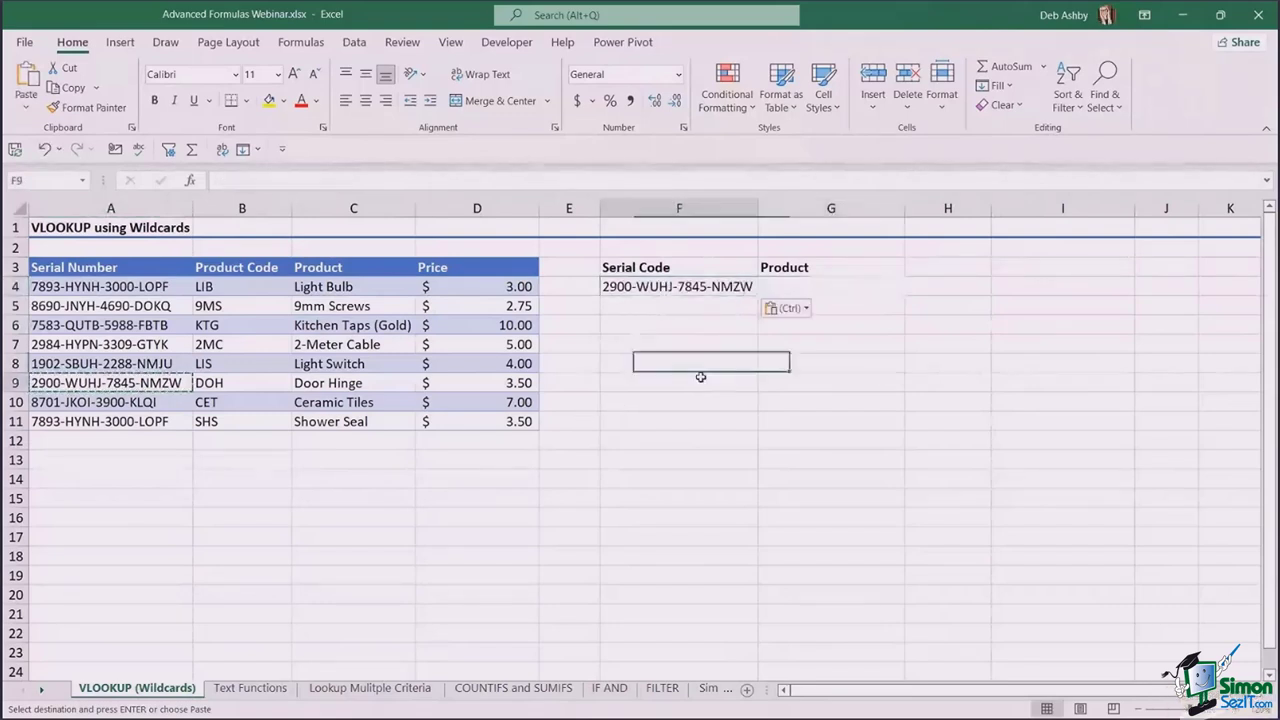
left_click(681, 285)
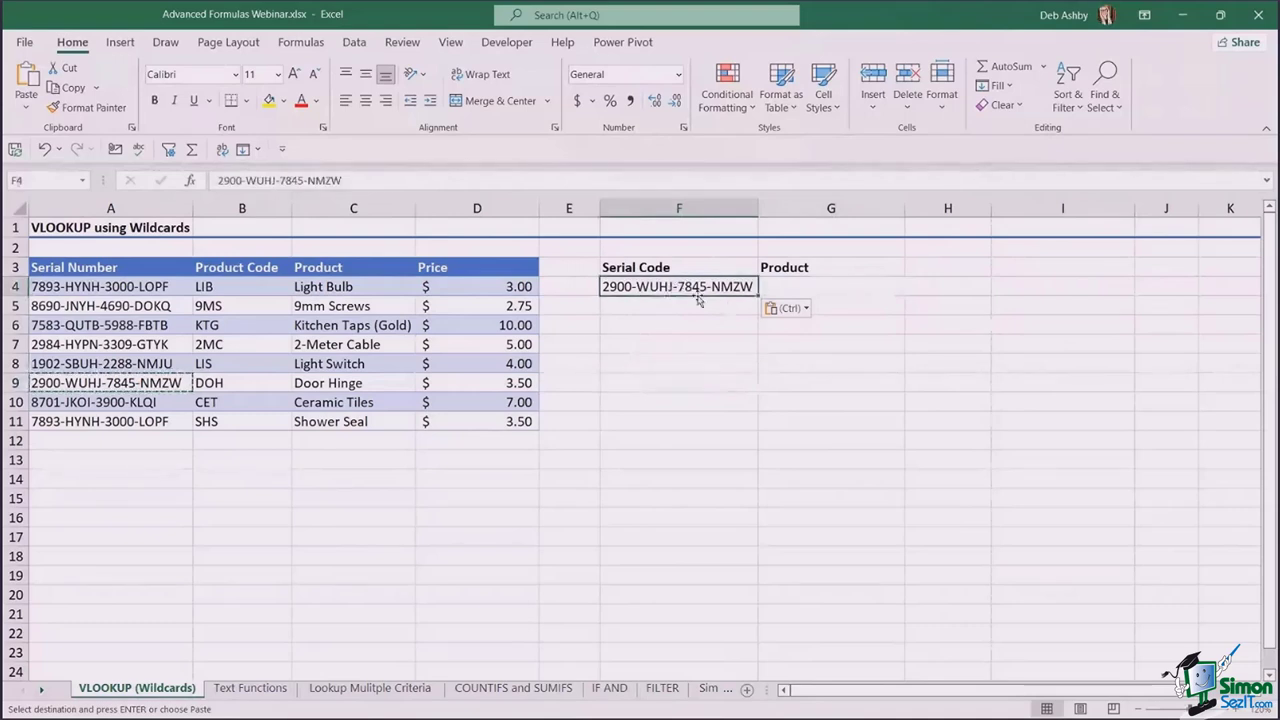
key("Escape")
left_click(800, 285)
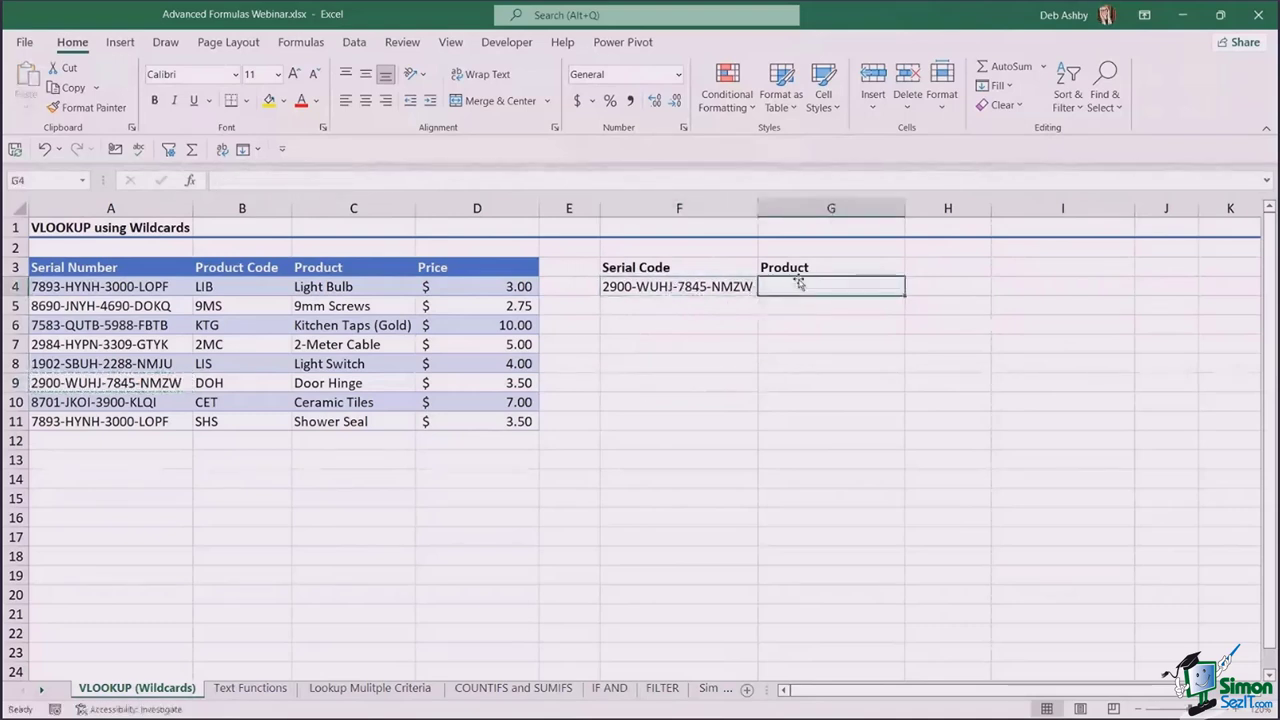
left_click(690, 290)
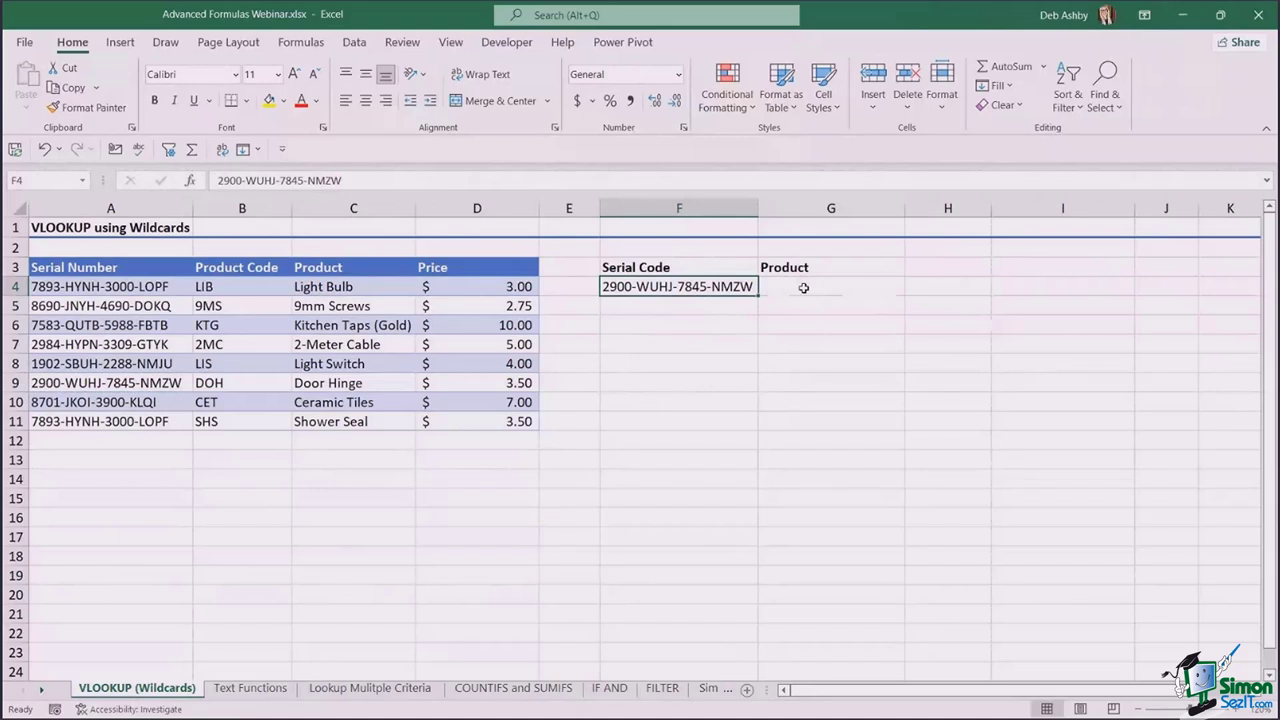
left_click(803, 288)
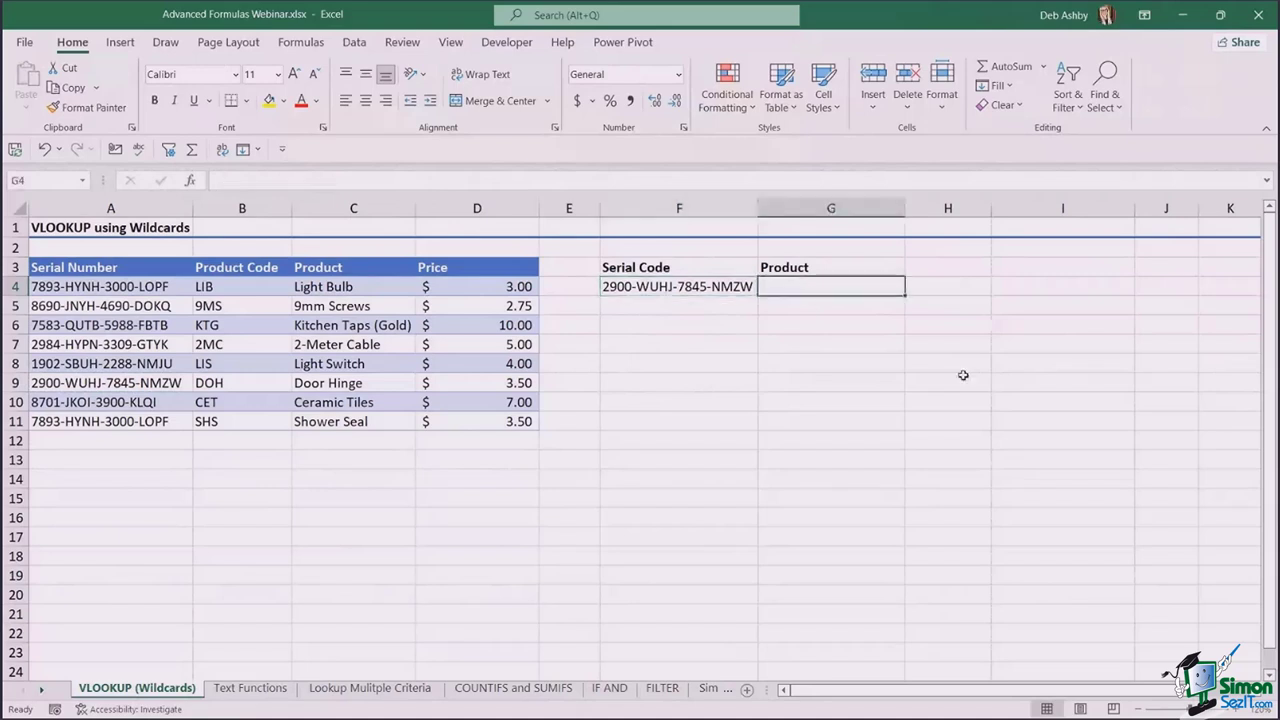
left_click(694, 289)
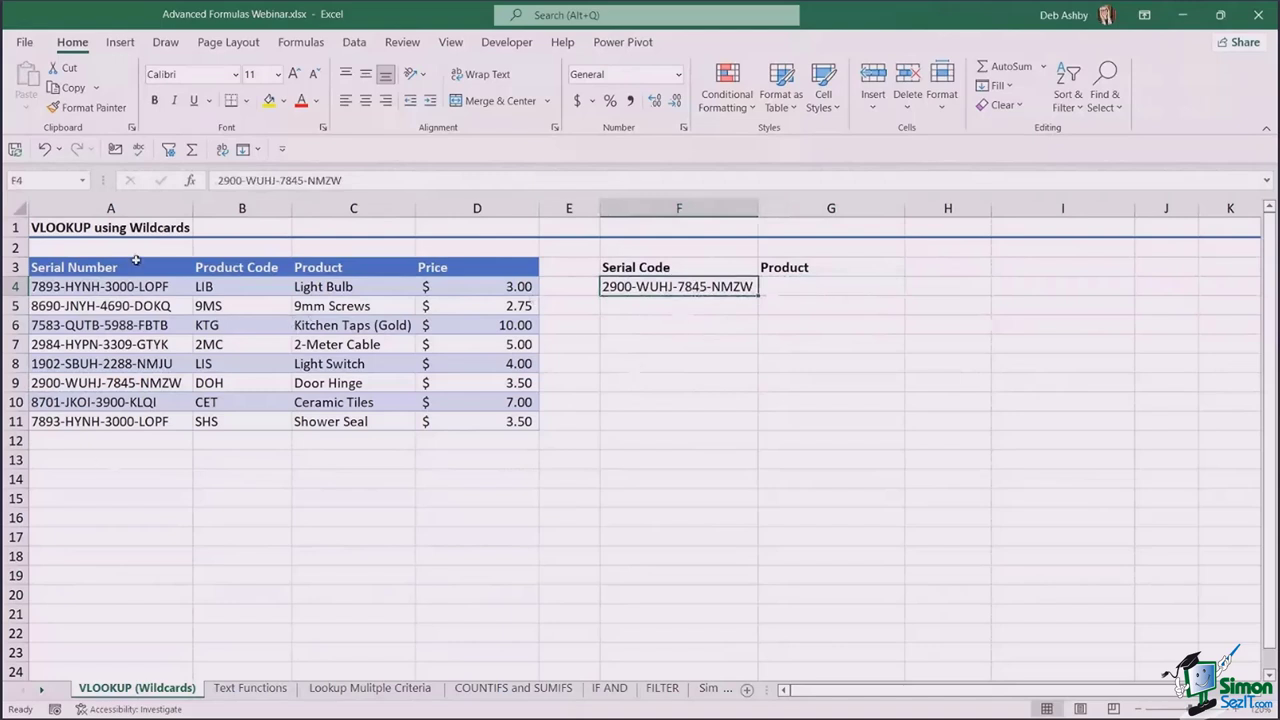
left_click(790, 285)
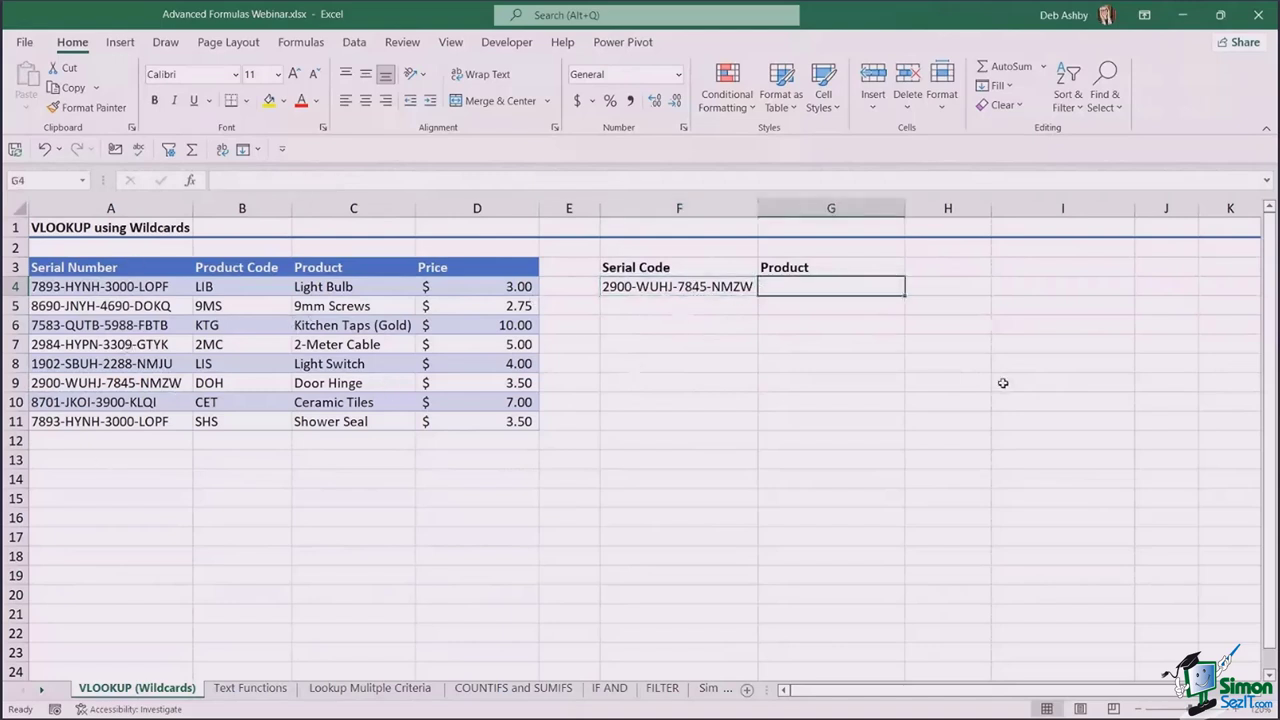
- Start G4's formula as =VLOOKUP(F4, with the serial code as the lookup value
type("=VLOOKUP")
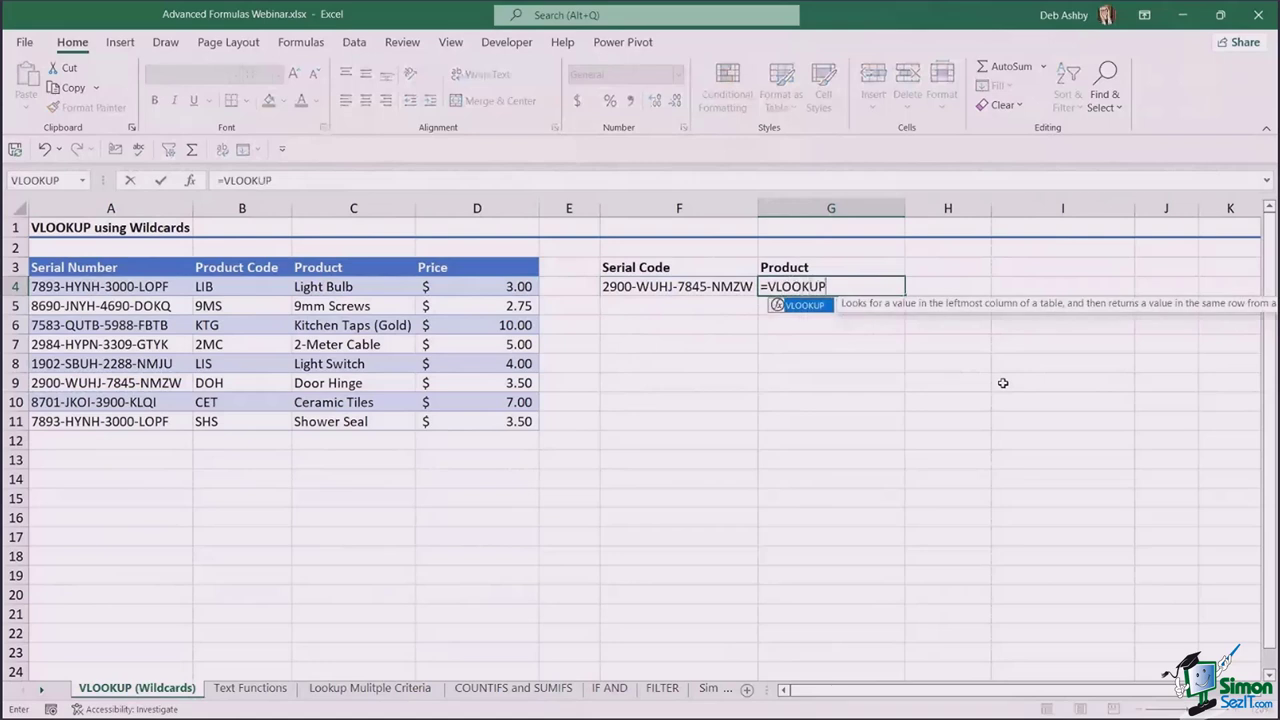
type("(")
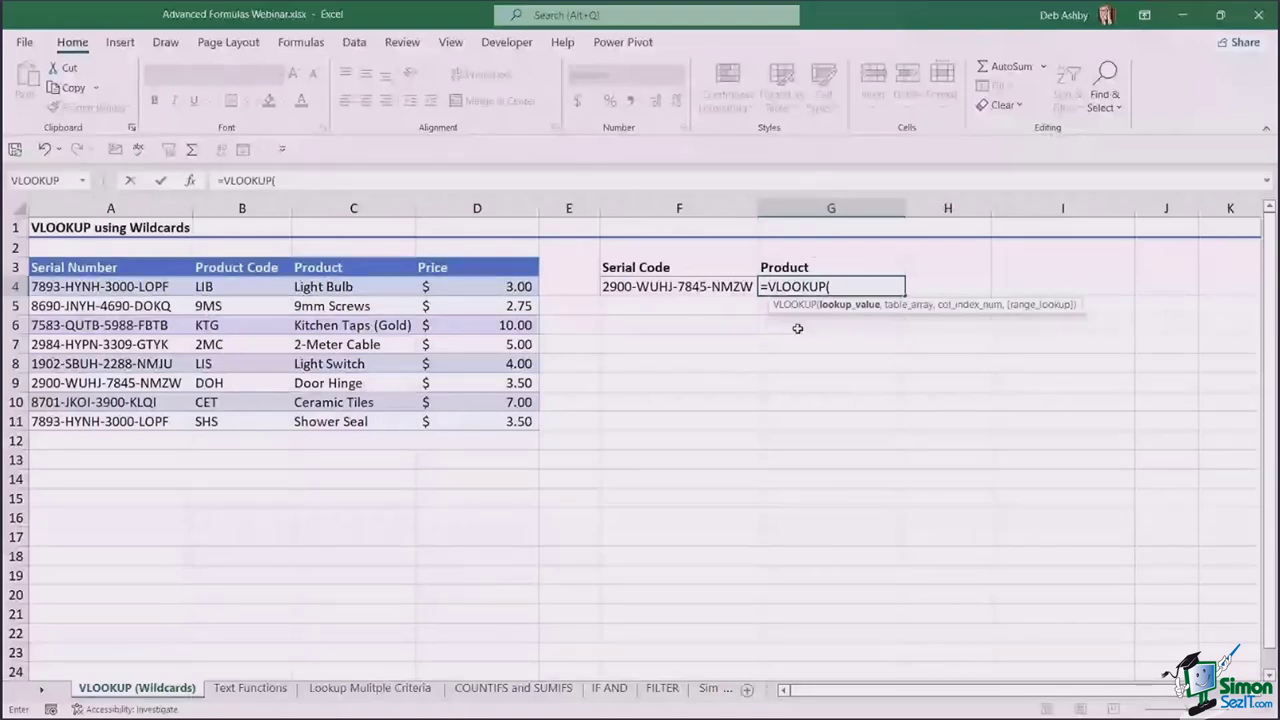
key("Left")
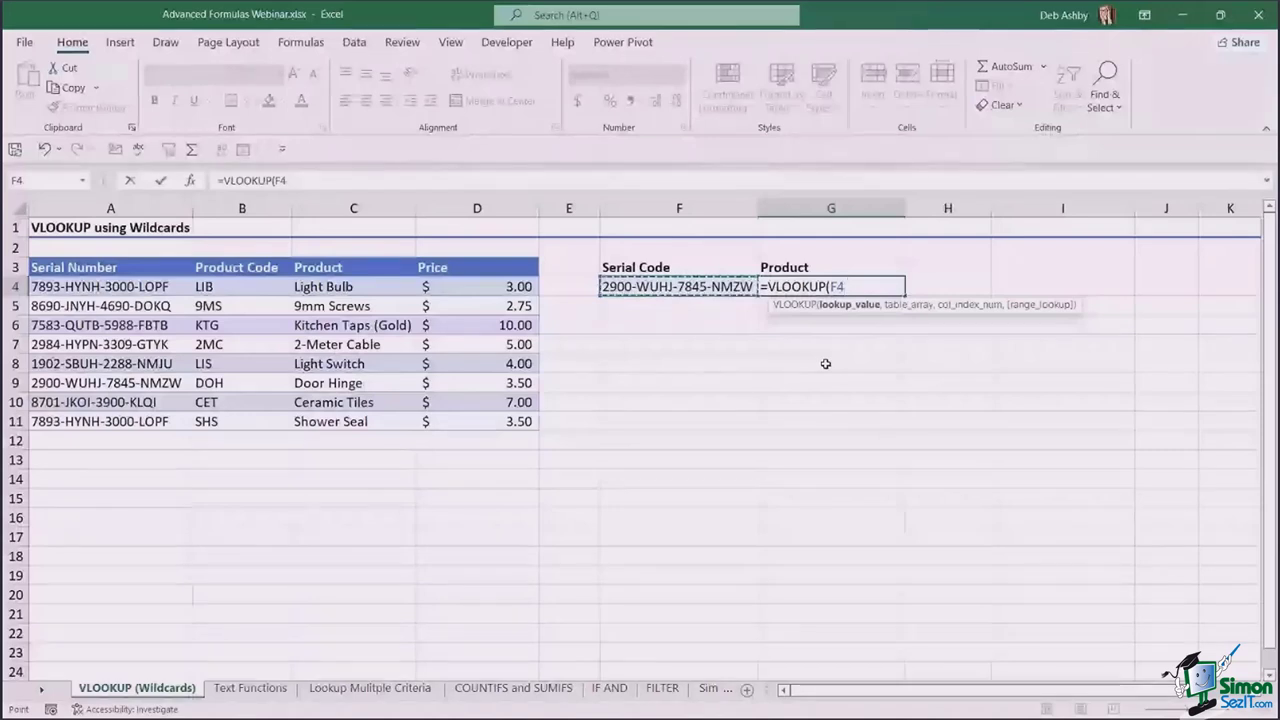
type(",")
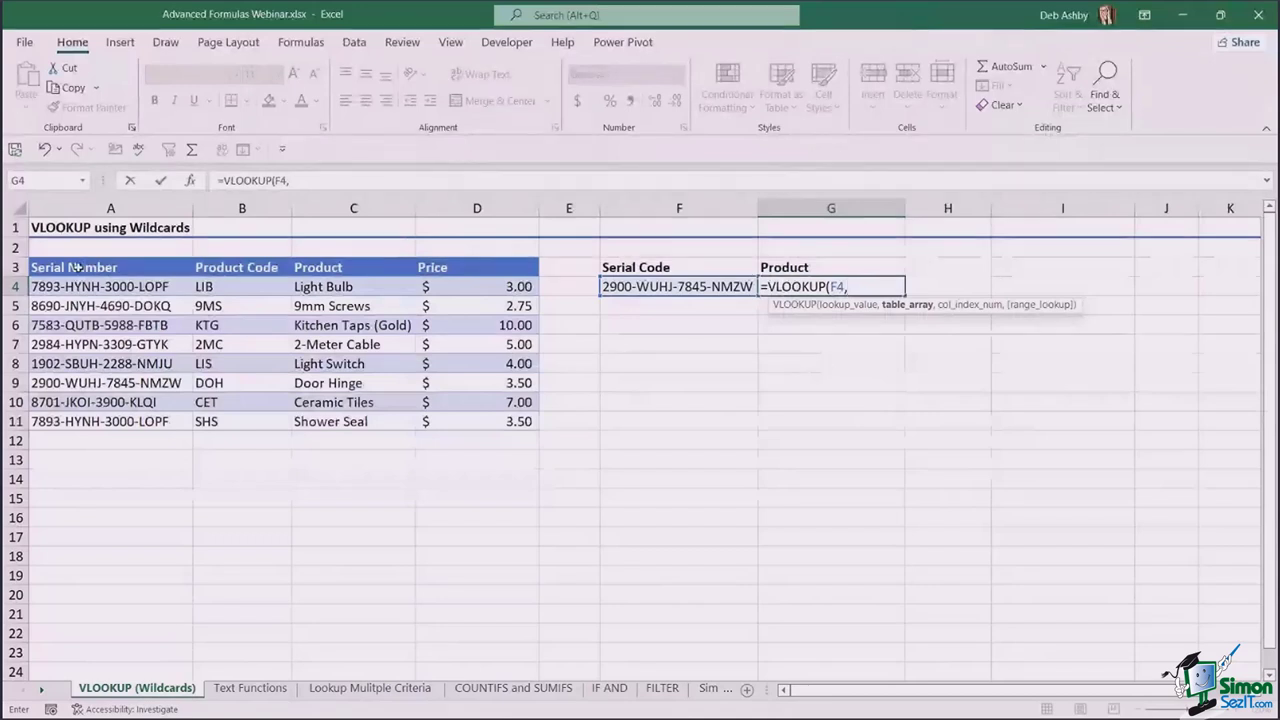
- Finish G4 as =VLOOKUP(F4,A3:D11,3,0) so it returns Door Hinge
left_click_drag(77, 267, 515, 421)
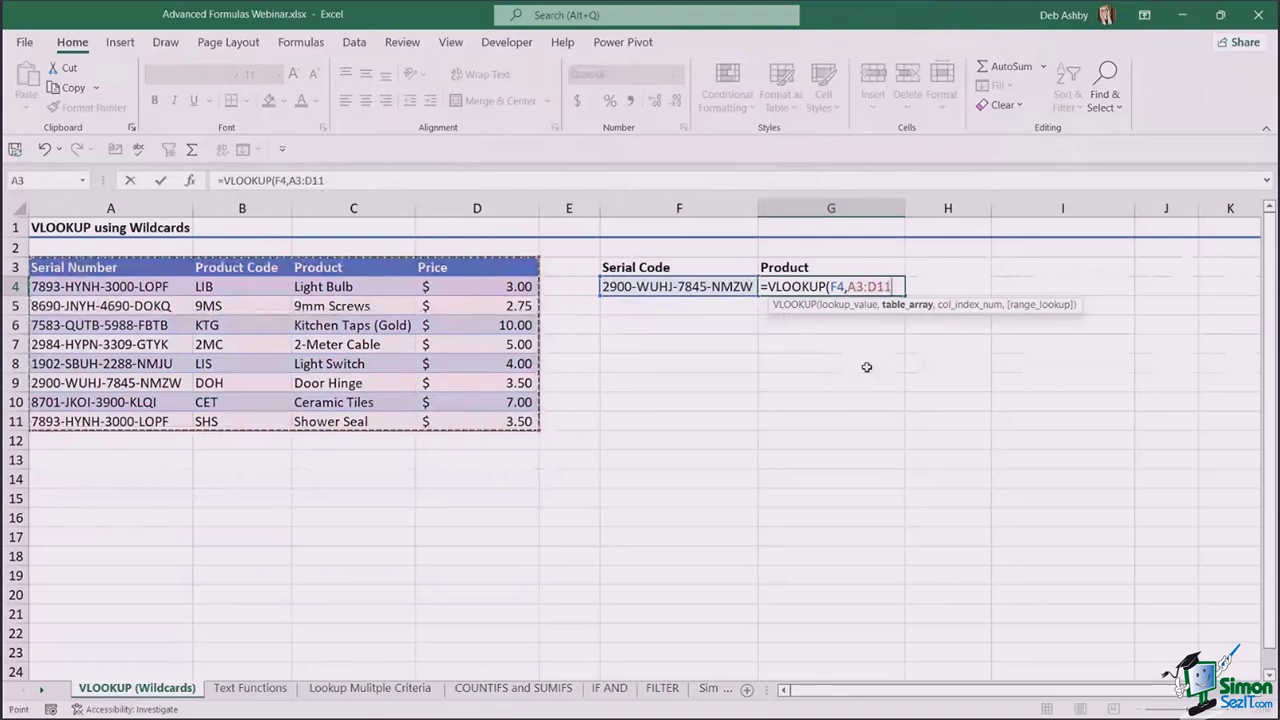
type(",")
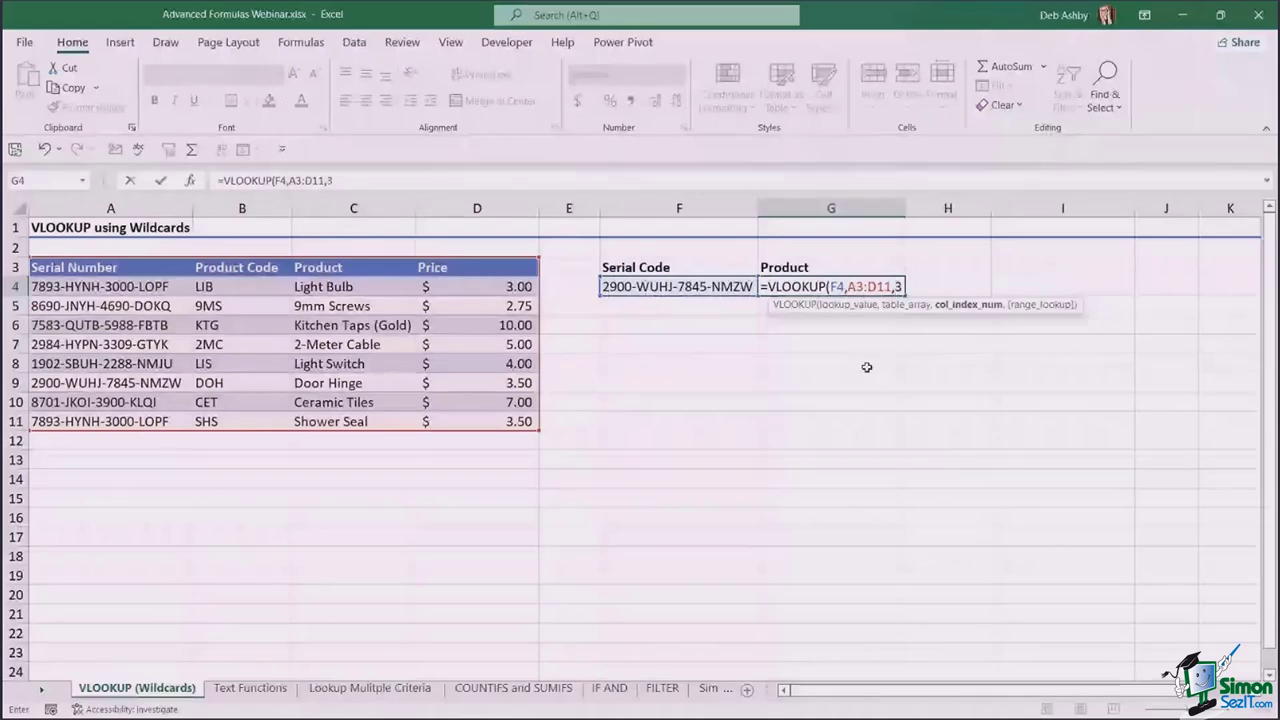
type("3,")
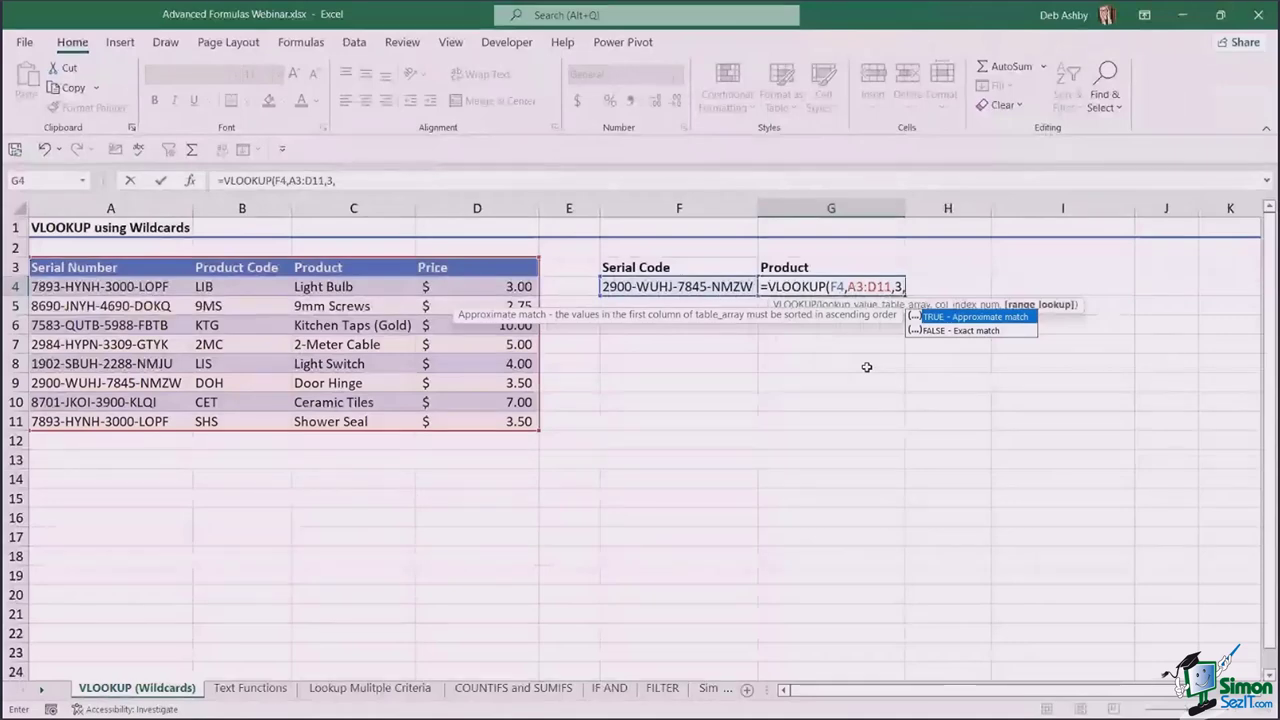
type("FALSE")
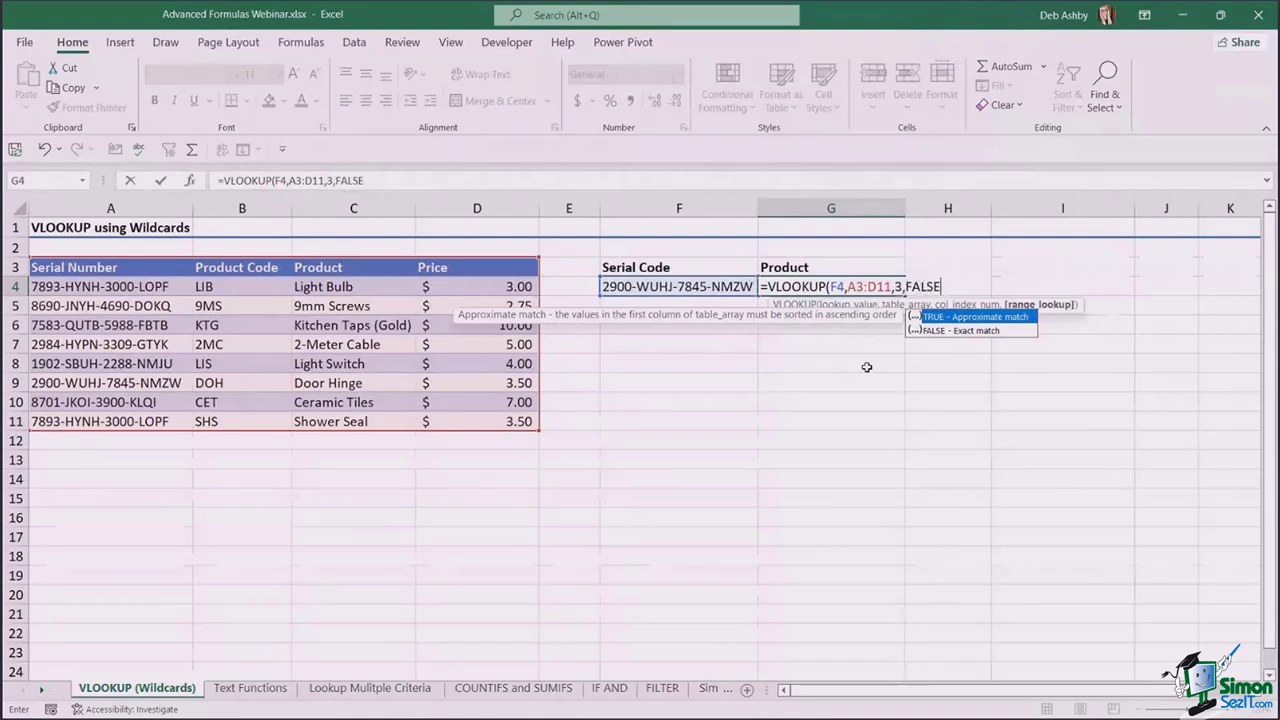
key("BackSpace")
key("BackSpace")
key("BackSpace")
key("BackSpace")
key("BackSpace")
type("0)")
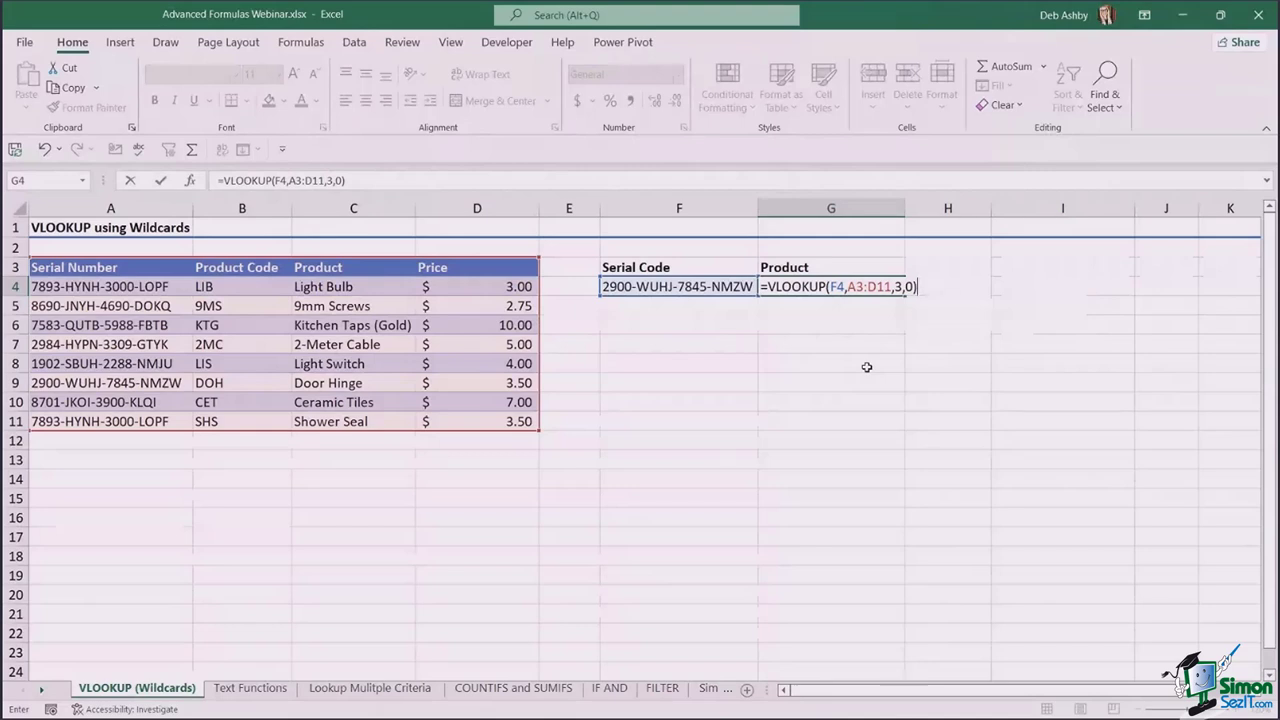
key("Return")
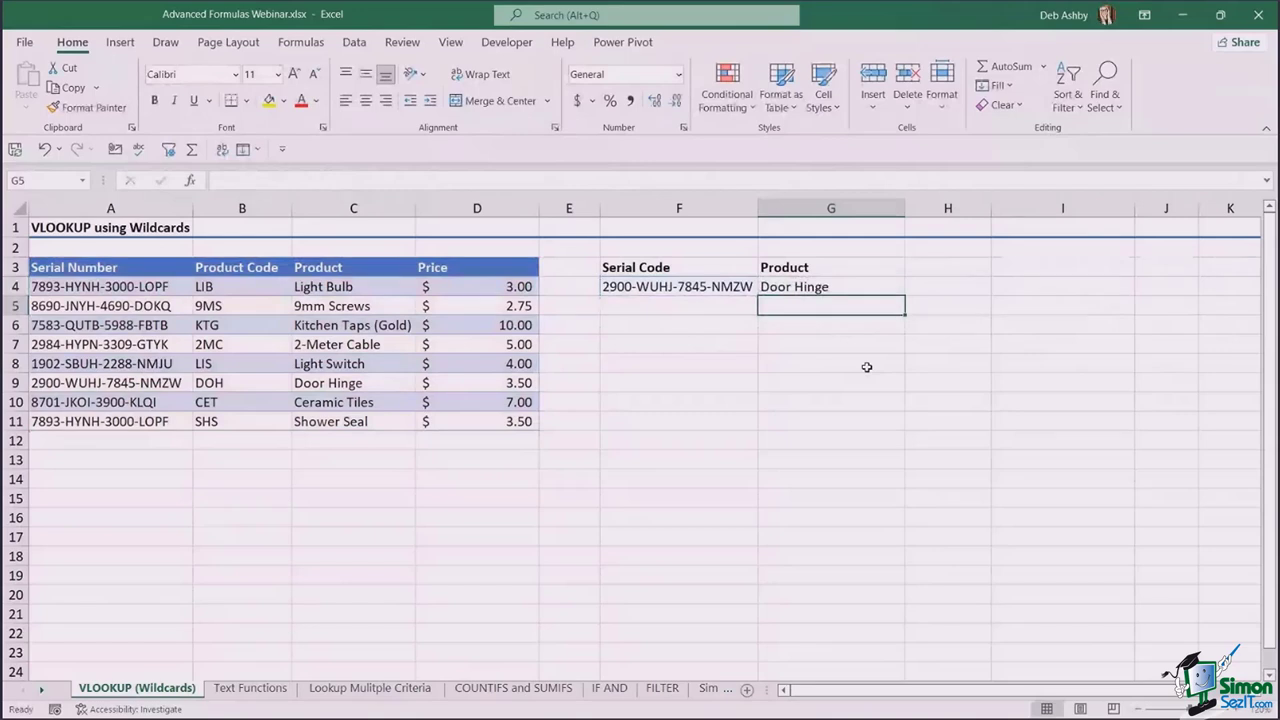
- Confirm Door Hinge matches C9, then delete the lookup formula from G4
left_click(110, 383)
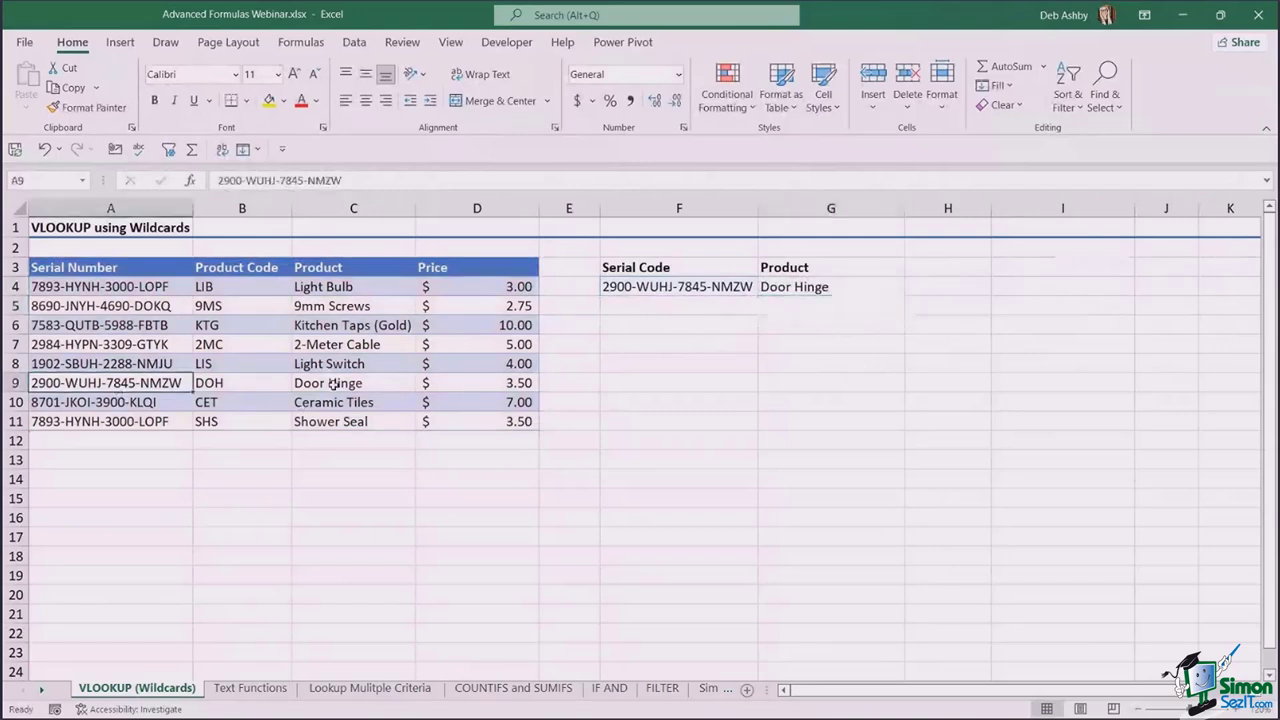
left_click(333, 383)
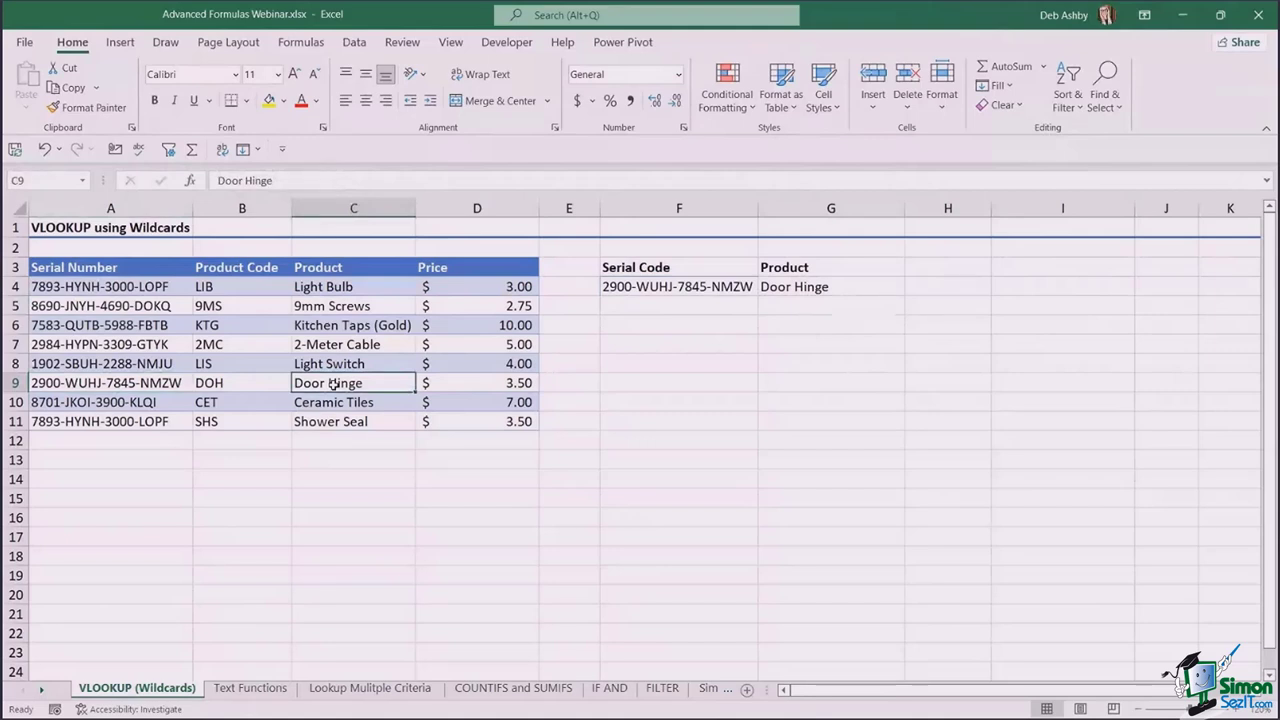
left_click(818, 287)
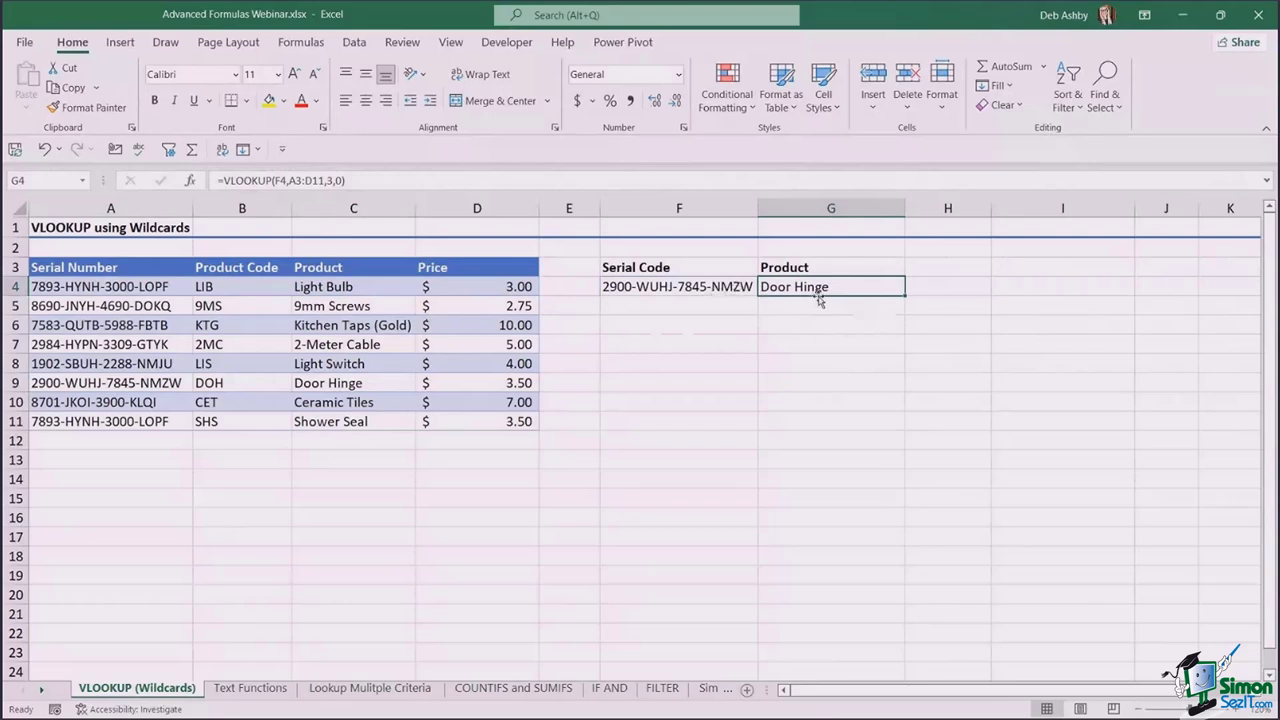
key("Delete")
left_click(724, 286)
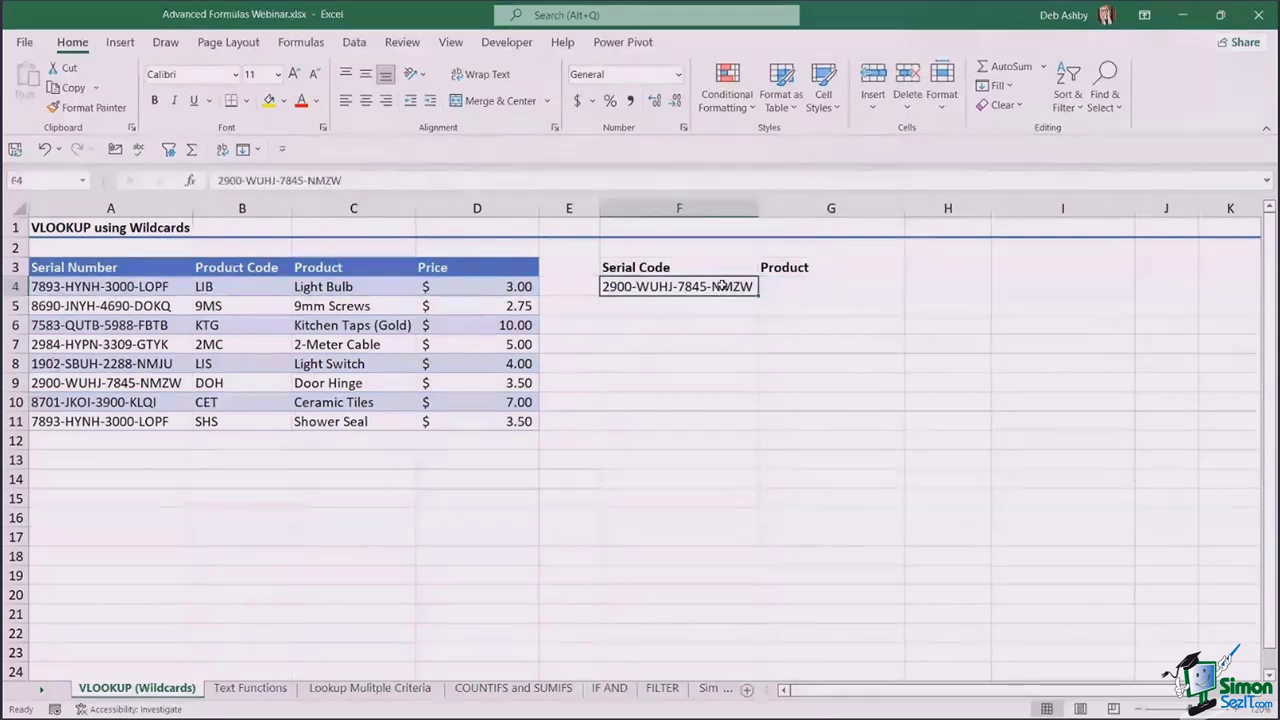
key("Delete")
left_click(735, 393)
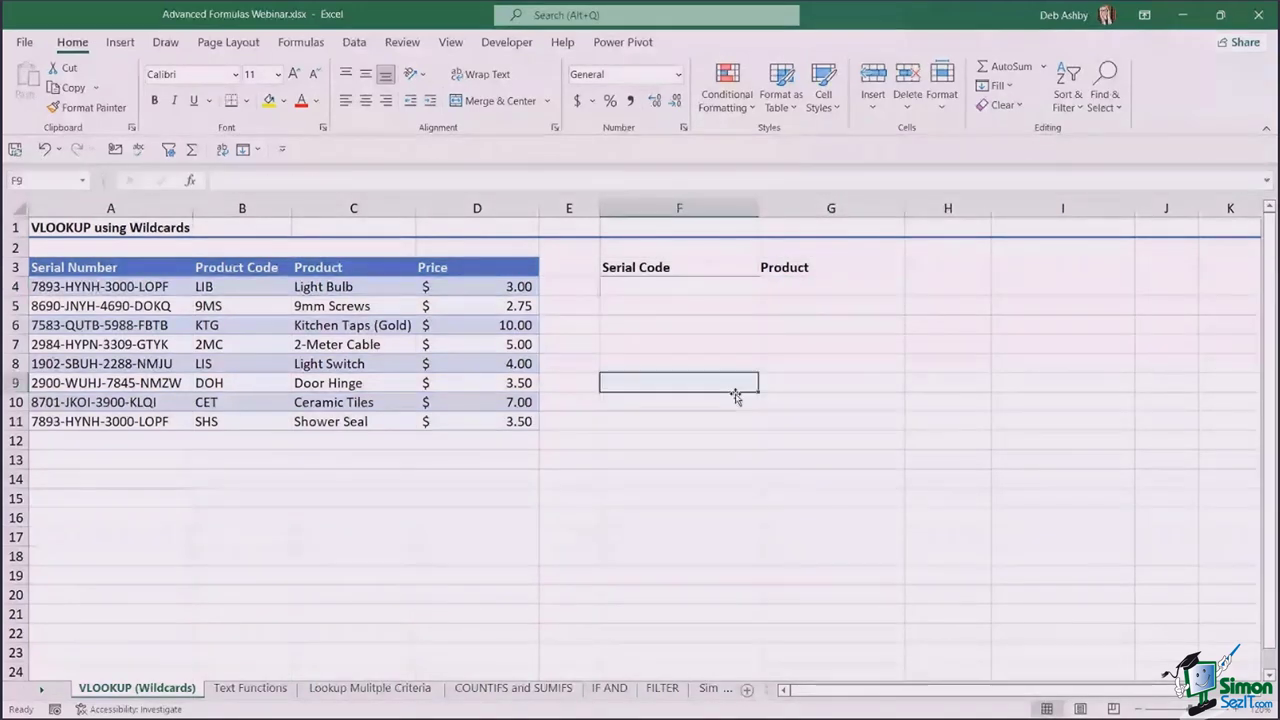
left_click(80, 307)
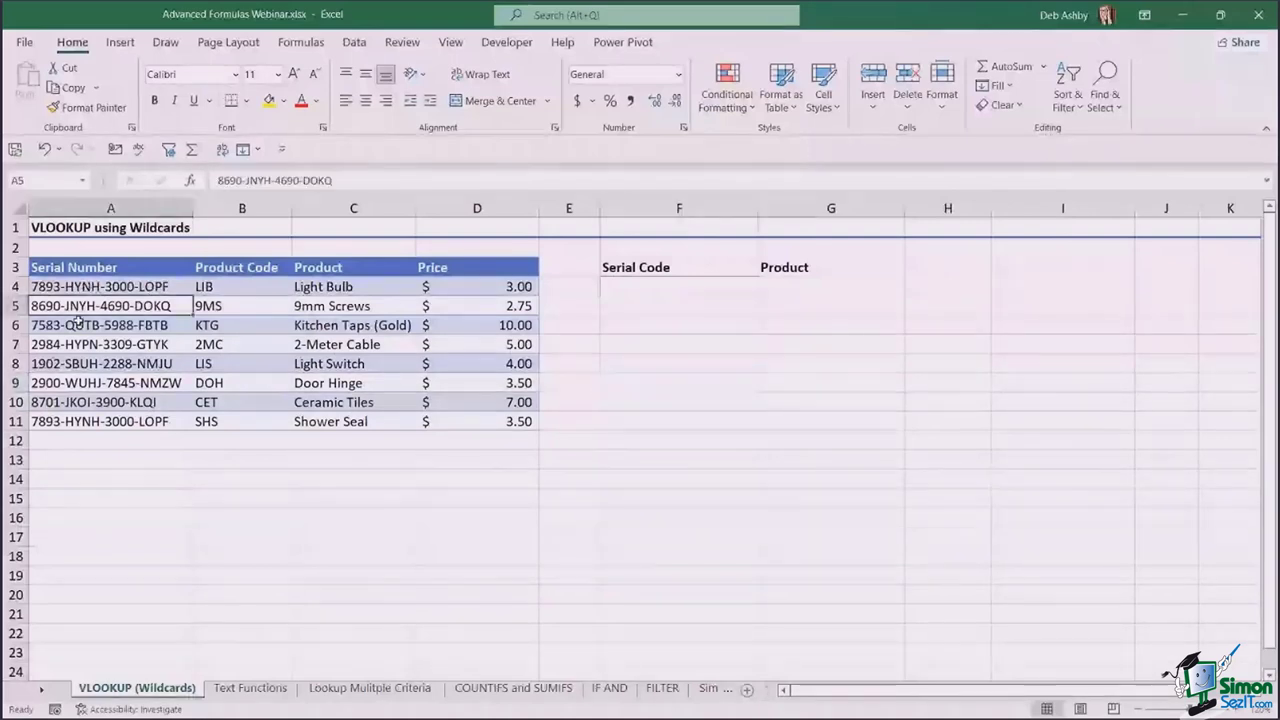
left_click(78, 322)
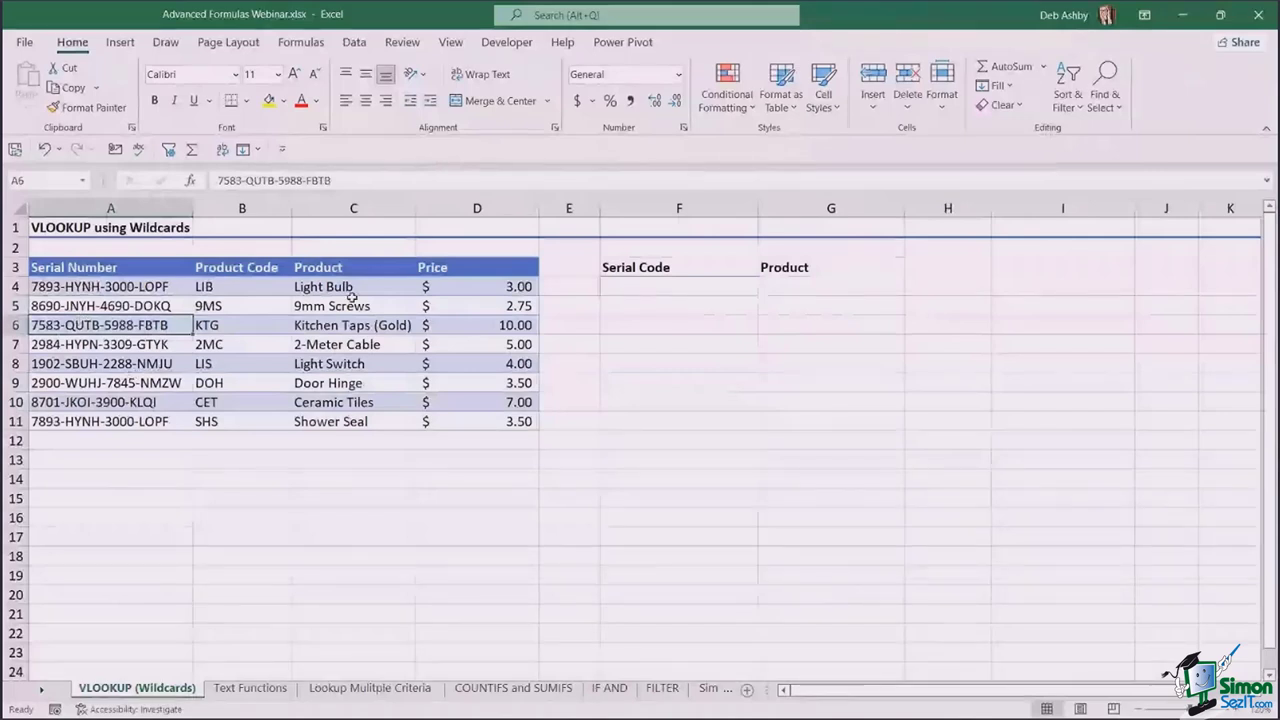
left_click(612, 287)
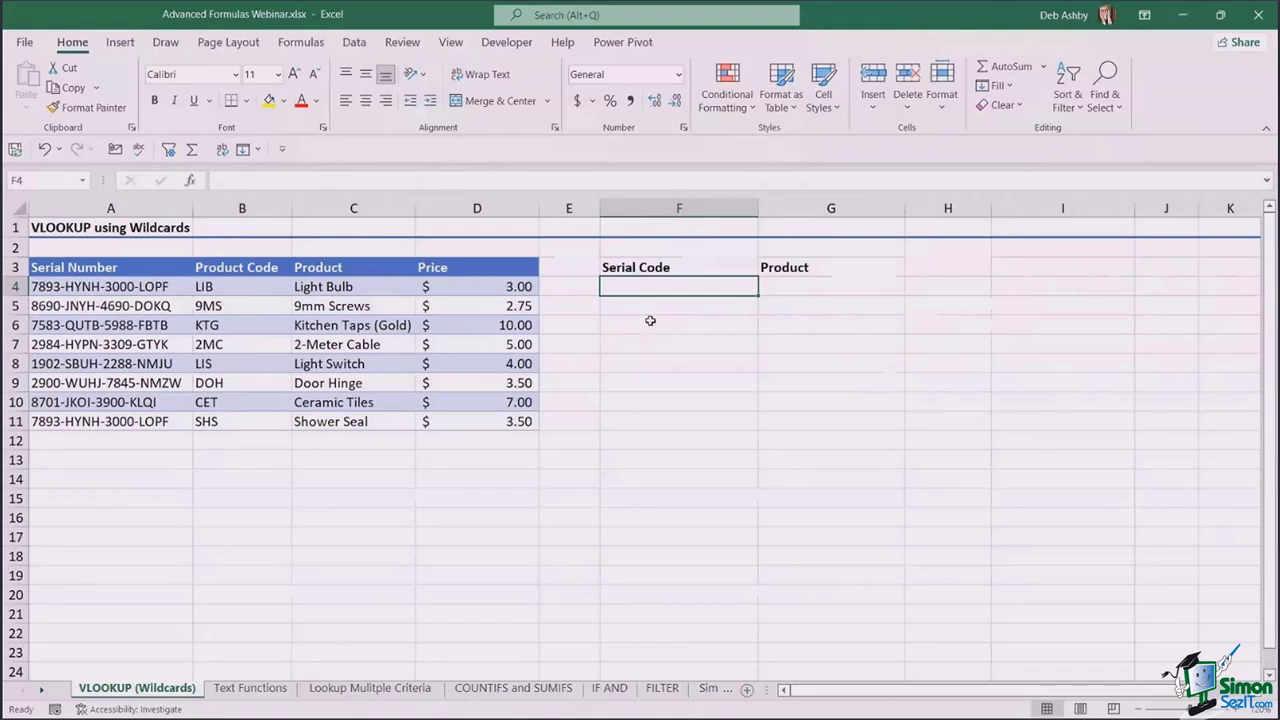
- Enter the partial serial code HYNH in F4
type("HYNH")
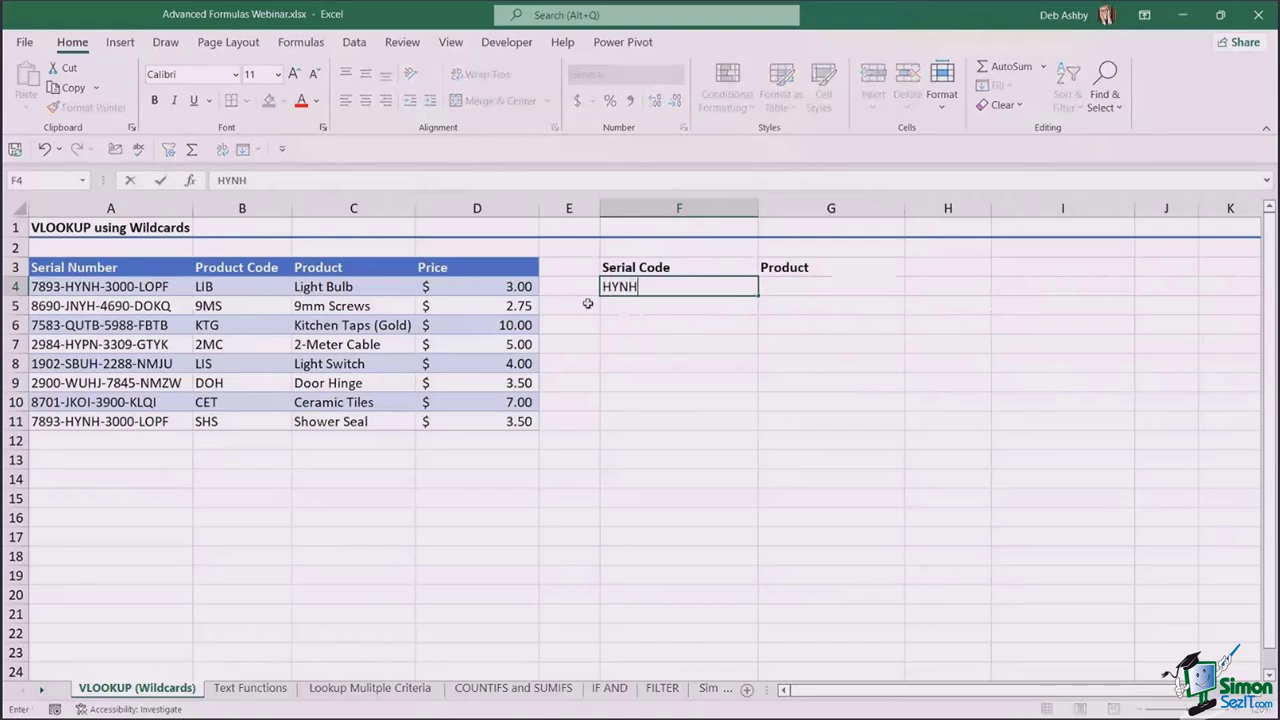
left_click(791, 289)
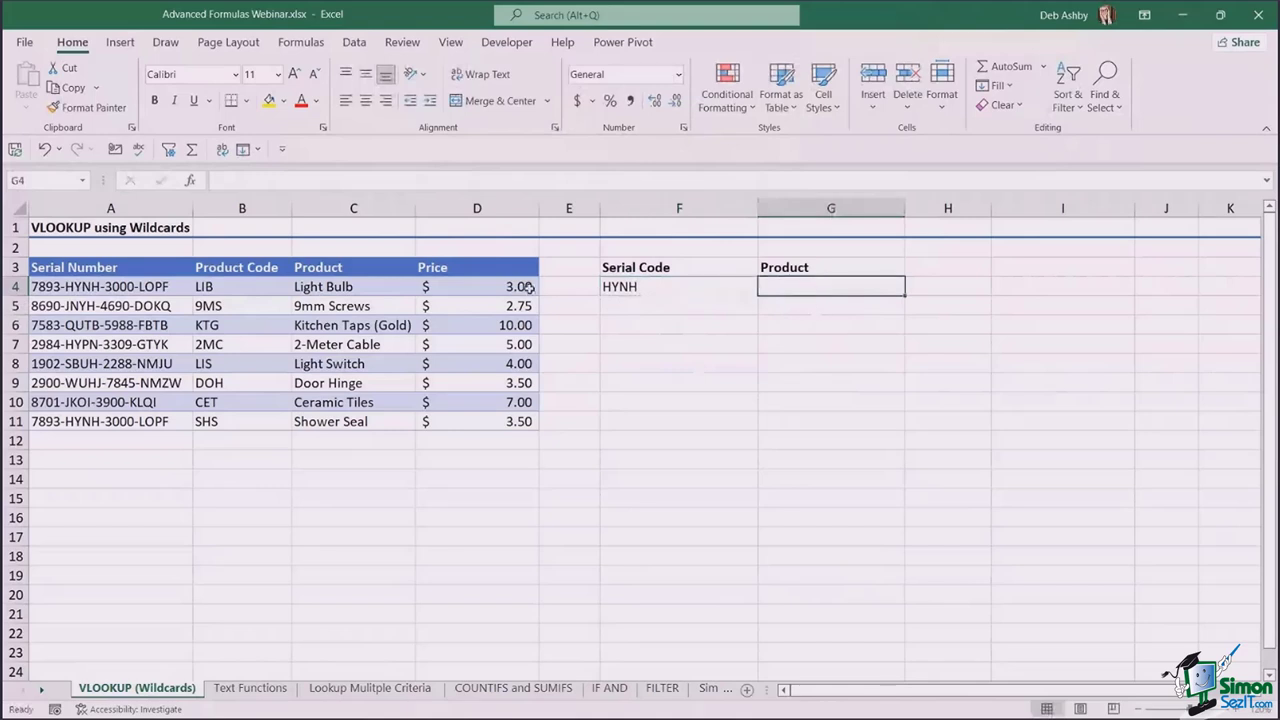
key("Home")
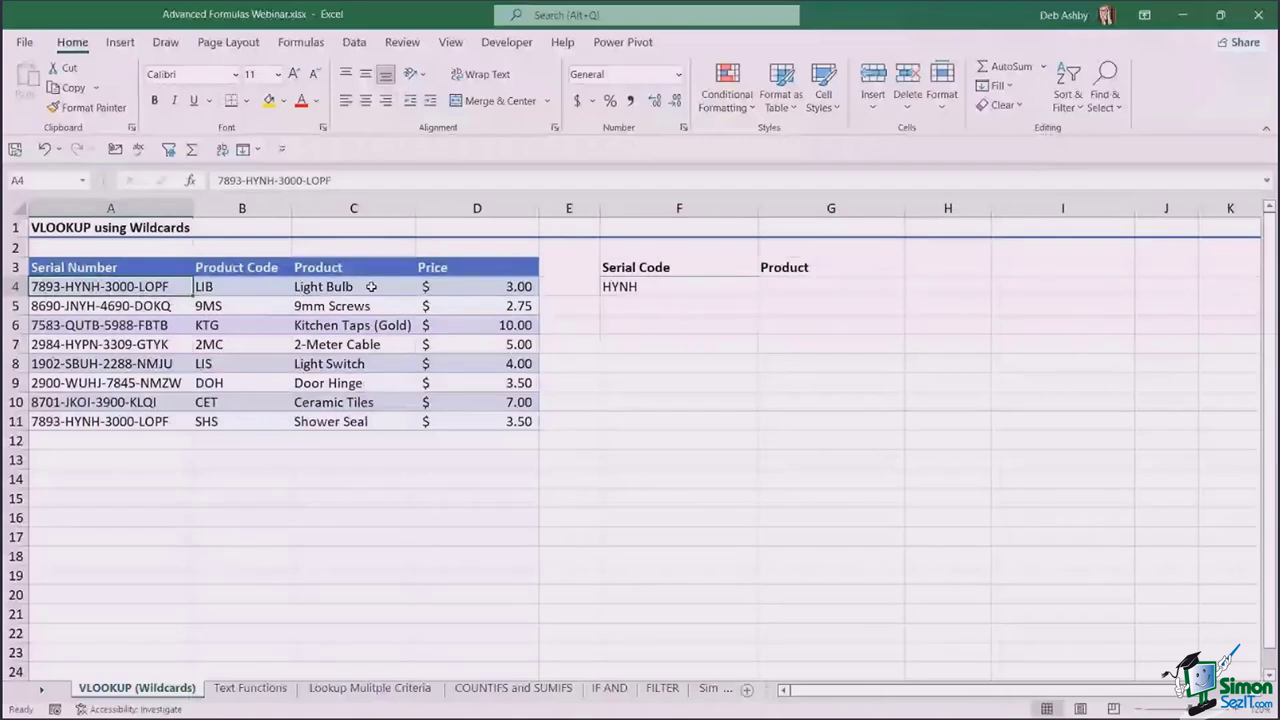
left_click(371, 287)
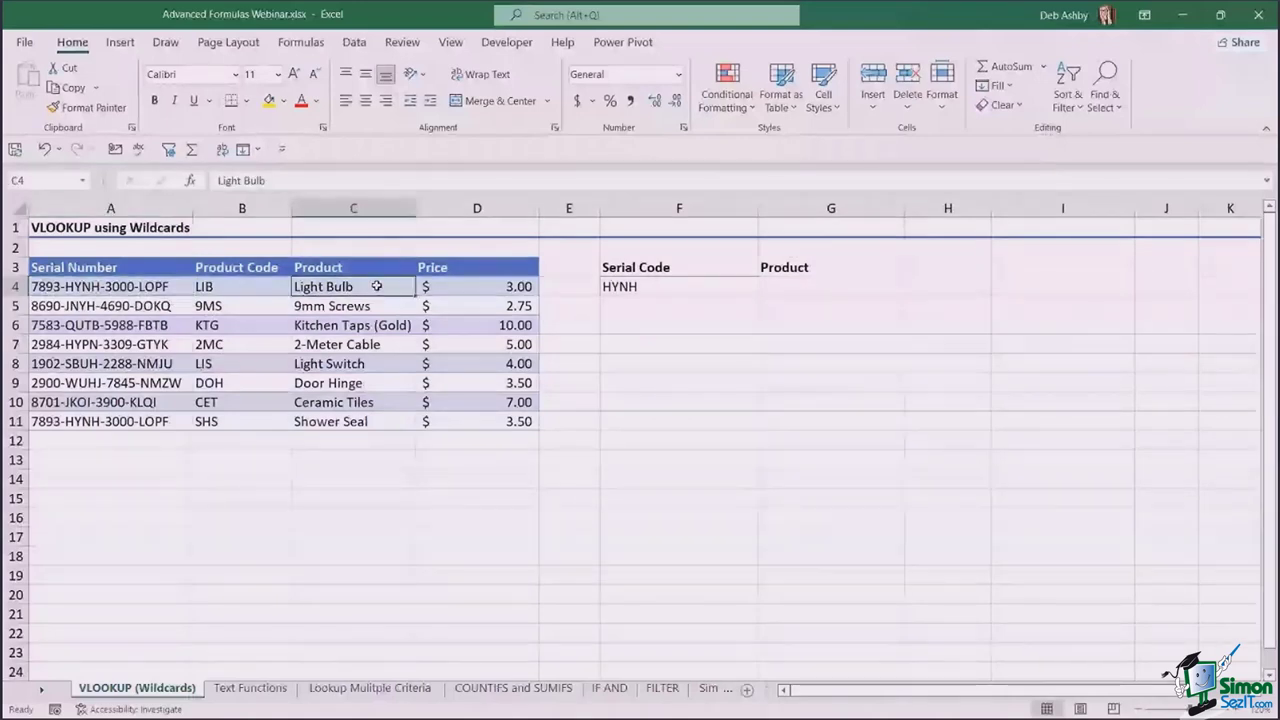
- Enter =VLOOKUP(F4,A3:D11,3,false) in G4, which returns #N/A
left_click(794, 285)
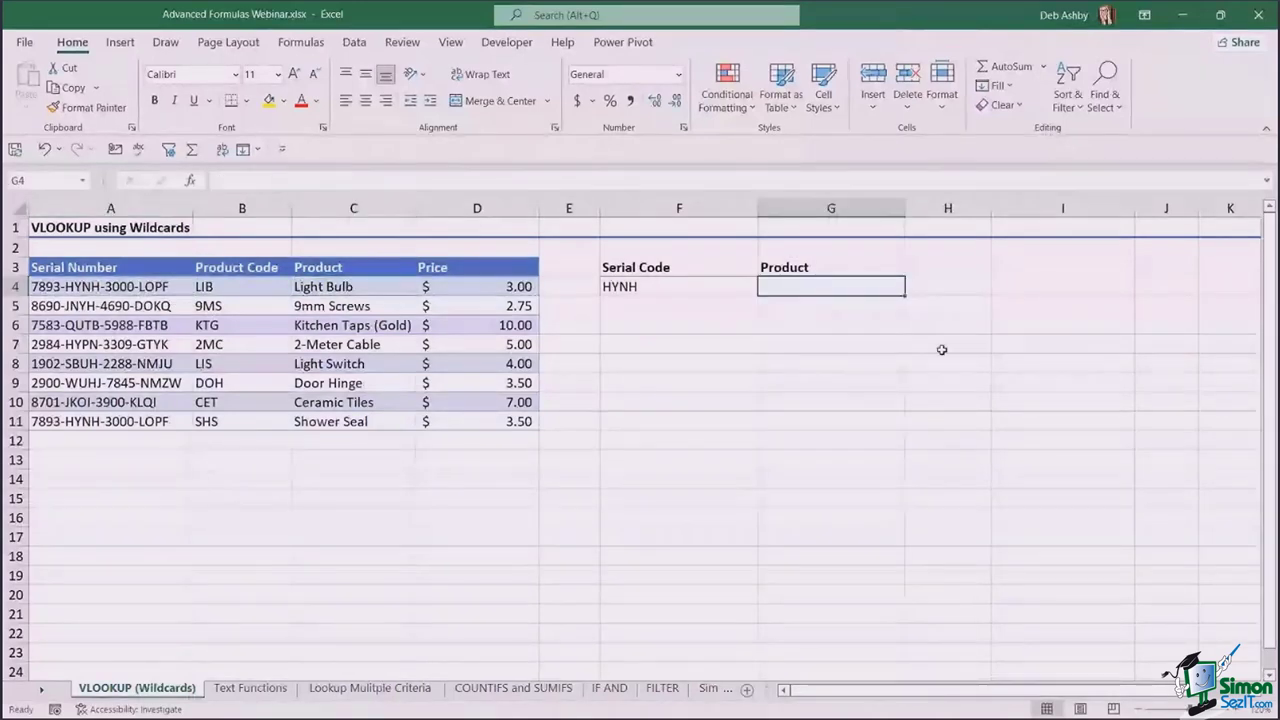
type("=vloo")
key("Tab")
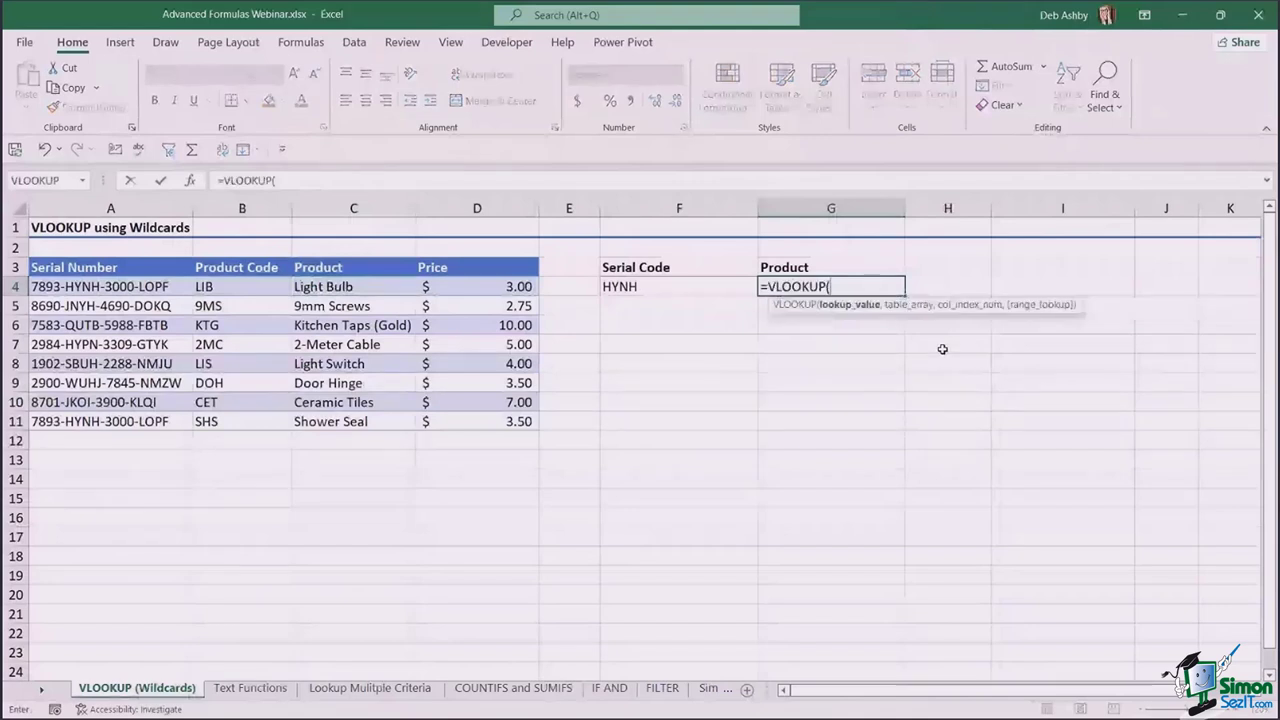
left_click(694, 286)
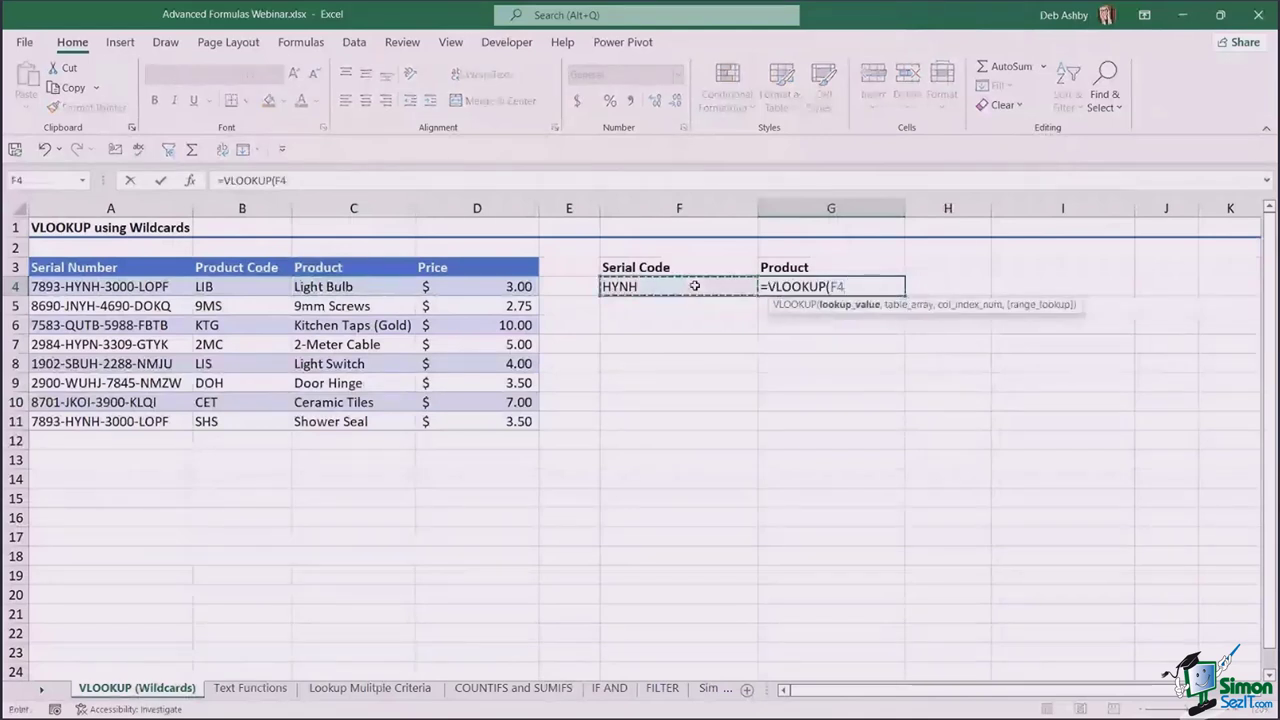
type(",")
left_click_drag(105, 267, 451, 424)
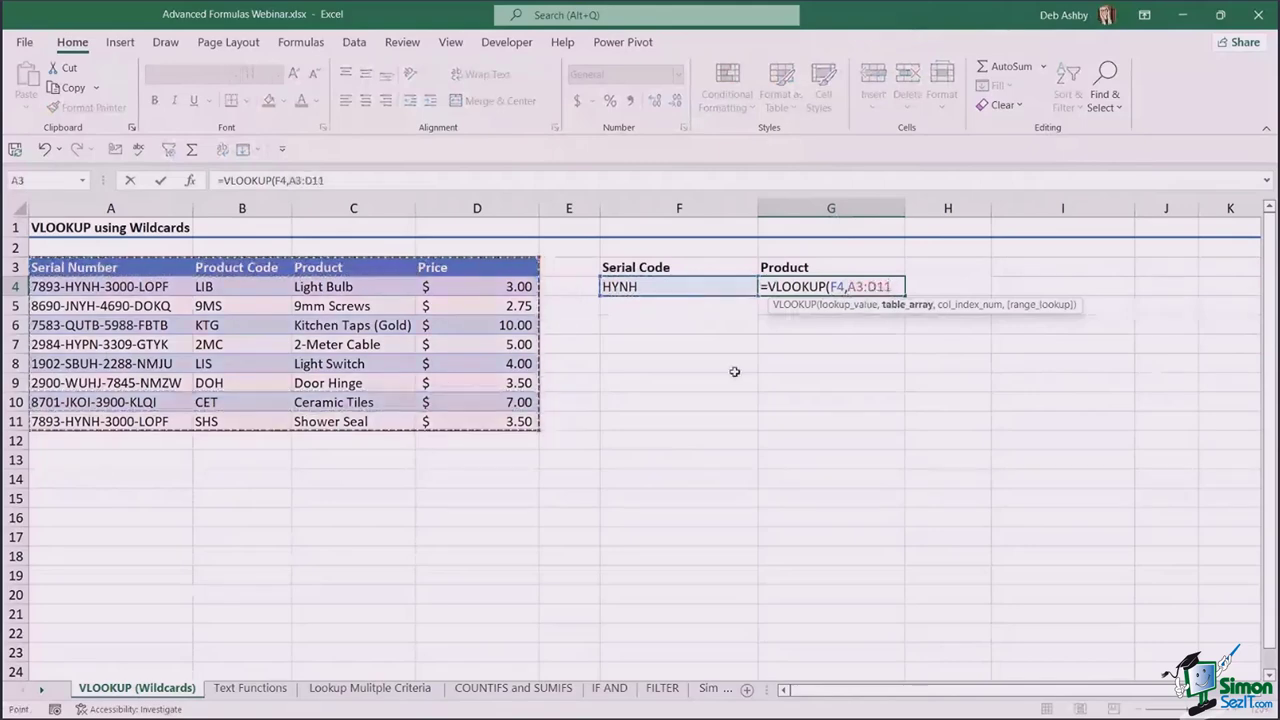
type(",")
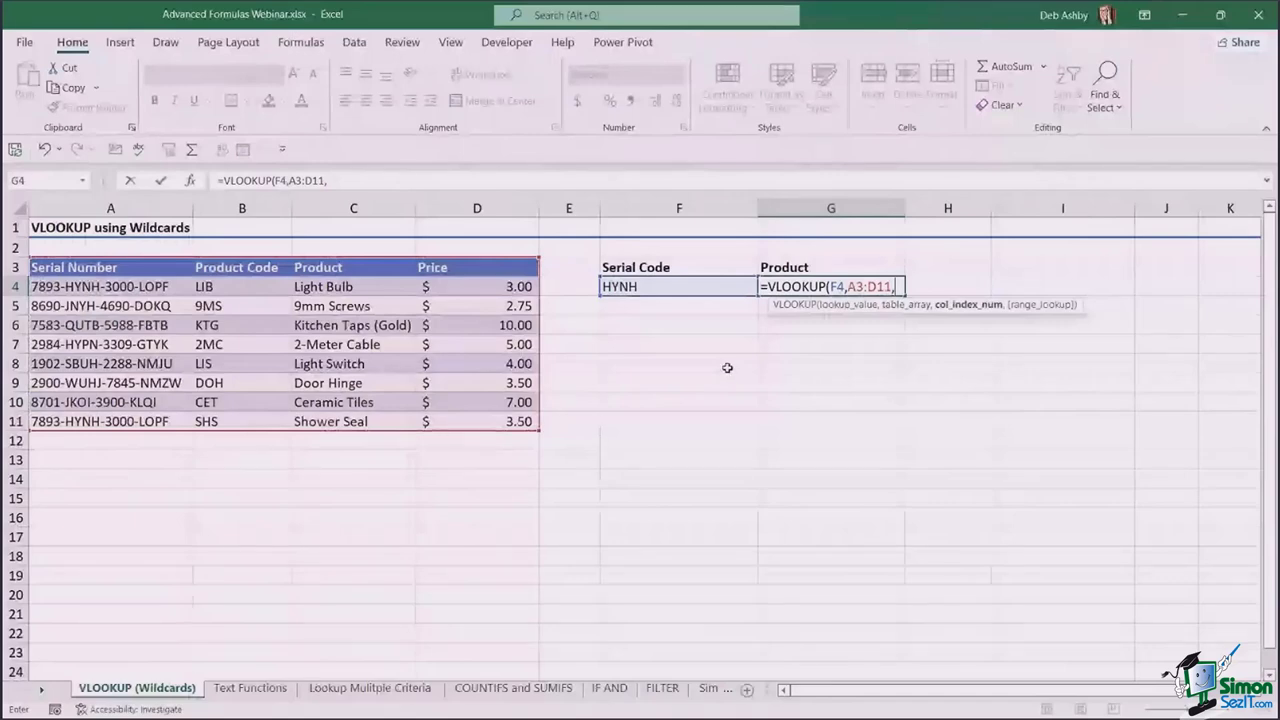
type("3,")
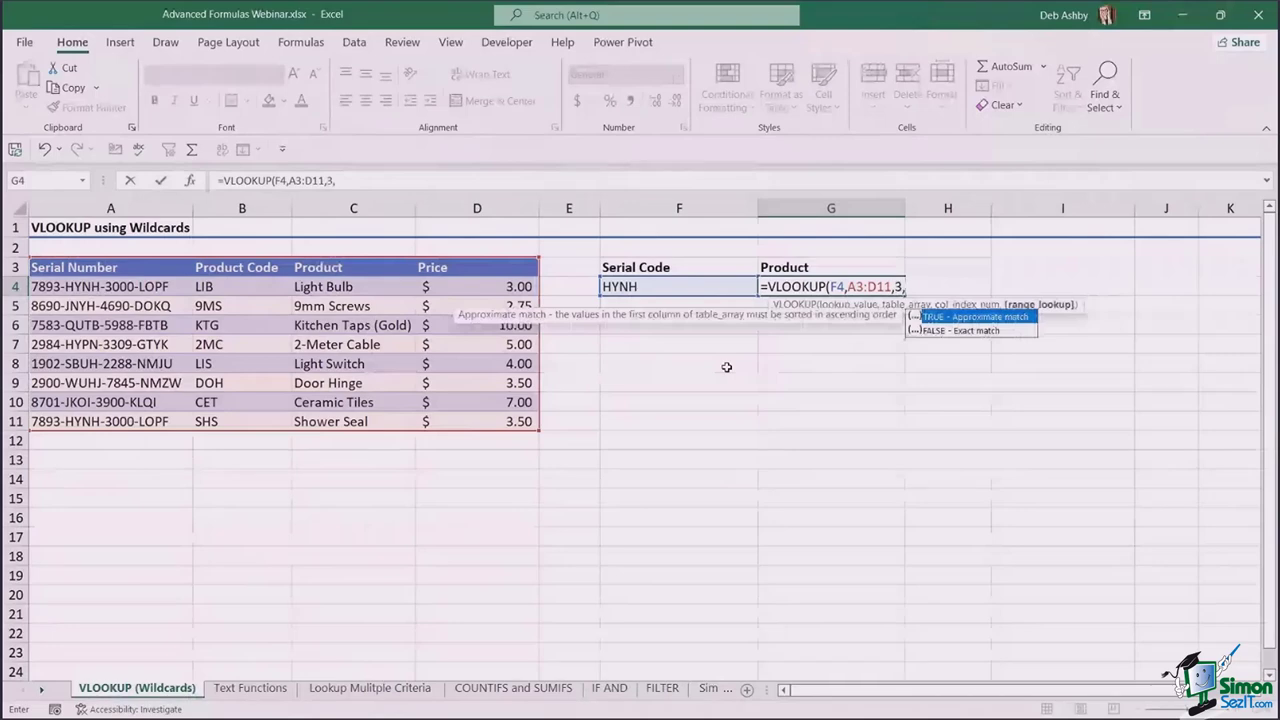
type("false)")
key("Return")
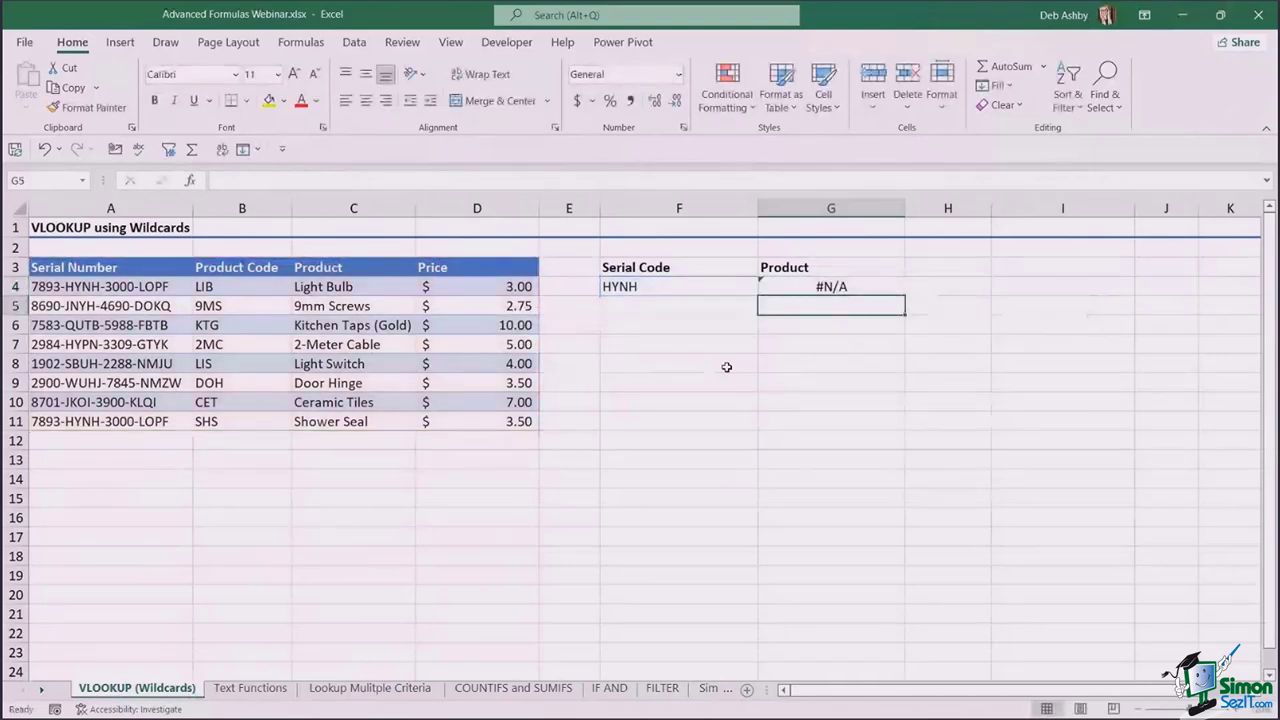
- Switch G4's VLOOKUP match type from FALSE to TRUE for approximate matching
left_click(655, 289)
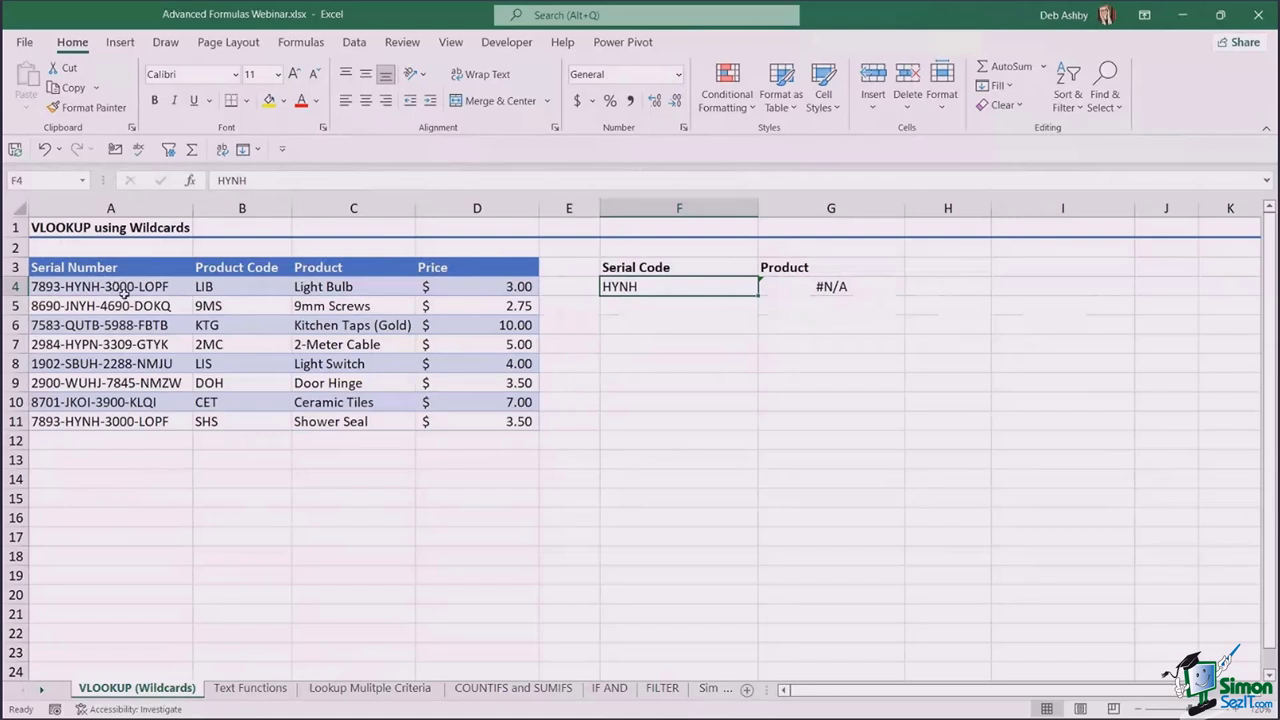
left_click(810, 287)
double_click(810, 287)
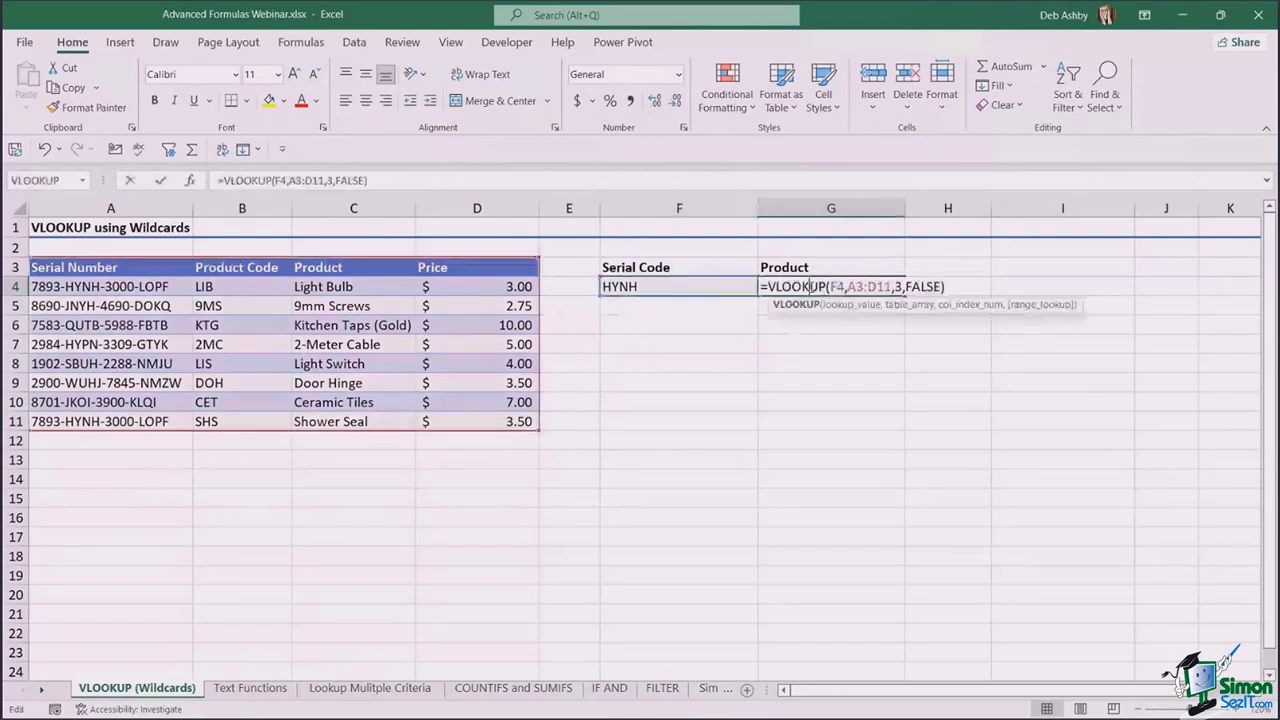
left_click(920, 287)
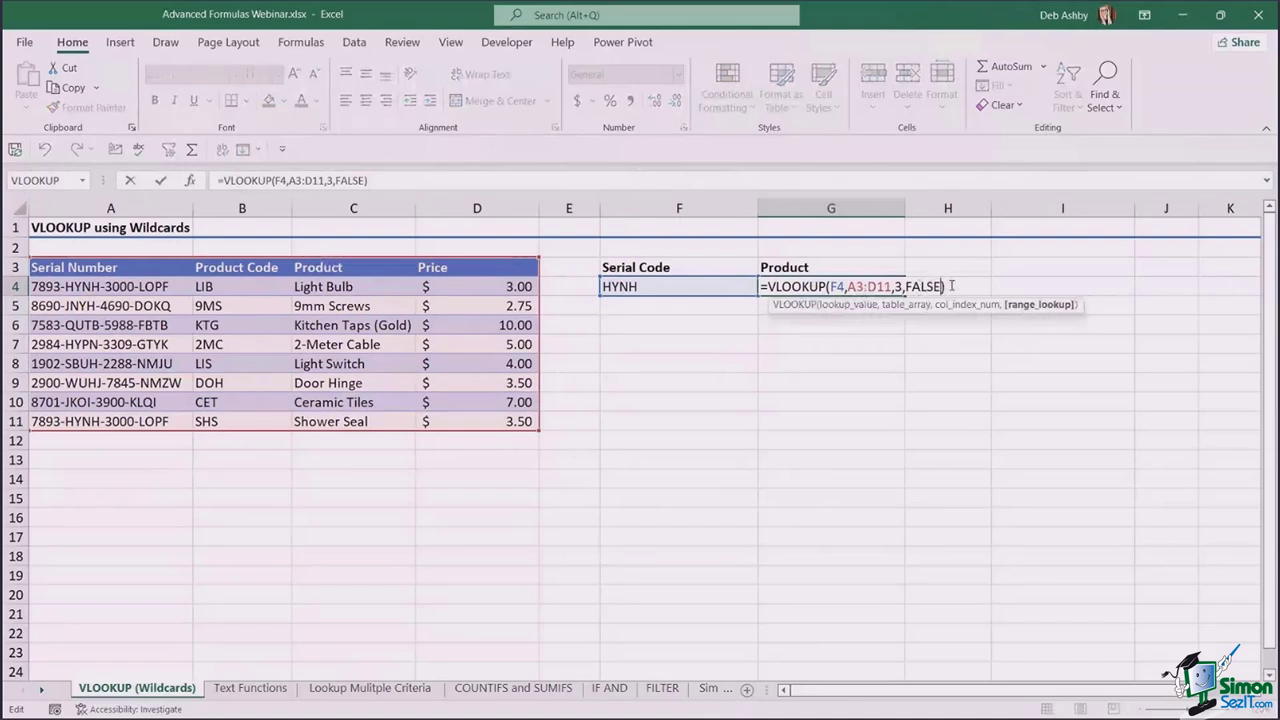
key("BackSpace")
key("BackSpace")
key("BackSpace")
key("BackSpace")
key("BackSpace")
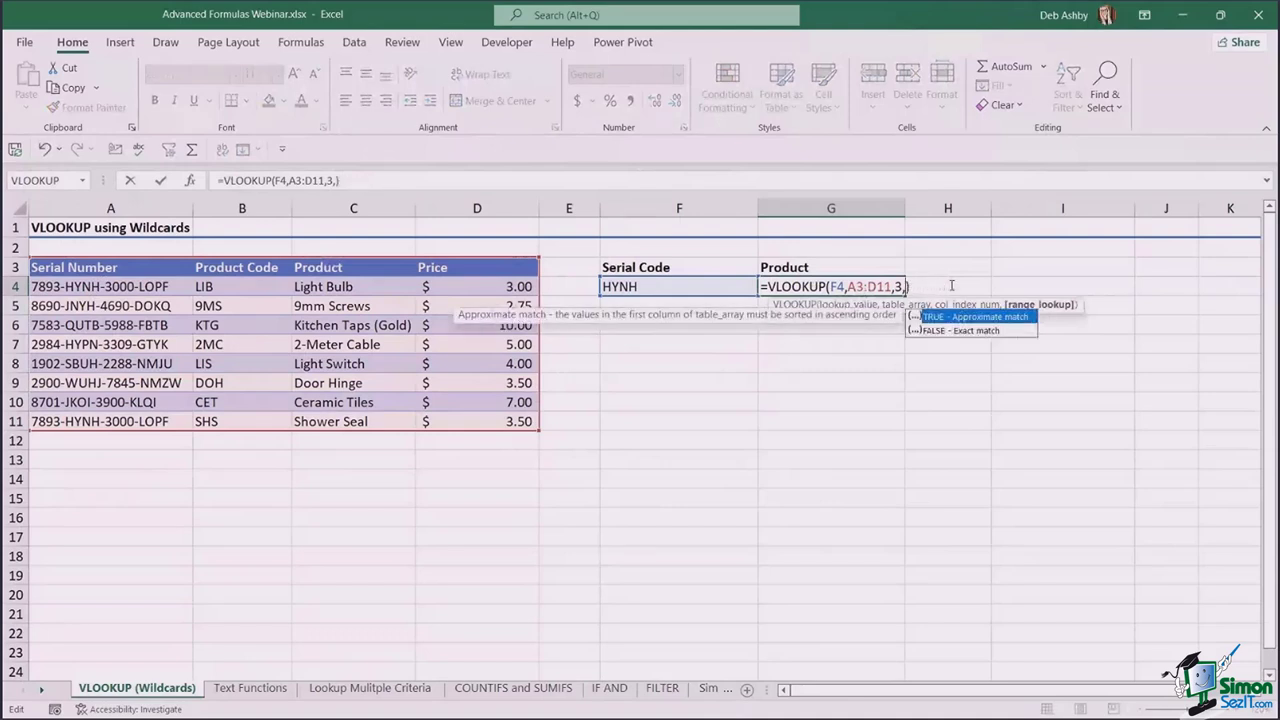
type("TRUE")
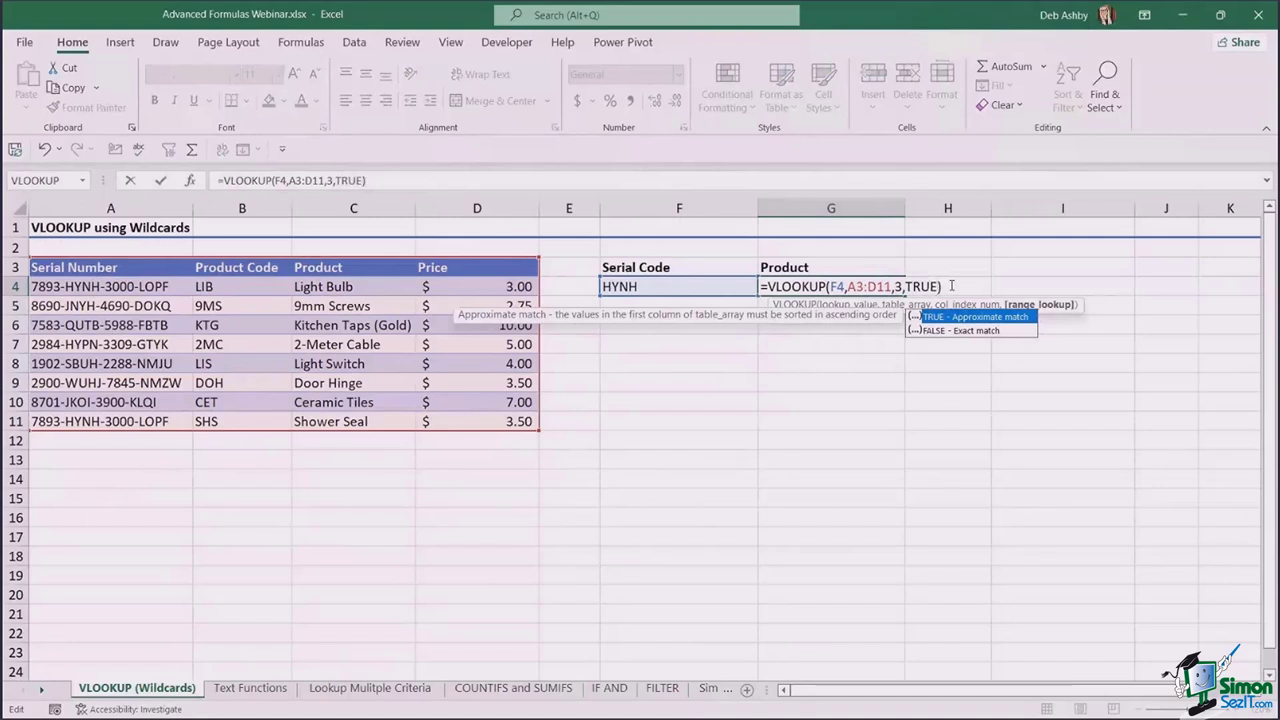
key("Return")
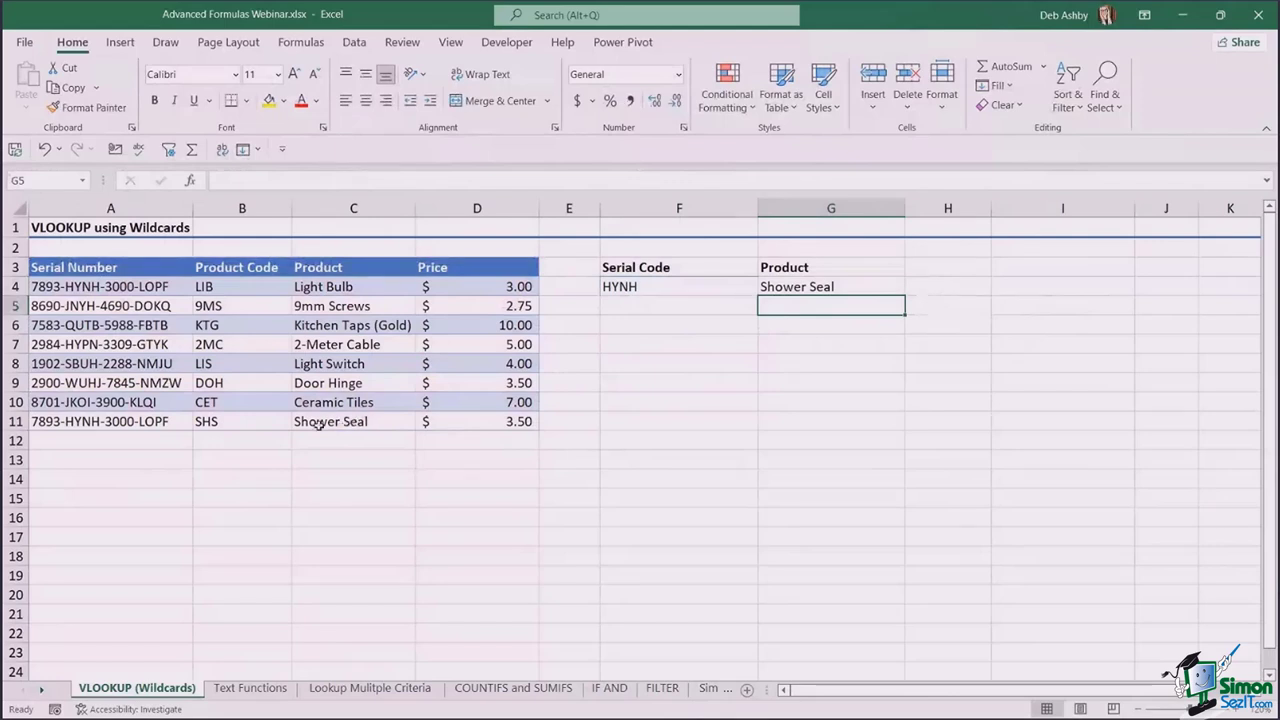
- Check the last serial number containing HYNH, then clear G4
left_click(80, 422)
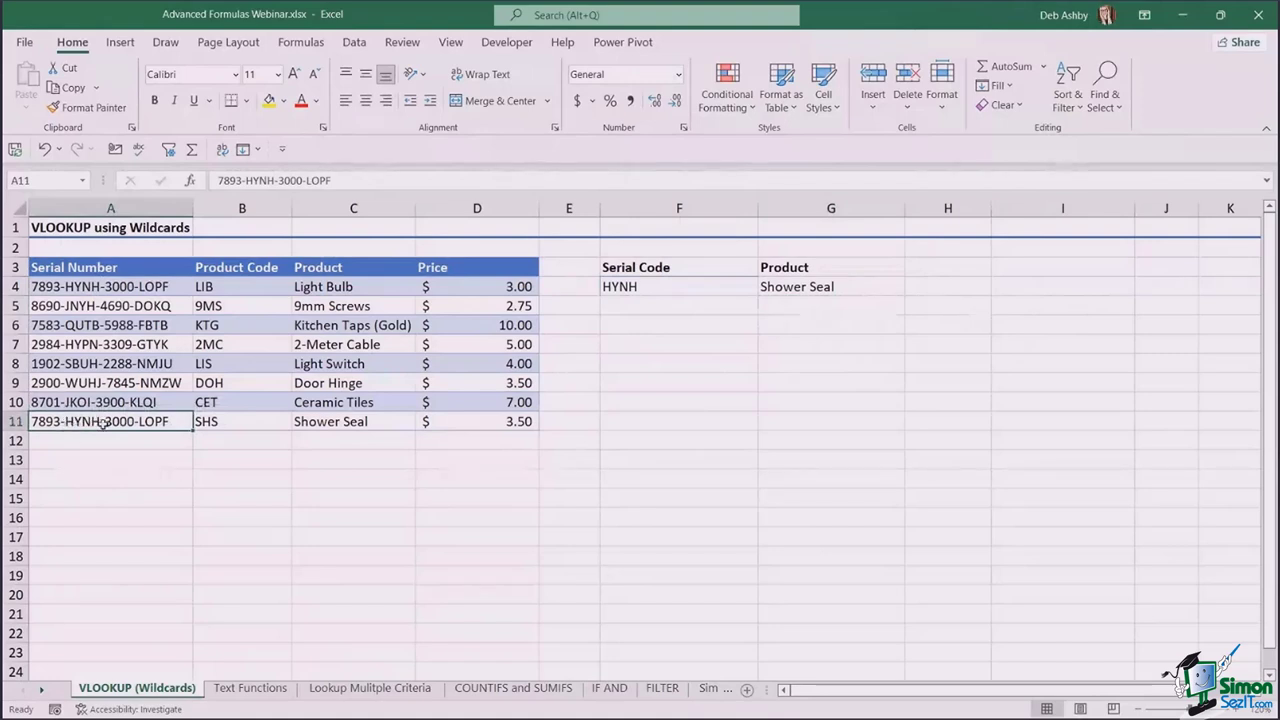
left_click(798, 294)
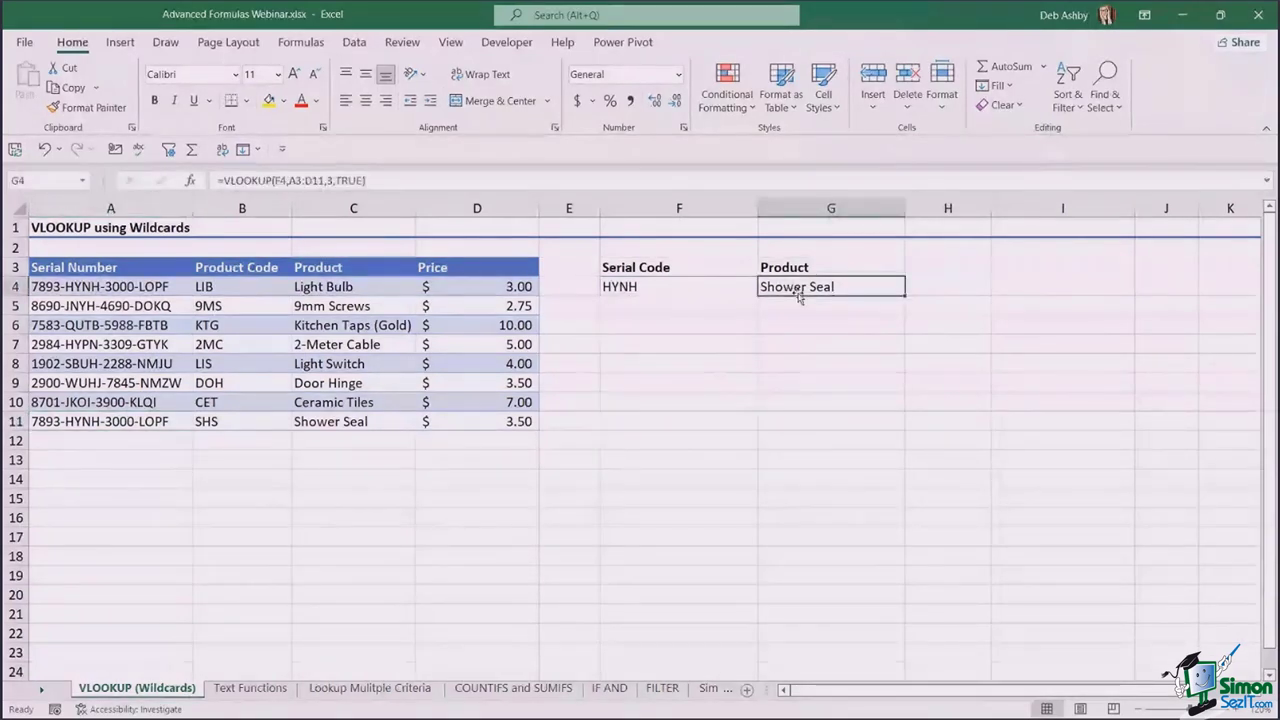
key("Delete")
- Type test entries United States and United Kingdom in F10:F11 and United* in G10
left_click(863, 360)
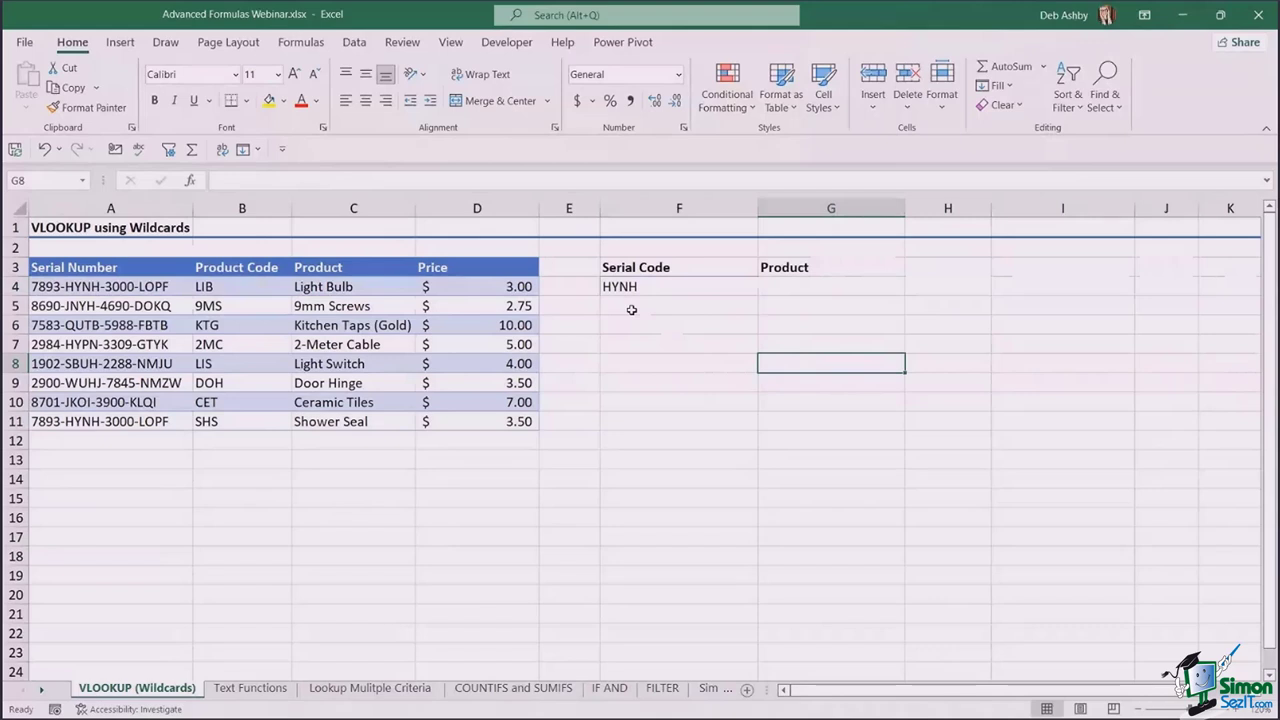
left_click(642, 400)
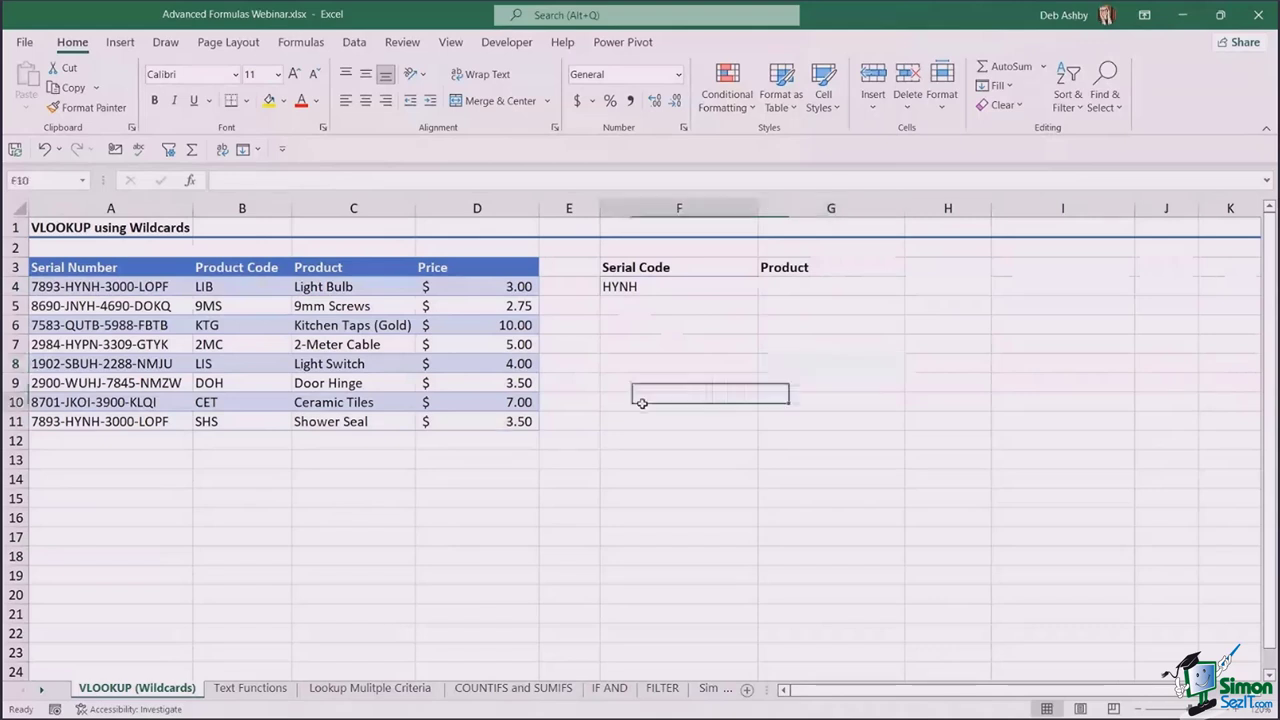
type("Uni")
key("BackSpace")
key("BackSpace")
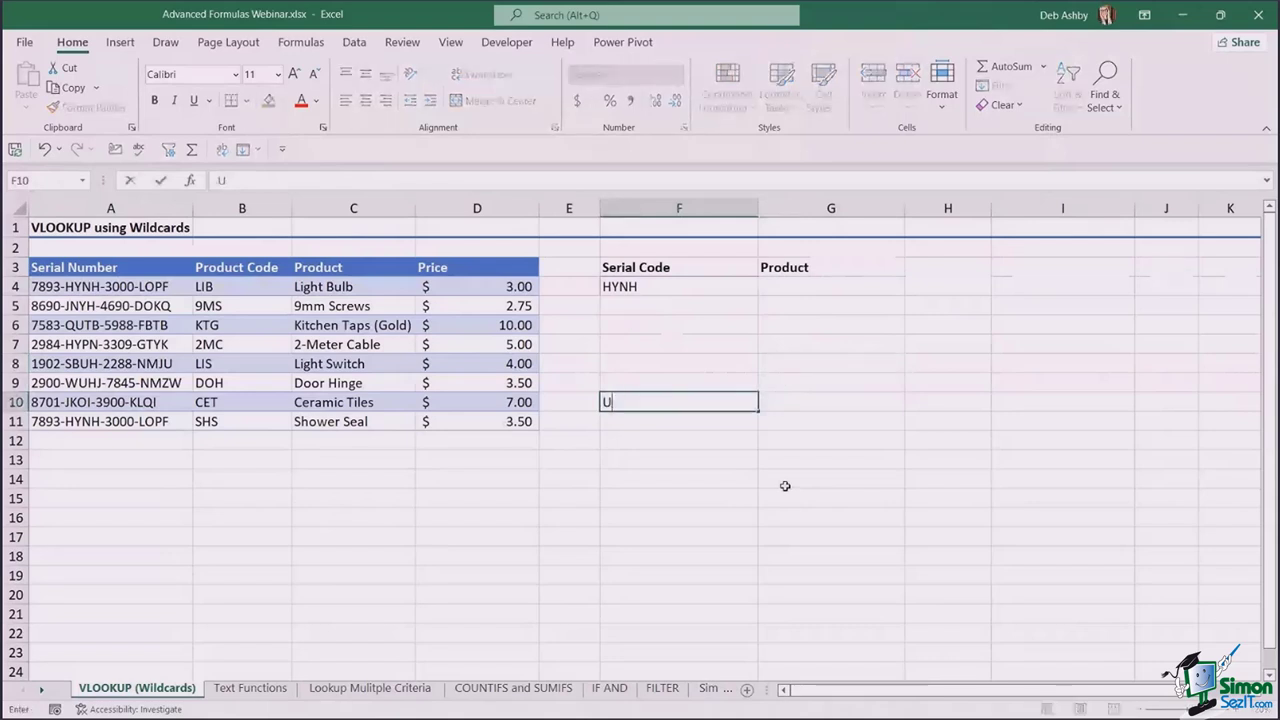
type("nited States")
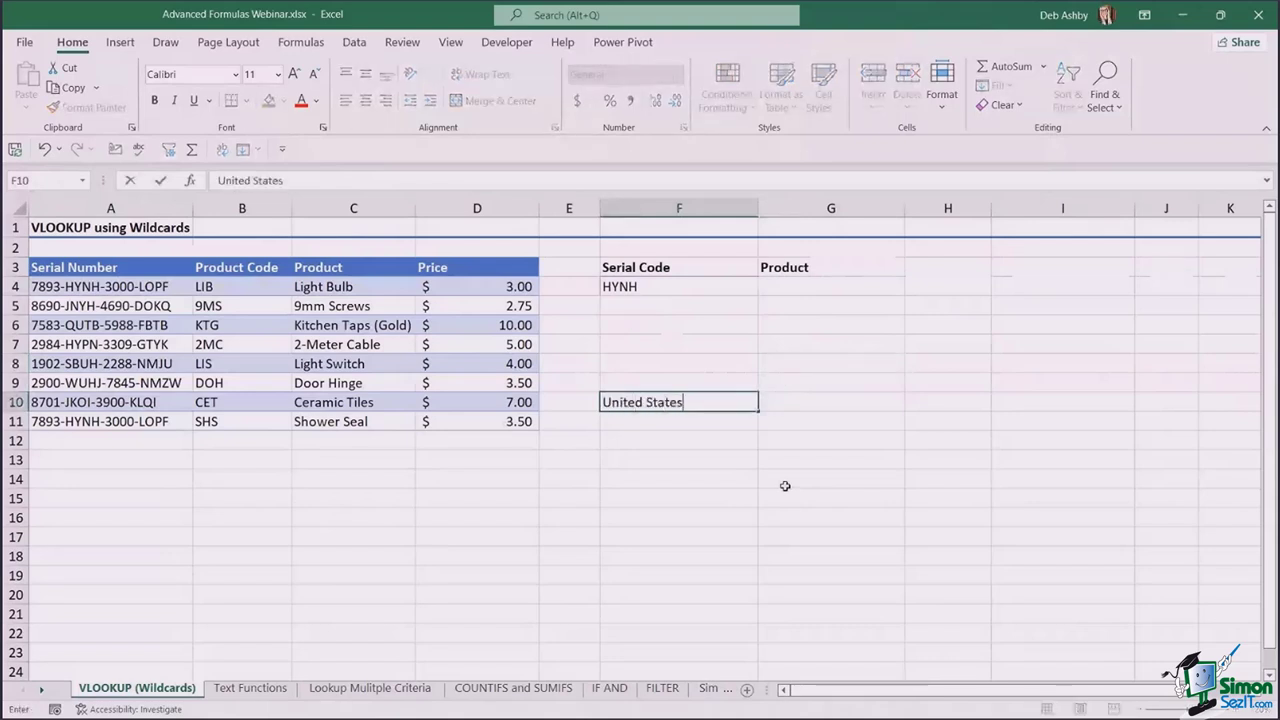
key("Return")
type("United ")
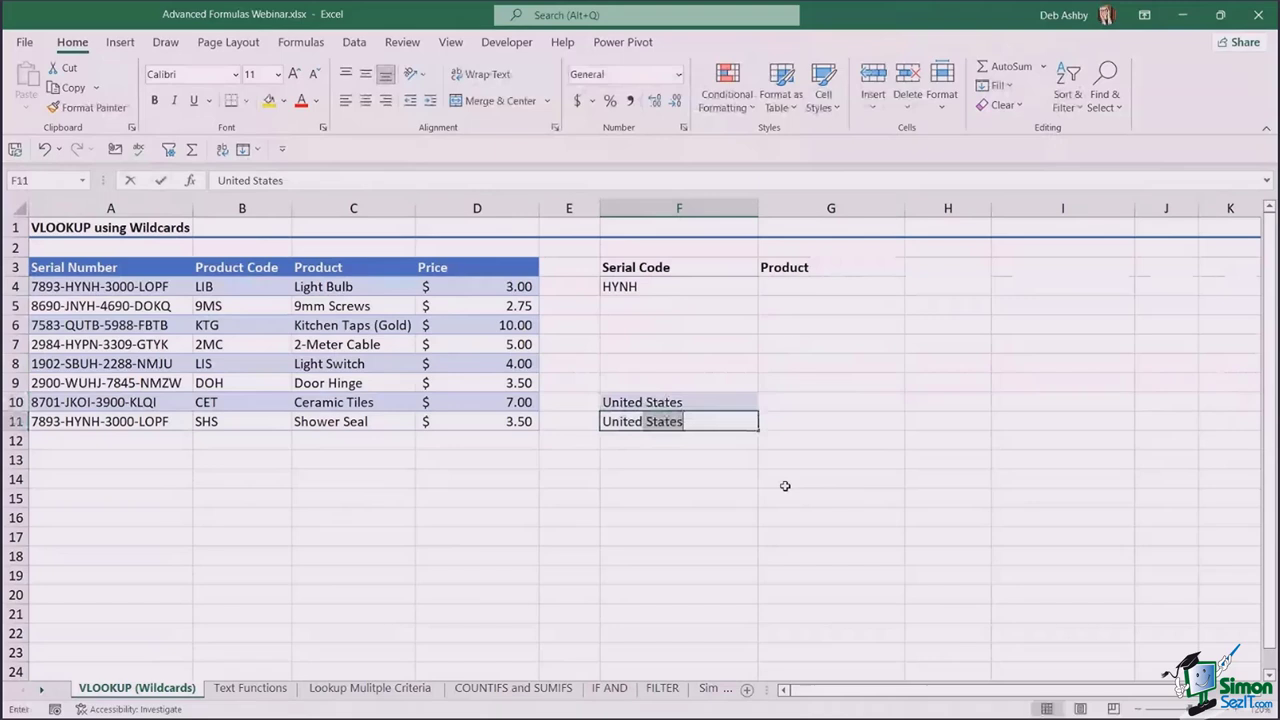
type("in")
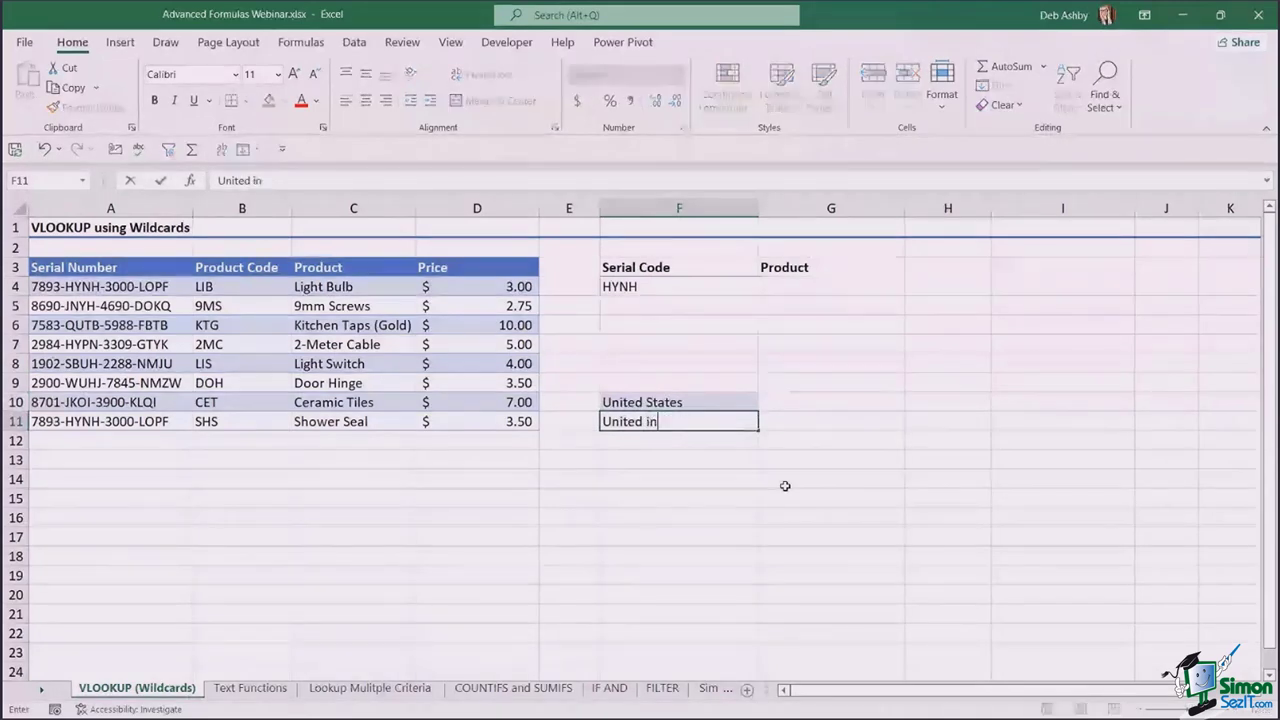
key("BackSpace")
key("BackSpace")
type("Kingdom")
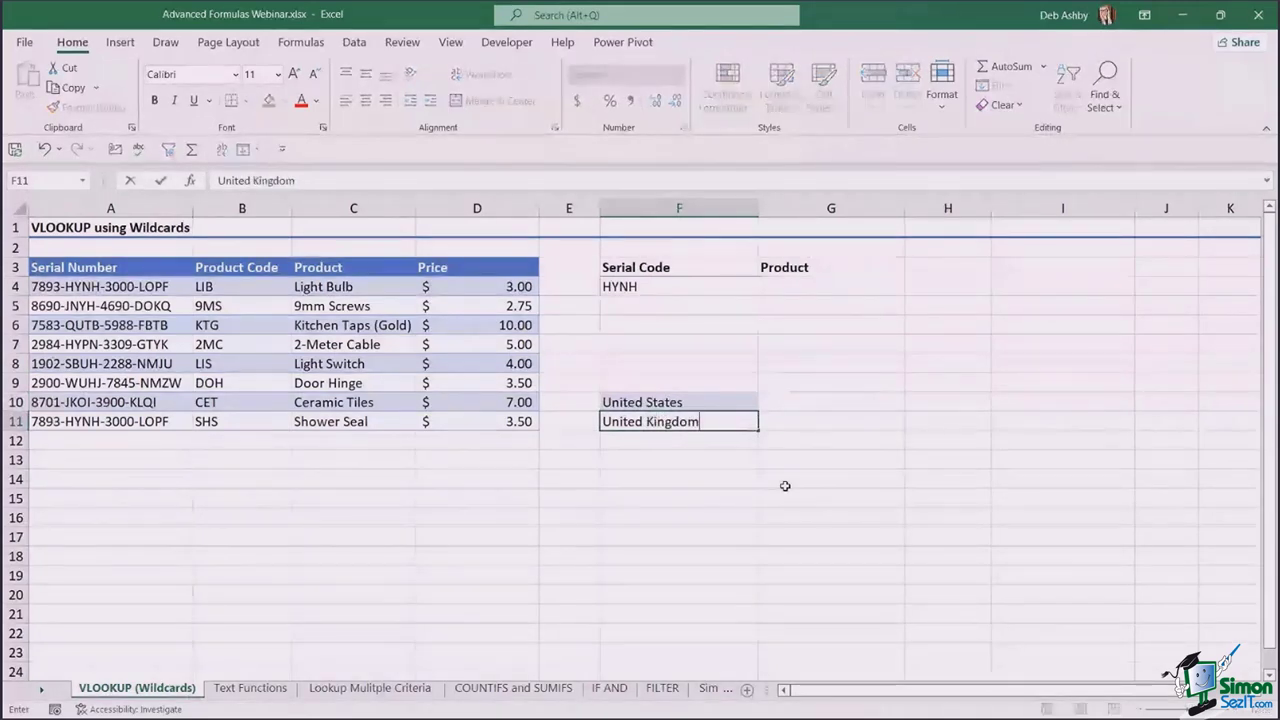
key("Return")
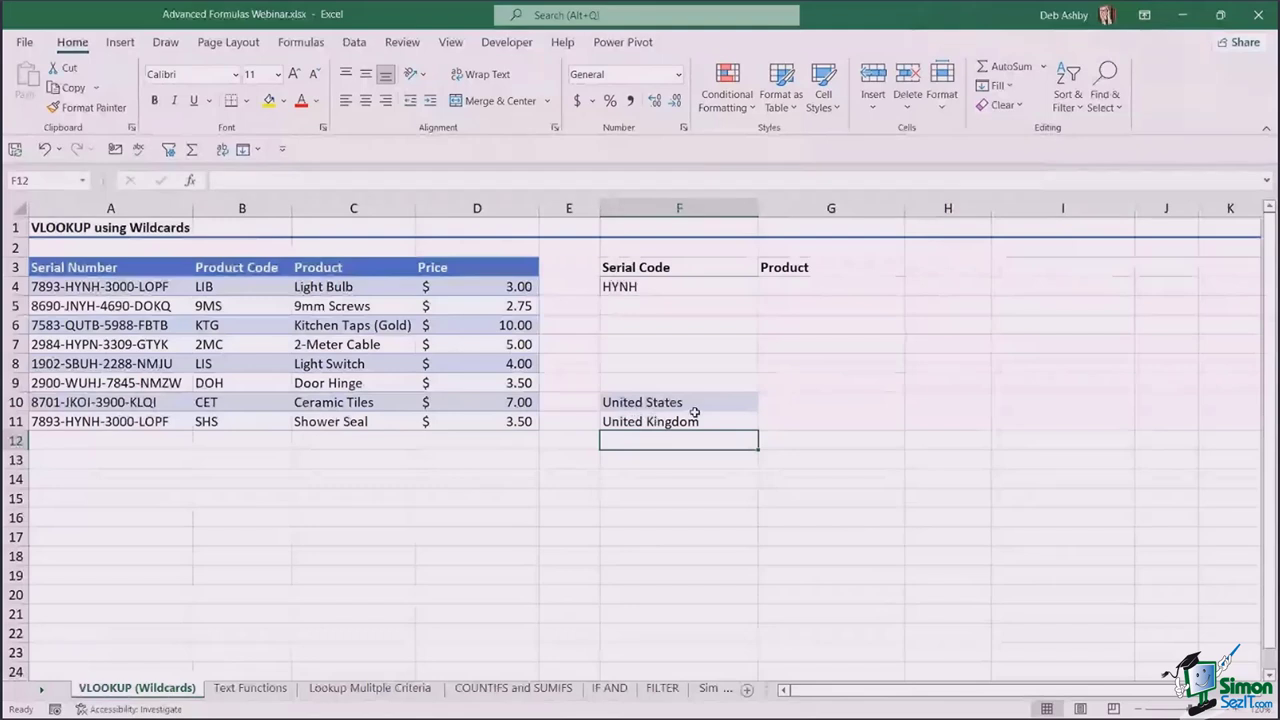
left_click(791, 402)
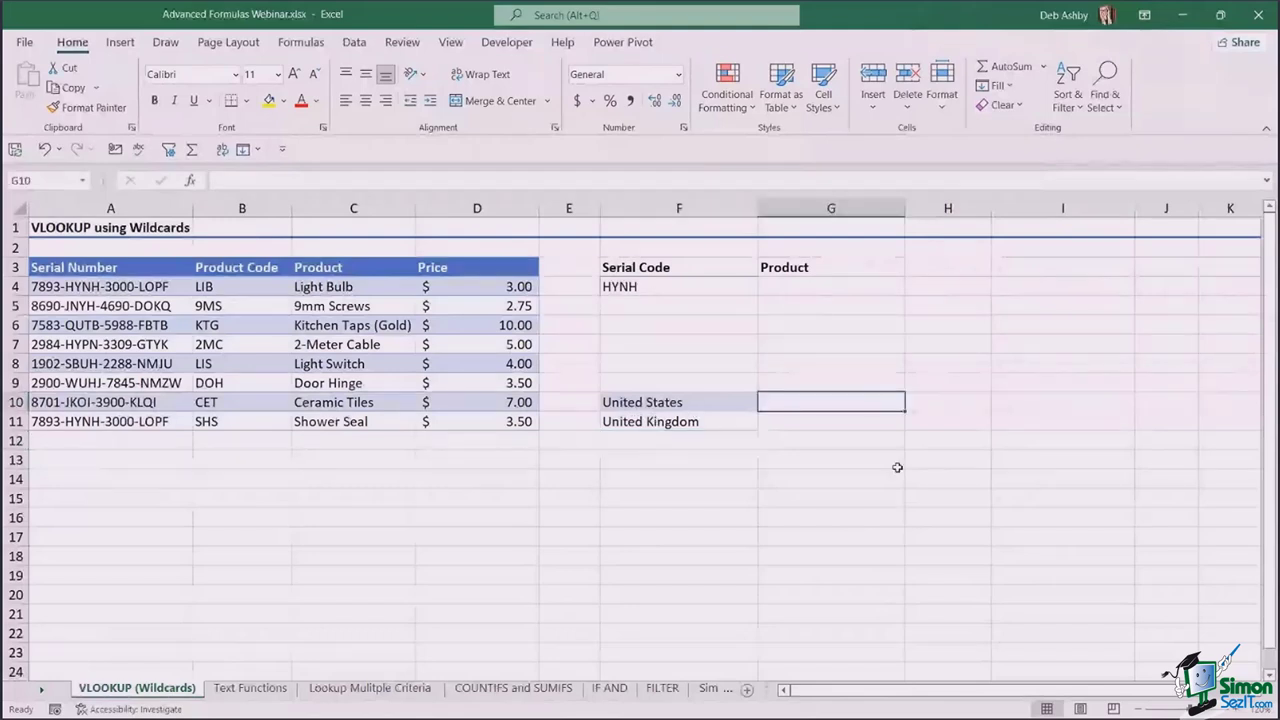
type("United*")
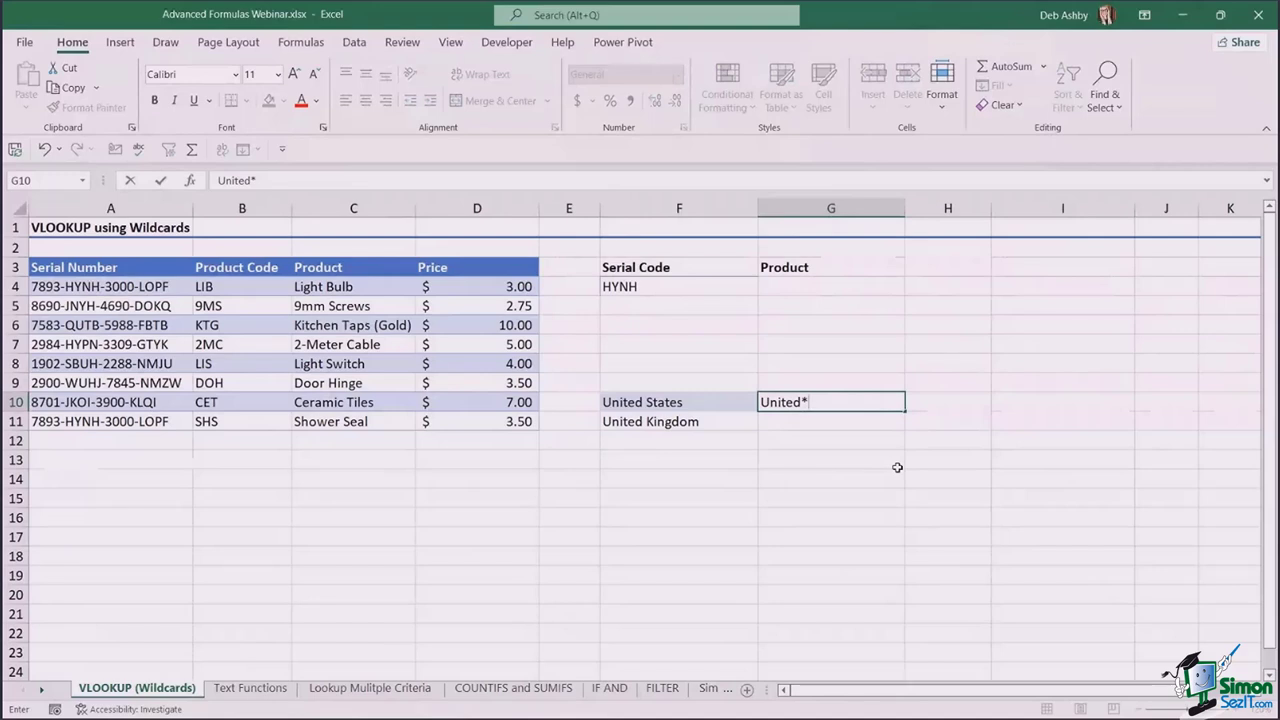
- Clear all contents and formatting from F10:G11
left_click_drag(637, 401, 821, 421)
left_click(1001, 104)
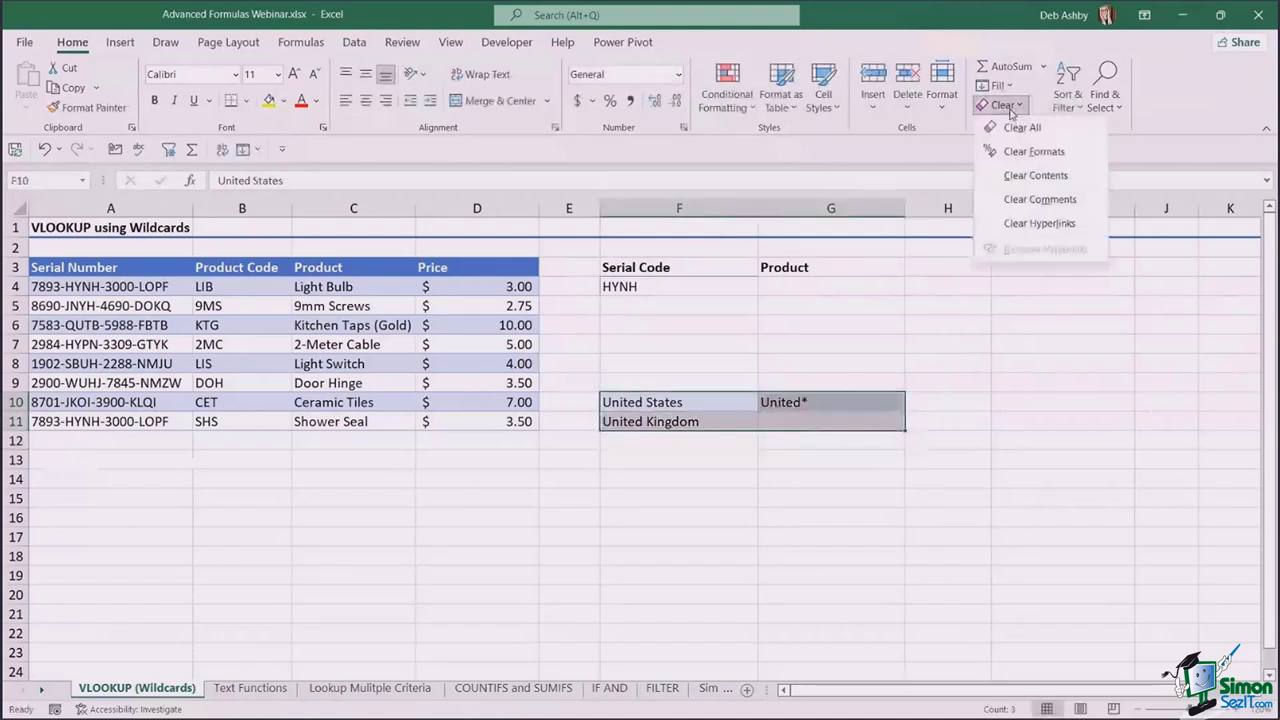
left_click(1018, 128)
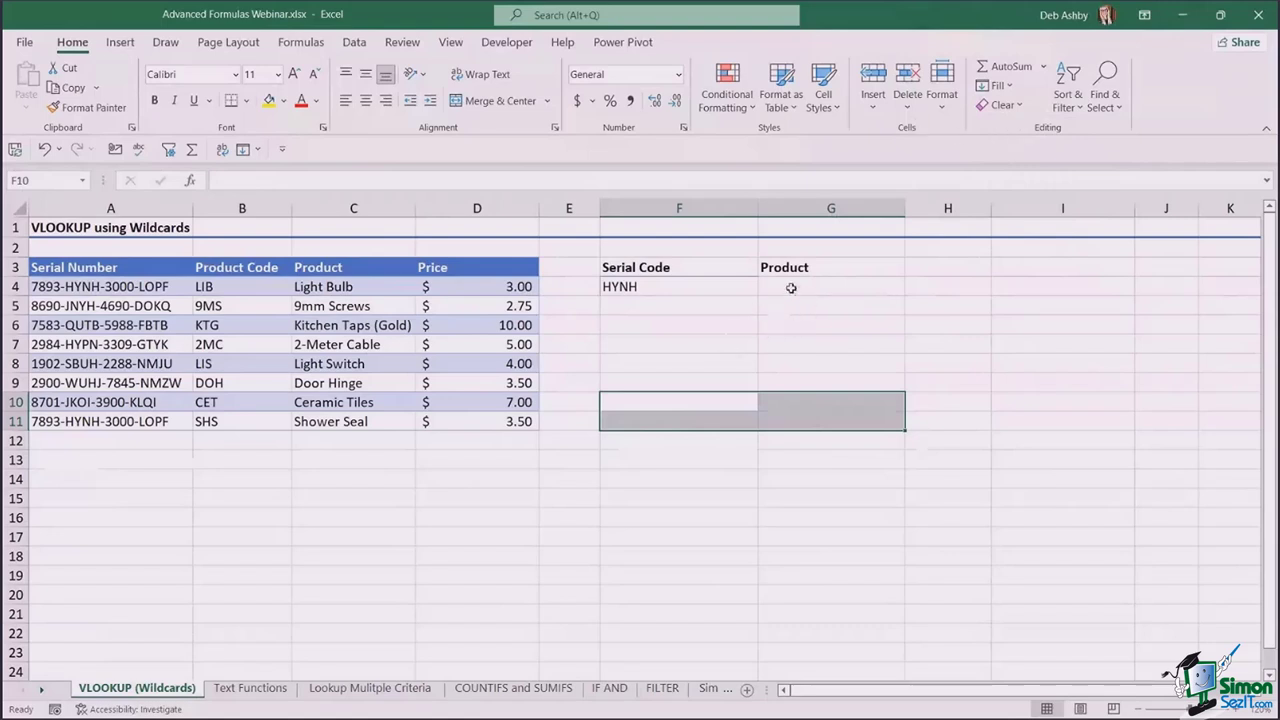
left_click(791, 288)
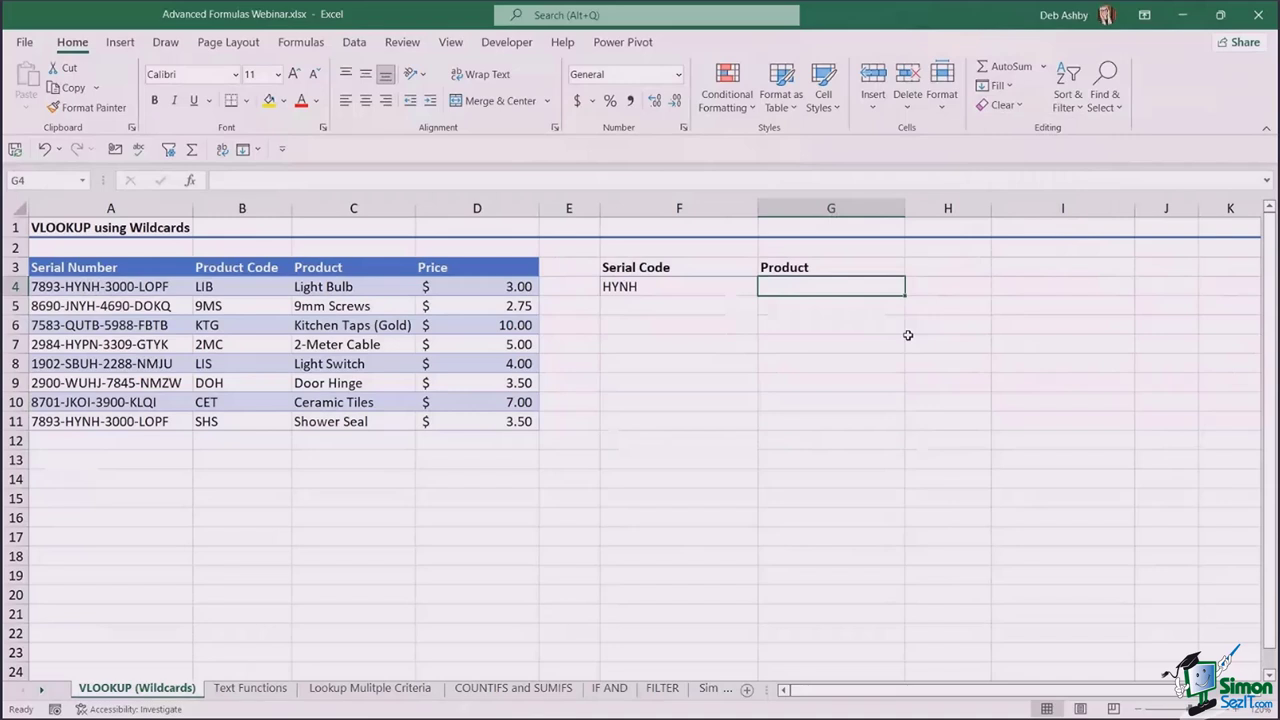
- Start G4's VLOOKUP with the wildcard lookup value "*"&F4&"*"
type("=VLOOK")
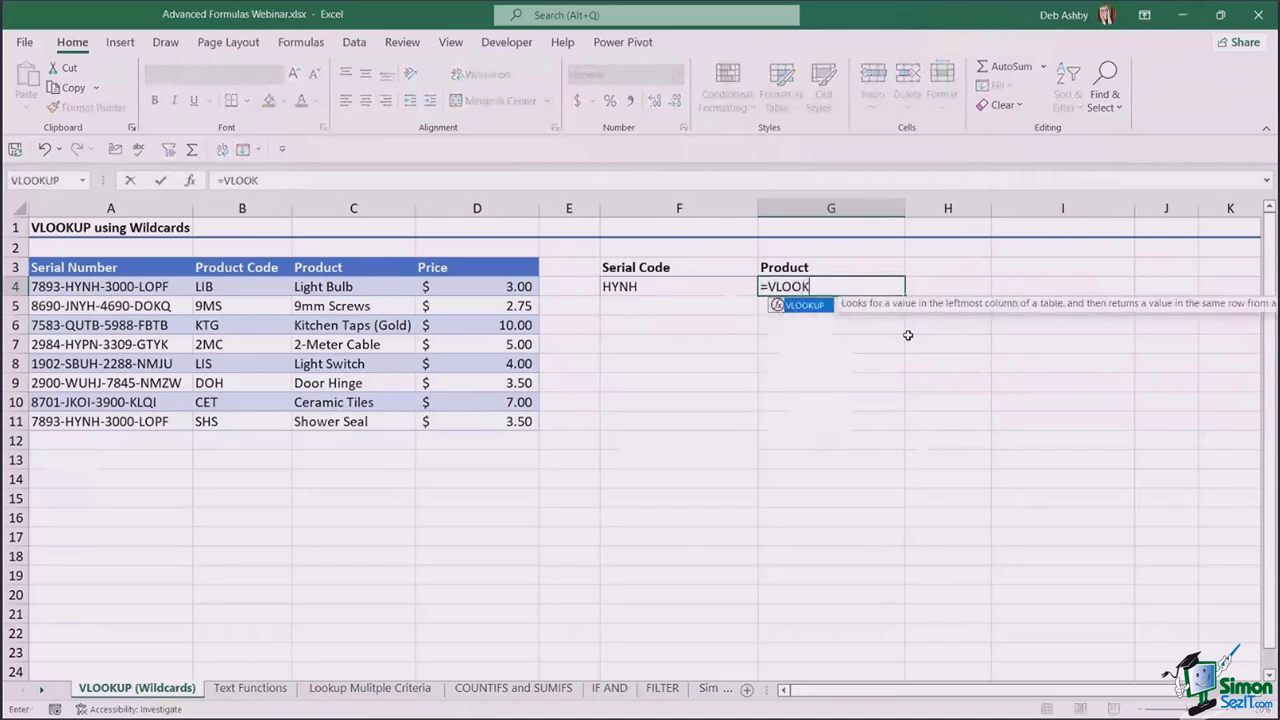
key("Tab")
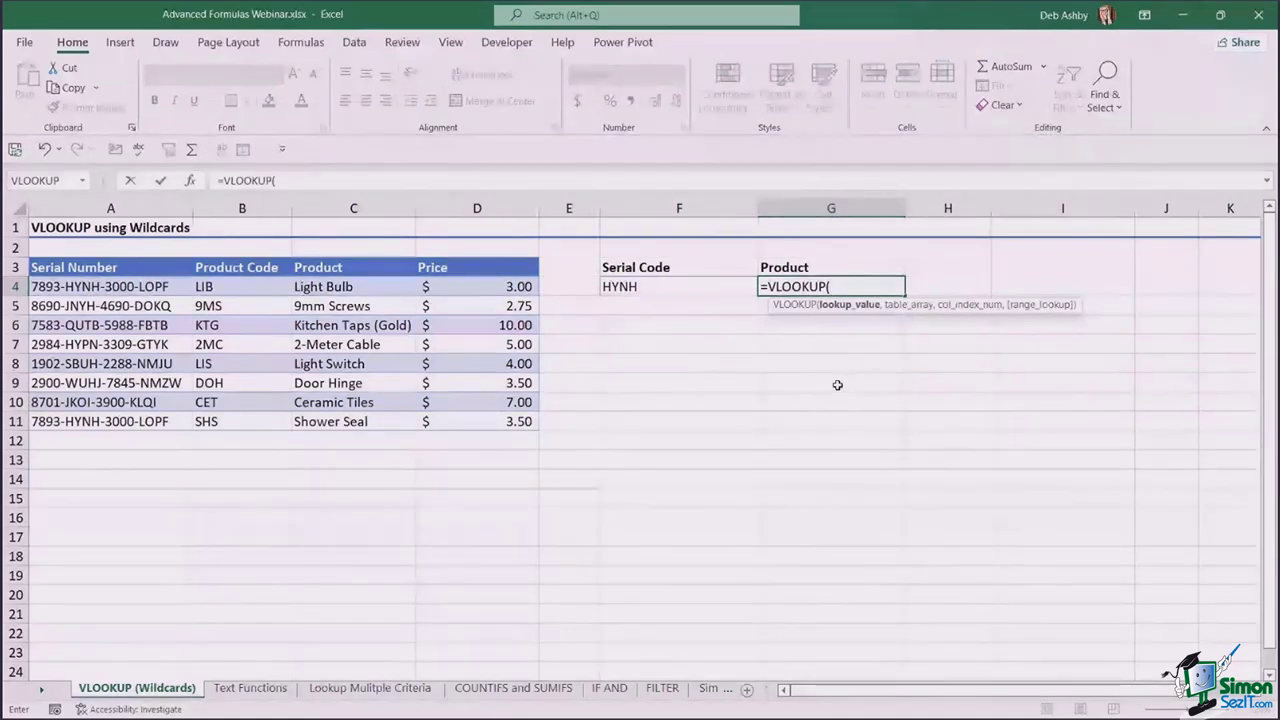
type("\"*")
type("\"")
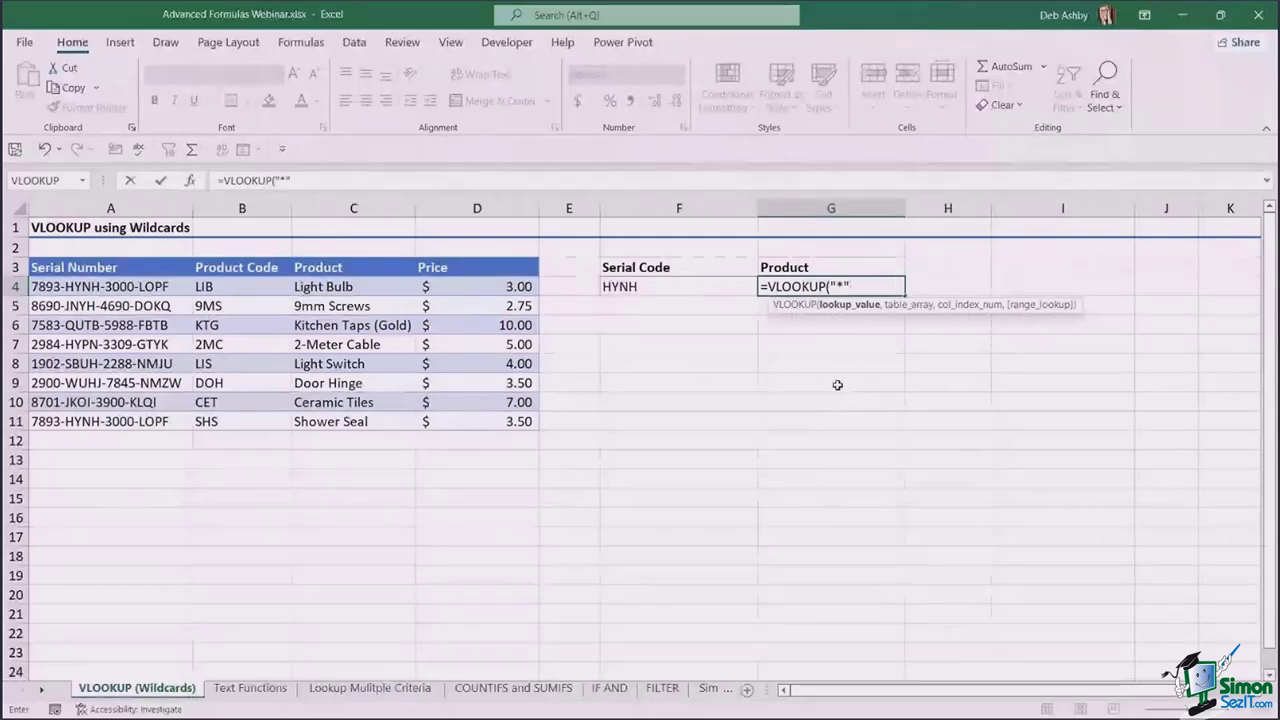
type("&")
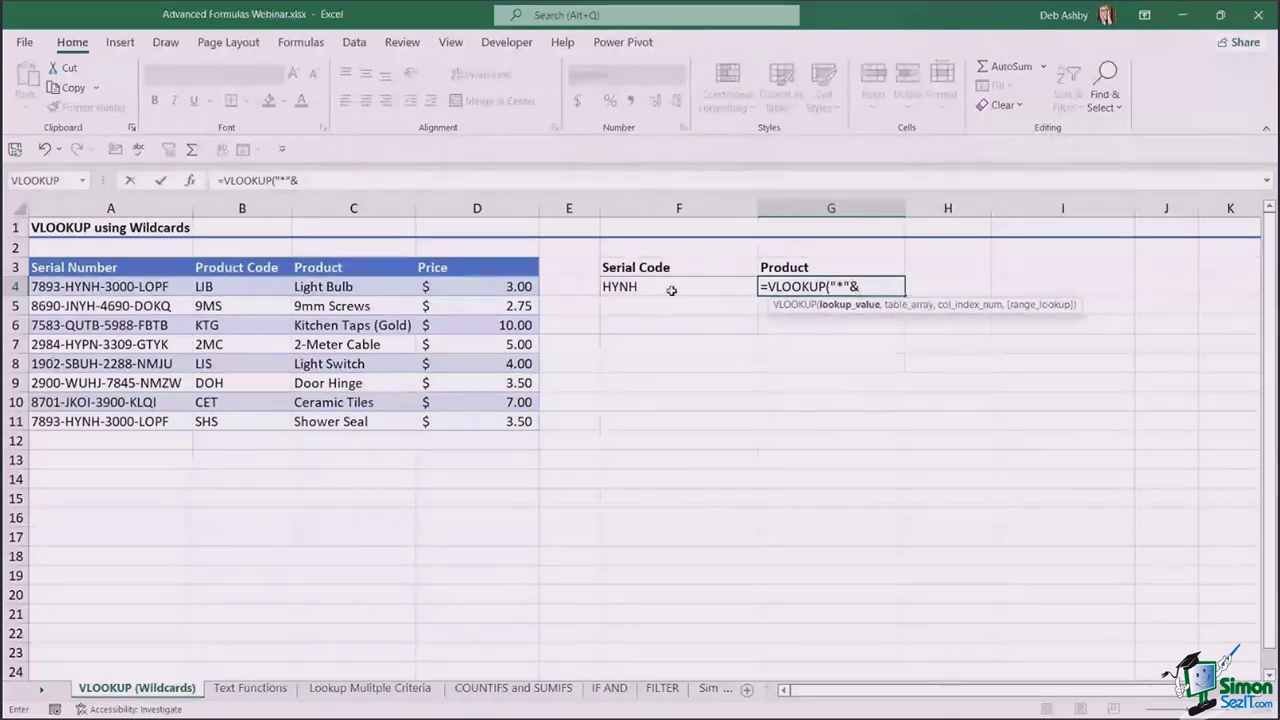
key("Left")
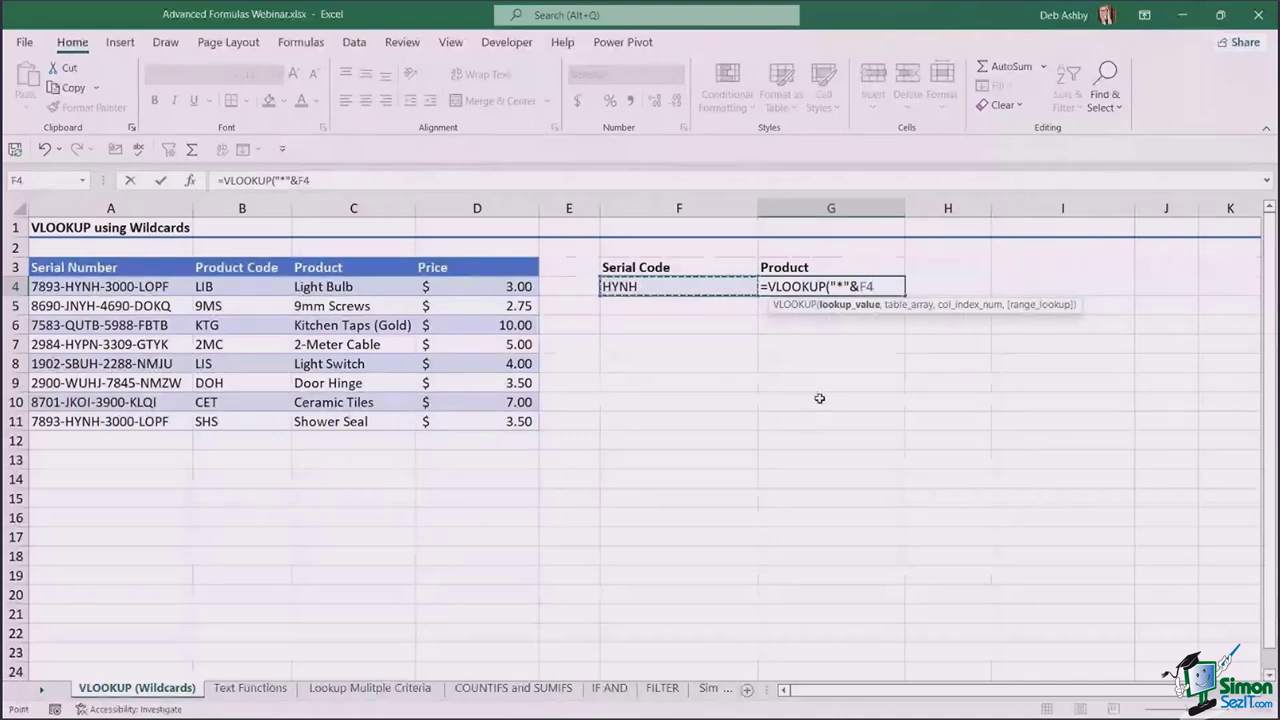
type("&")
type("\"*")
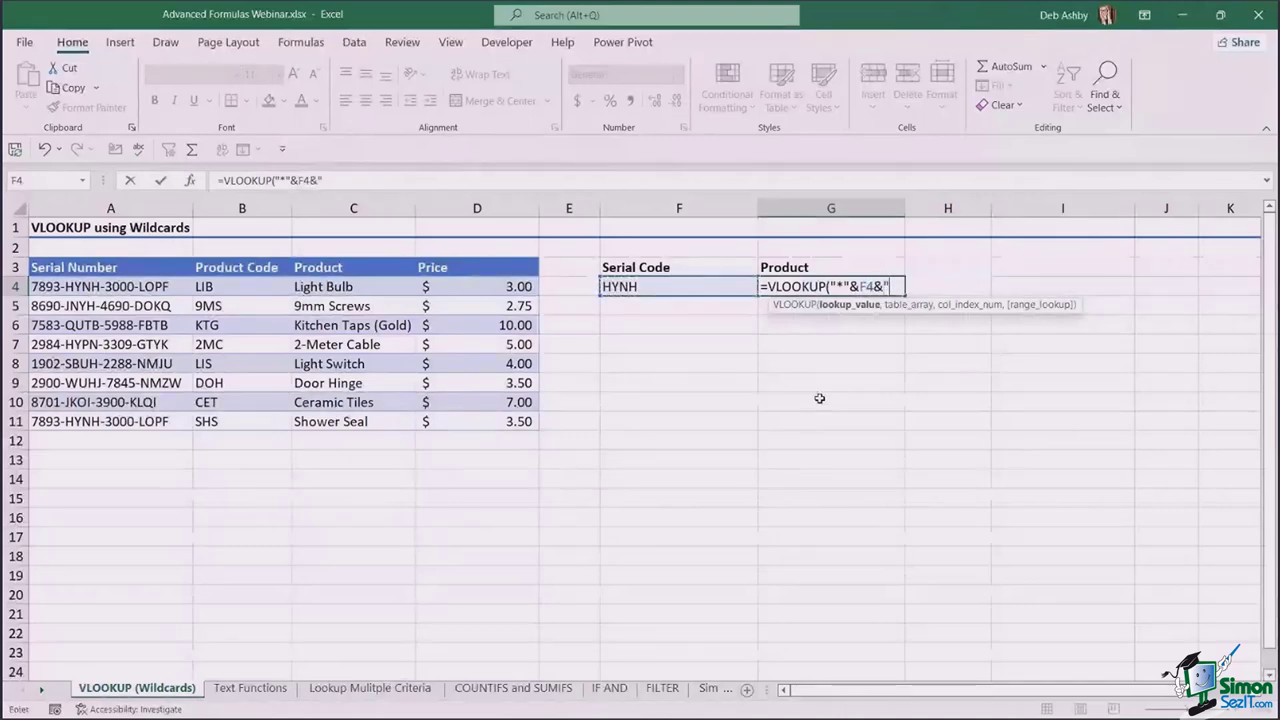
type("\"")
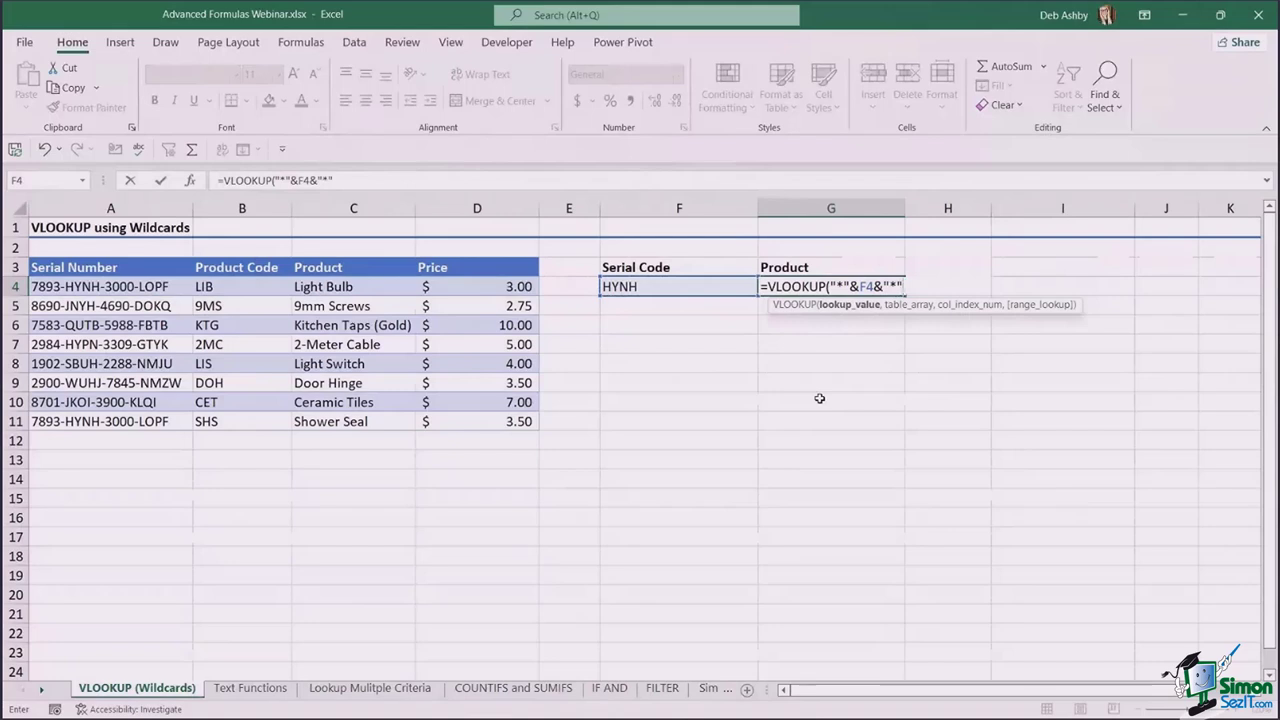
type(",")
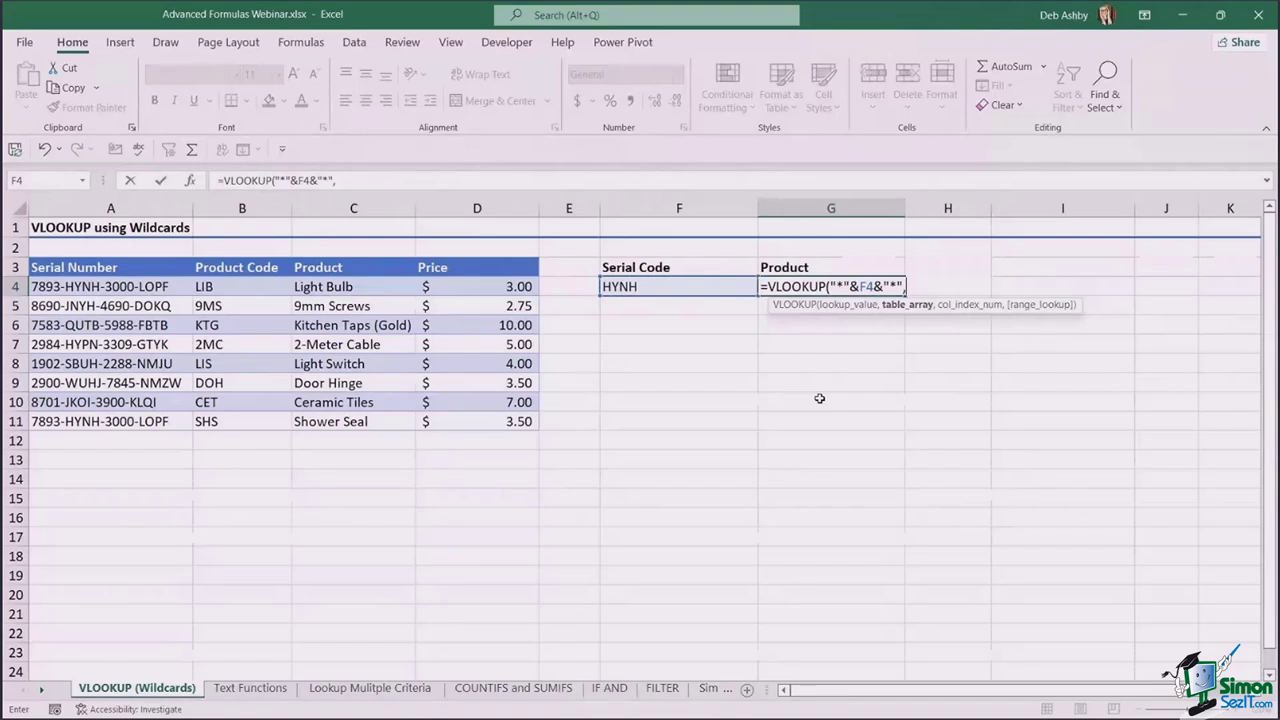
- Complete it with range A3:D11, column 3 and false, returning Light Bulb
left_click(113, 264)
left_click_drag(113, 264, 505, 425)
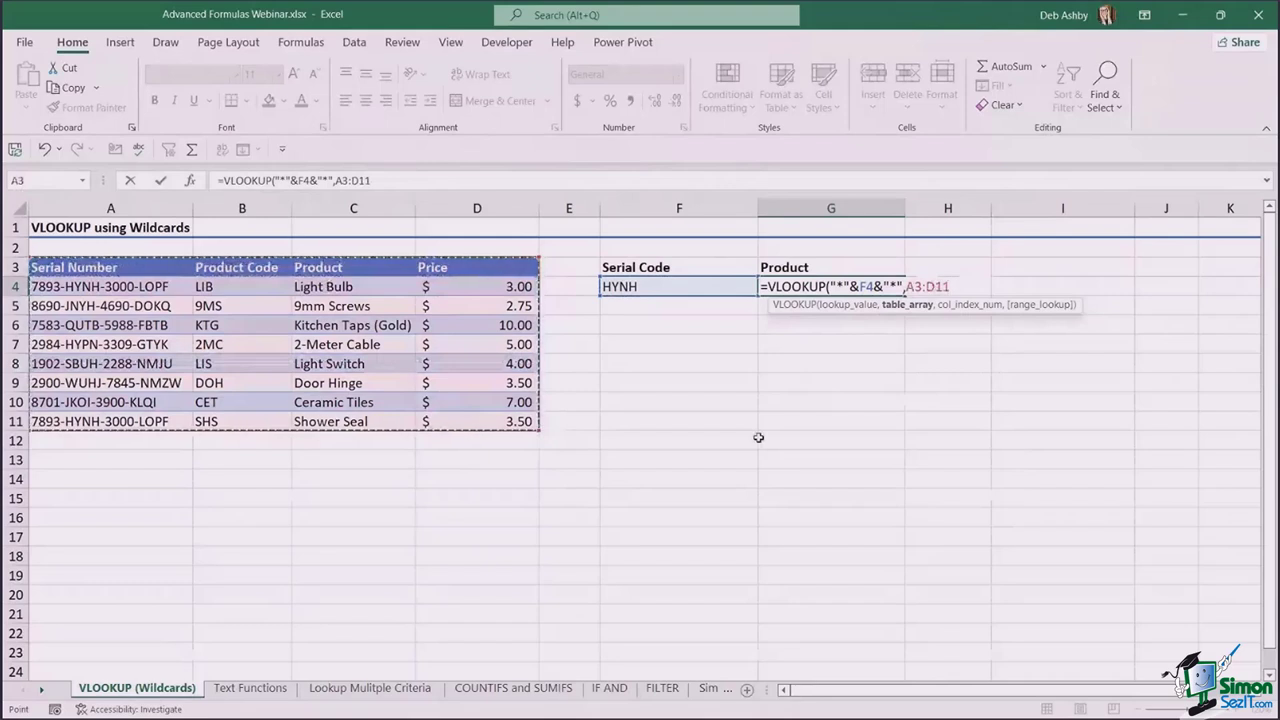
type(",")
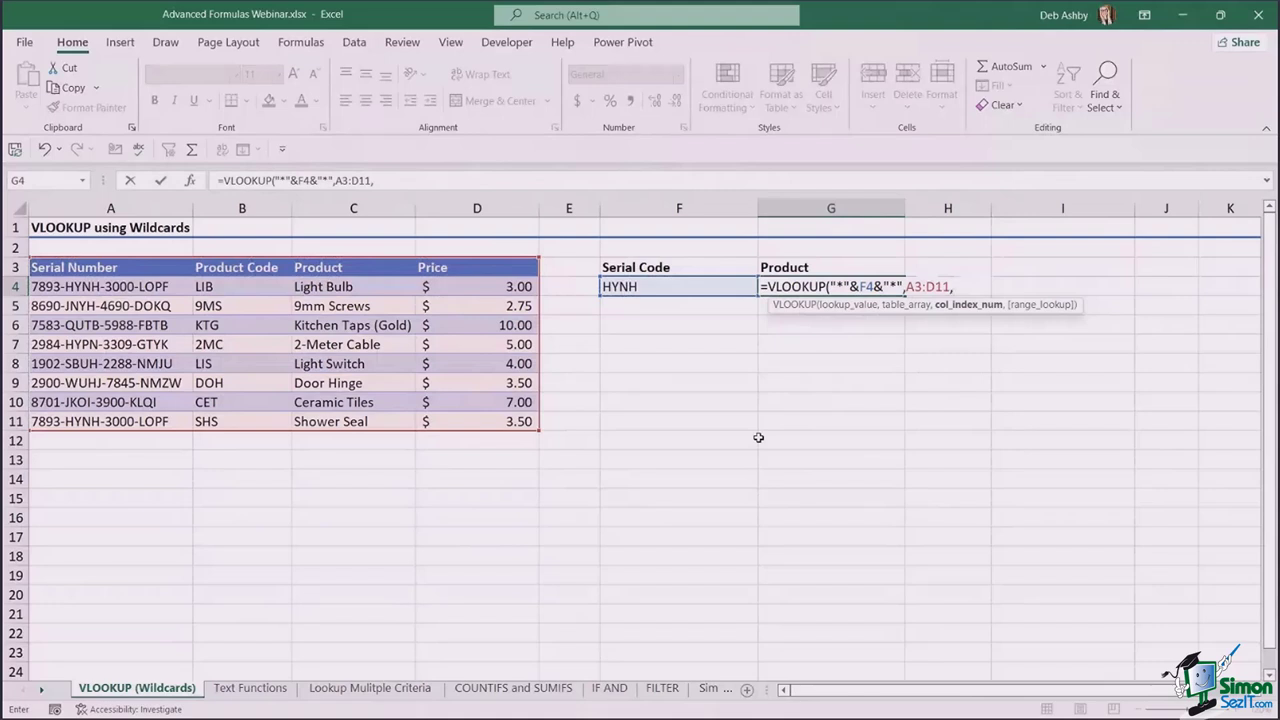
type("3,")
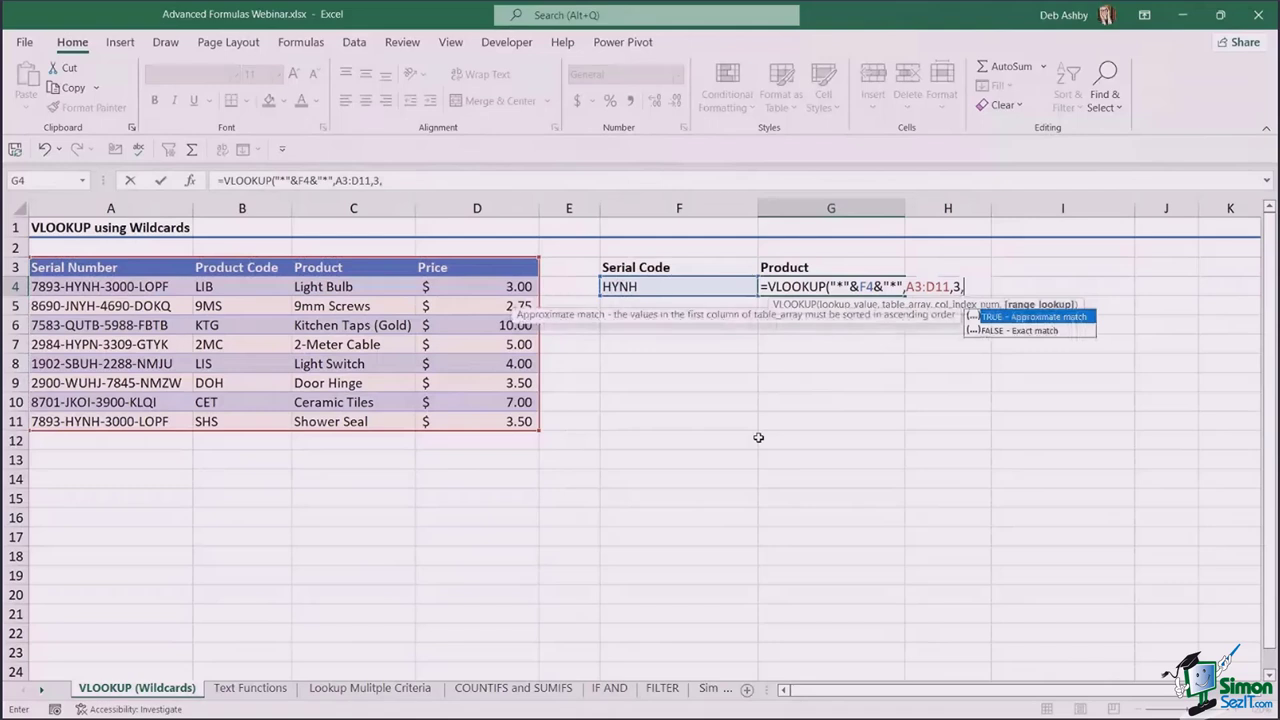
type("false)")
key("Return")
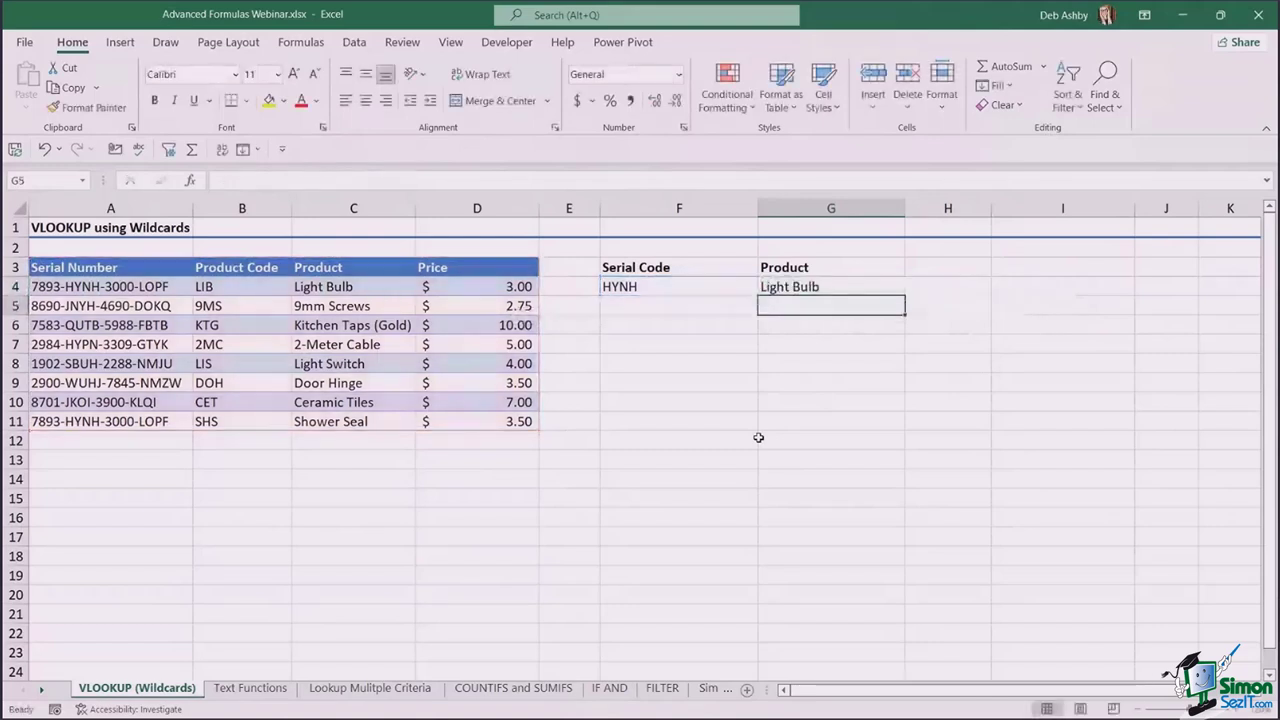
- Change the serial code in F4 to QUTB
left_click(806, 289)
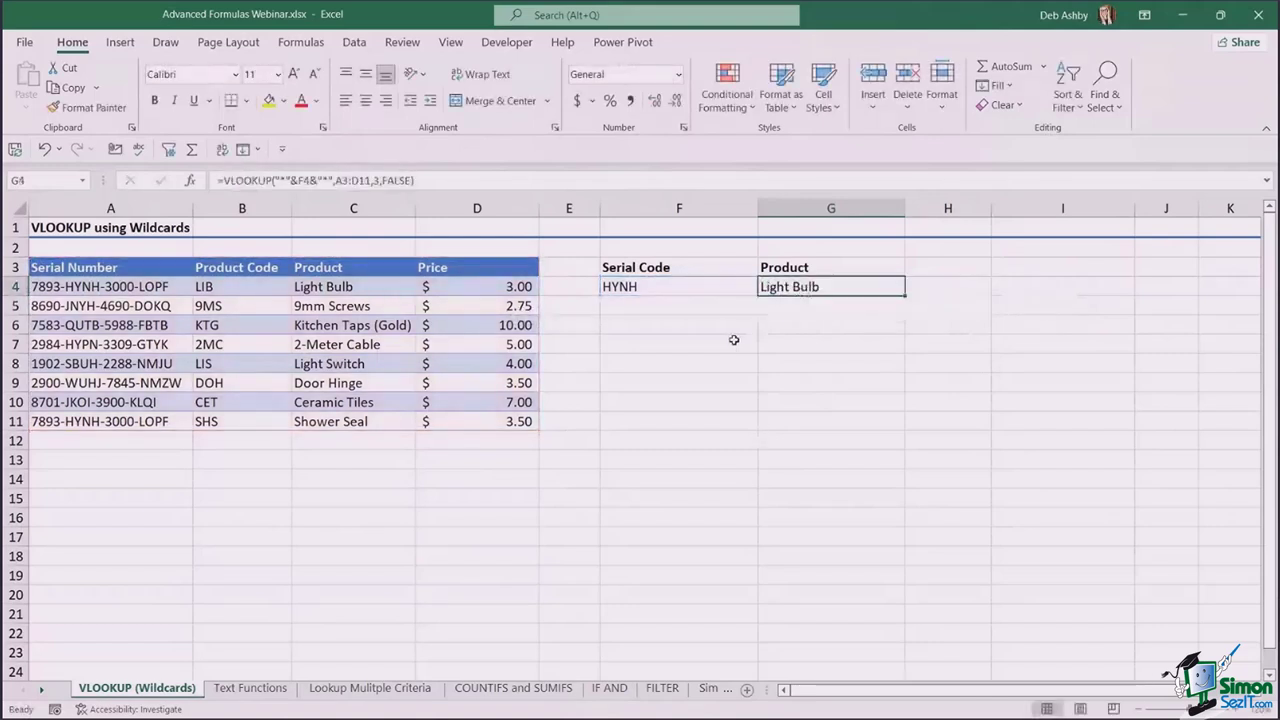
left_click(655, 286)
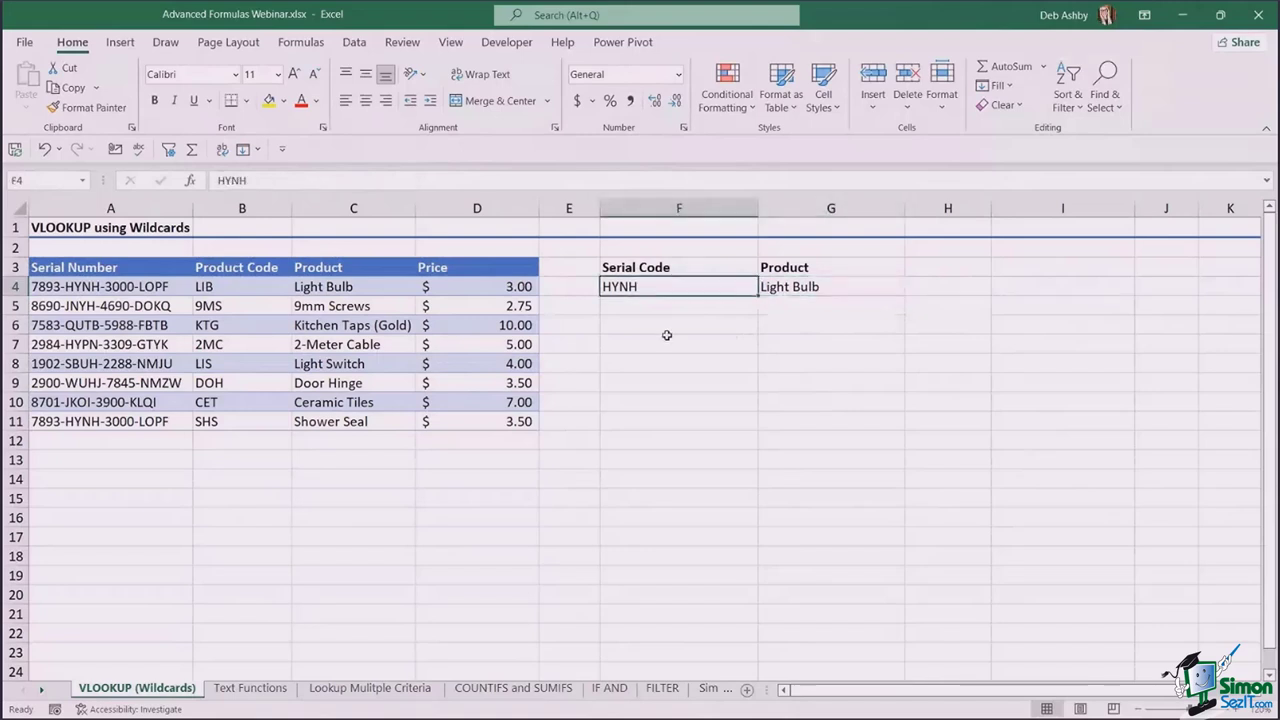
type("QUTB")
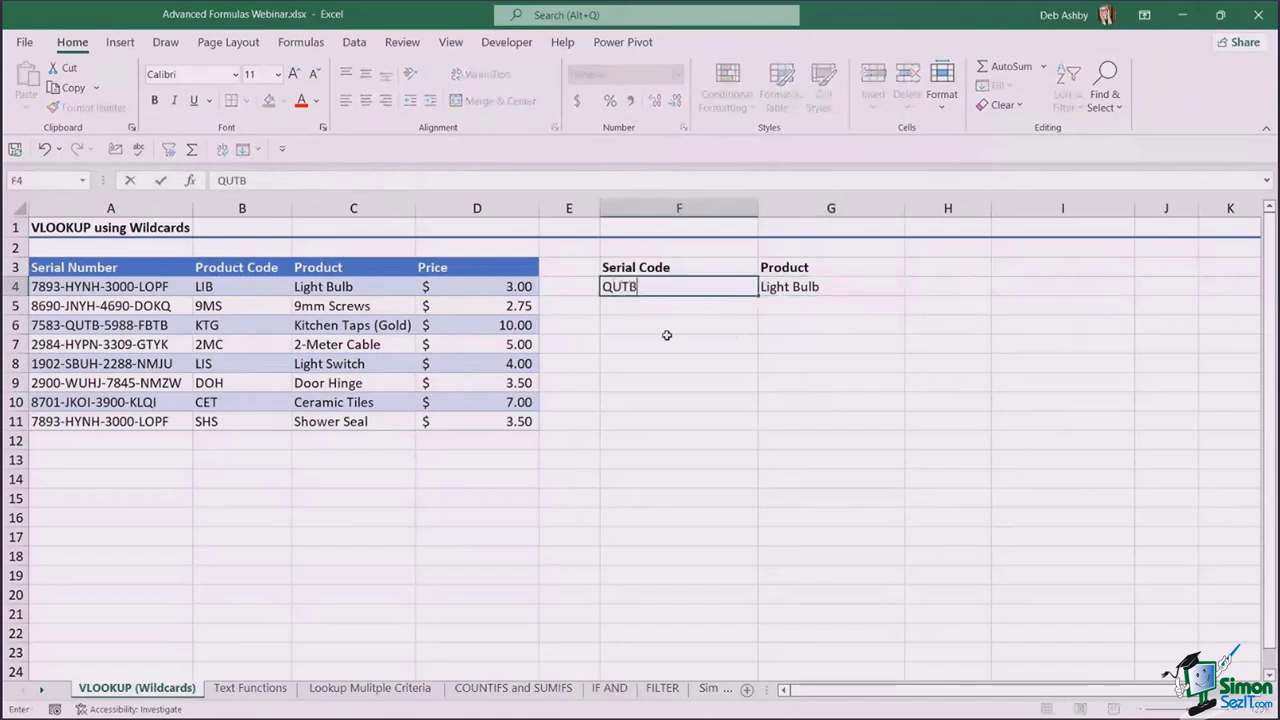
key("Return")
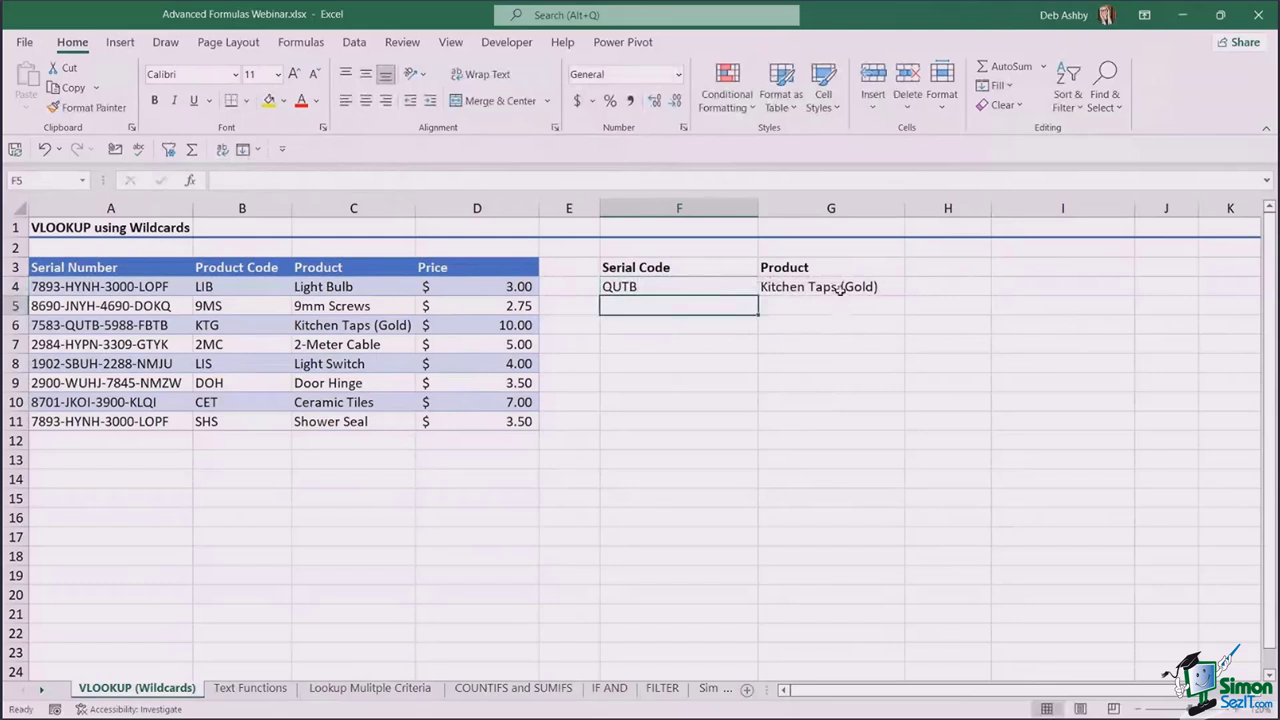
- Review G4's wildcard formula and verify Kitchen Taps (Gold) against serials in A4 and A11
left_click(840, 288)
double_click(840, 288)
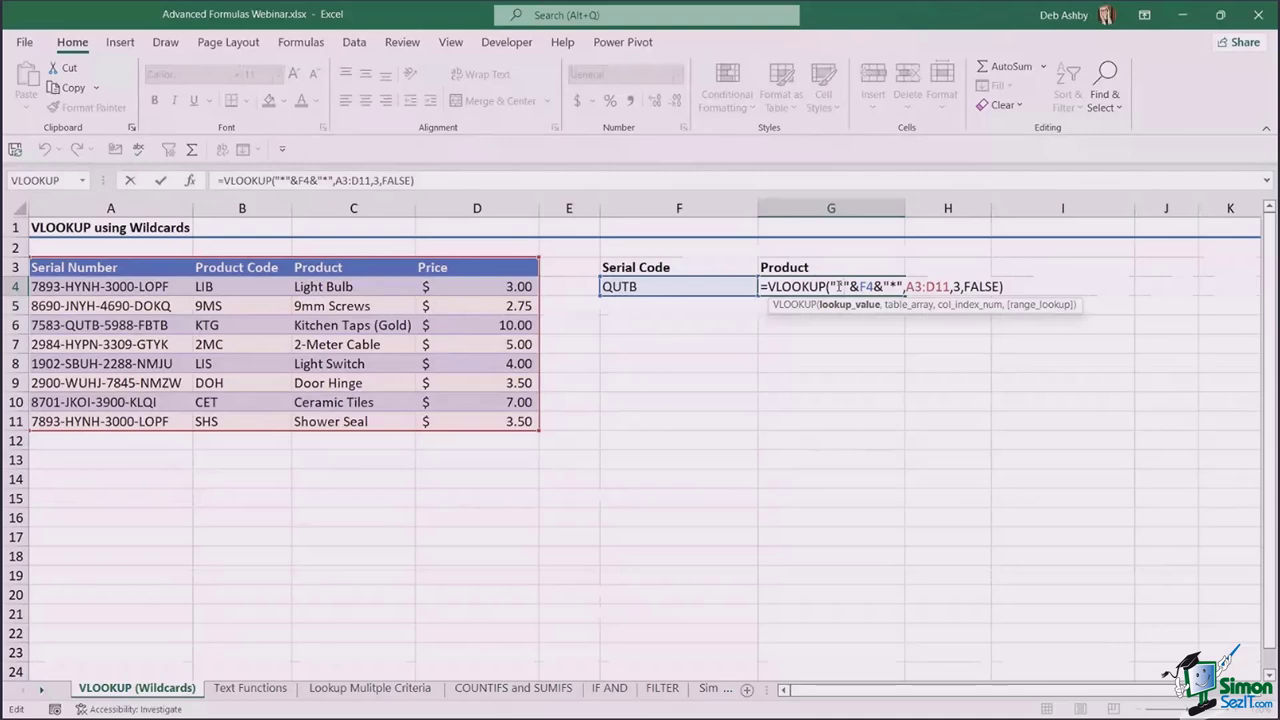
key("ctrl+Return")
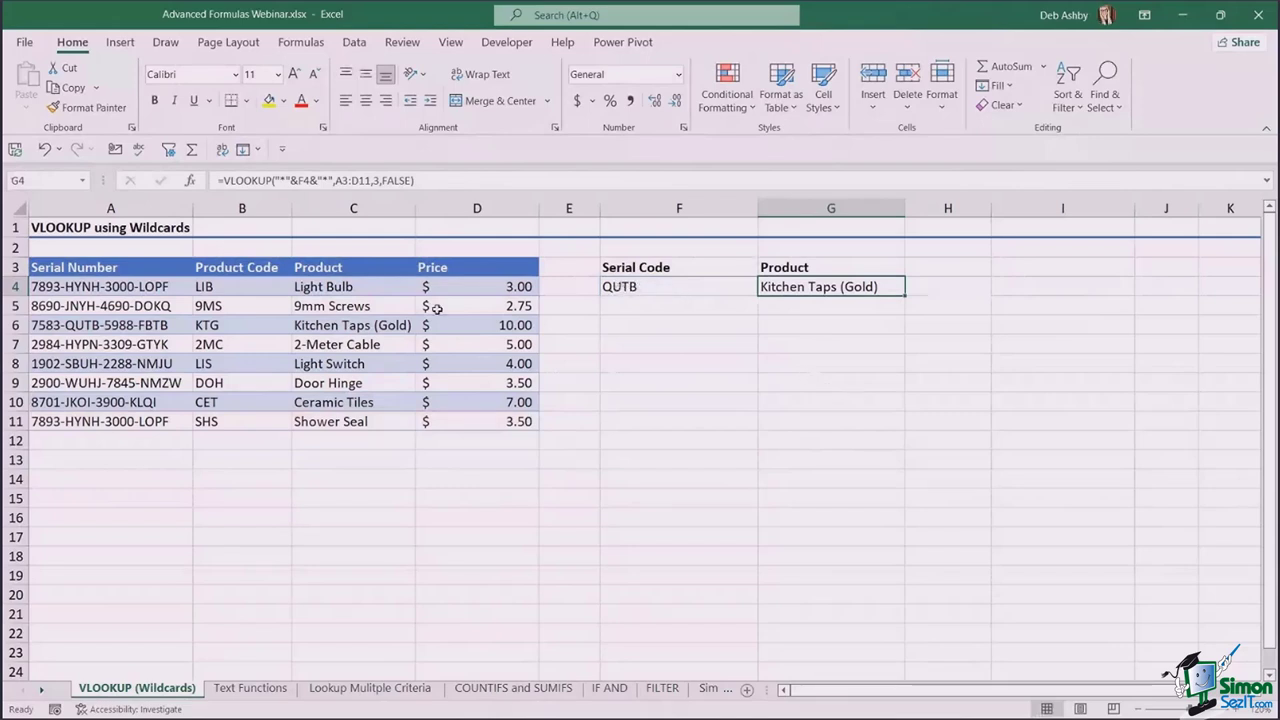
left_click(152, 287)
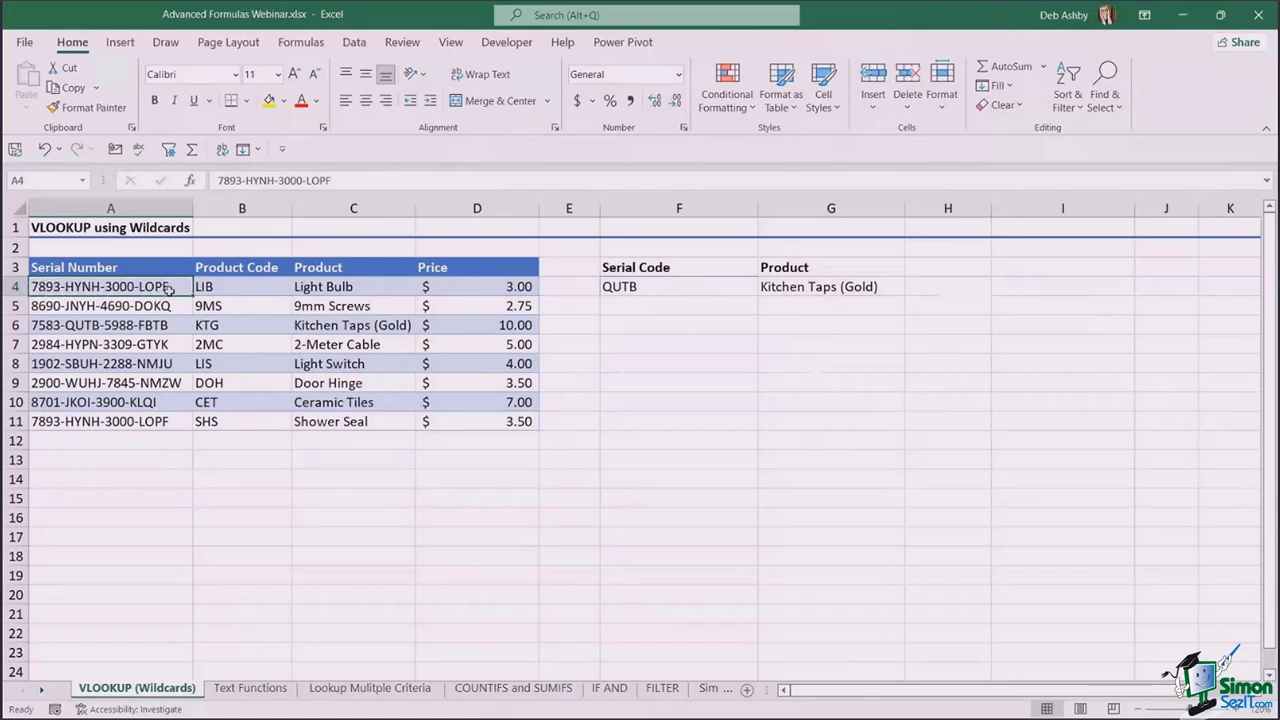
left_click(130, 423)
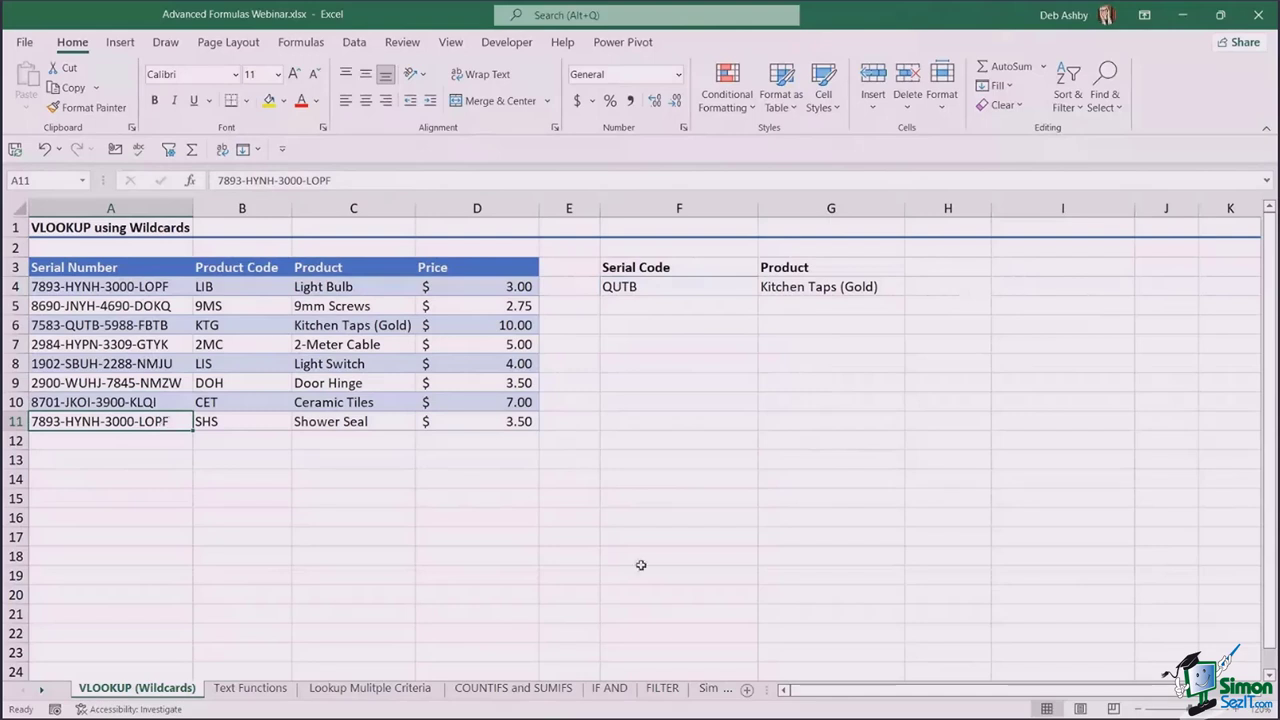
left_click(860, 368)
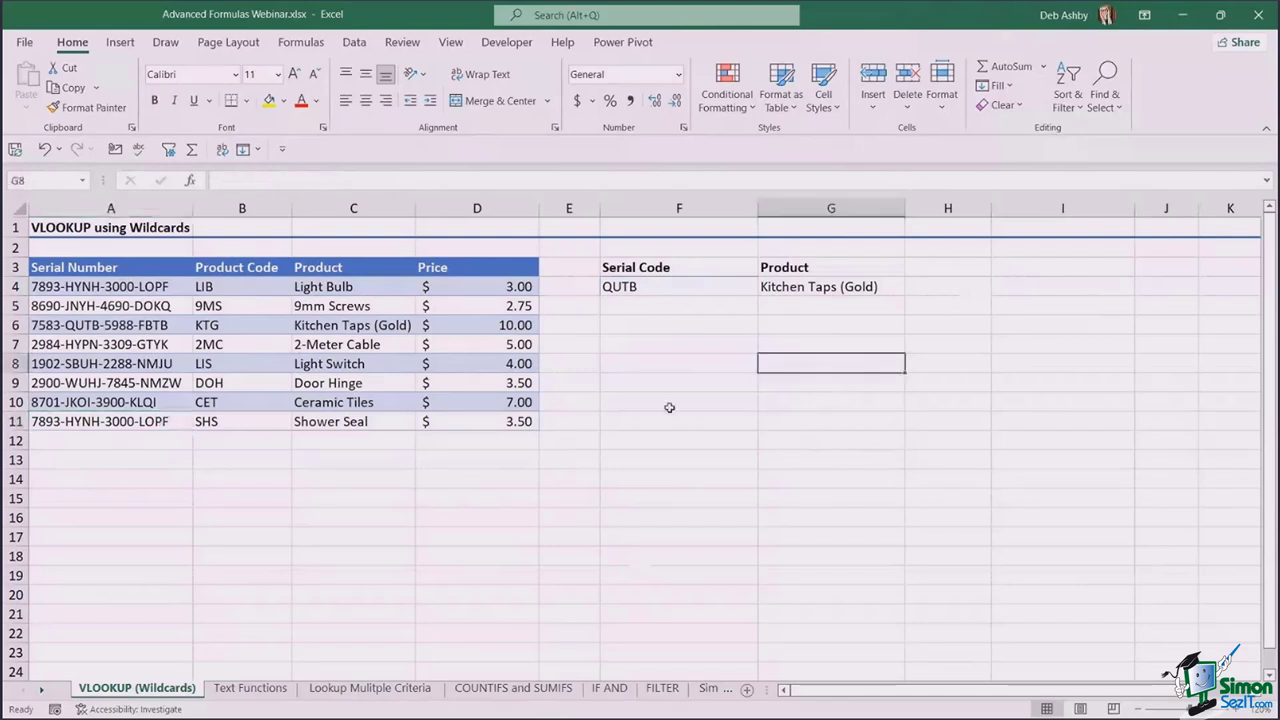
left_click(815, 287)
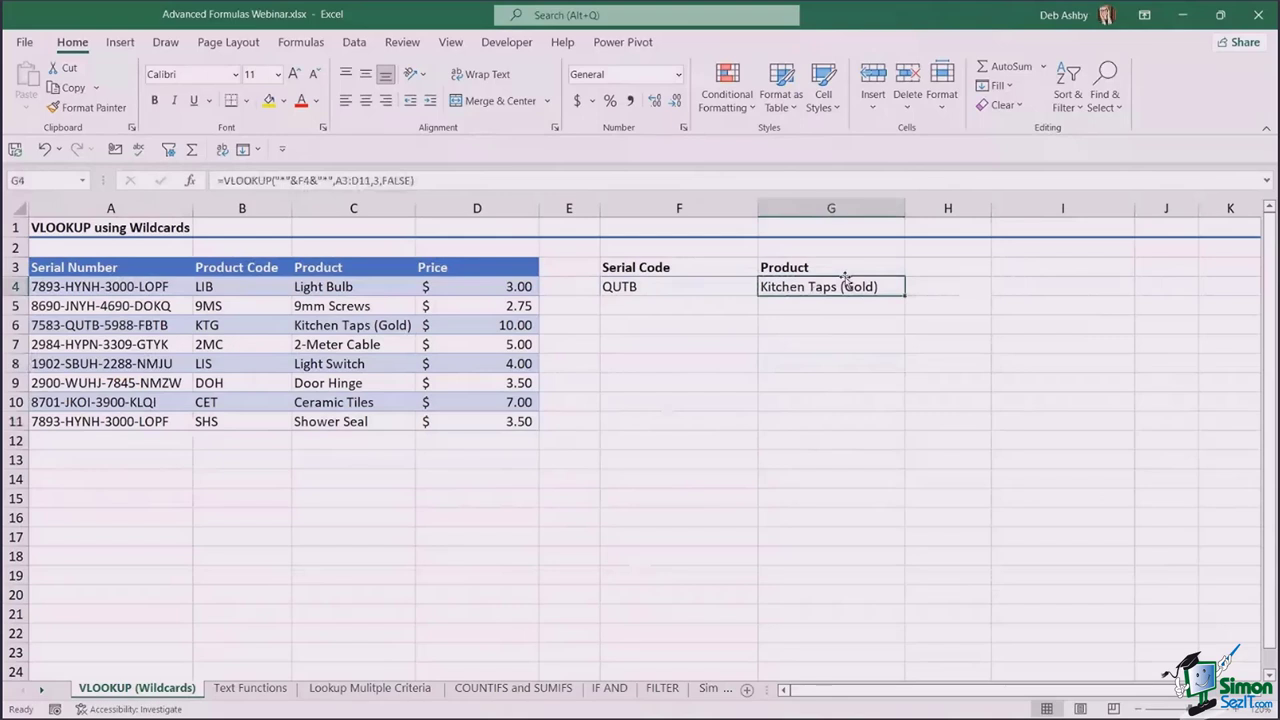
key("Delete")
key("Down")
key("Down")
key("Down")
key("Down")
key("Down")
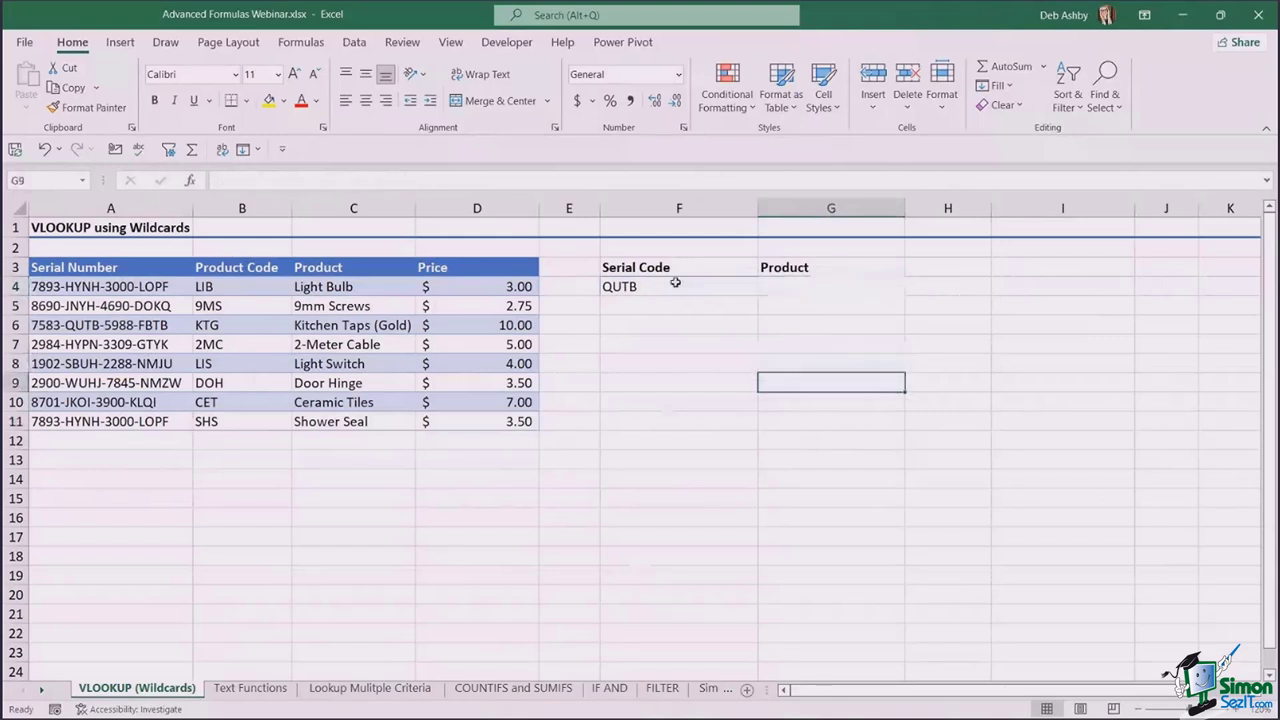
left_click(669, 287)
key("Delete")
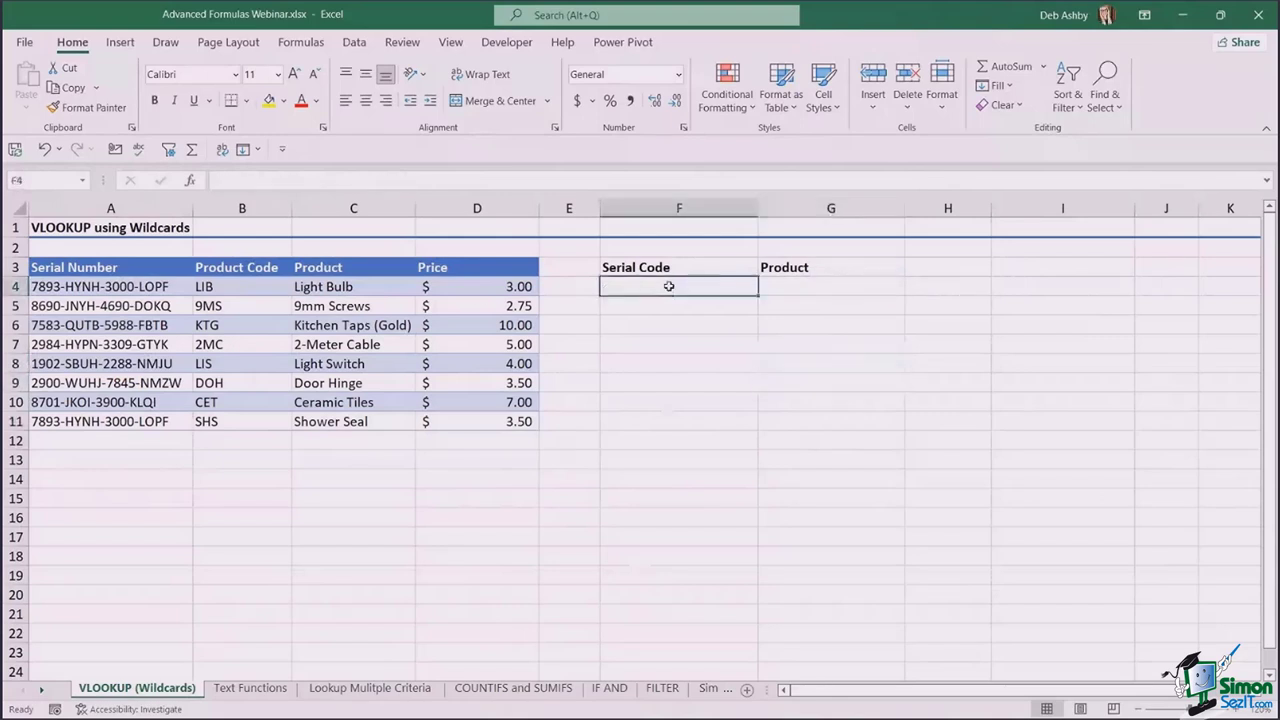
left_click(150, 287)
key("ctrl+shift+Down")
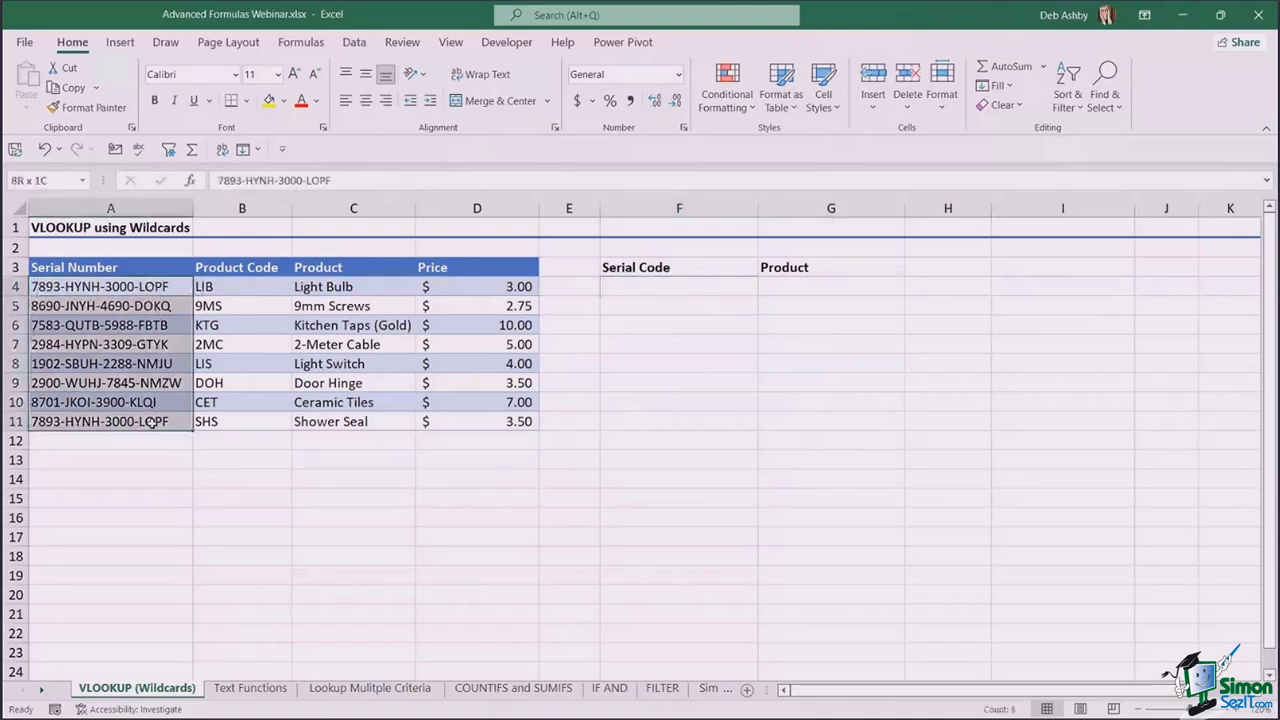
key("ctrl+c")
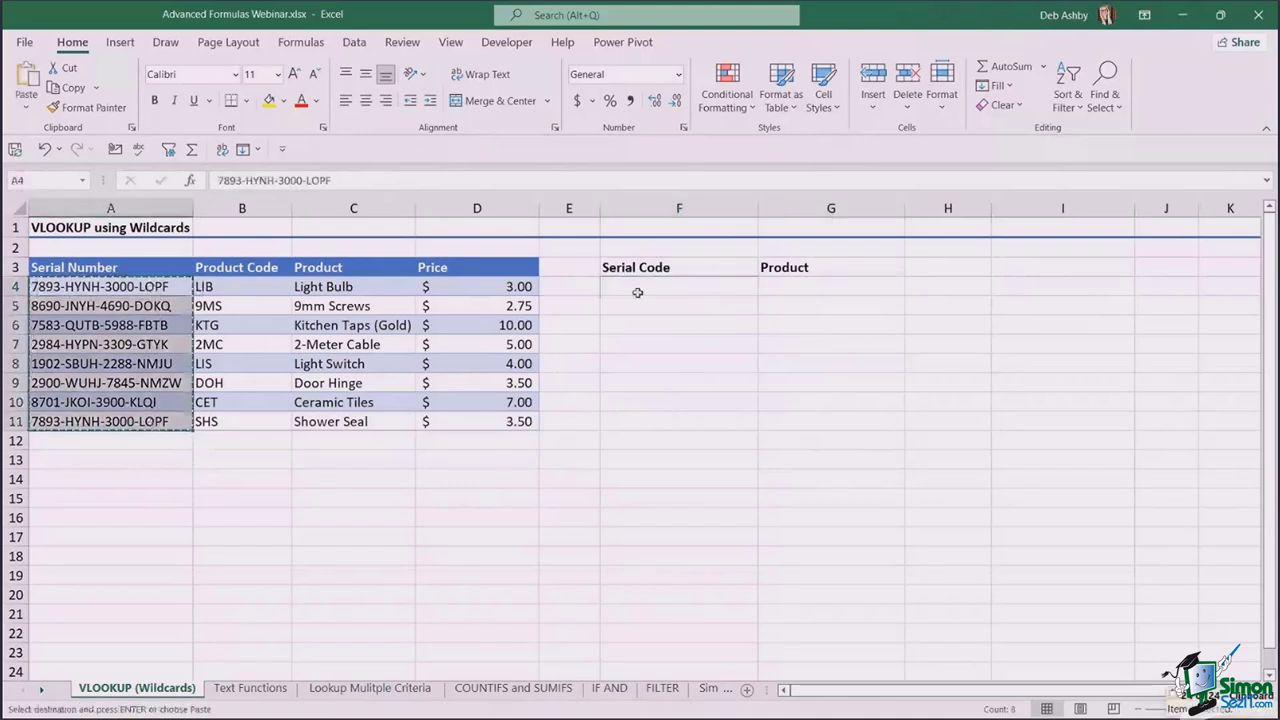
left_click(637, 292)
key("ctrl+v")
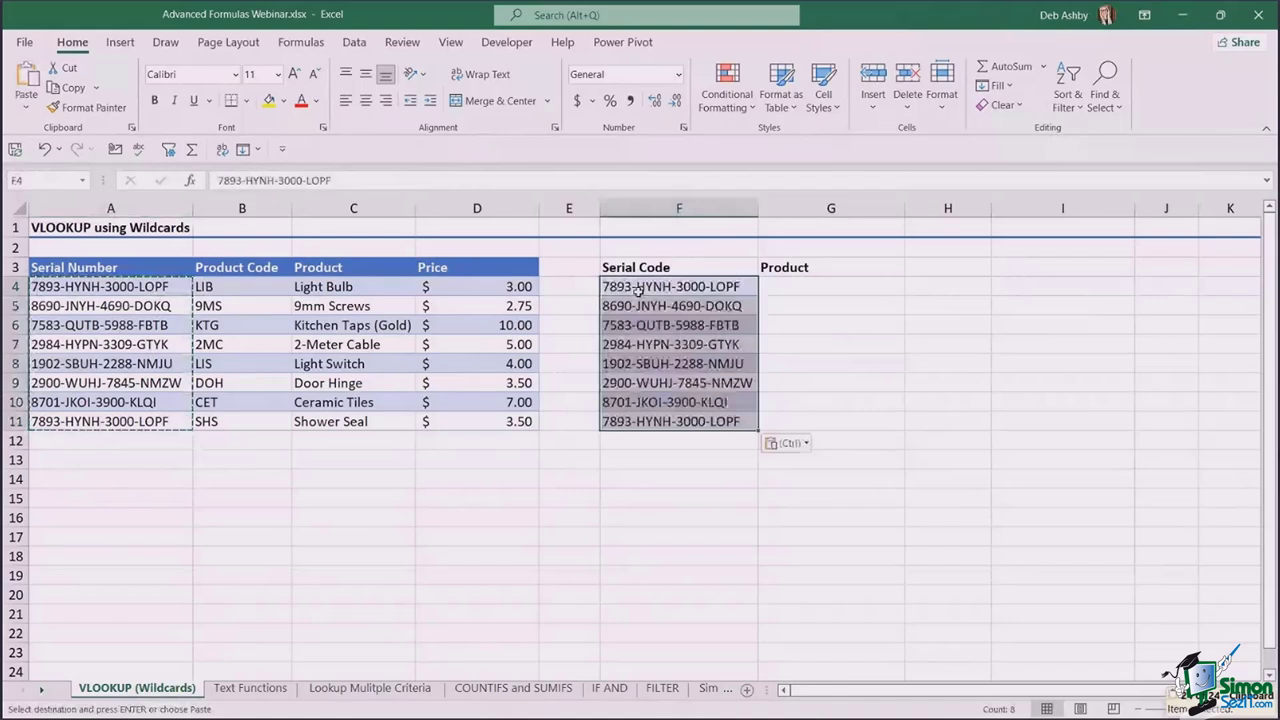
left_click(830, 402)
left_click(825, 286)
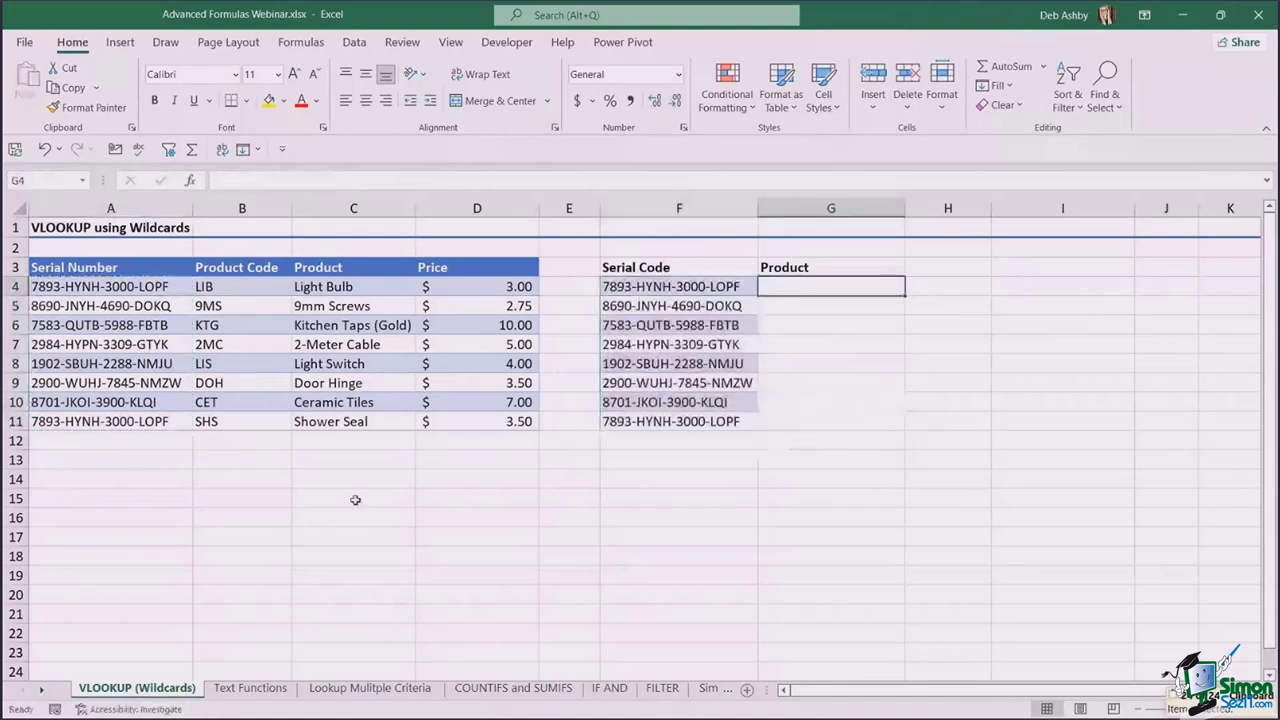
left_click(470, 479)
left_click(815, 291)
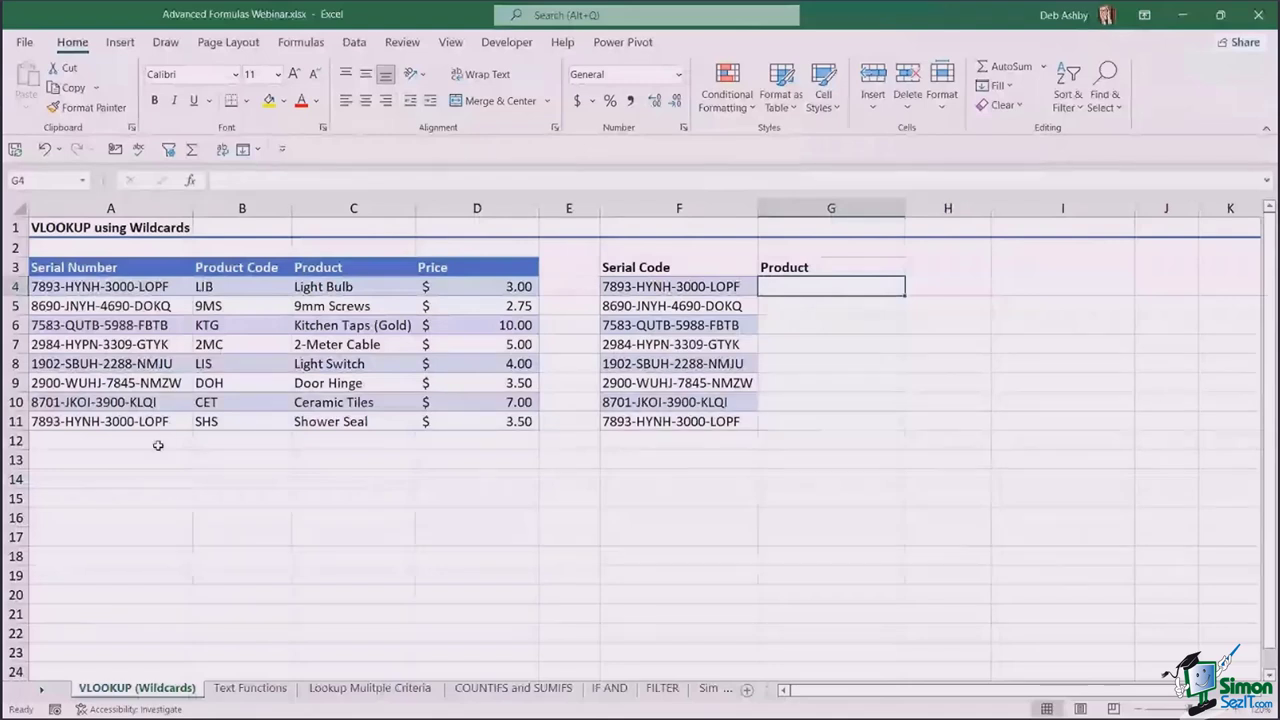
left_click(711, 288)
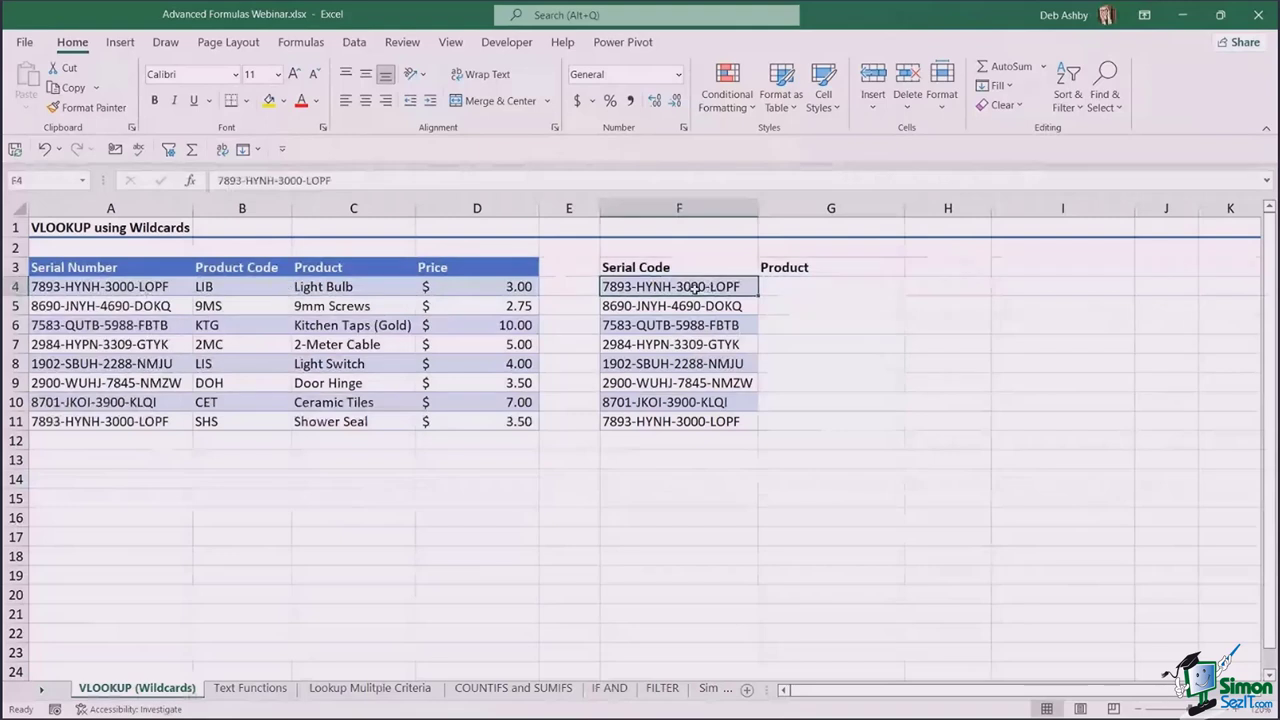
key("ctrl+Down")
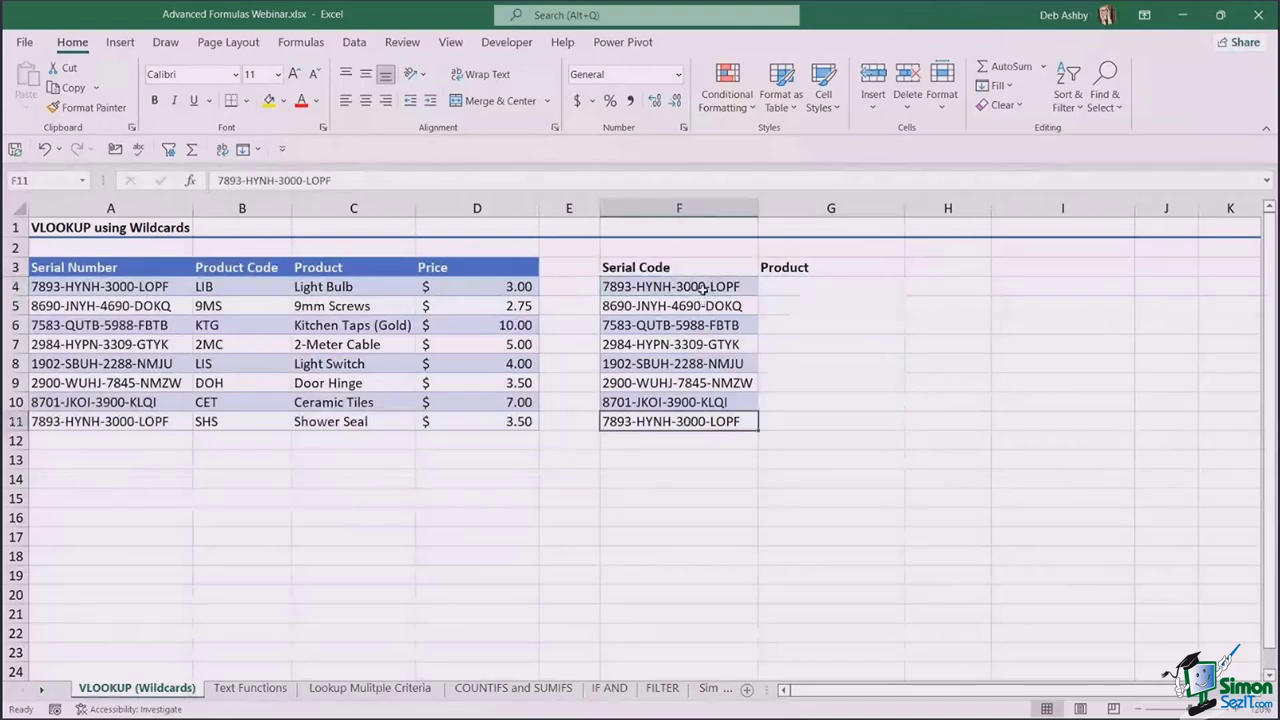
key("ctrl+Up")
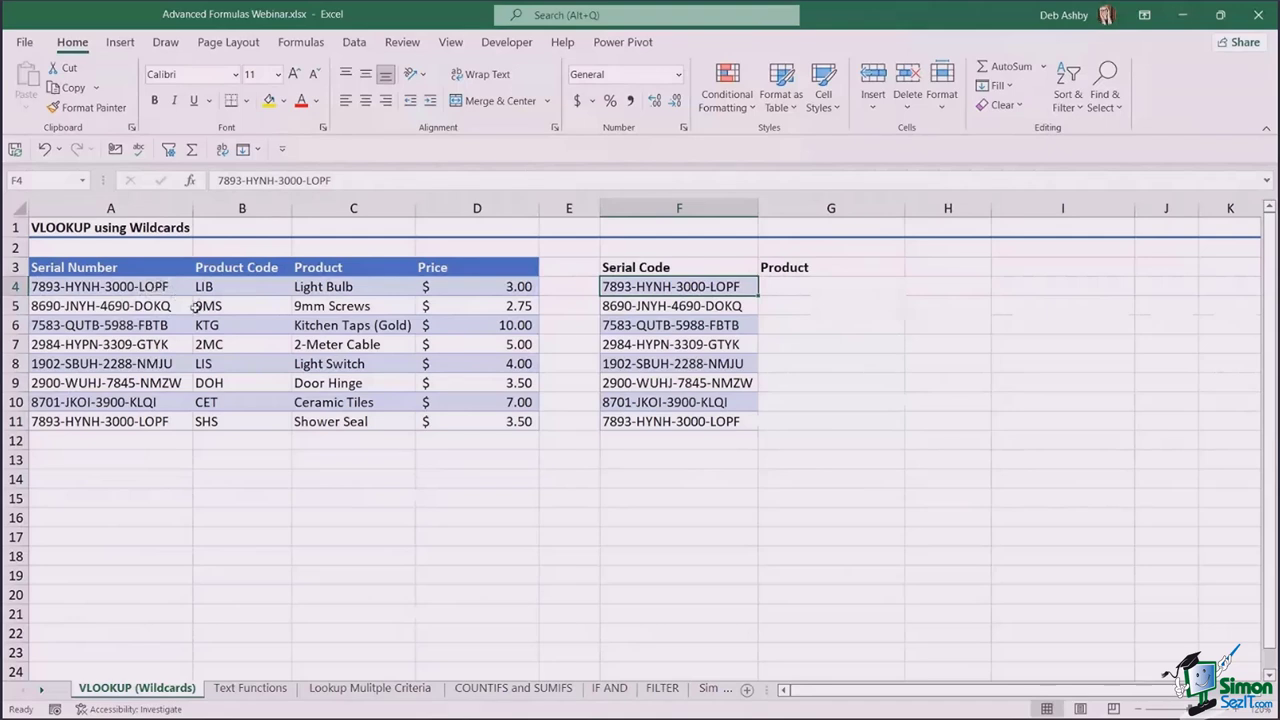
- Insert a new empty column A and head it Helper in A3
left_click(145, 206)
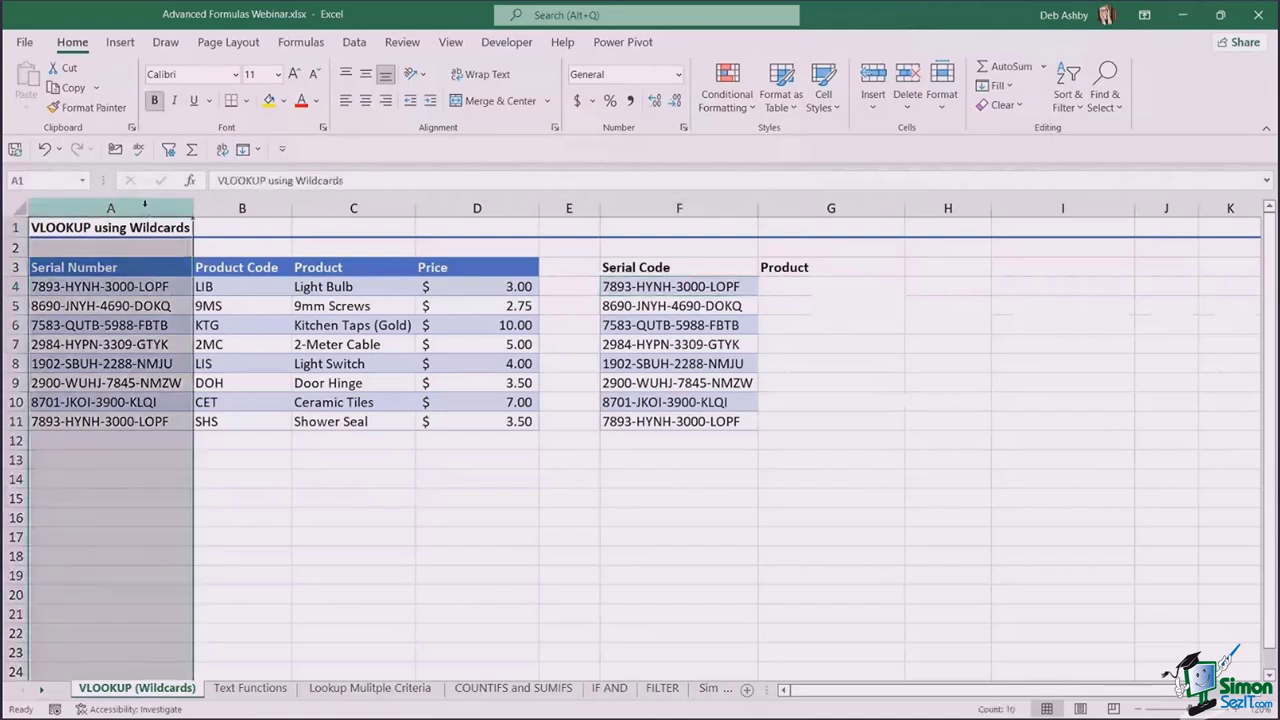
right_click(145, 205)
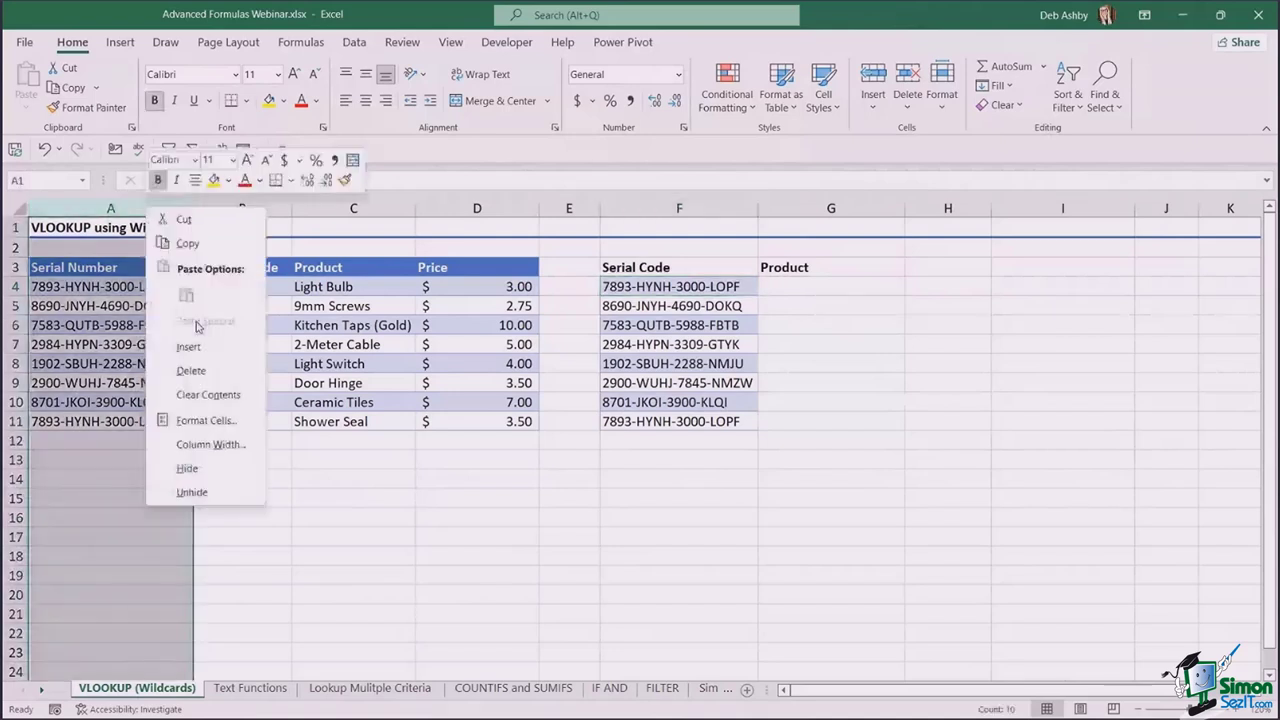
left_click(188, 346)
left_click(60, 267)
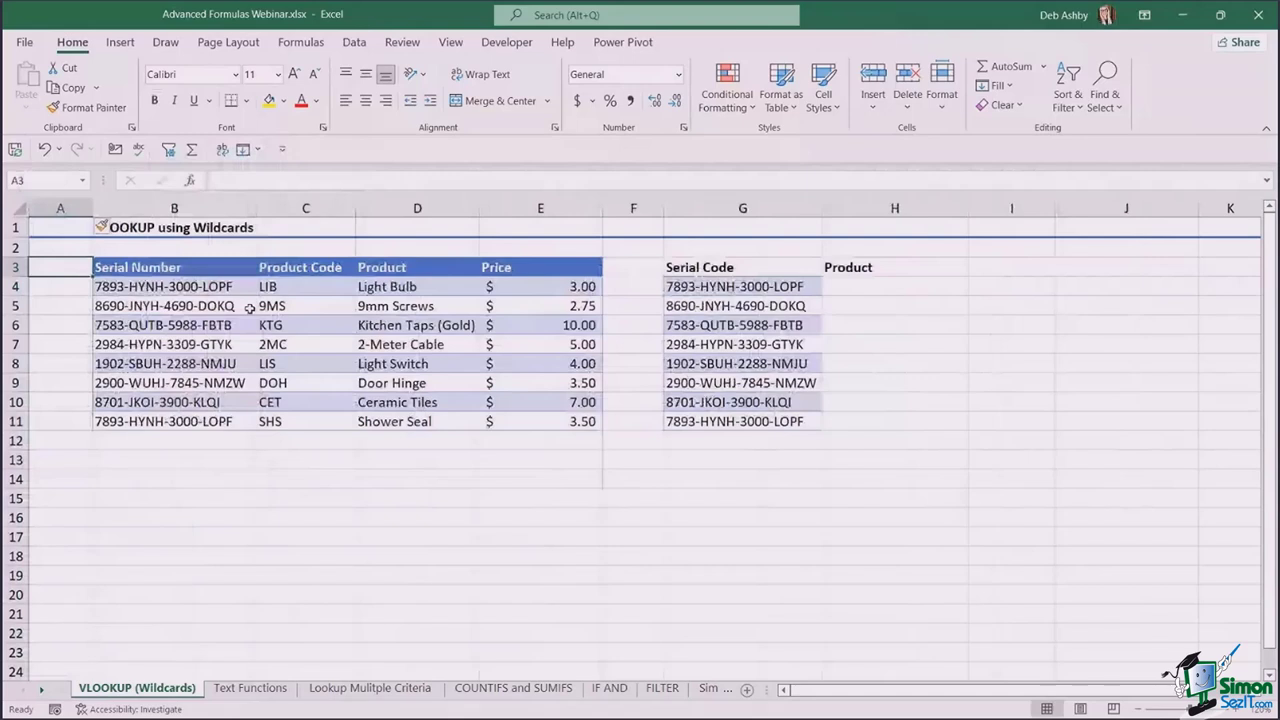
type("Helper")
left_click(248, 352)
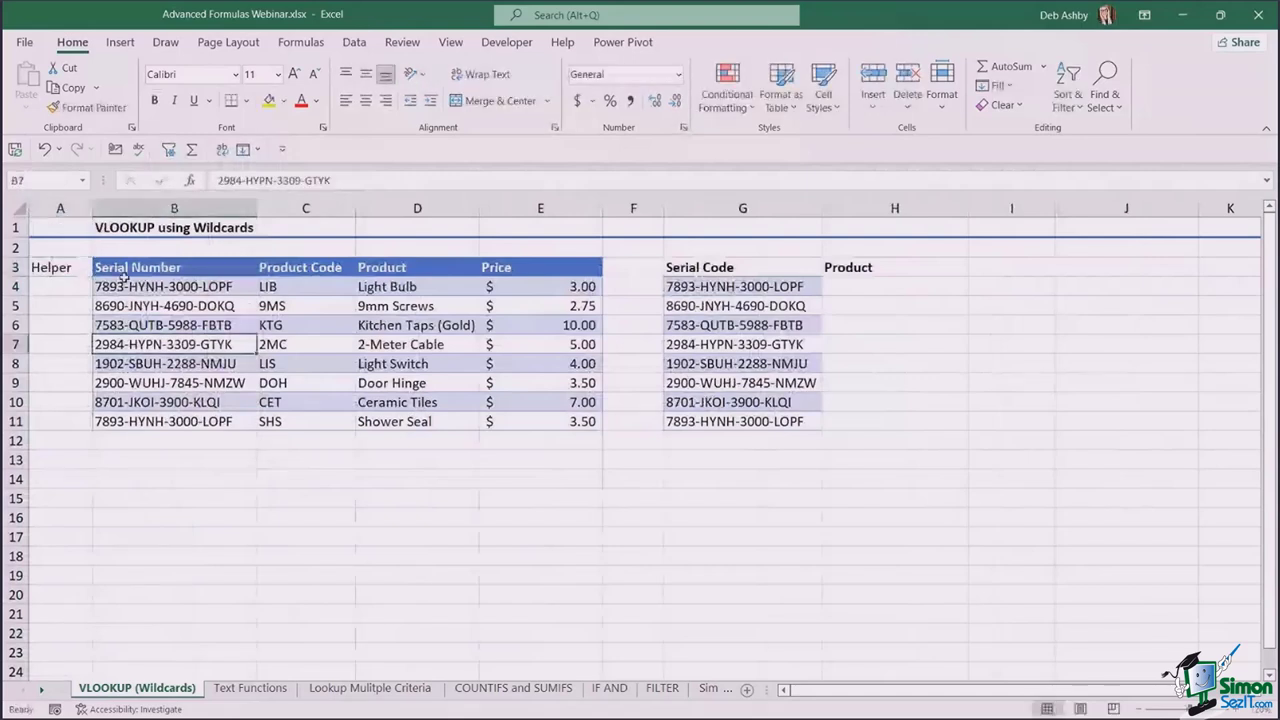
- Widen the new Helper column A
left_click_drag(92, 208, 117, 208)
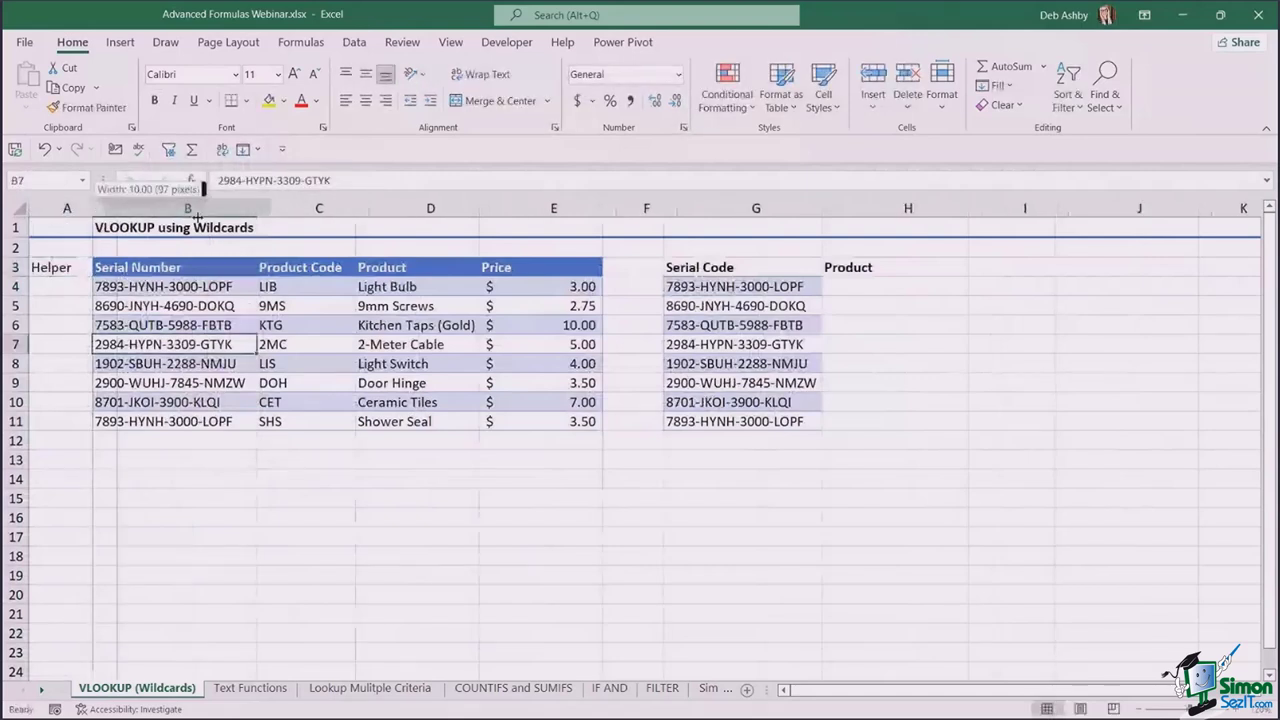
left_click_drag(197, 216, 196, 212)
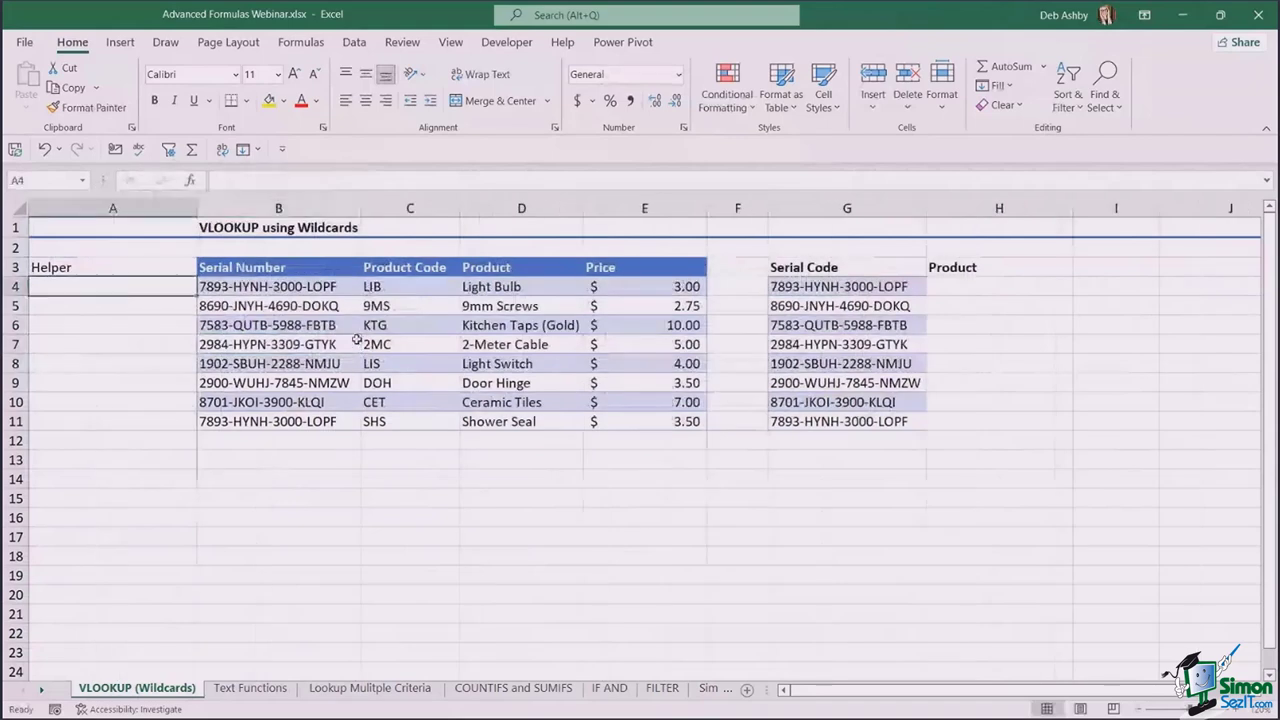
left_click(262, 284)
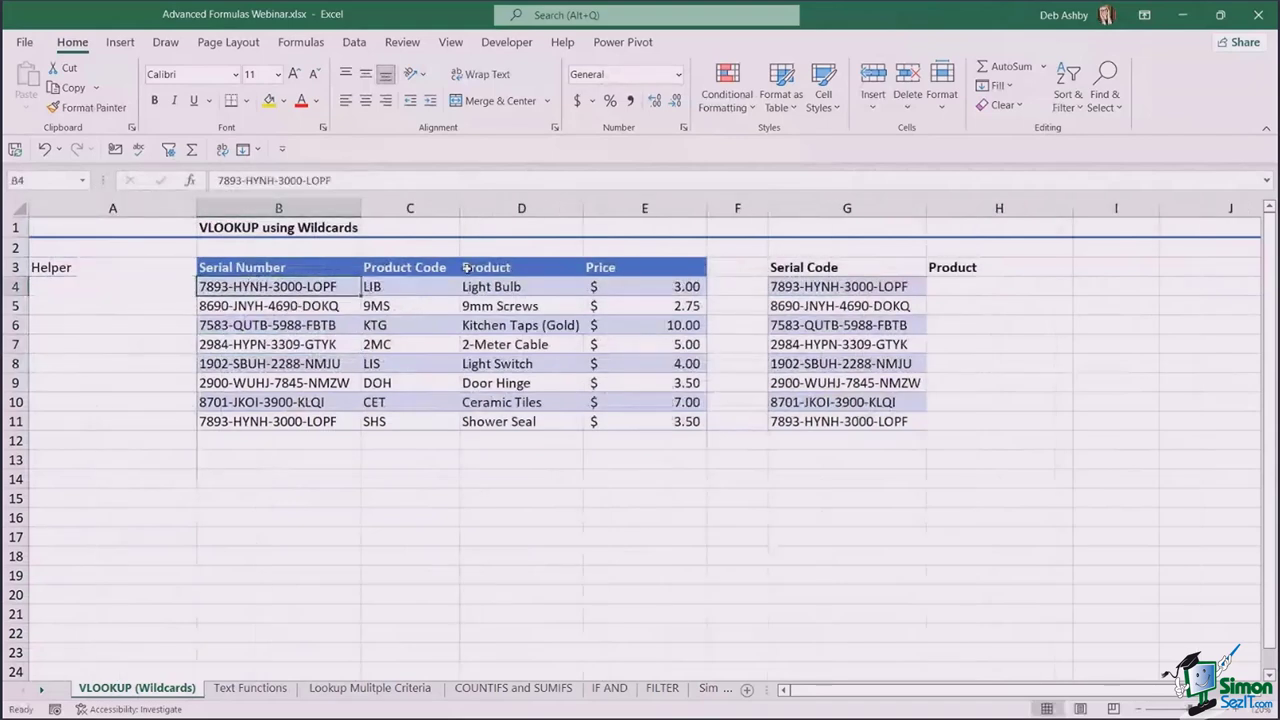
left_click(409, 288)
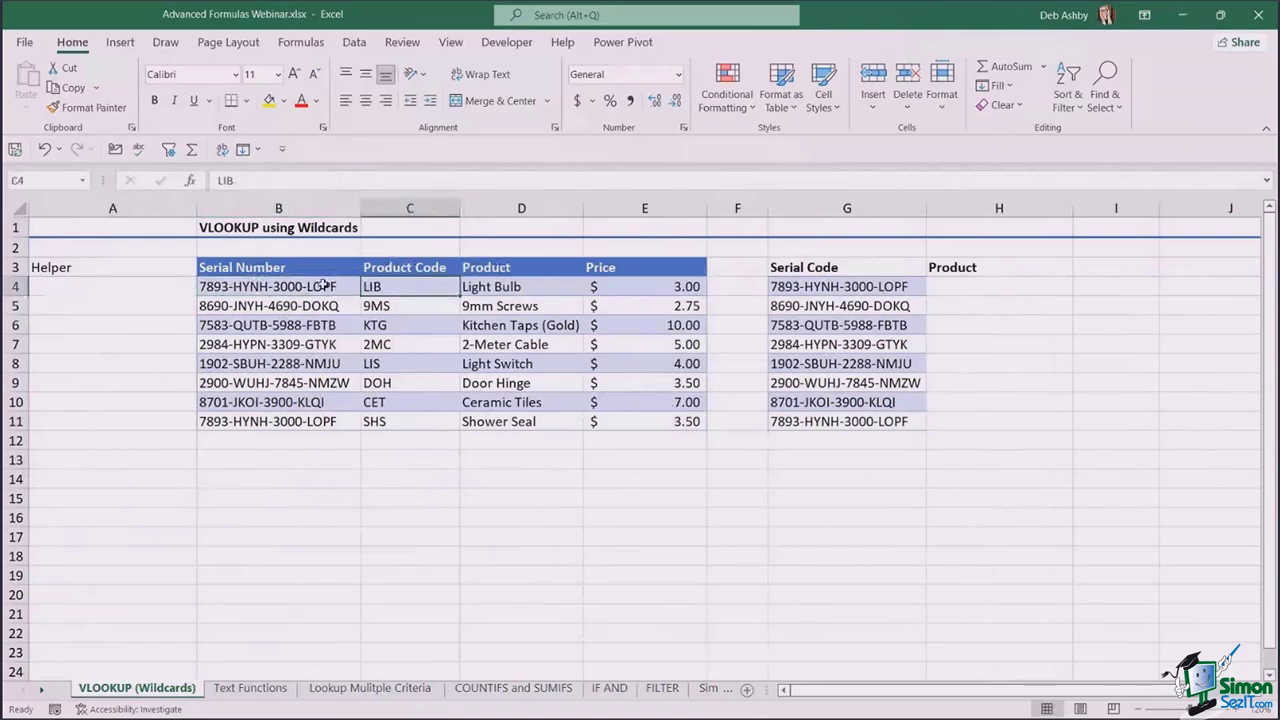
left_click(287, 287)
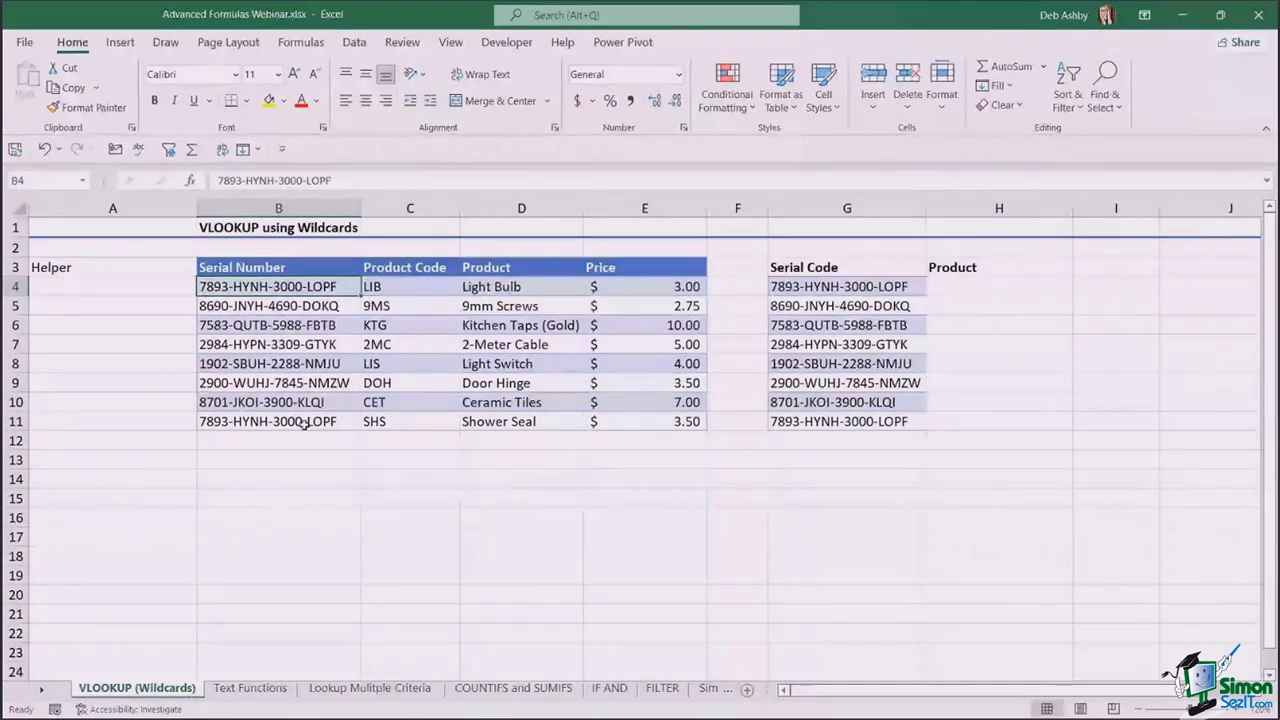
left_click(238, 422)
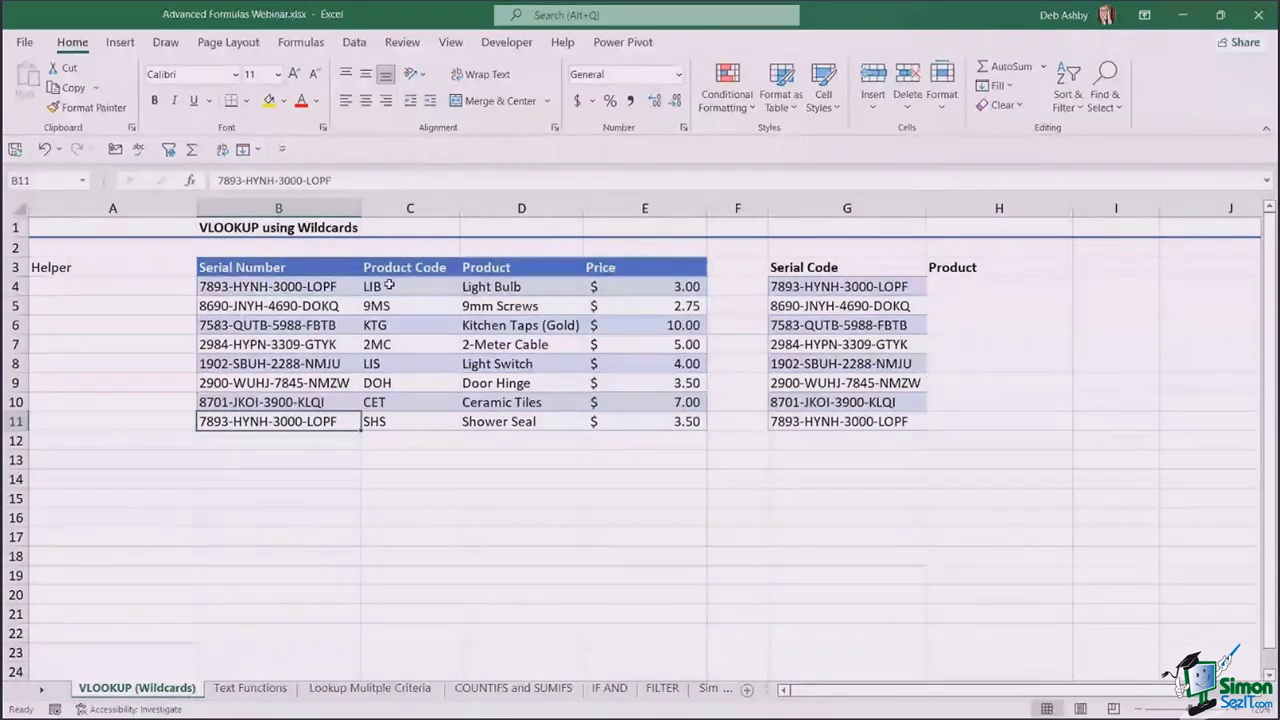
left_click(410, 422)
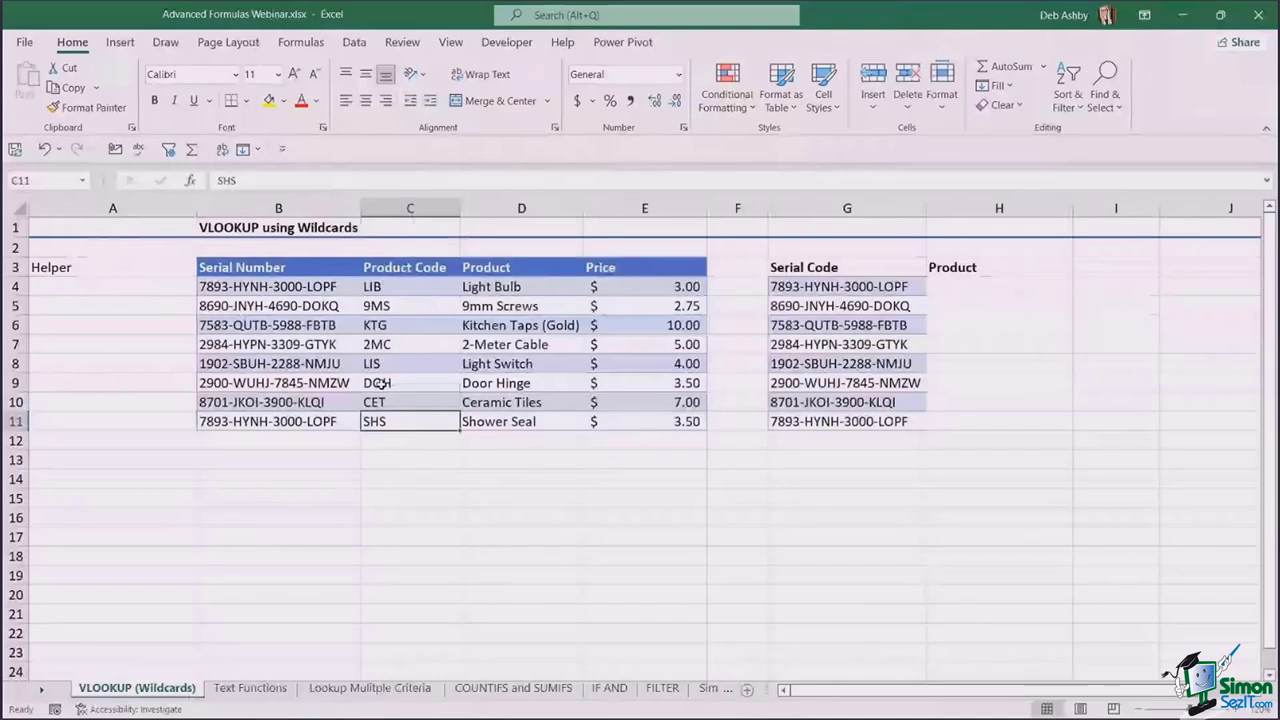
left_click(268, 288)
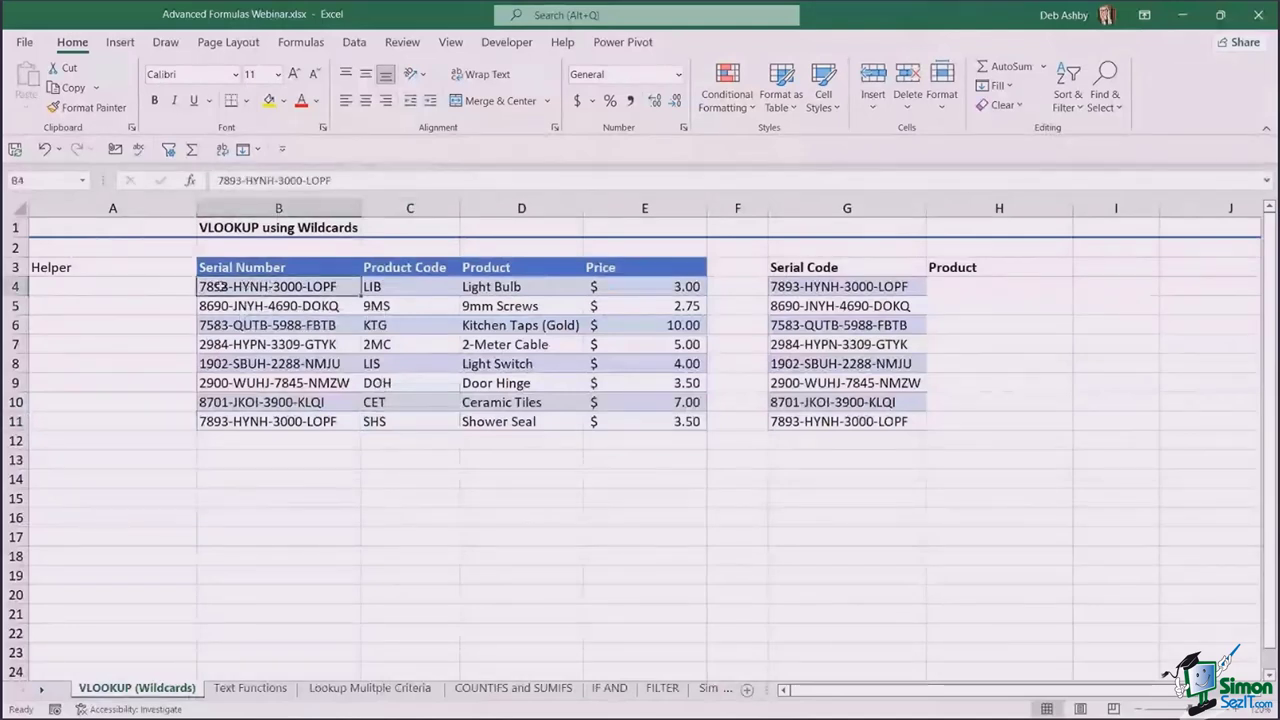
left_click(397, 287)
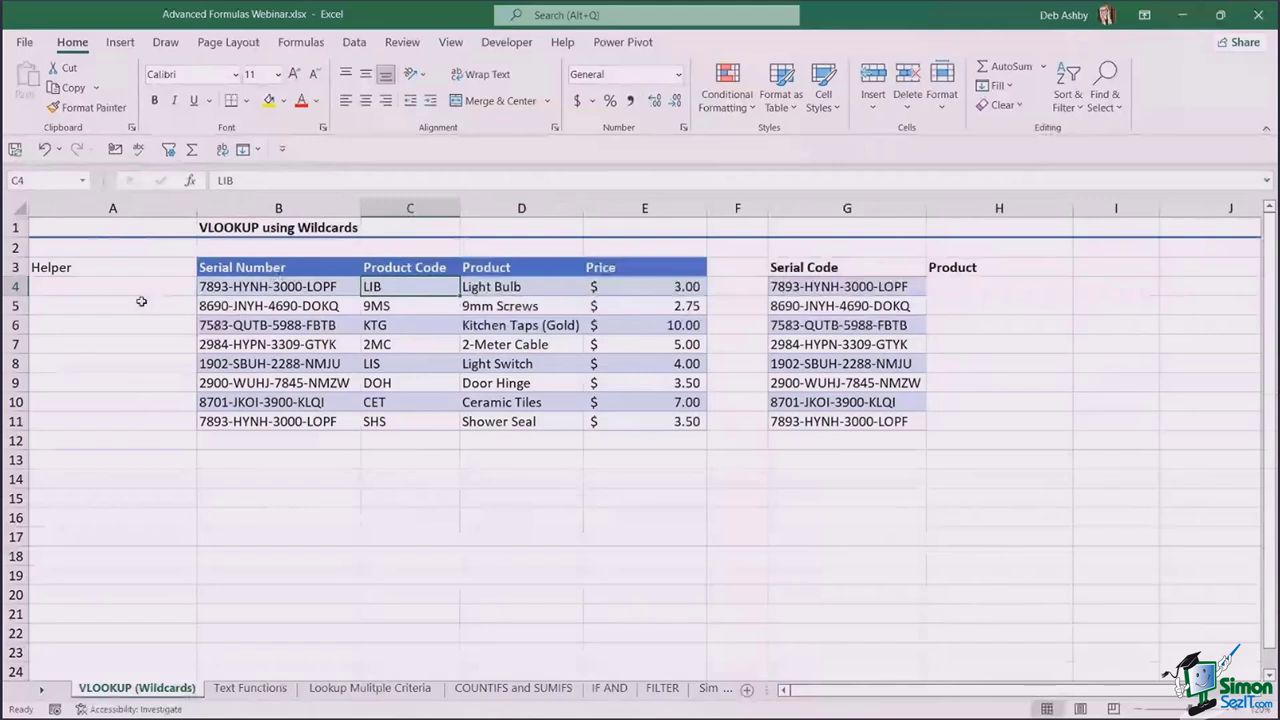
left_click_drag(280, 426, 398, 423)
left_click_drag(290, 287, 400, 287)
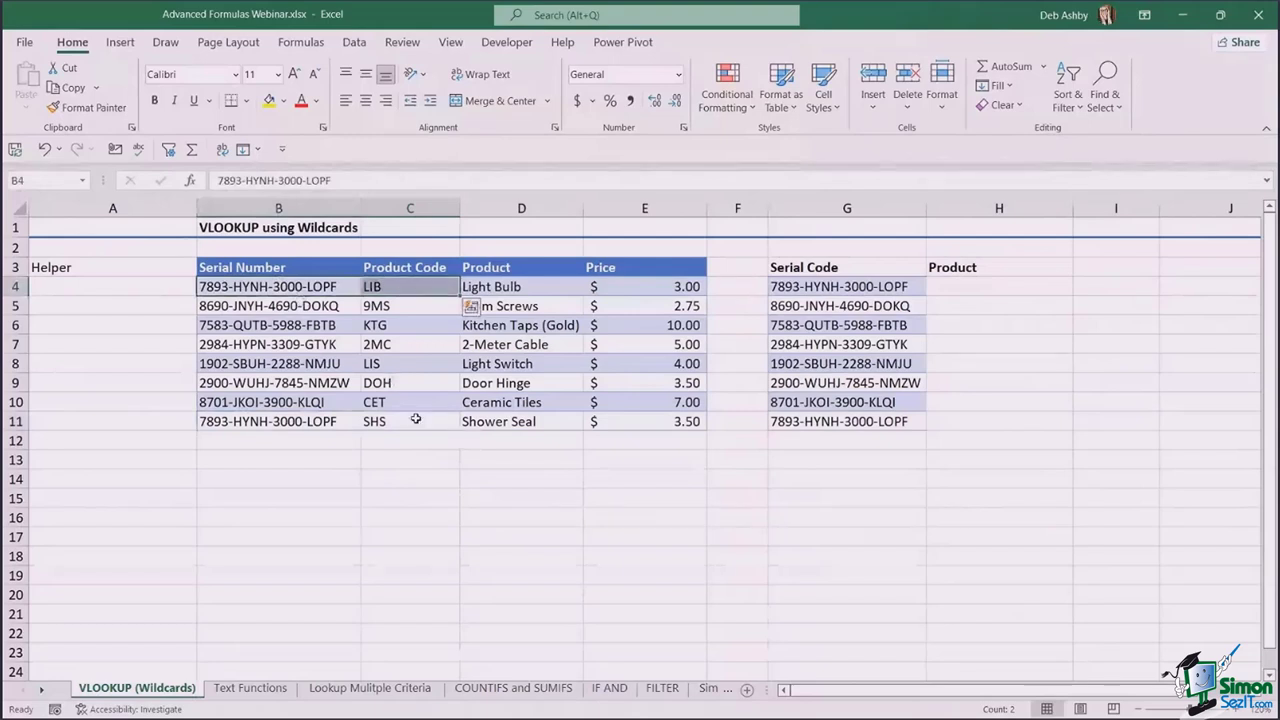
left_click(149, 289)
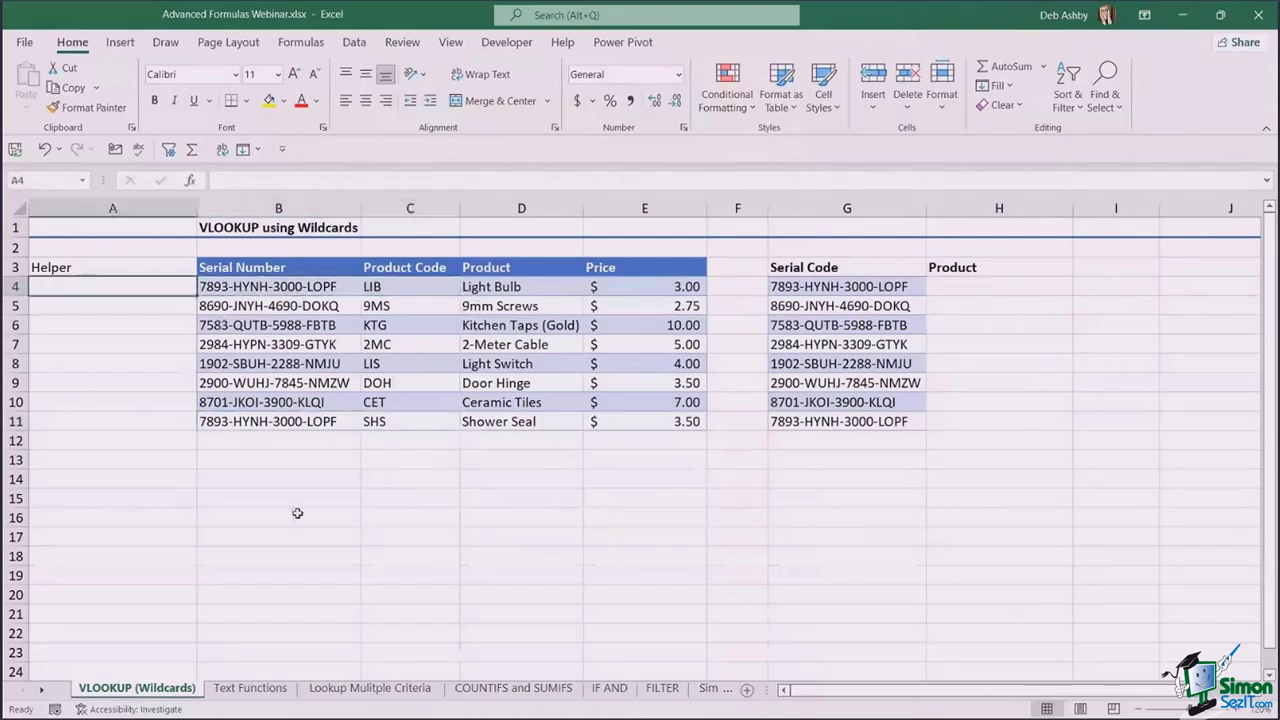
- Enter =B4&C4 in A4 to join the serial number with its product code
type("=")
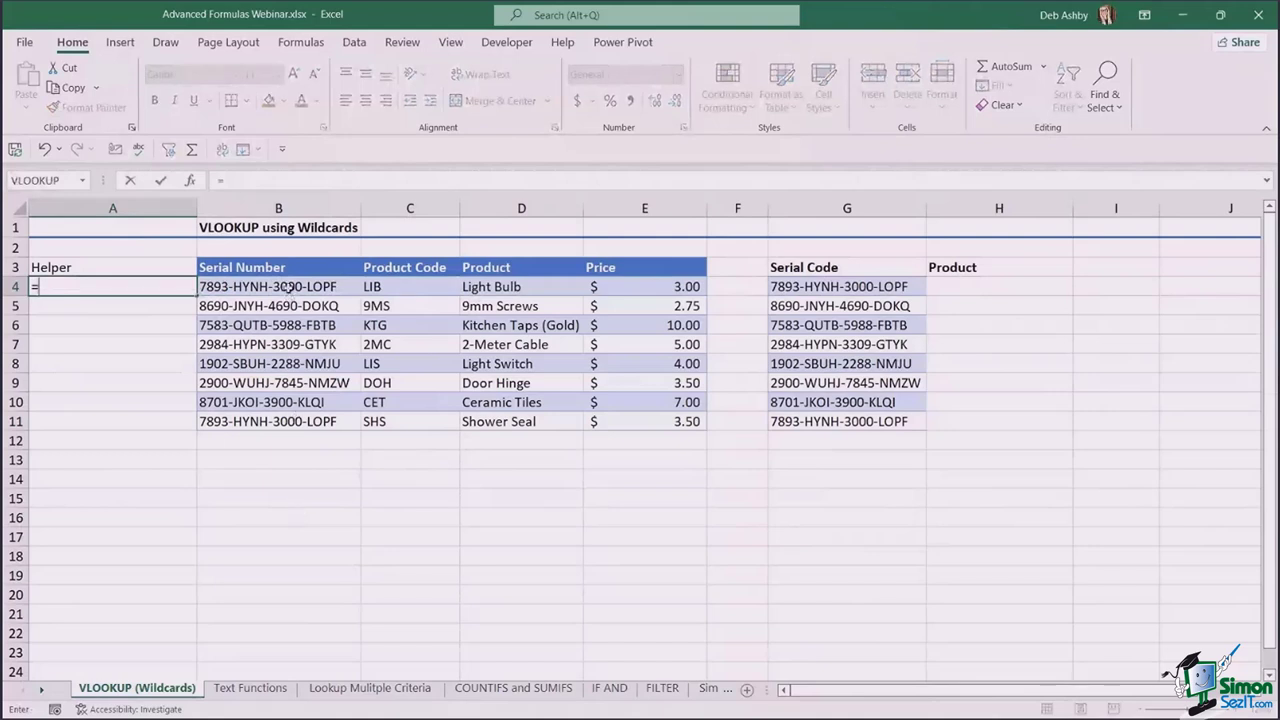
left_click(288, 287)
type("&")
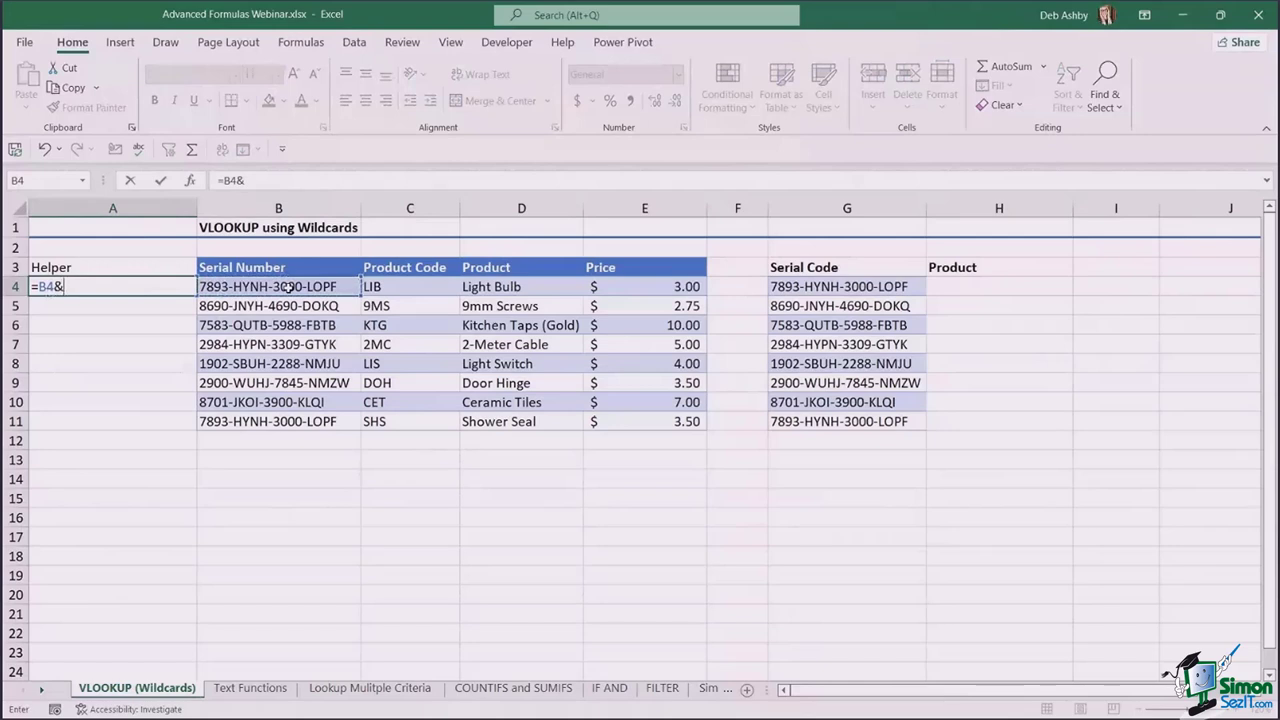
left_click(422, 287)
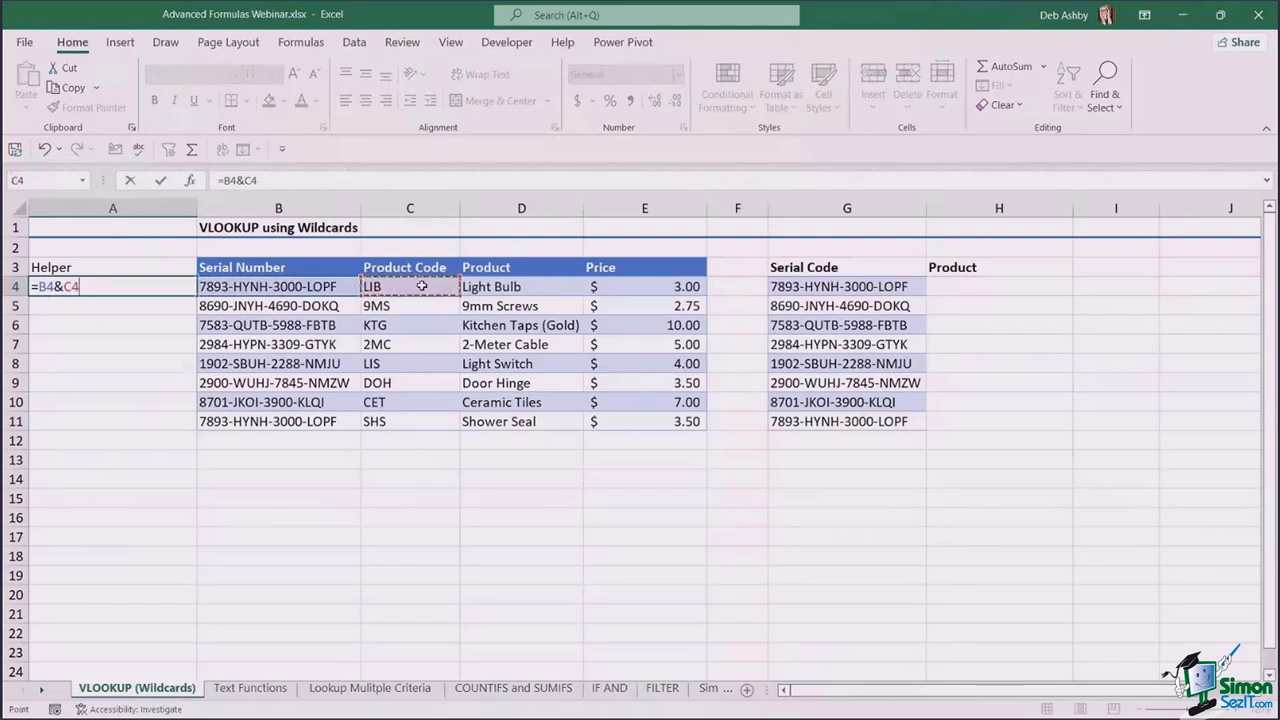
key("Return")
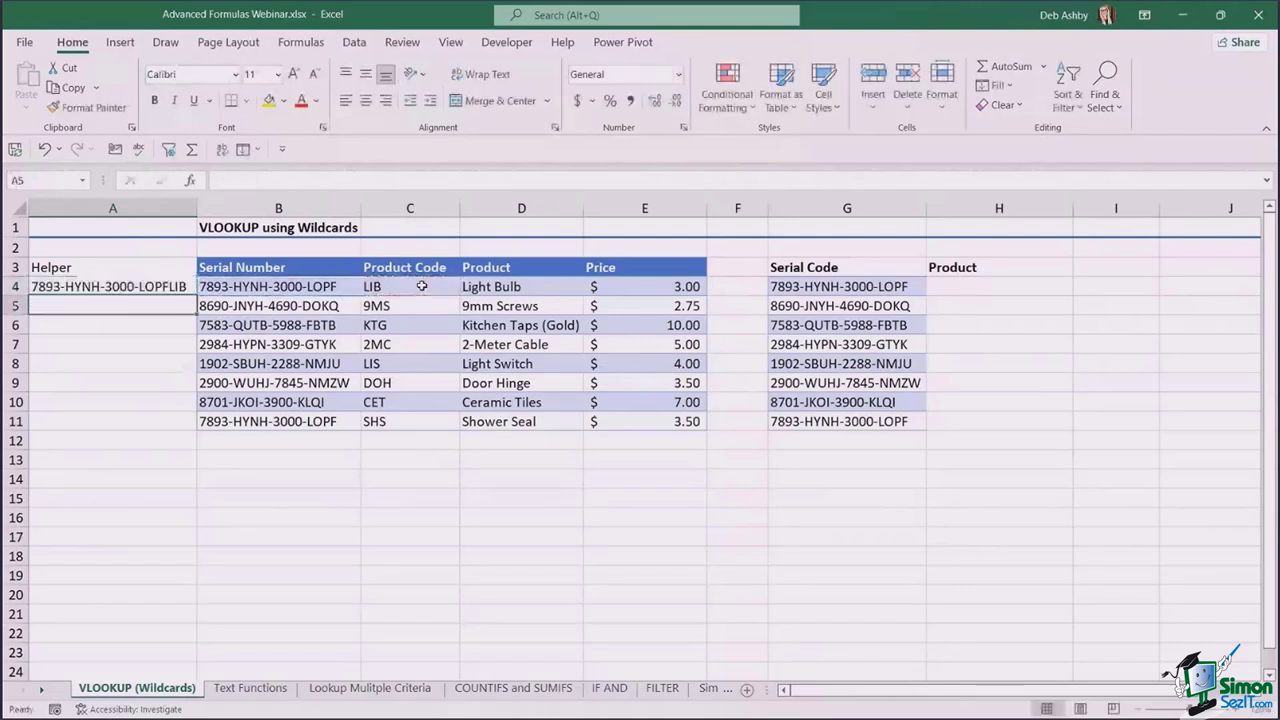
- Copy the A4 formula down to A11 and autofit column A to the joined values
left_click(194, 291)
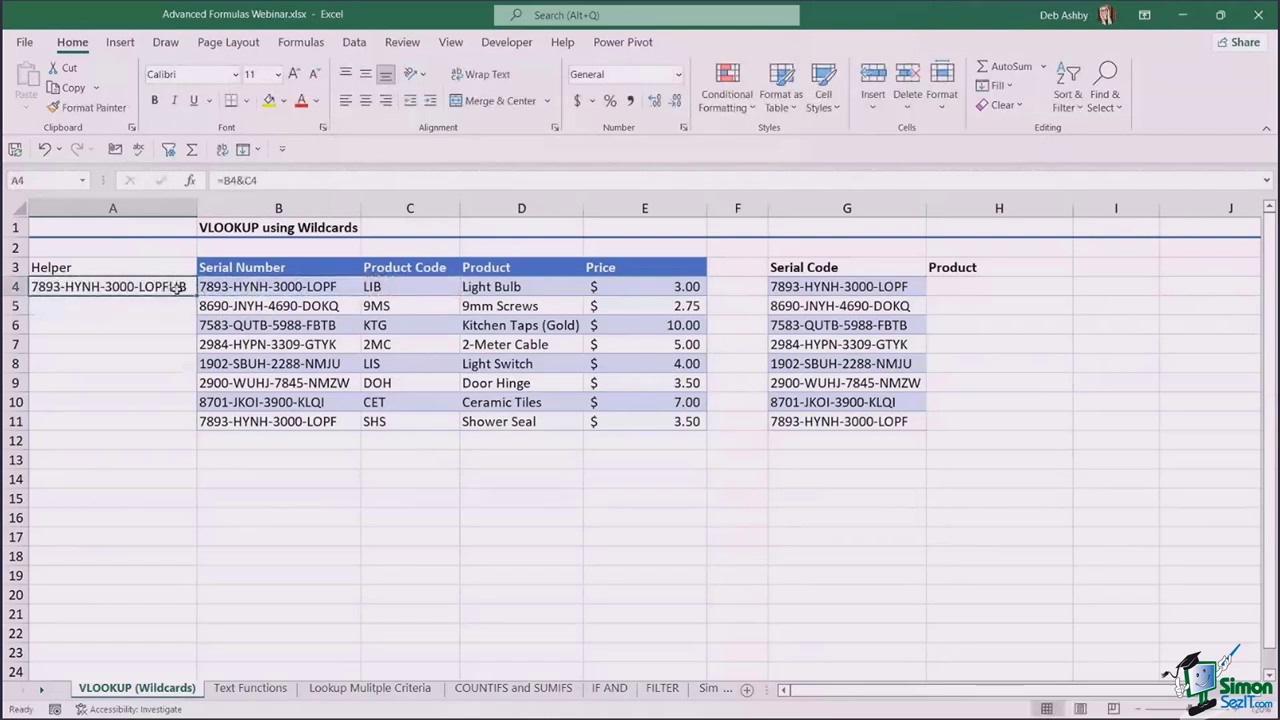
left_click_drag(196, 293, 203, 427)
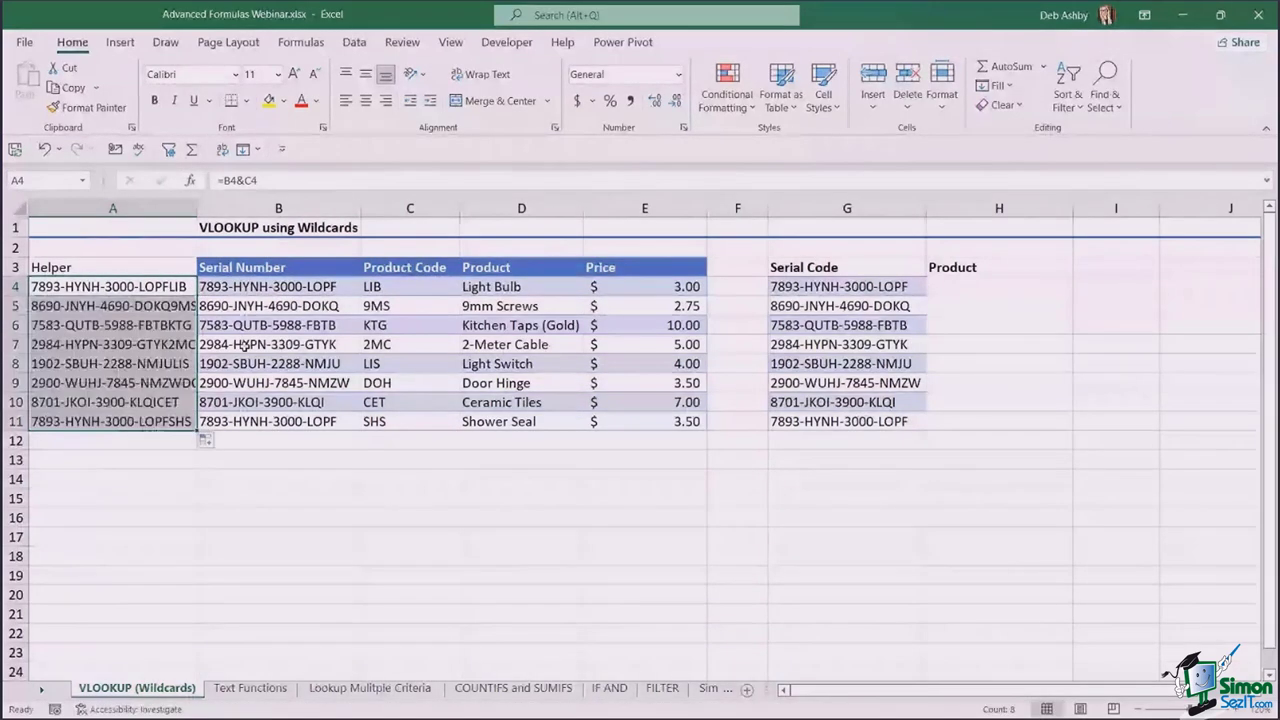
double_click(201, 208)
left_click(298, 497)
left_click(120, 287)
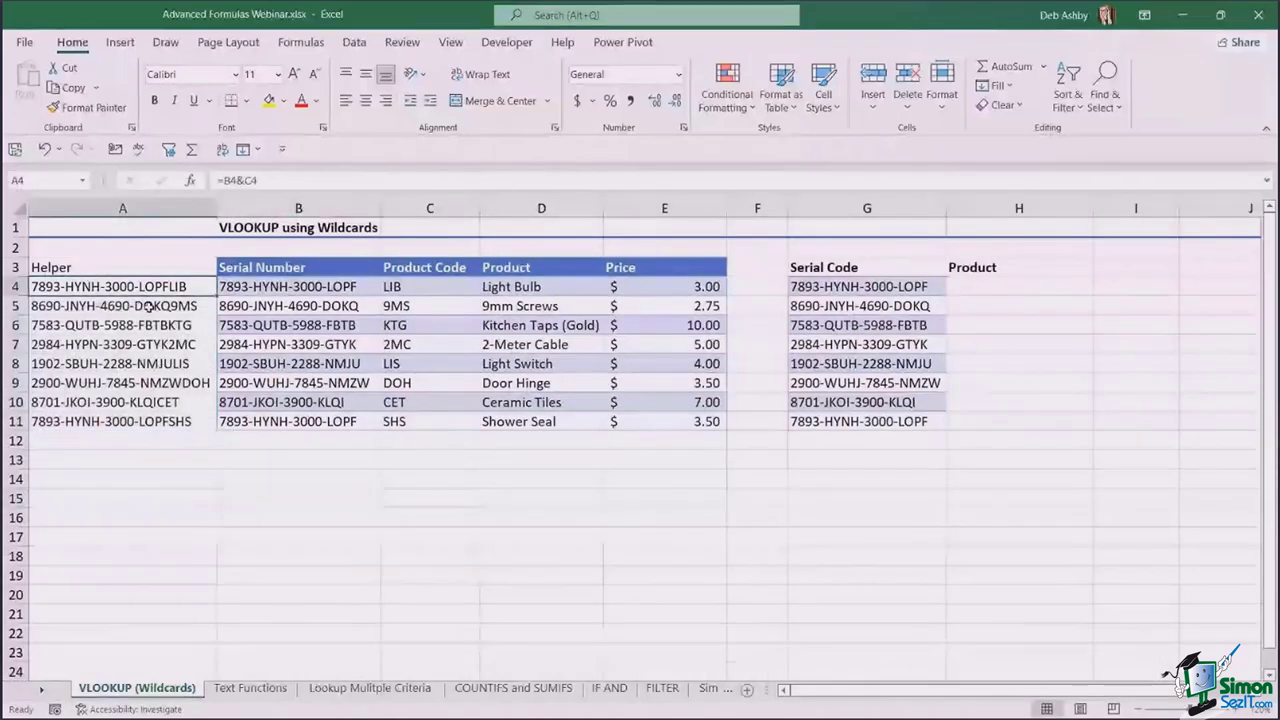
key("ctrl+shift+Down")
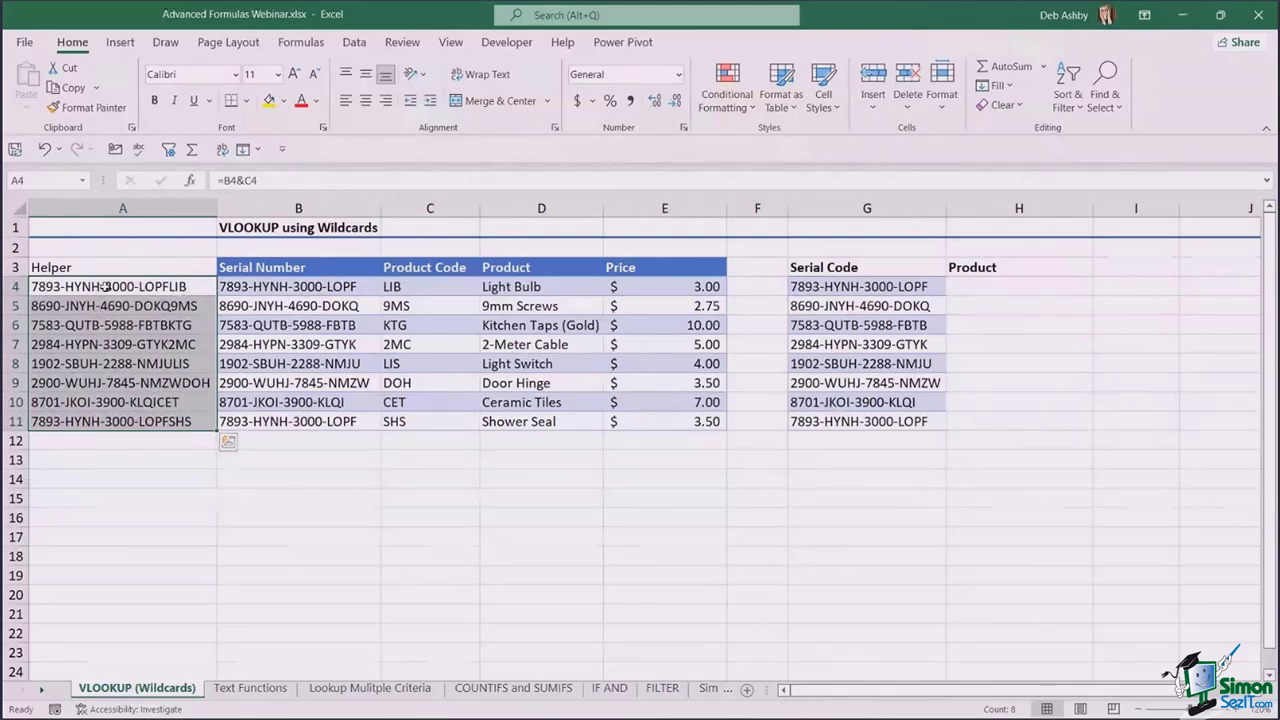
left_click(876, 286)
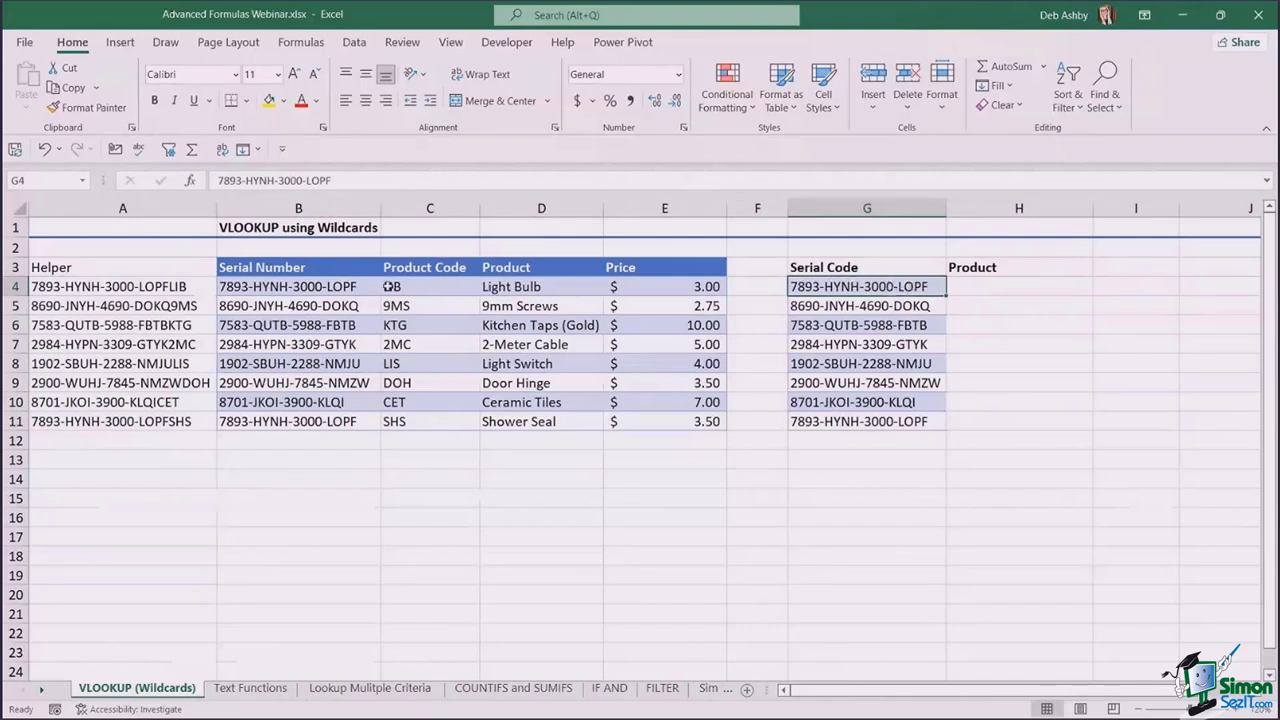
left_click_drag(205, 287, 165, 424)
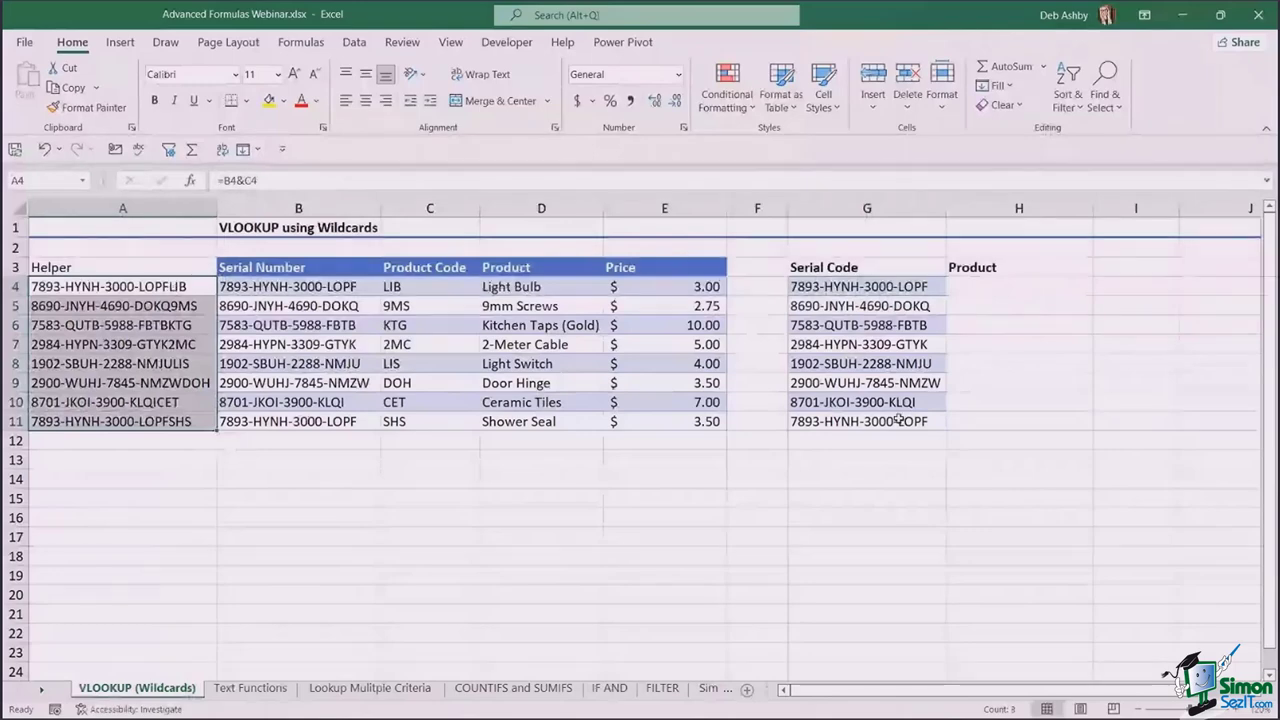
left_click(993, 287)
left_click(912, 287)
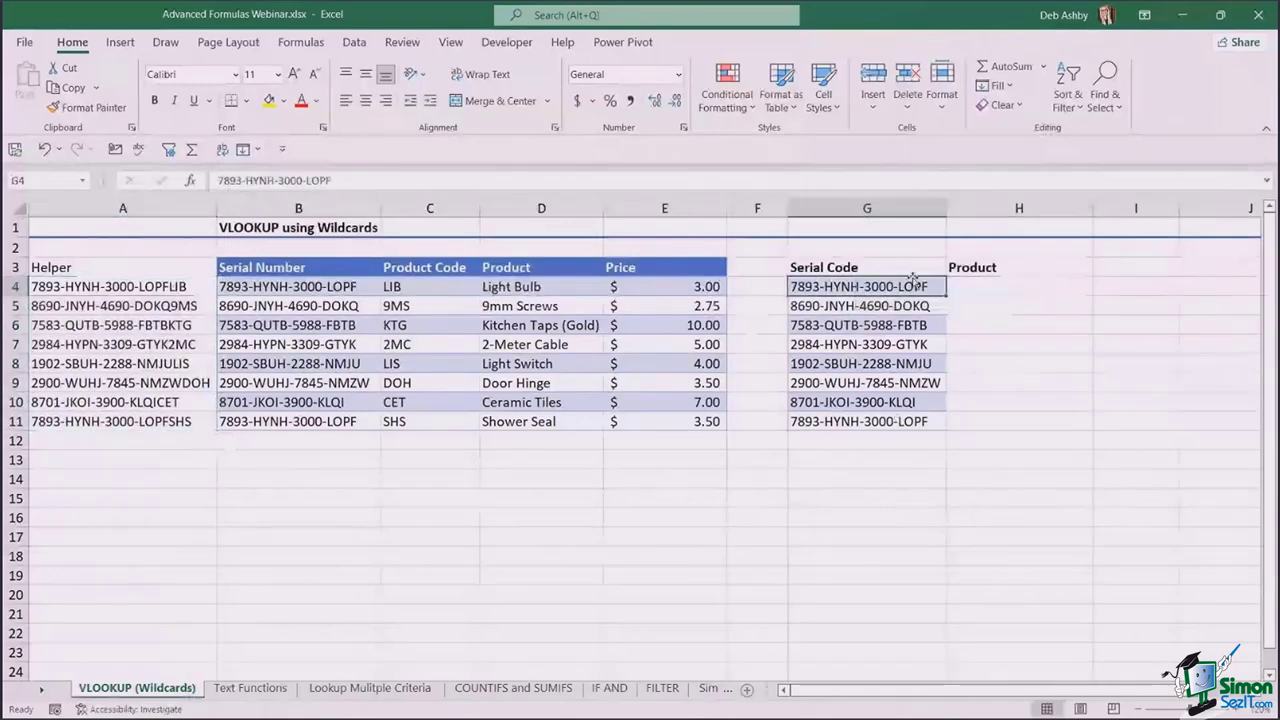
left_click(152, 287)
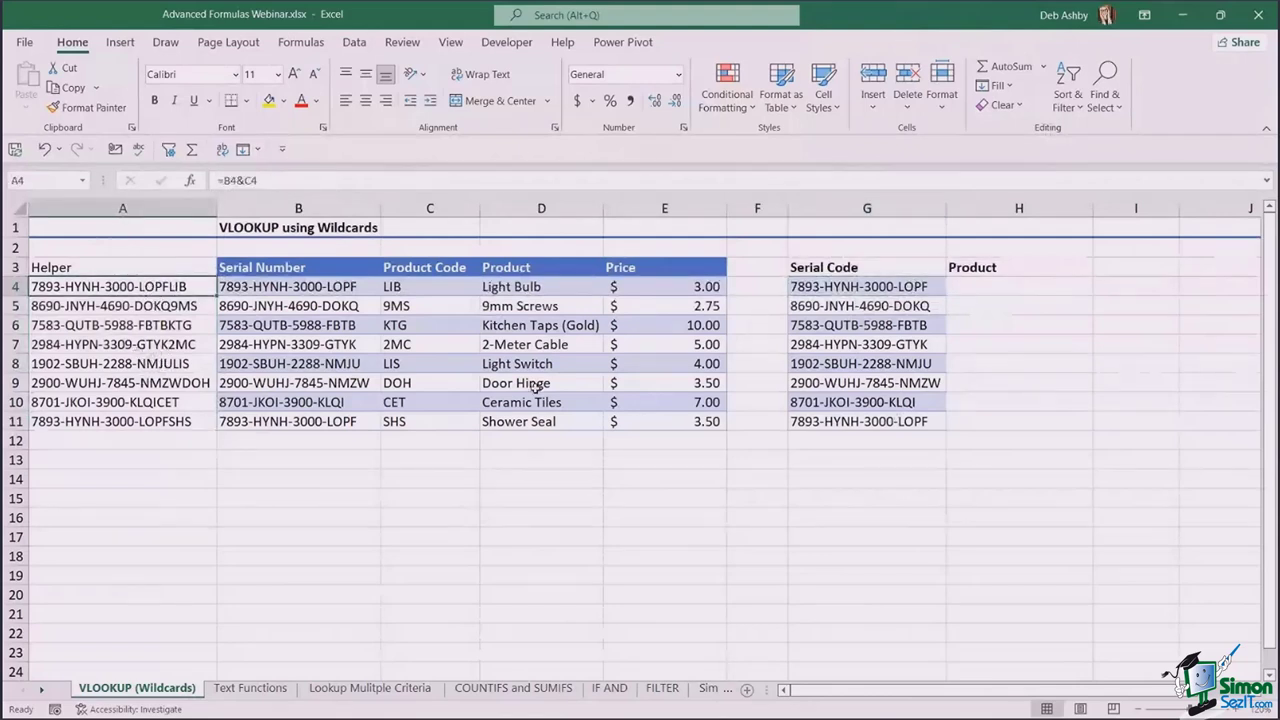
- Enter =VLOOKUP(B4&C4,A3:E11,4,0) in H4 so it returns Light Bulb
left_click(977, 285)
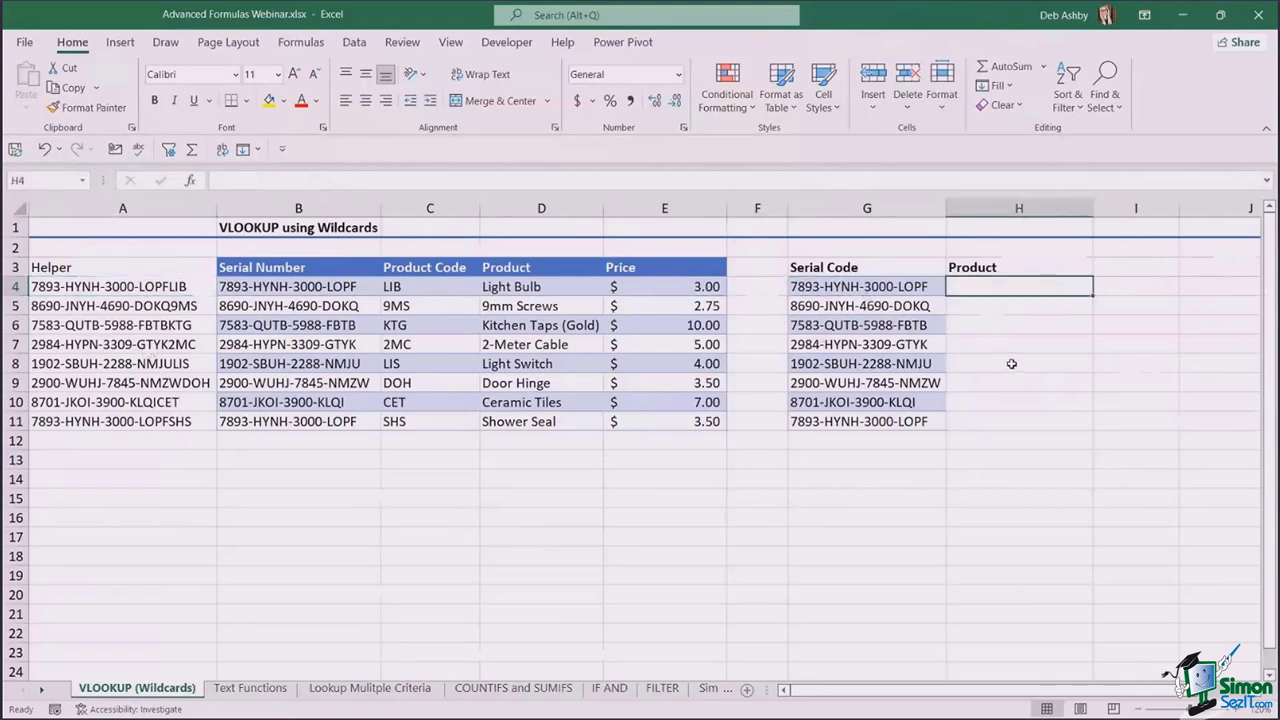
type("=")
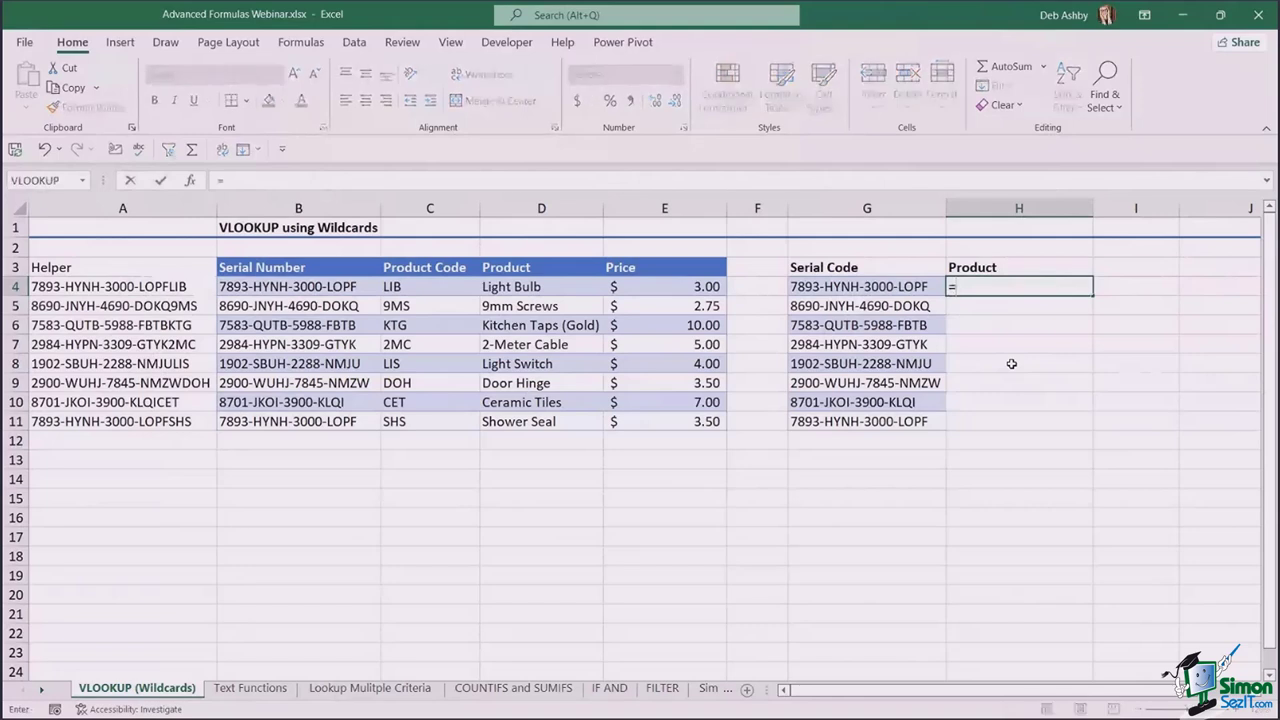
type("VLOOKUP(")
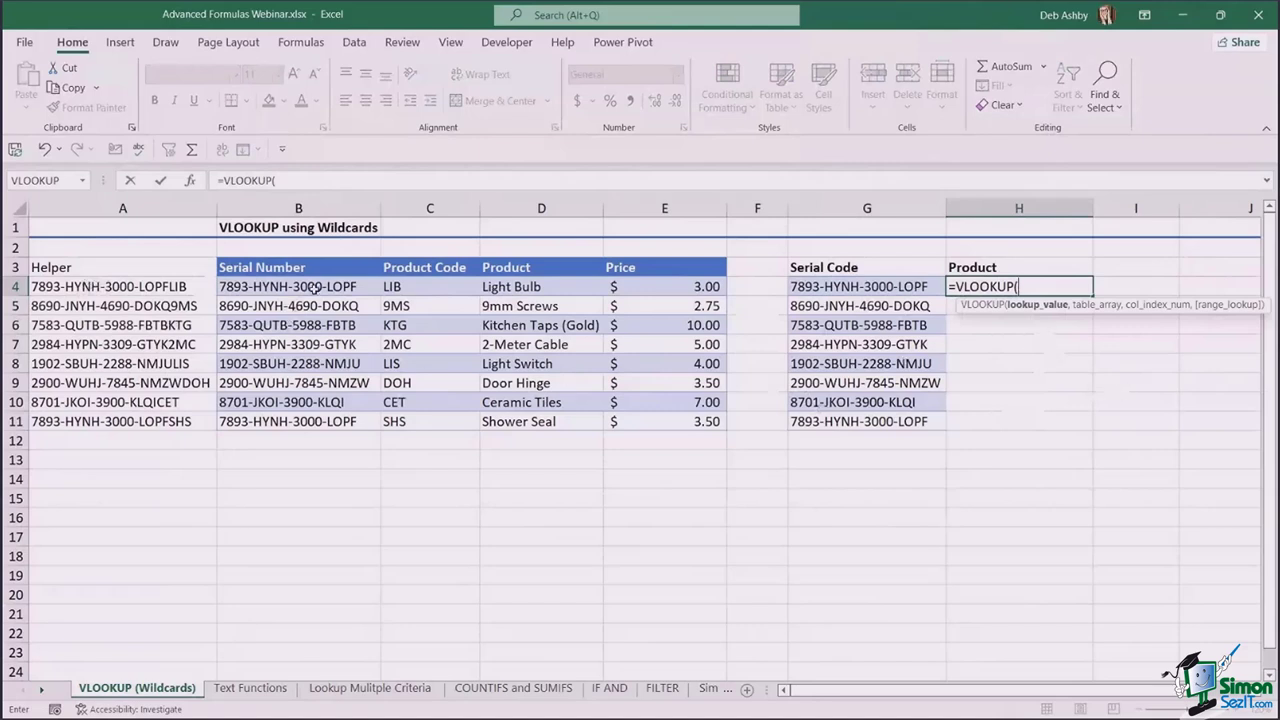
left_click(316, 287)
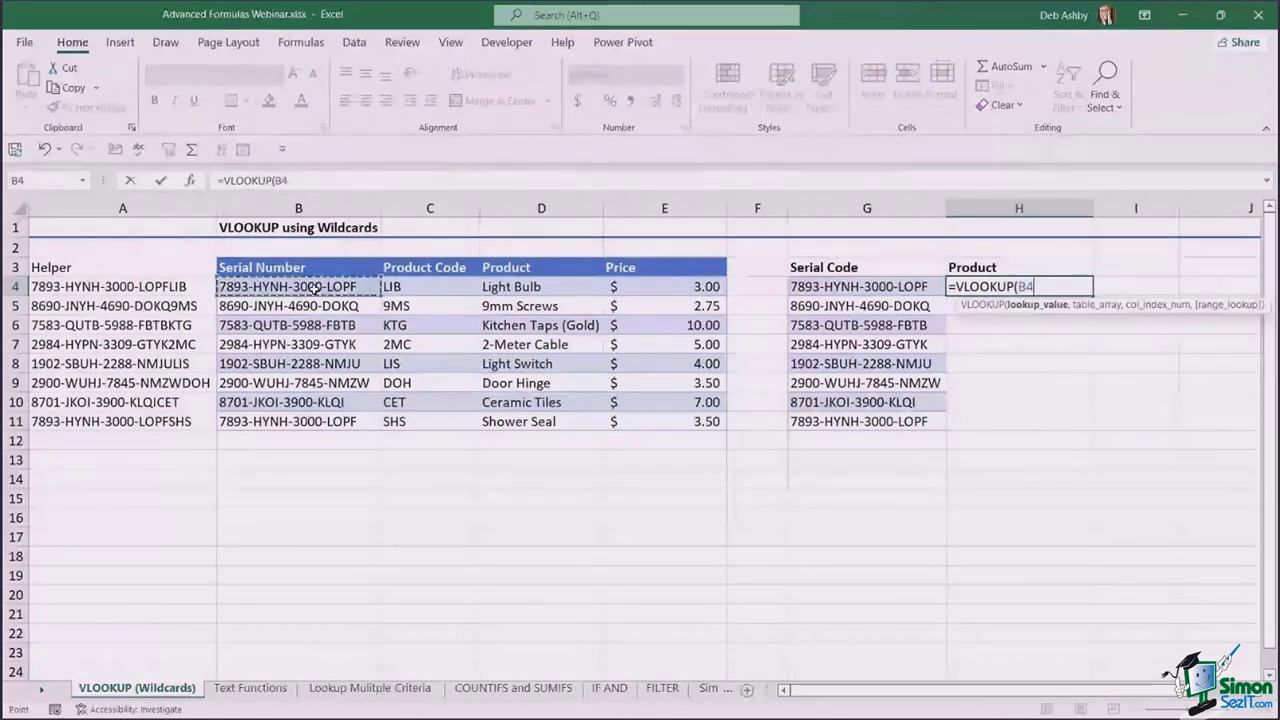
type("&")
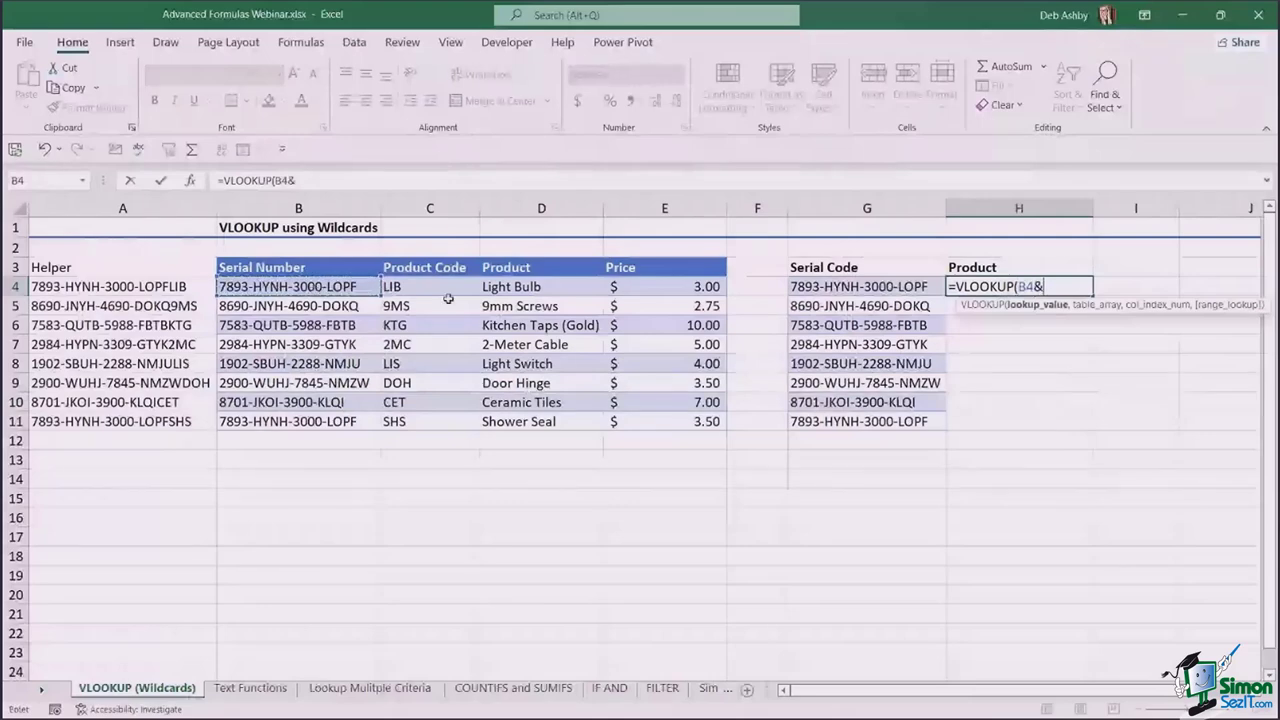
left_click(445, 289)
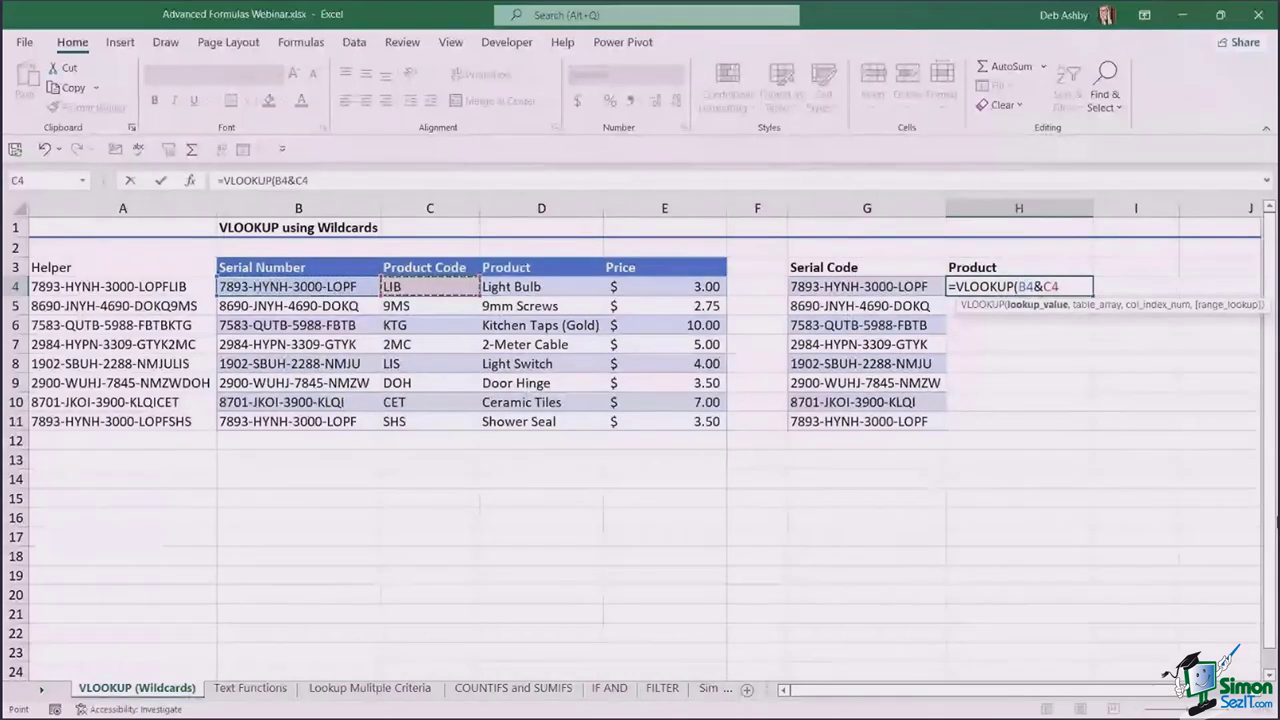
type(",")
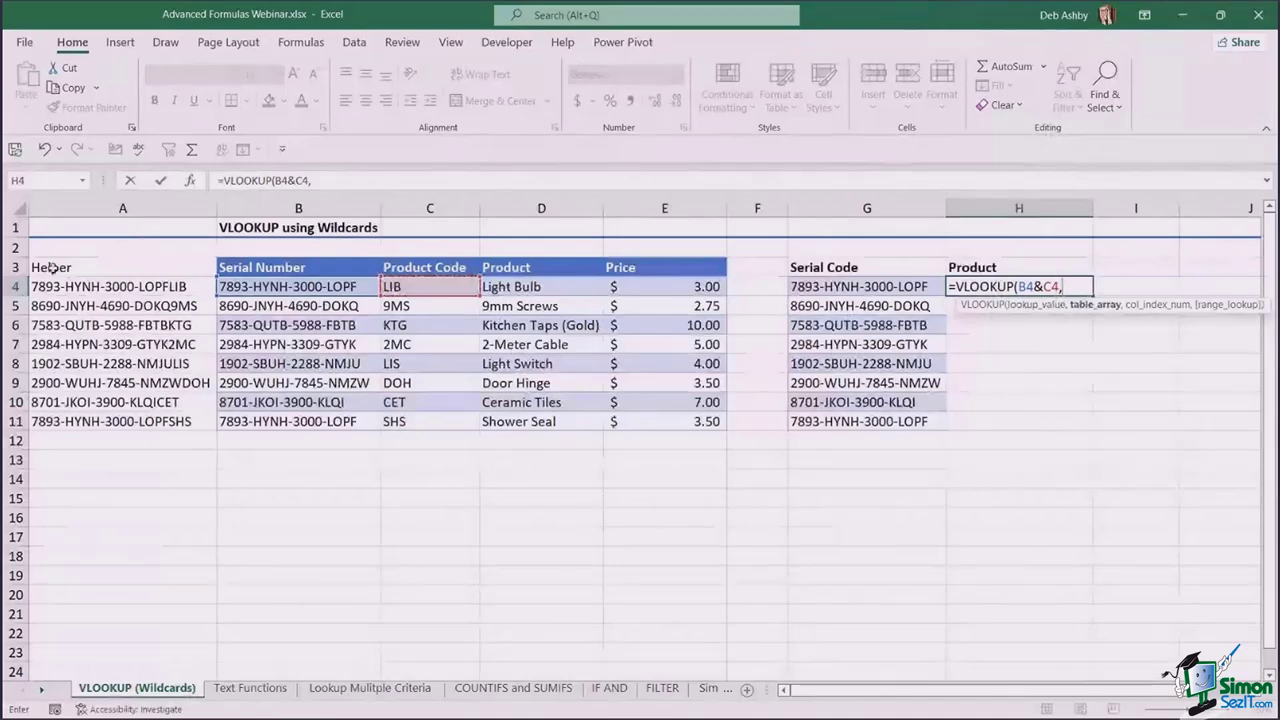
left_click_drag(50, 267, 714, 420)
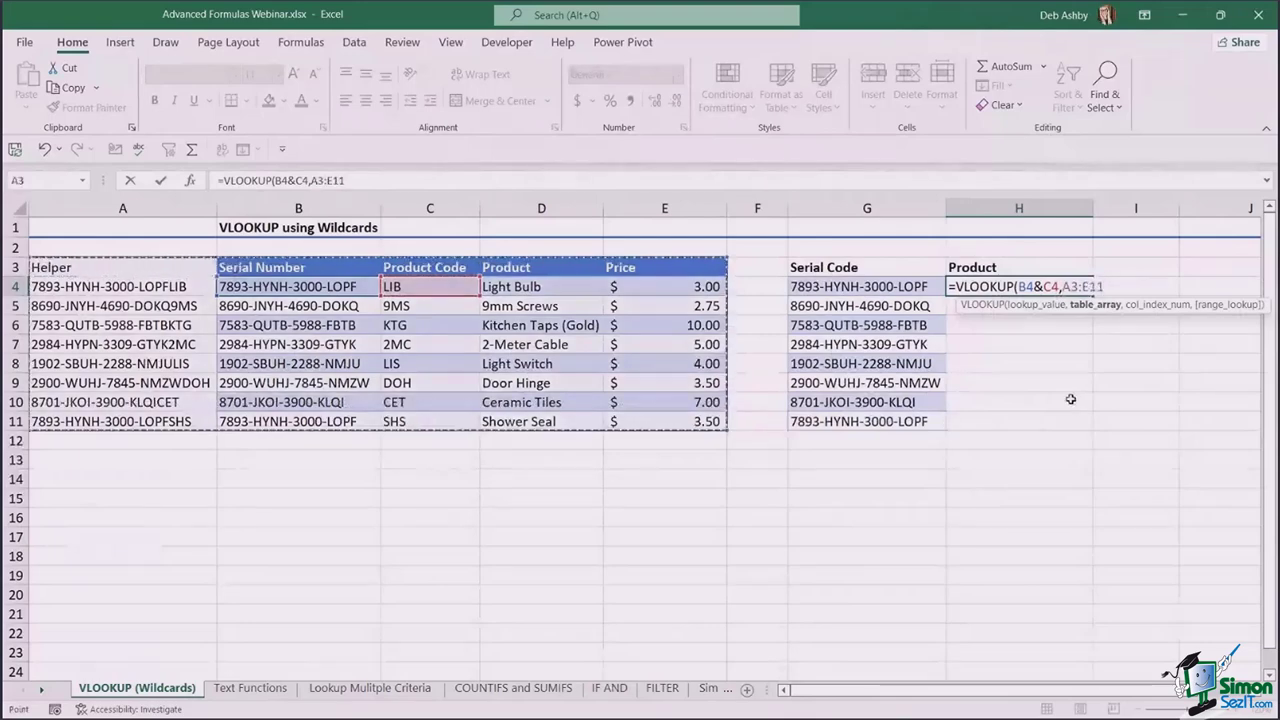
type(",")
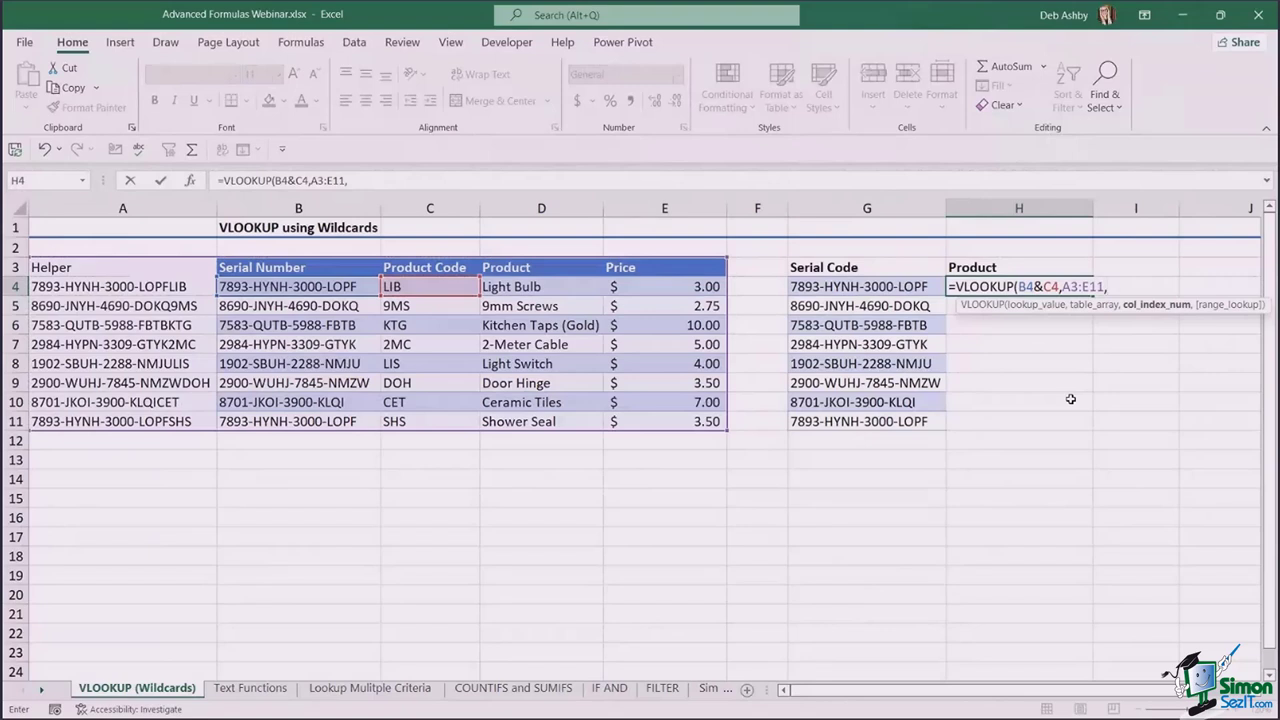
type("4,")
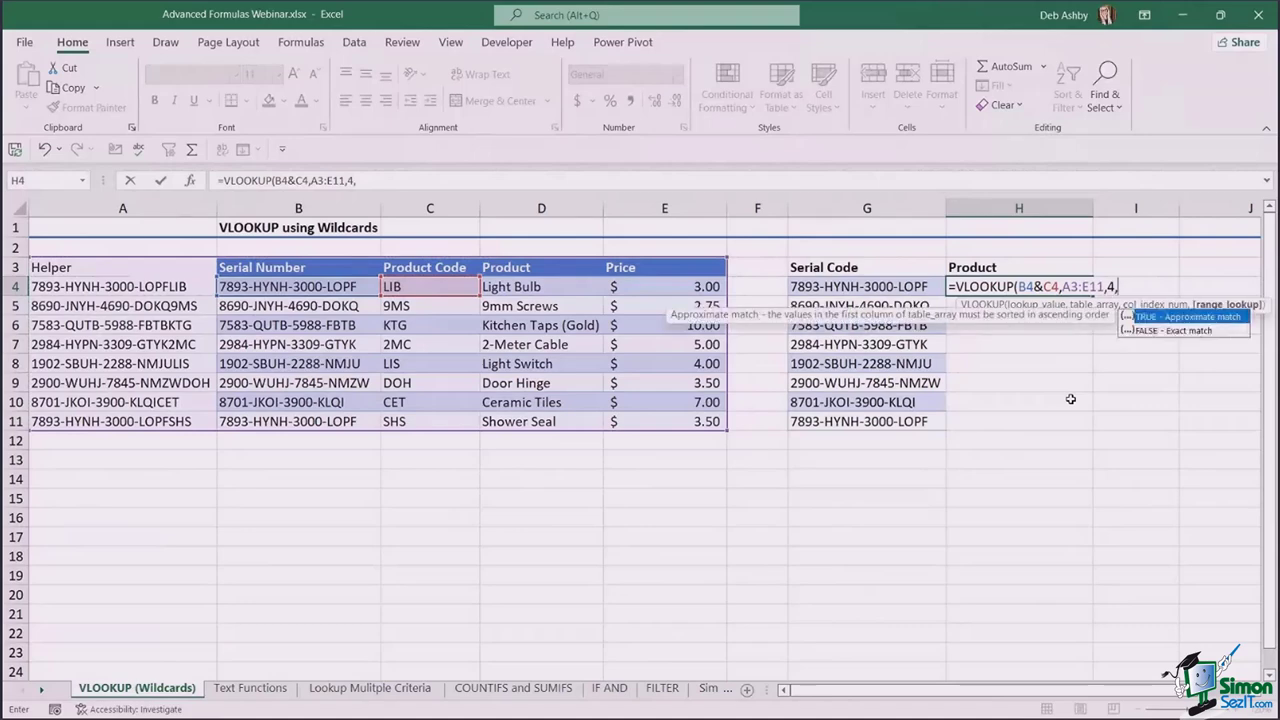
type("0)")
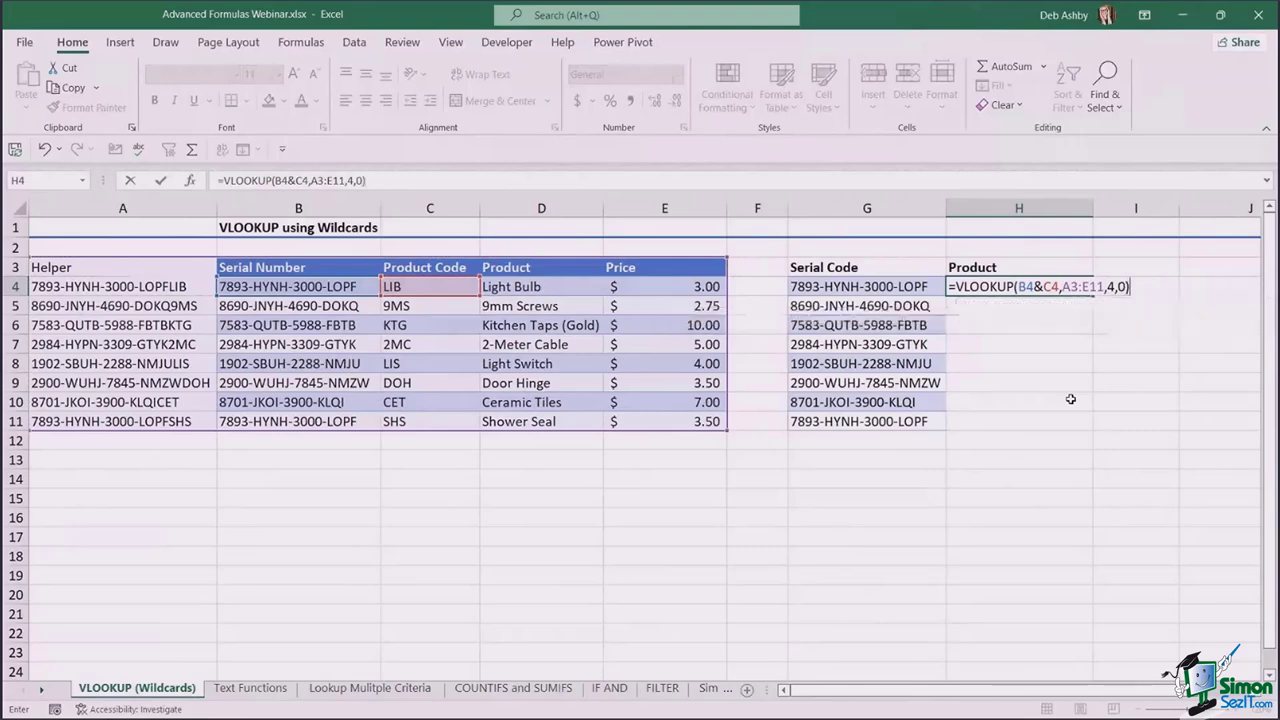
key("Return")
- Copy the H4 lookup down to H11, then check G4, G11, H11 and A11
left_click(1037, 287)
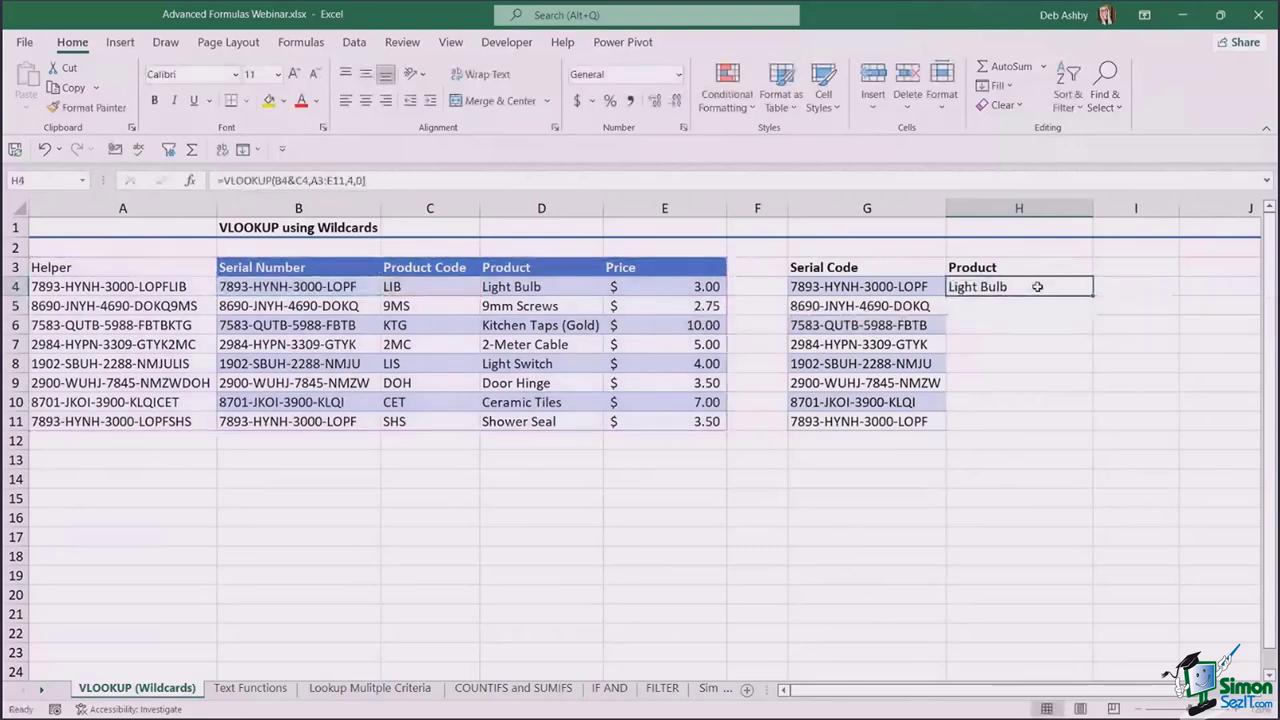
double_click(1092, 295)
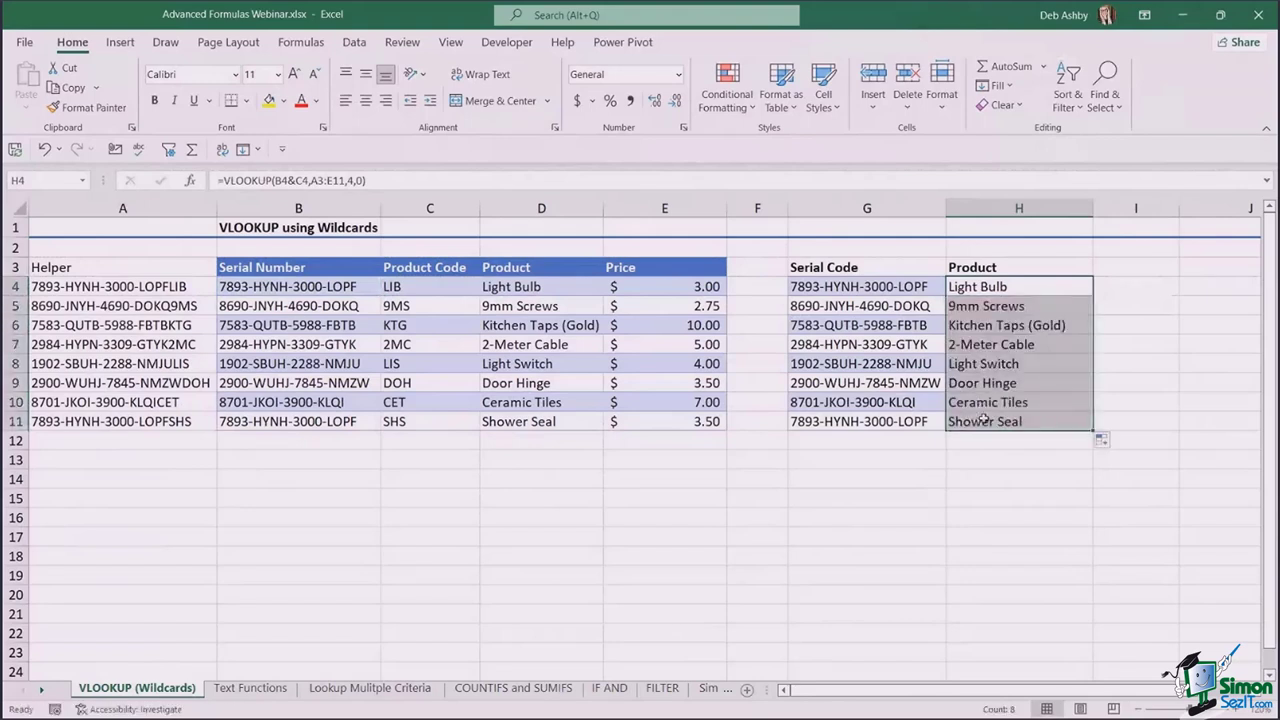
left_click(913, 422)
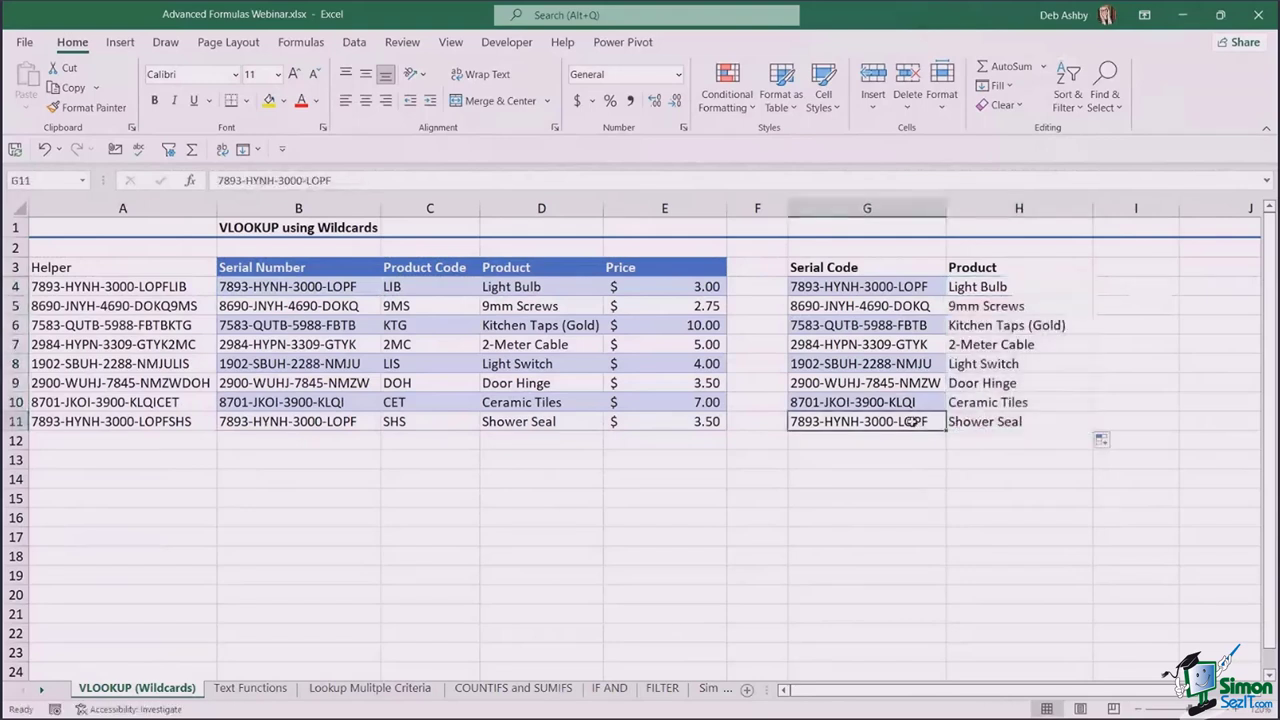
left_click(895, 287, "ctrl")
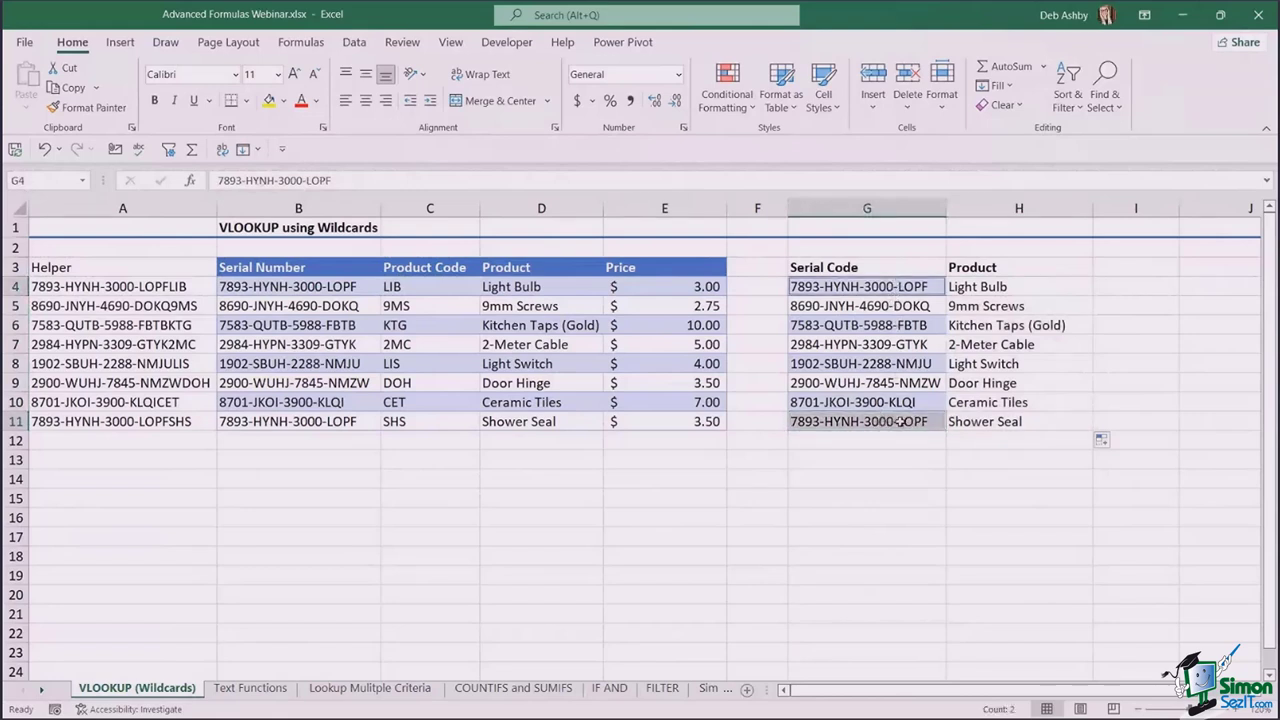
left_click(996, 423)
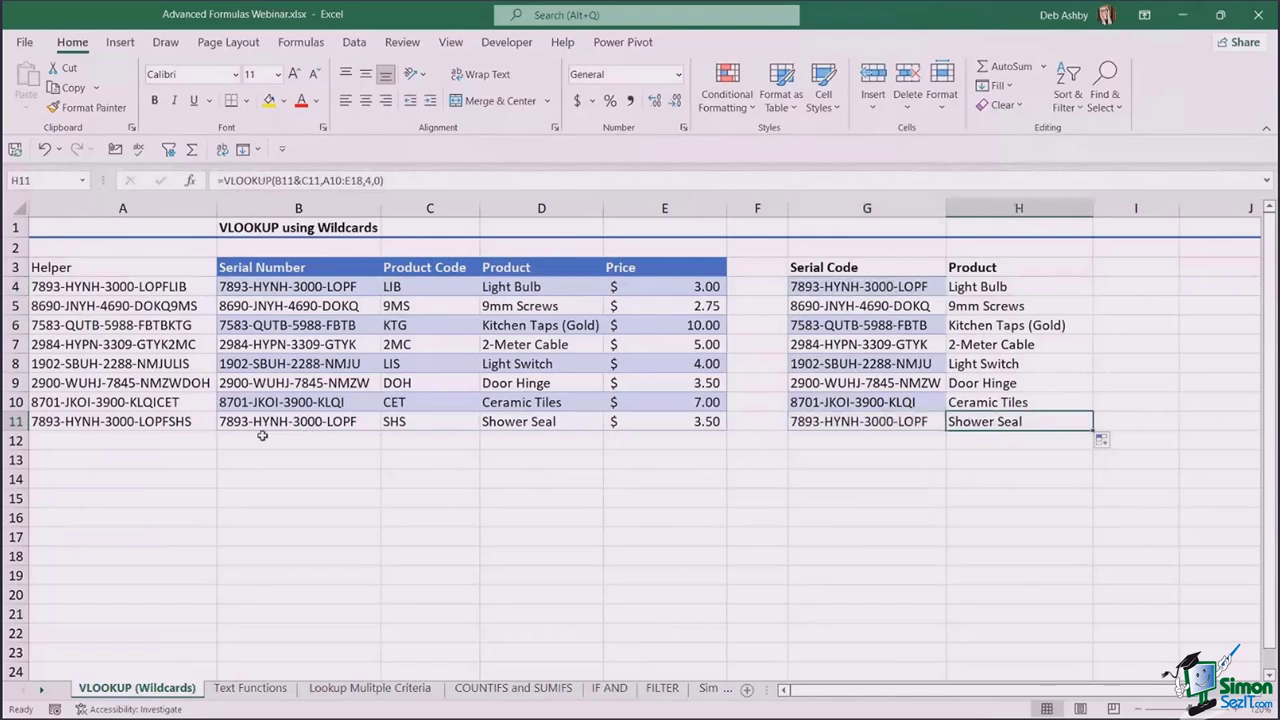
left_click(188, 426)
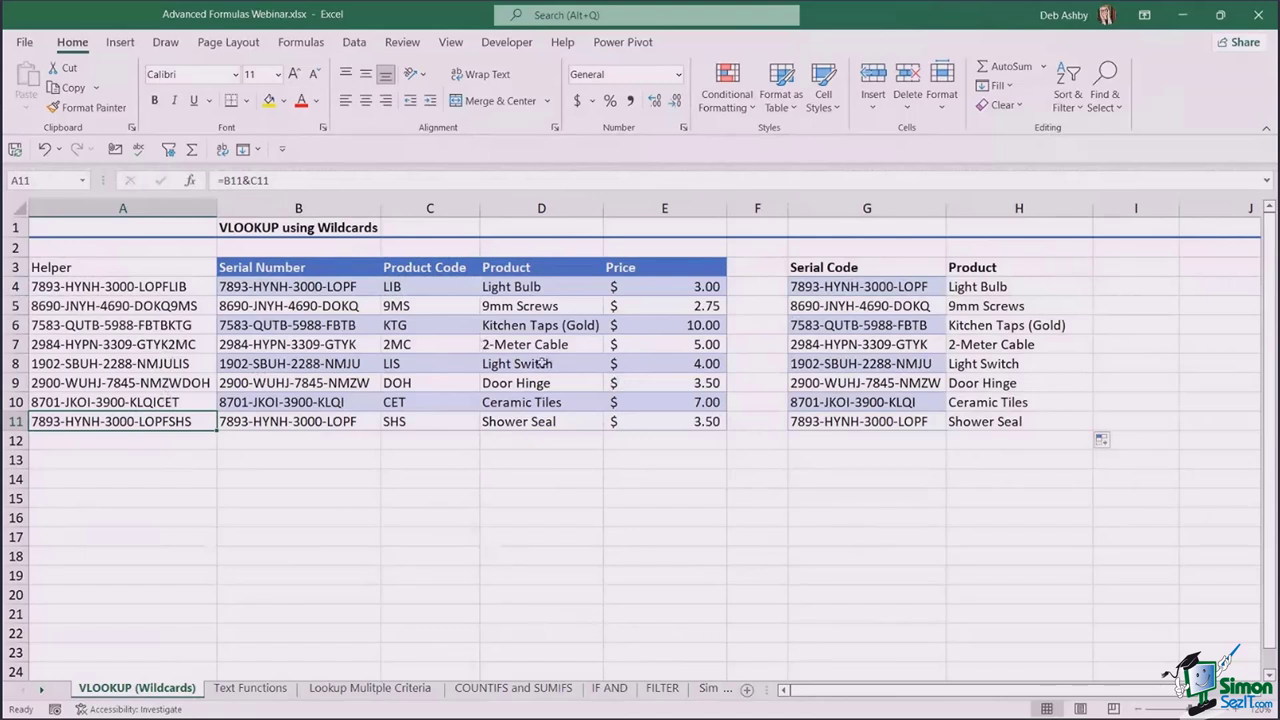
- Hide Helper column A and confirm the H11 lookup still shows its result
left_click(122, 208)
right_click(122, 208)
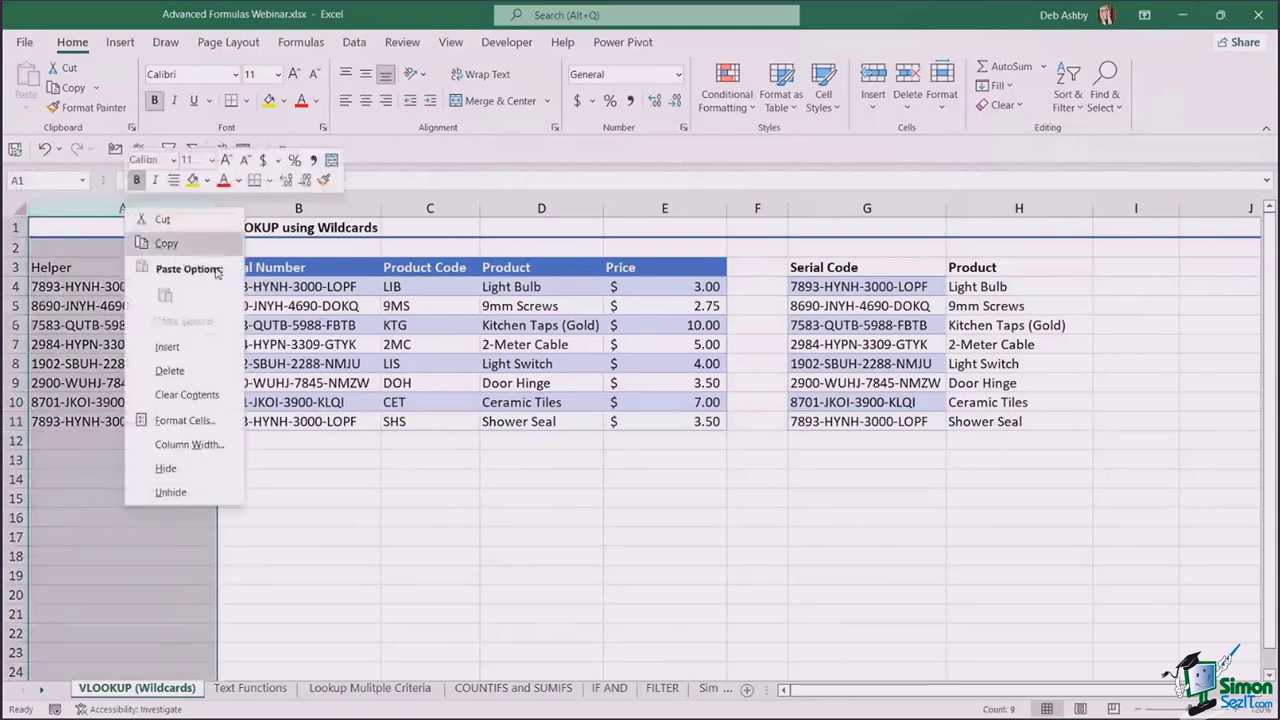
left_click(166, 469)
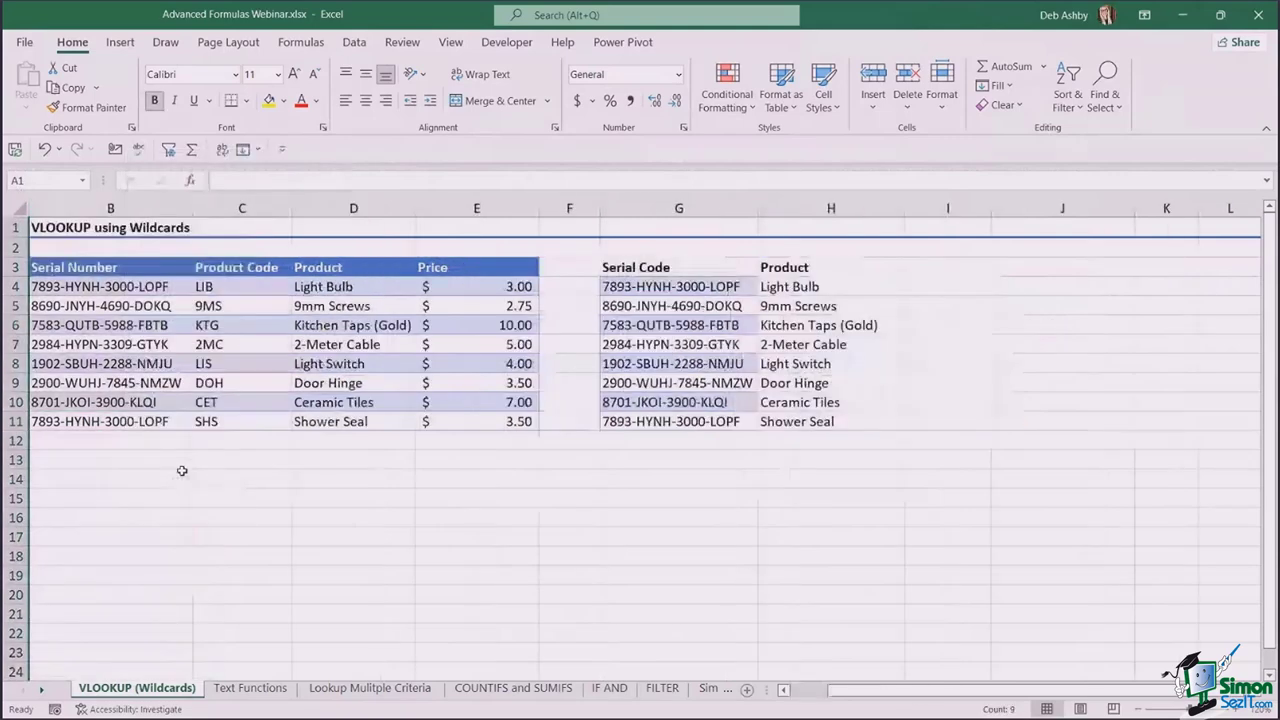
left_click(476, 517)
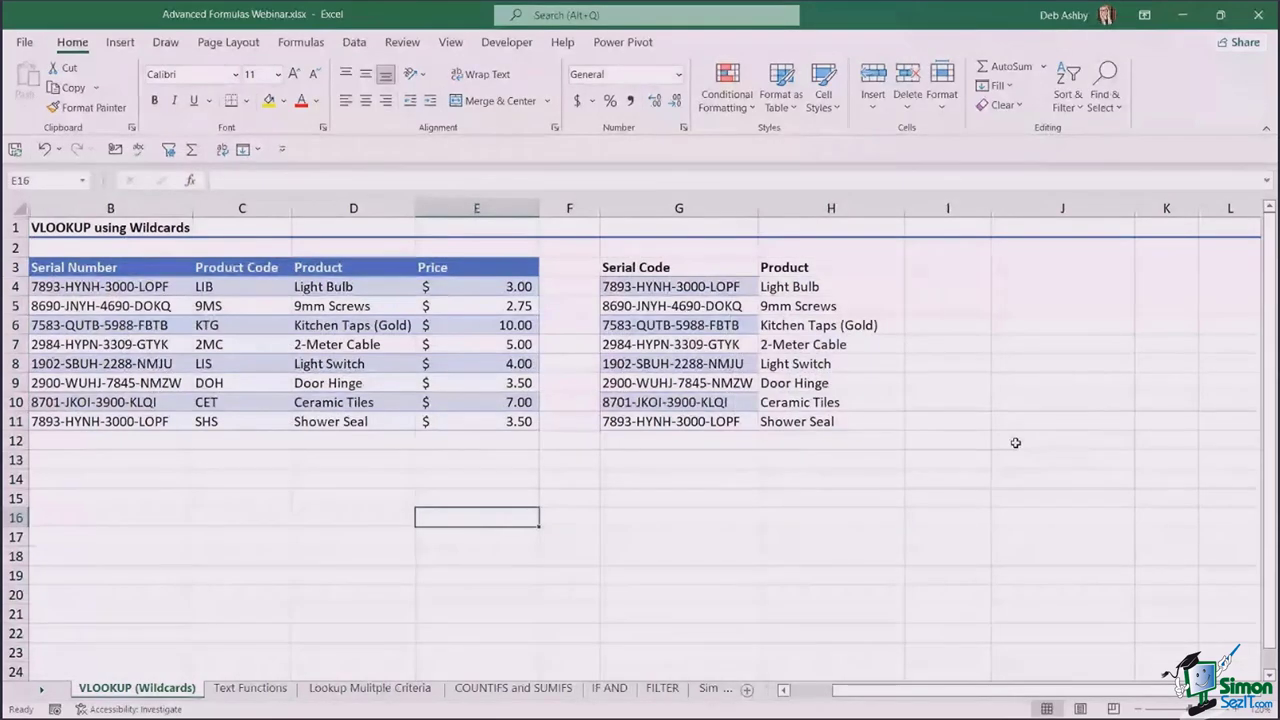
left_click(849, 496)
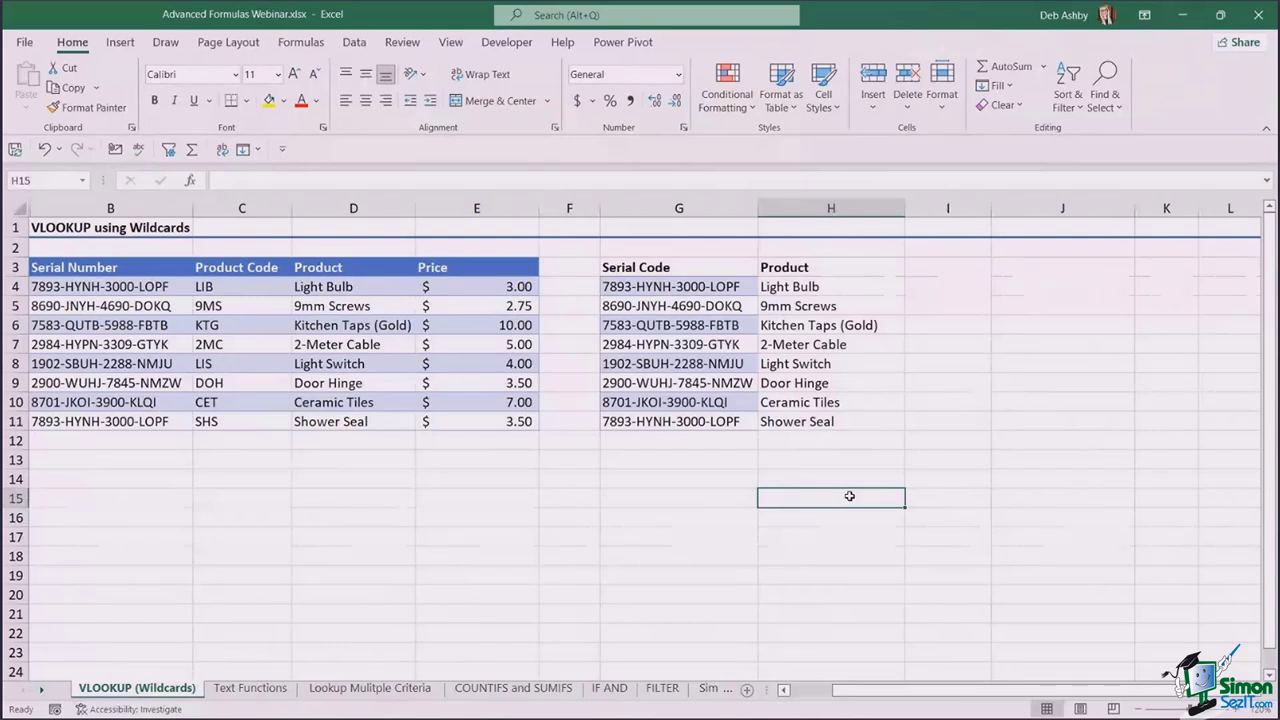
left_click(636, 485)
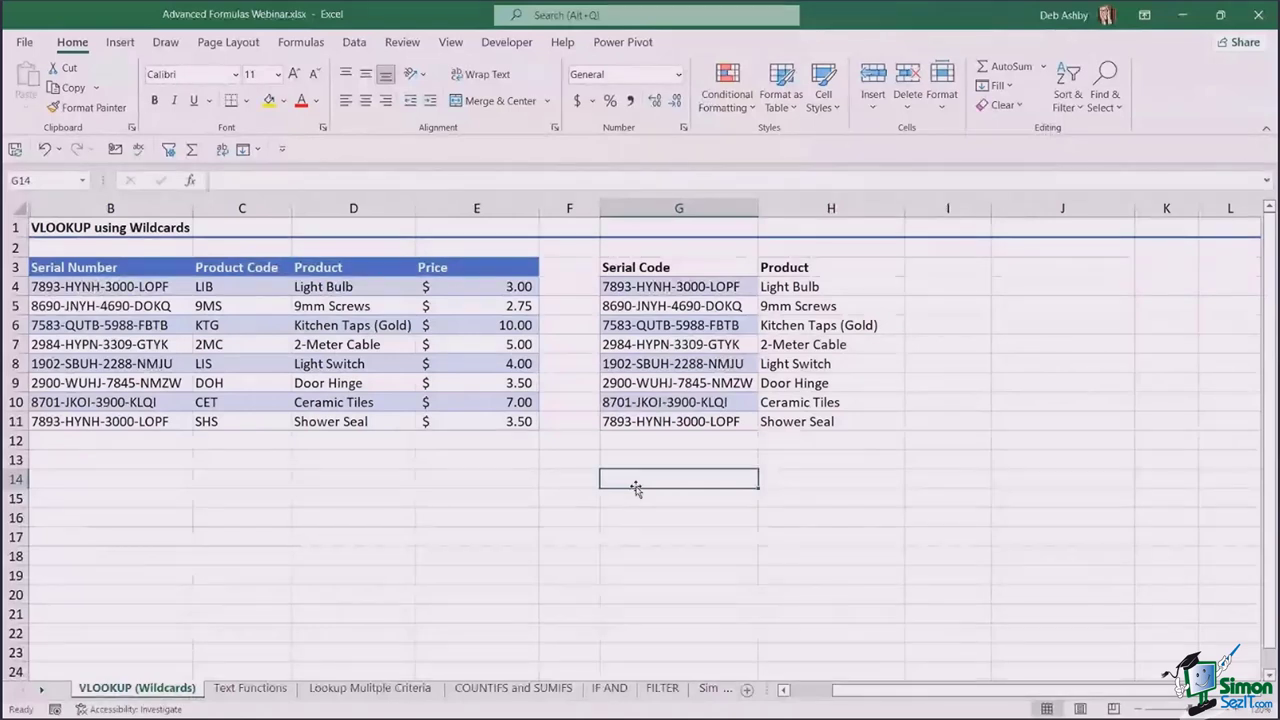
left_click(808, 425)
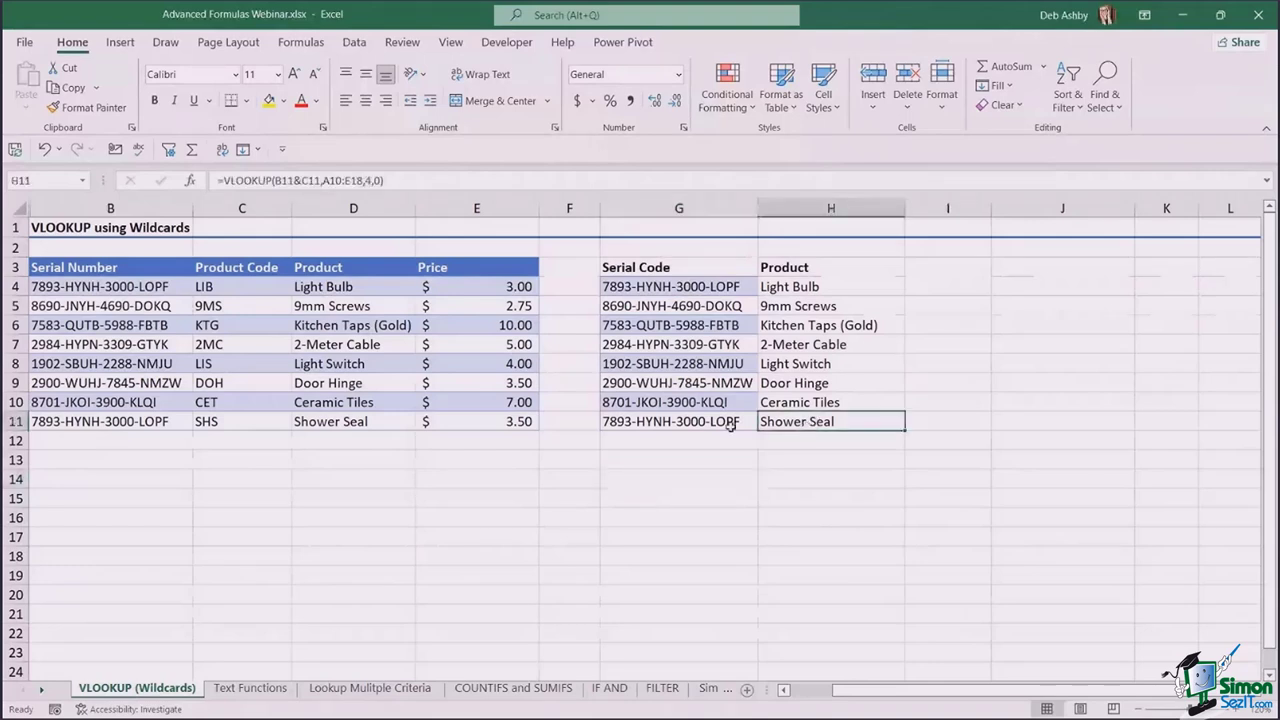
- Switch to the Text Functions sheet
left_click(266, 696)
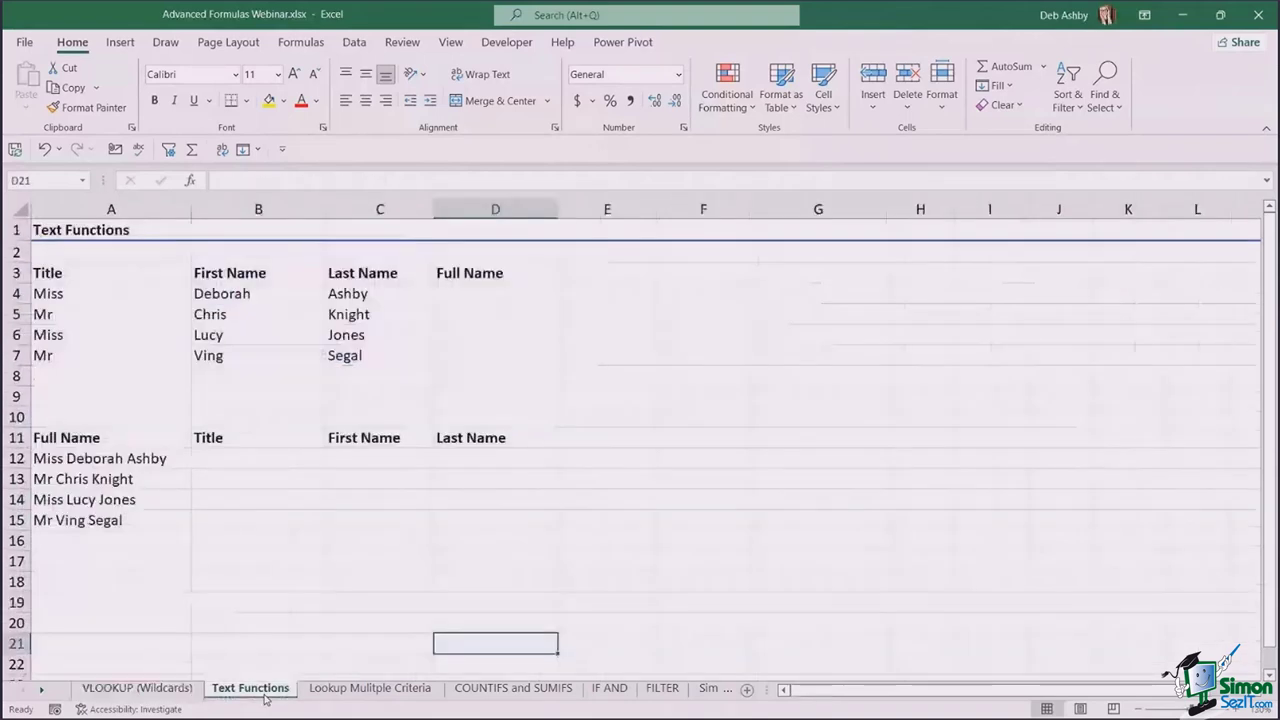
left_click(700, 392)
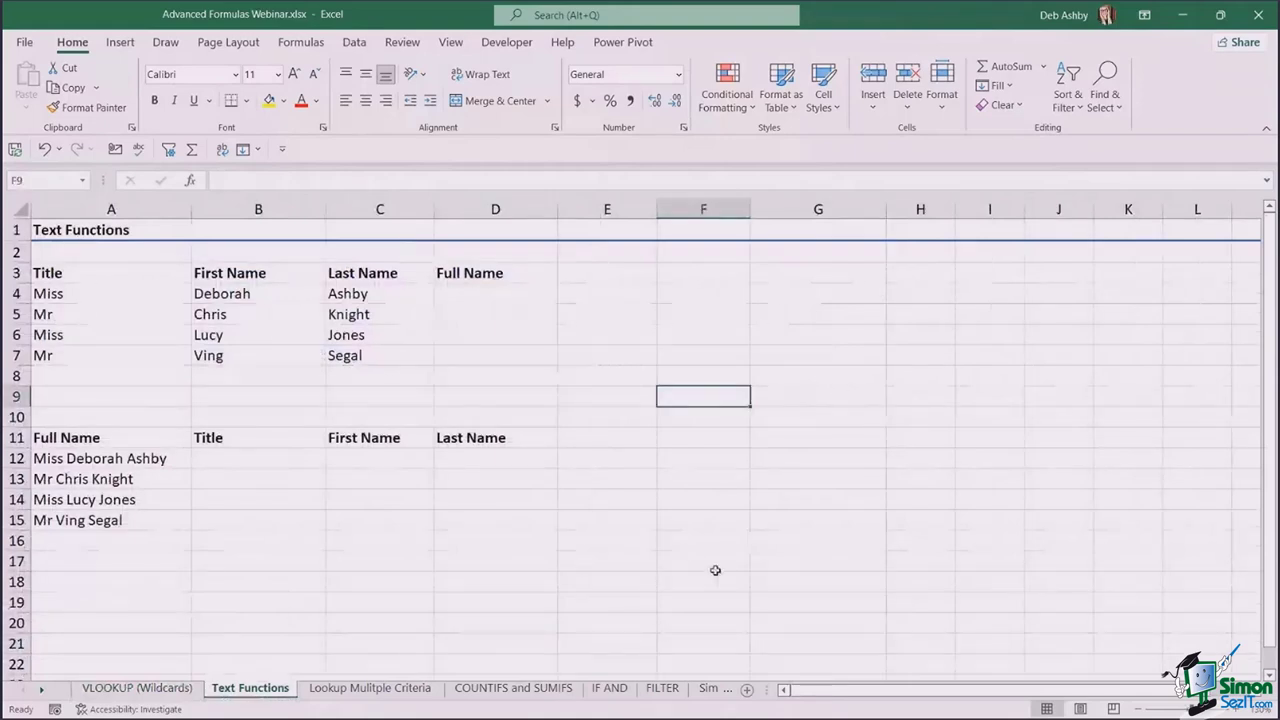
left_click(618, 418)
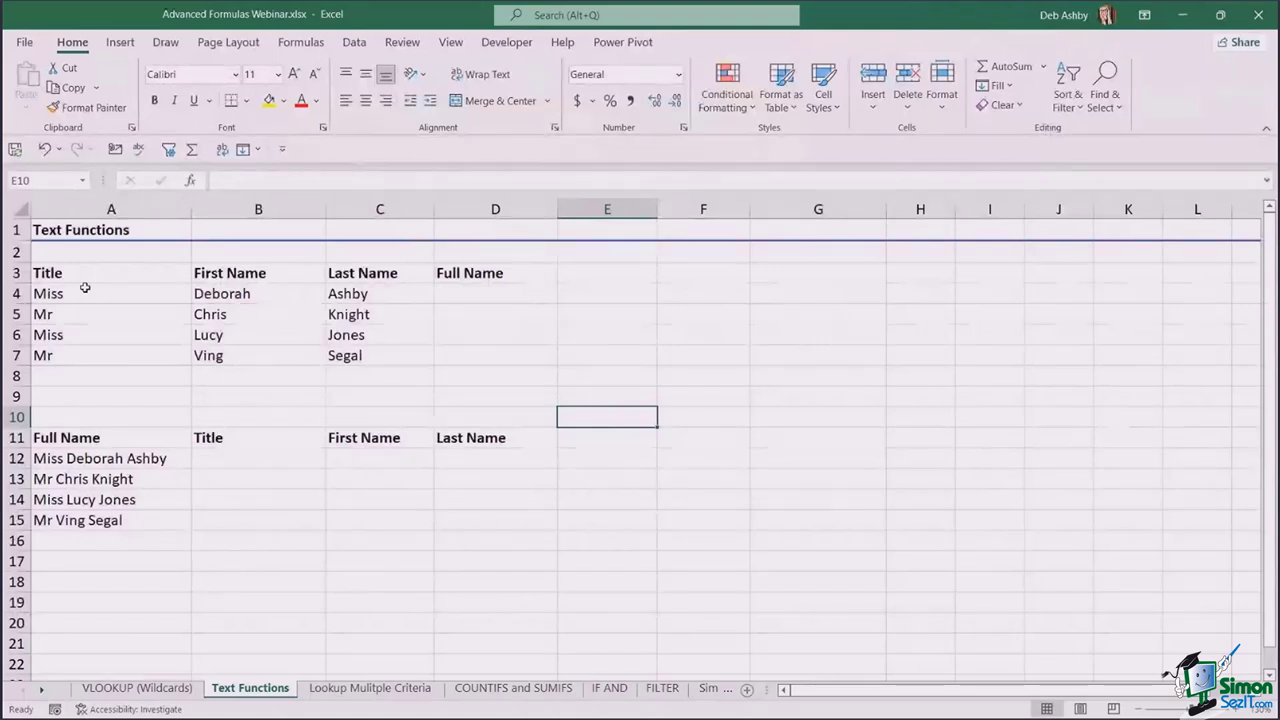
- Review the titles, last names and the empty Full Name cell D4
left_click(94, 293)
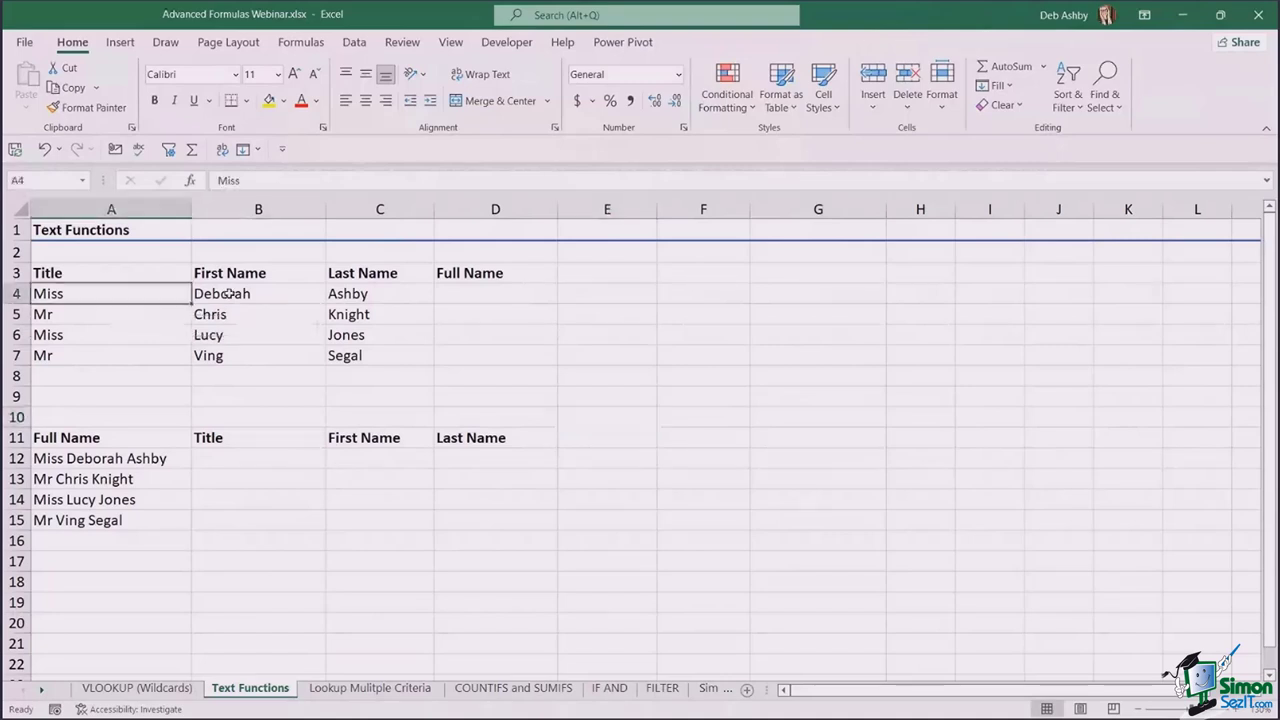
left_click(379, 297)
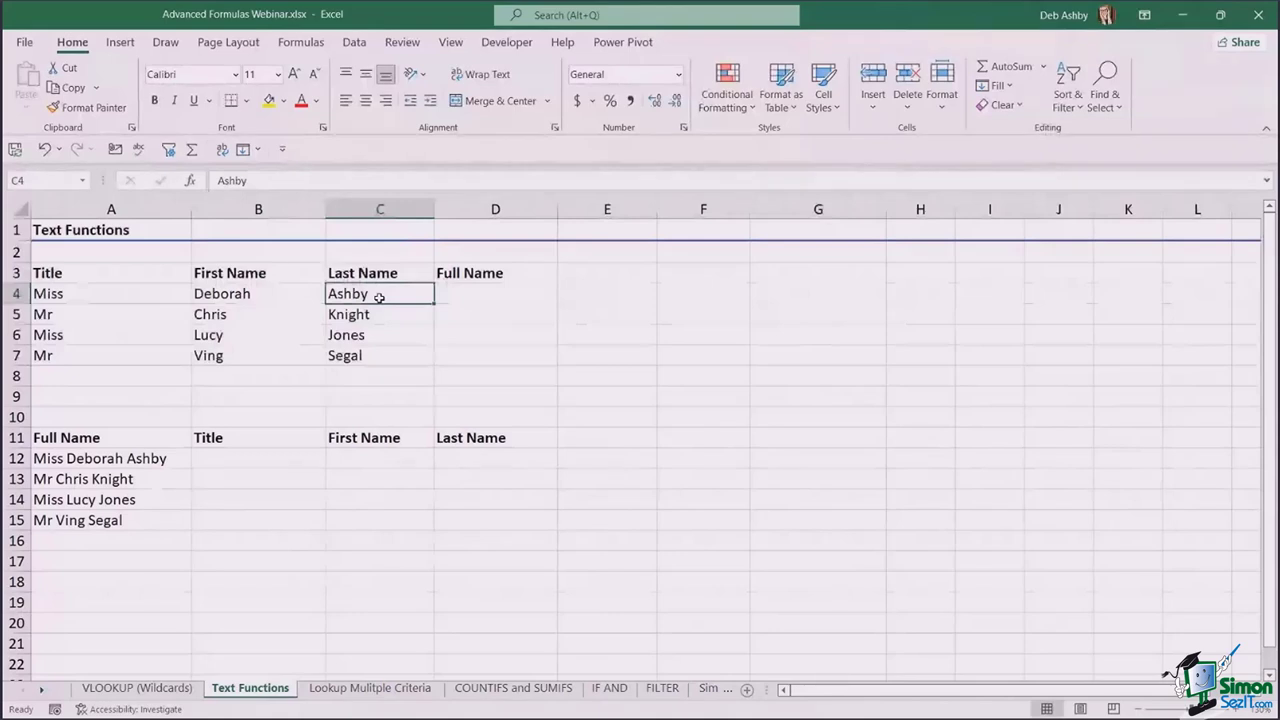
left_click(490, 293)
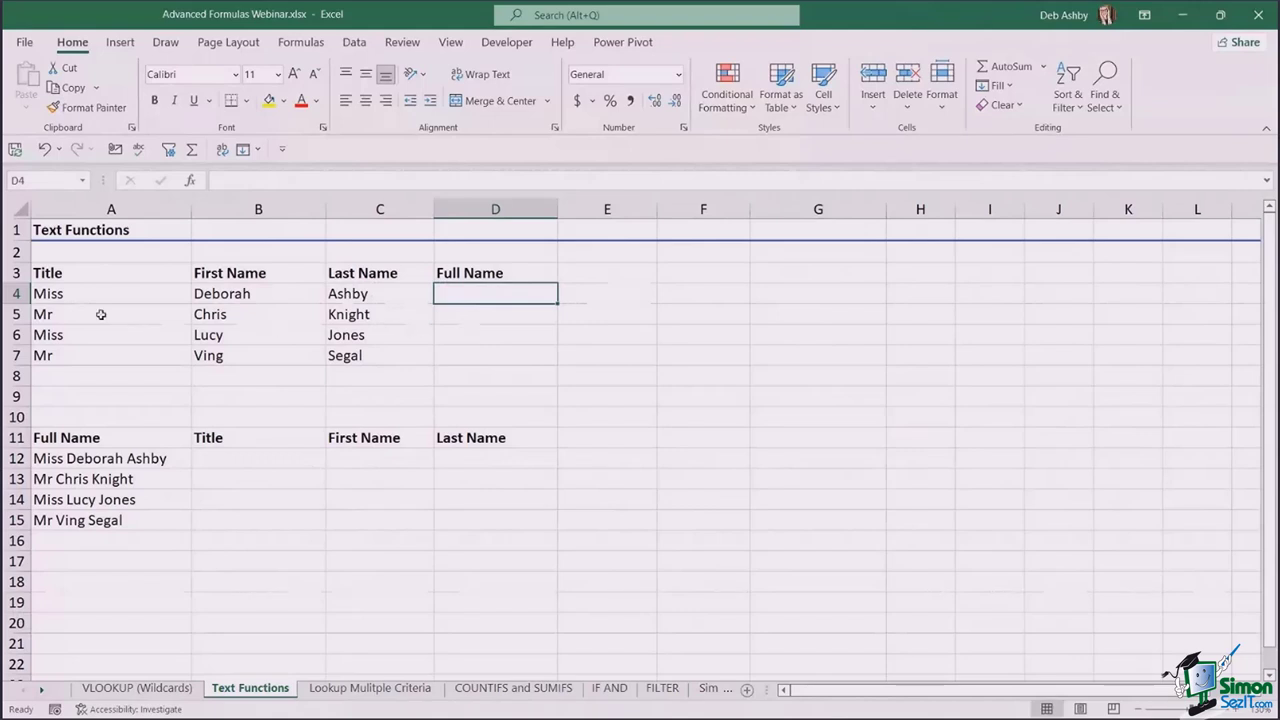
left_click(55, 271)
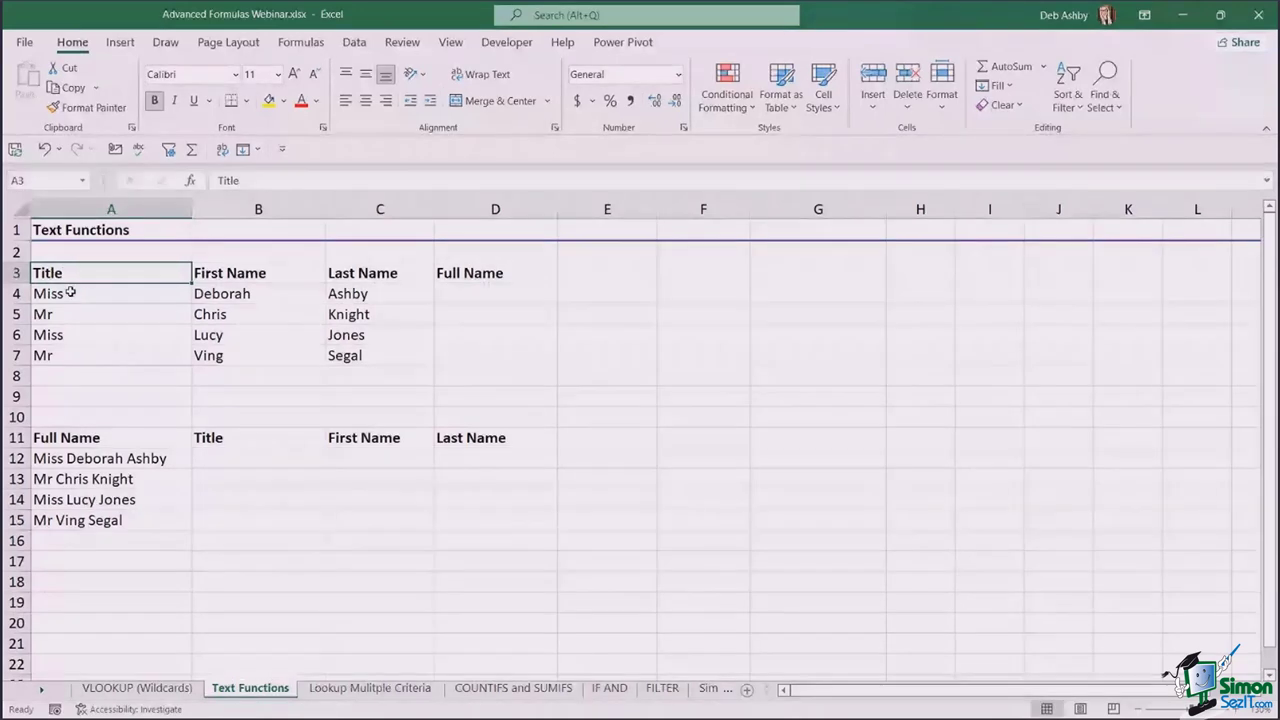
left_click_drag(67, 292, 60, 358)
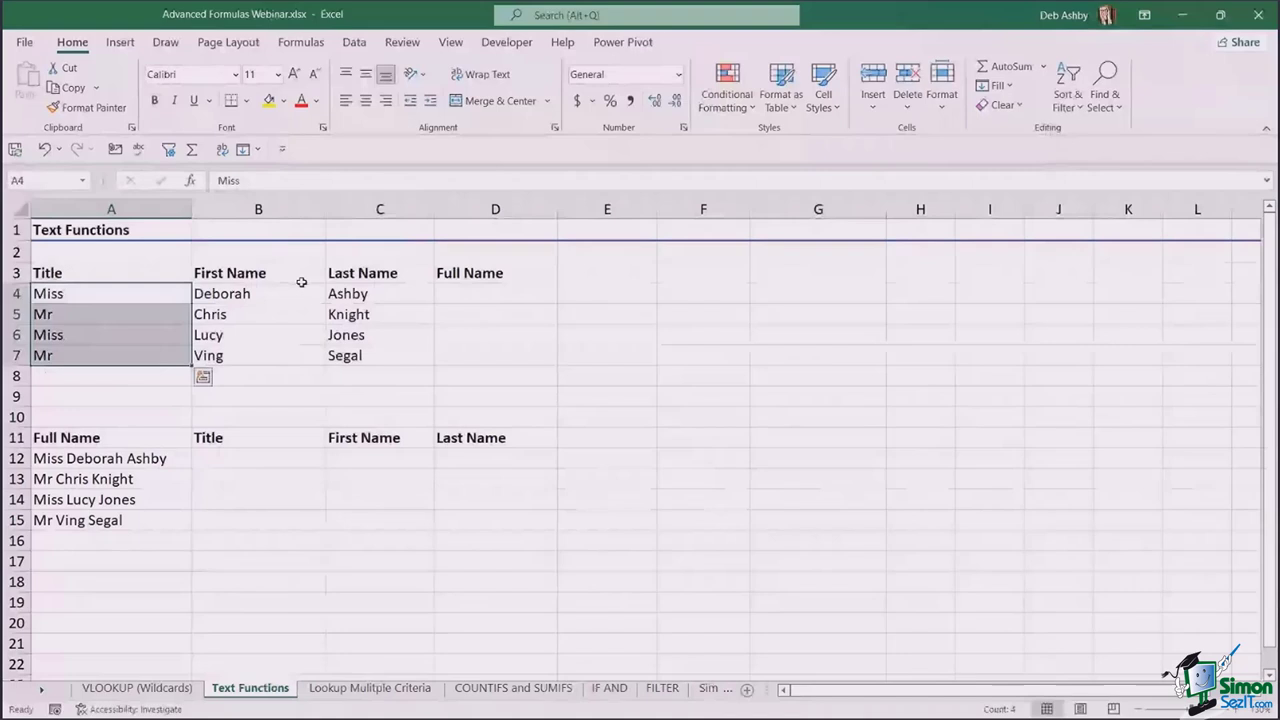
left_click(372, 290)
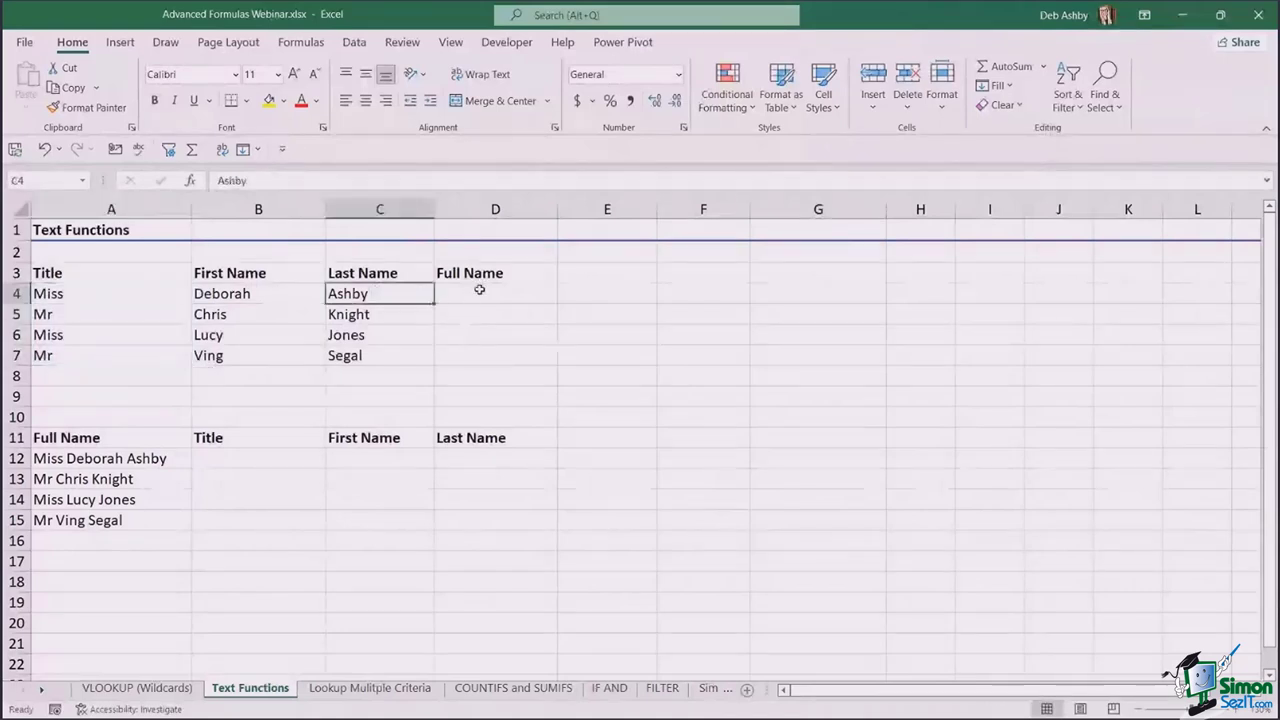
left_click(479, 291)
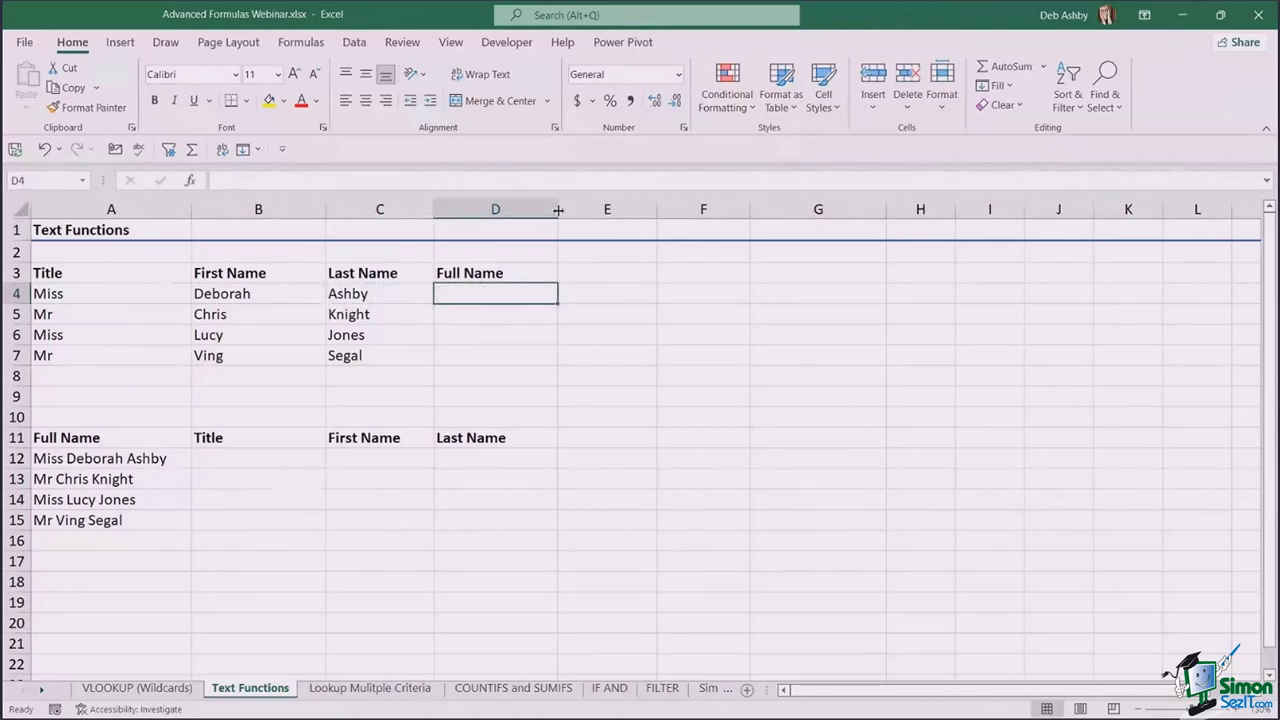
left_click_drag(558, 210, 596, 210)
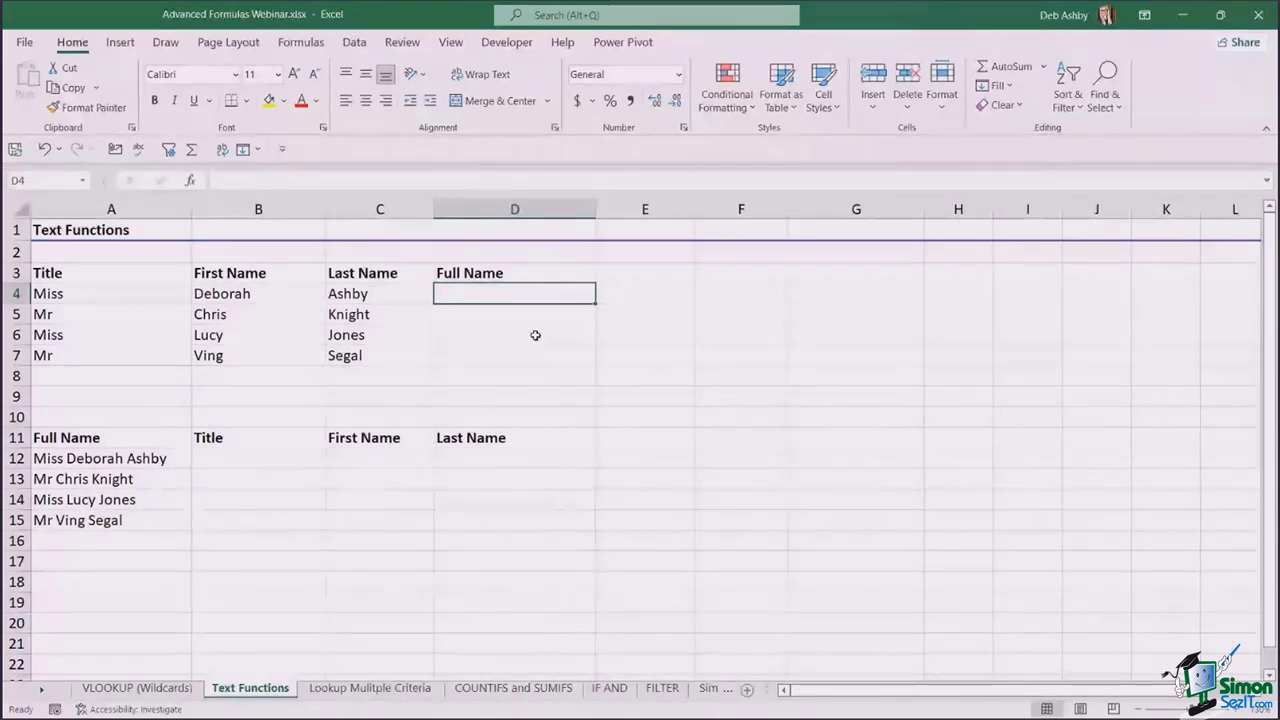
type("=")
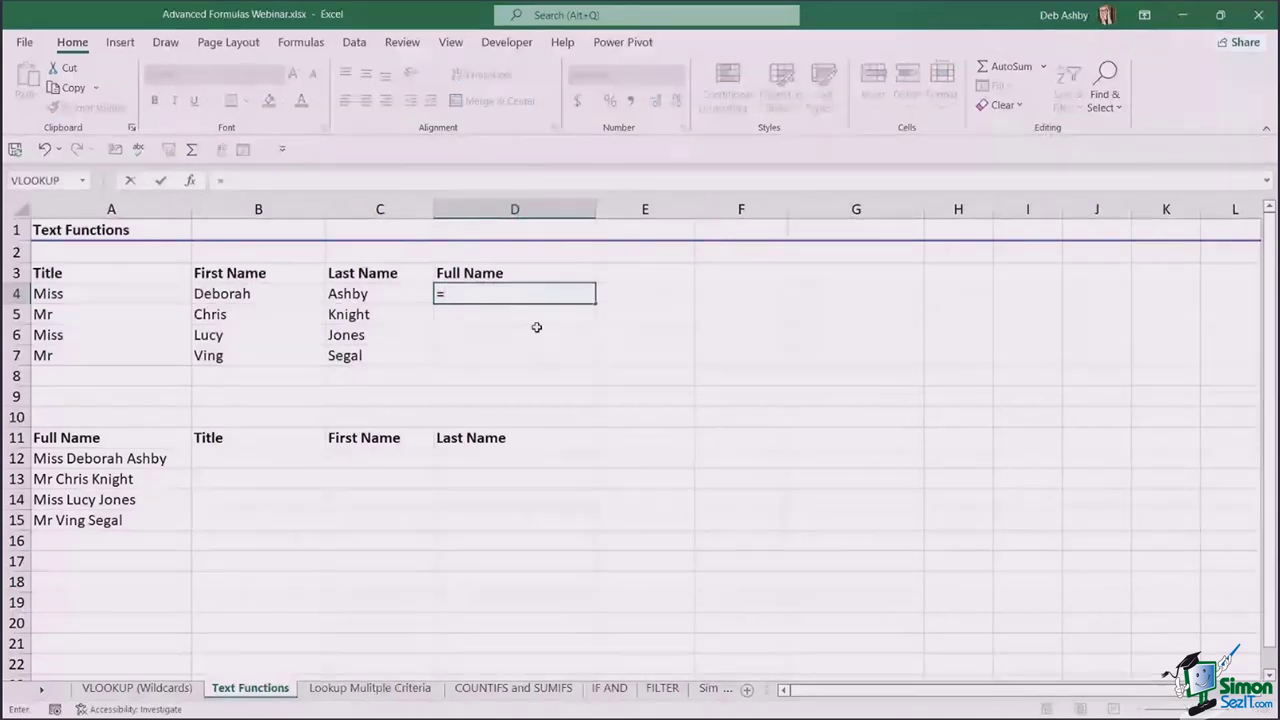
left_click(109, 293)
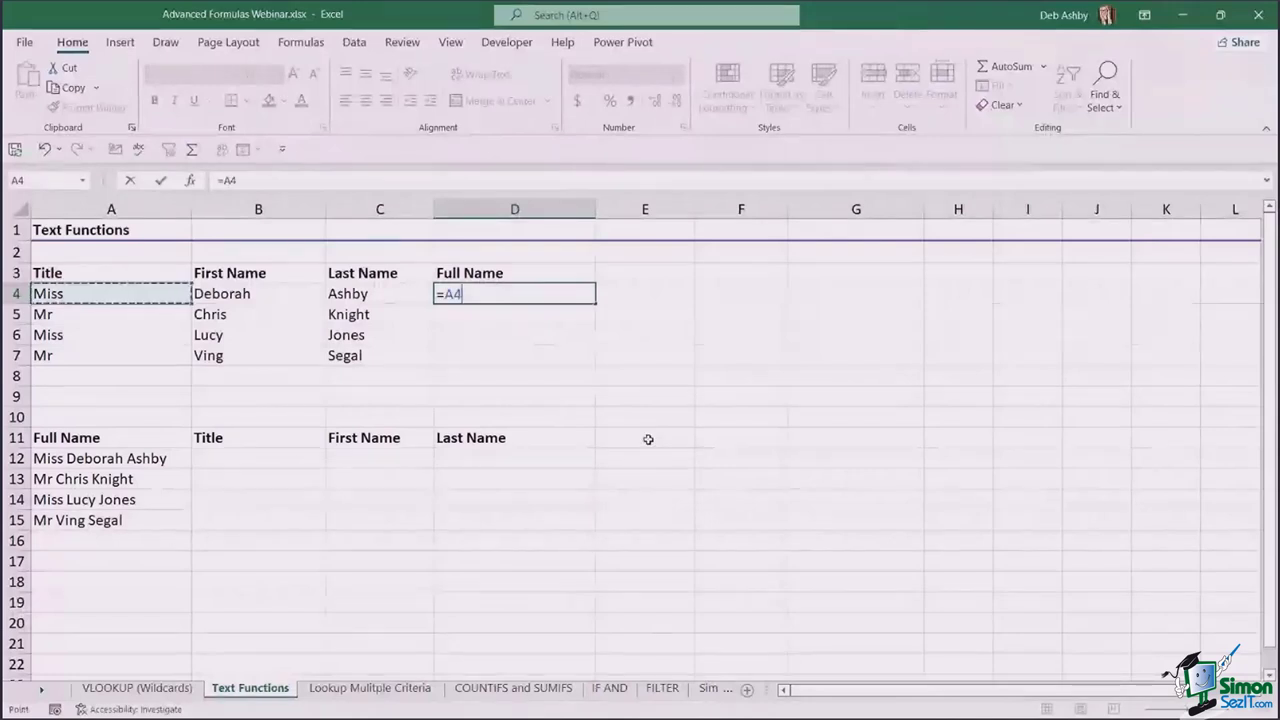
type("&")
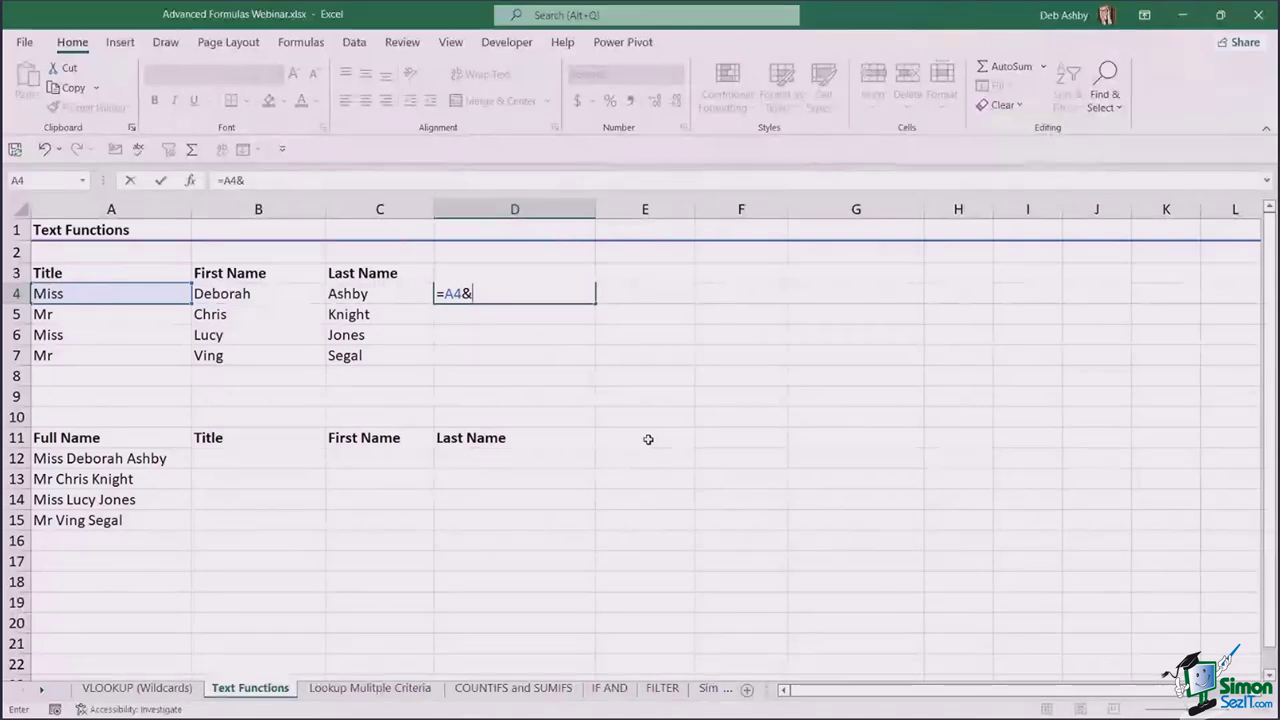
type("\"")
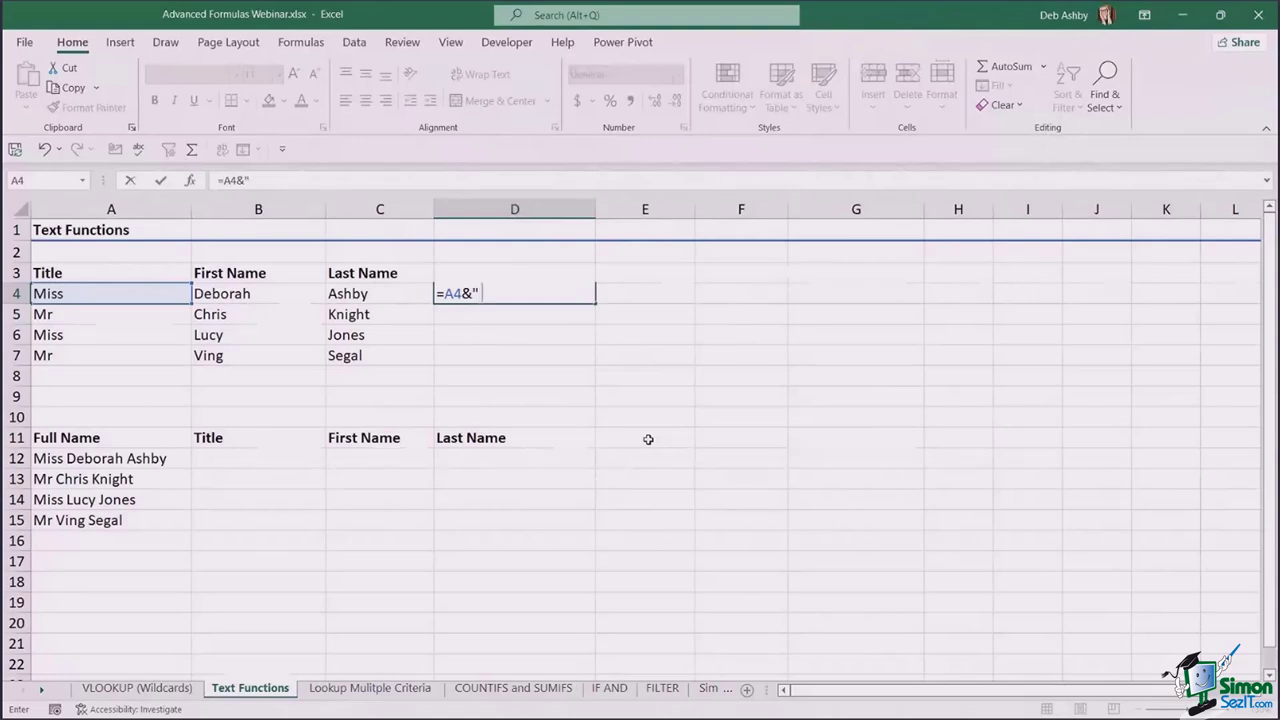
type(" \"&")
left_click(279, 297)
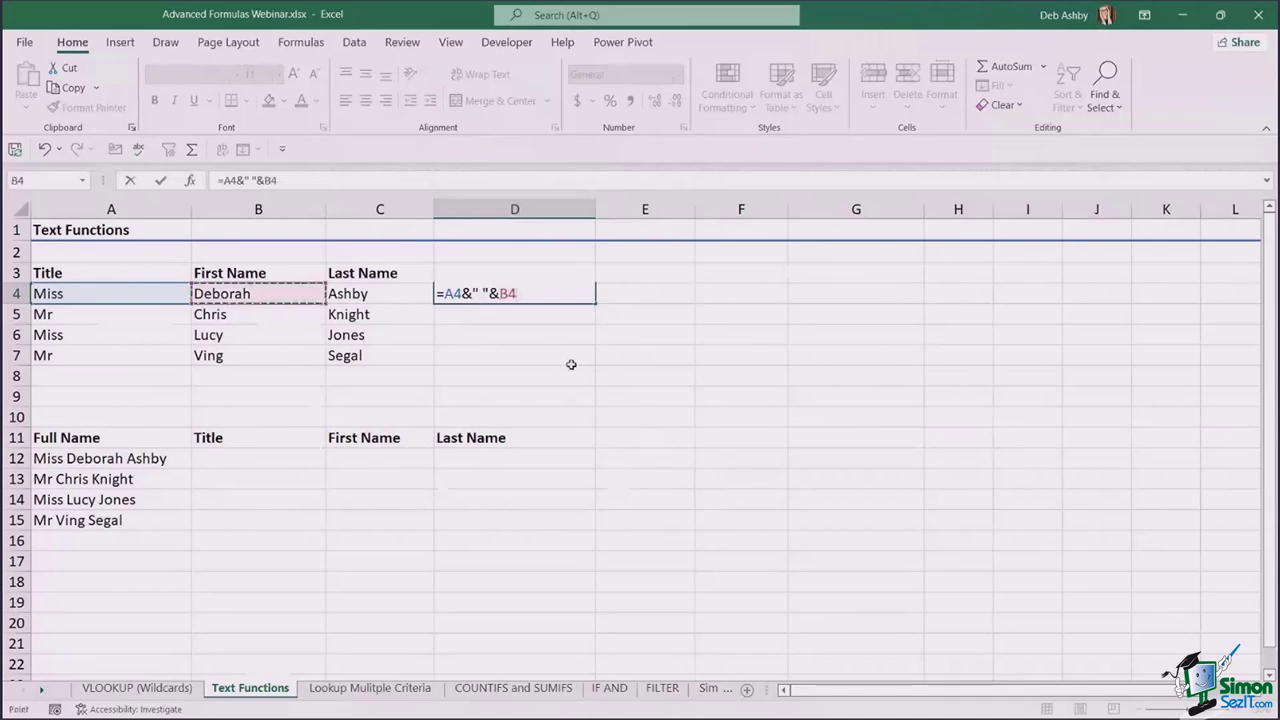
type("&")
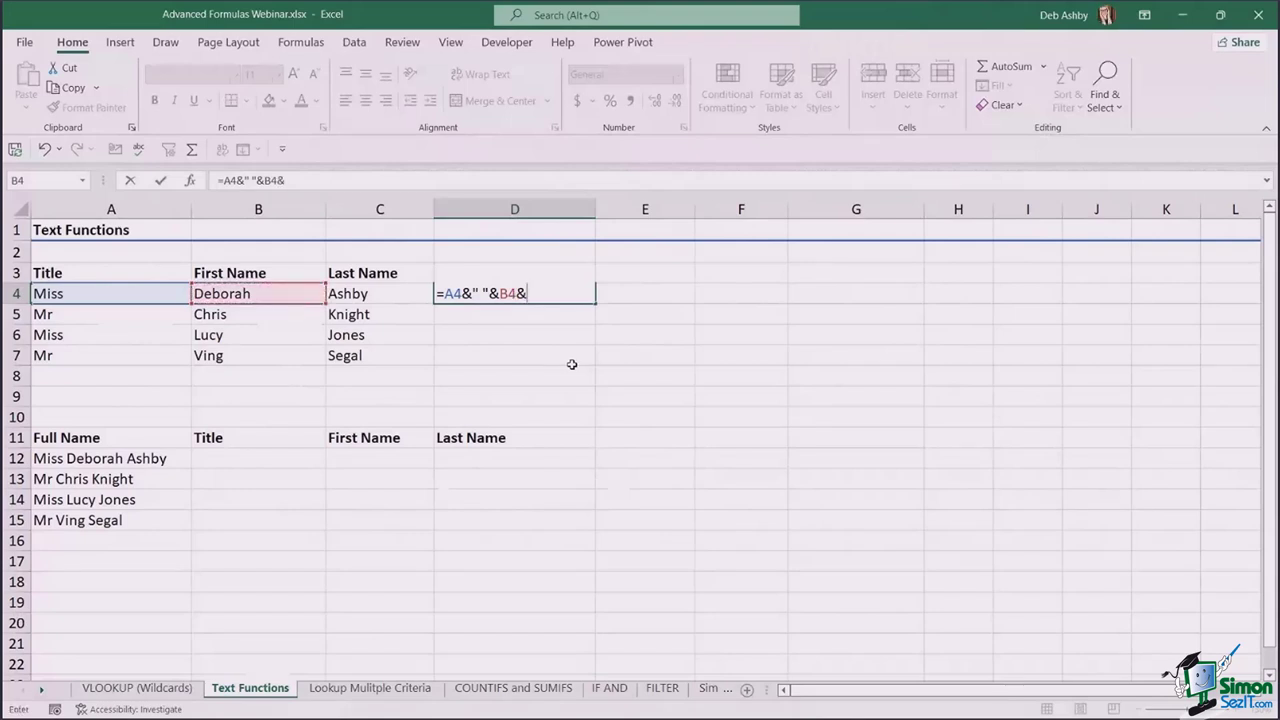
type("\"")
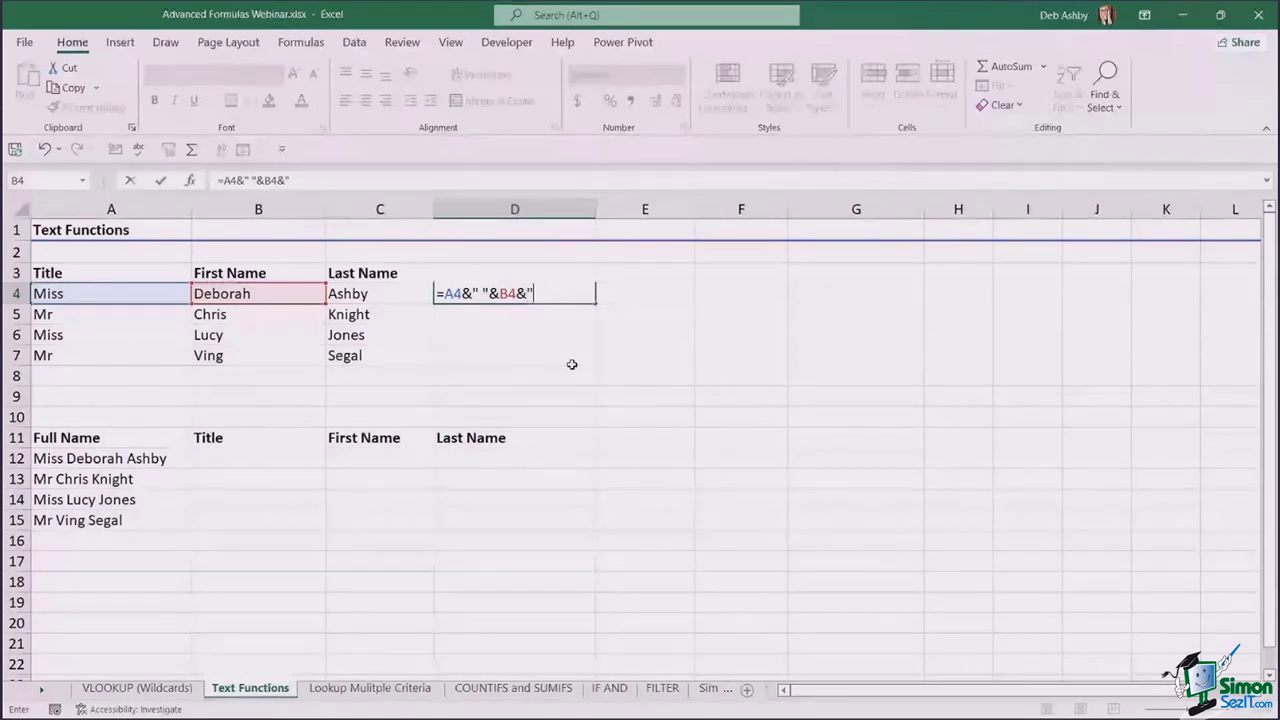
type(" \"")
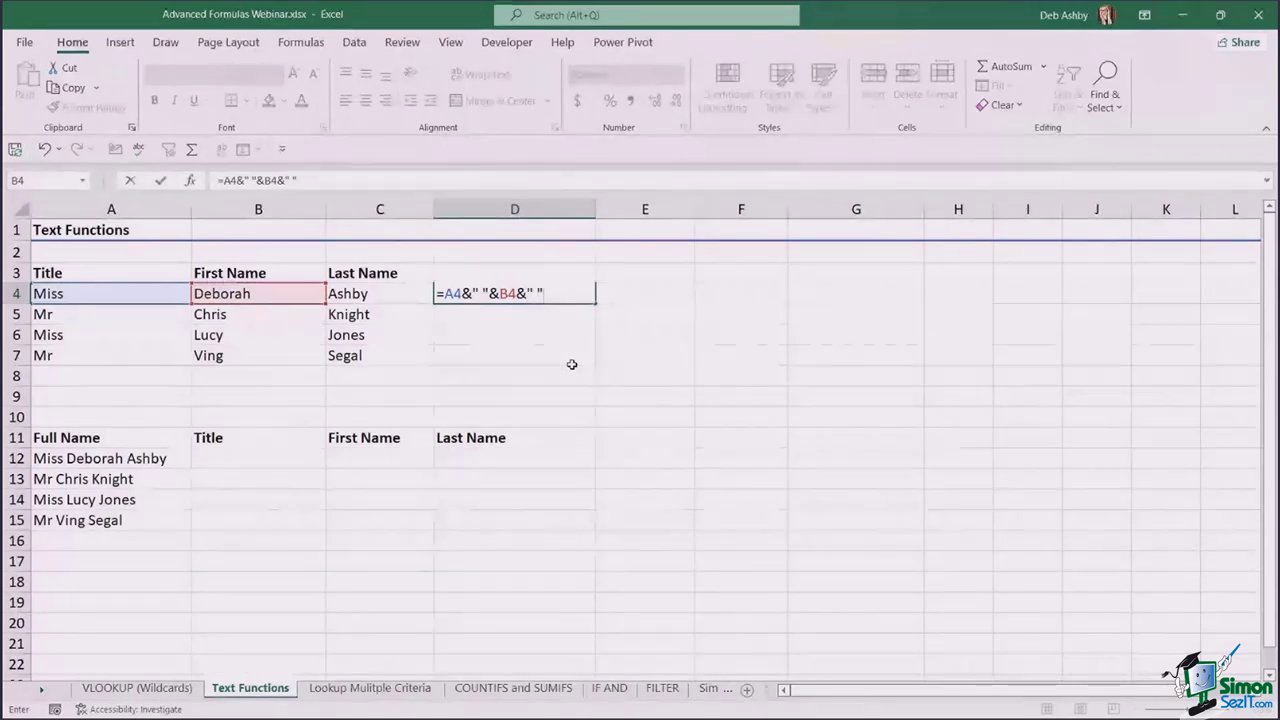
type("&")
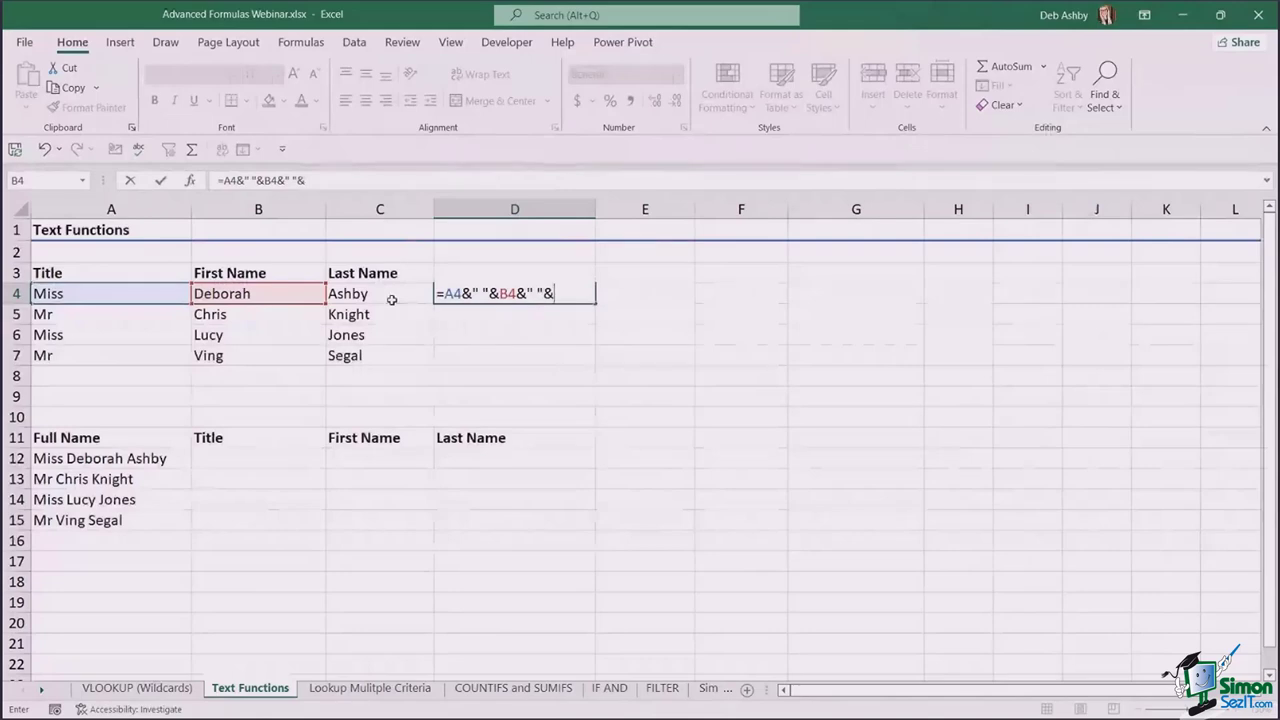
left_click(392, 300)
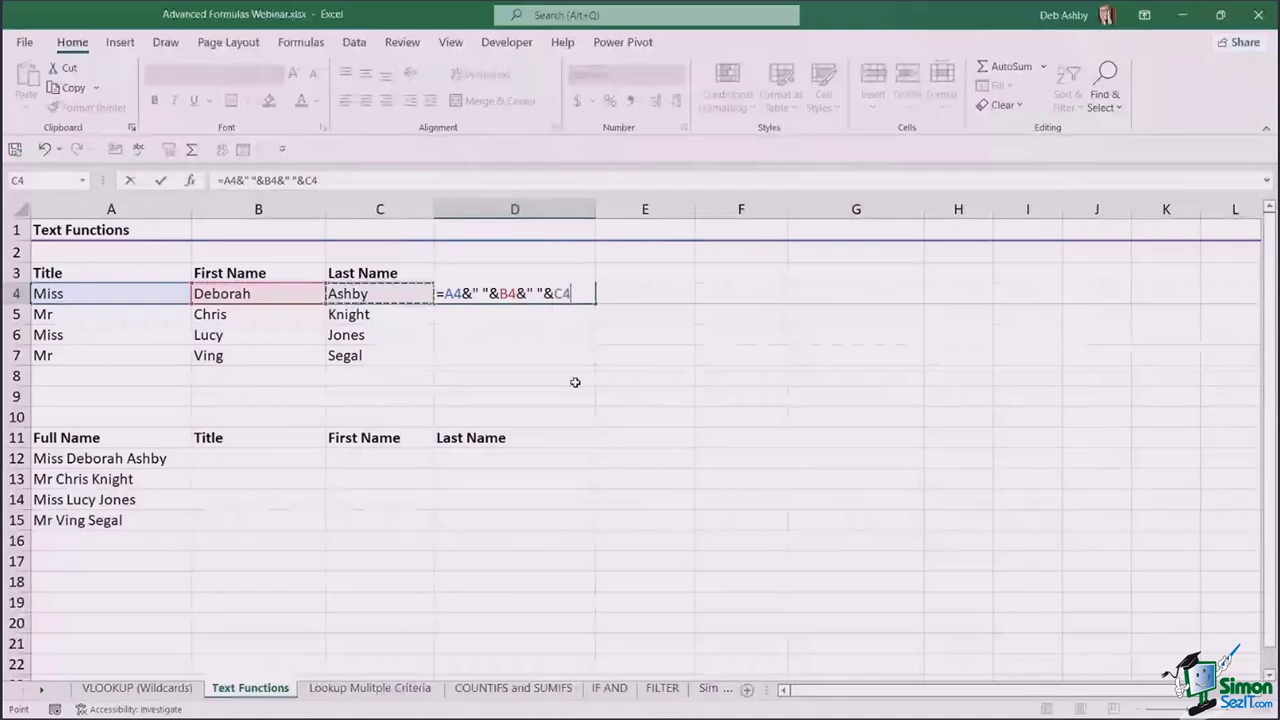
key("Return")
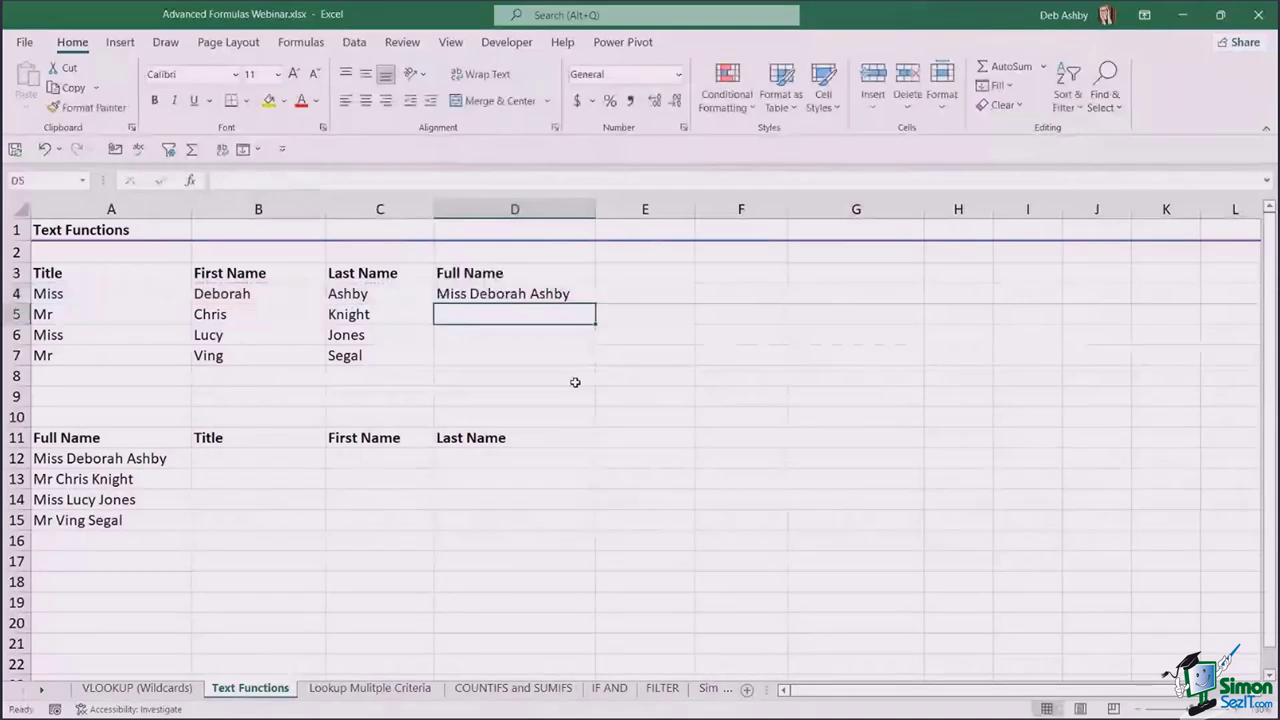
left_click(585, 296)
double_click(595, 304)
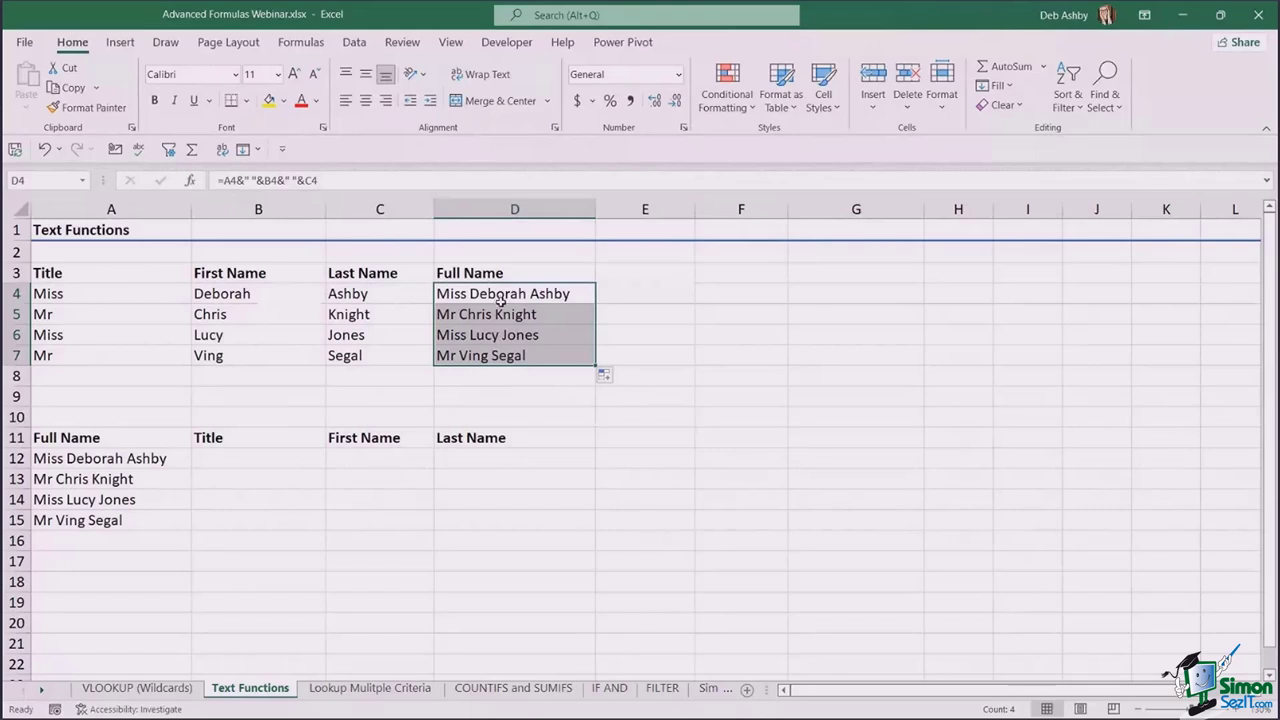
key("Delete")
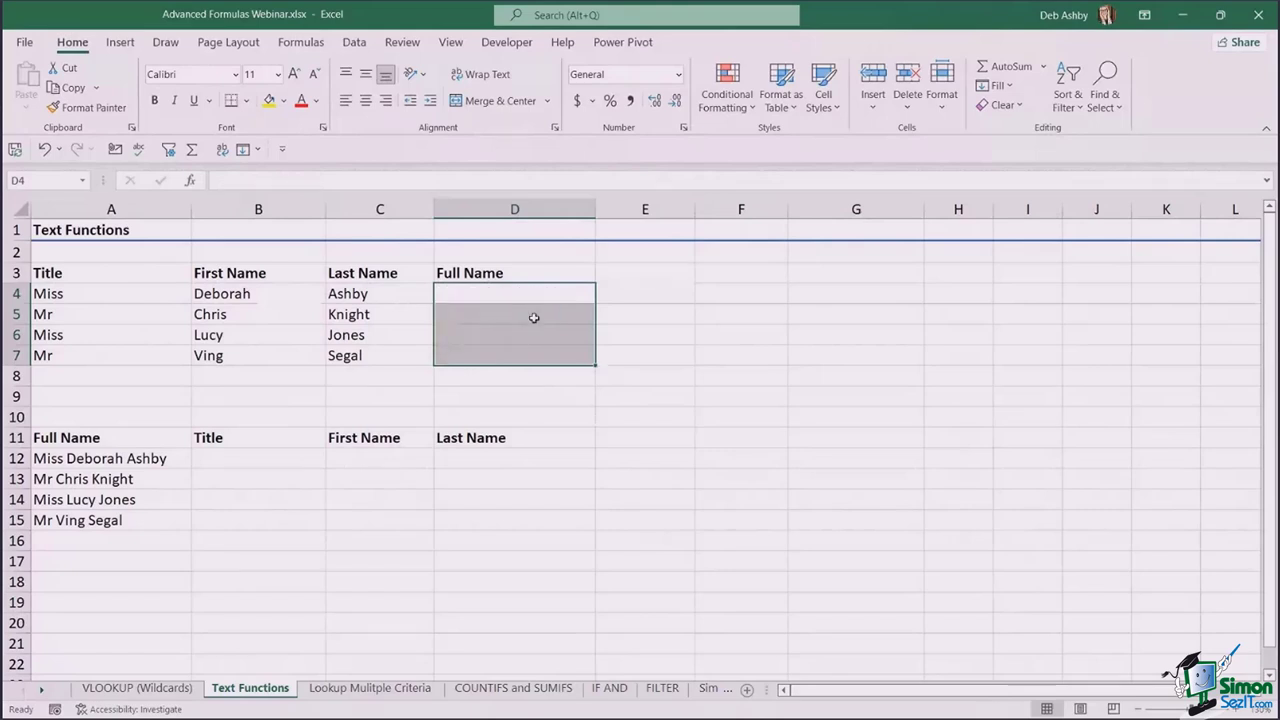
- Start a =CONCAT( formula in D4
left_click(611, 309)
left_click(496, 289)
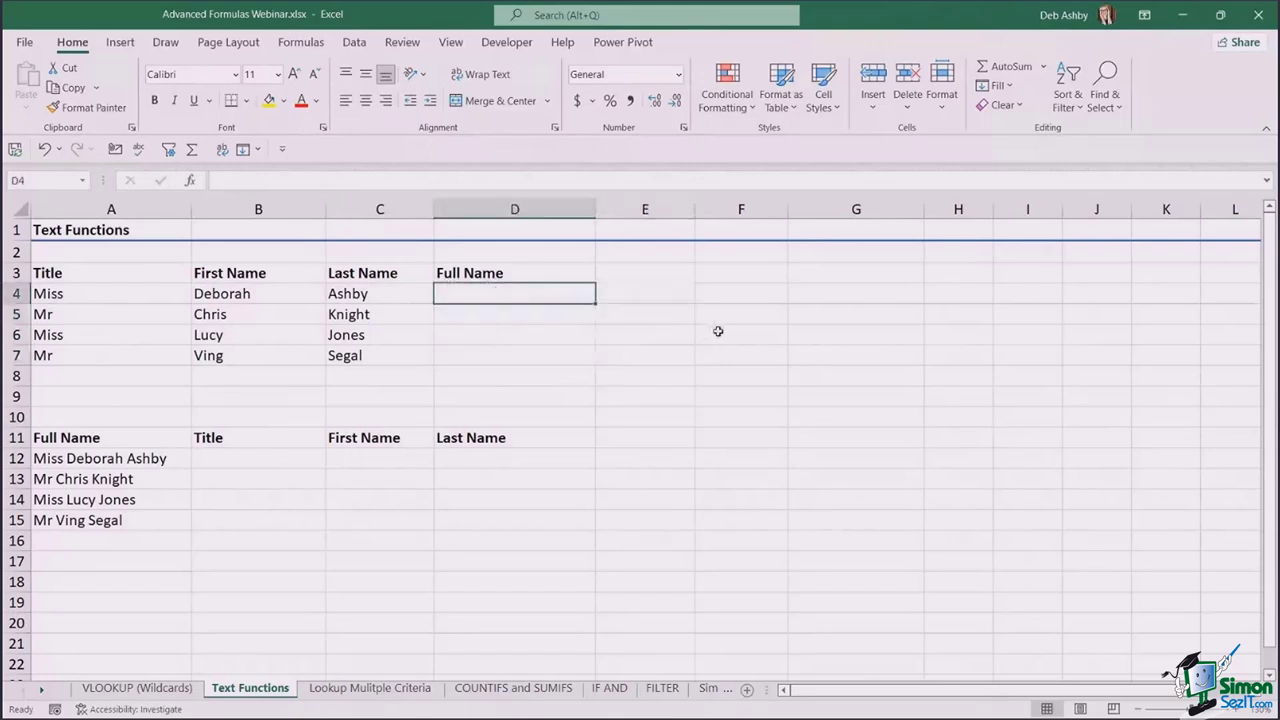
type("=CCONC")
key("BackSpace")
key("BackSpace")
key("BackSpace")
key("BackSpace")
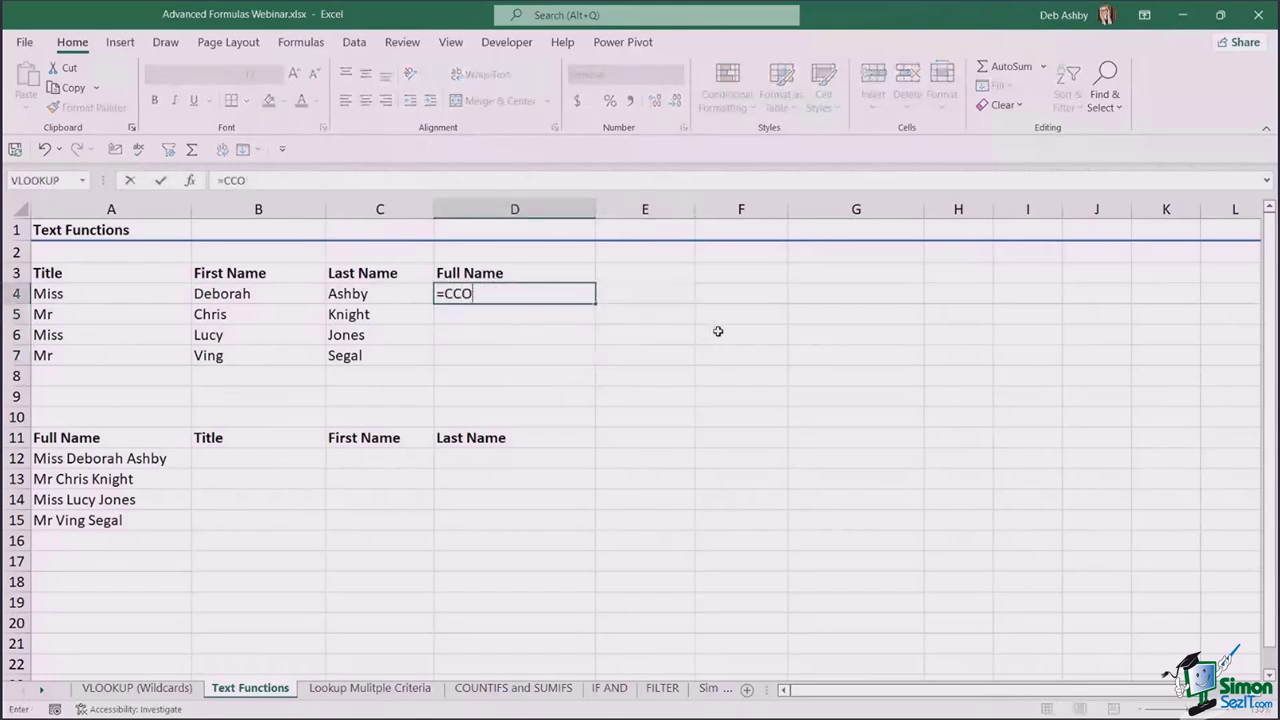
type("ONCAT")
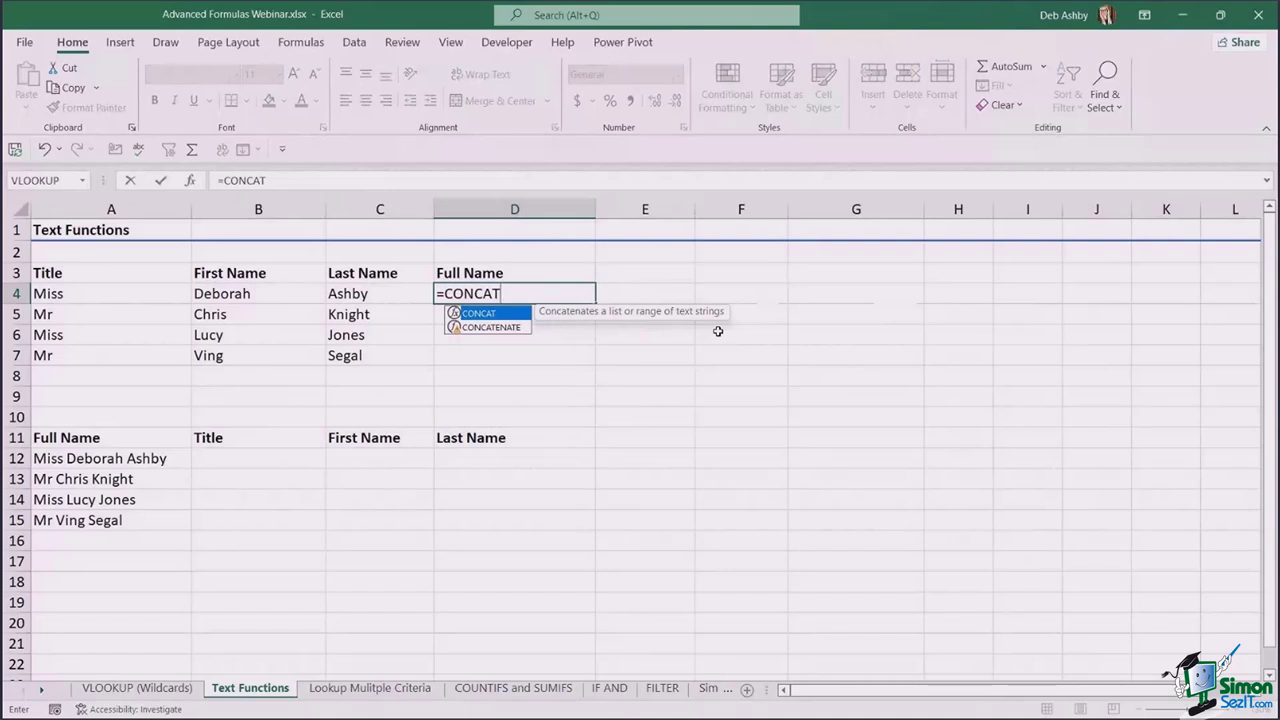
type("(")
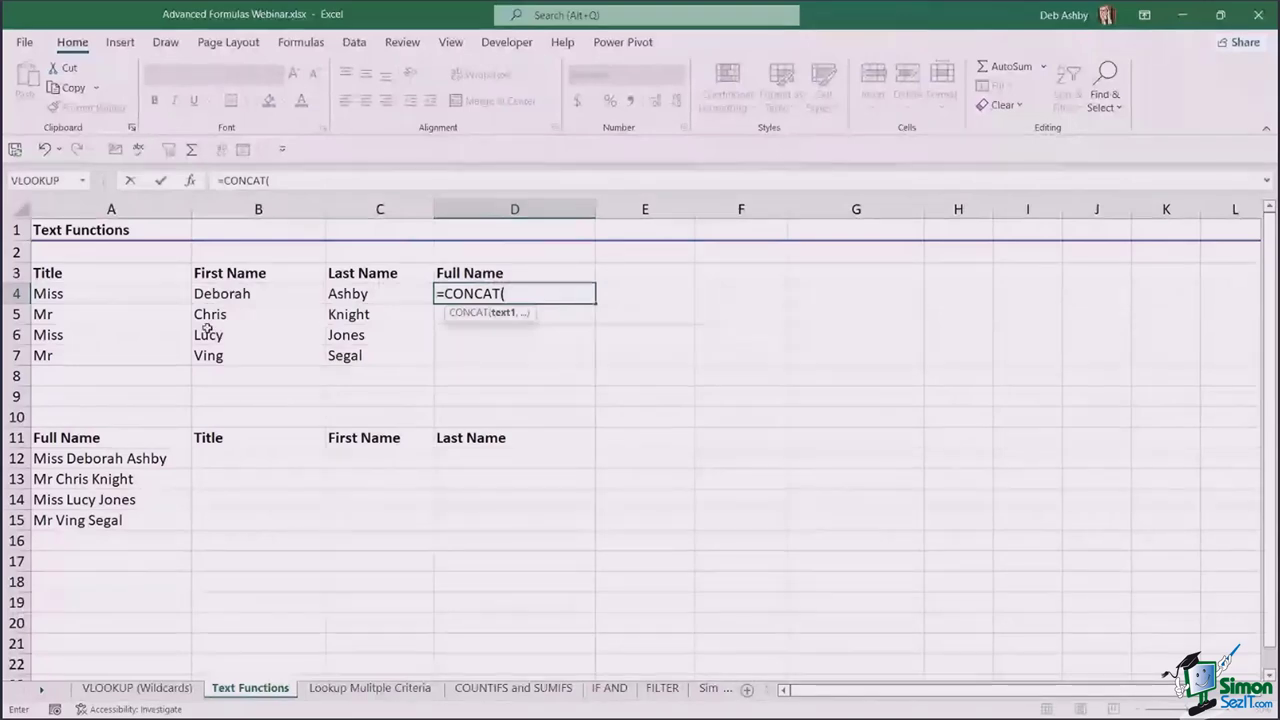
- Add A4, B4 and C4 as CONCAT arguments separated by " " spaces
left_click(154, 298)
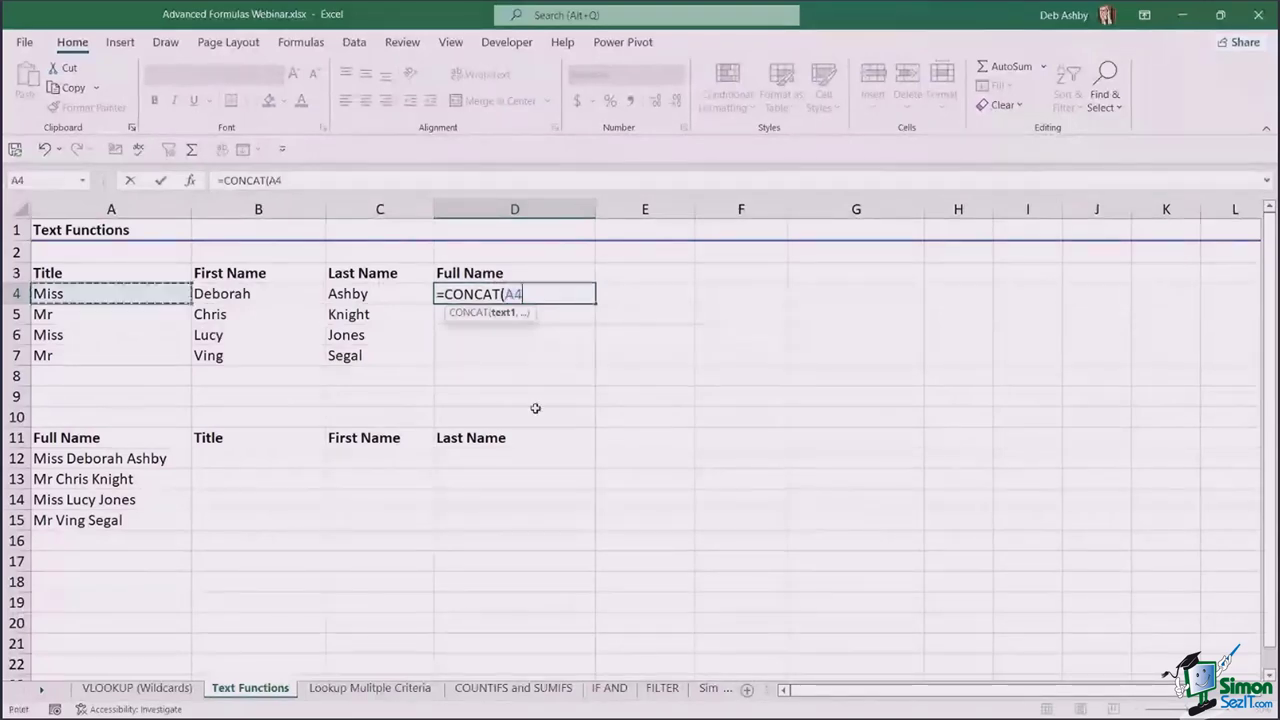
type(",")
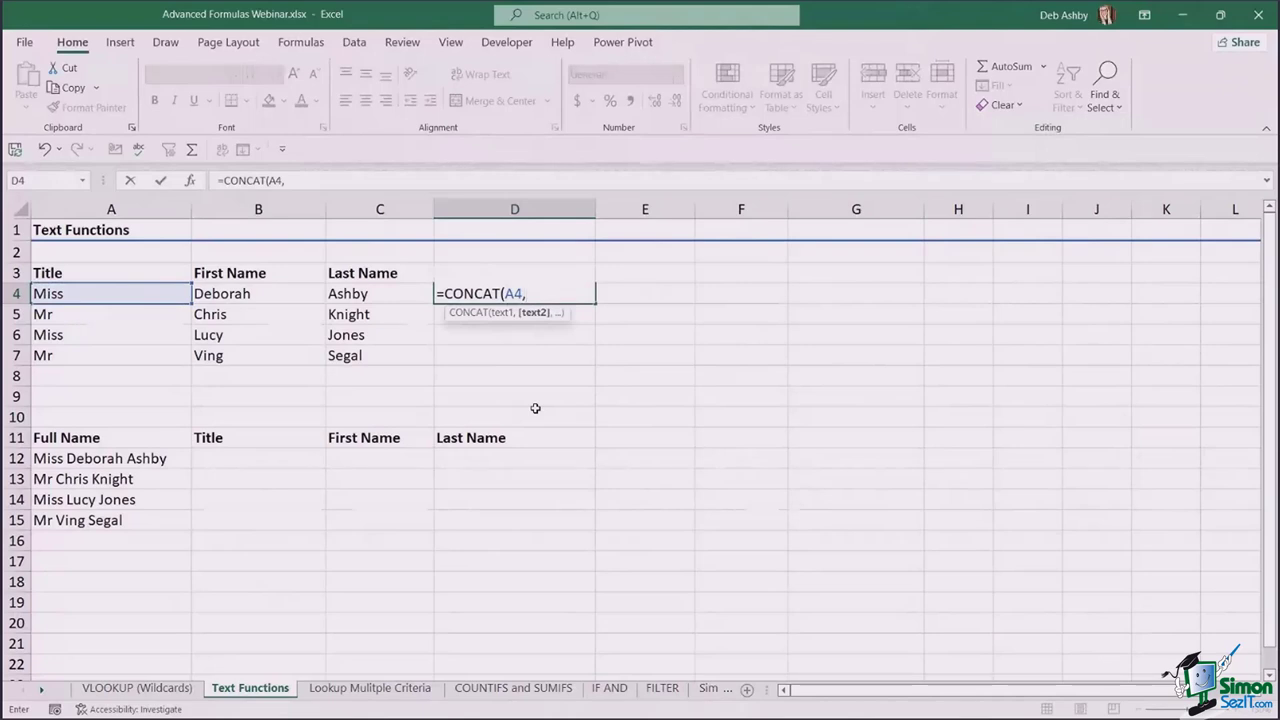
type("\" \",")
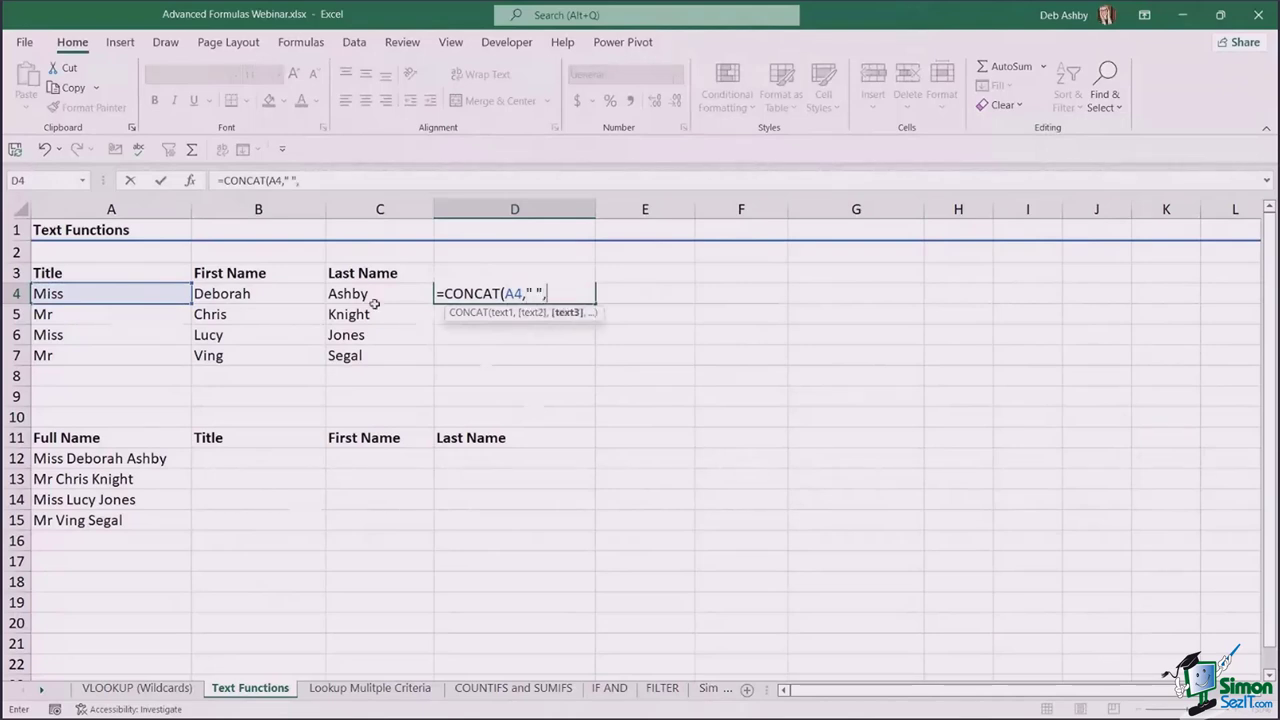
left_click(303, 294)
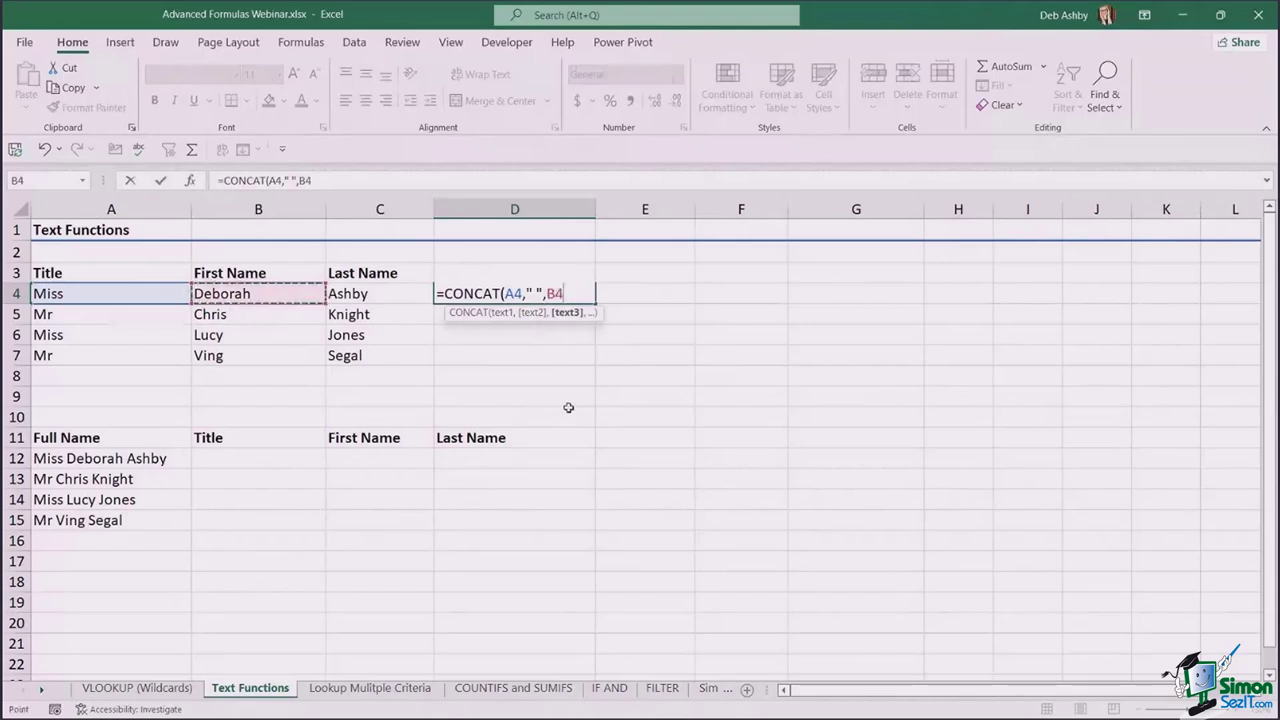
type(",\"")
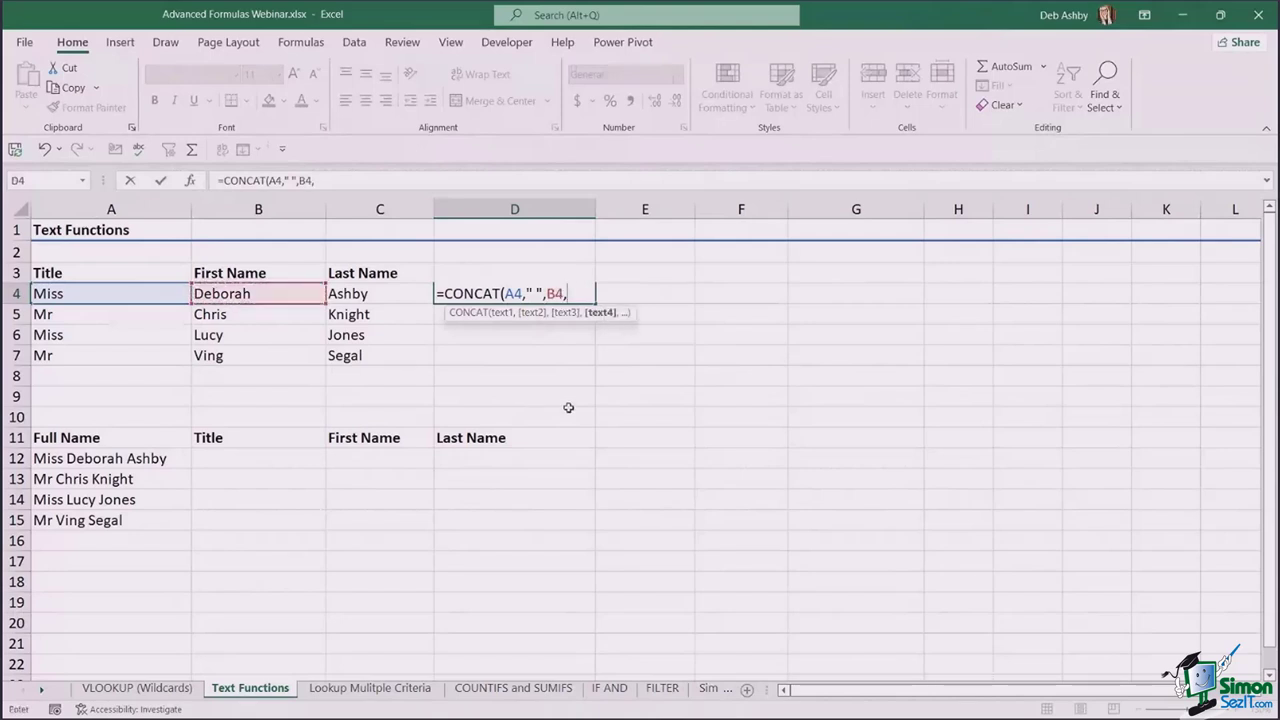
type(",")
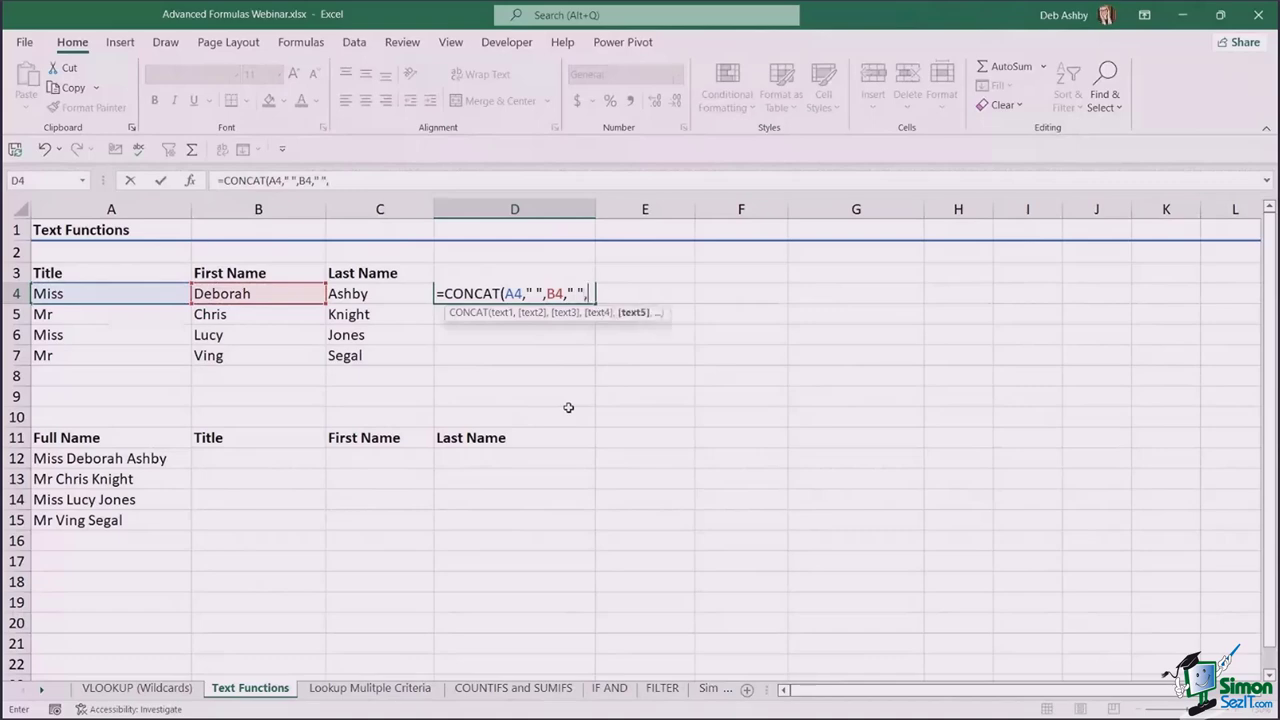
left_click(403, 292)
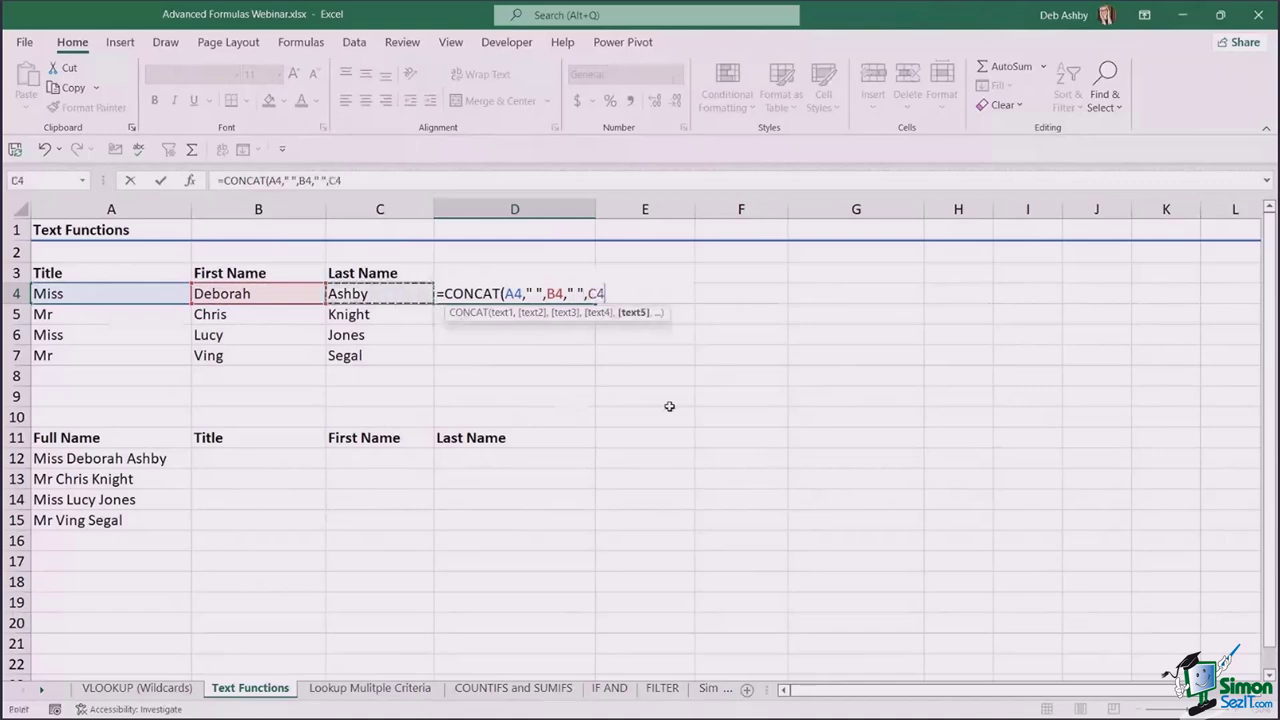
- Commit the CONCAT formula, fill it down to D7, and select D4:D7
type(")")
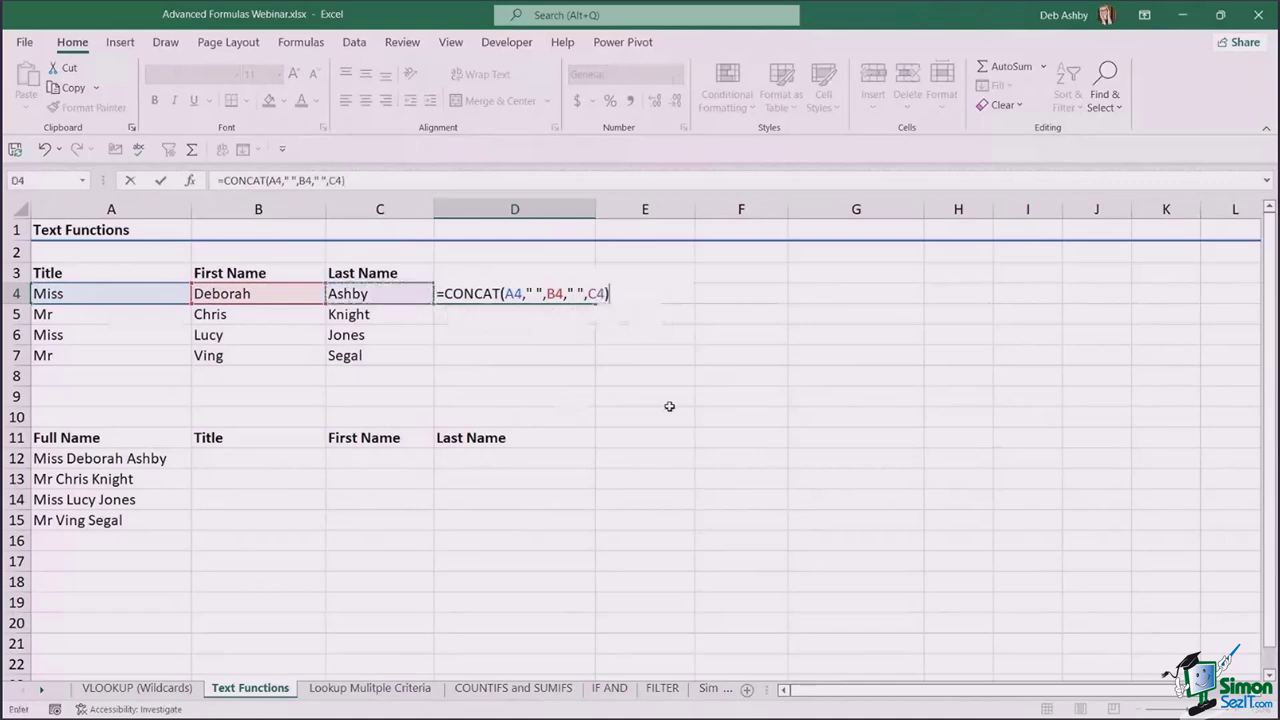
key("Return")
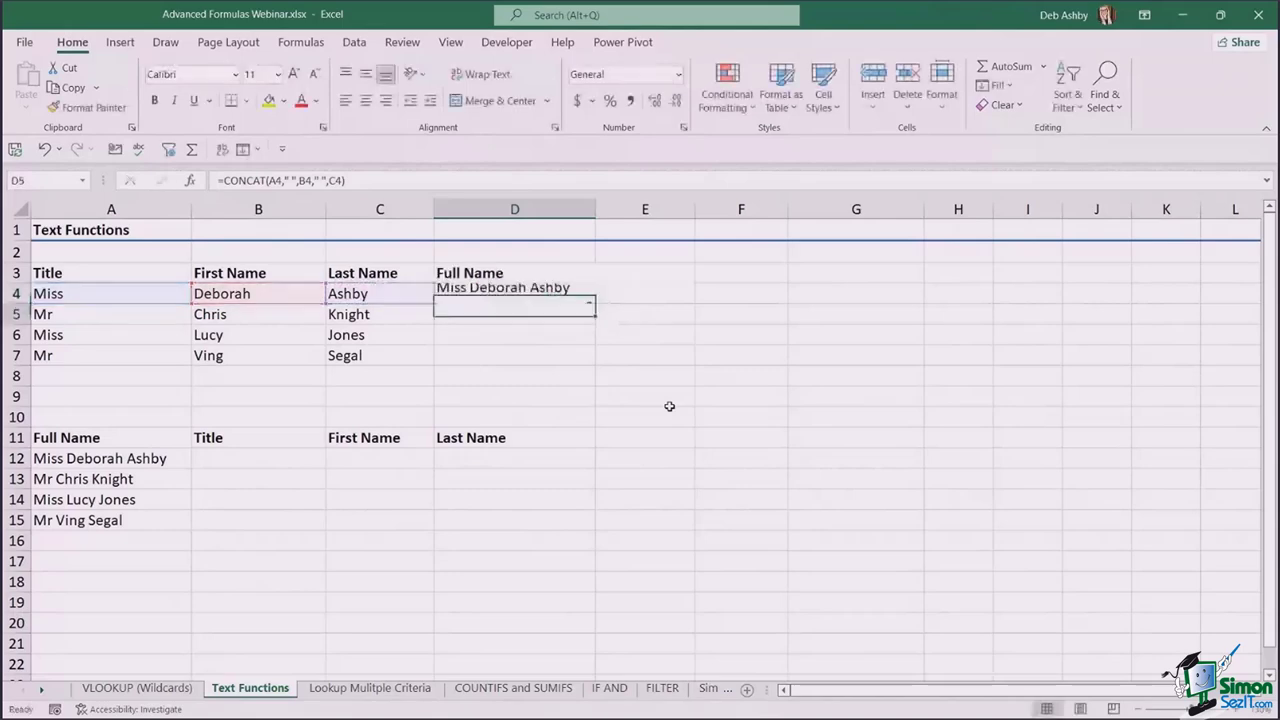
left_click(565, 295)
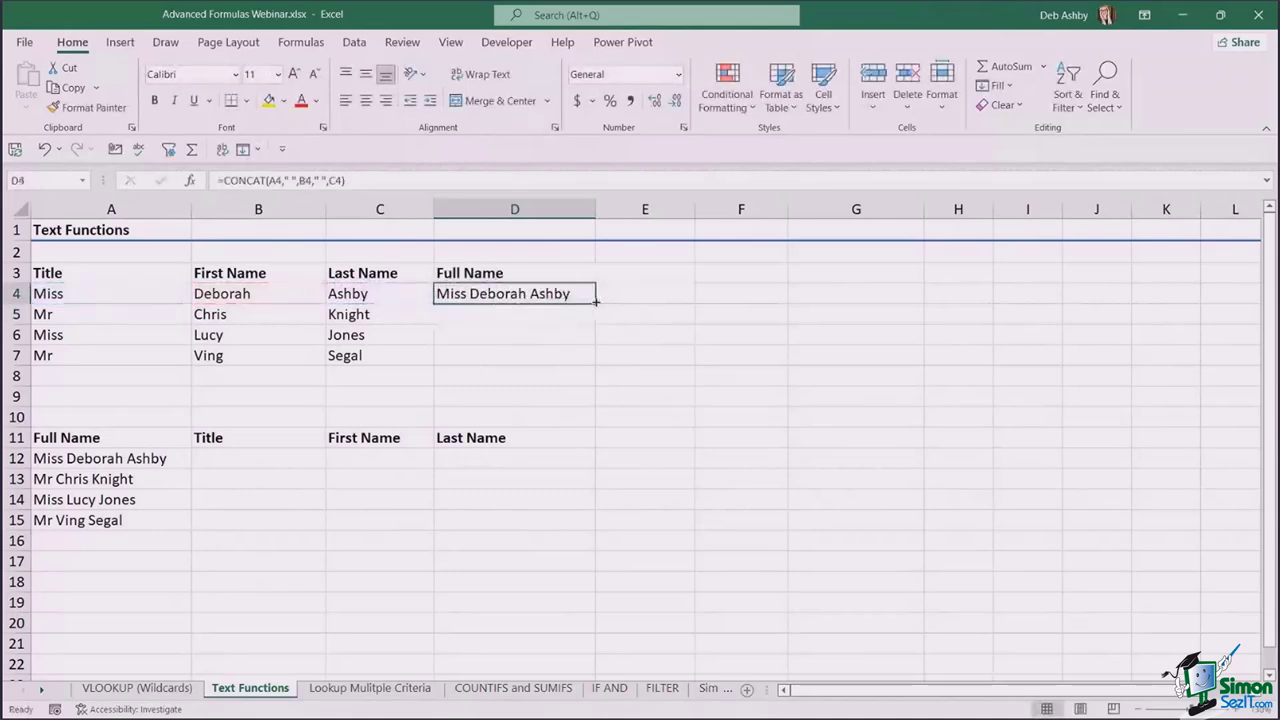
double_click(596, 305)
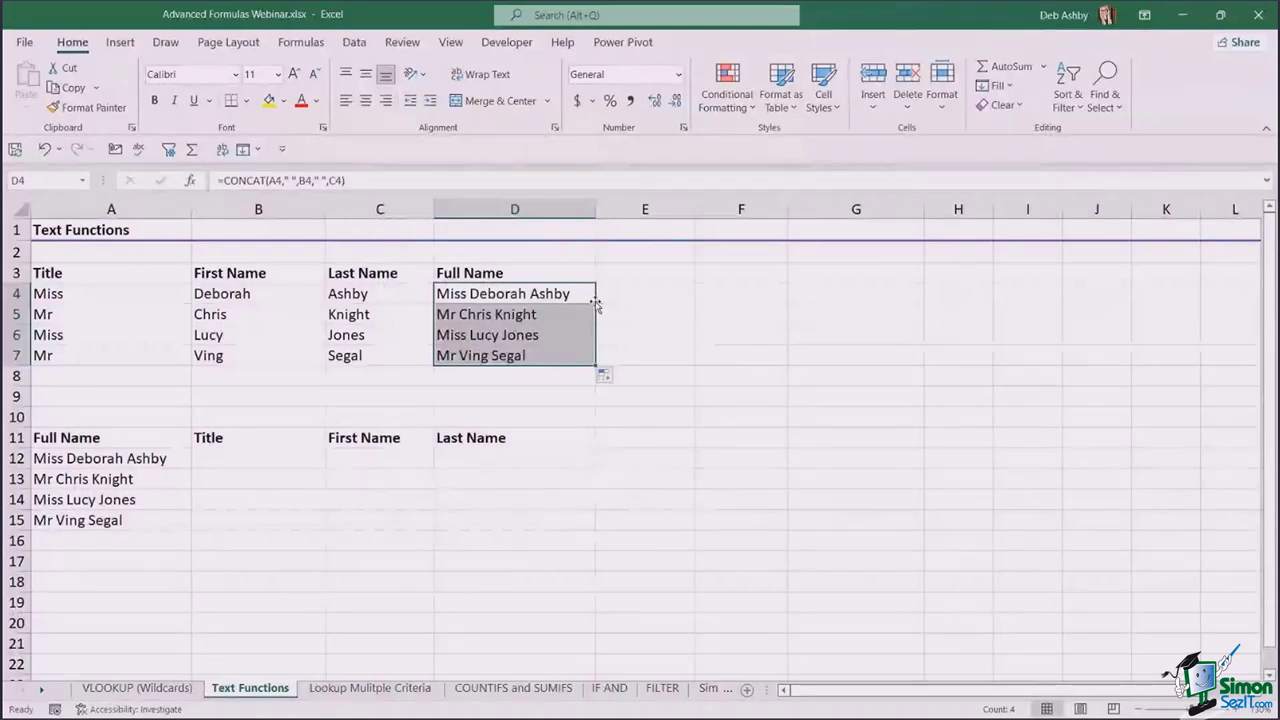
left_click(668, 318)
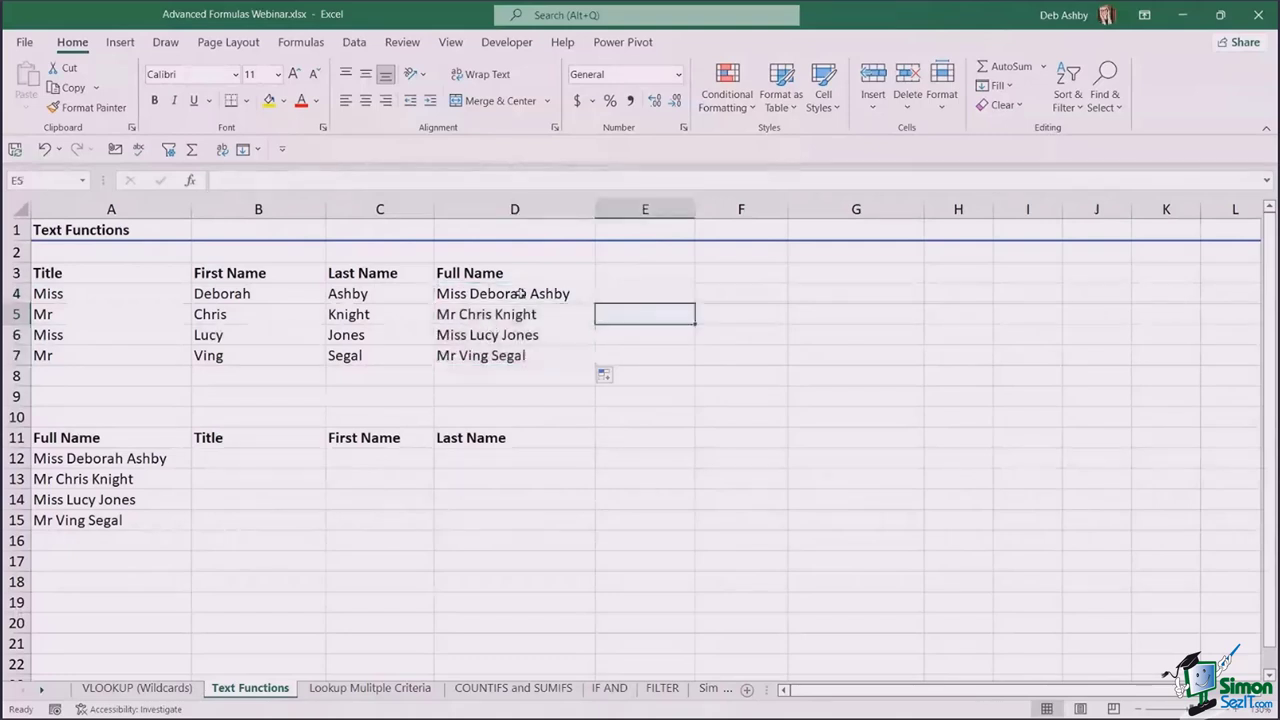
left_click_drag(520, 293, 524, 355)
key("Delete")
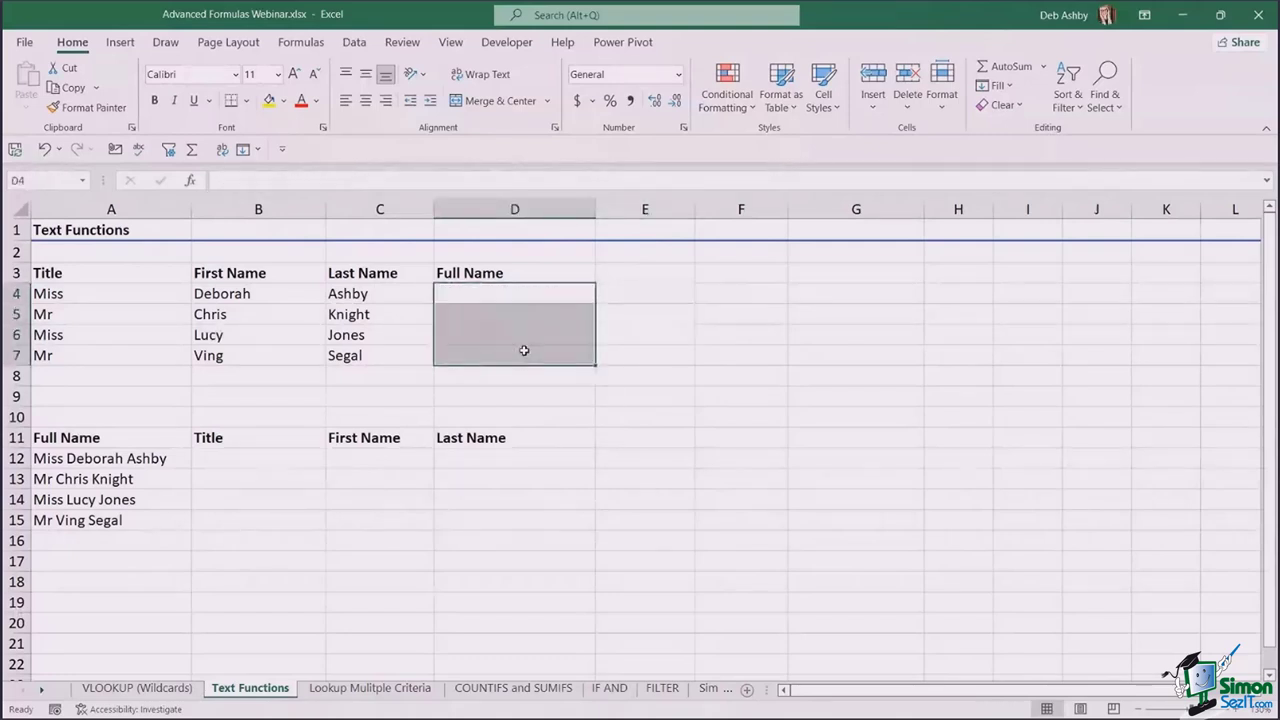
left_click(704, 342)
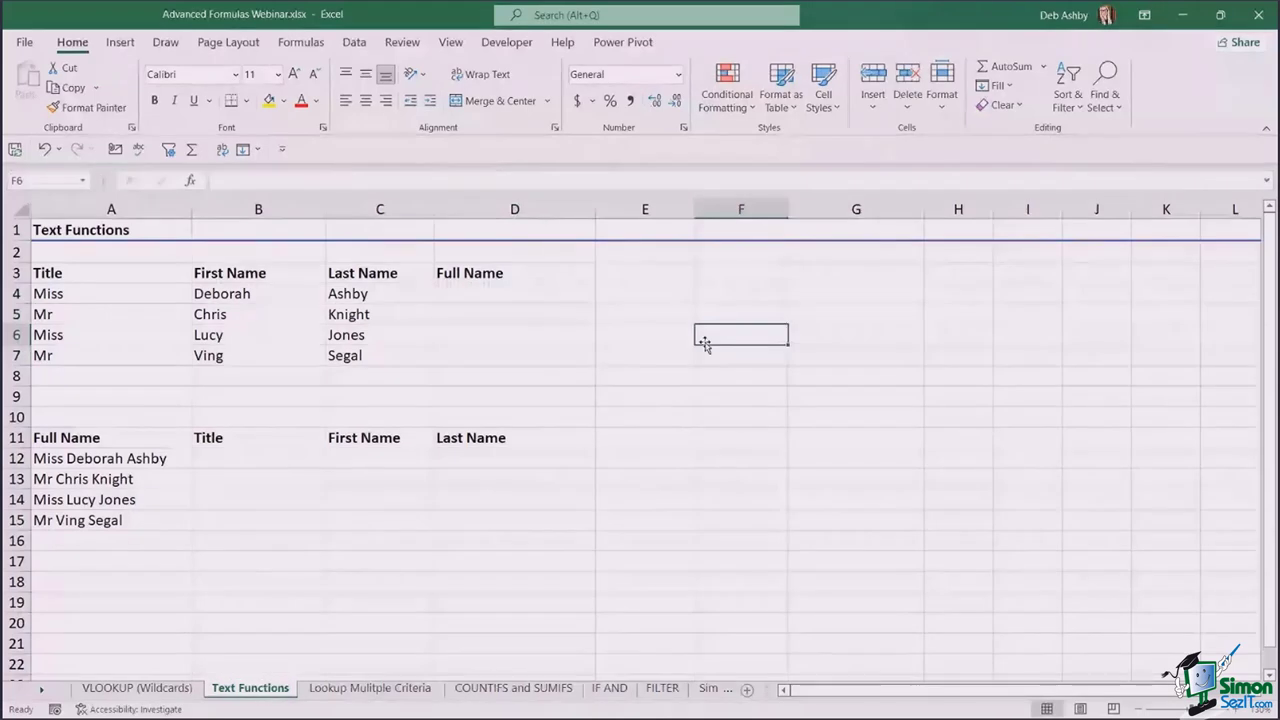
left_click(508, 297)
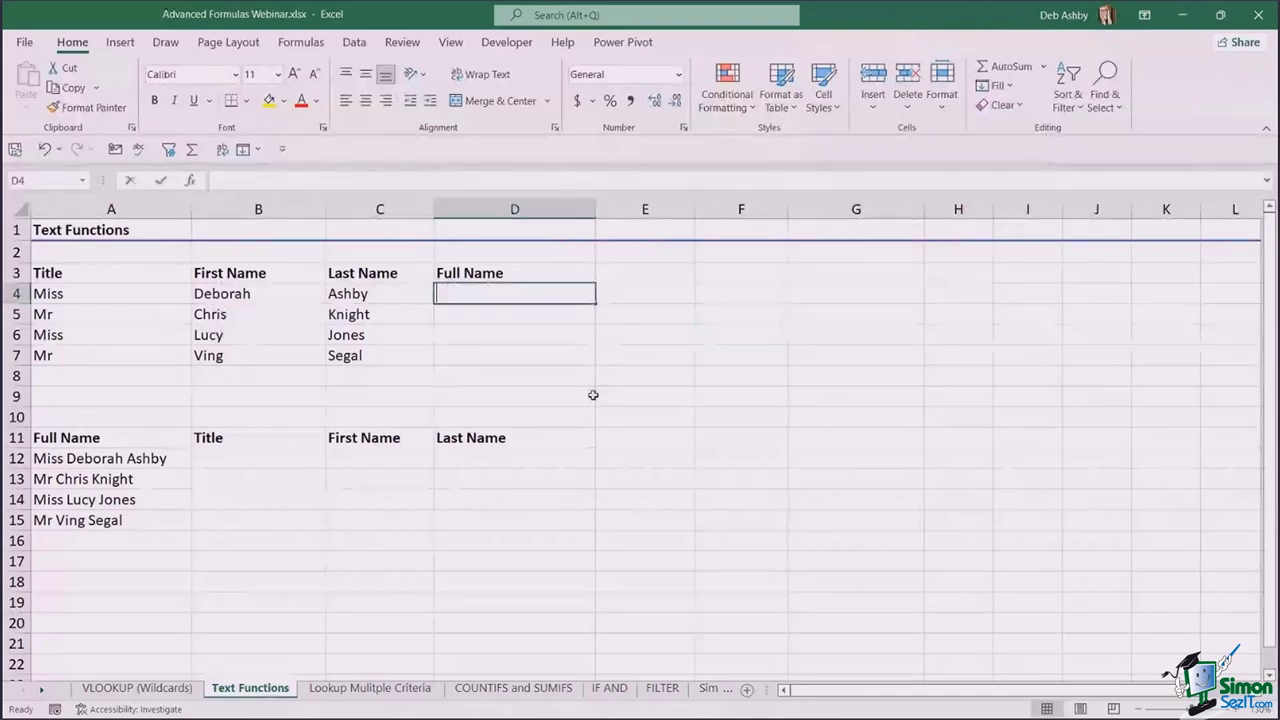
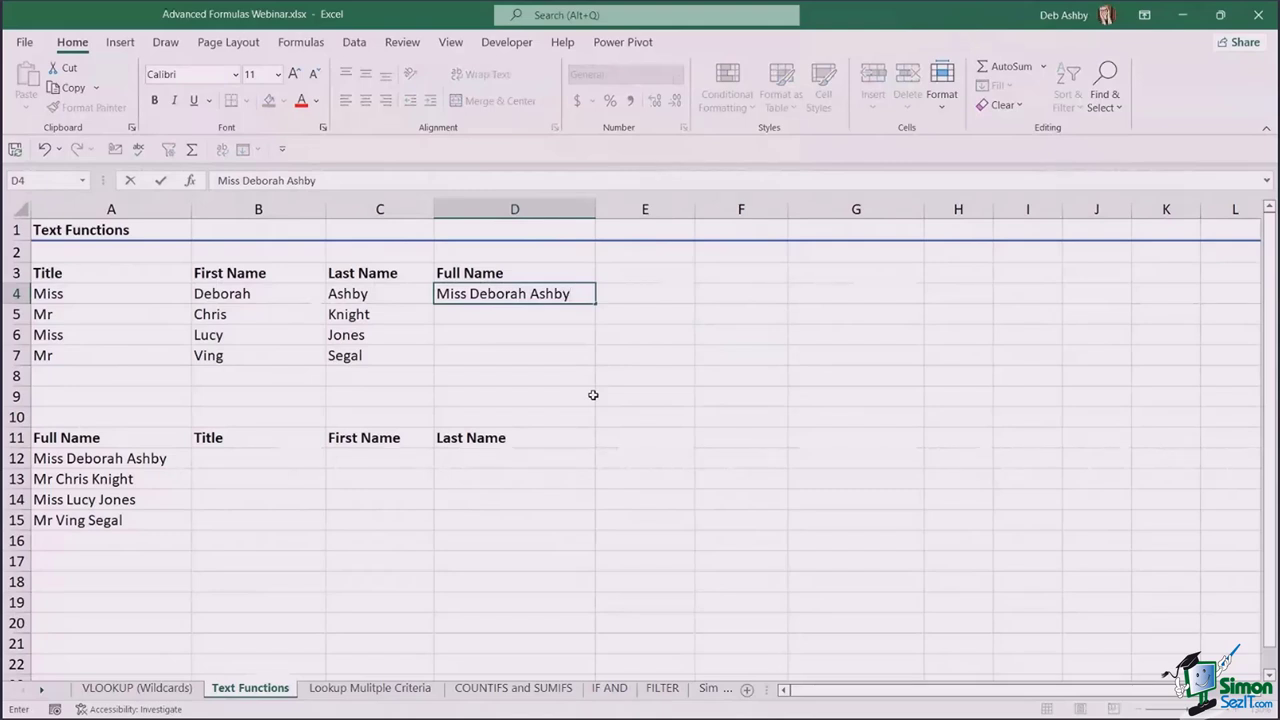
key("ctrl+Return")
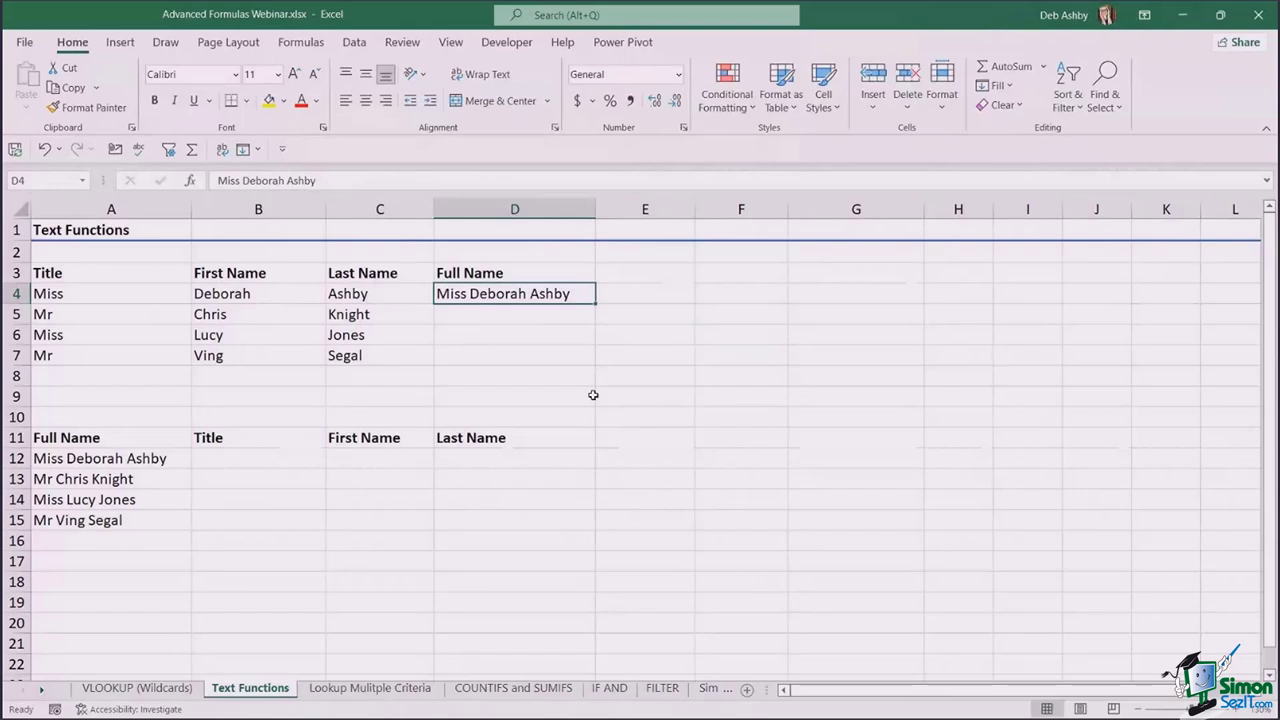
key("Down")
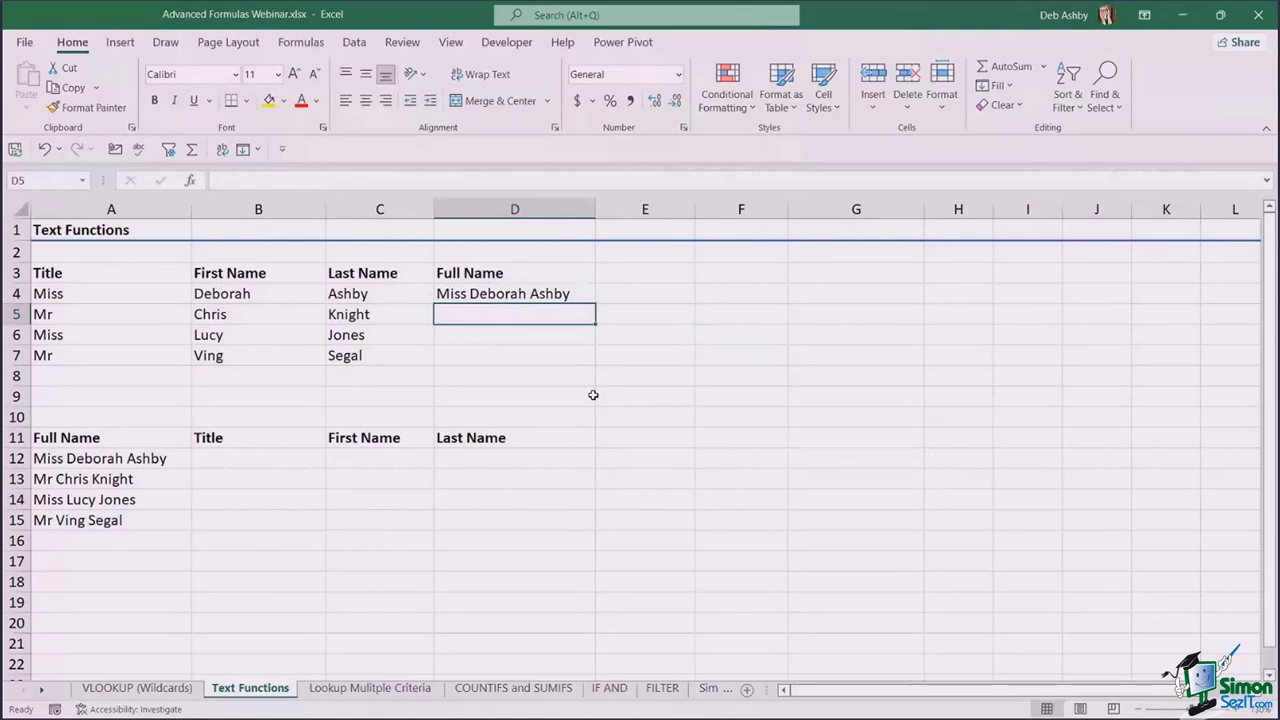
key("Up")
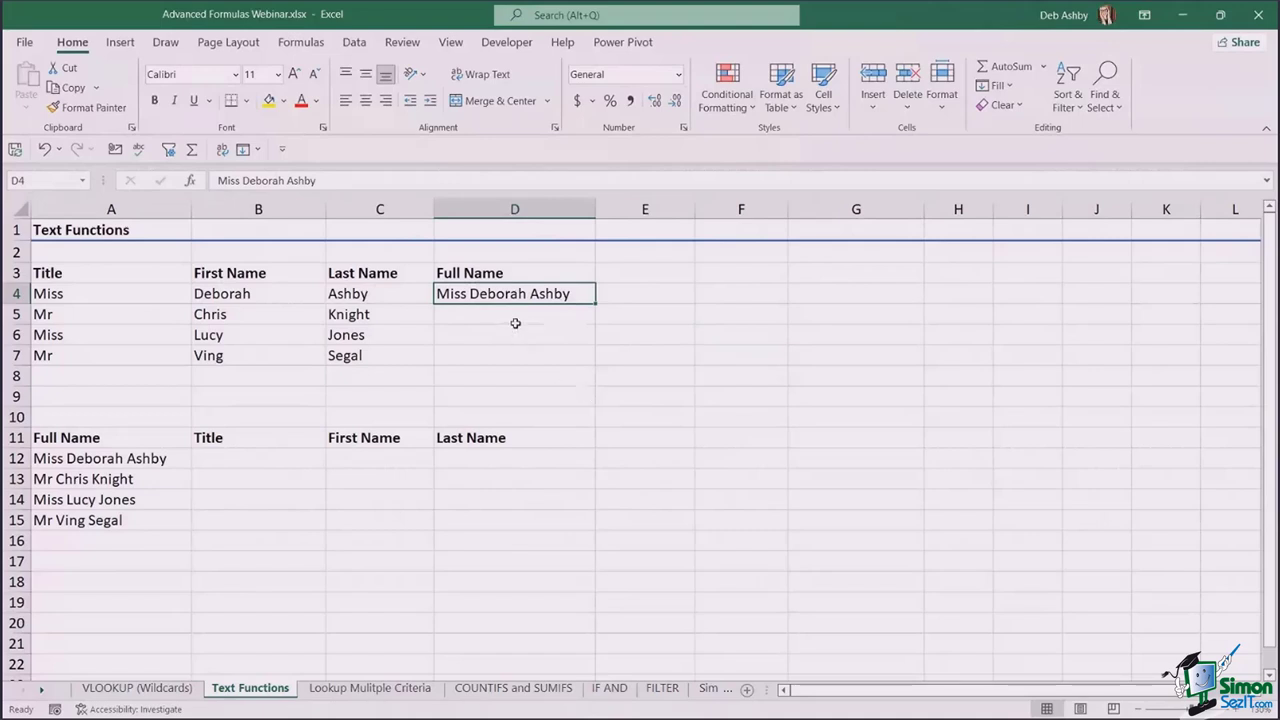
left_click(354, 42)
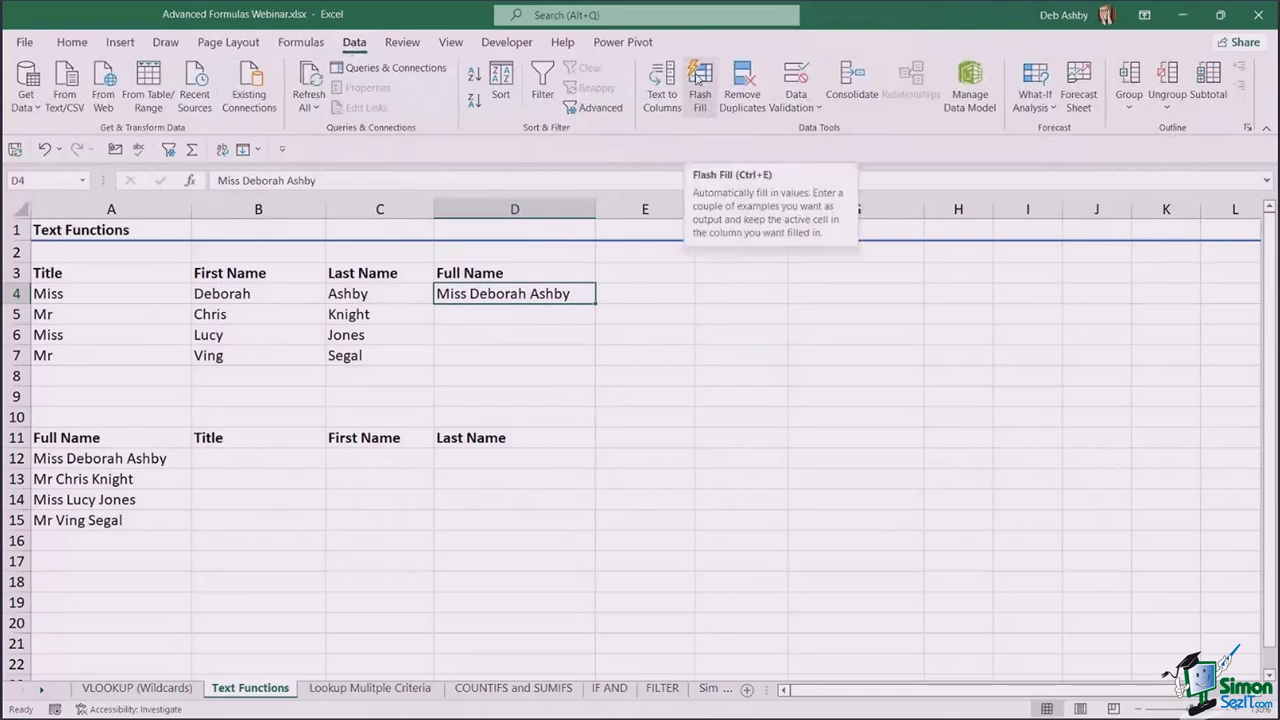
left_click(697, 79)
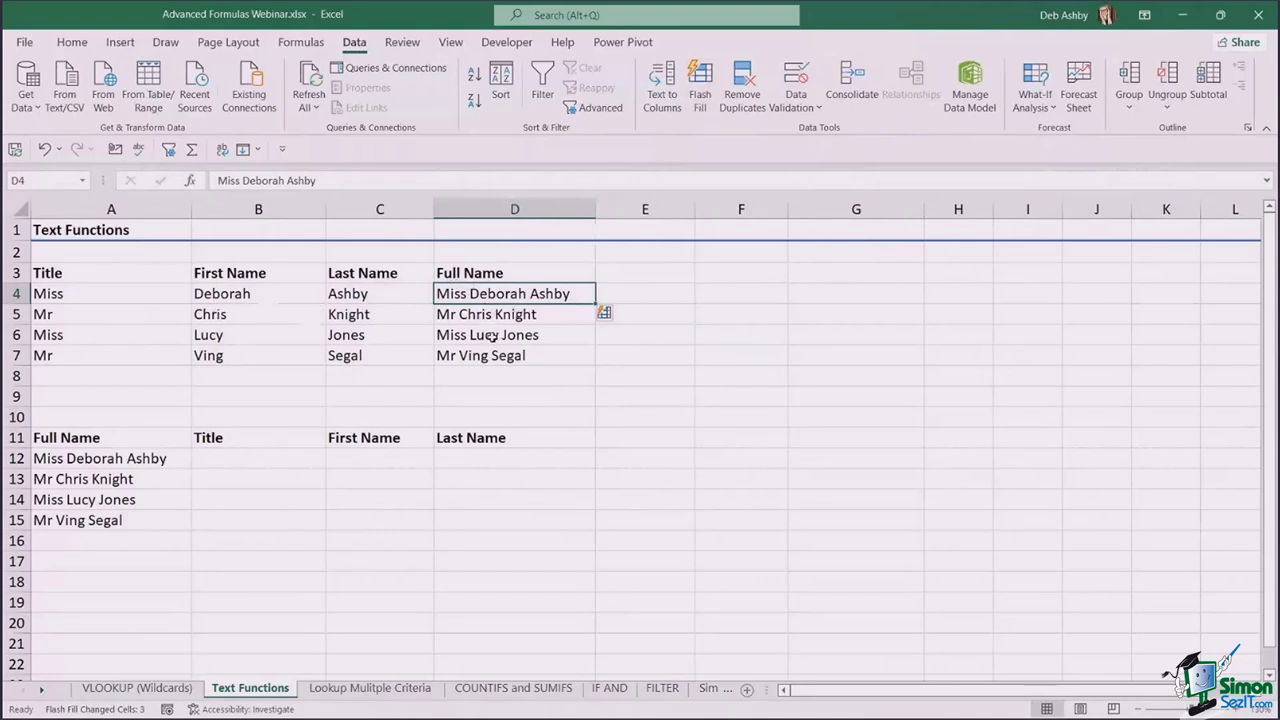
left_click_drag(490, 296, 492, 368)
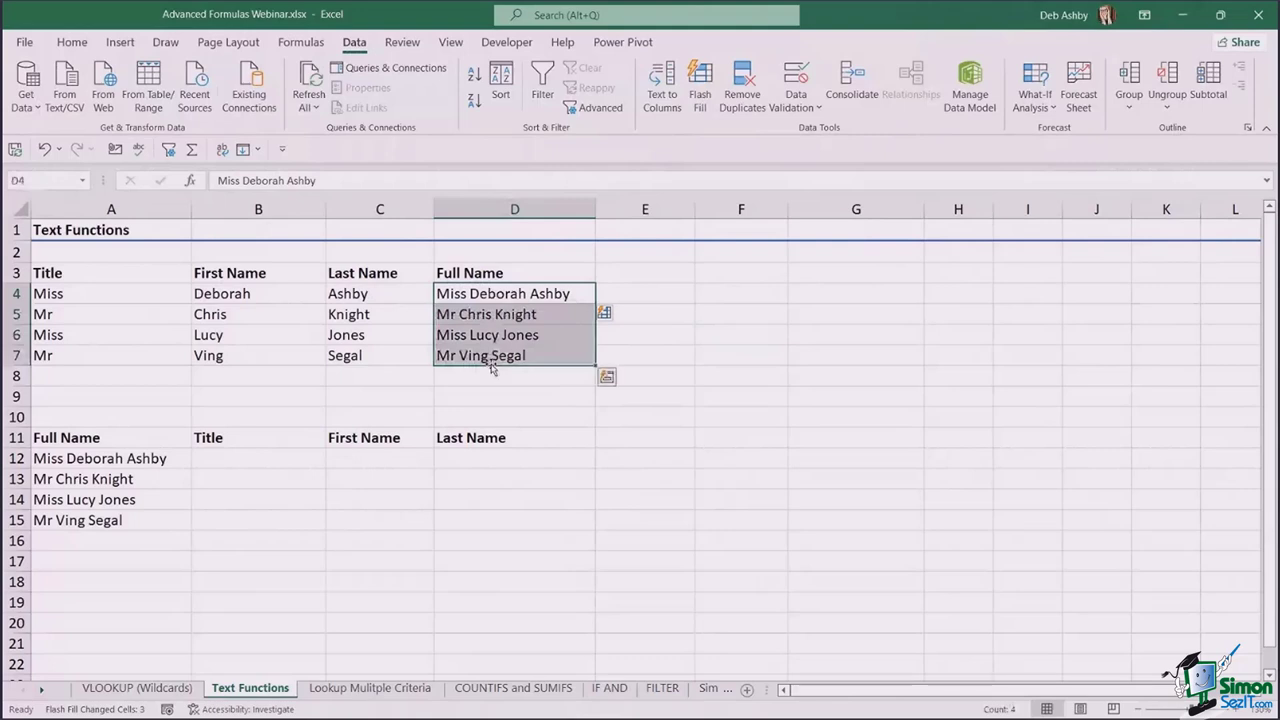
key("Delete")
left_click(480, 271)
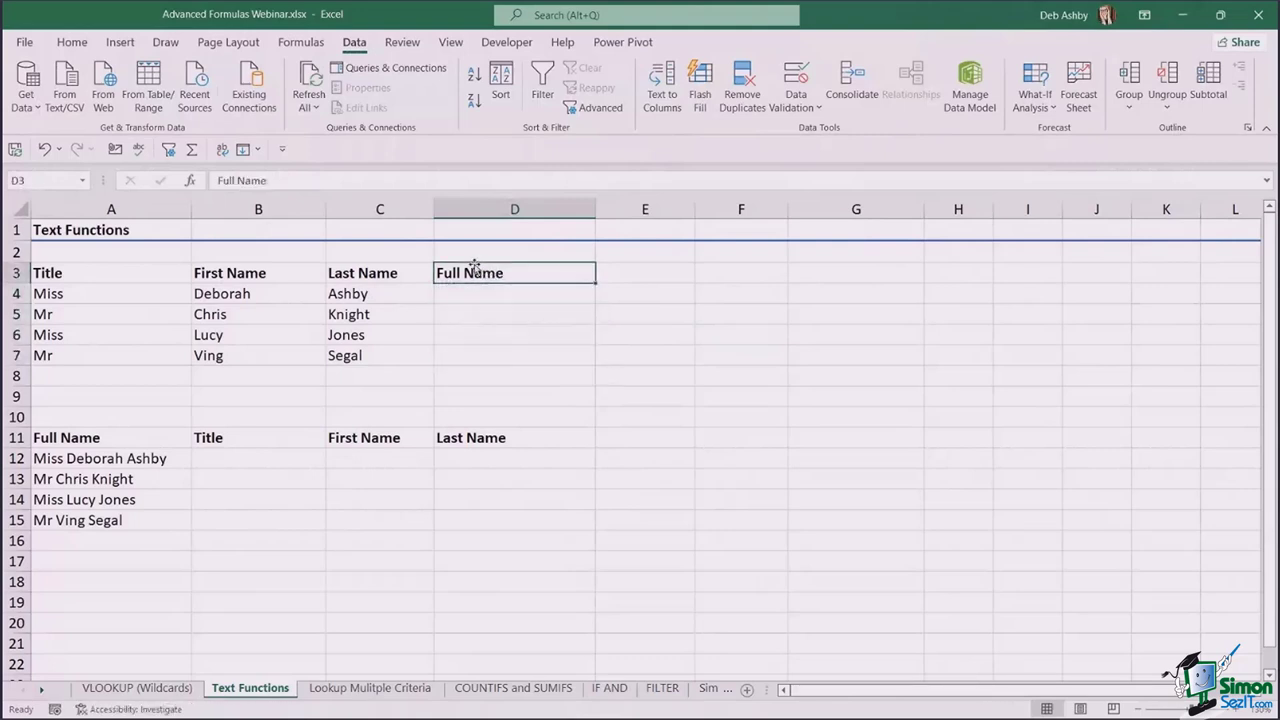
- Move the Full Name heading to E3, enter an example full name in E4, and try Flash Fill
left_click_drag(474, 265, 640, 272)
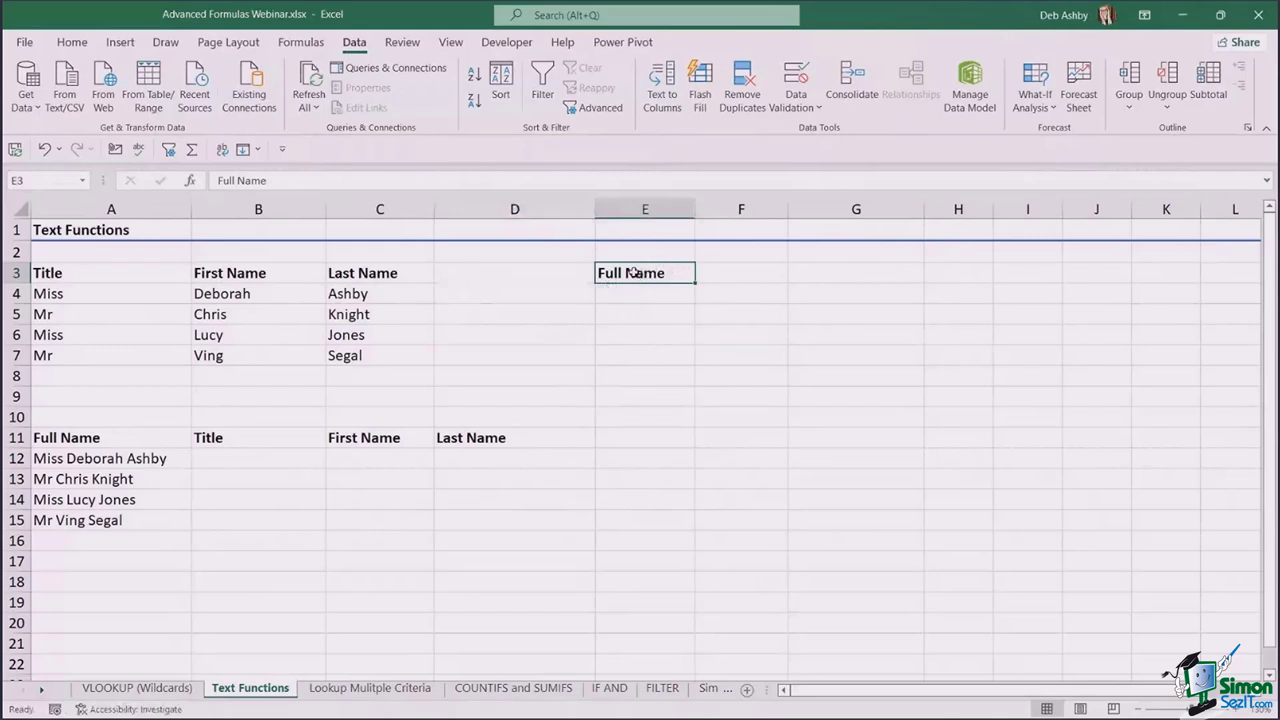
left_click(631, 294)
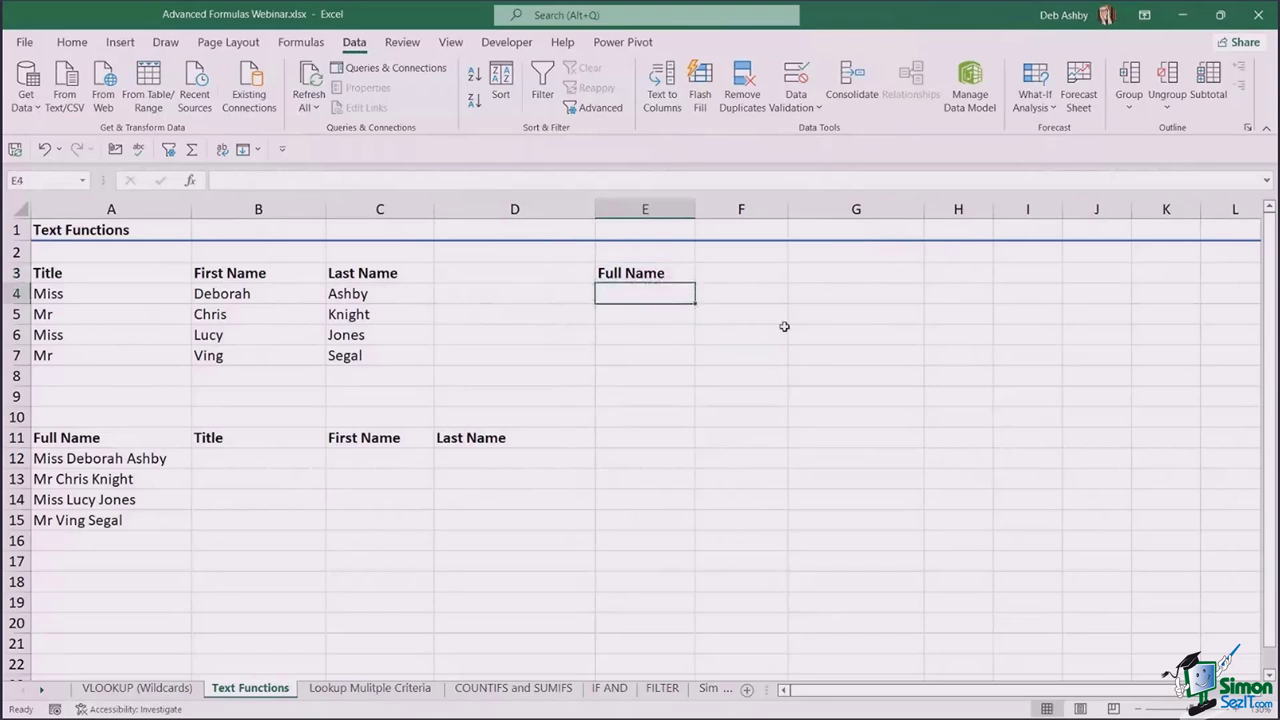
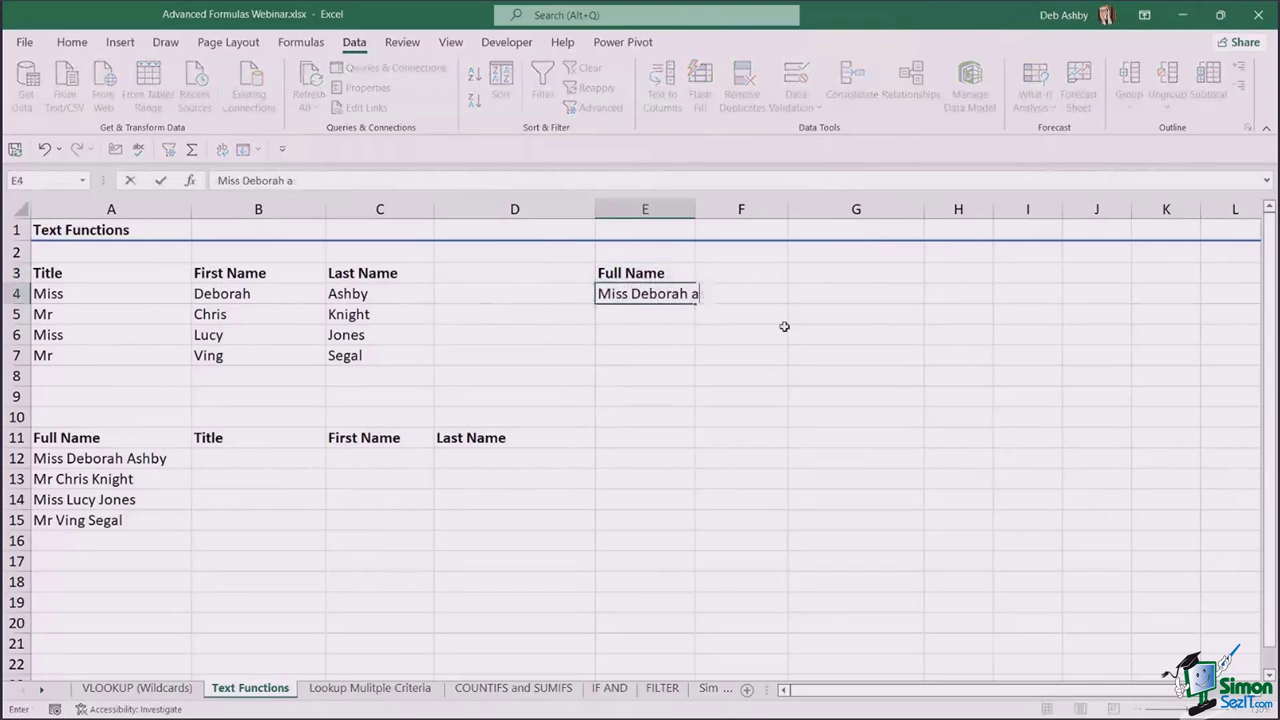
key("ctrl+Return")
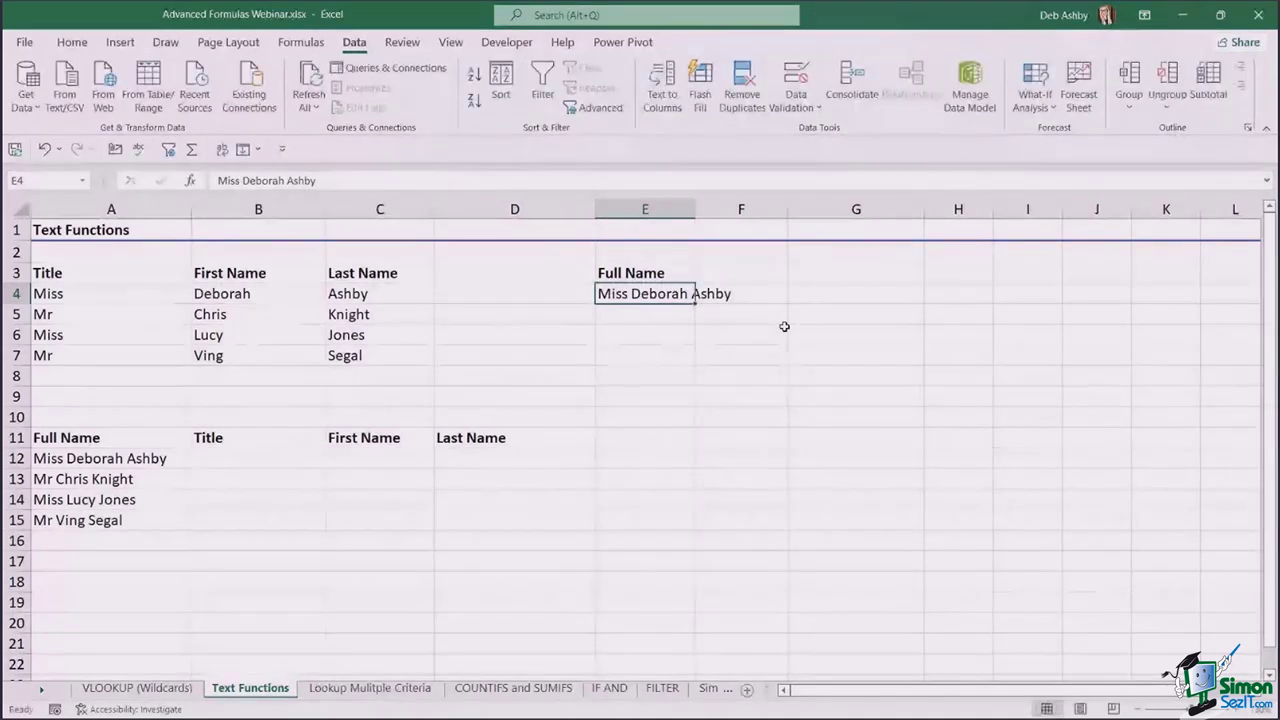
left_click(701, 86)
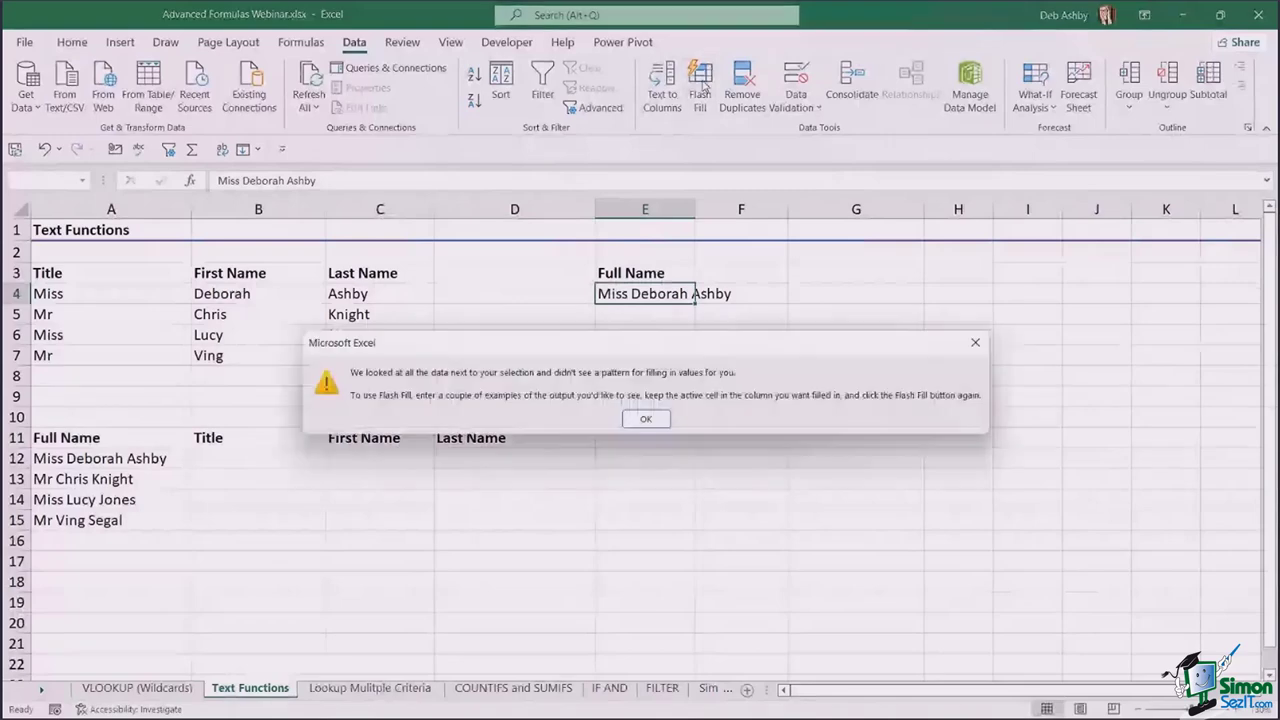
left_click(646, 419)
- Clear the heading and example name in E3:E4
left_click(515, 274)
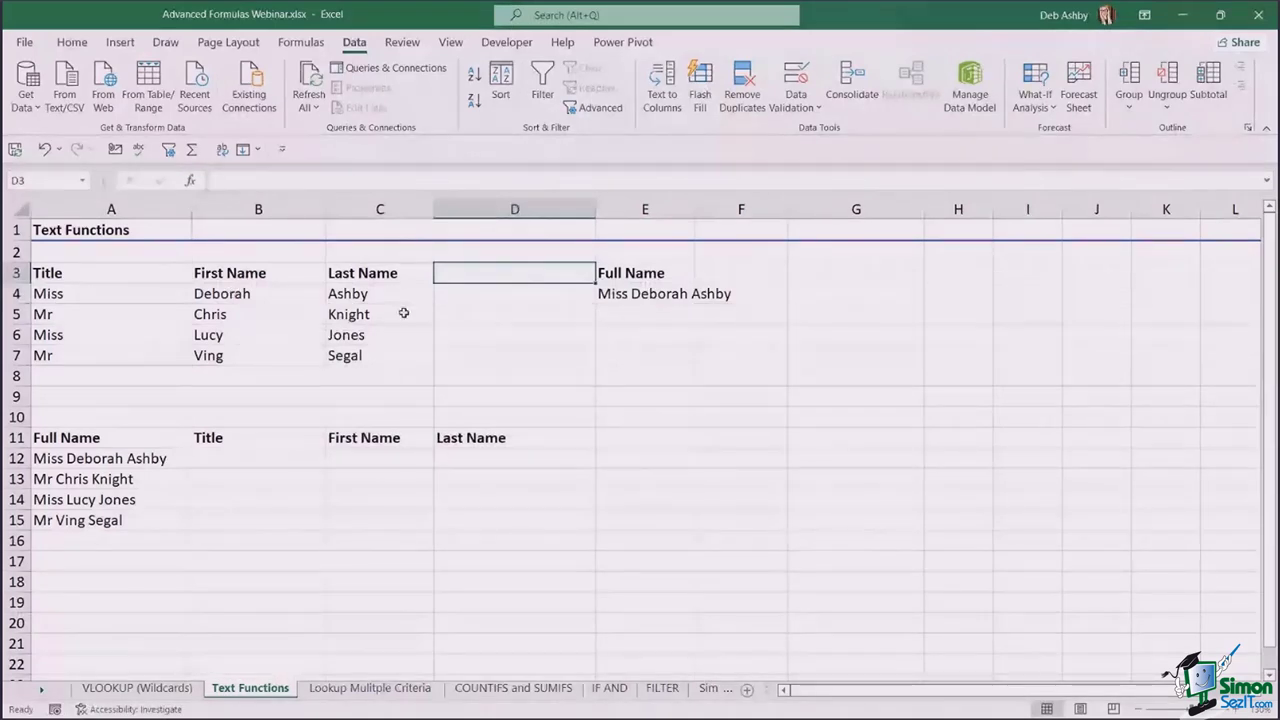
left_click(634, 272)
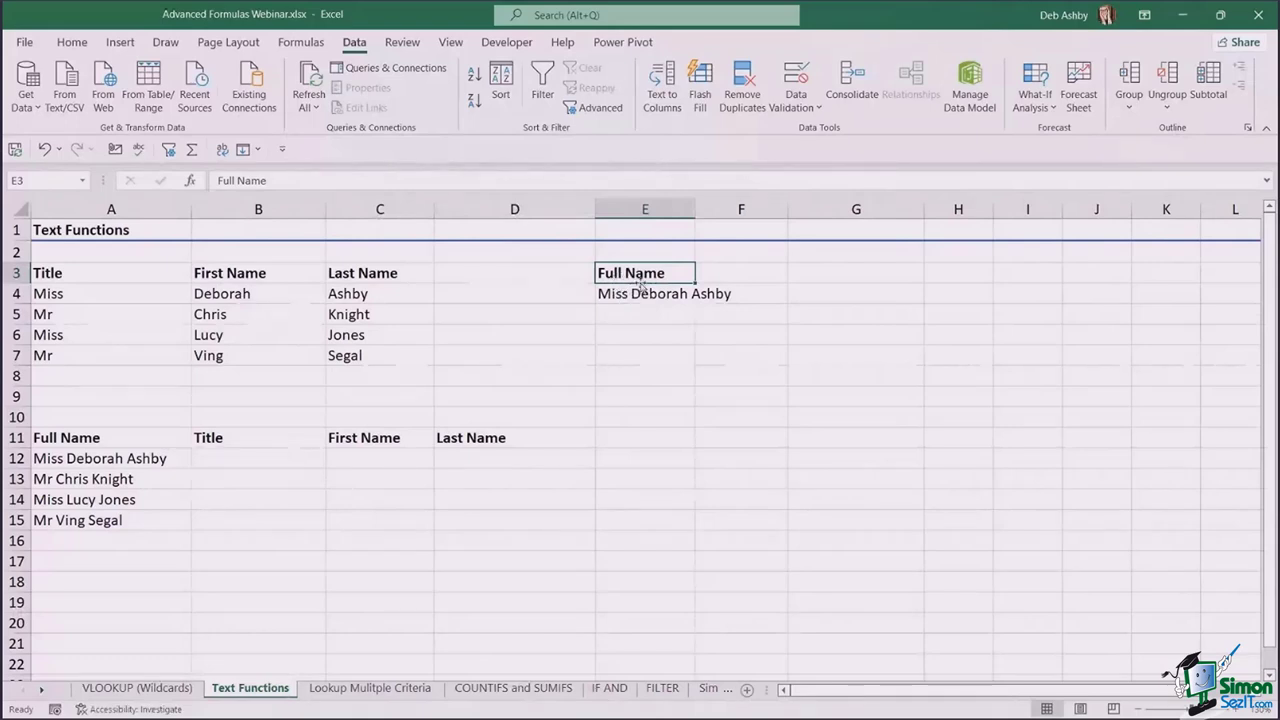
left_click_drag(629, 272, 629, 292)
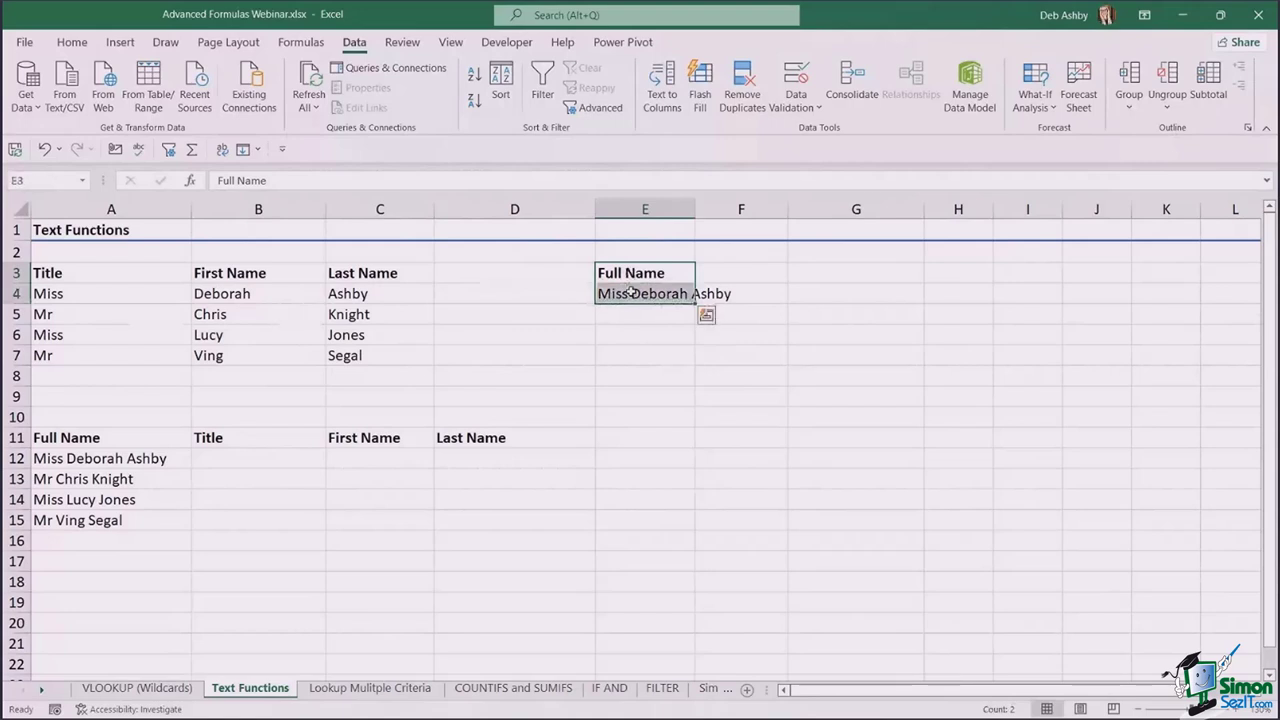
key("Delete")
left_click(623, 375)
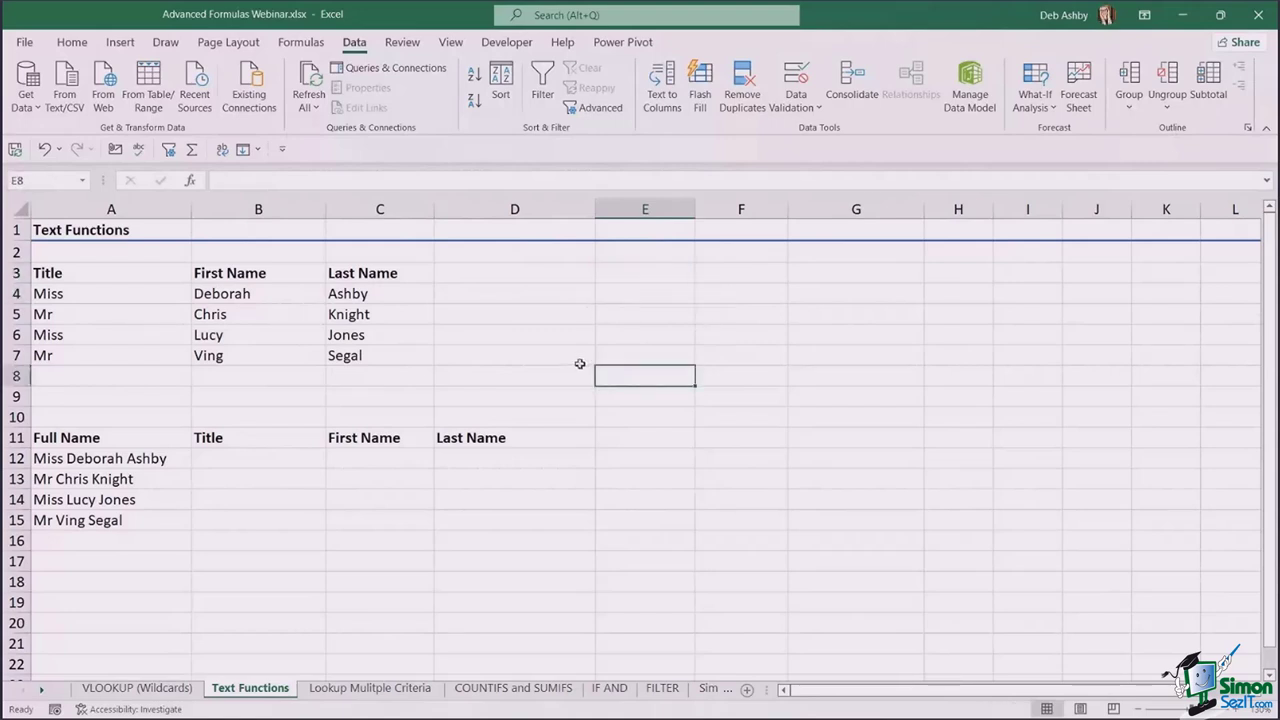
- Scroll to the lower Full Name table and select B12, the Title cell for the first name
left_click(578, 316)
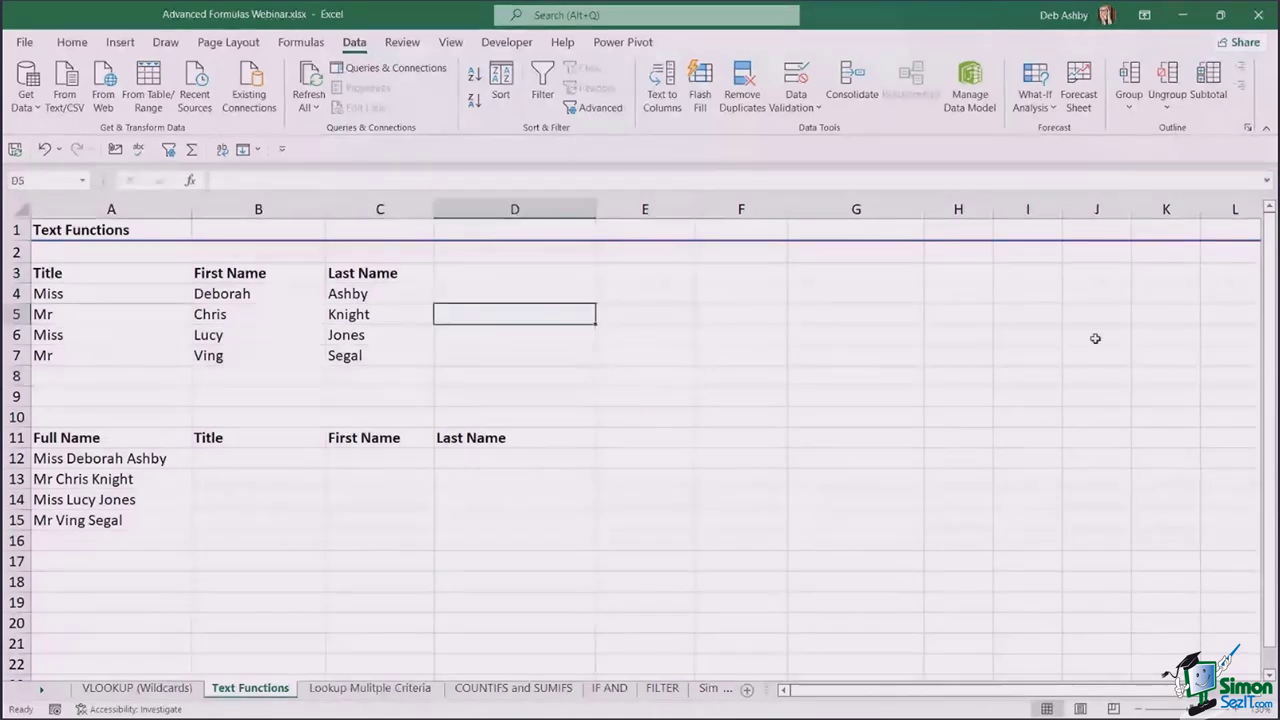
left_click(826, 349)
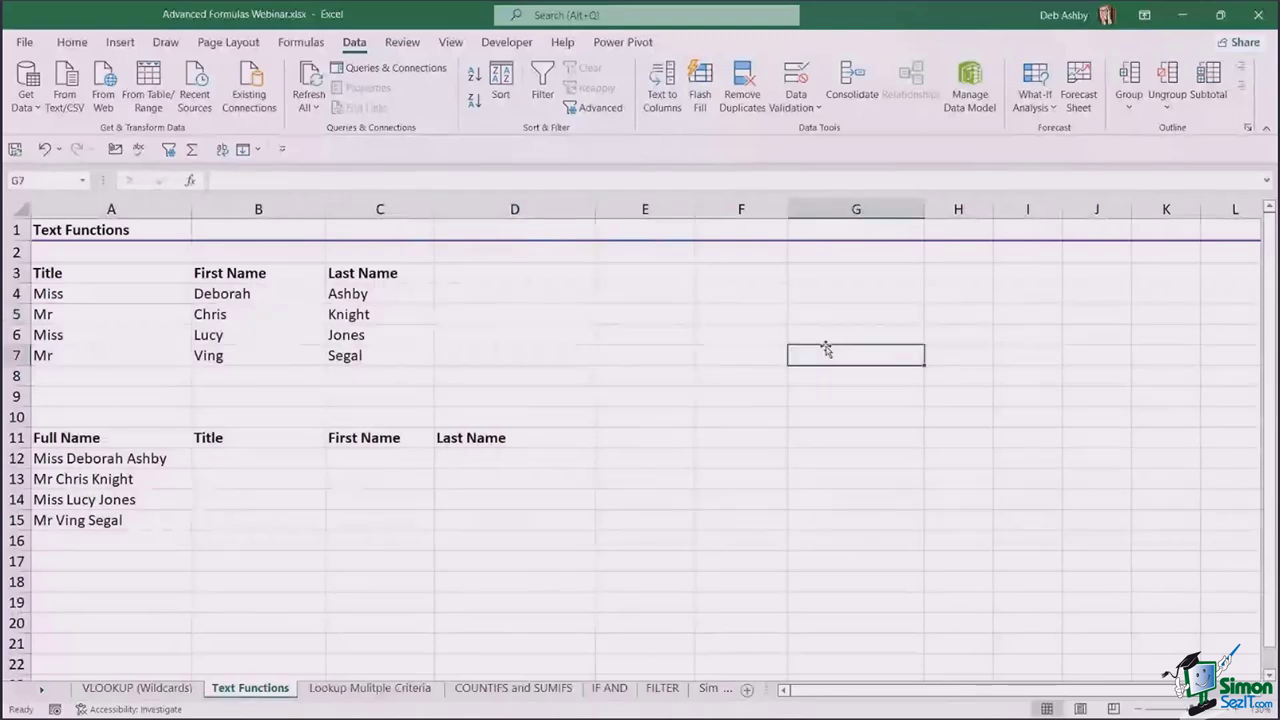
scroll(826, 349, "down", 2)
scroll(826, 349, "down", 1)
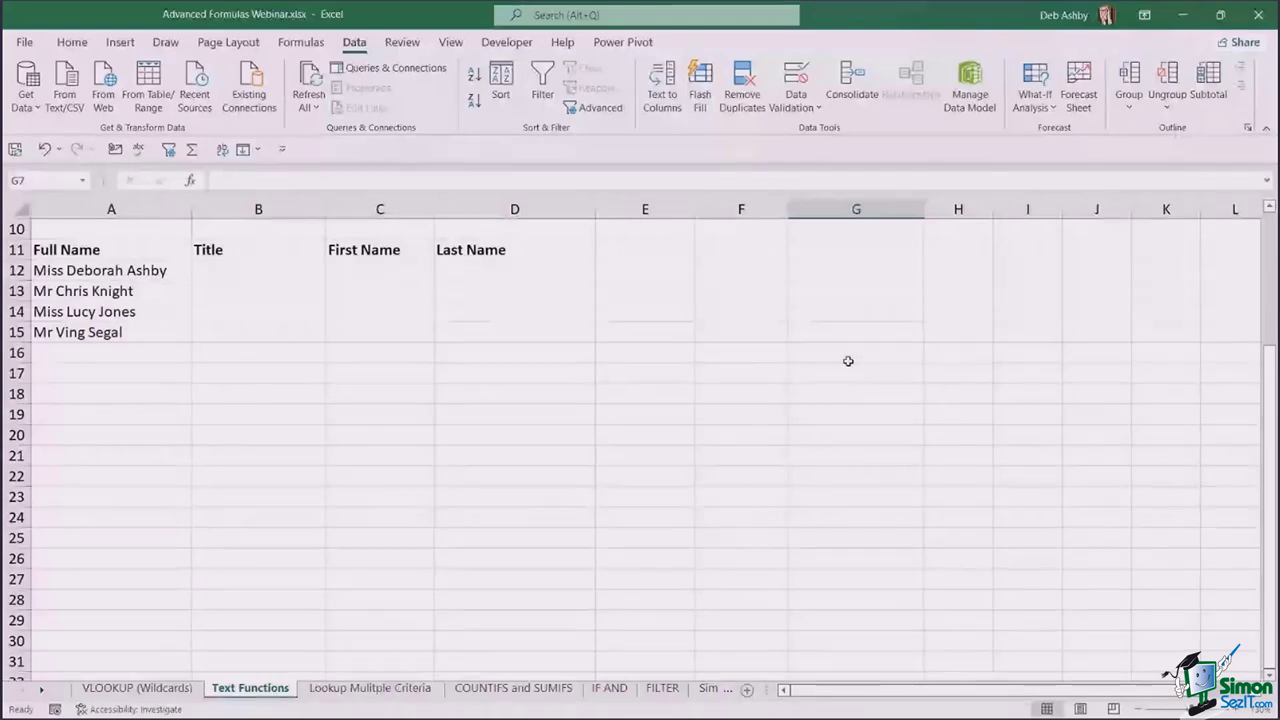
left_click(178, 270)
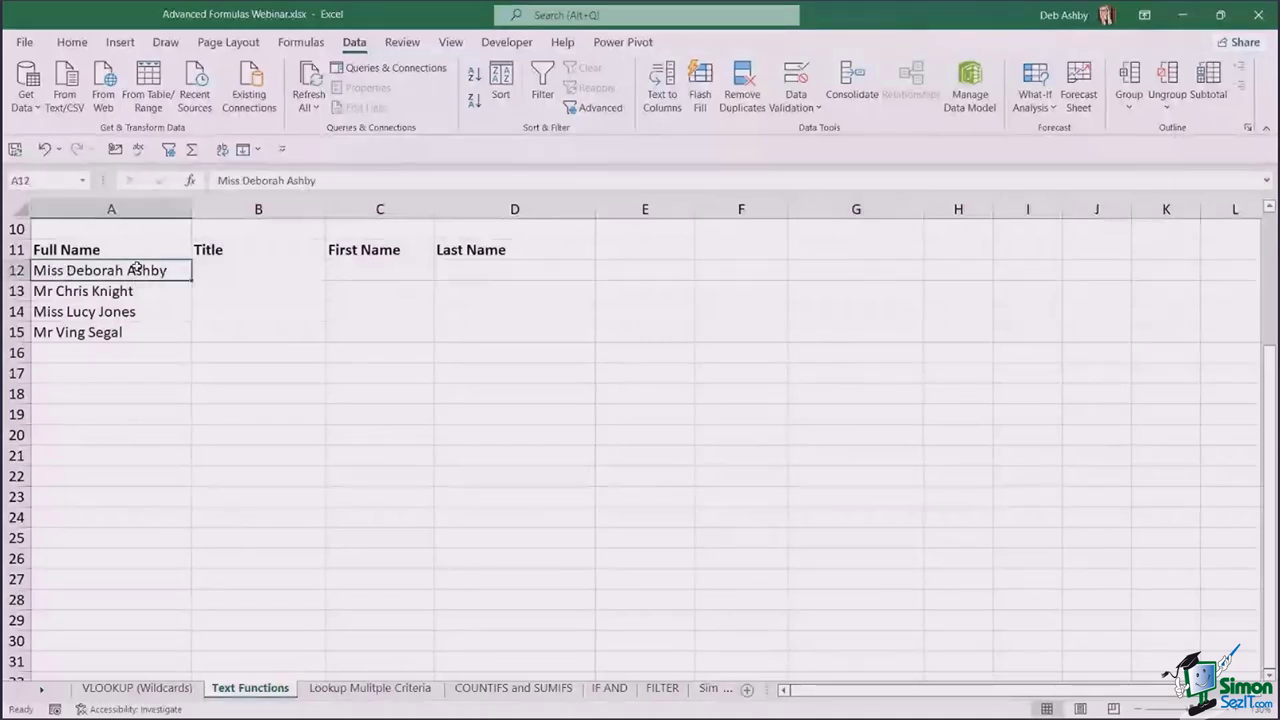
left_click(263, 266)
left_click(518, 267)
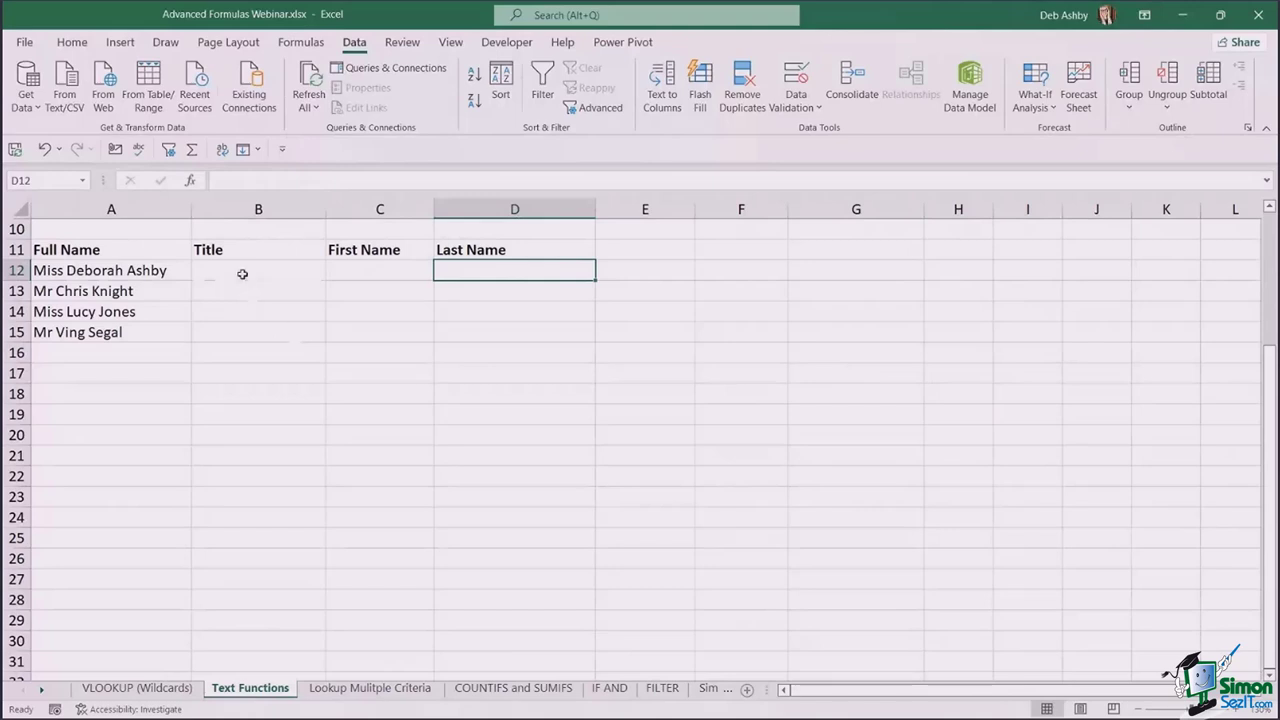
left_click(242, 273)
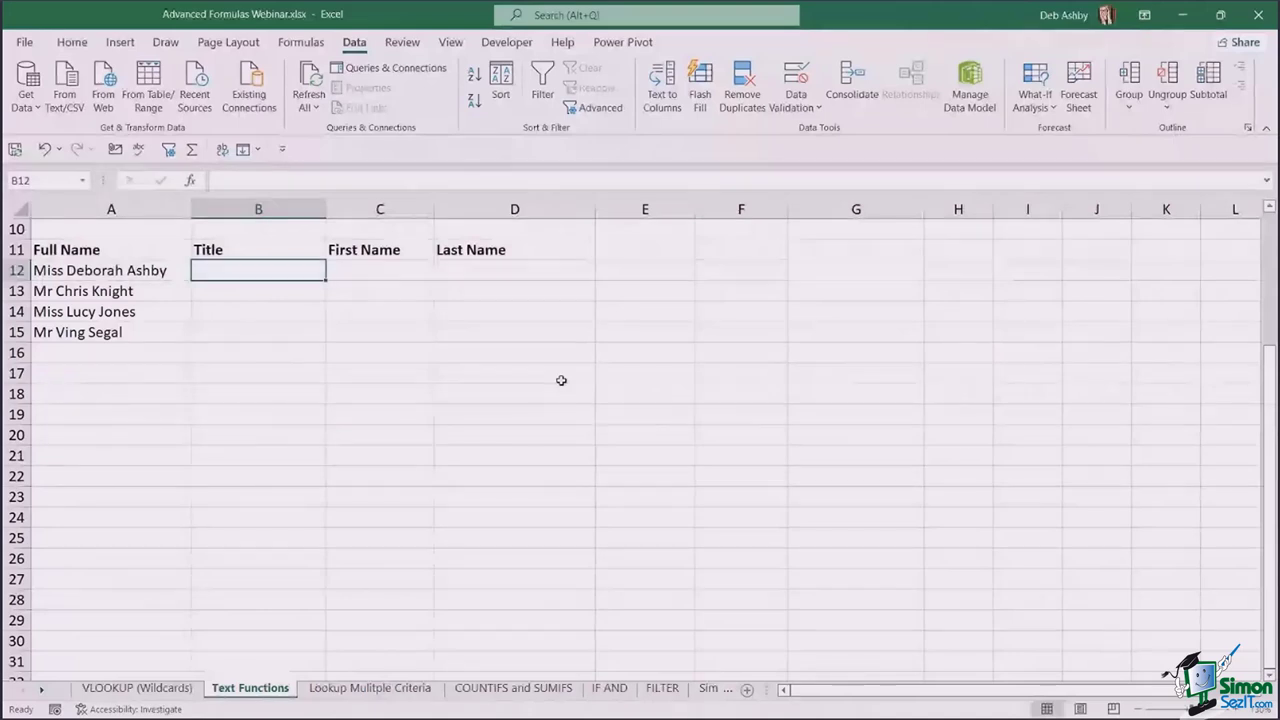
- Enter =LEFT(A12,4) in B12 and fill it down to B15
type("=")
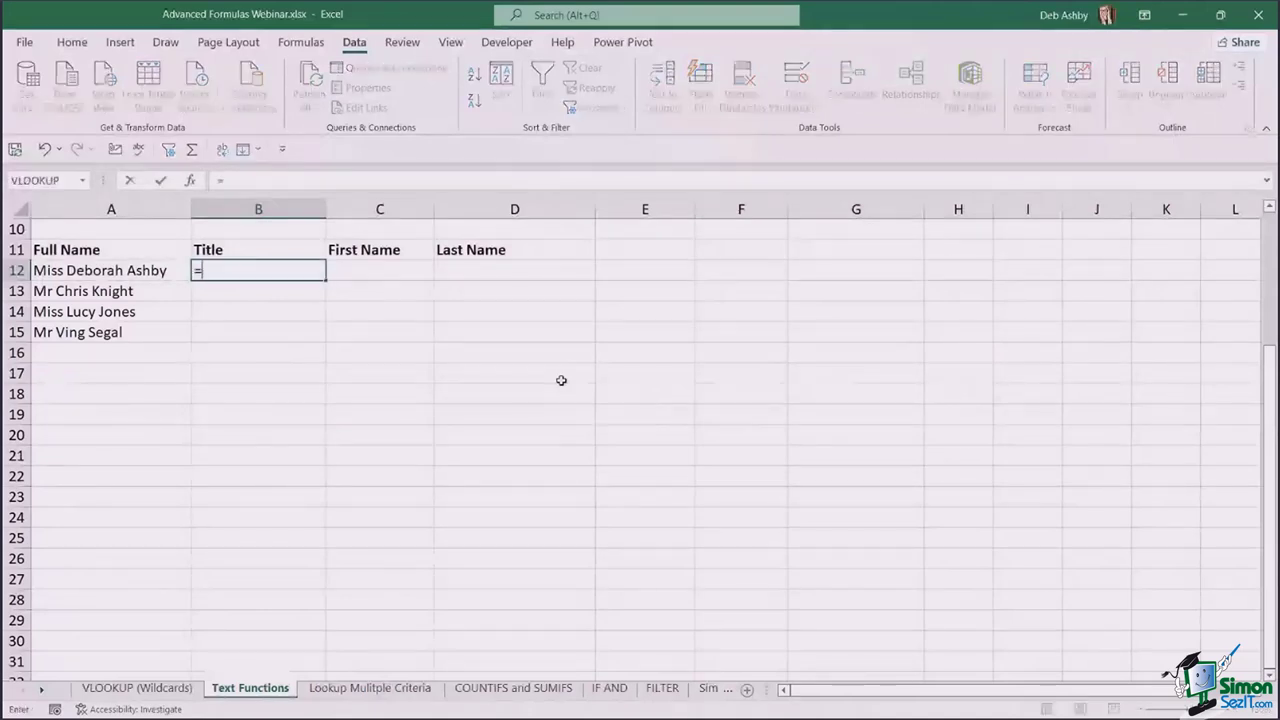
type("LEFT(")
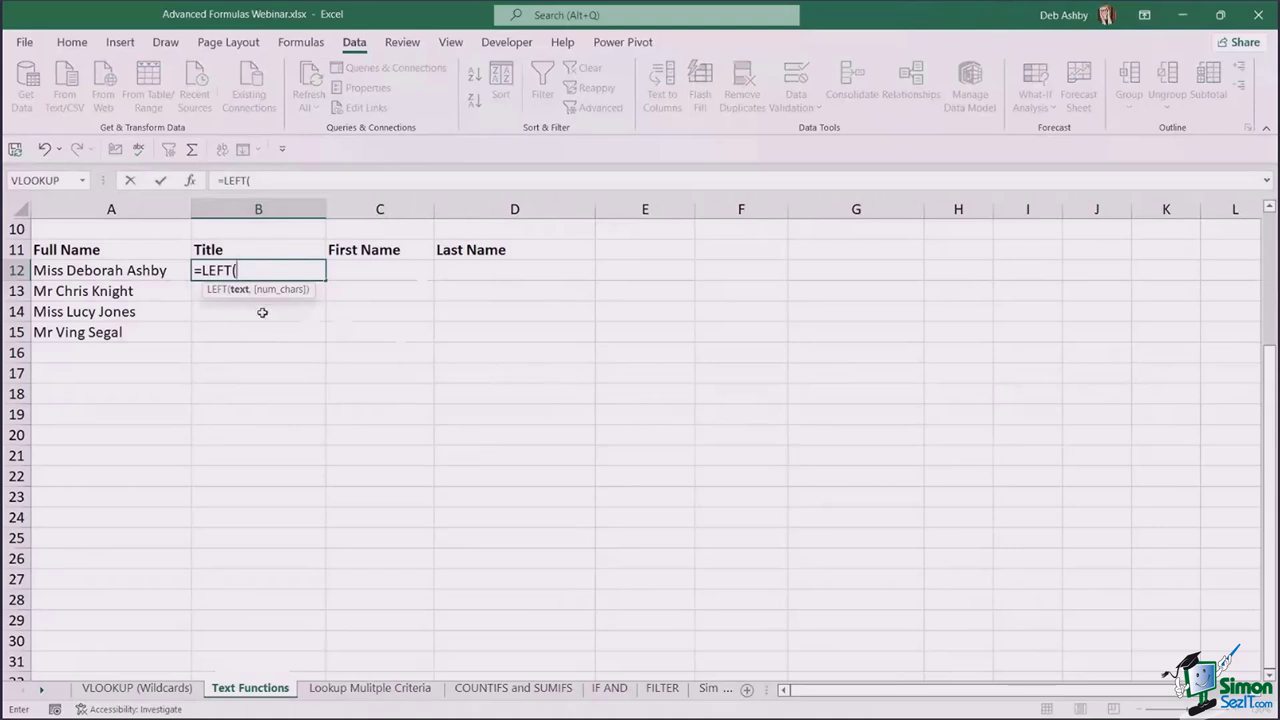
left_click(160, 270)
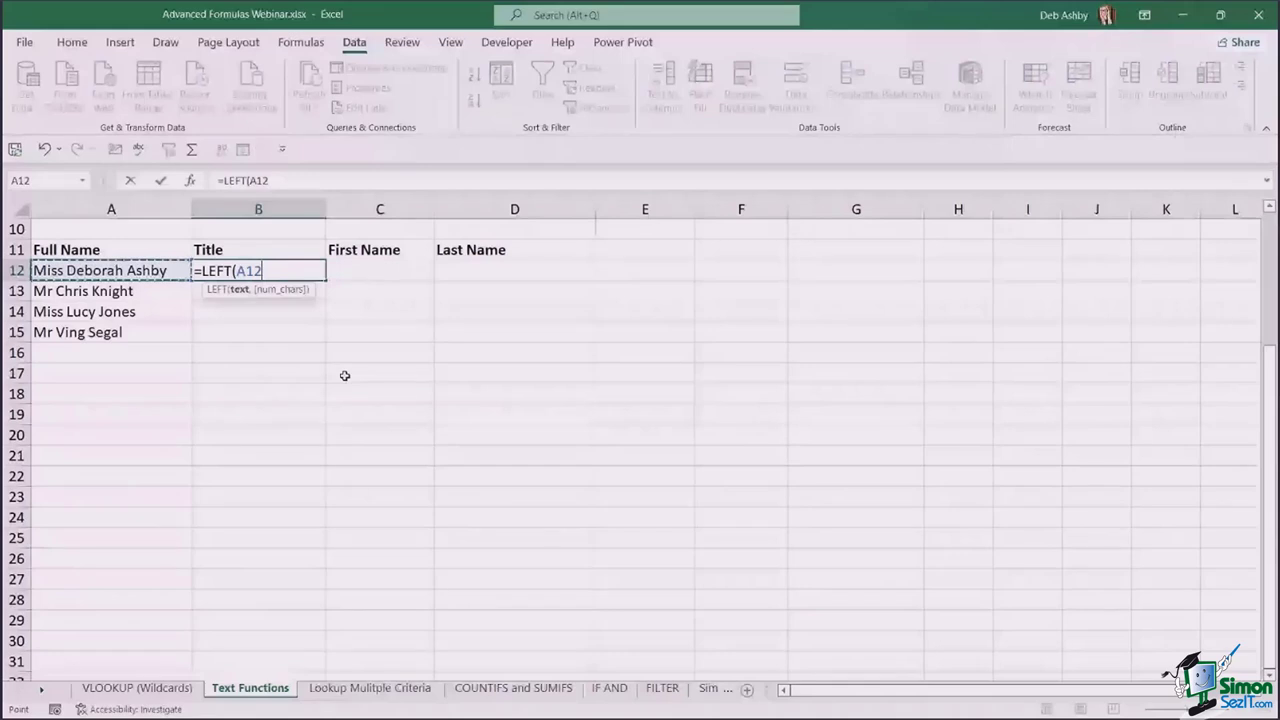
type(",")
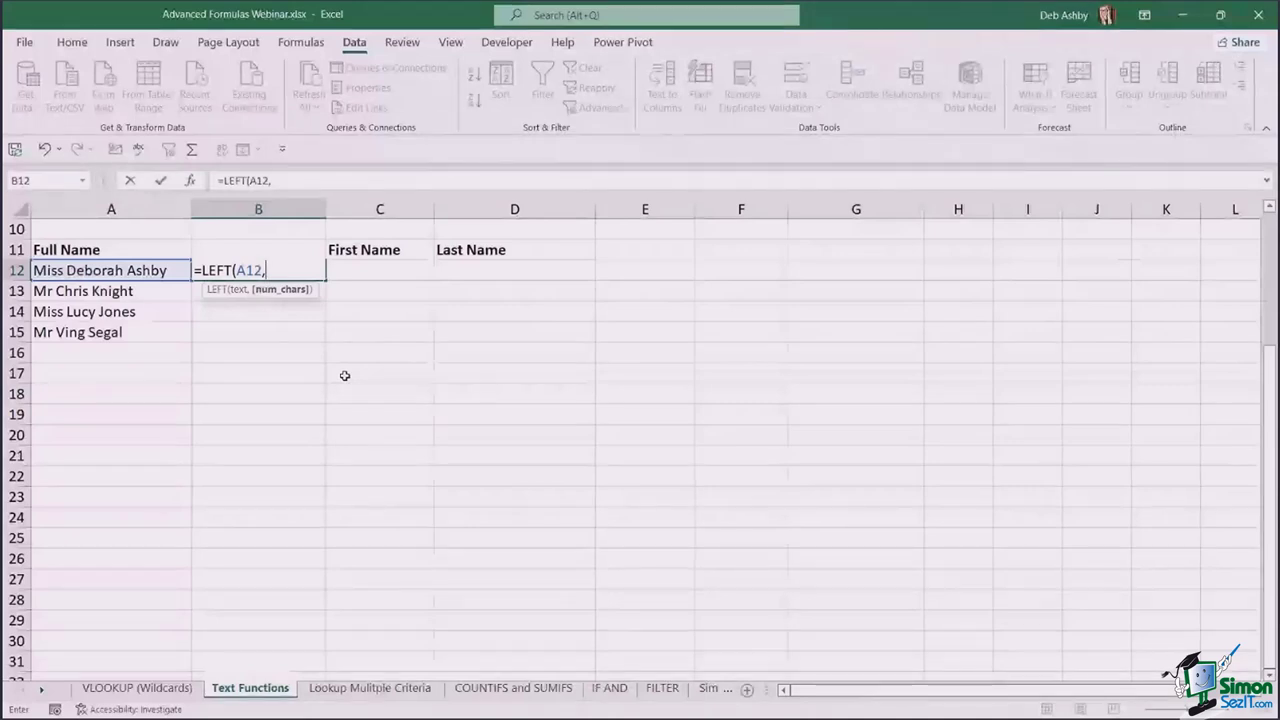
type("4")
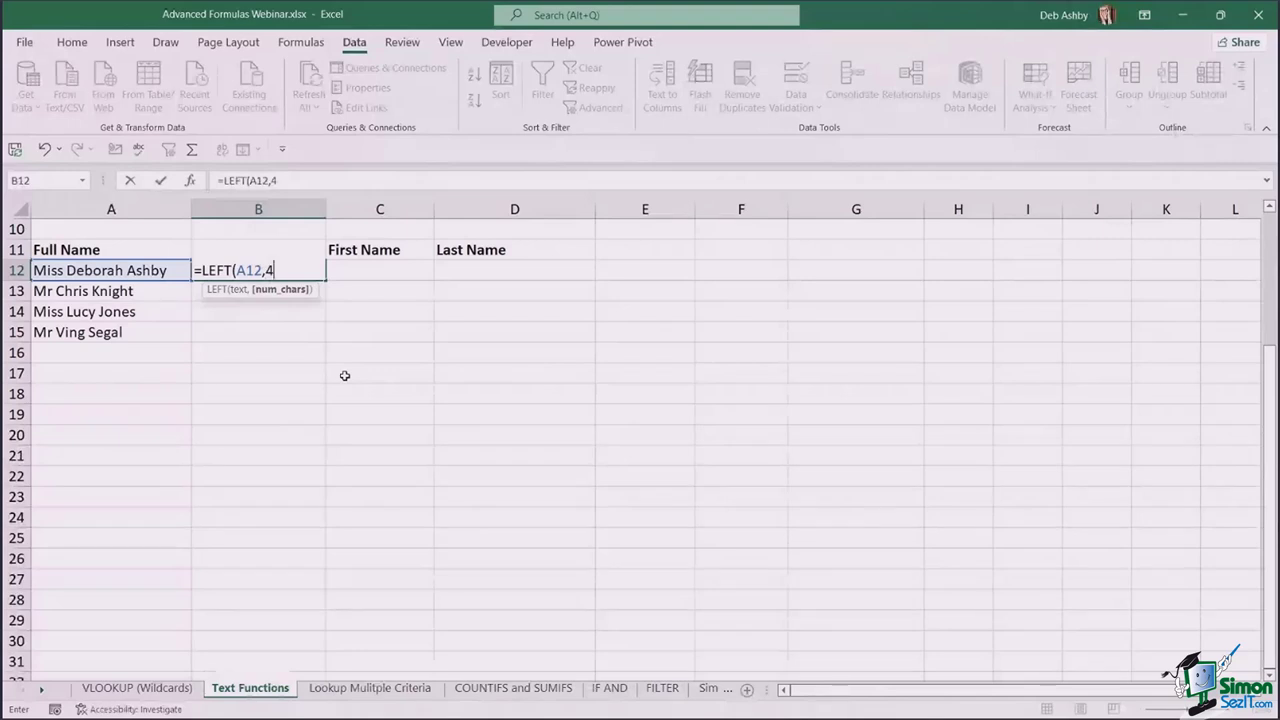
type(")")
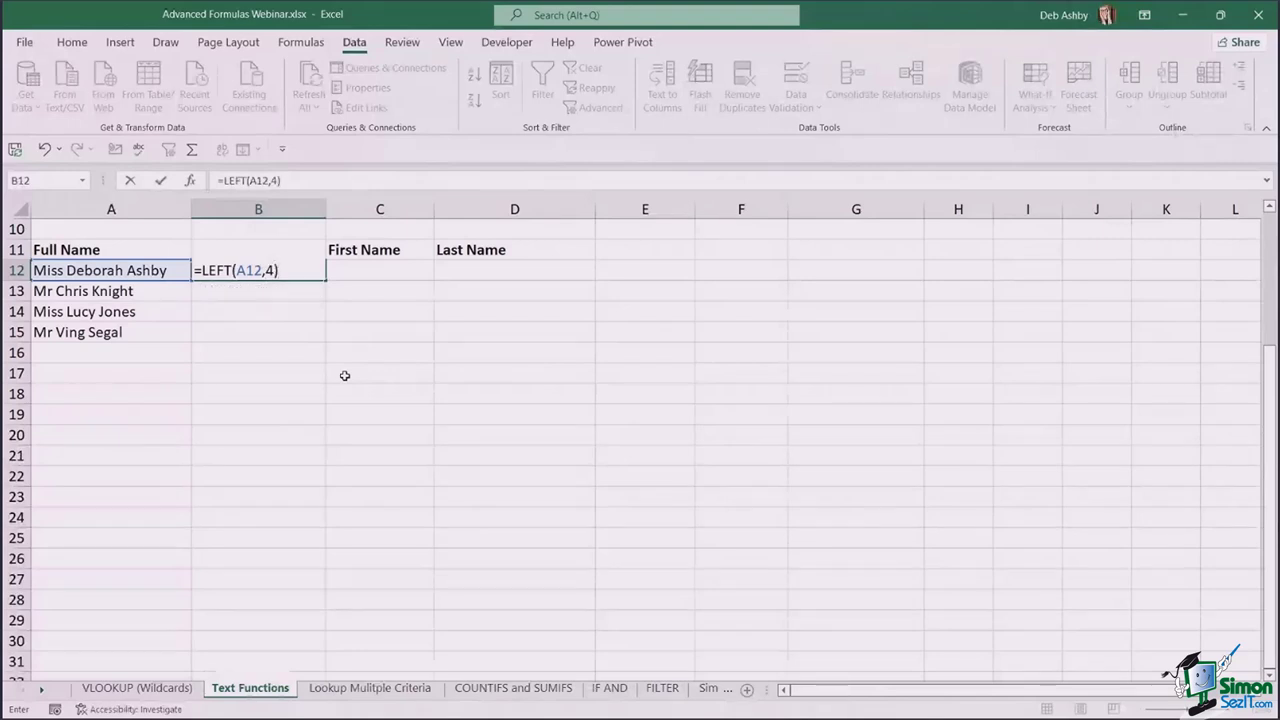
key("ctrl+Return")
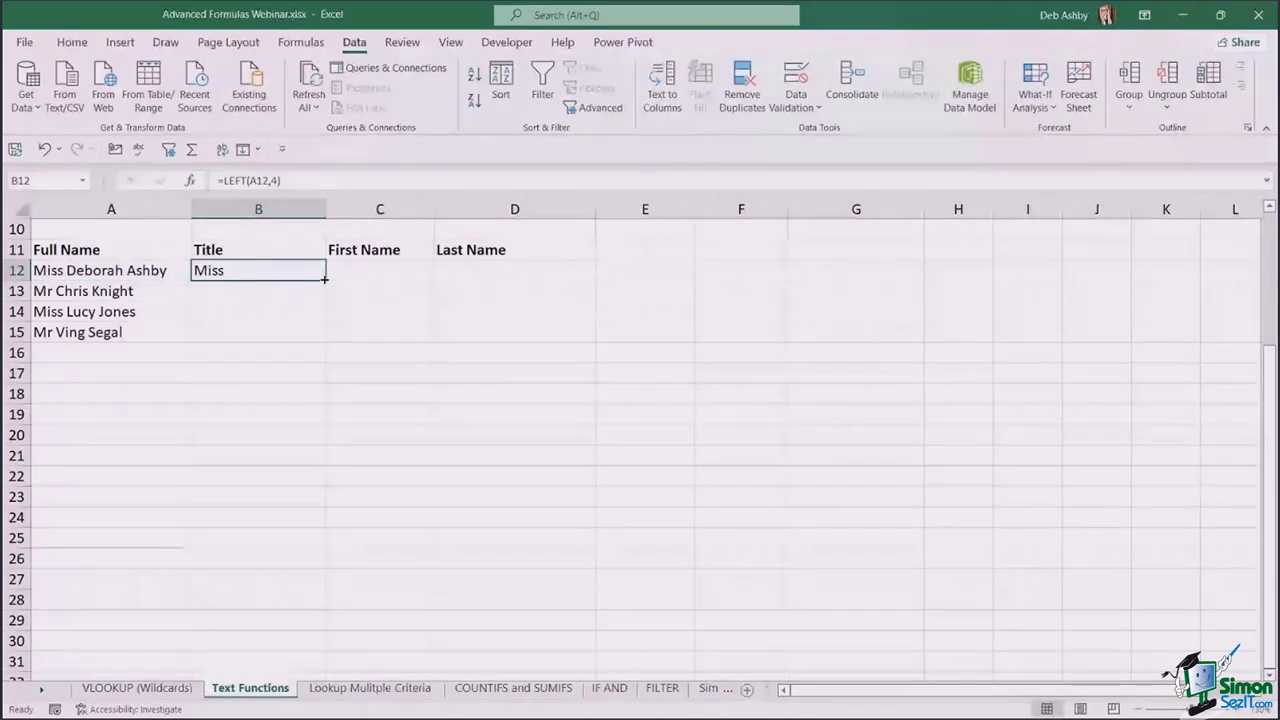
left_click_drag(324, 279, 331, 349)
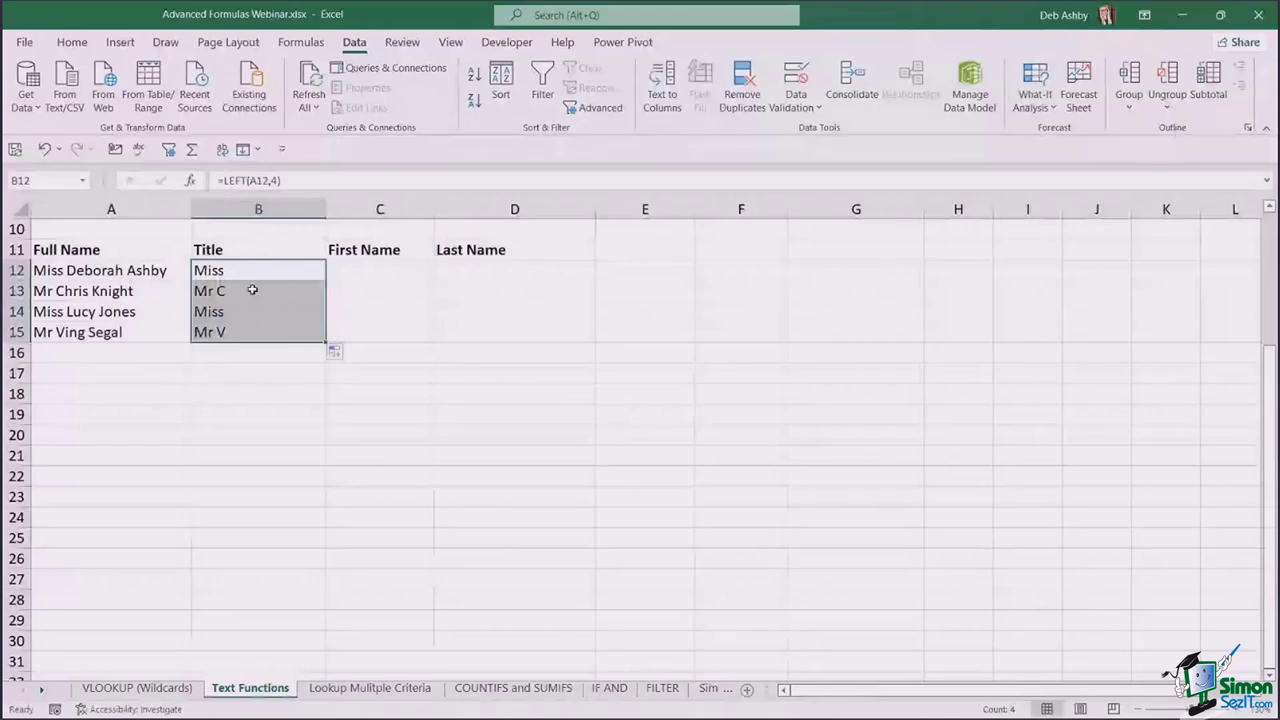
- Compare the truncated Title results against the full names, then clear B12:B15
left_click(252, 290)
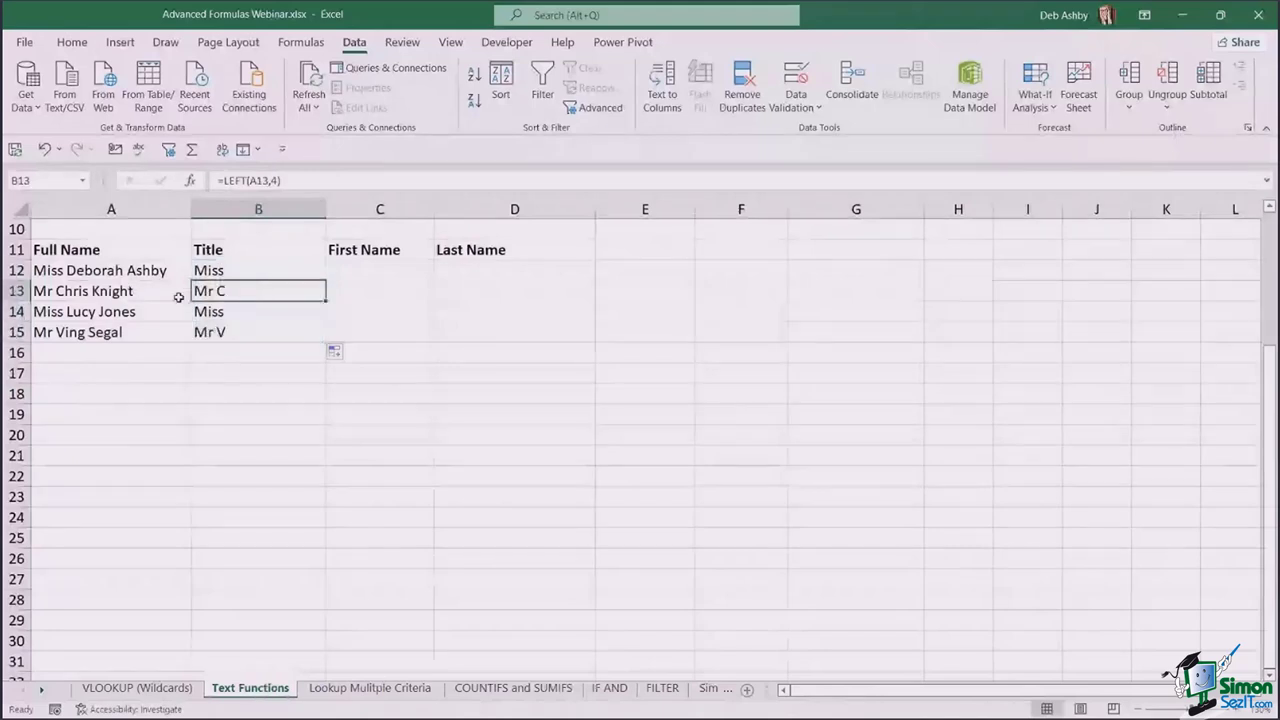
left_click(140, 325)
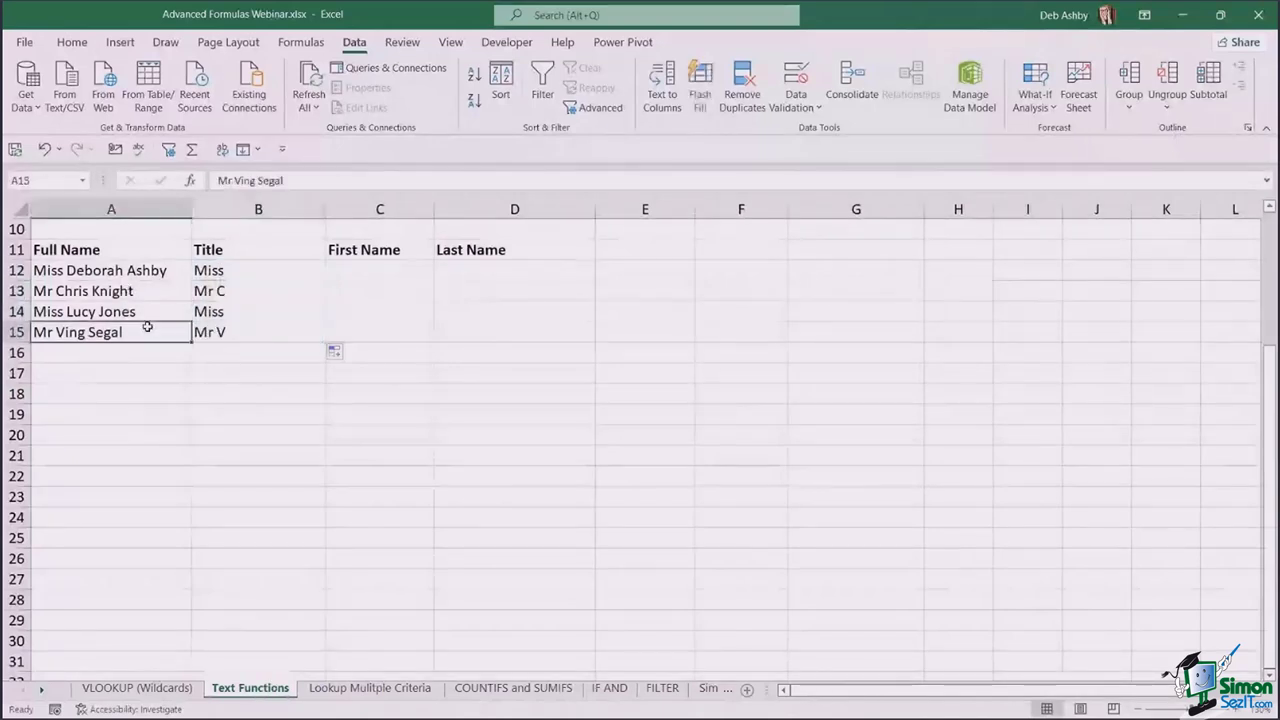
left_click(213, 295)
left_click(57, 291)
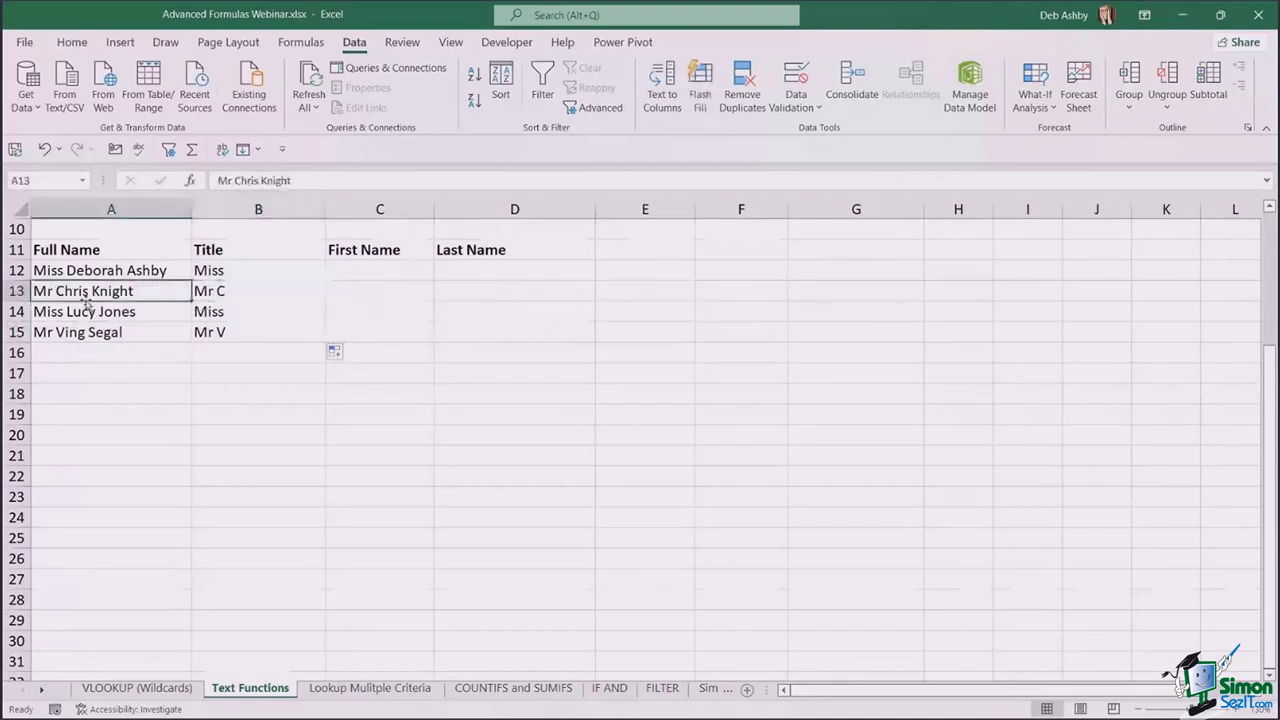
left_click(220, 292)
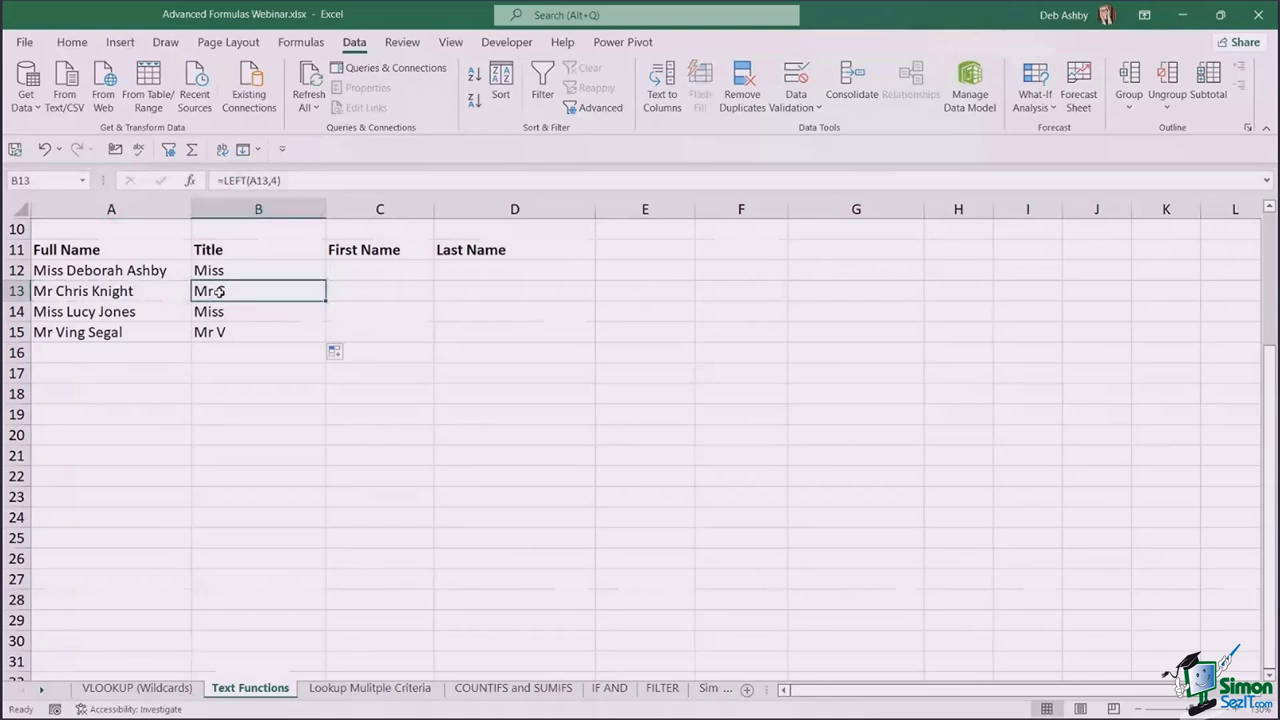
left_click_drag(228, 271, 228, 332)
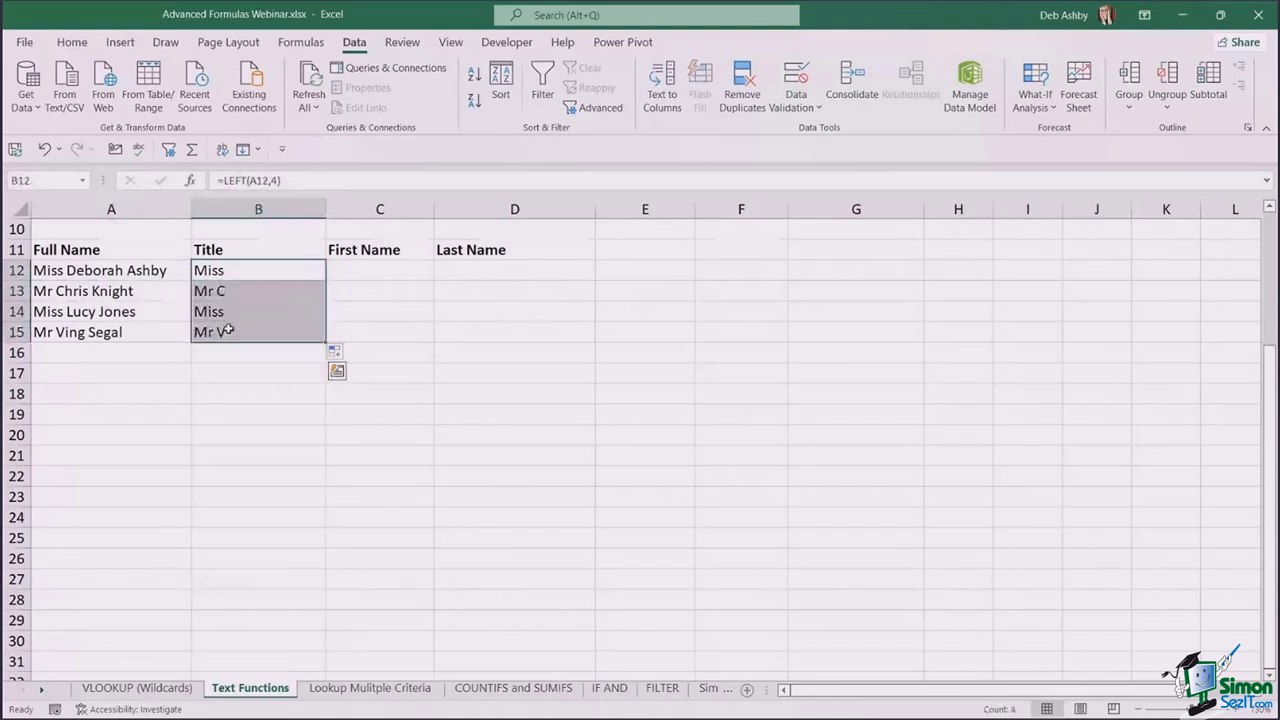
key("Delete")
left_click(249, 270)
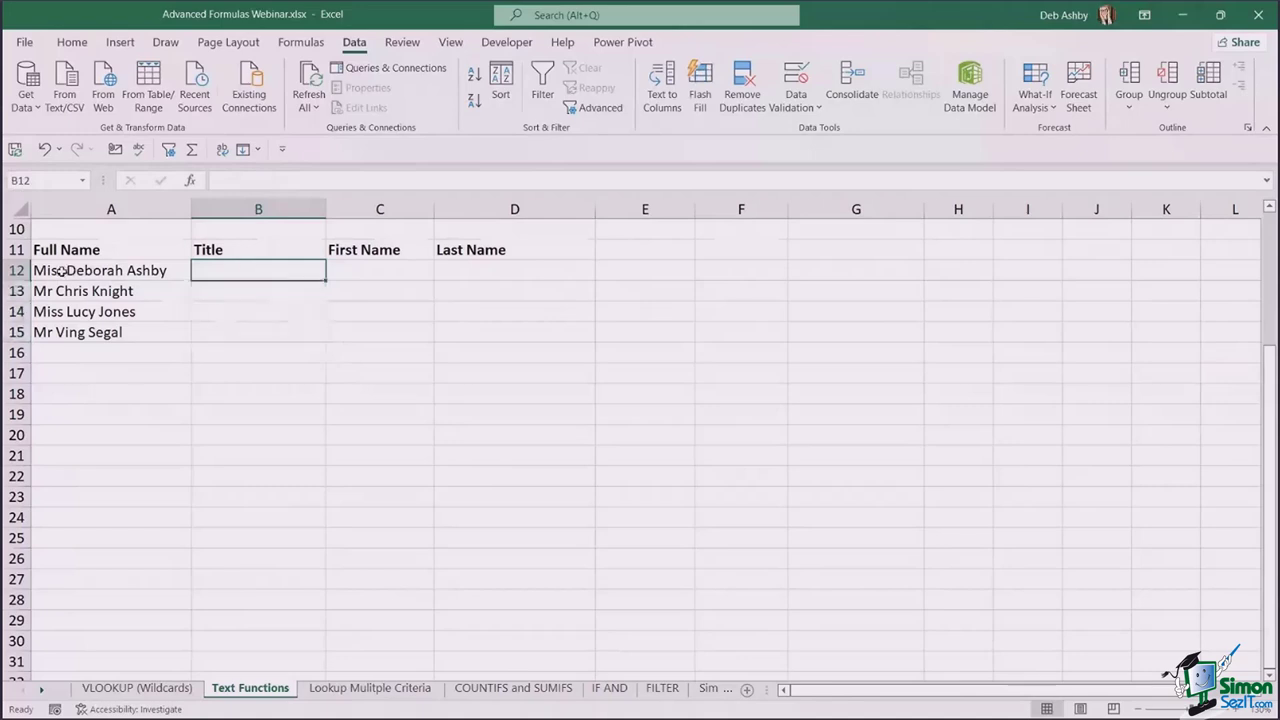
left_click_drag(62, 270, 64, 332)
- Enter =FIND(" ",A12) in B12 and fill it to B15, giving 5, 3, 5, 3
left_click(234, 271)
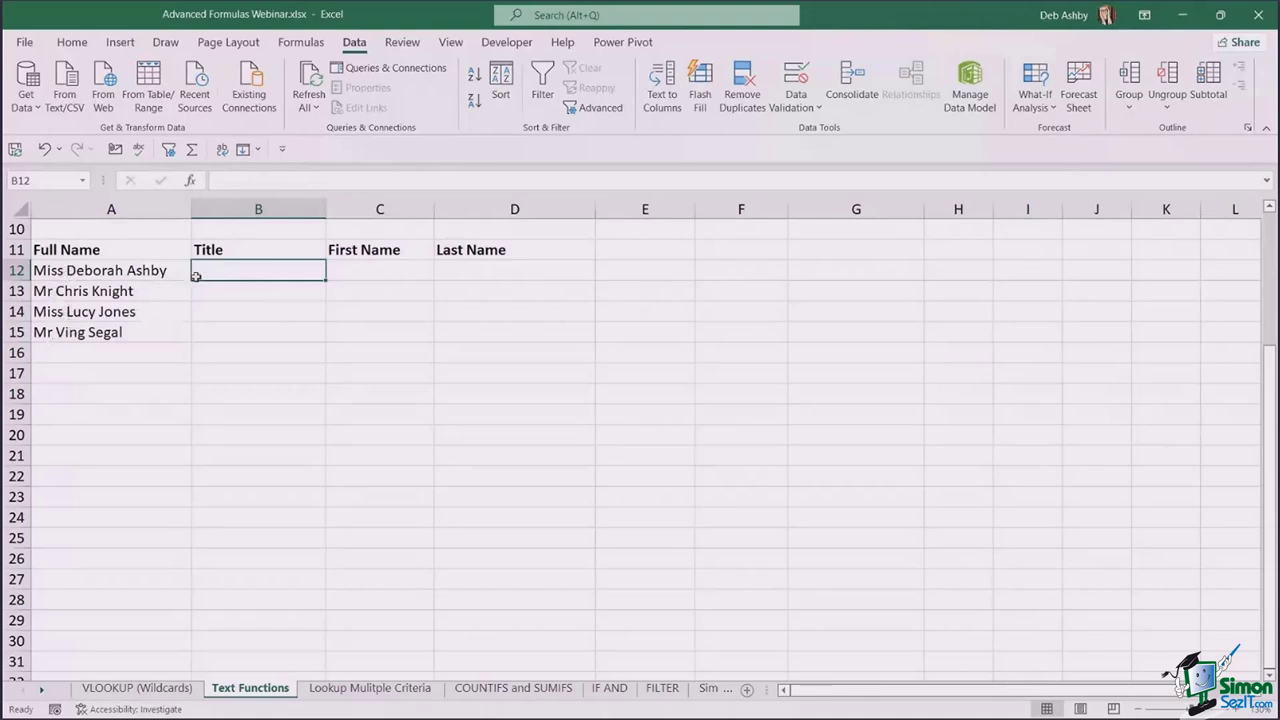
type("=FIND(")
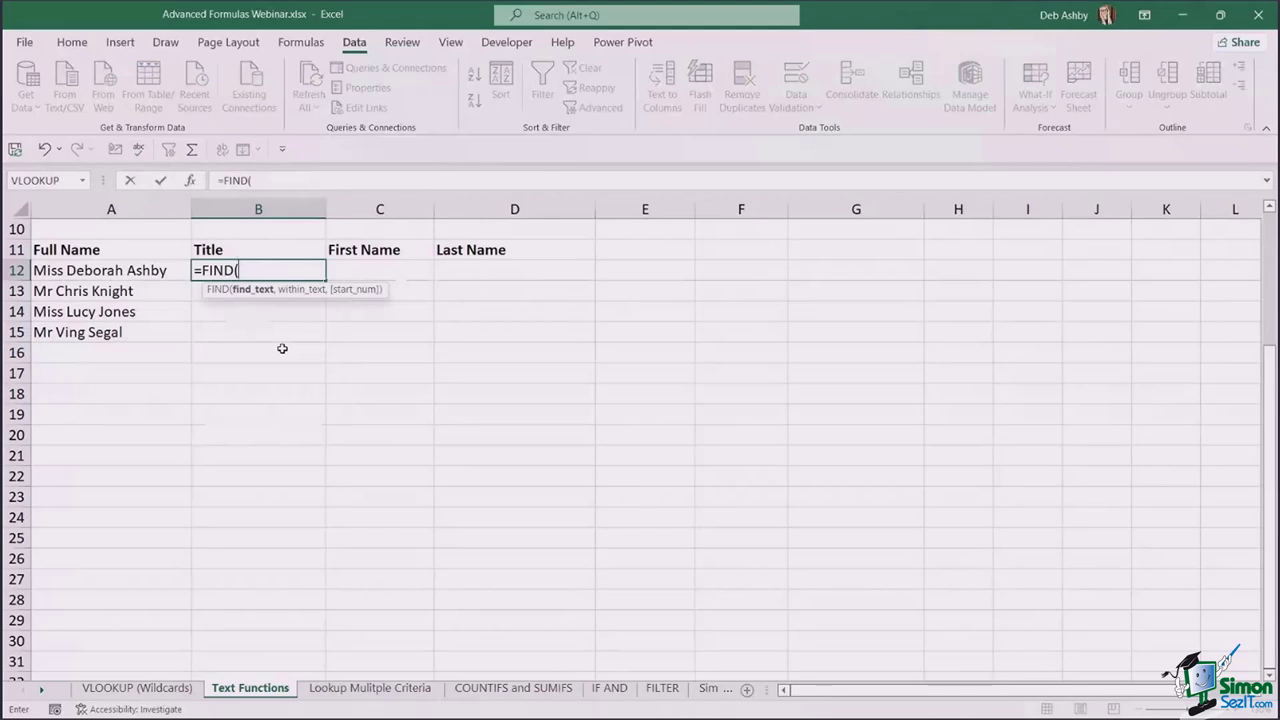
type("\" \",")
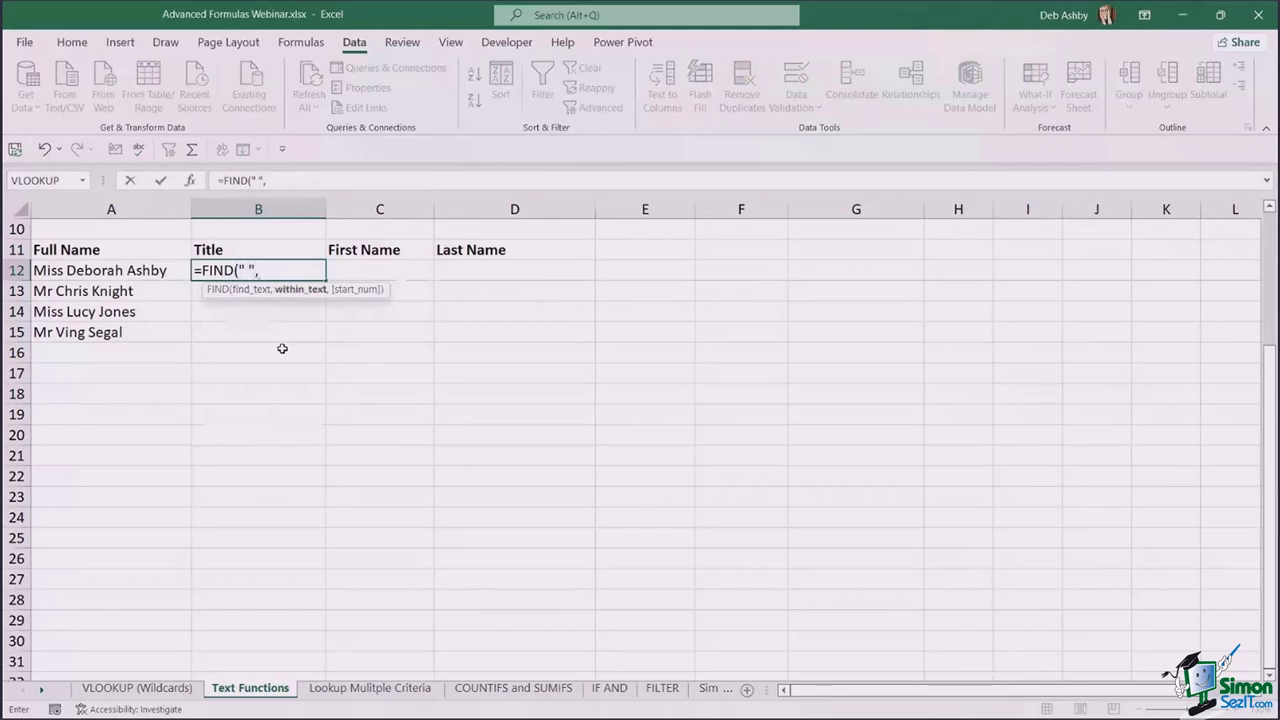
left_click(110, 272)
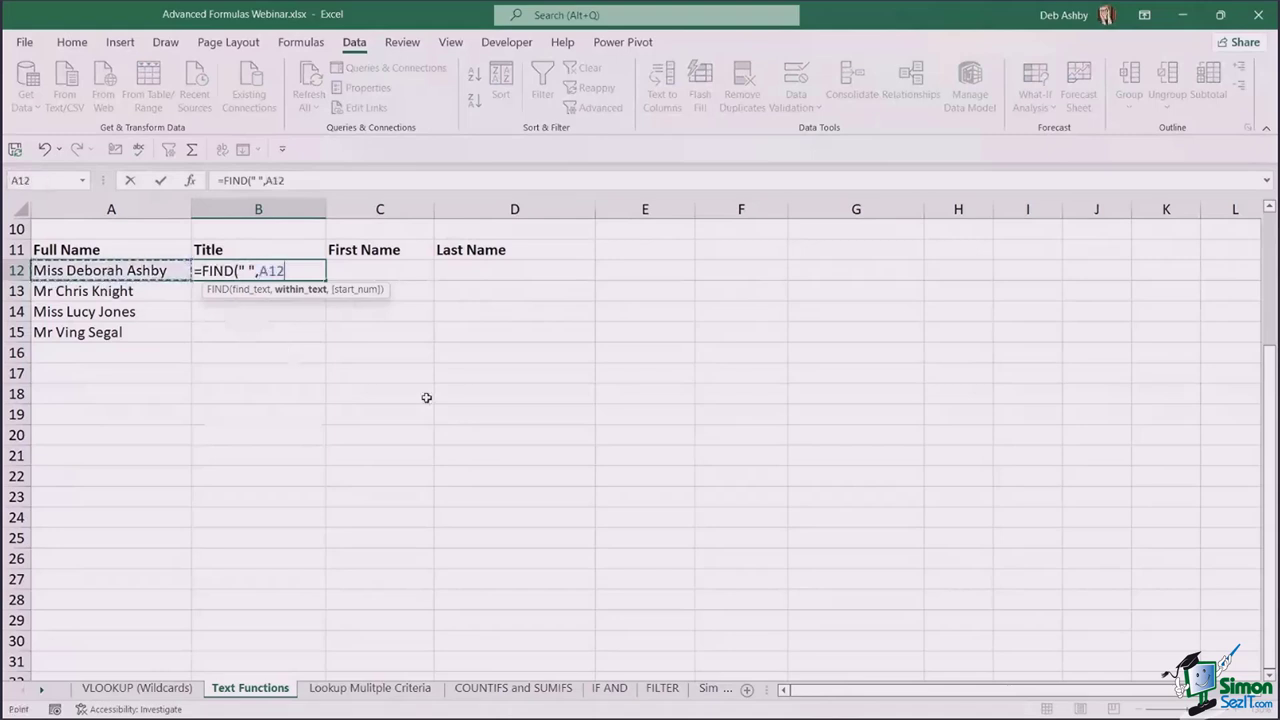
type(")")
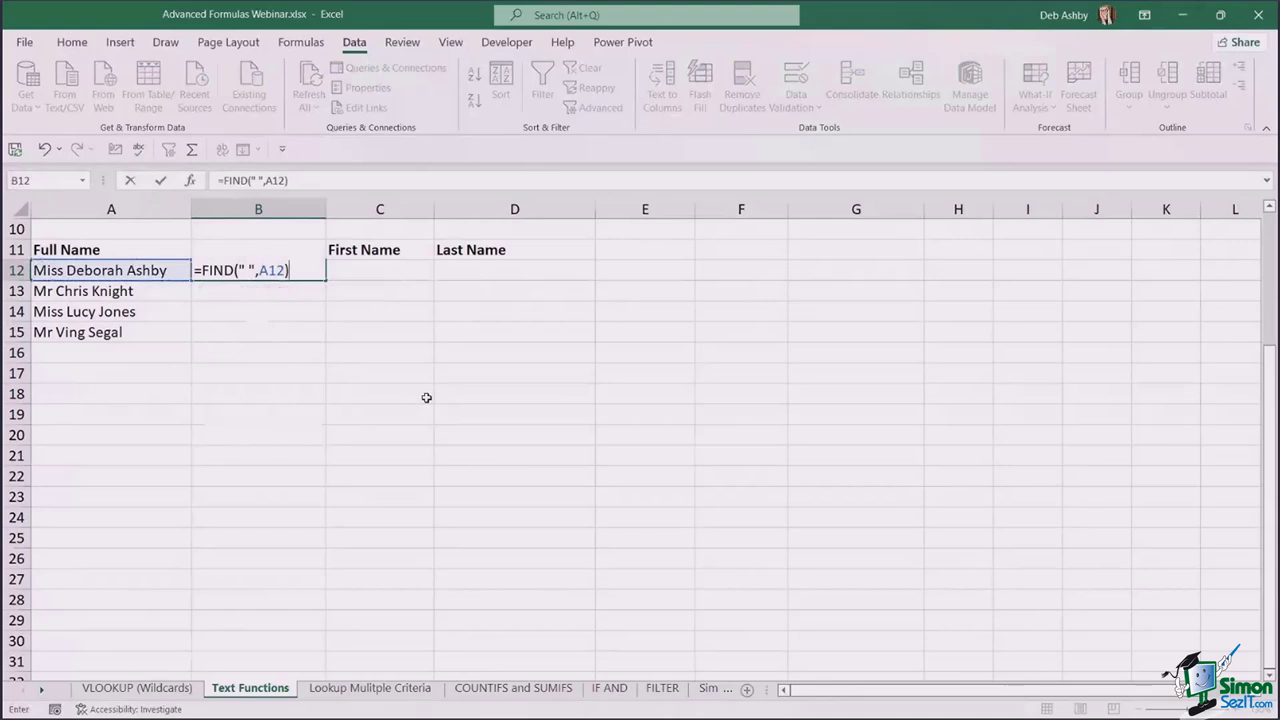
key("Return")
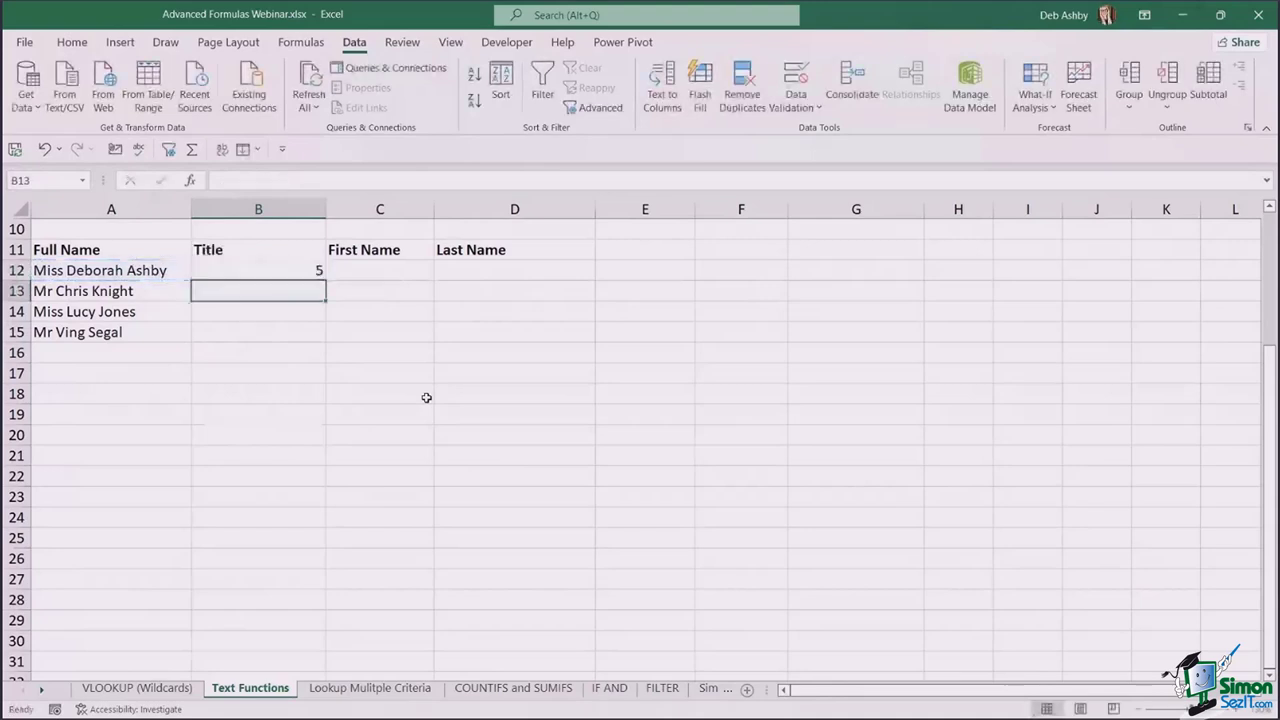
key("Up")
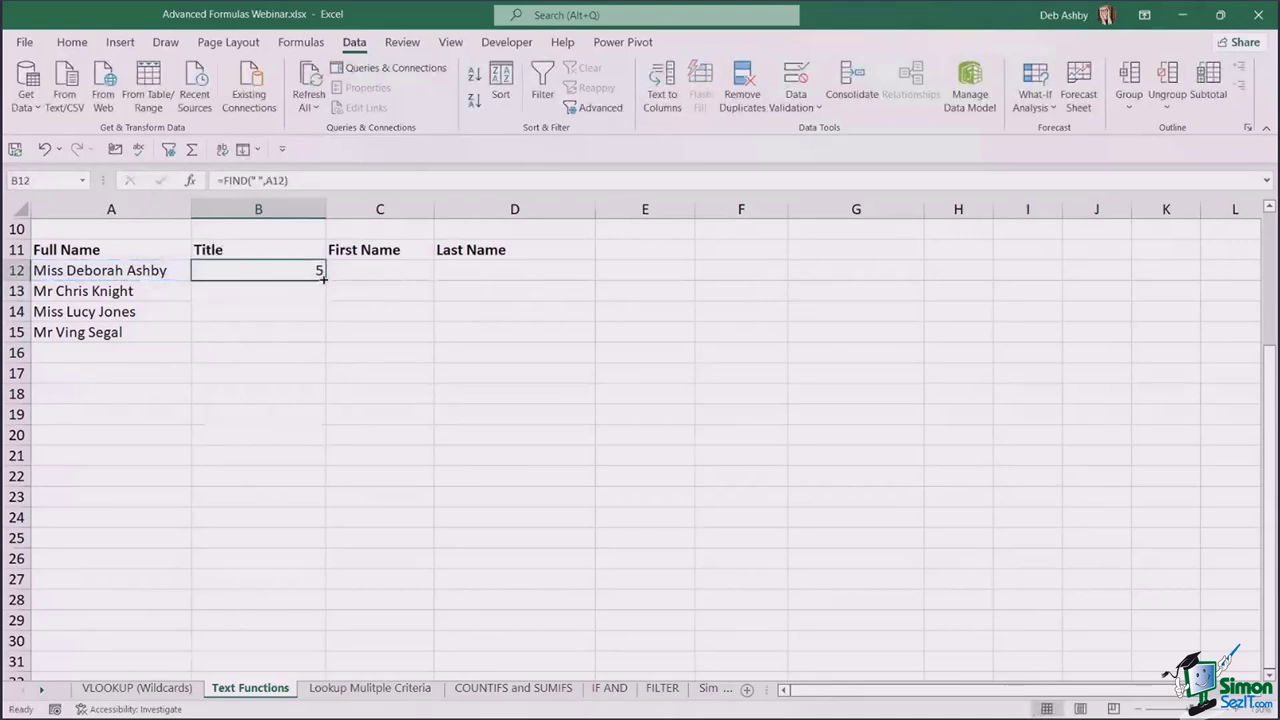
double_click(325, 280)
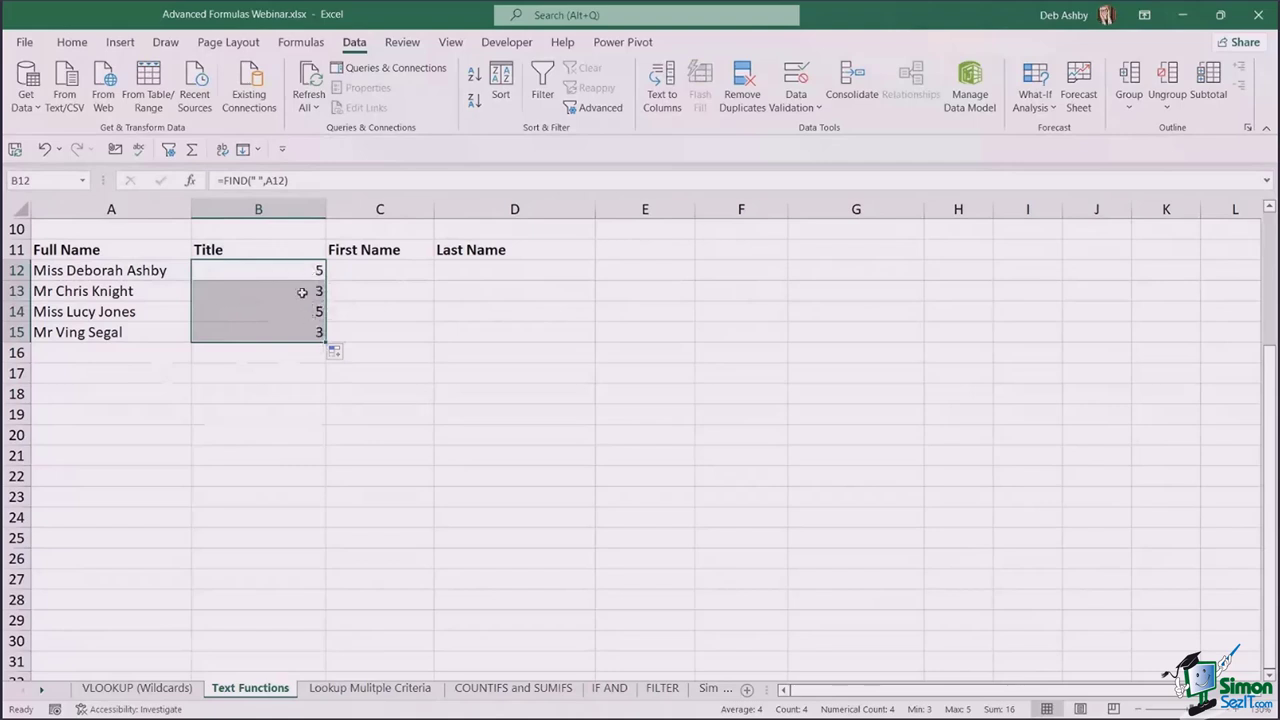
left_click(381, 273)
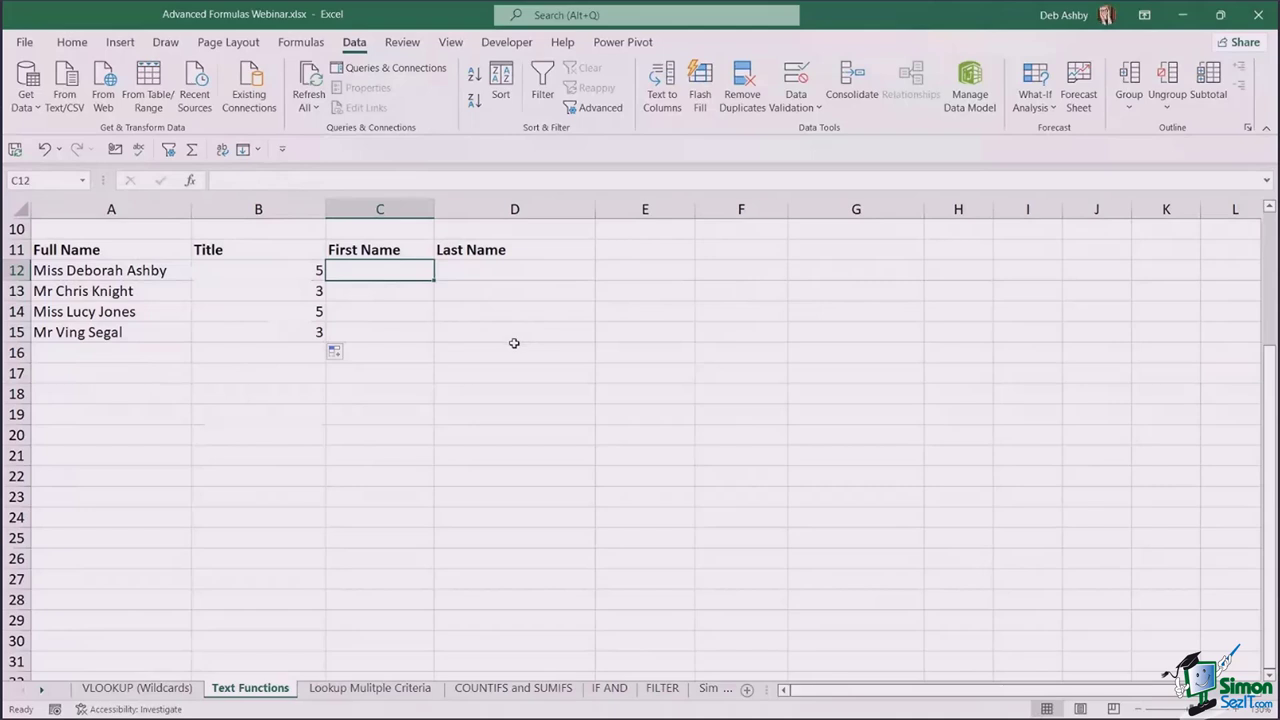
- Enter =LEFT(A12,B12-1) in C12 and fill to C15, extracting Miss, Mr, Miss, Mr
type("=")
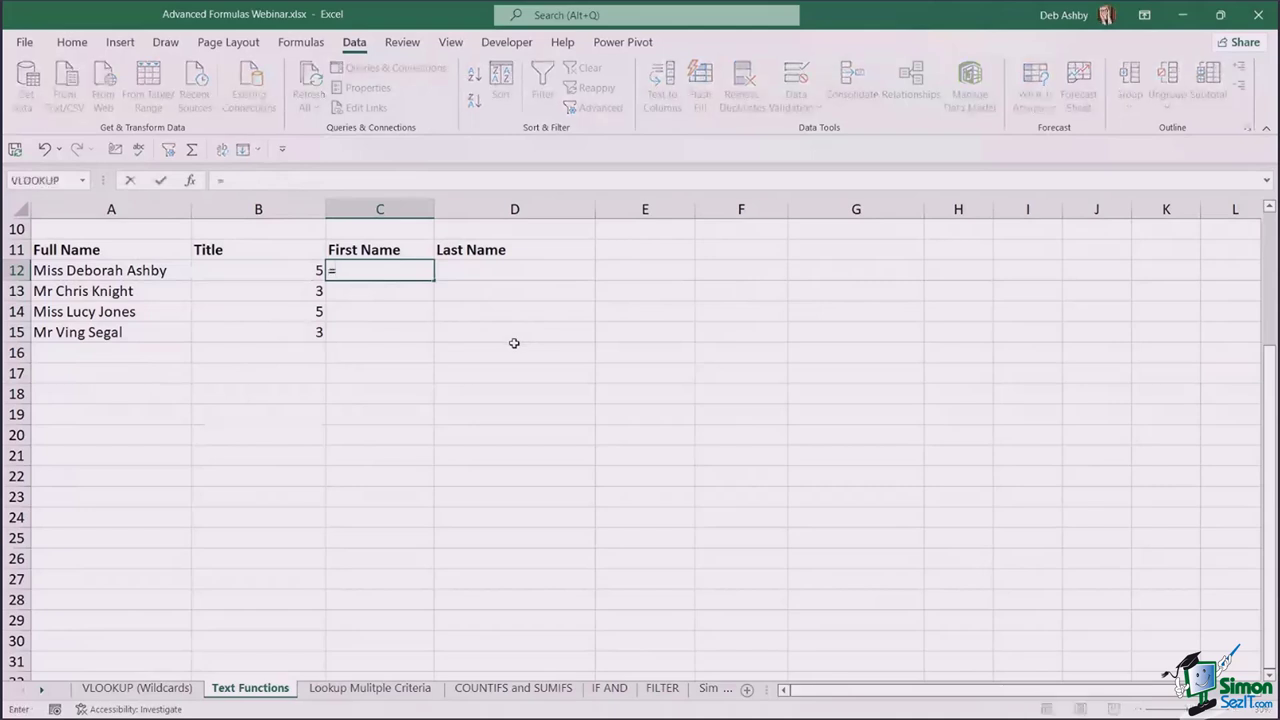
type("LEFT(")
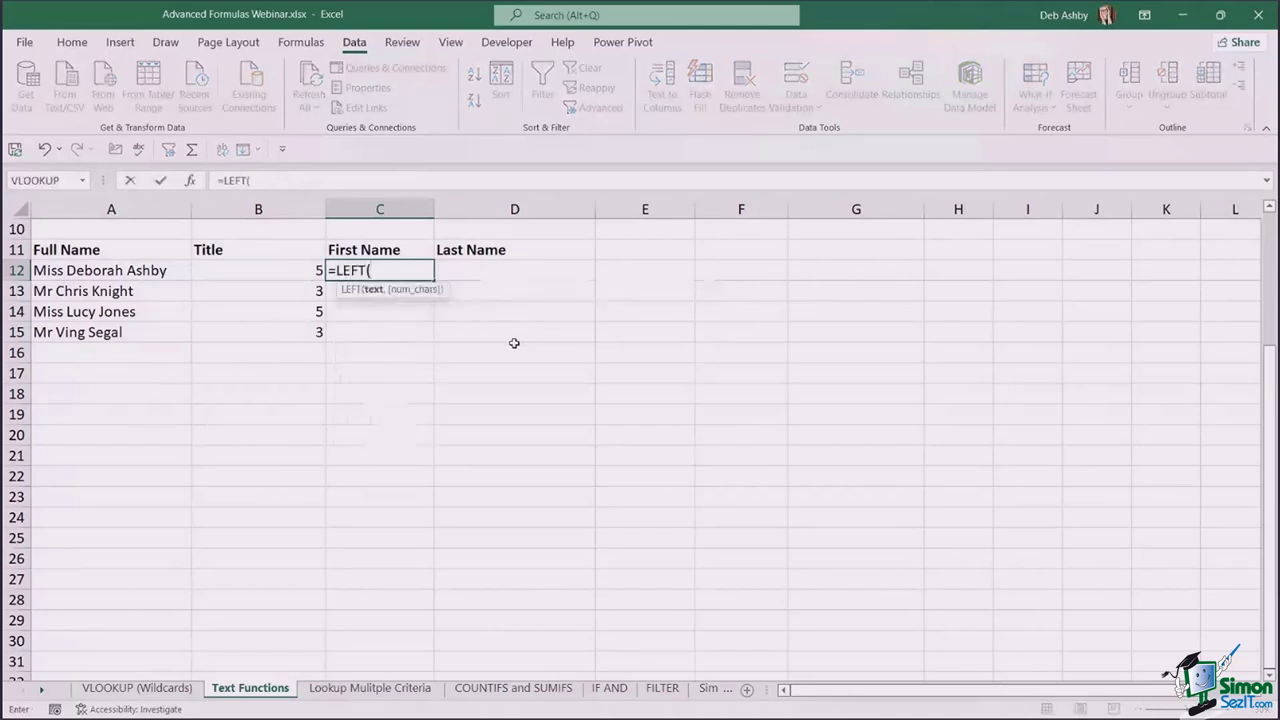
left_click(86, 272)
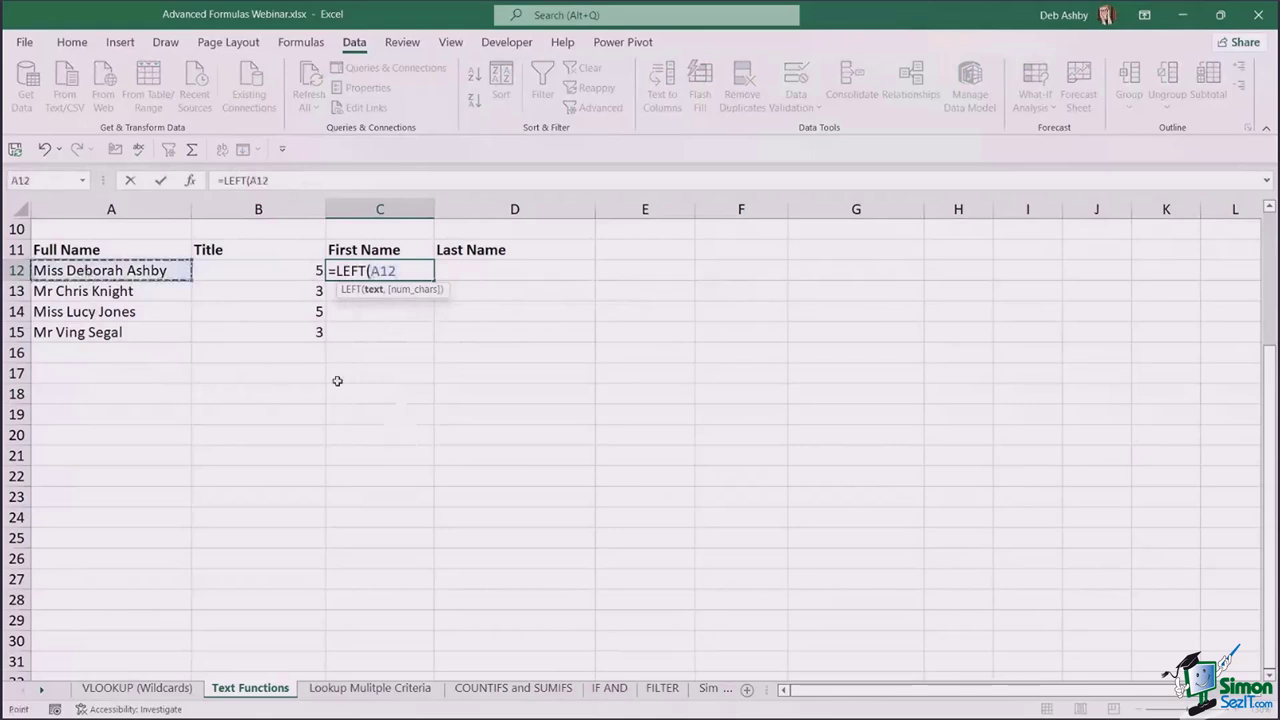
type(",")
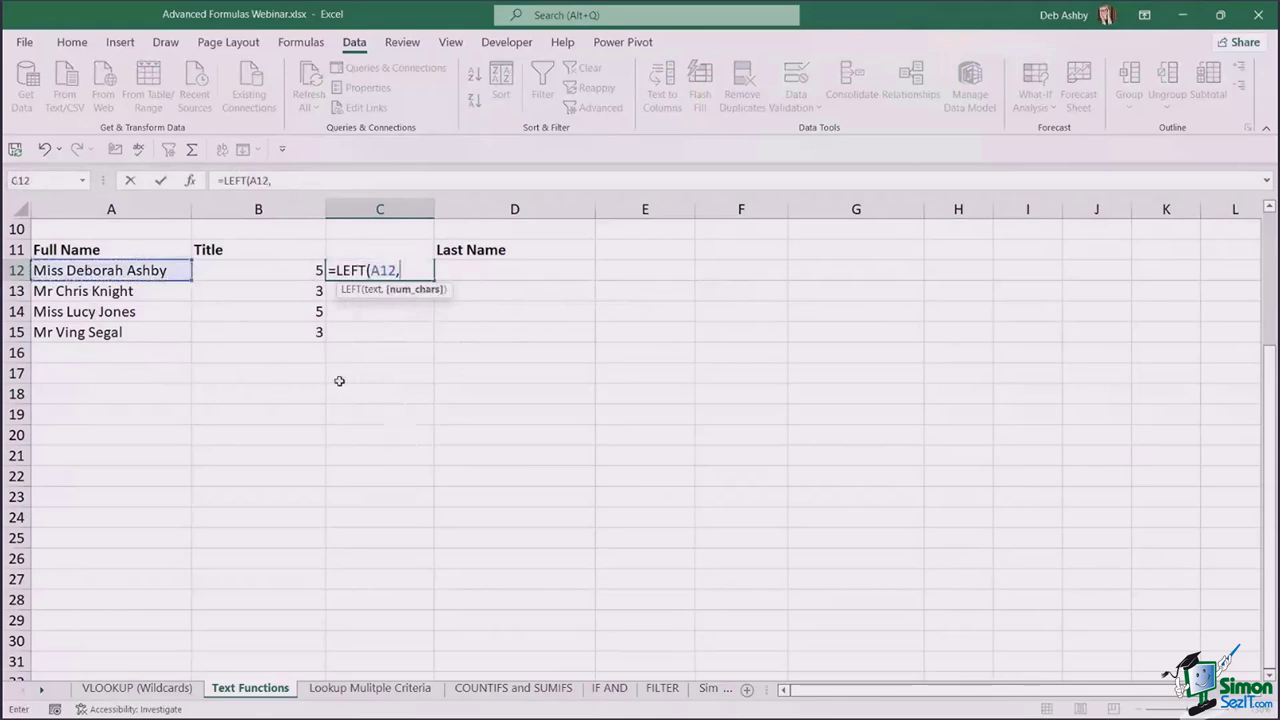
left_click(292, 271)
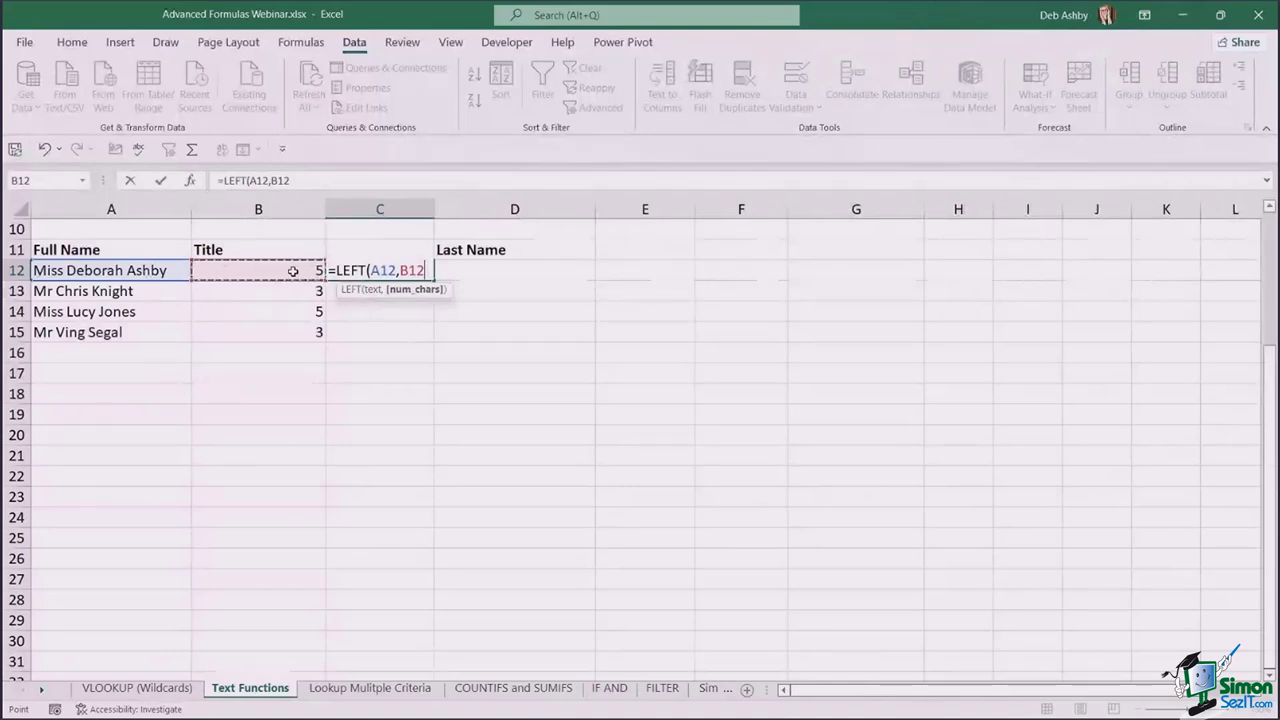
type("-1")
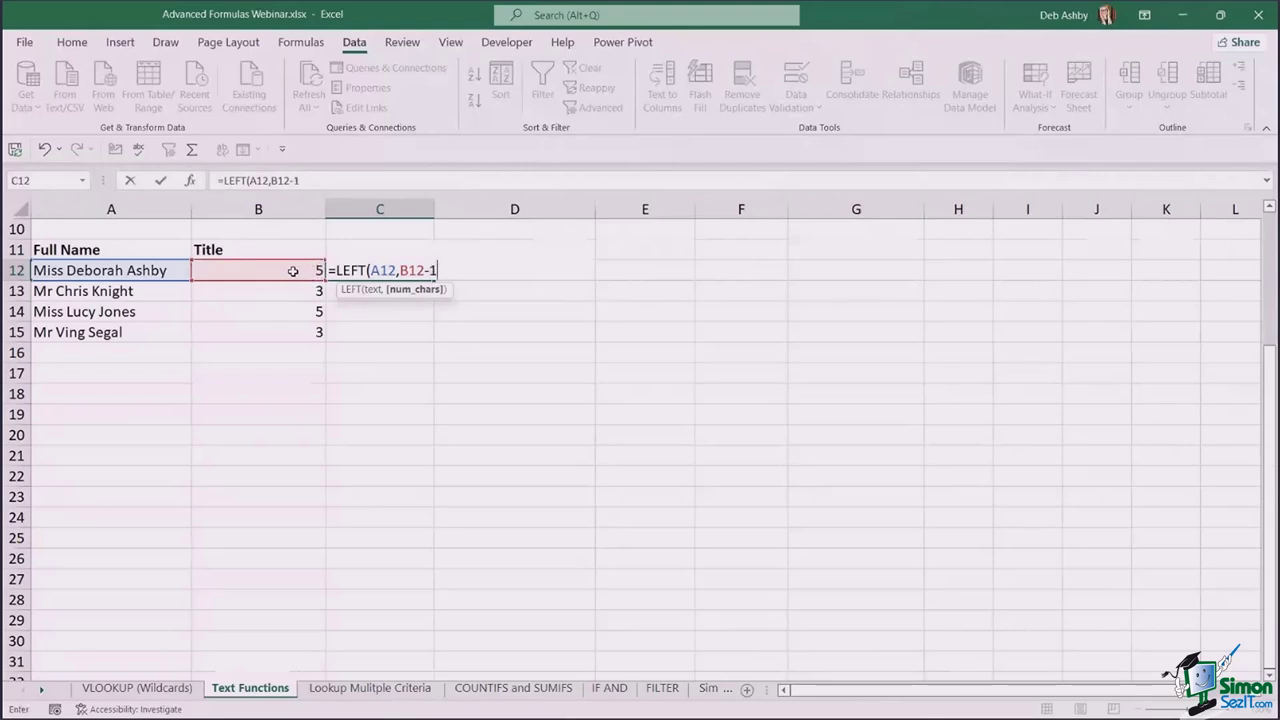
type(")")
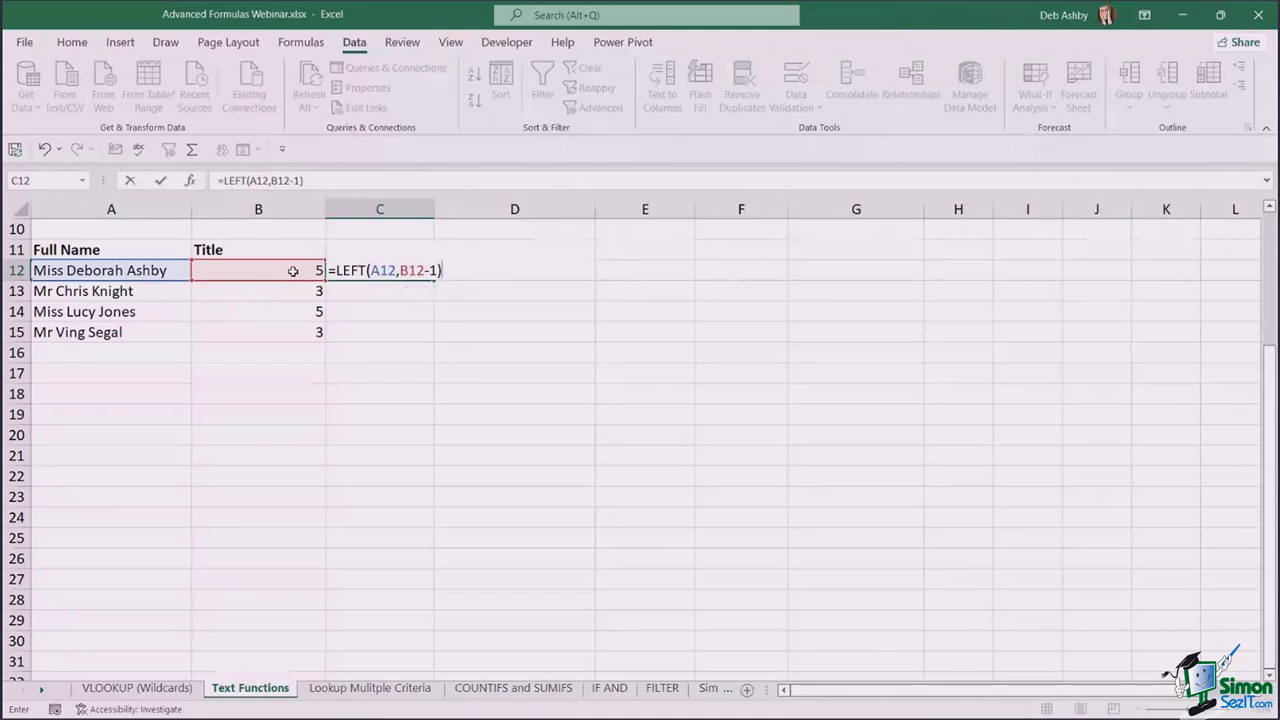
key("Return")
left_click(412, 268)
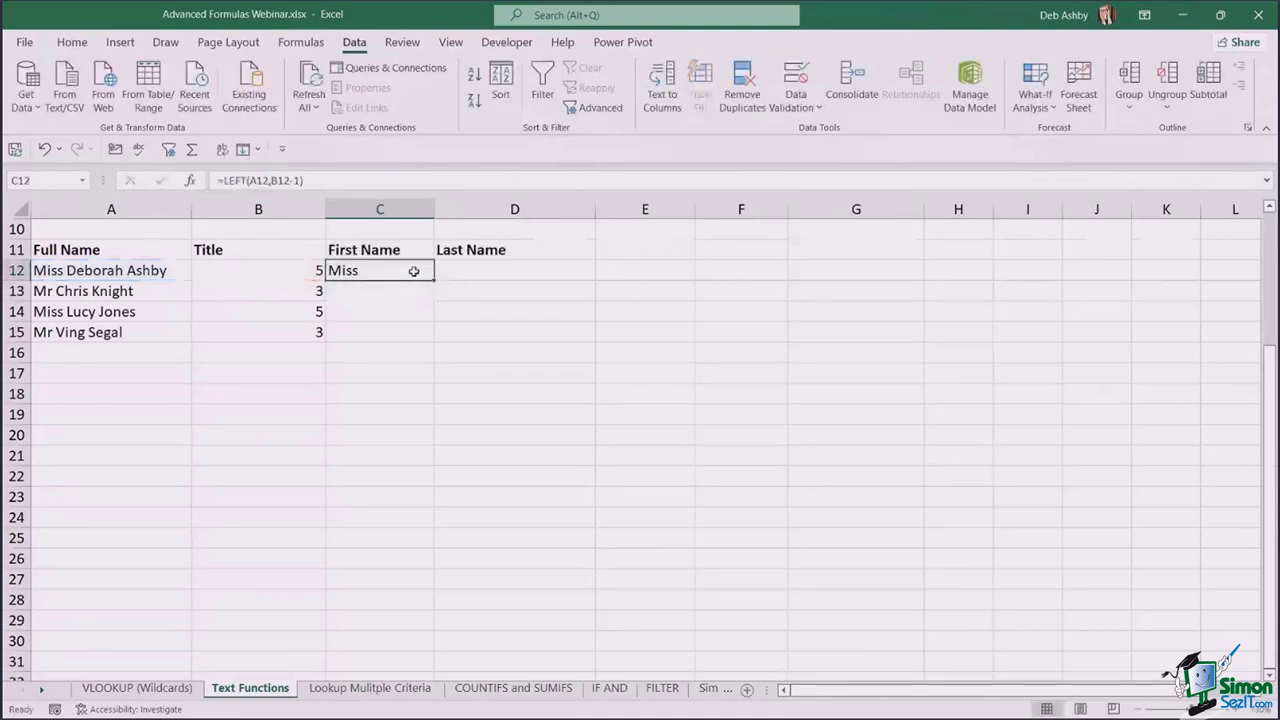
double_click(433, 280)
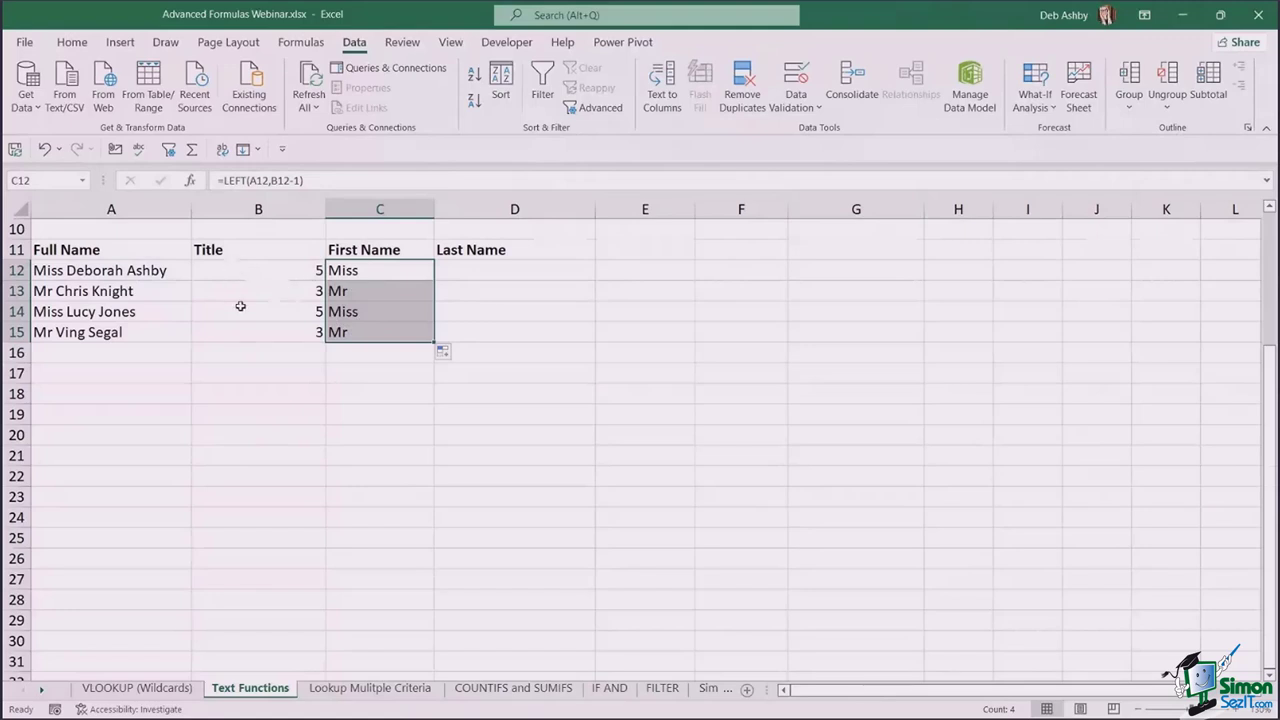
- Paste the extracted titles in C12:C15 back over themselves as plain values
left_click_drag(266, 270, 270, 320)
key("Delete")
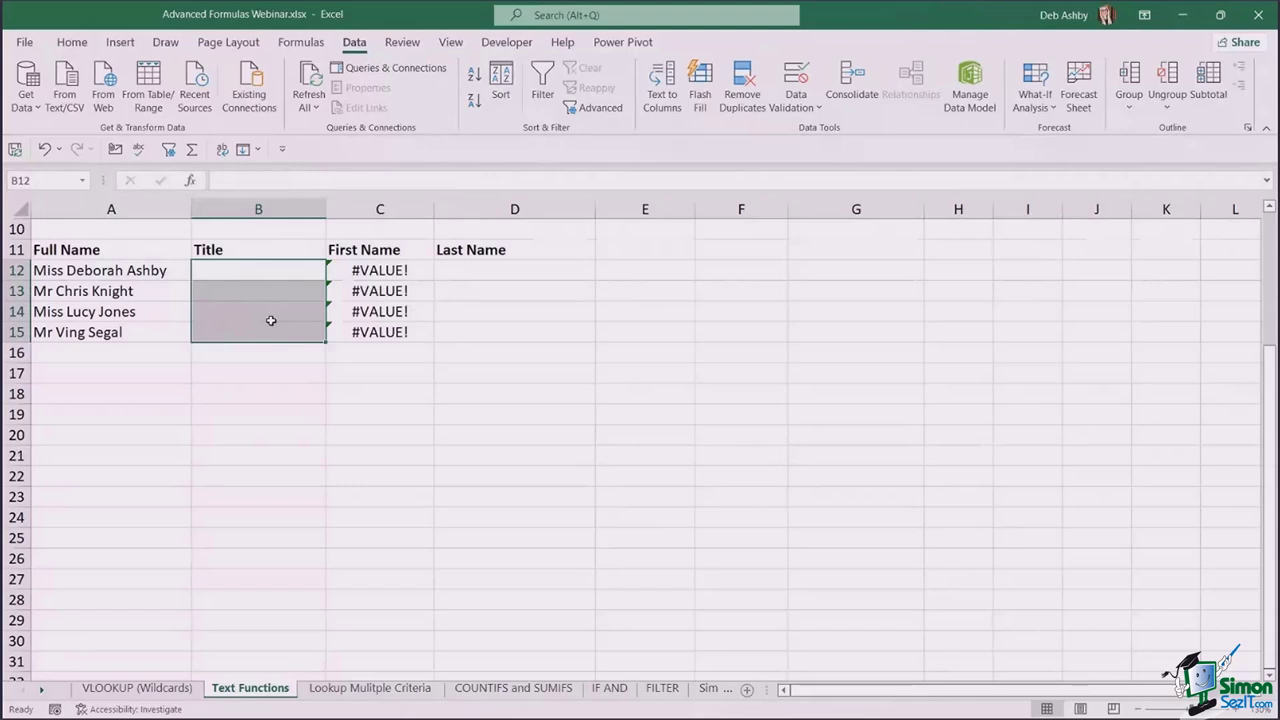
key("ctrl+z")
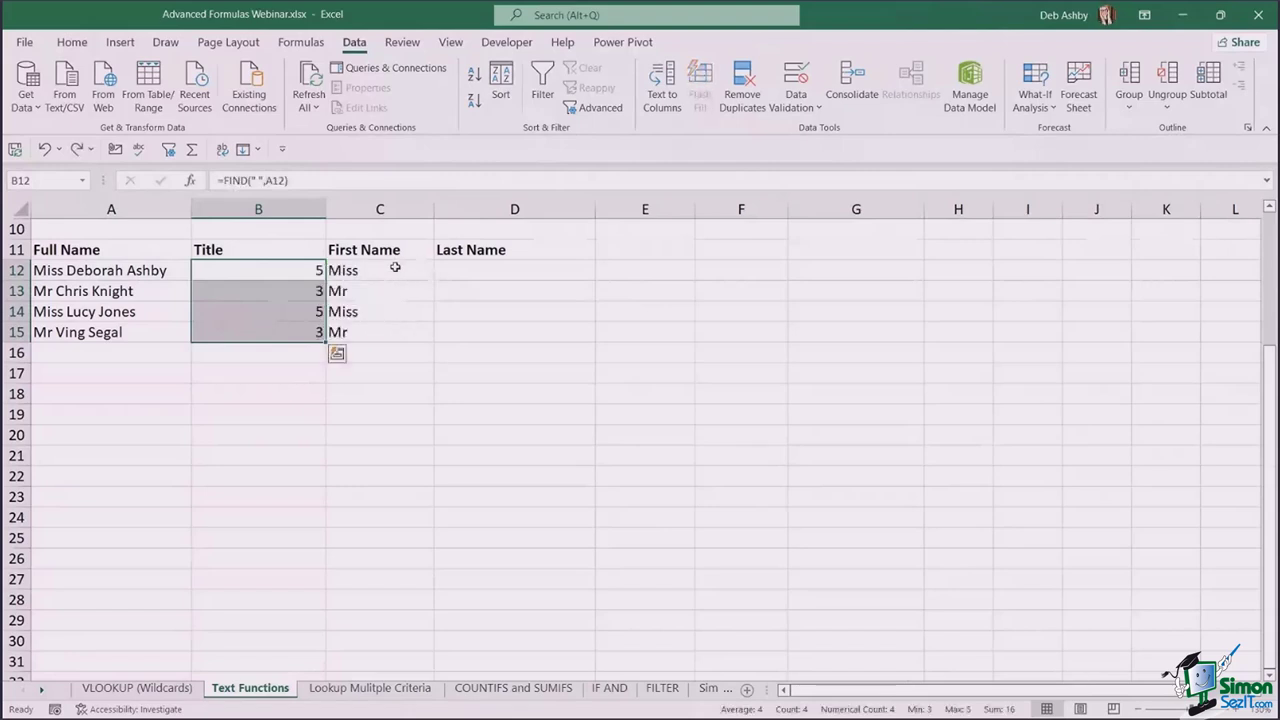
left_click(396, 268)
left_click_drag(362, 268, 363, 329)
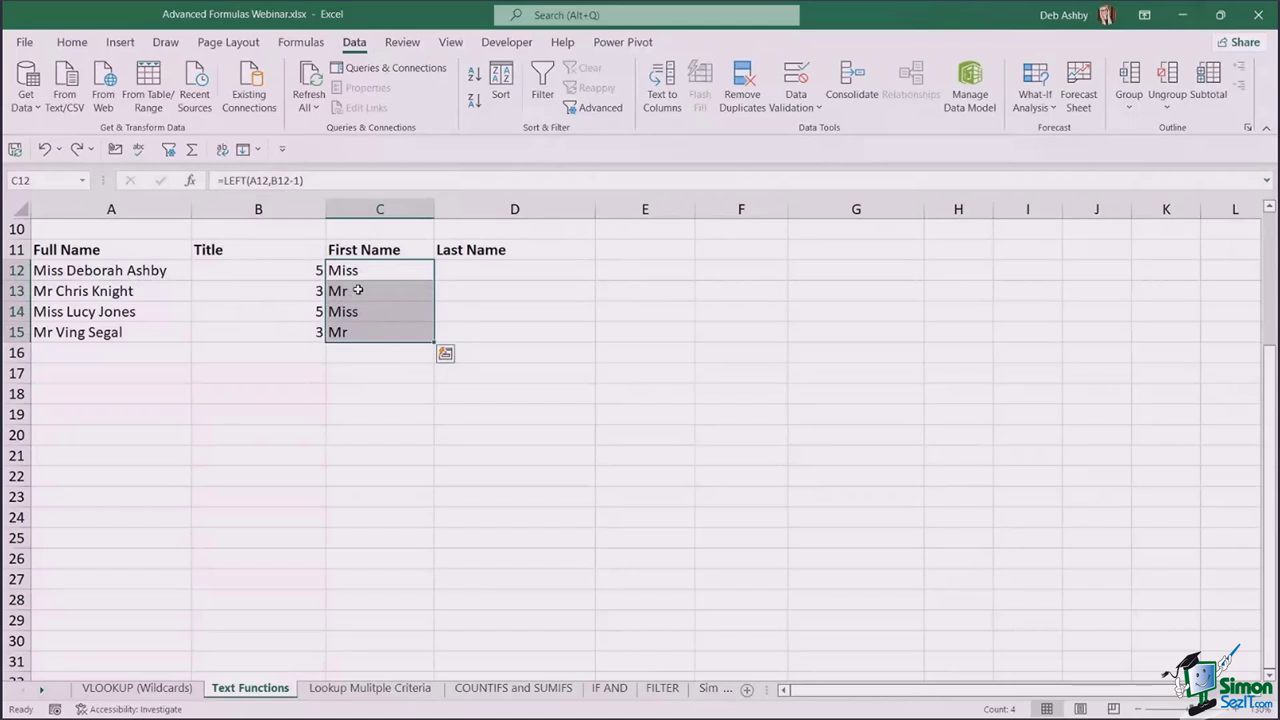
key("ctrl+c")
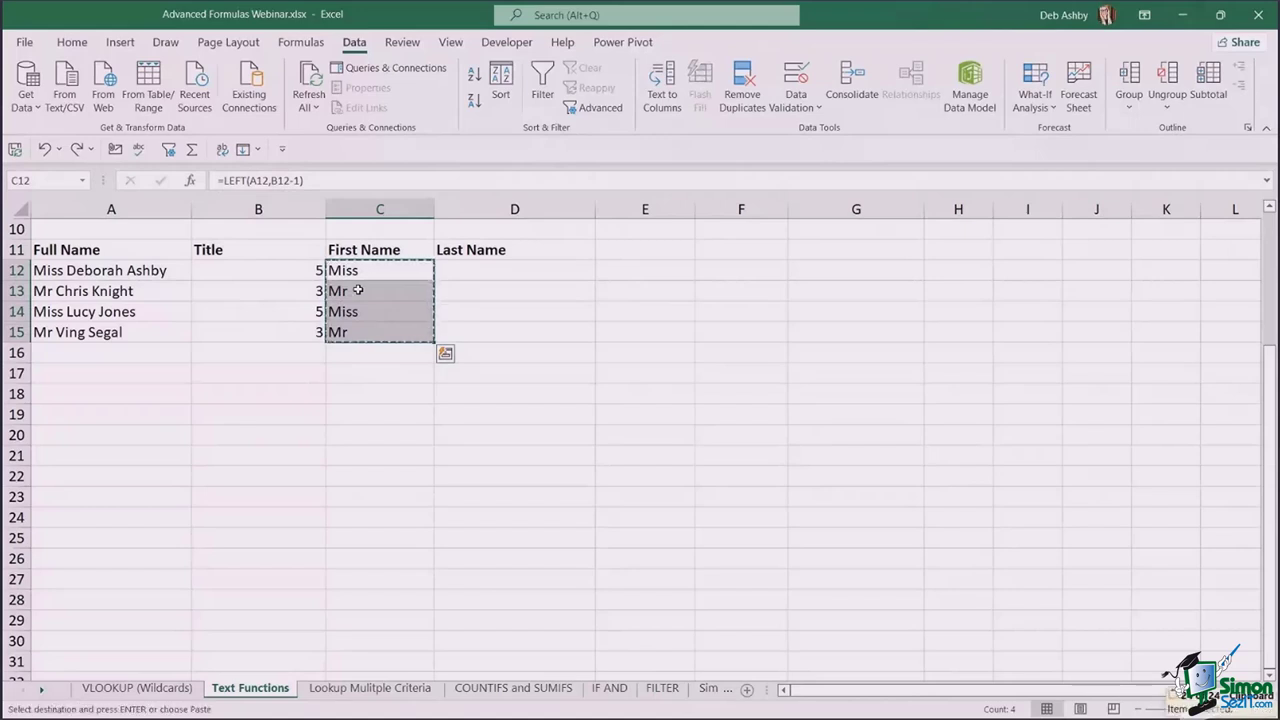
left_click(70, 42)
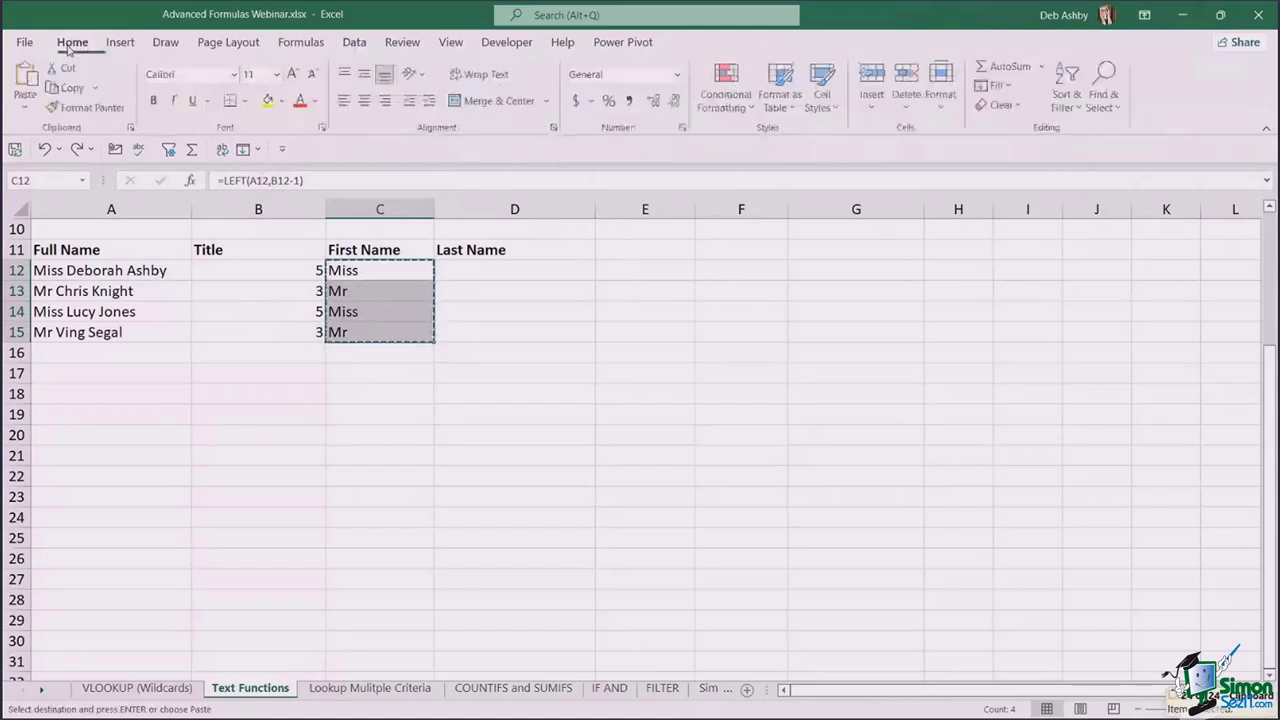
left_click(20, 106)
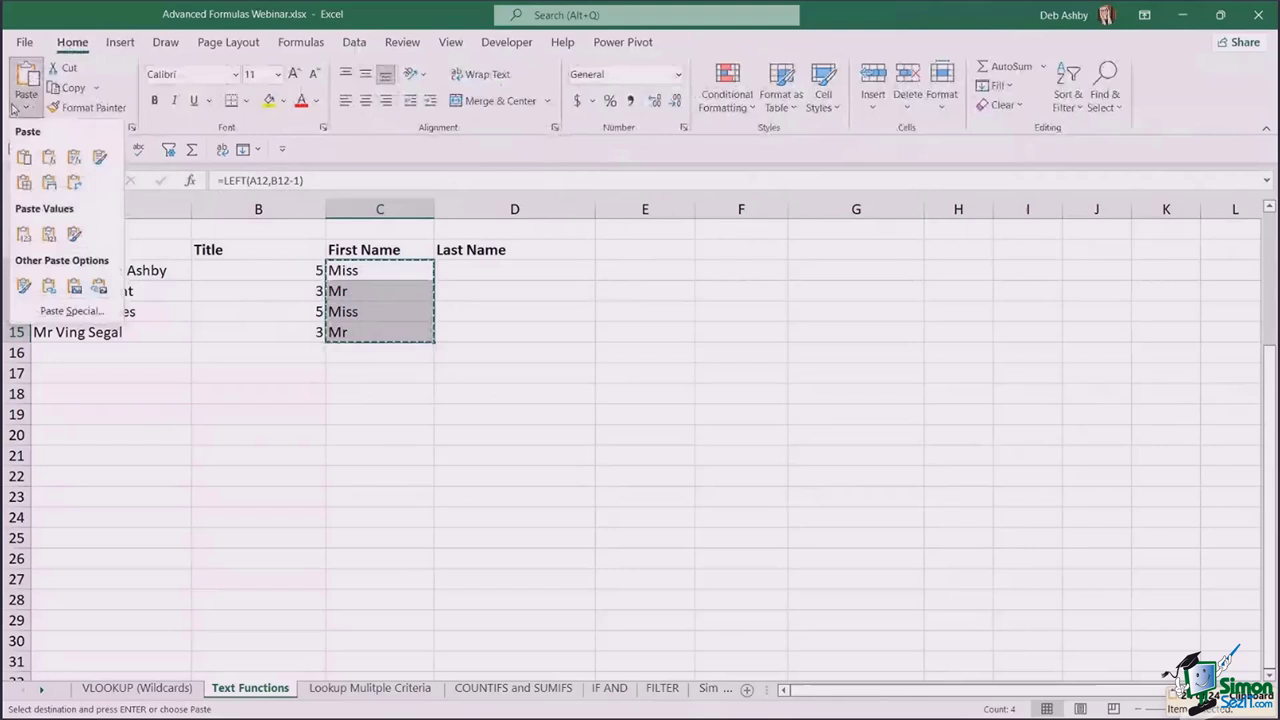
left_click(23, 234)
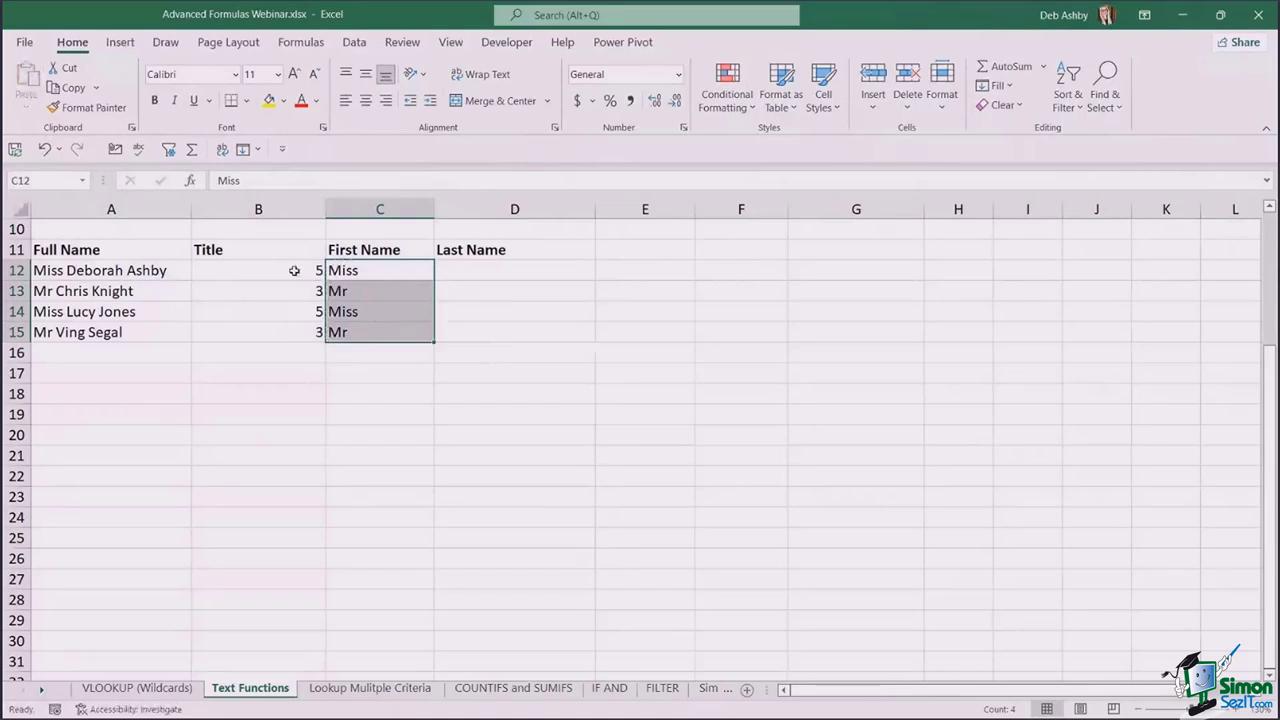
- Clear the position numbers in B12:B15 and move the Miss and Mr titles into B12:B15
left_click_drag(293, 269, 292, 329)
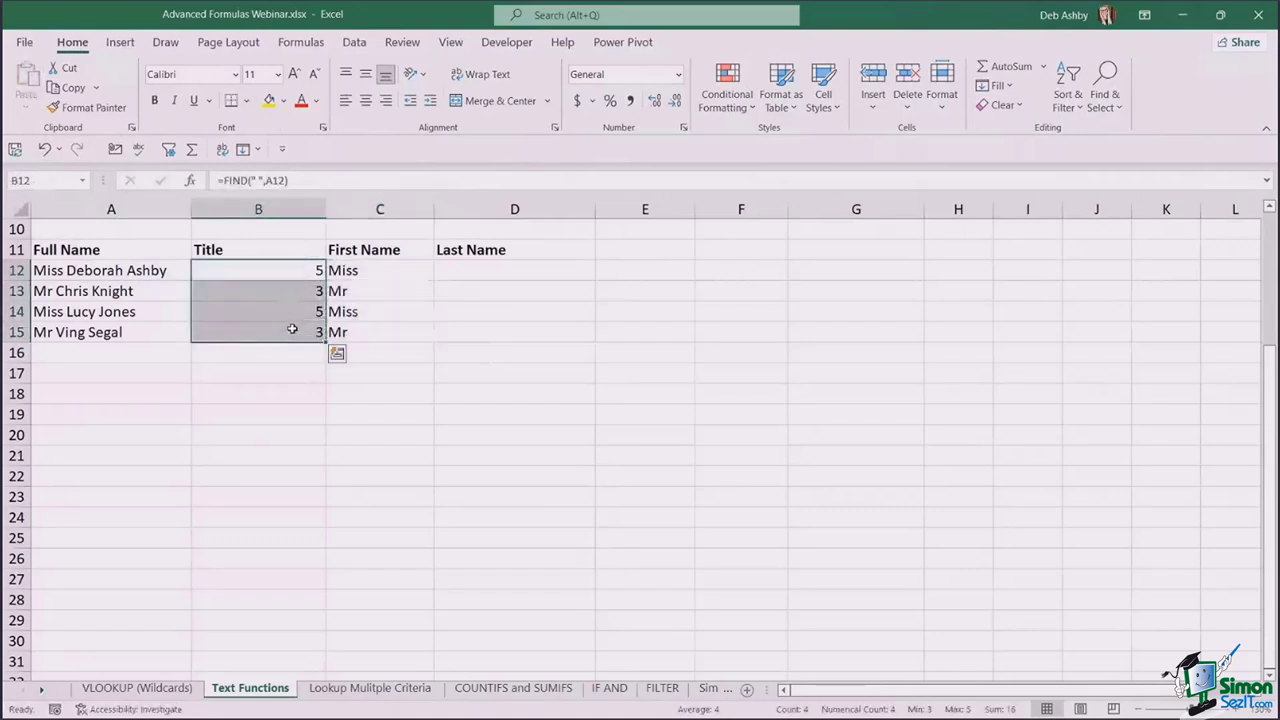
key("Delete")
left_click_drag(386, 271, 372, 333)
left_click_drag(328, 294, 280, 309)
left_click(417, 320)
left_click(372, 269)
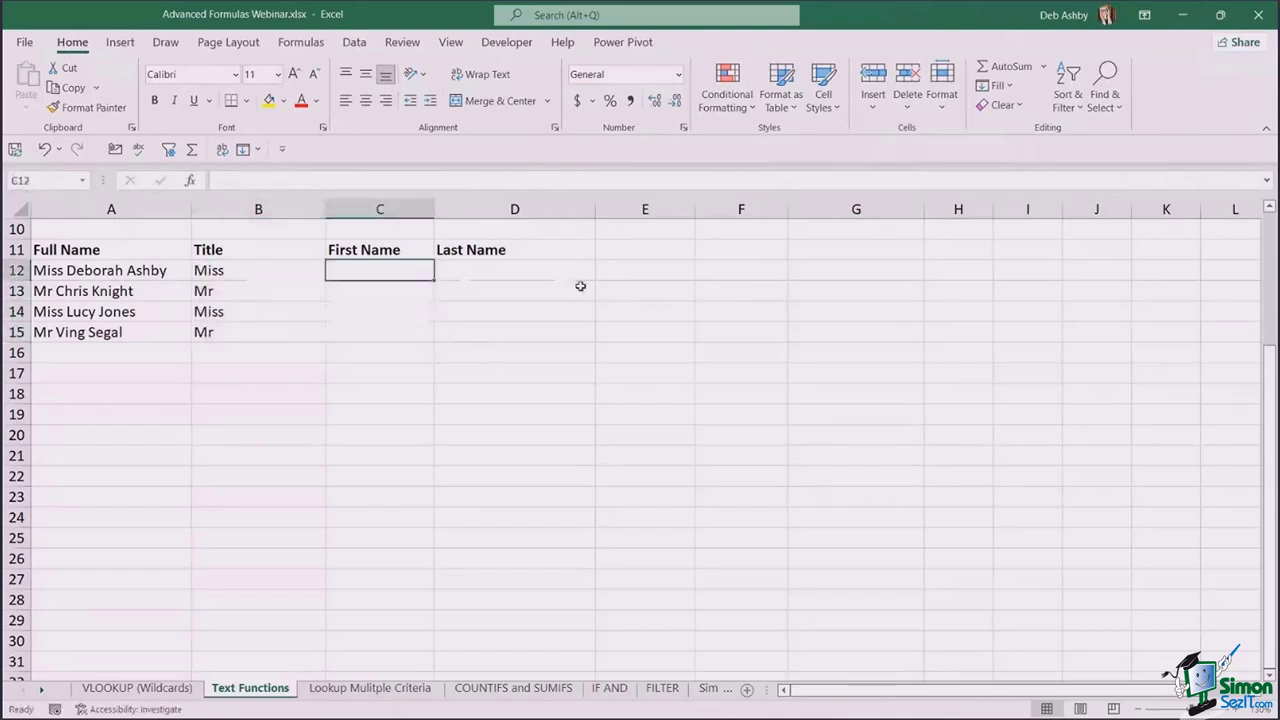
left_click(279, 269)
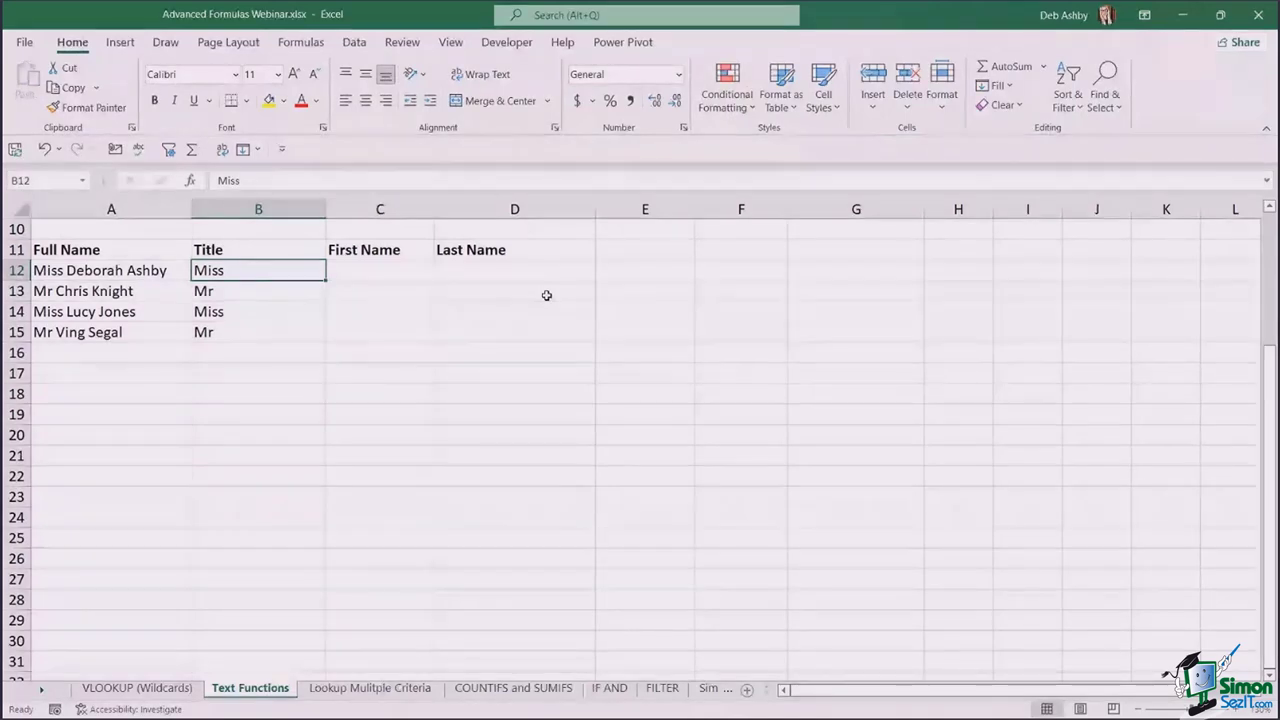
- Flash Fill first names in C12:C15 from Deborah, then select B12:D15 for clearing
left_click(372, 274)
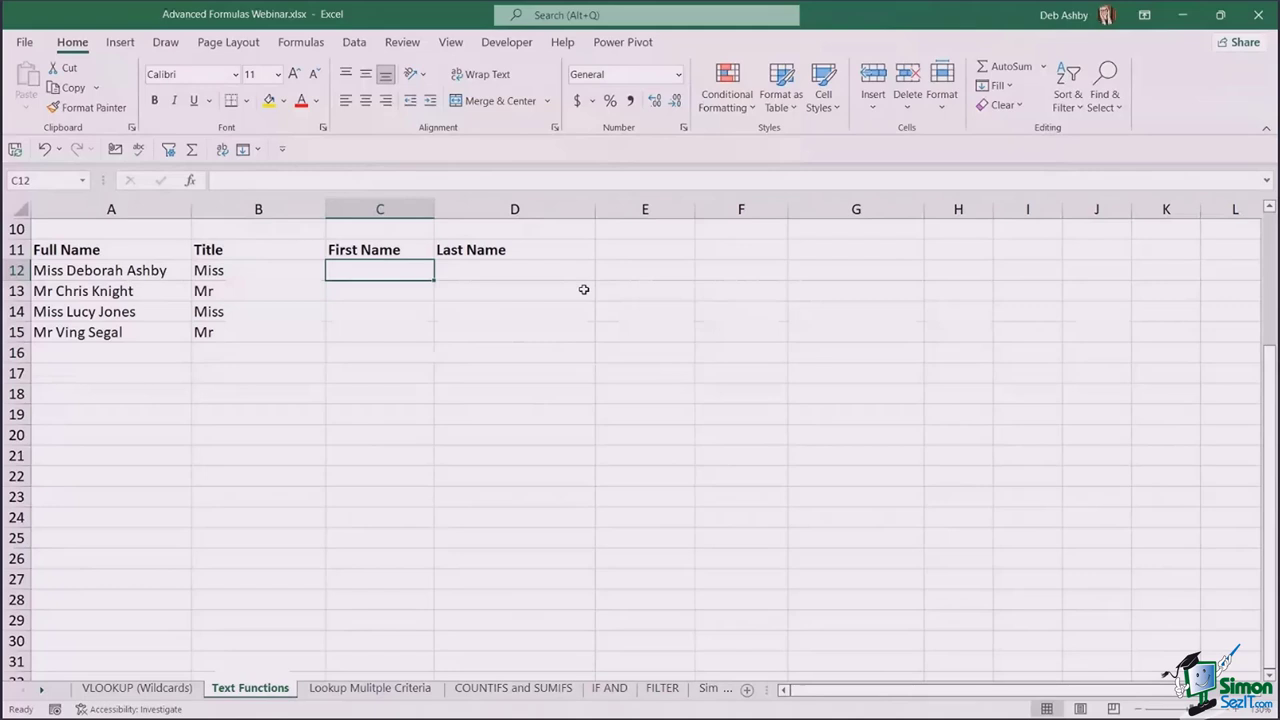
type("Deborah")
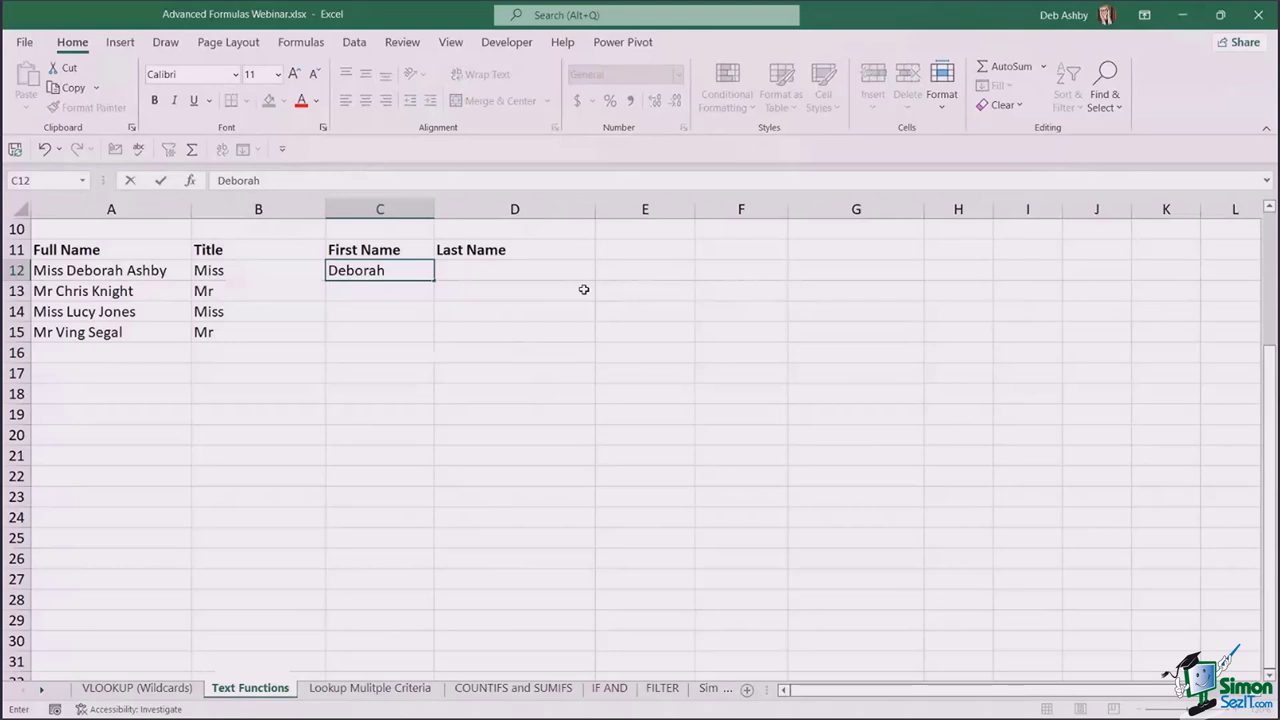
key("ctrl+Return")
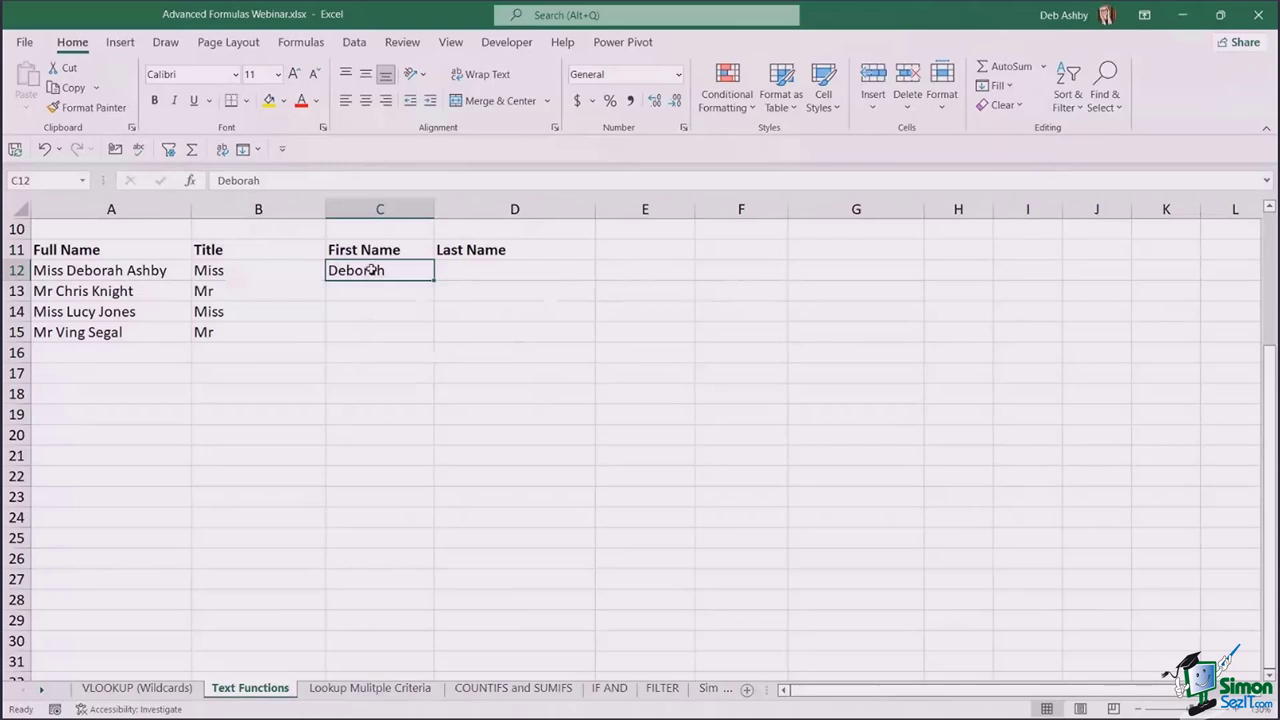
left_click_drag(372, 270, 364, 334)
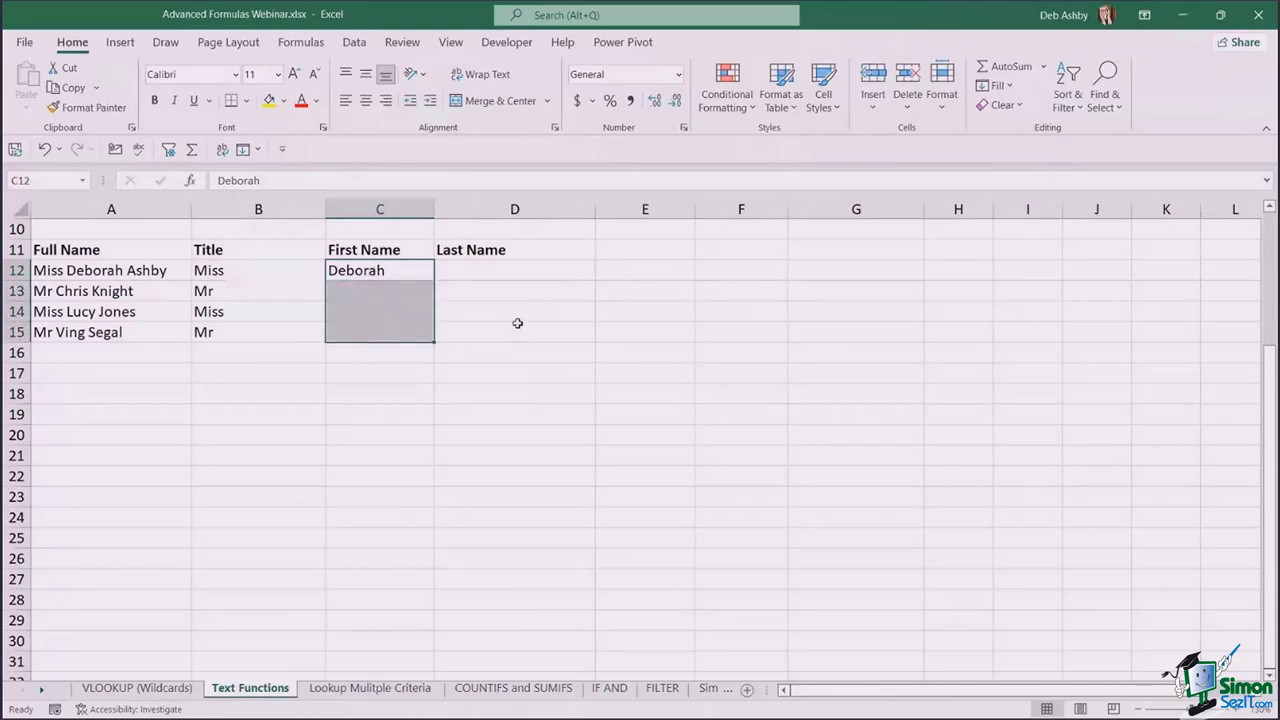
key("ctrl+e")
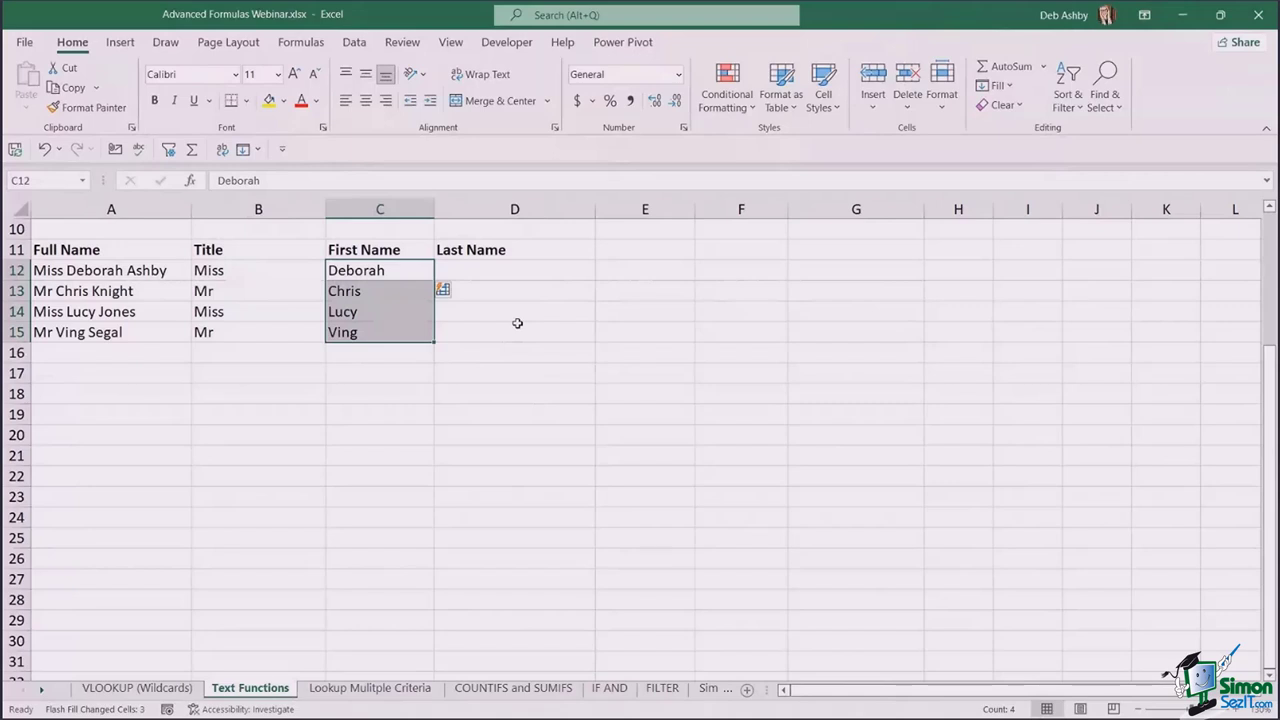
left_click(517, 323)
left_click_drag(222, 271, 492, 338)
- Clear the Title and First Name entries in B12:D15
key("Delete")
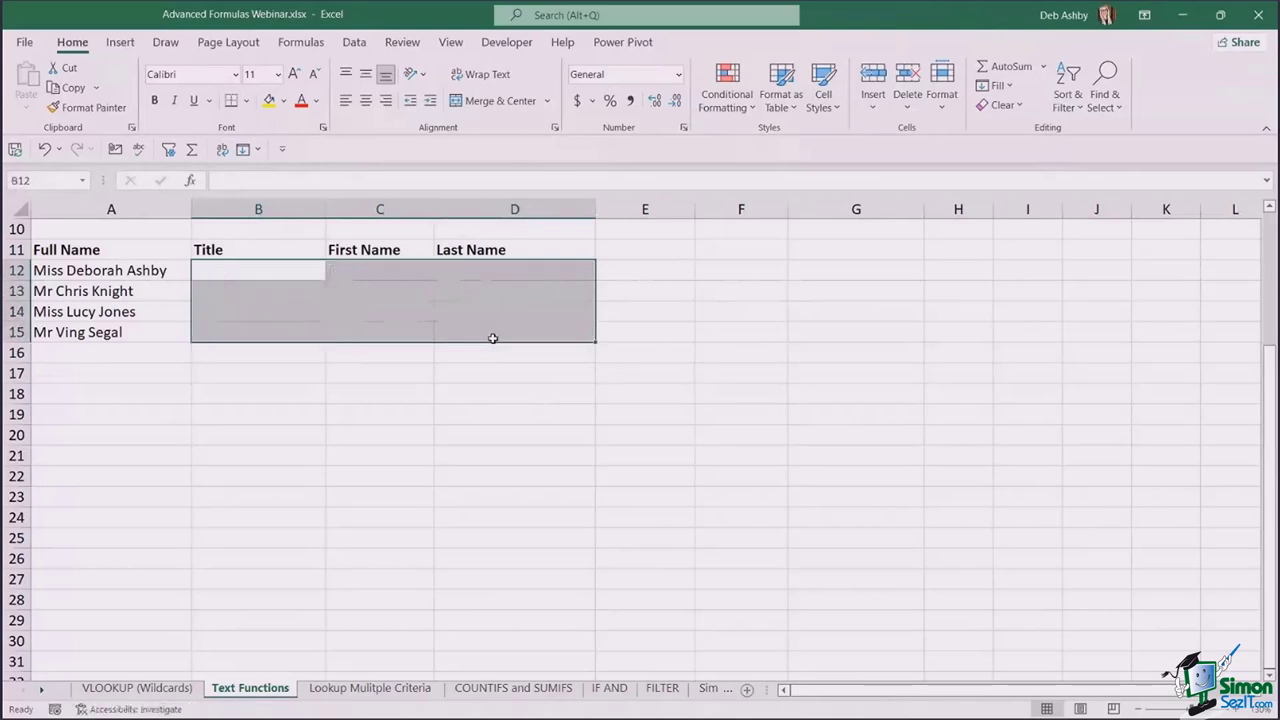
left_click(653, 327)
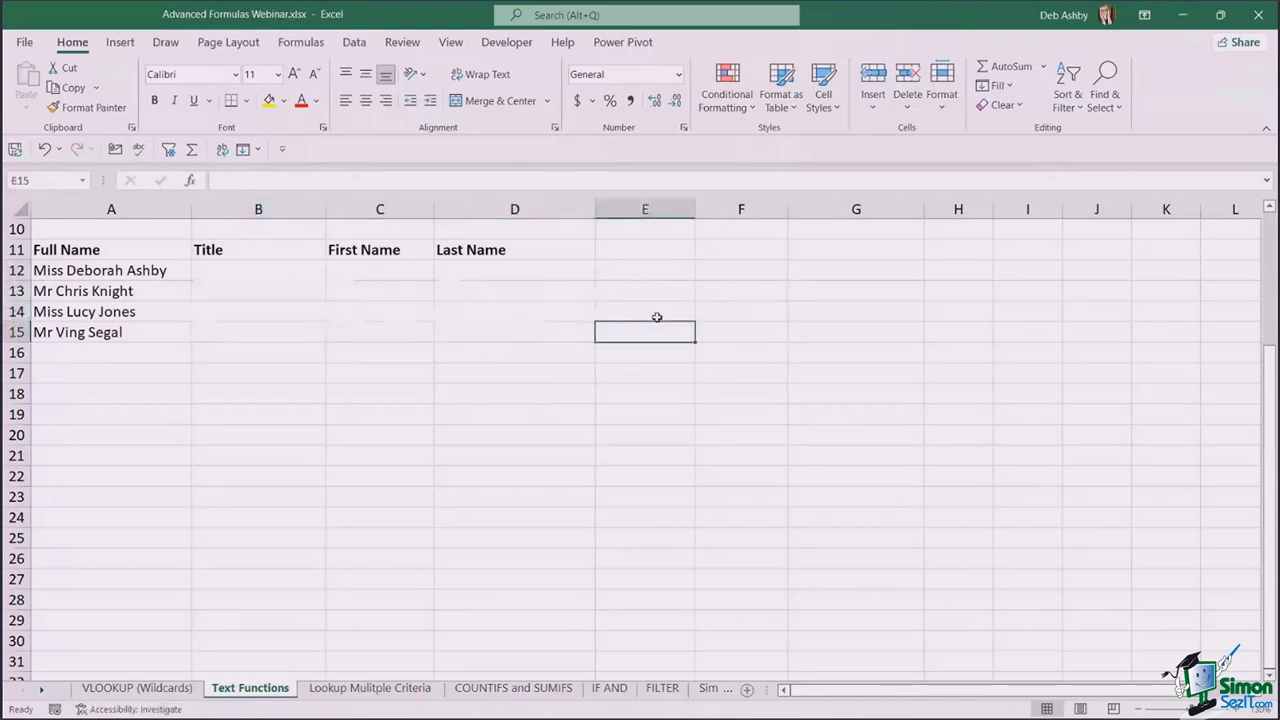
left_click(279, 273)
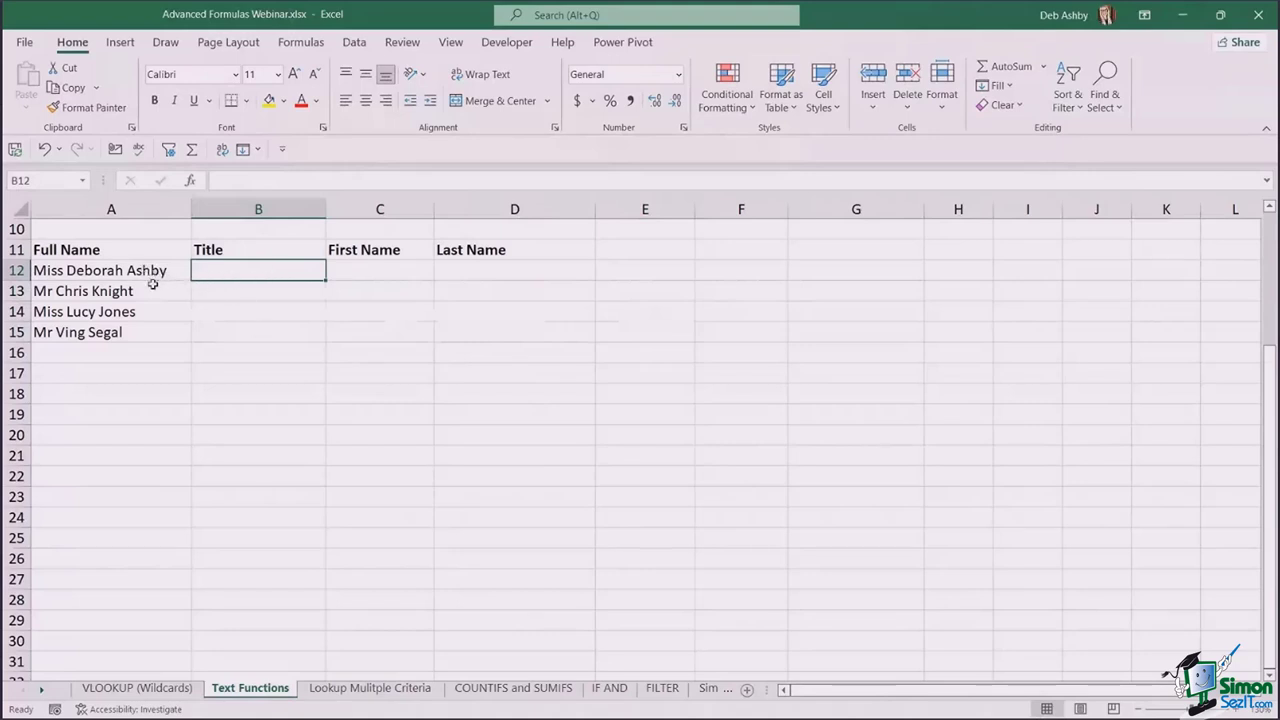
- Split A12:A15 with Text to Columns, delimited on Space only, output starting at $B$12
left_click_drag(141, 270, 160, 330)
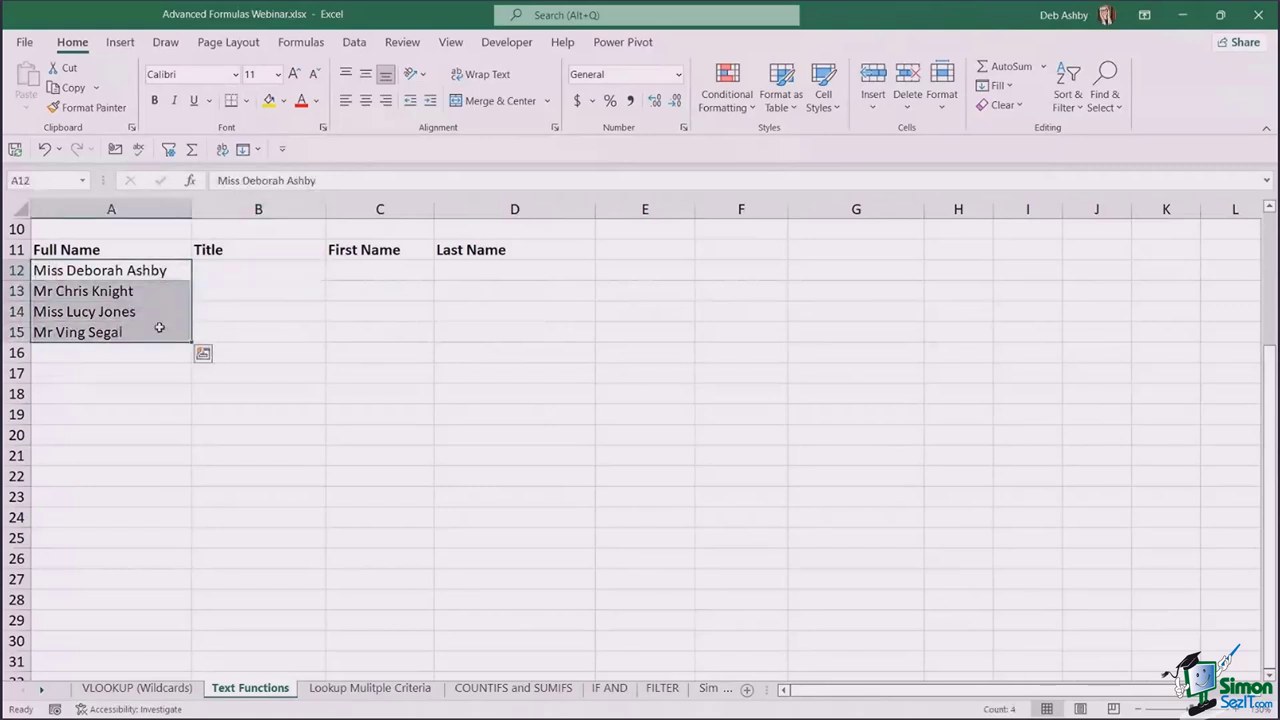
left_click(364, 46)
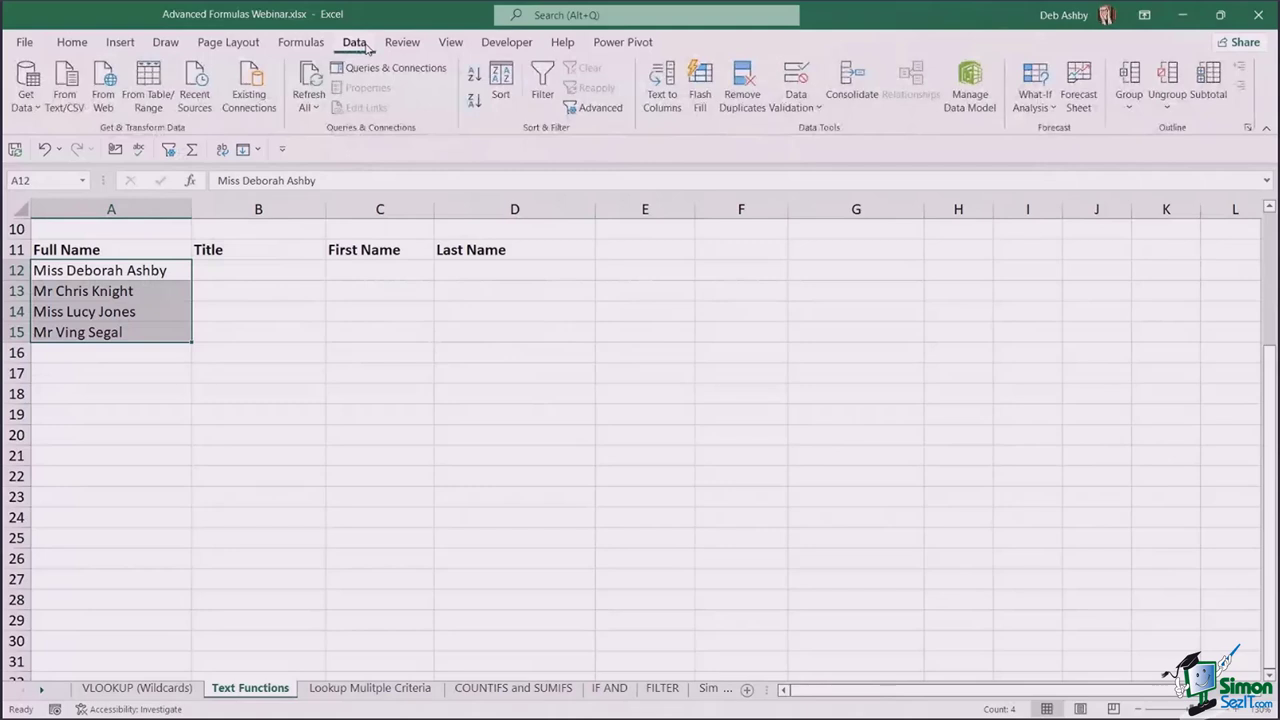
left_click(660, 92)
left_click_drag(773, 242, 693, 218)
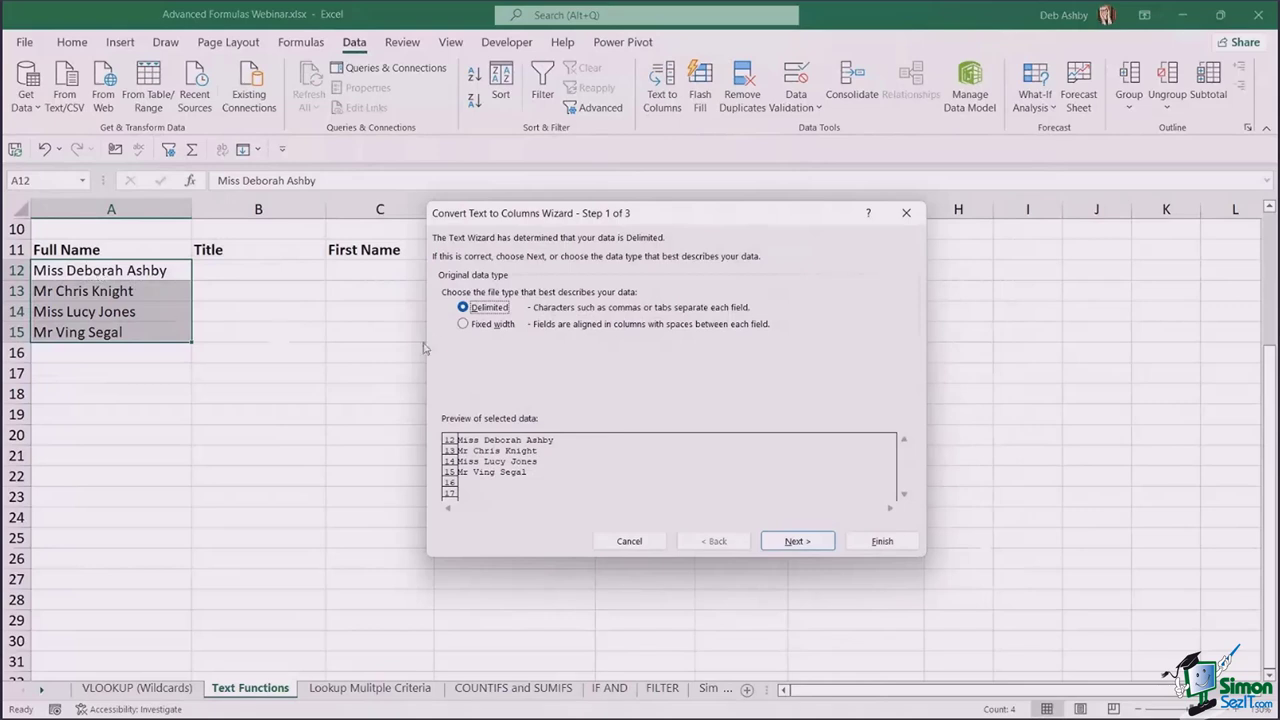
left_click(795, 542)
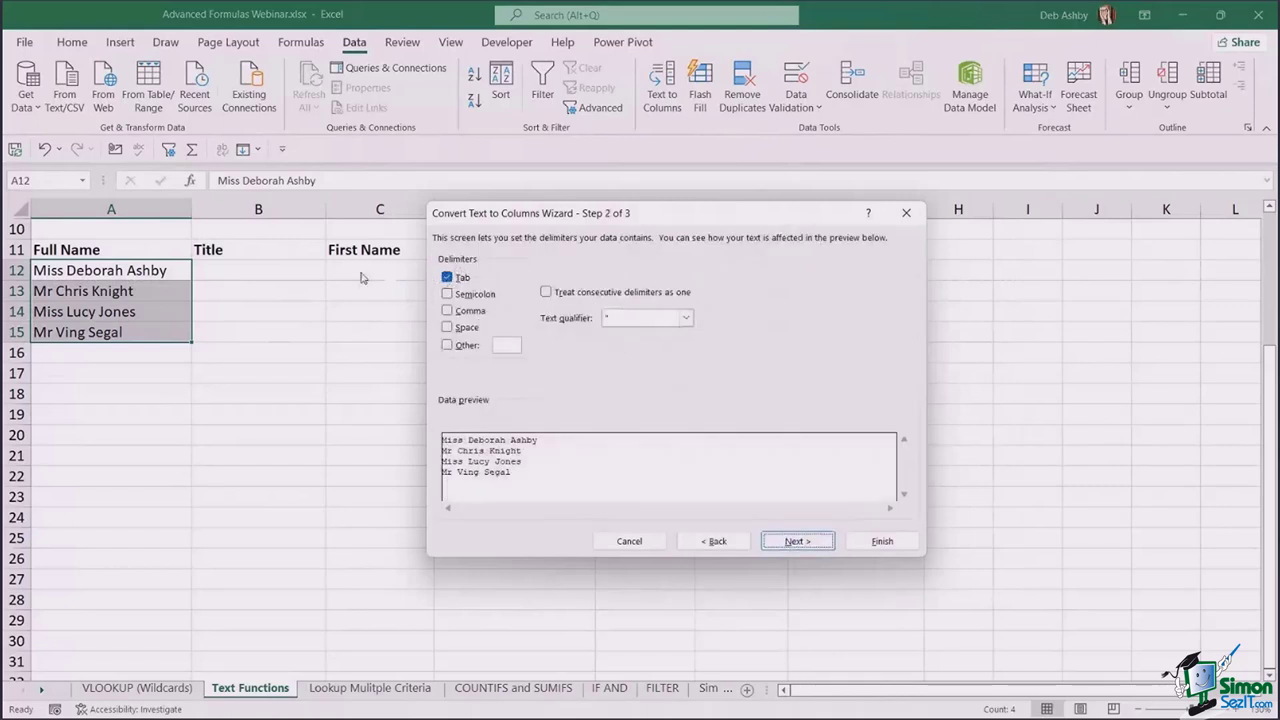
left_click(447, 277)
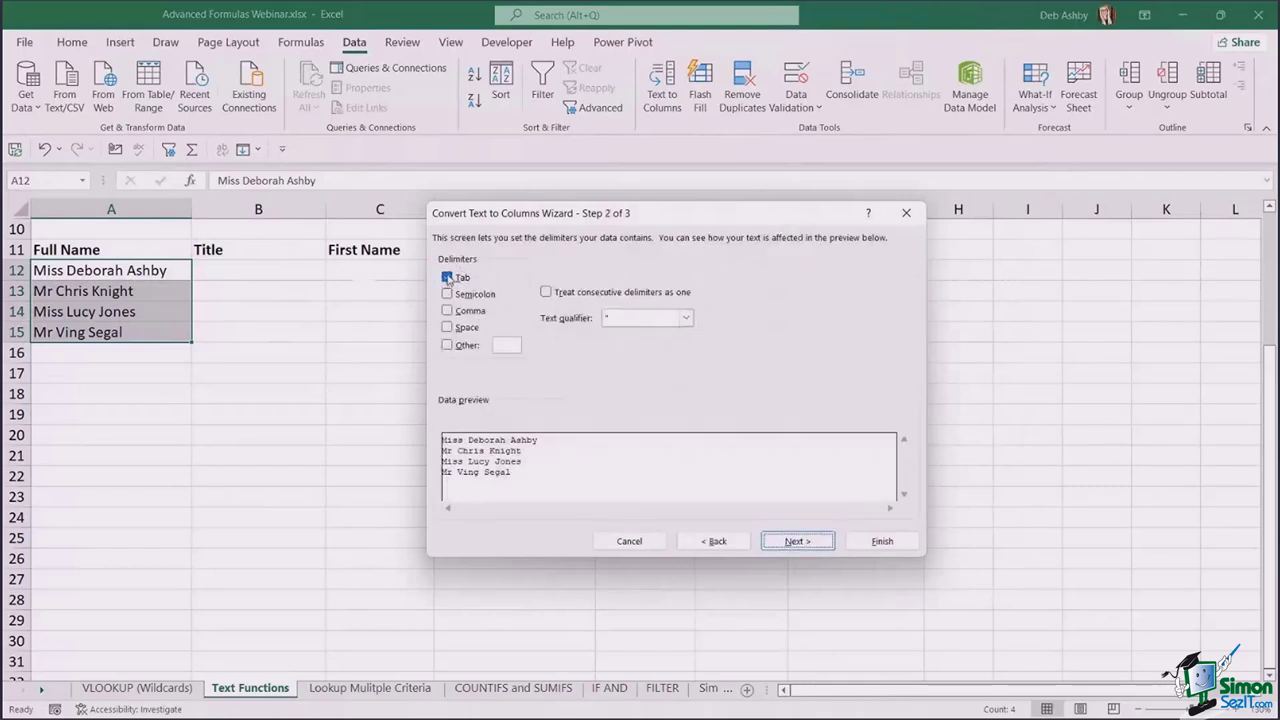
left_click(447, 327)
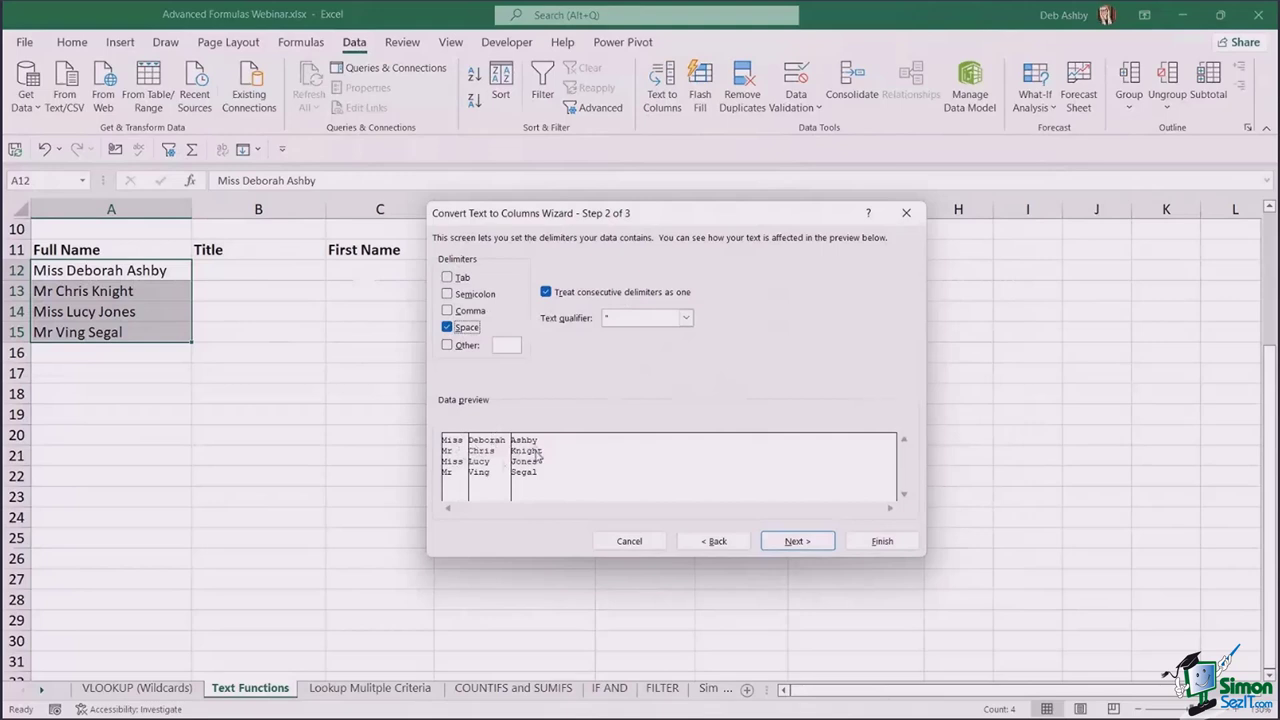
left_click(804, 538)
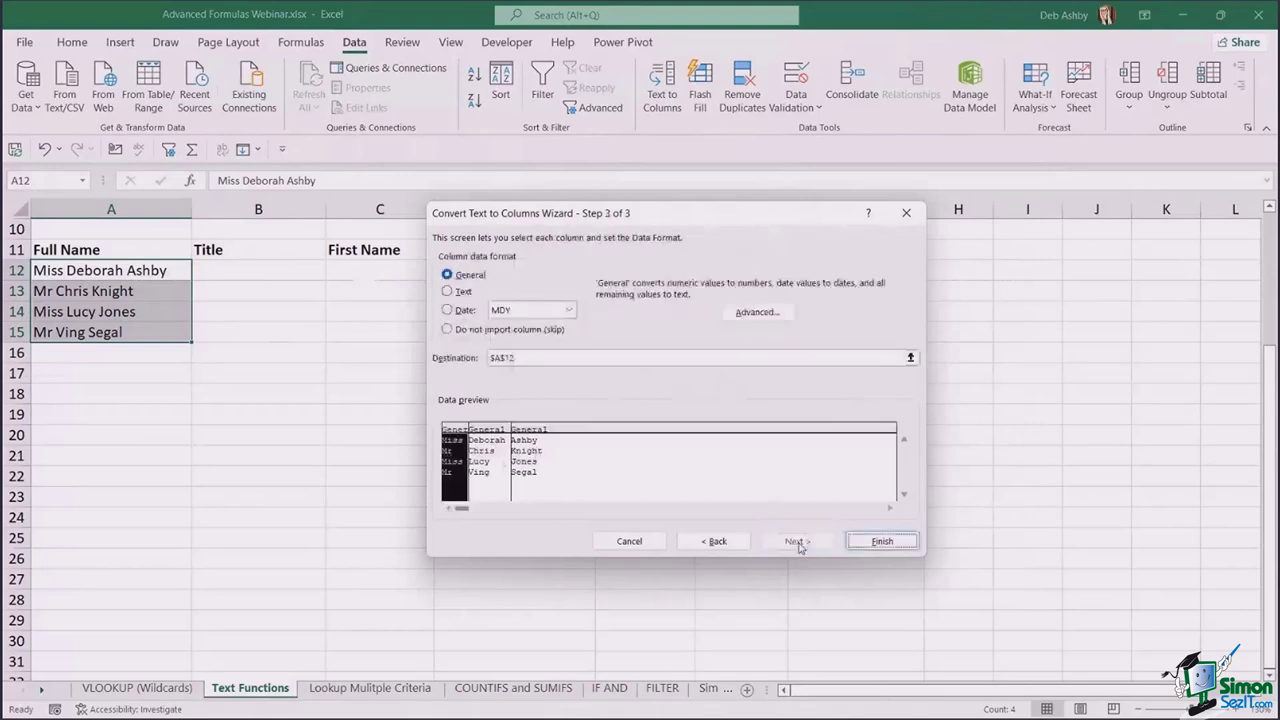
left_click_drag(522, 358, 478, 358)
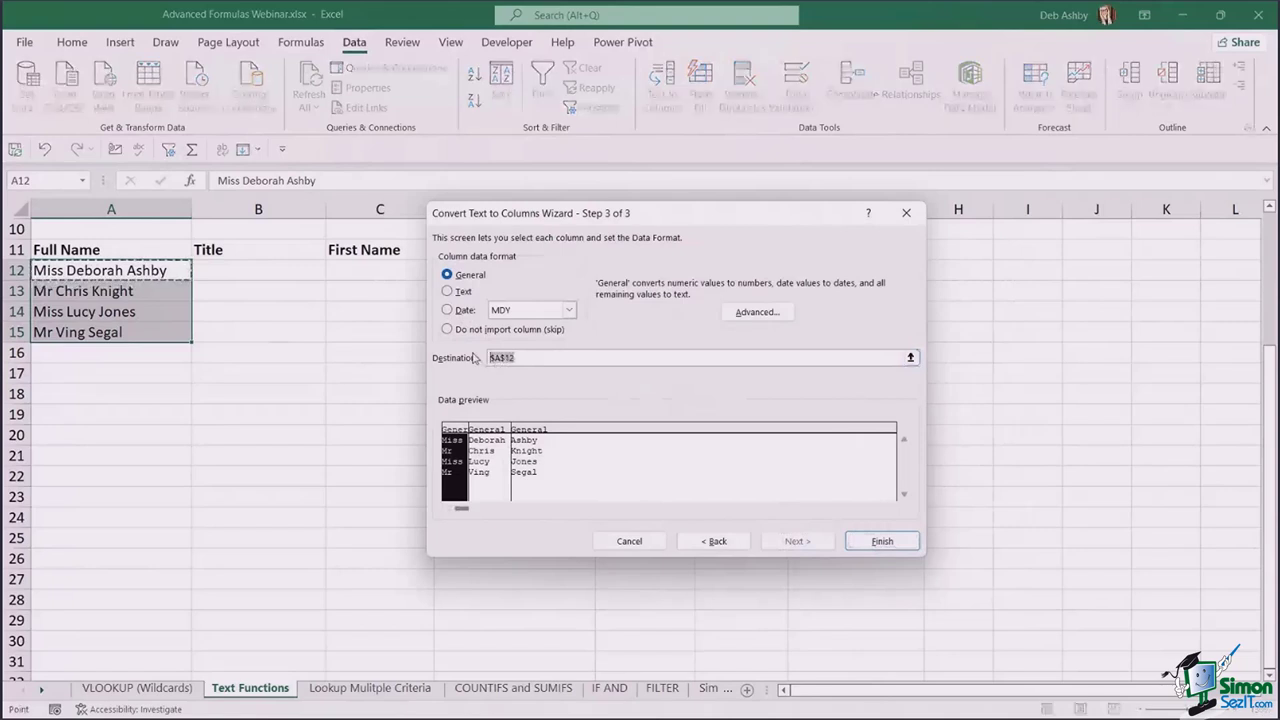
key("BackSpace")
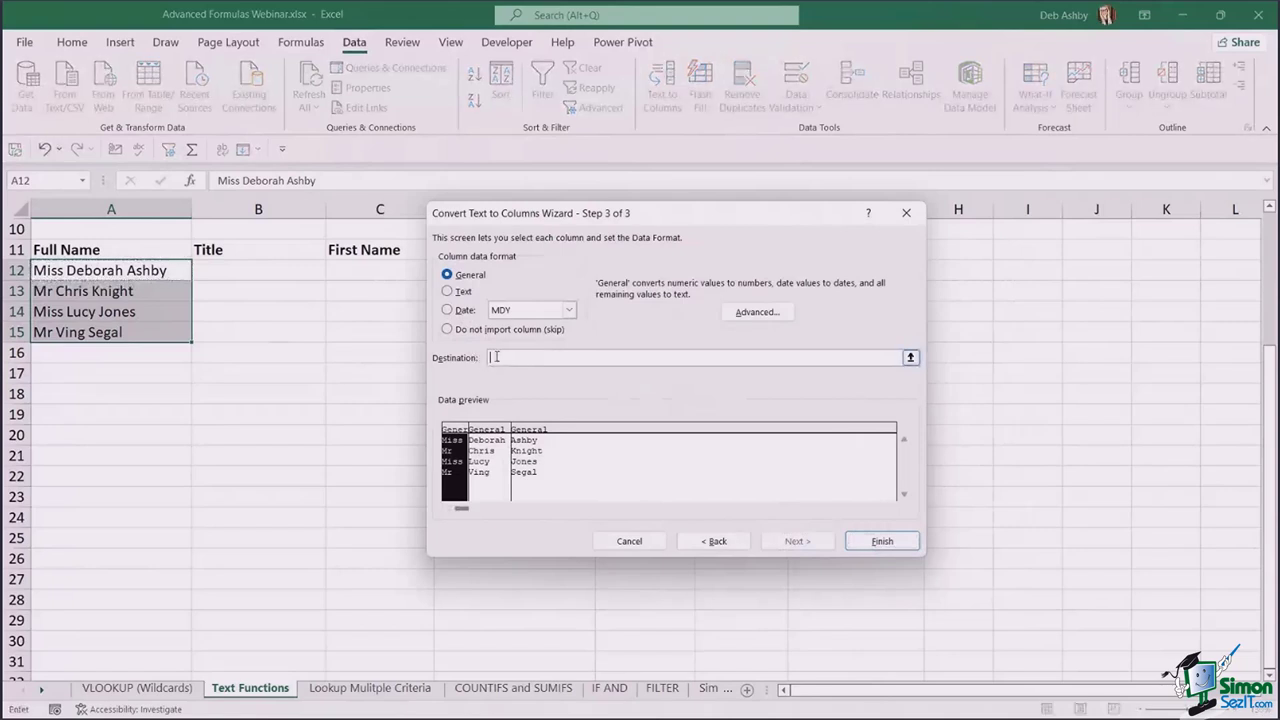
left_click(231, 276)
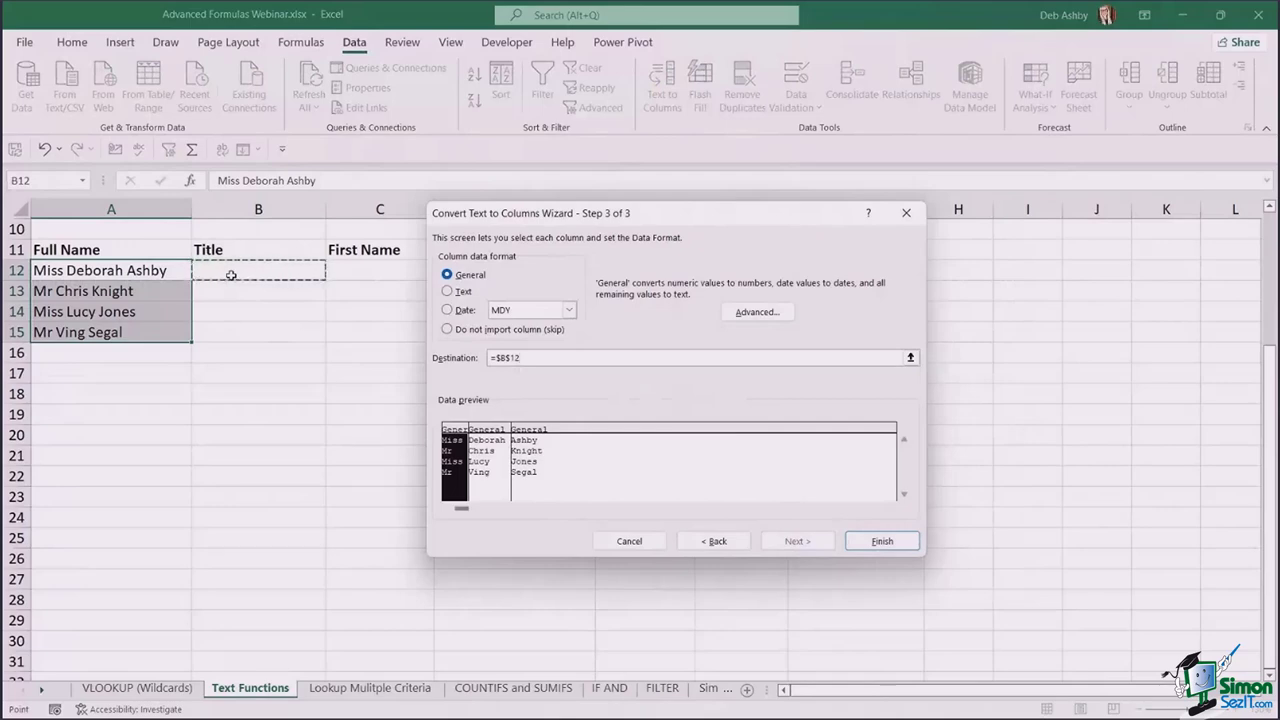
left_click(897, 540)
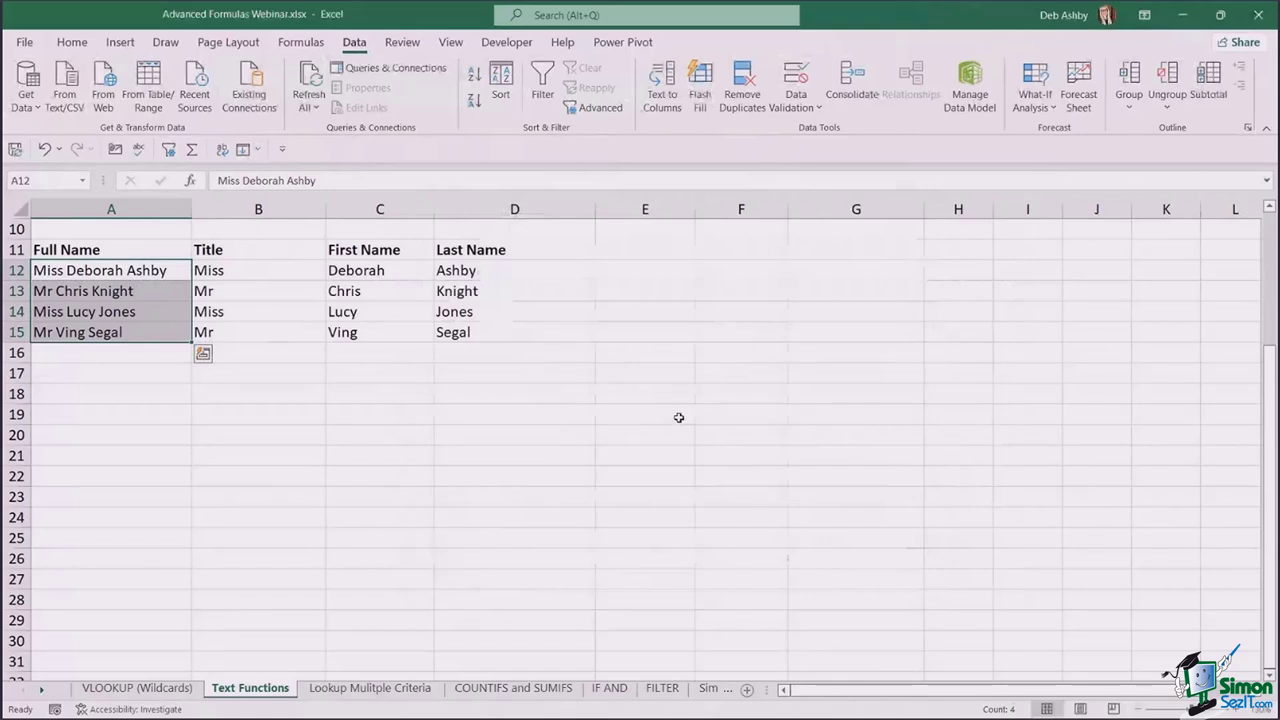
left_click(560, 392)
- Go to the Lookup Mulitple Criteria sheet with the Item, Color and Price table
scroll(561, 380, "up", 3)
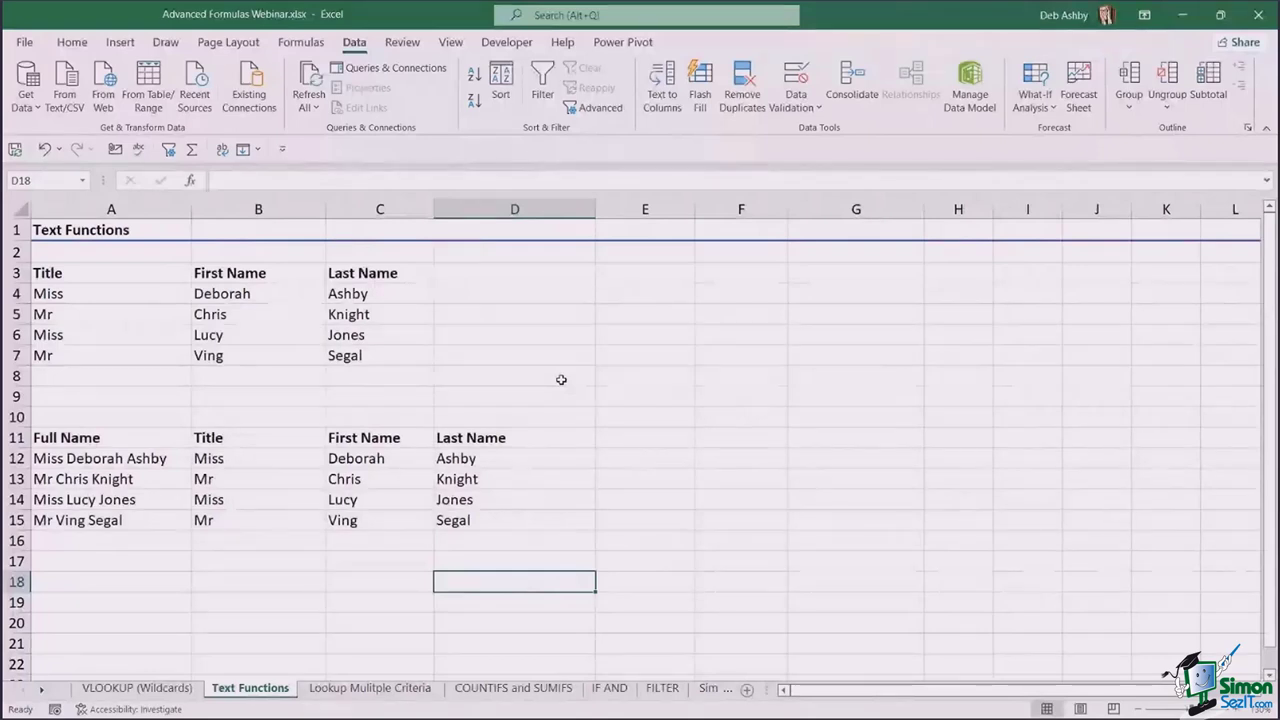
left_click(553, 418)
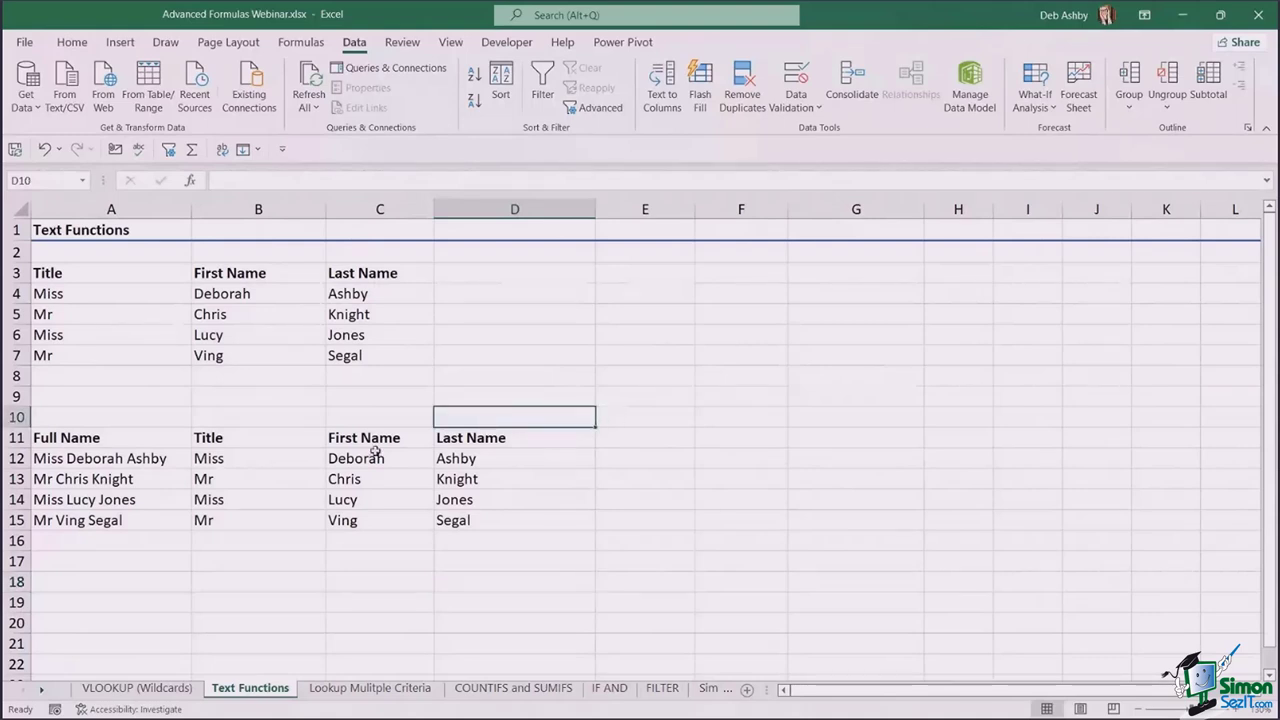
left_click(369, 689)
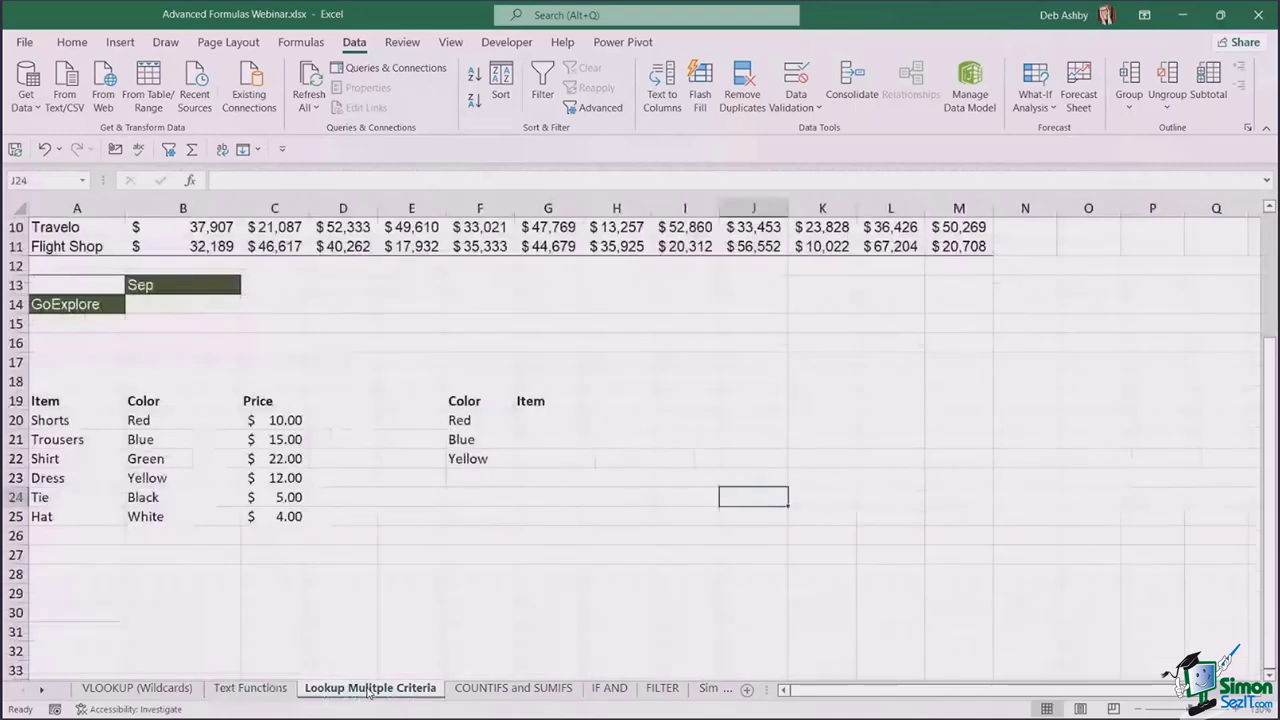
left_click(765, 398)
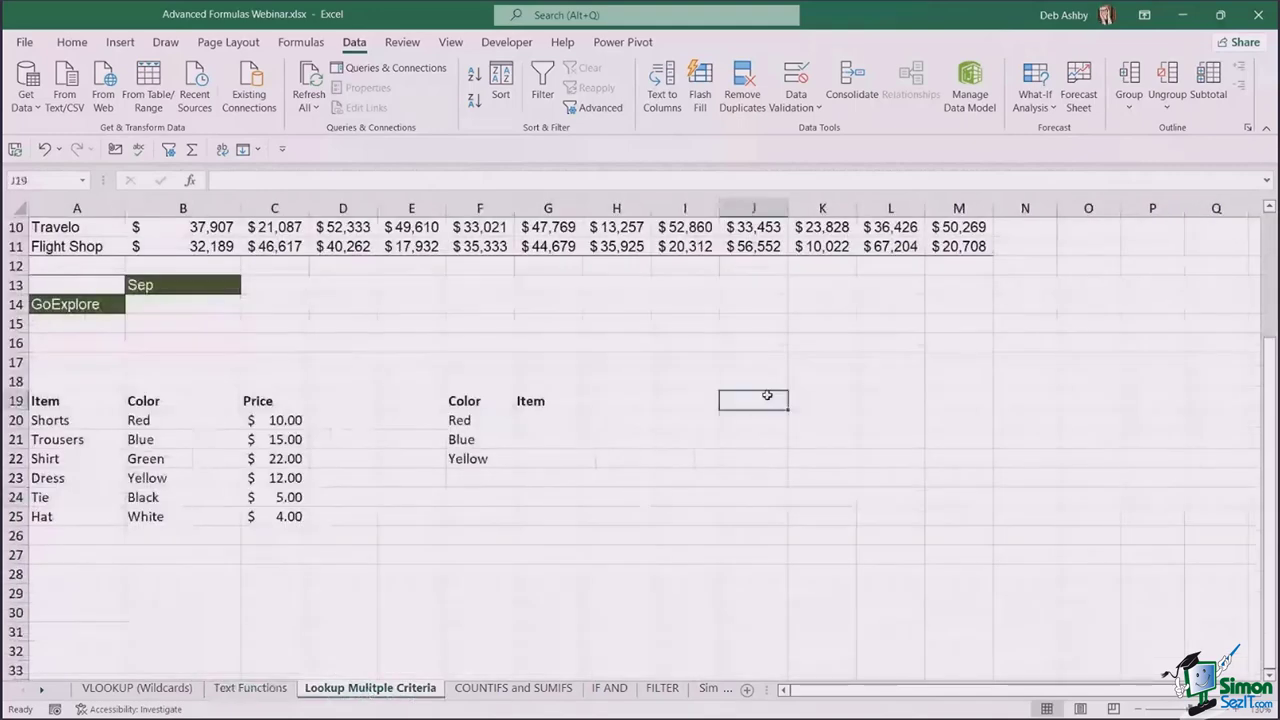
scroll(770, 394, "up", 2)
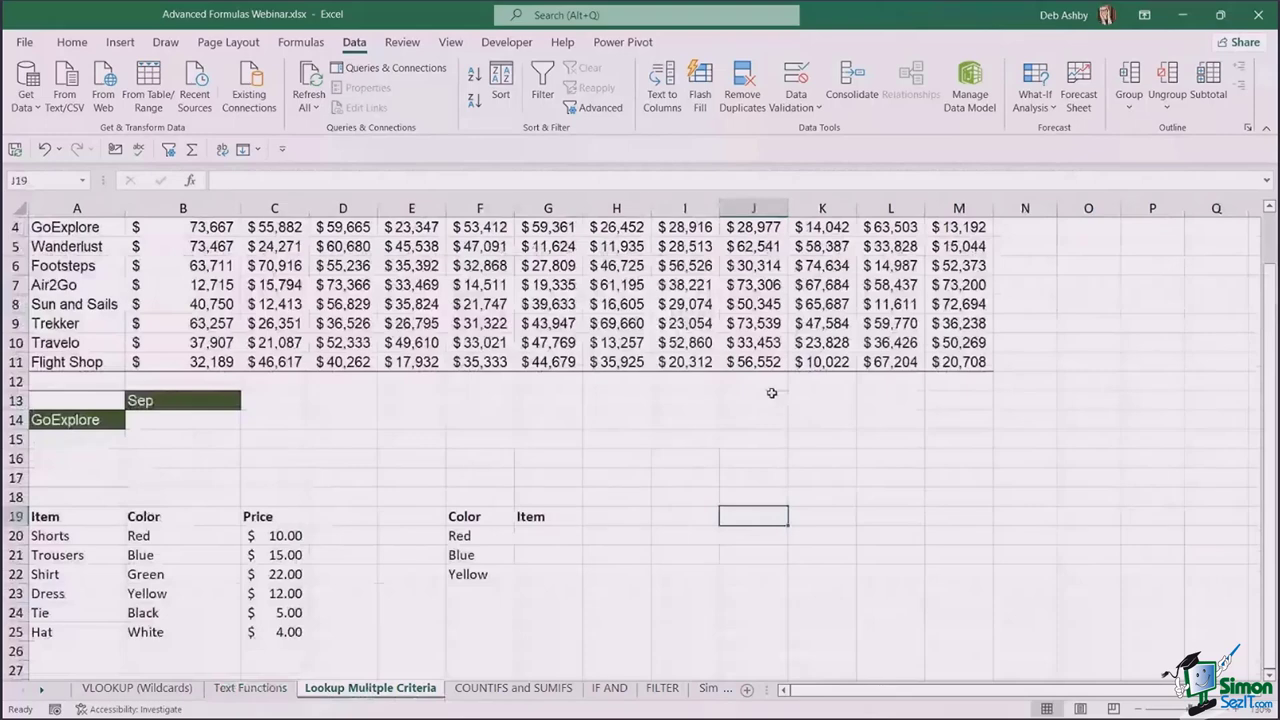
scroll(780, 400, "down", 2)
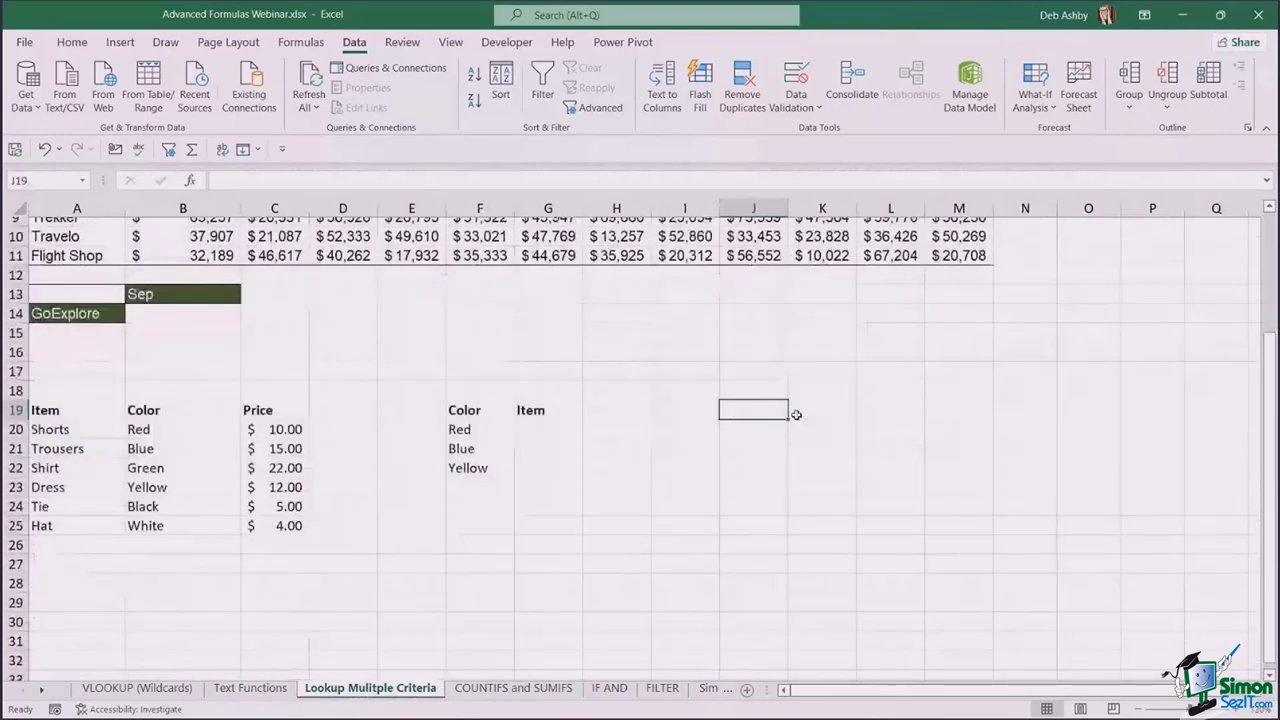
scroll(796, 414, "down", 2)
scroll(794, 418, "up", 5)
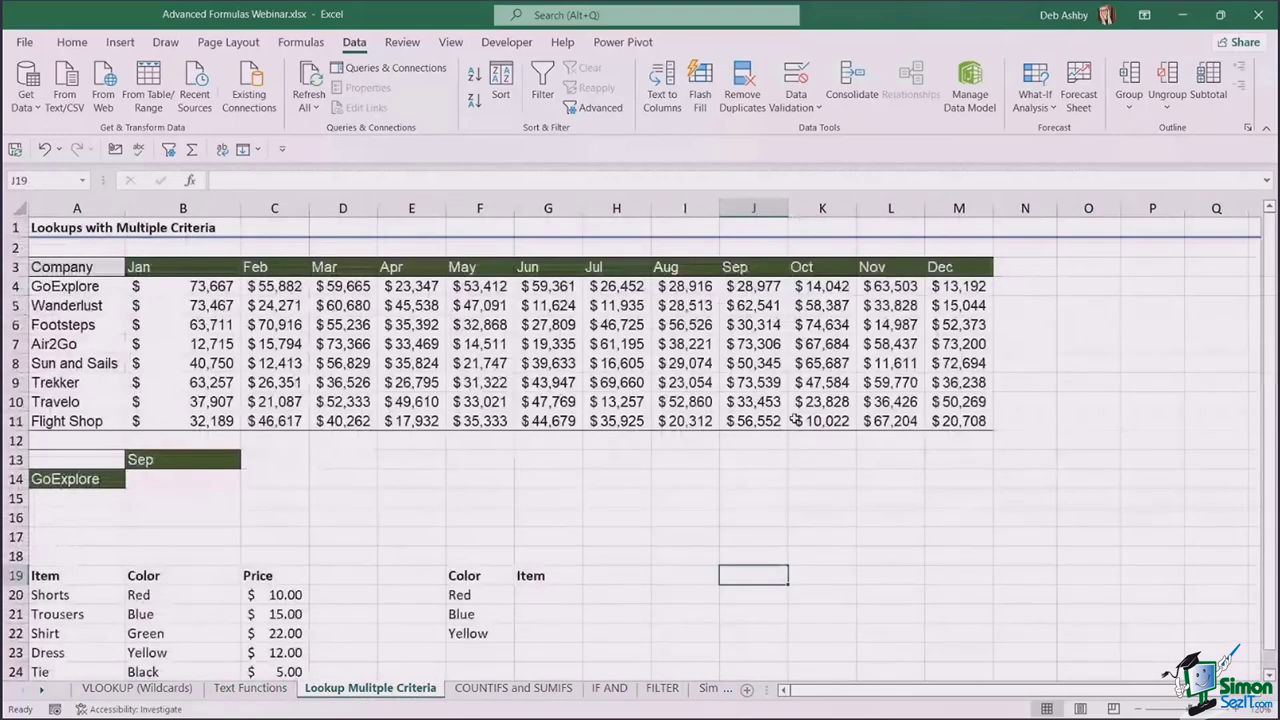
scroll(794, 418, "down", 4)
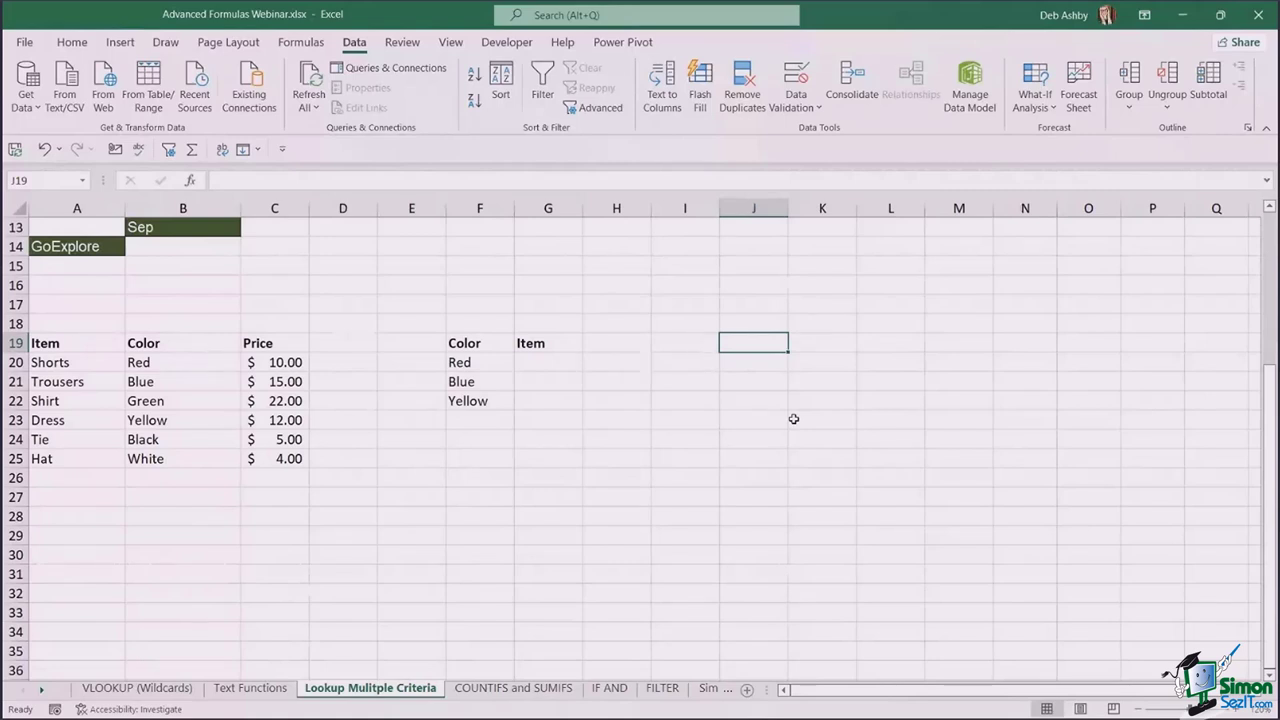
left_click(683, 396)
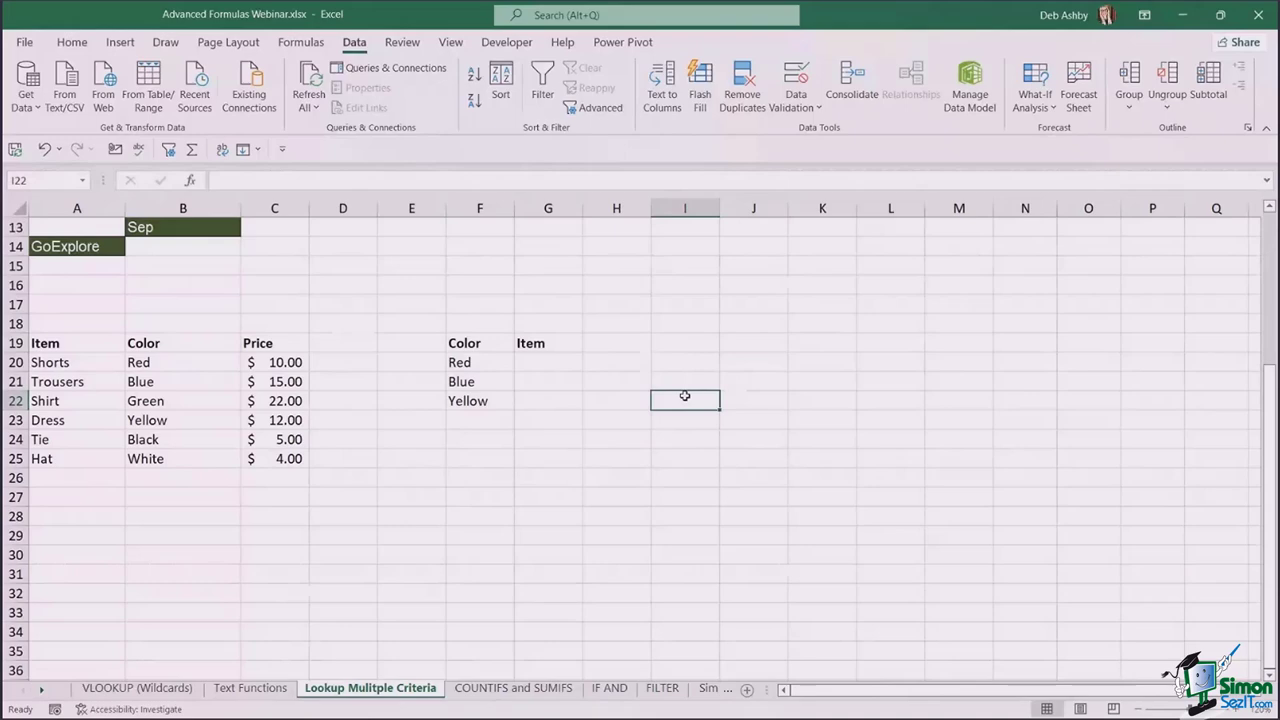
scroll(684, 396, "up", 1)
scroll(684, 396, "up", 4)
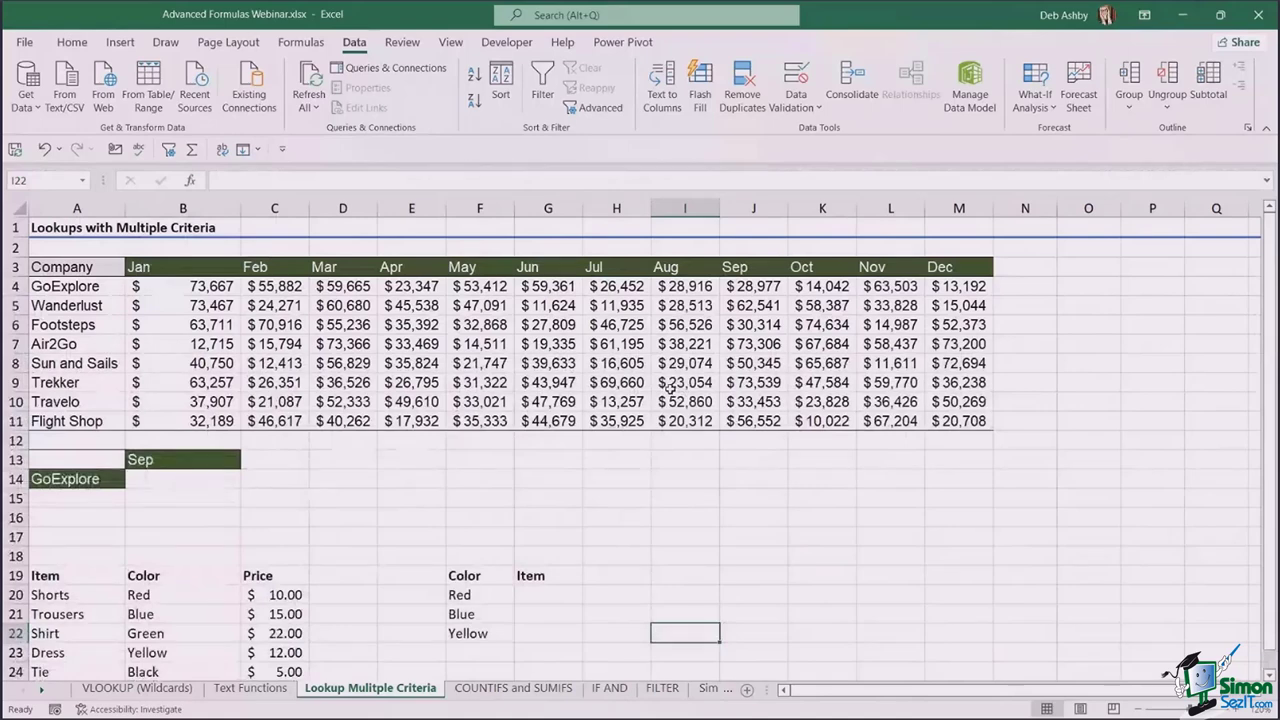
scroll(670, 388, "down", 5)
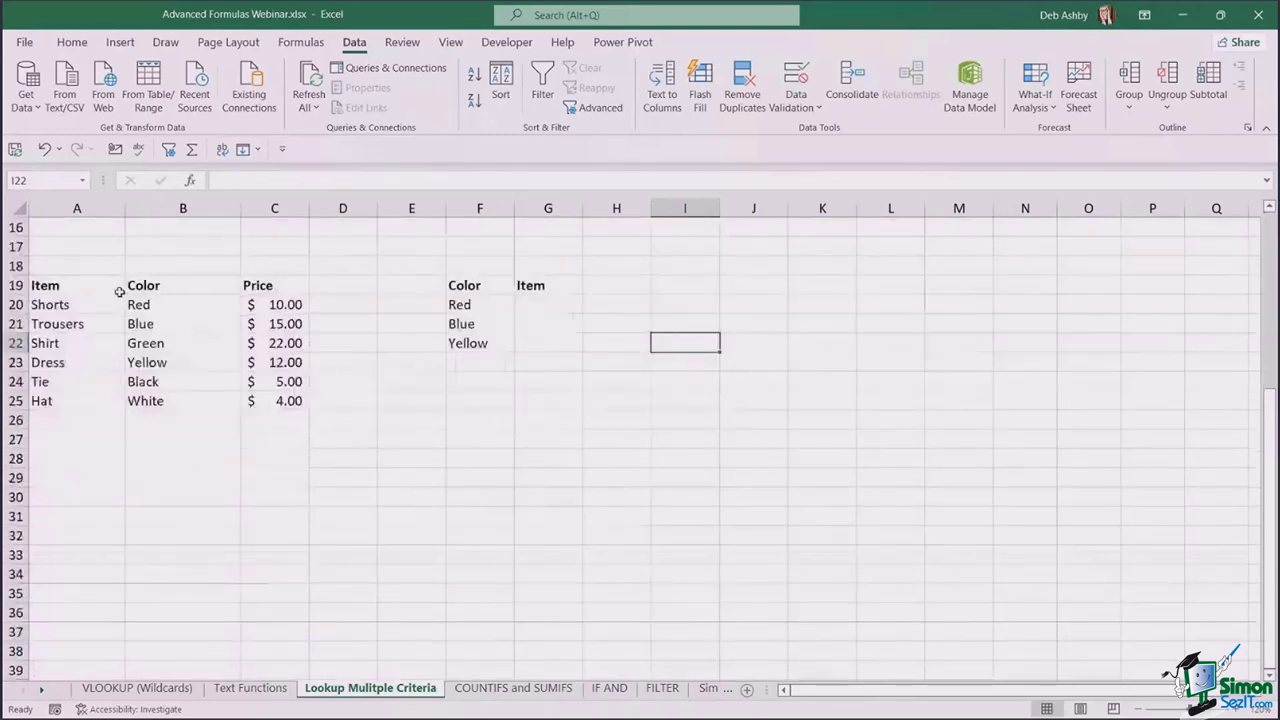
left_click(90, 290)
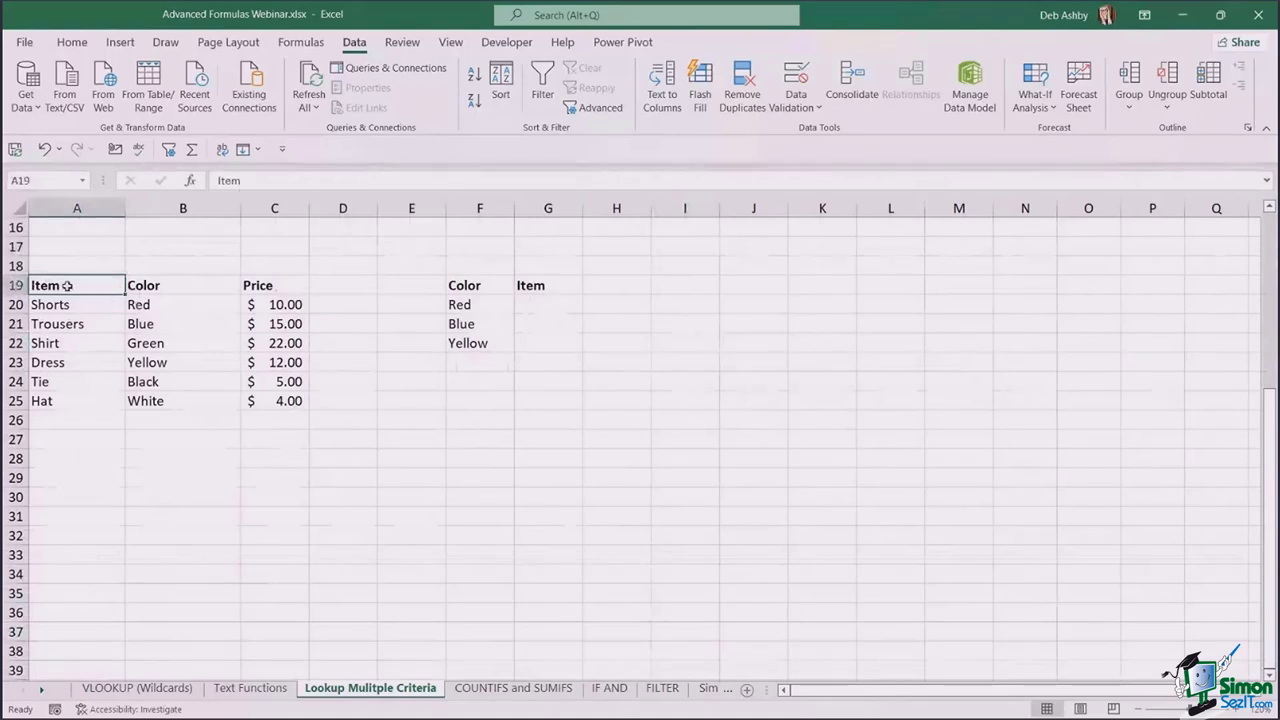
left_click_drag(66, 286, 73, 394)
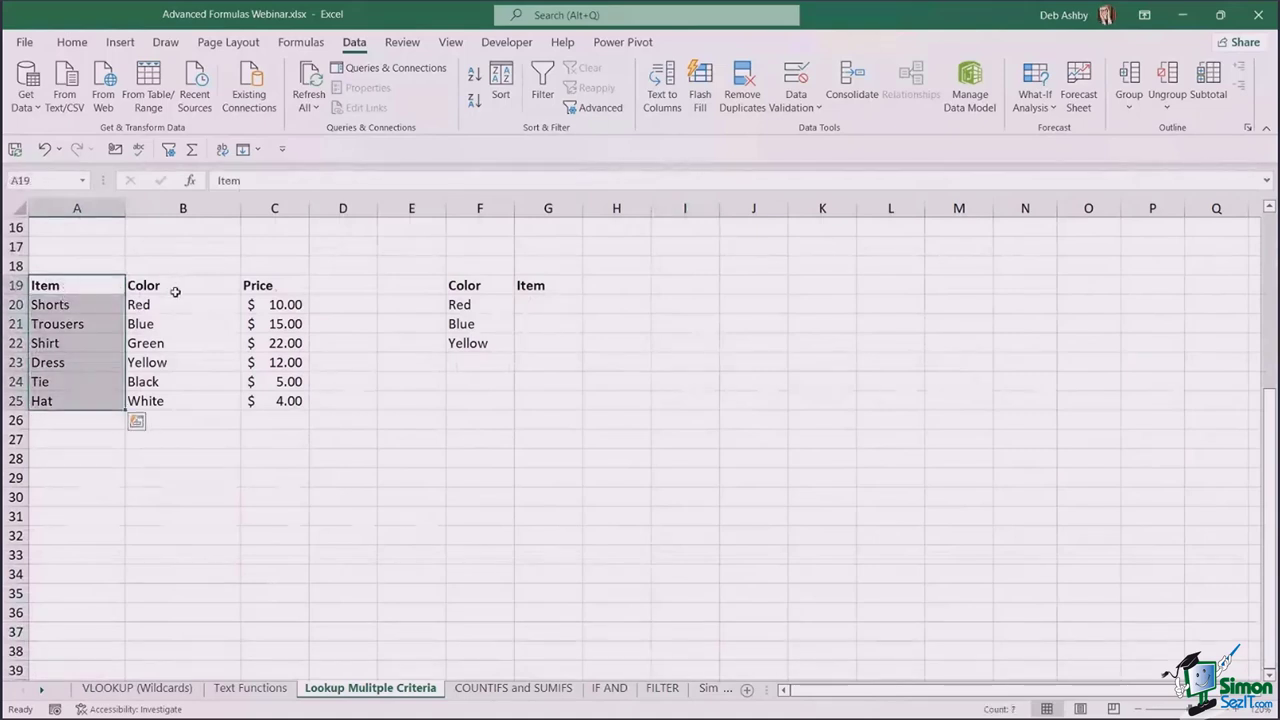
left_click_drag(175, 287, 180, 395)
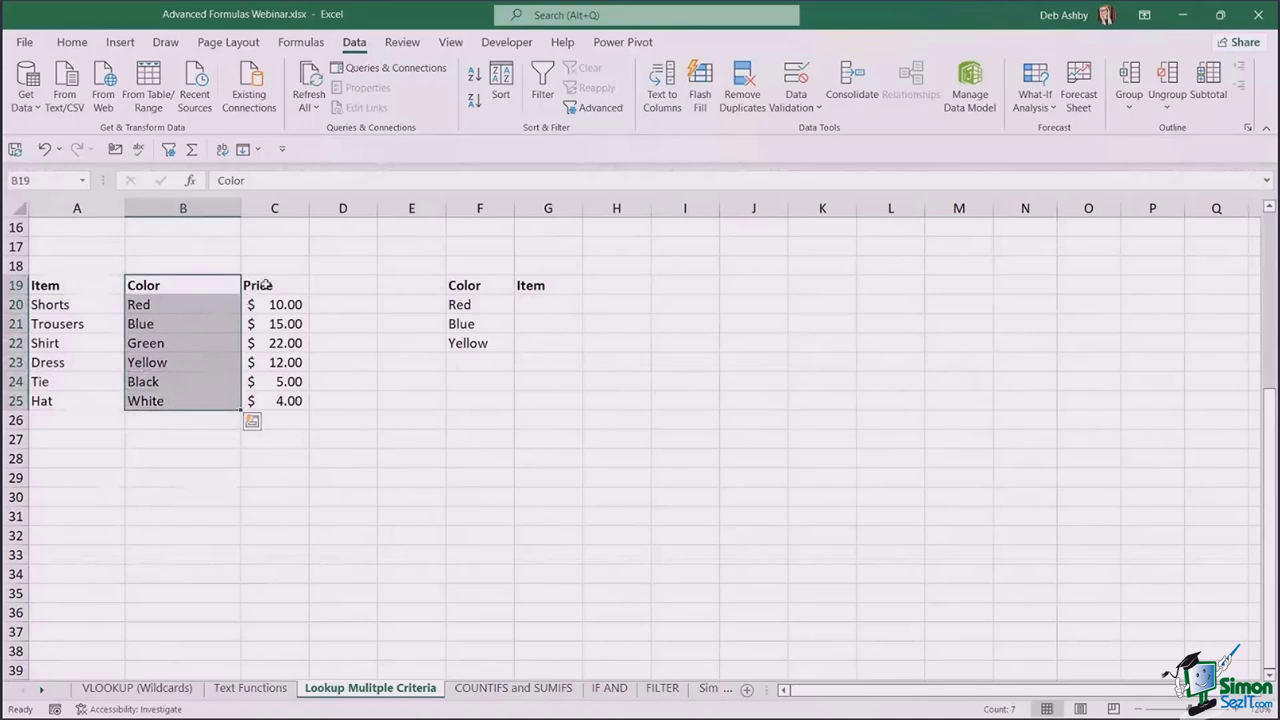
left_click_drag(262, 286, 266, 400)
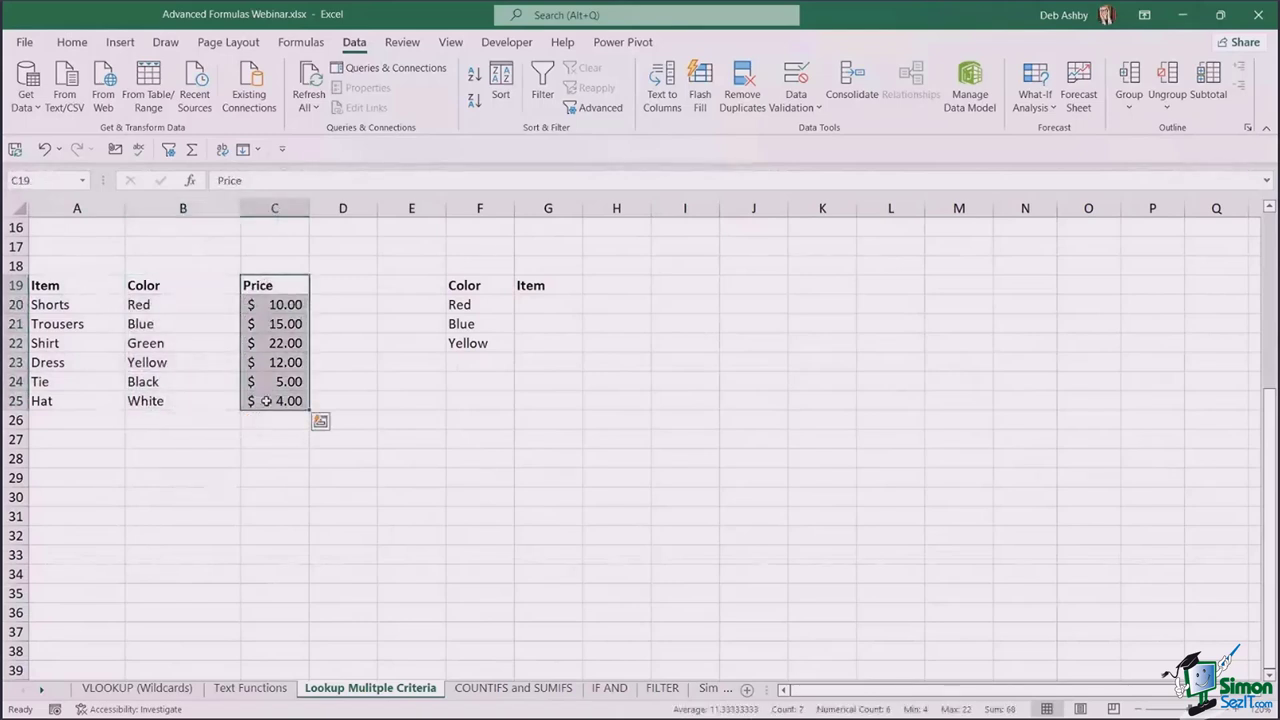
left_click(456, 288)
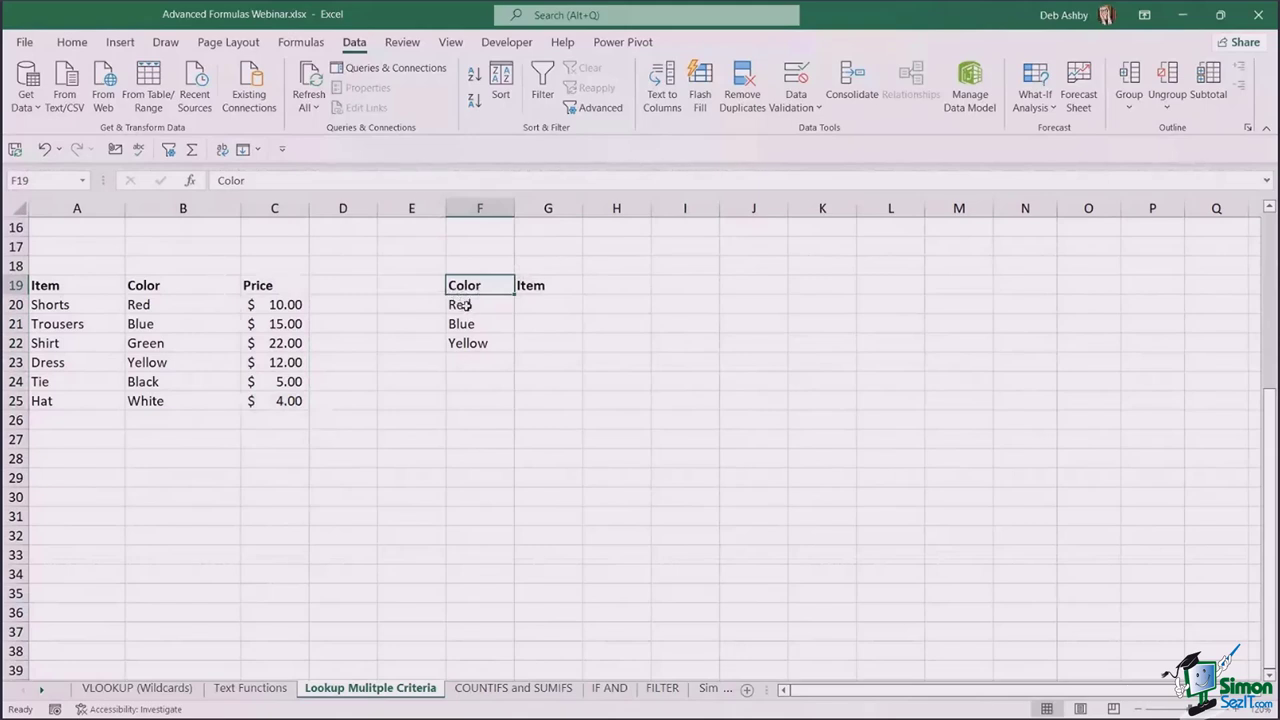
left_click_drag(74, 284, 316, 410)
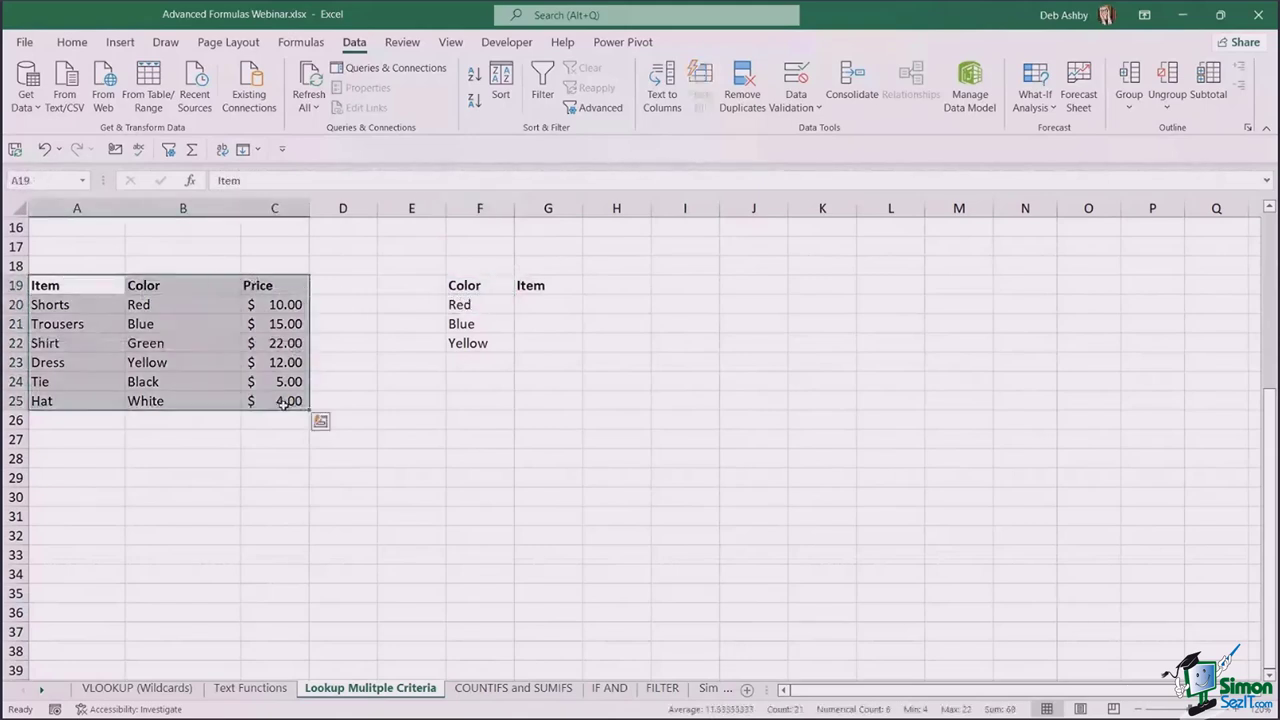
left_click(553, 302)
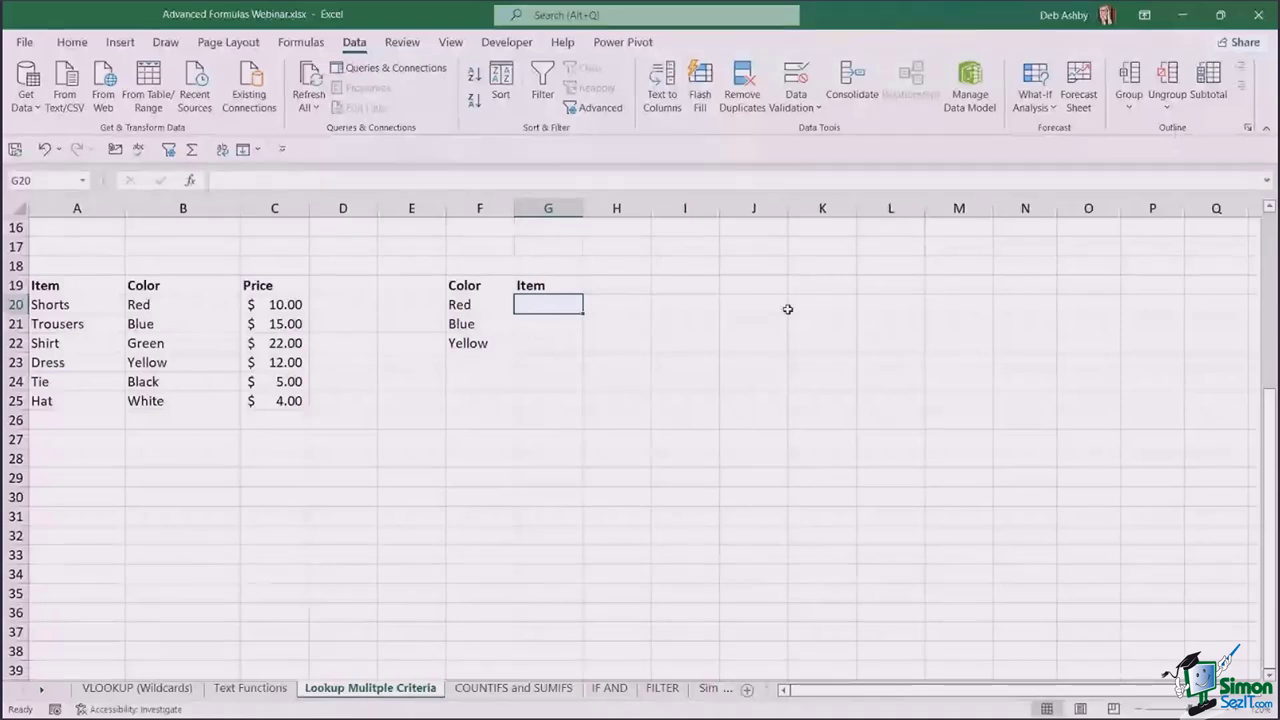
type("=VLOOKUP(")
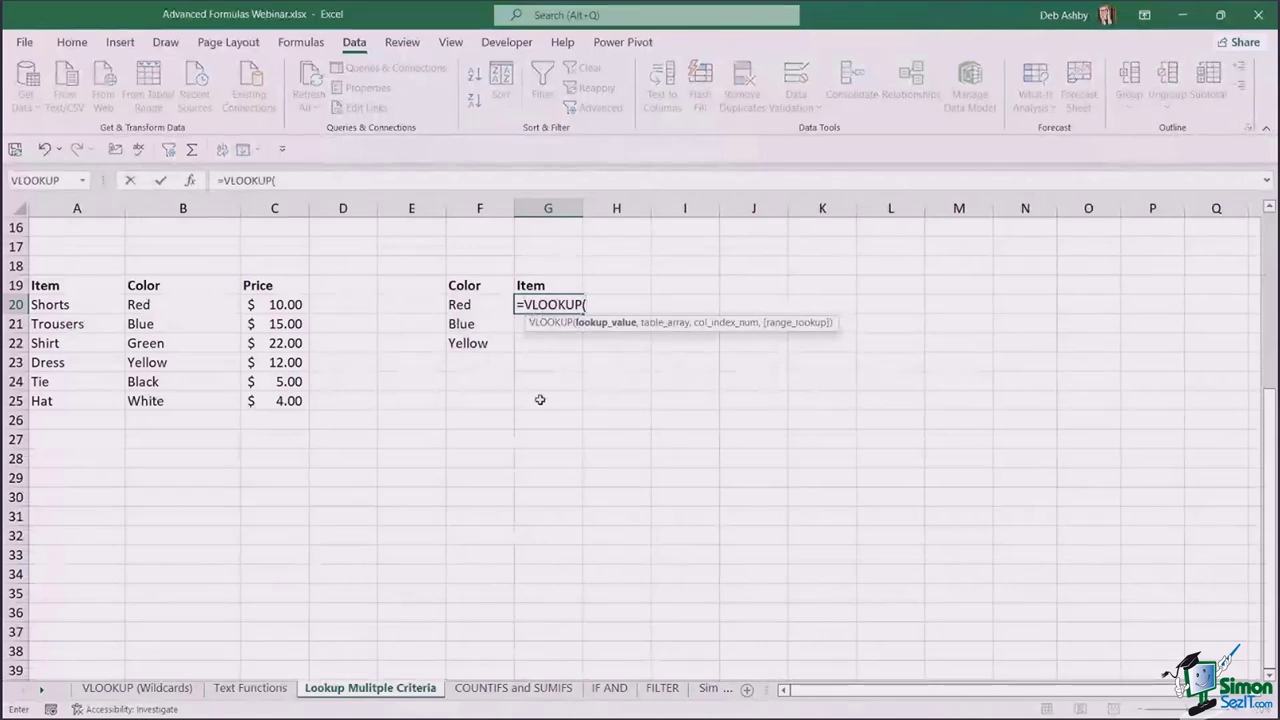
left_click(482, 304)
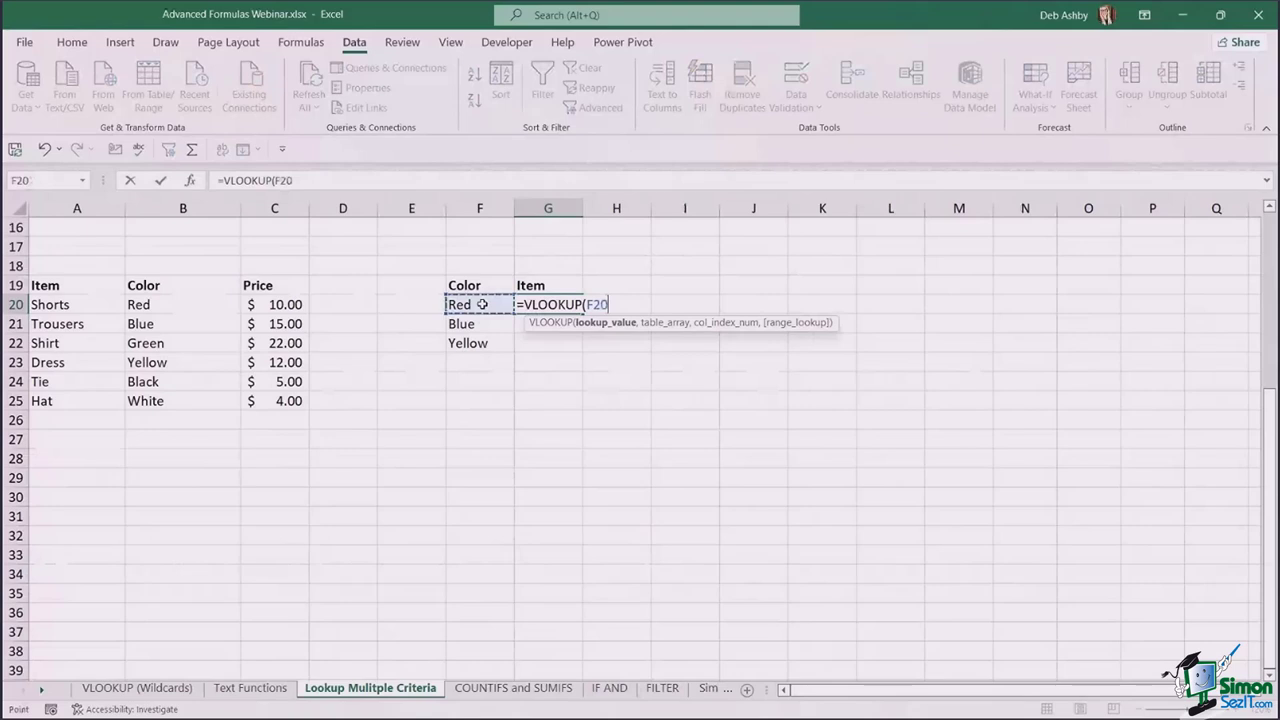
type(",")
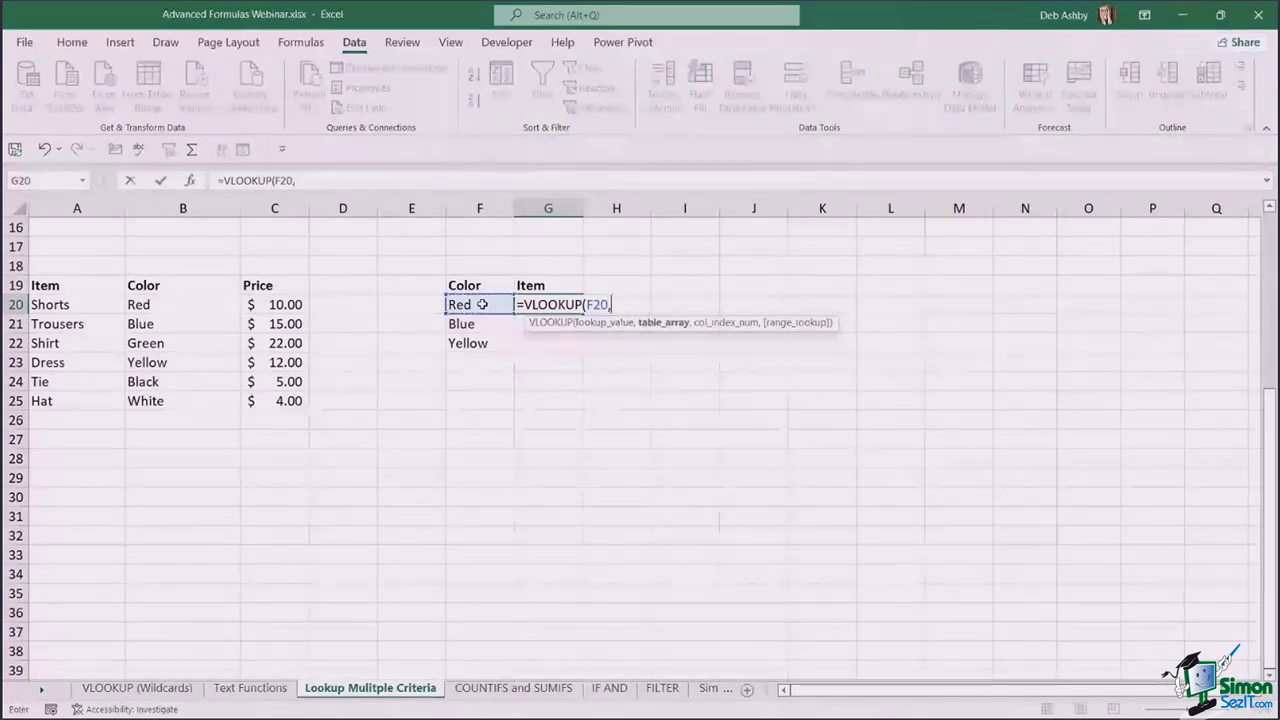
left_click(46, 285)
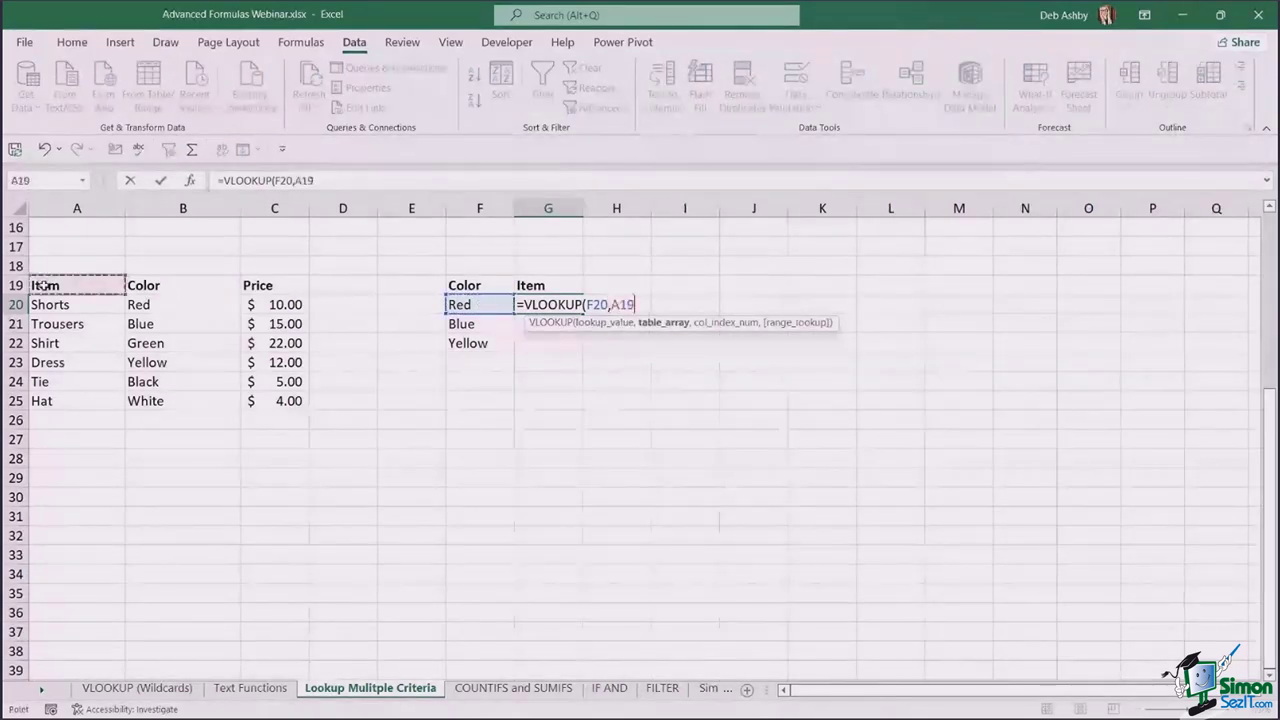
left_click_drag(46, 285, 318, 418)
type(",")
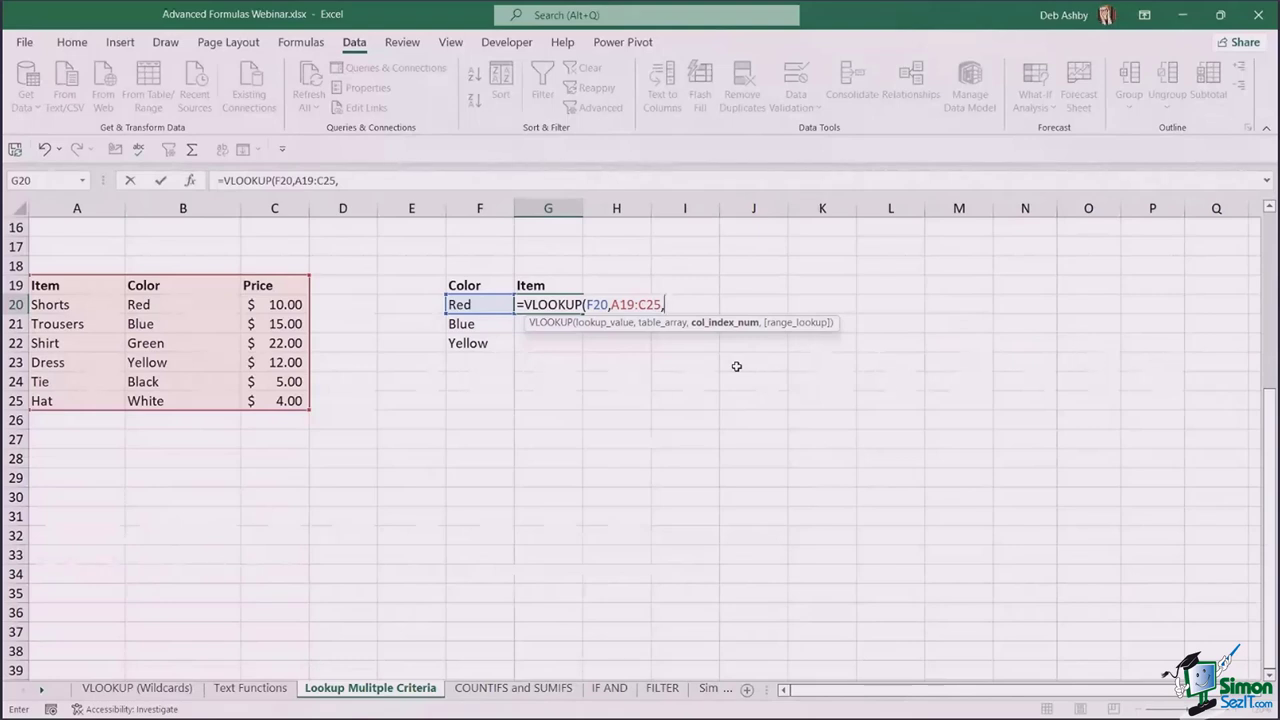
type("1,")
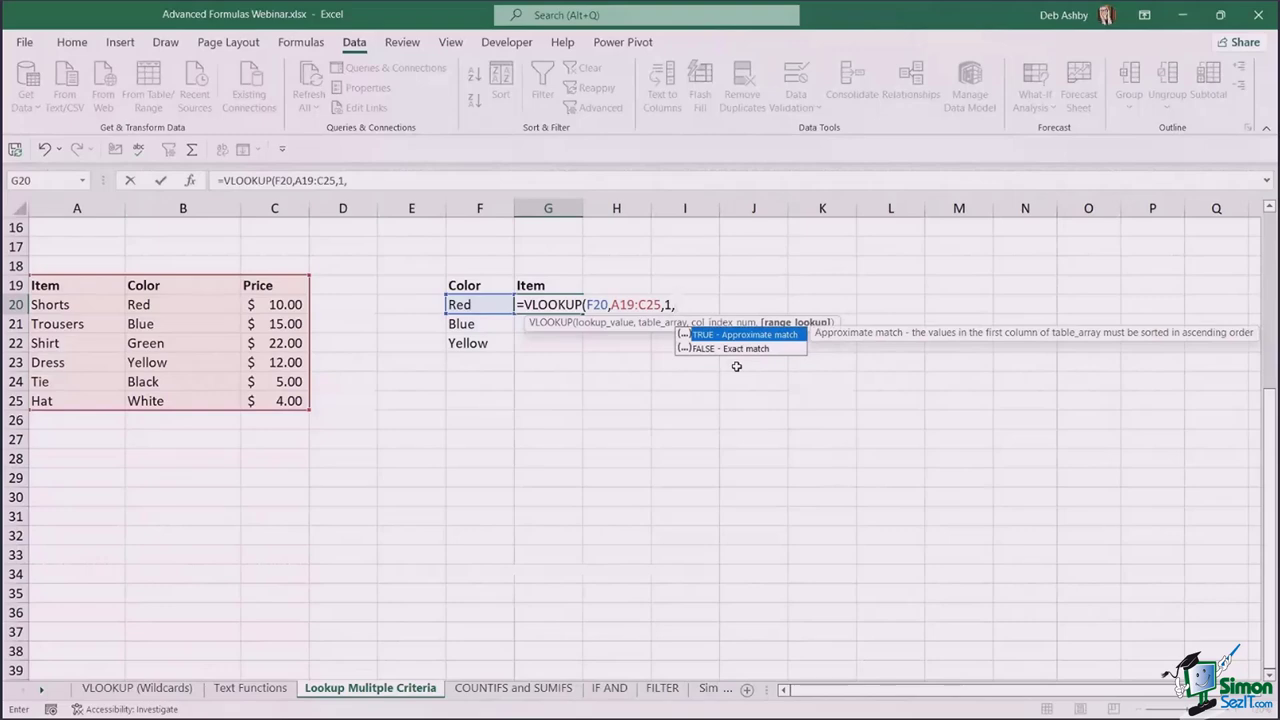
type("FALSE)")
key("Return")
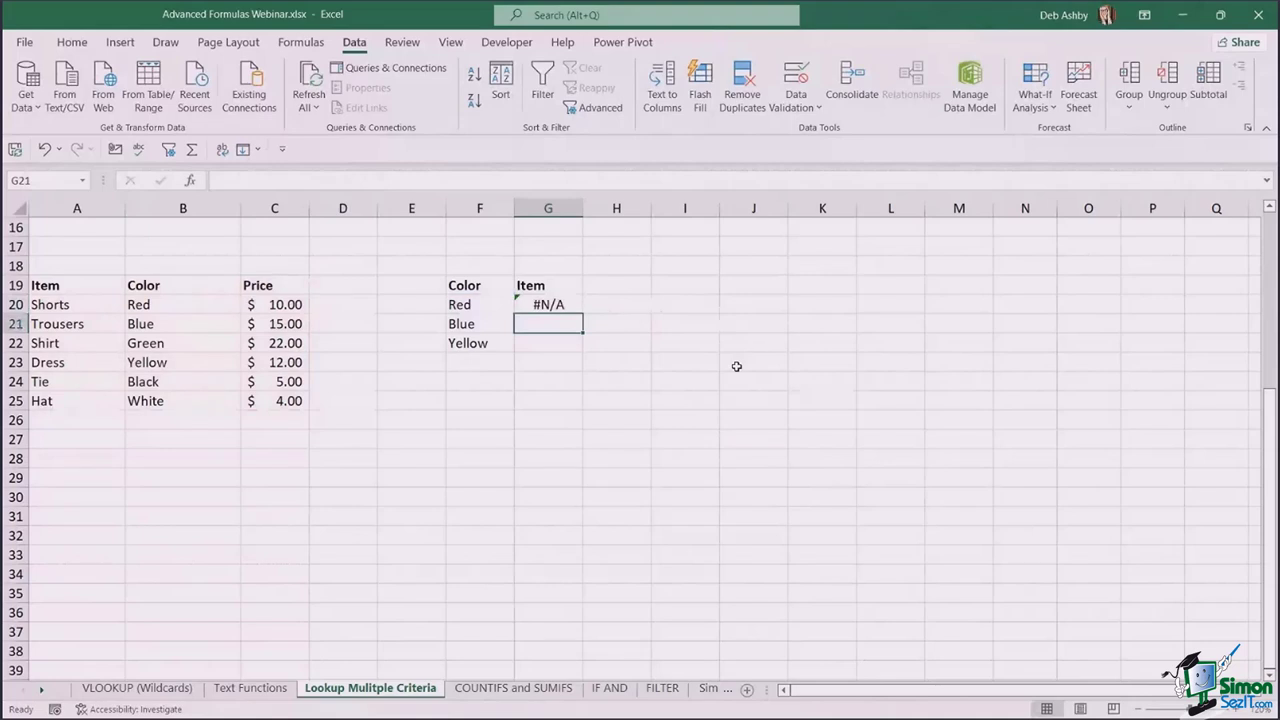
double_click(552, 306)
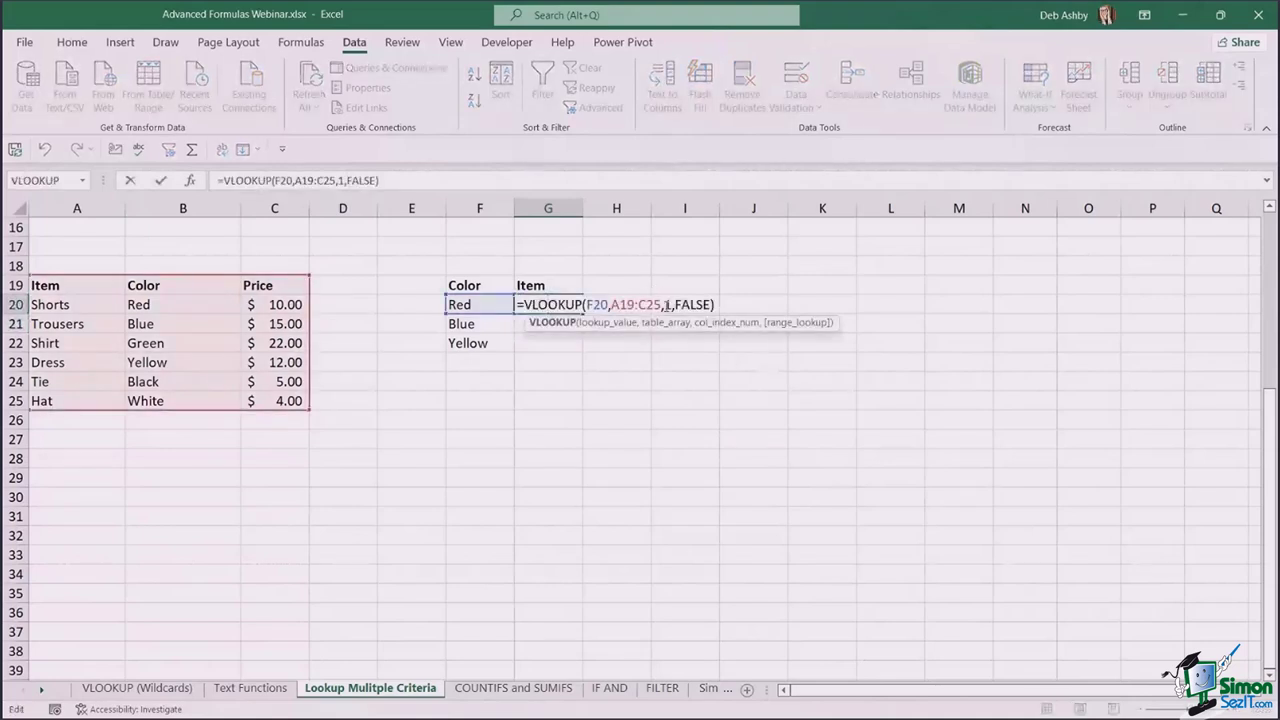
double_click(667, 305)
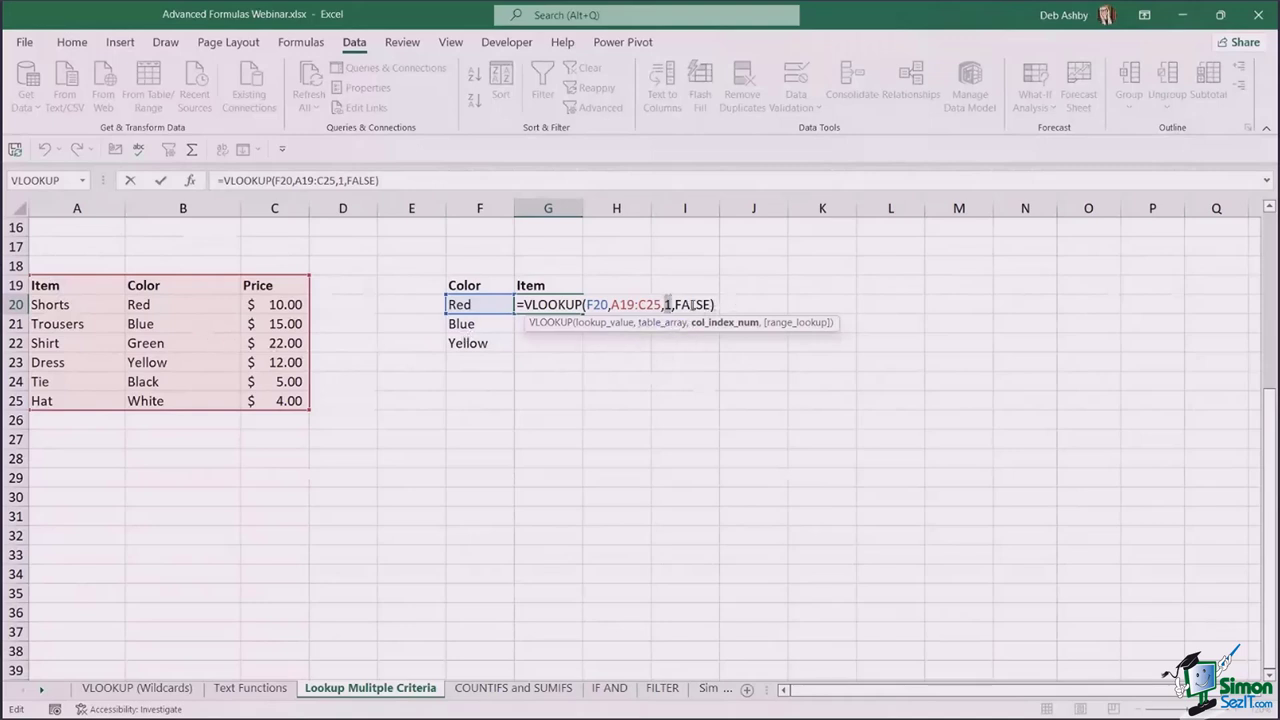
key("ctrl+Return")
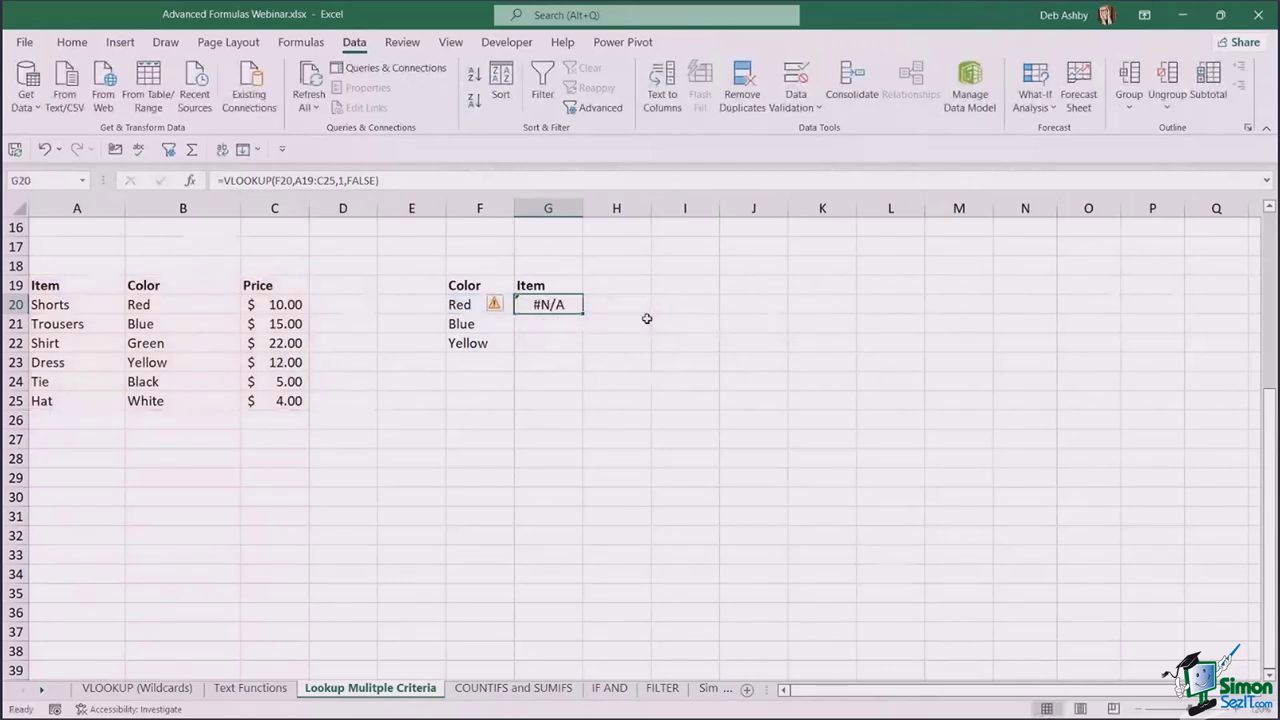
key("Delete")
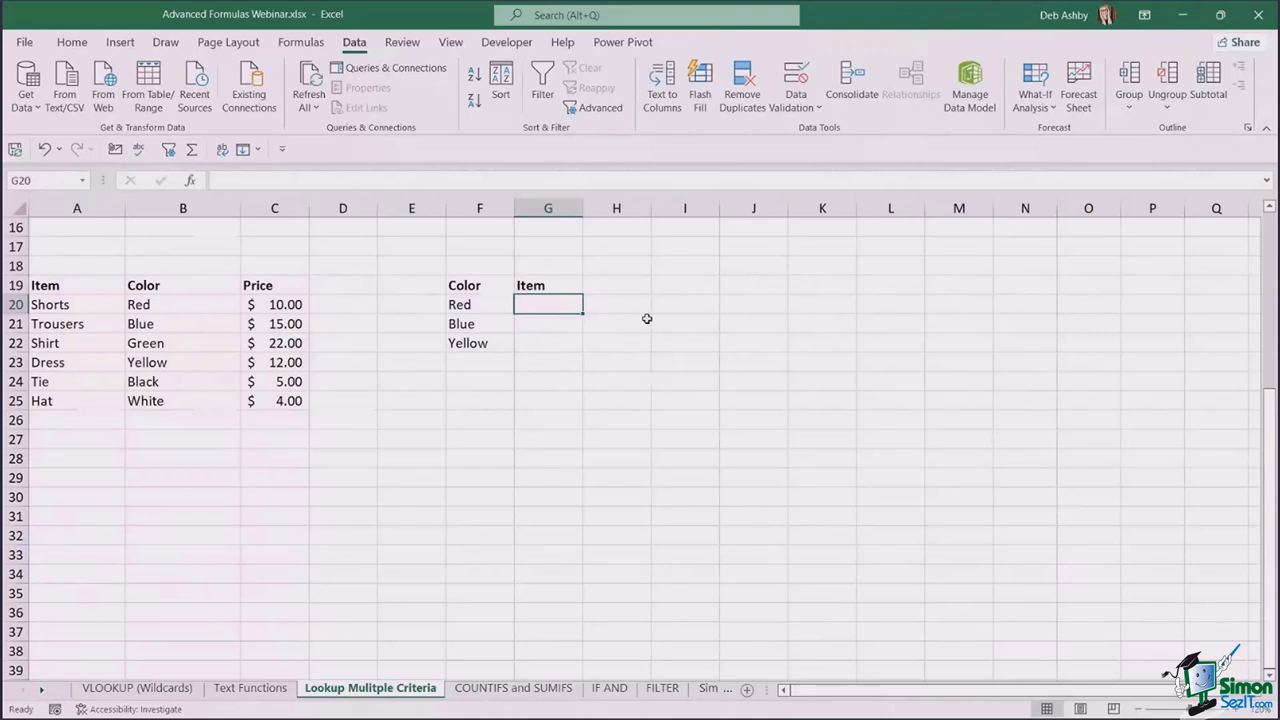
left_click(688, 305)
left_click(763, 309)
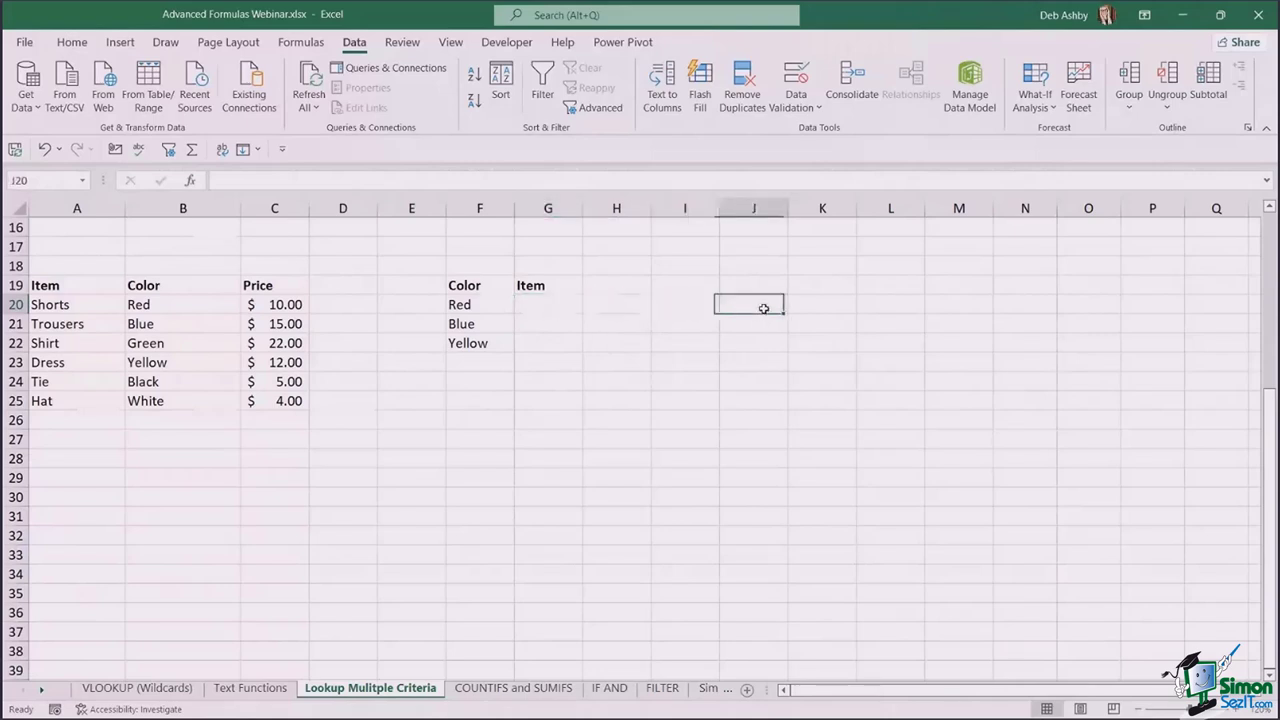
left_click(823, 305)
left_click(875, 308)
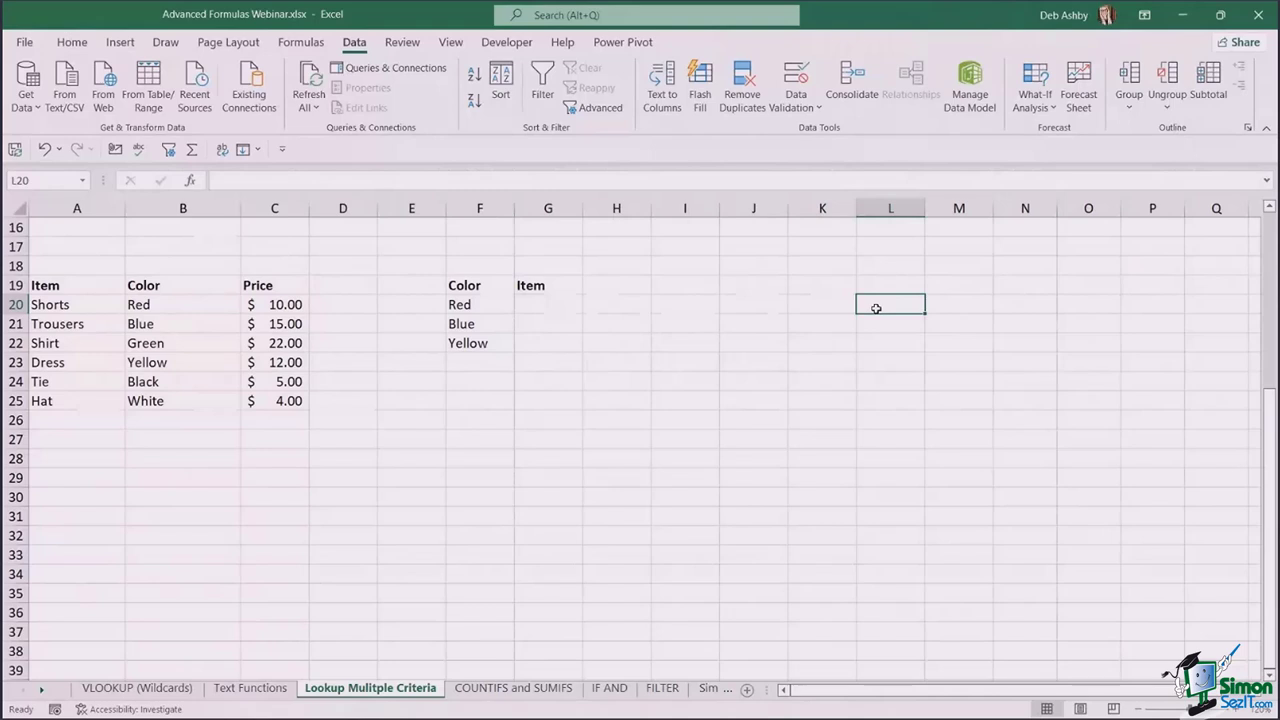
left_click(777, 306)
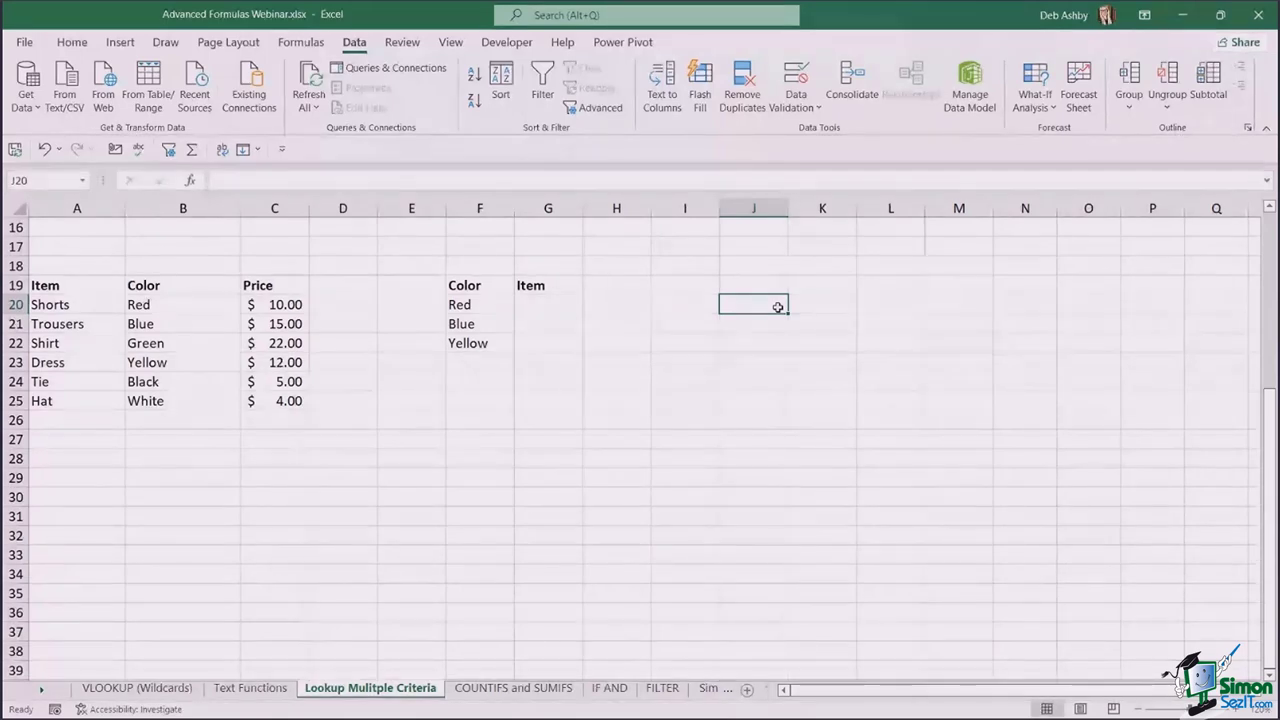
left_click(557, 303)
type("=")
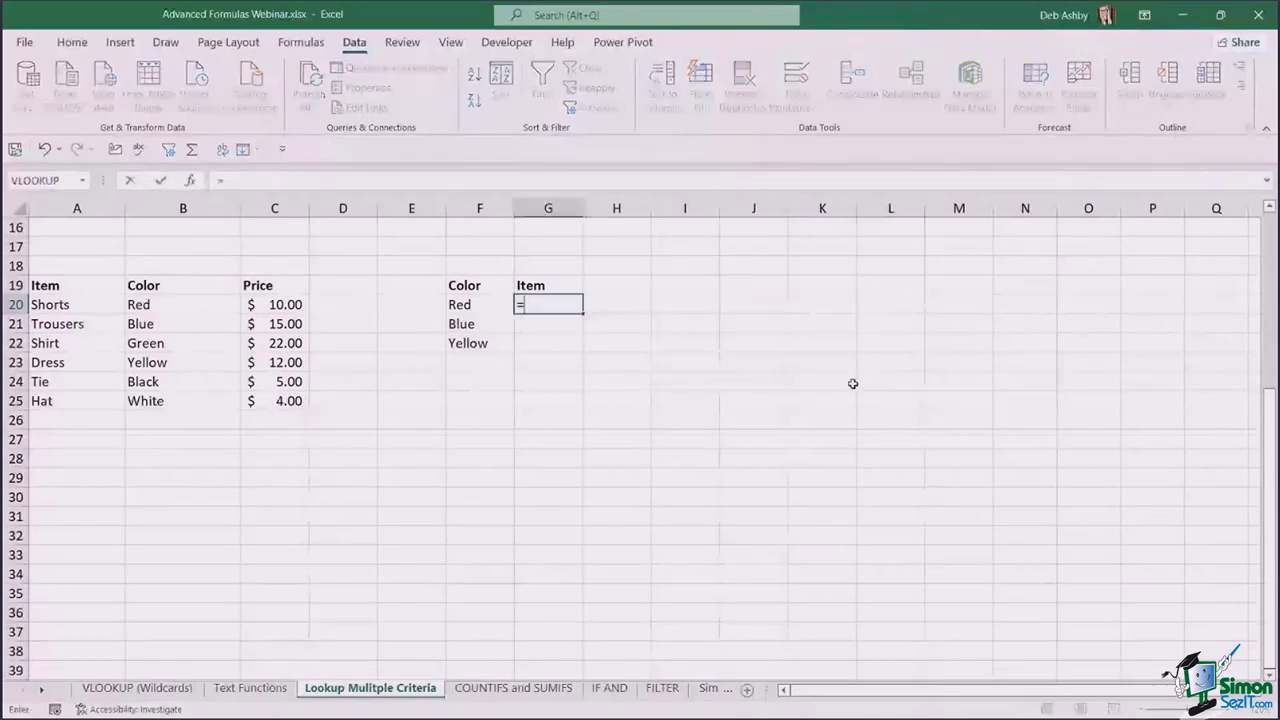
type("INDEX(")
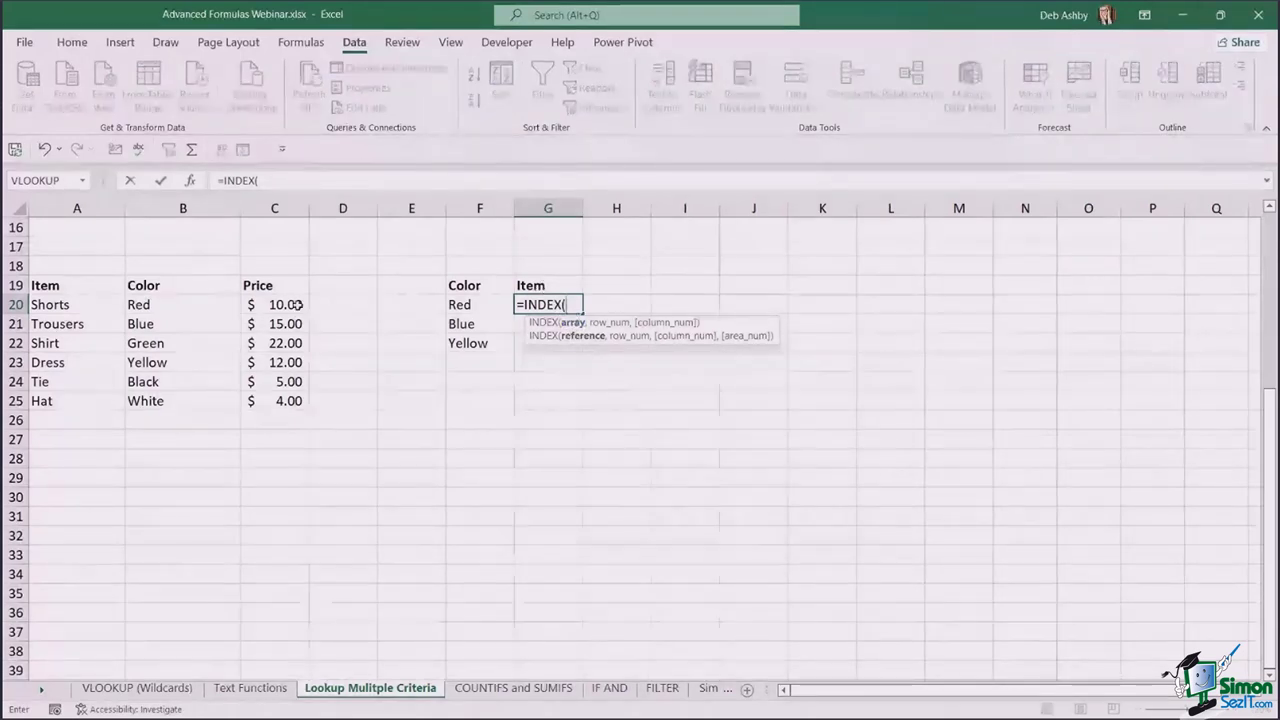
left_click_drag(75, 305, 76, 404)
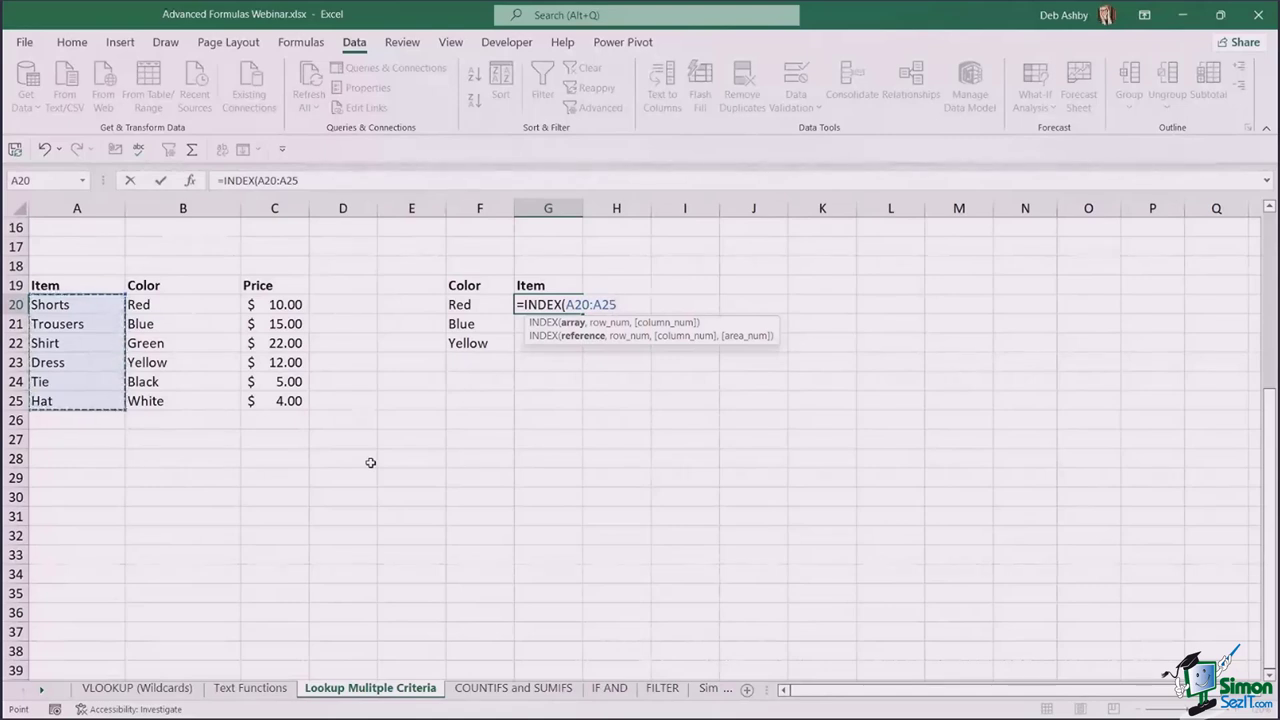
type(",")
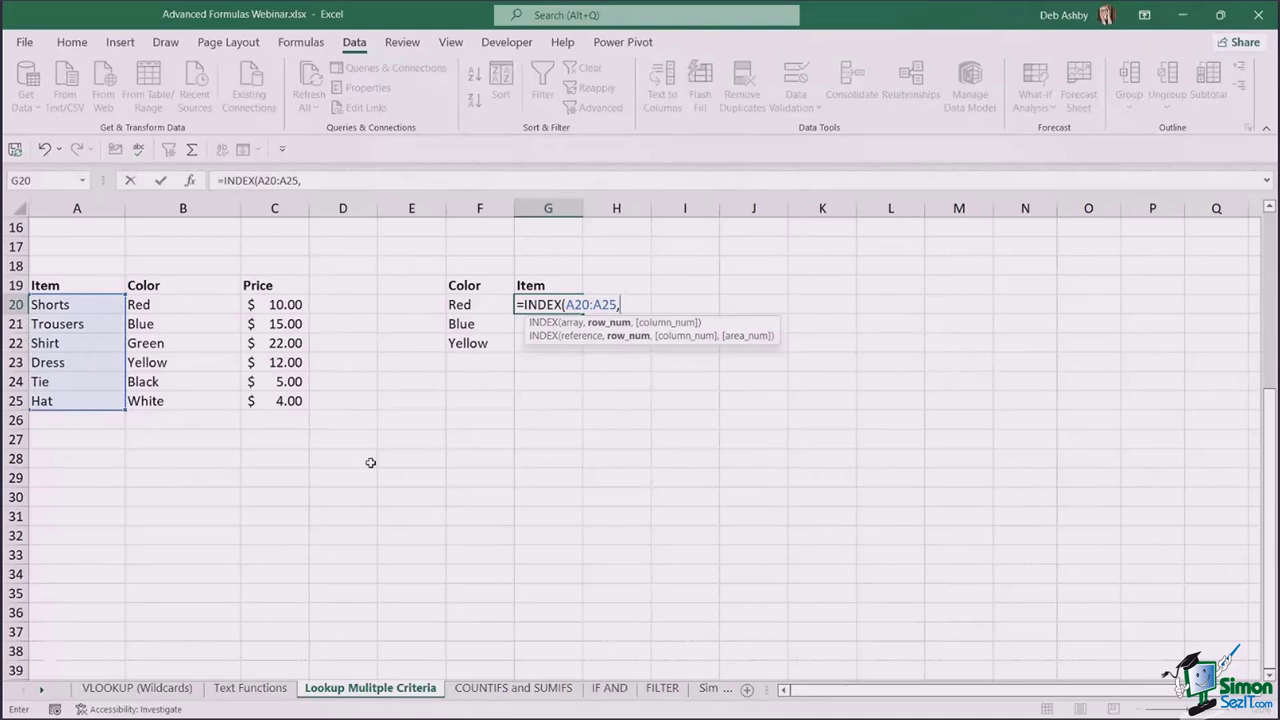
type("1)")
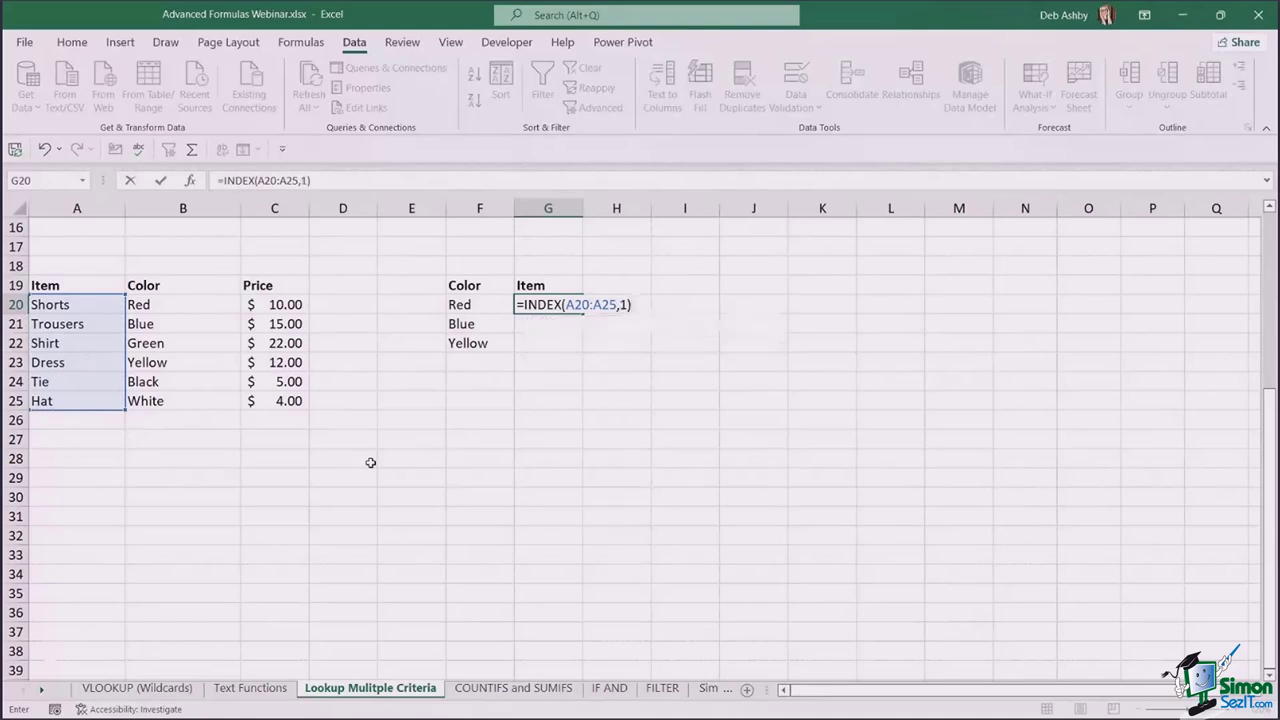
key("Return")
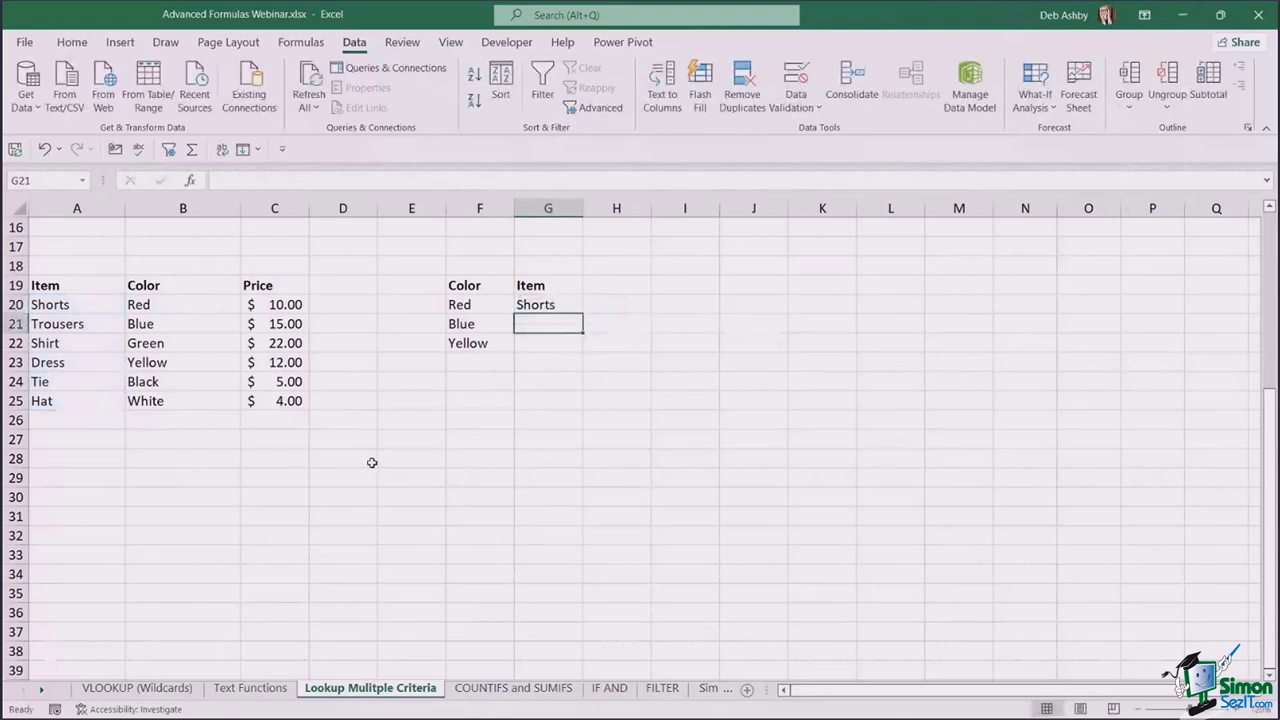
double_click(533, 305)
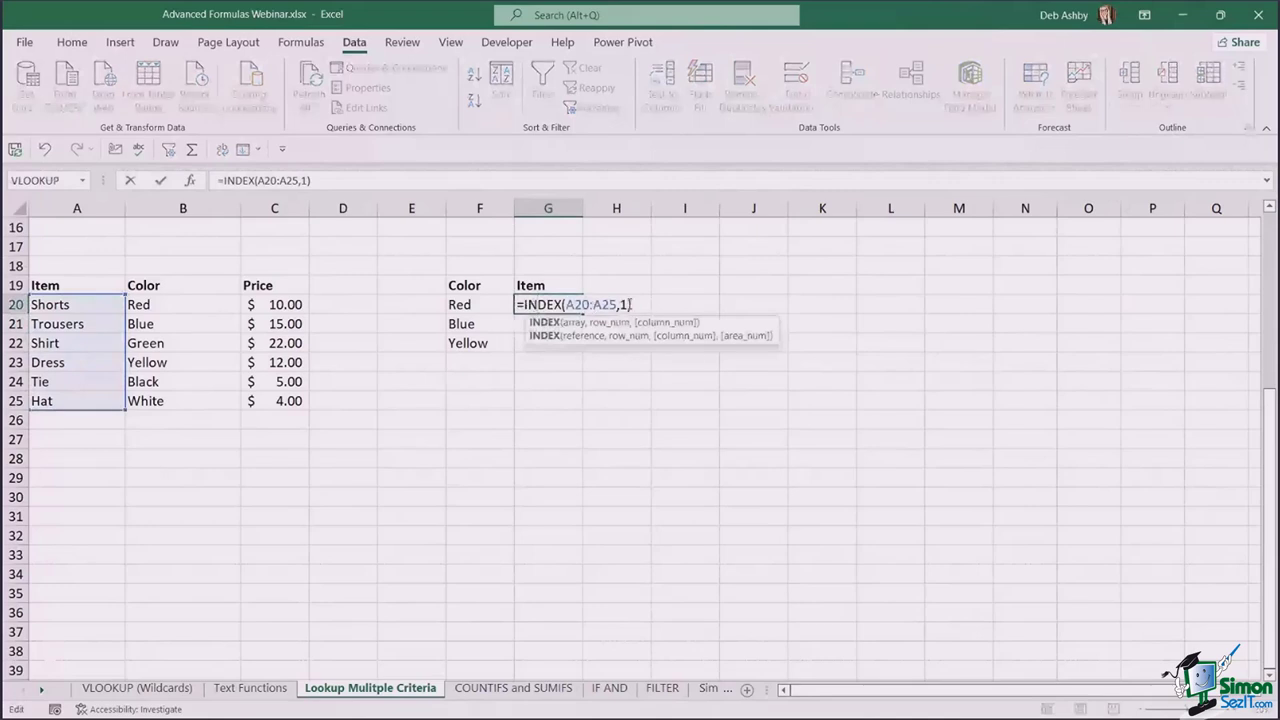
left_click(537, 304)
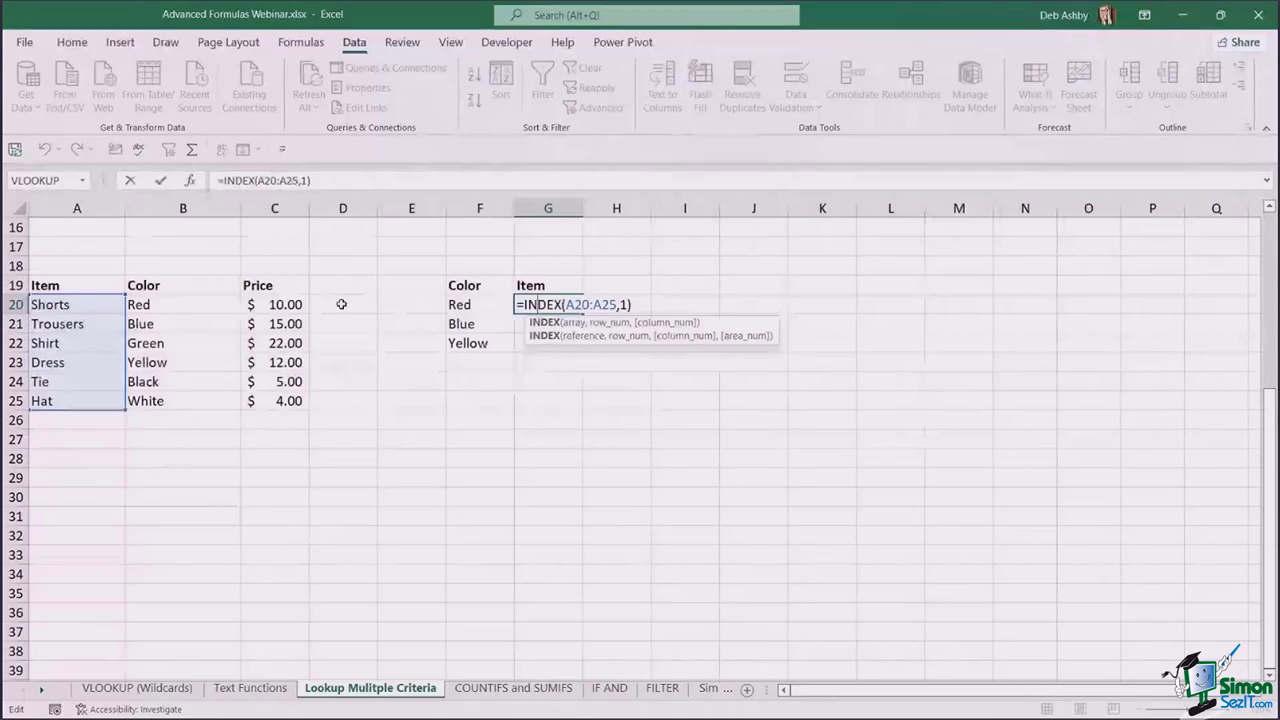
double_click(622, 304)
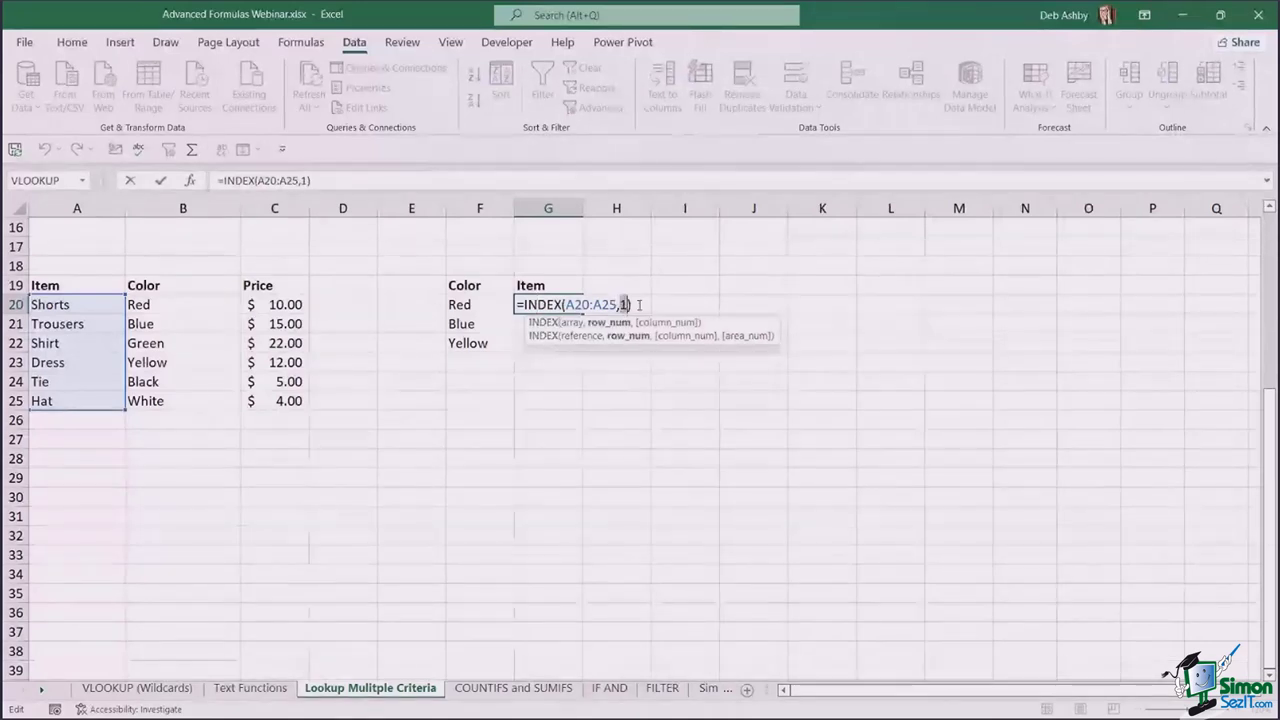
key("Escape")
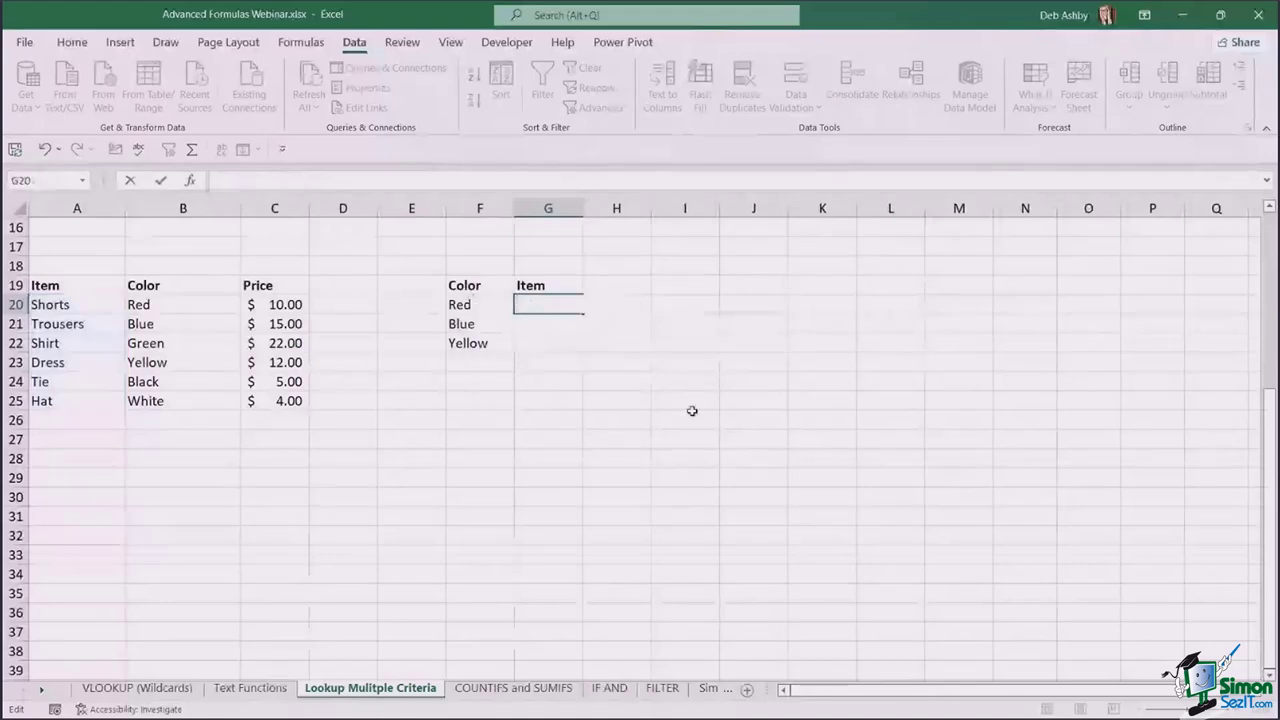
left_click(688, 416)
left_click(548, 304)
type("=MAT")
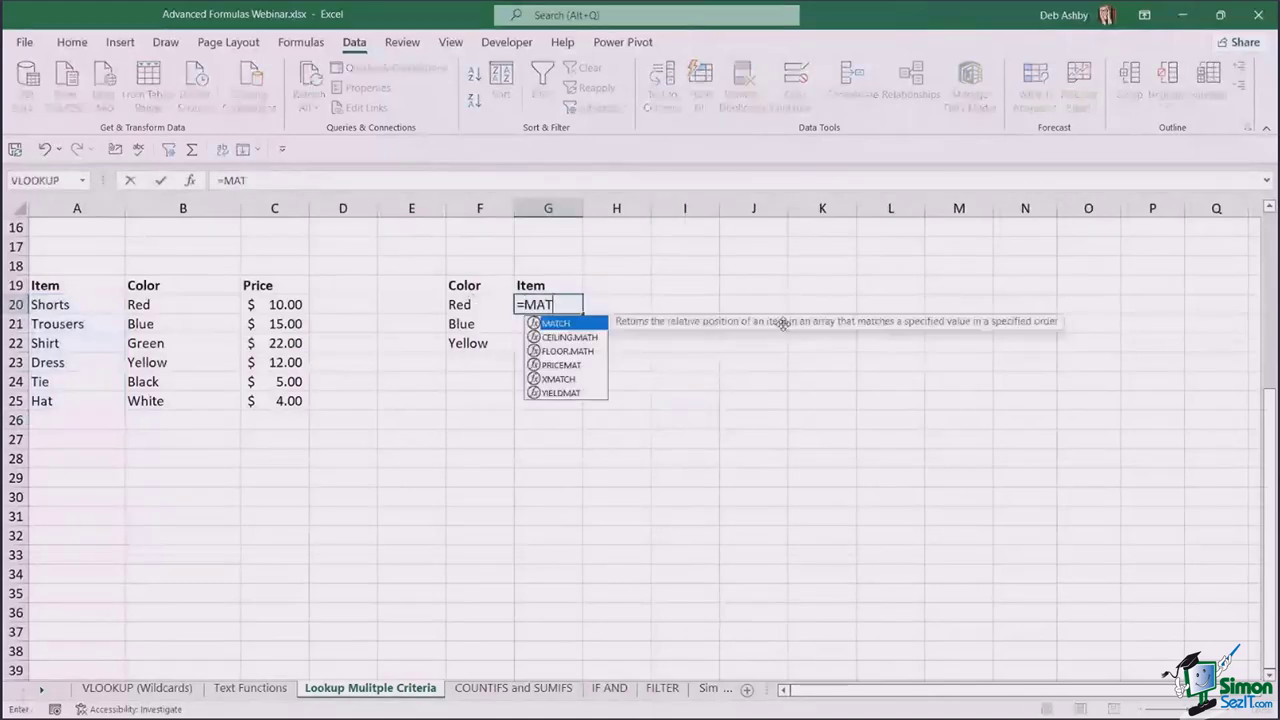
key("Tab")
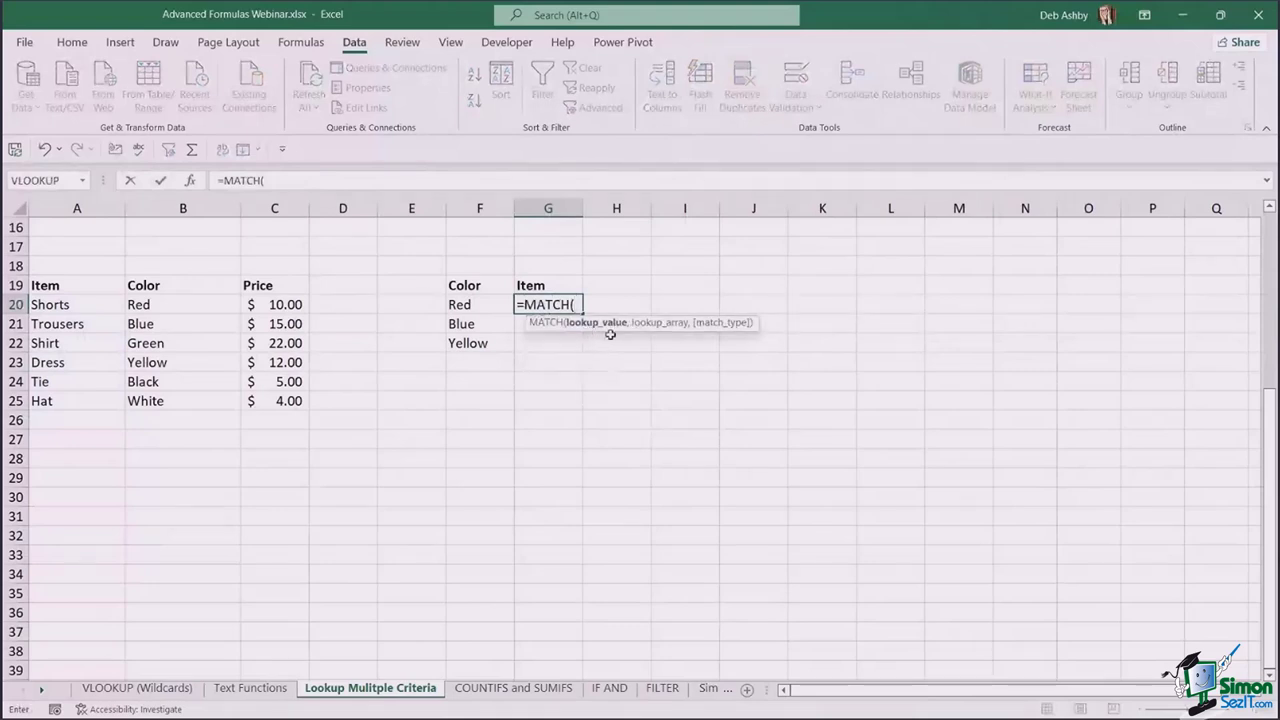
left_click(481, 304)
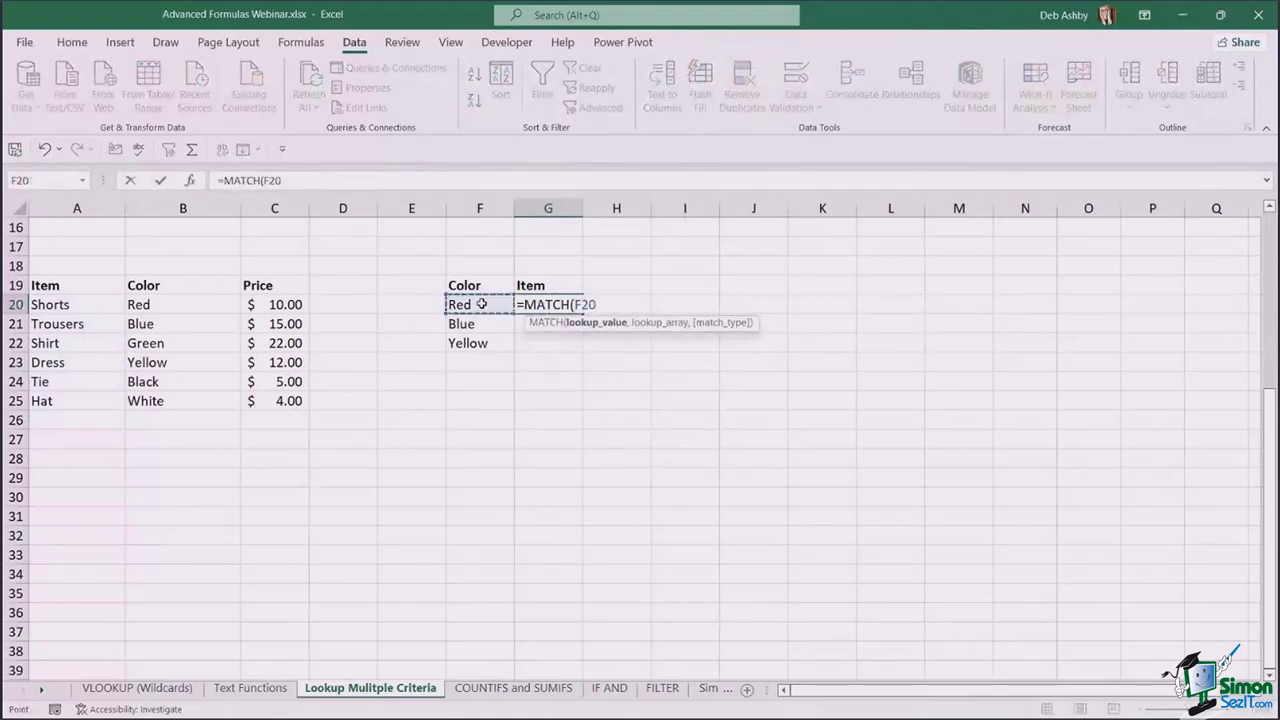
type(",")
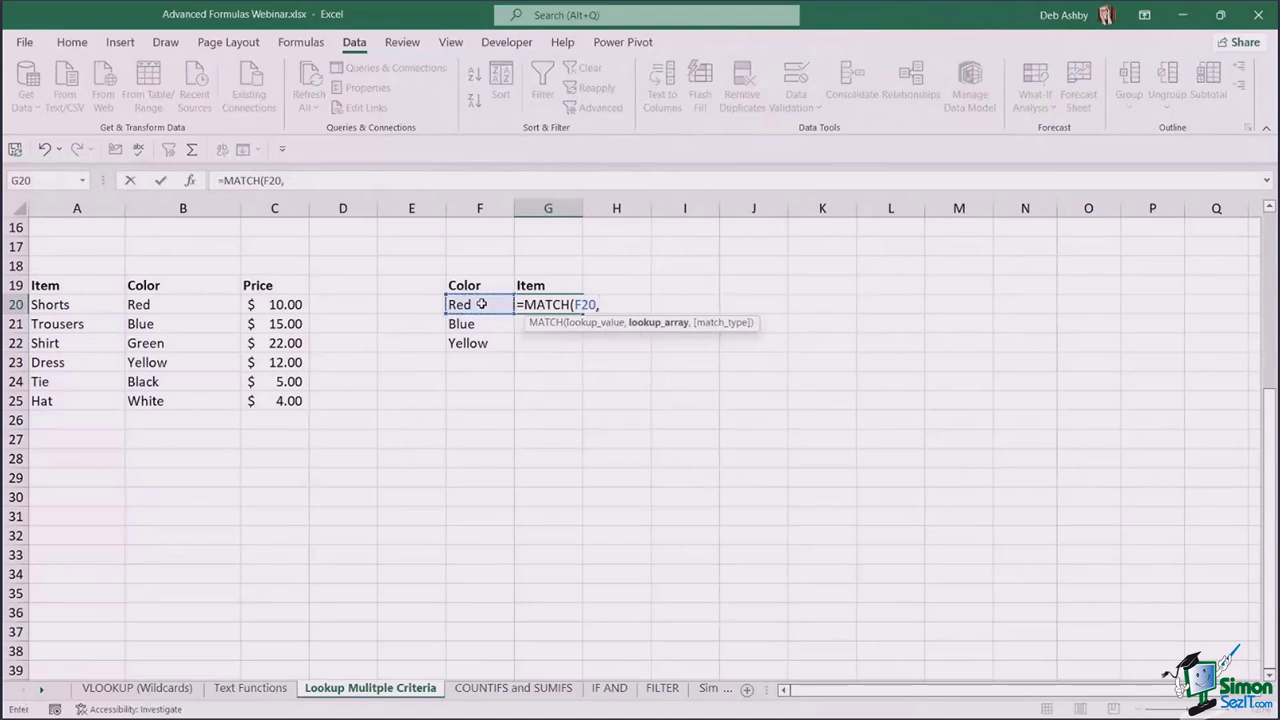
left_click_drag(201, 302, 203, 397)
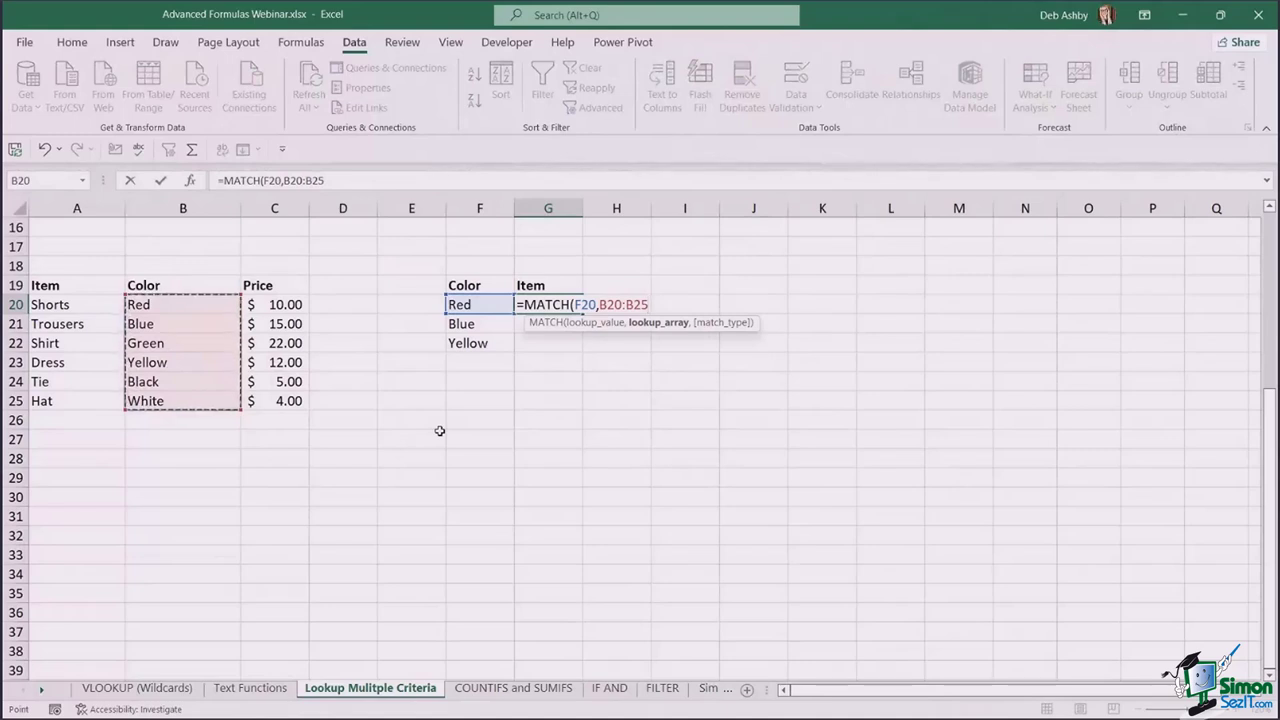
type(",")
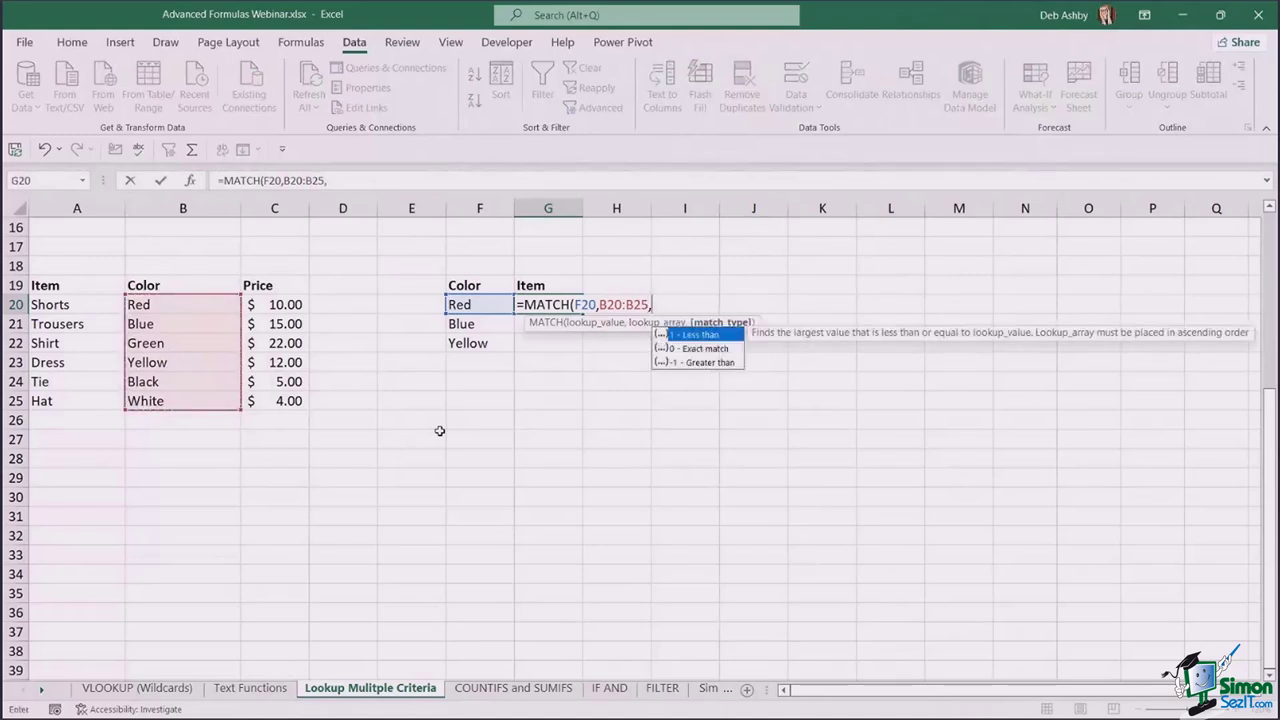
type("0)")
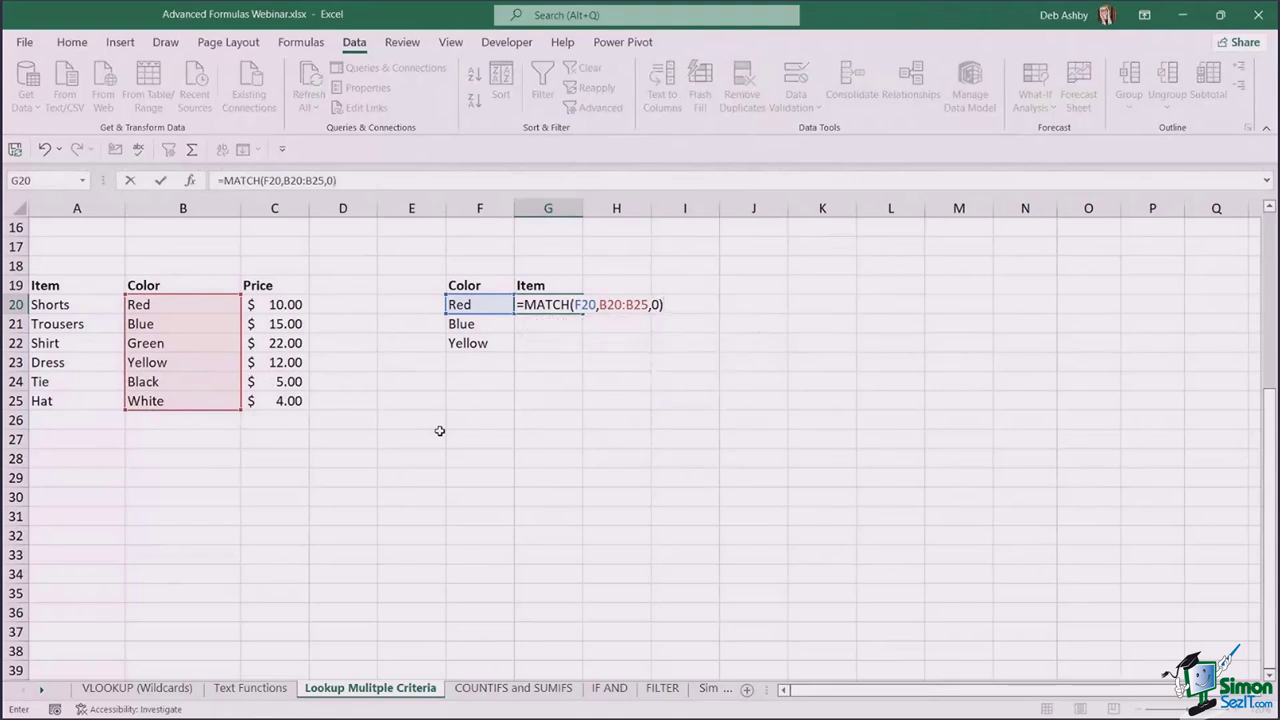
key("Return")
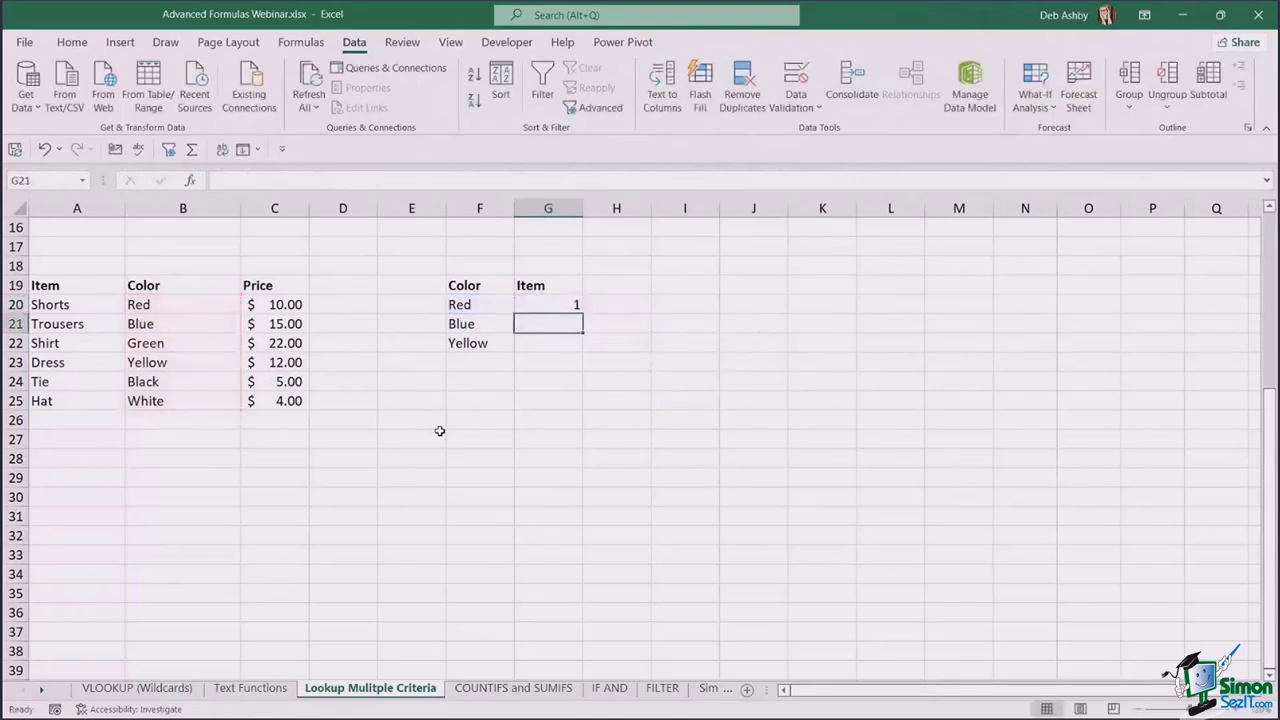
left_click(540, 306)
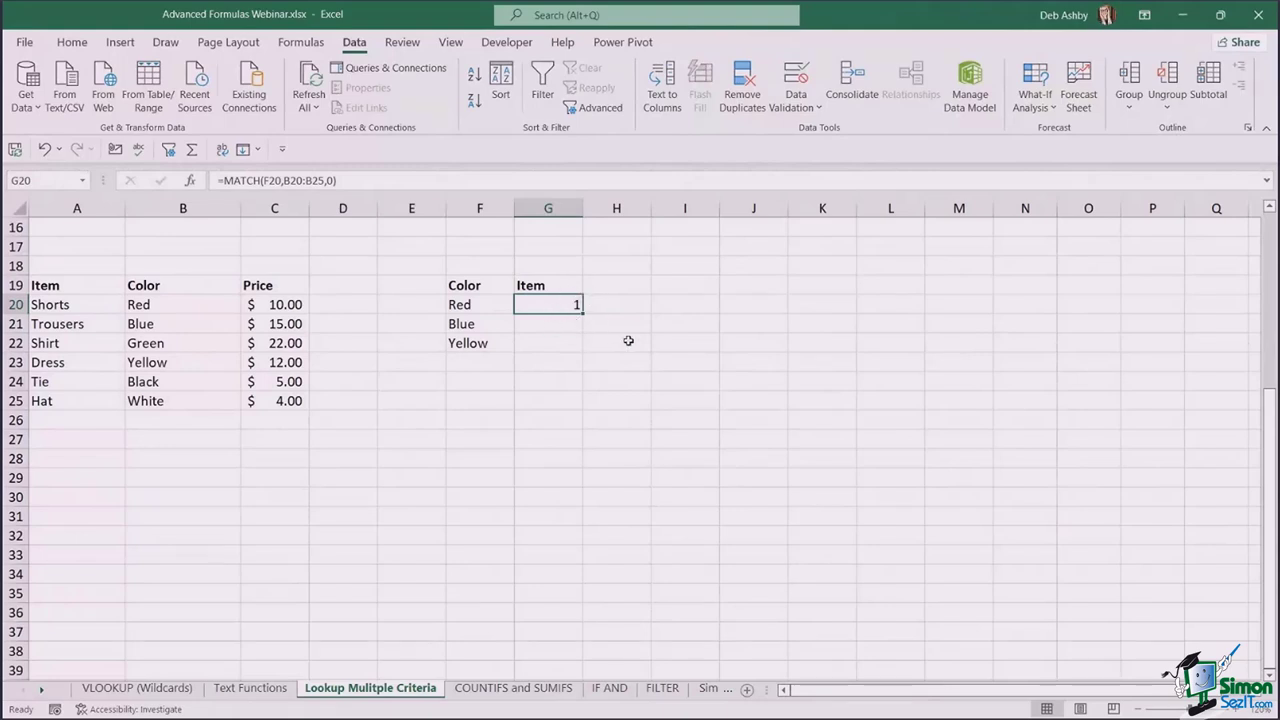
key("Delete")
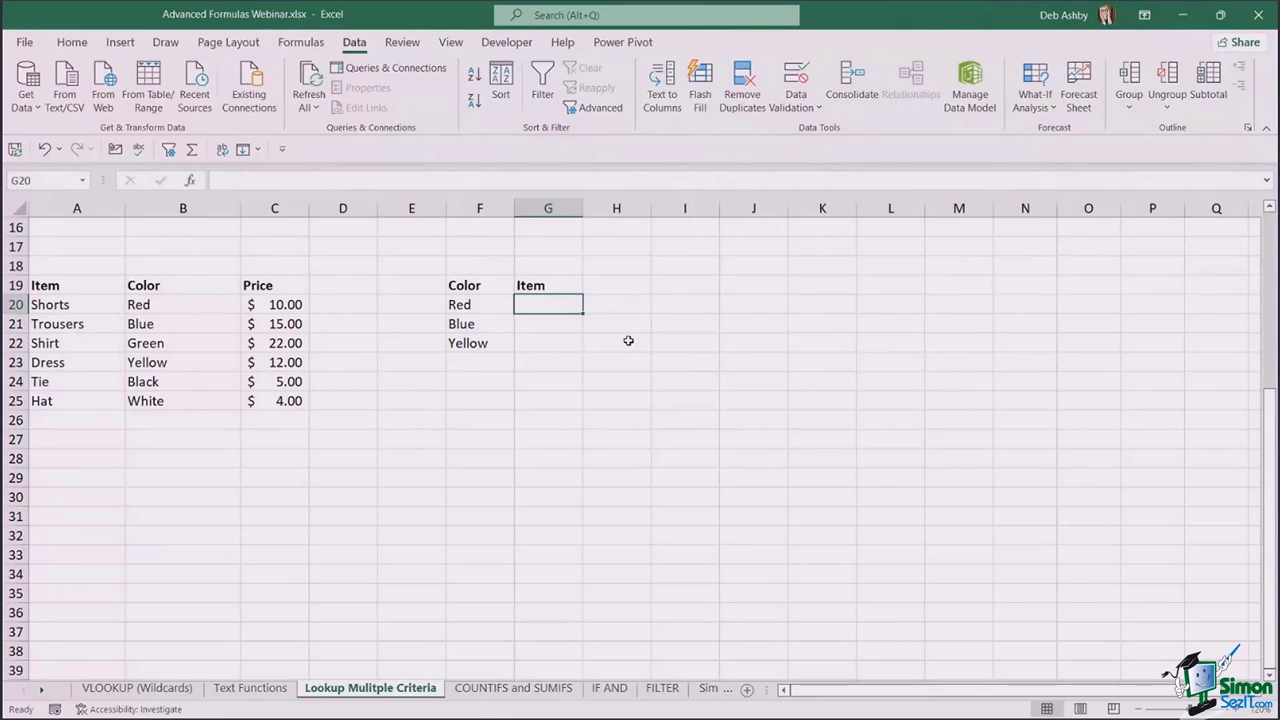
- Enter =INDEX($A$20:$A$25,MATCH(F20,$B$20:$B$25,0)) in G20, returning Shorts for Red
type("=i")
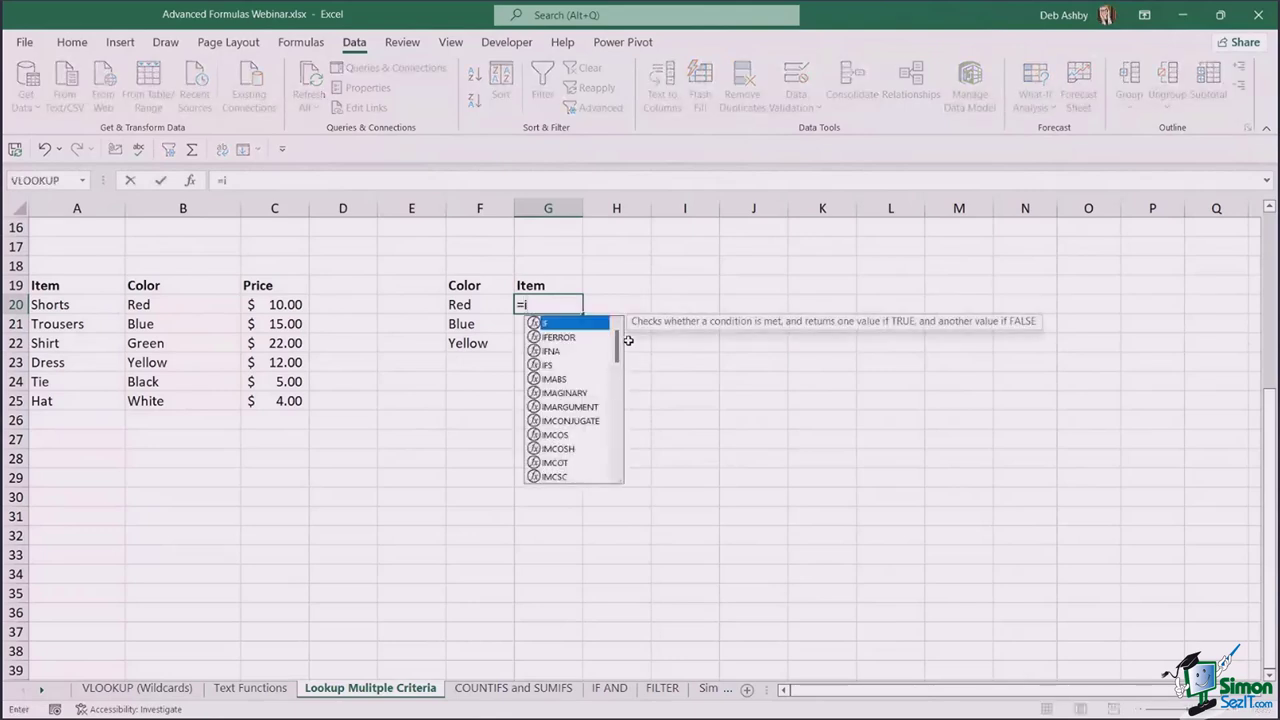
key("BackSpace")
type("INDEX")
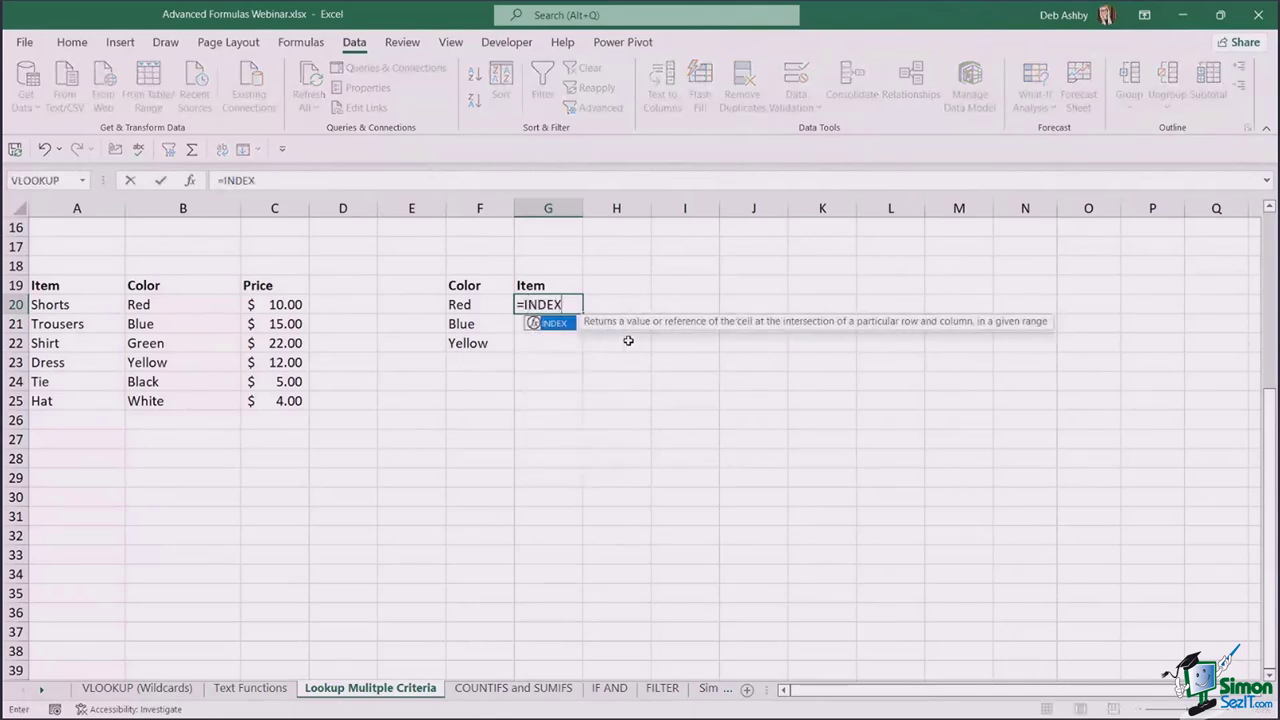
type("(")
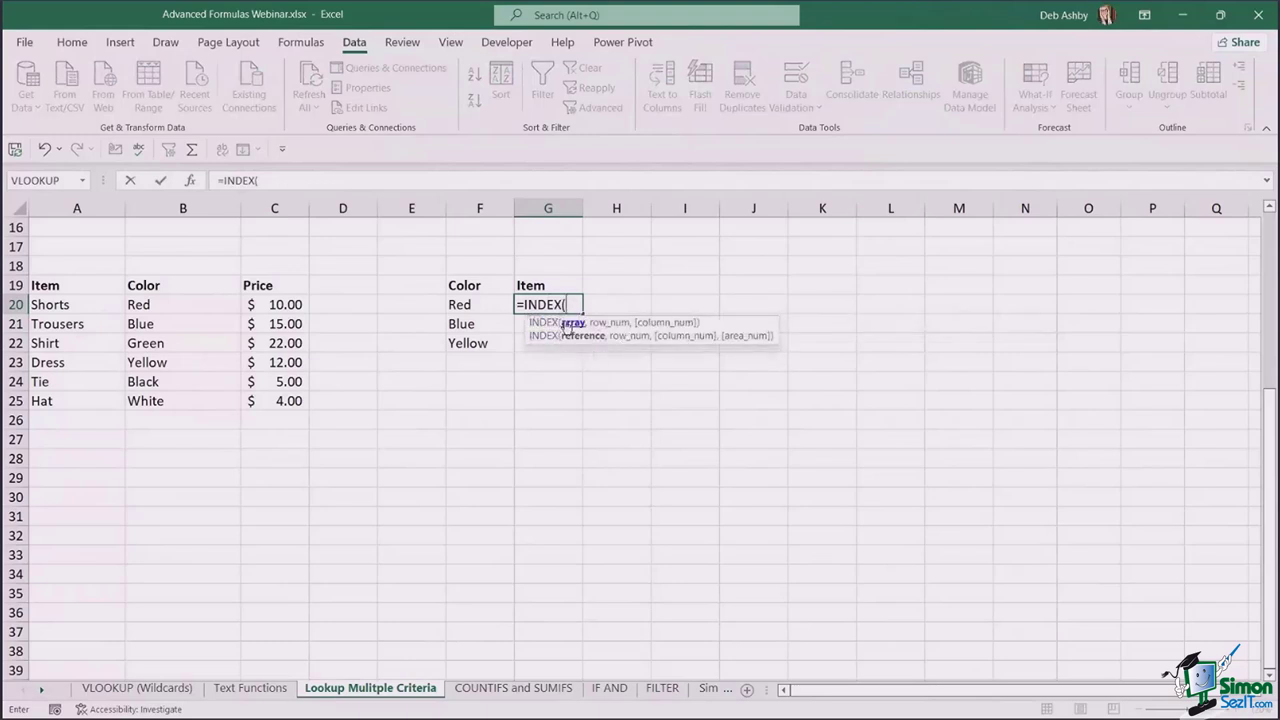
left_click_drag(60, 305, 60, 401)
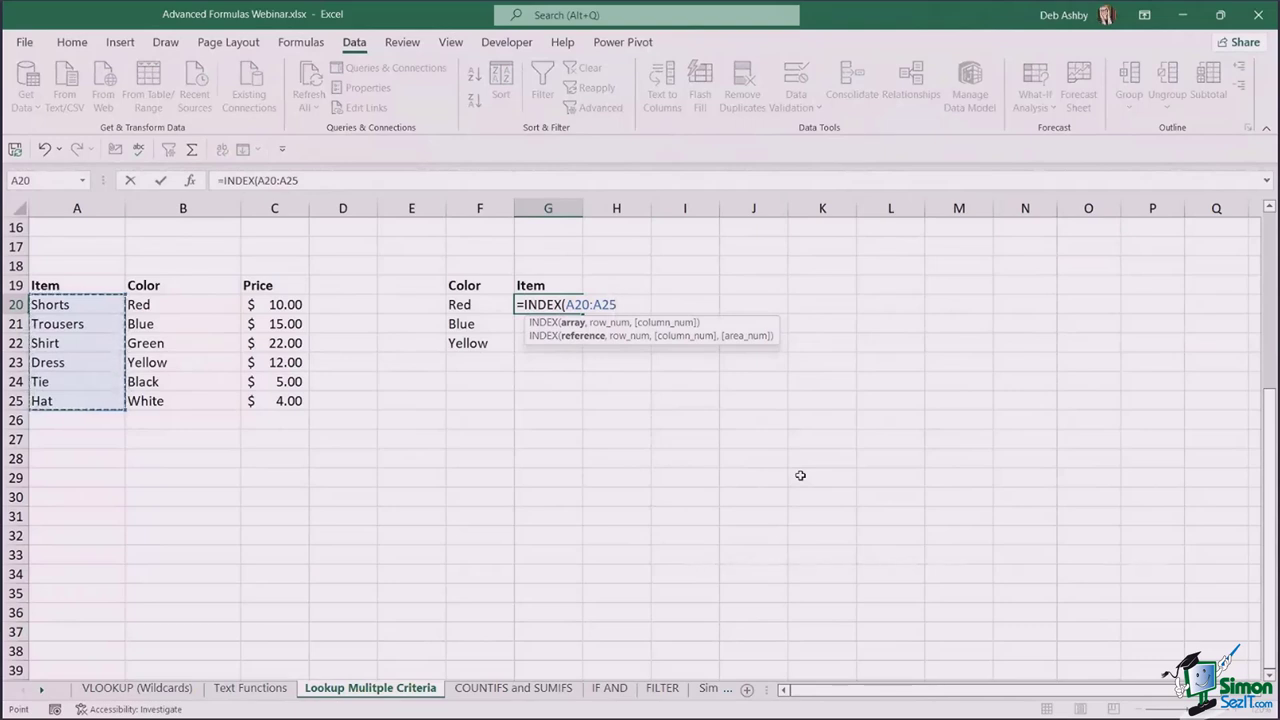
key("F4")
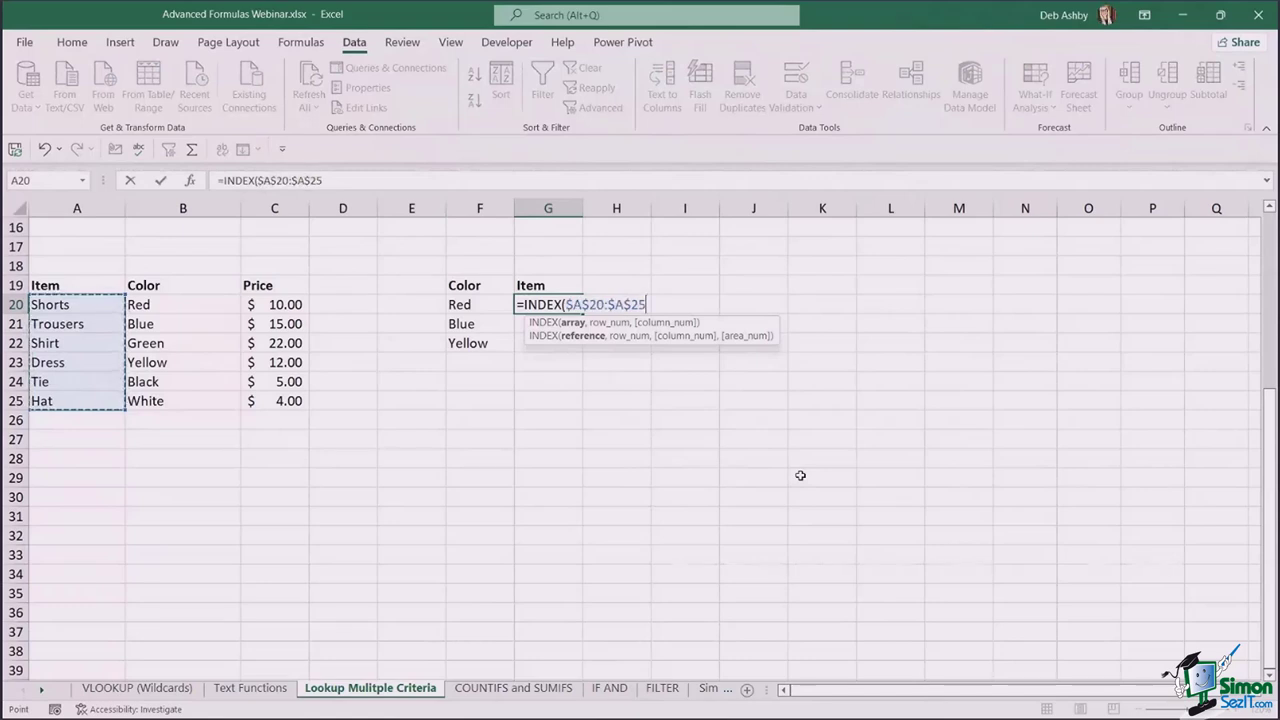
type(",")
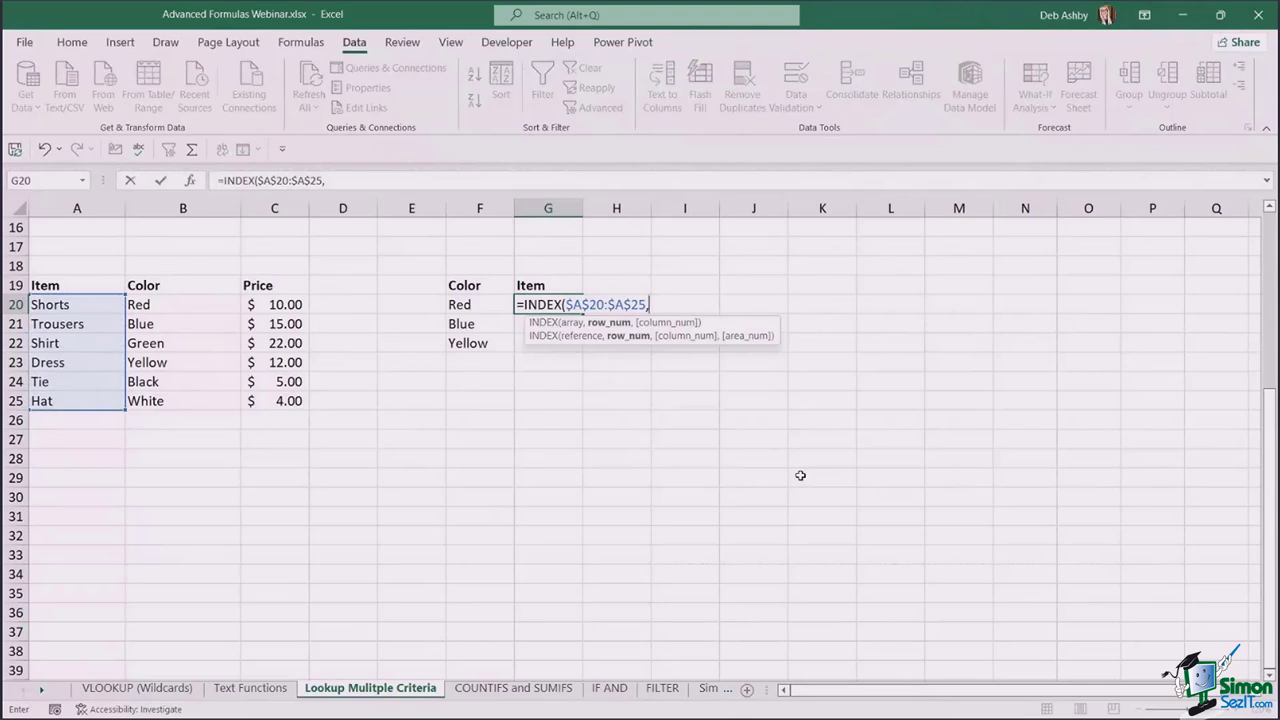
type("MATCH")
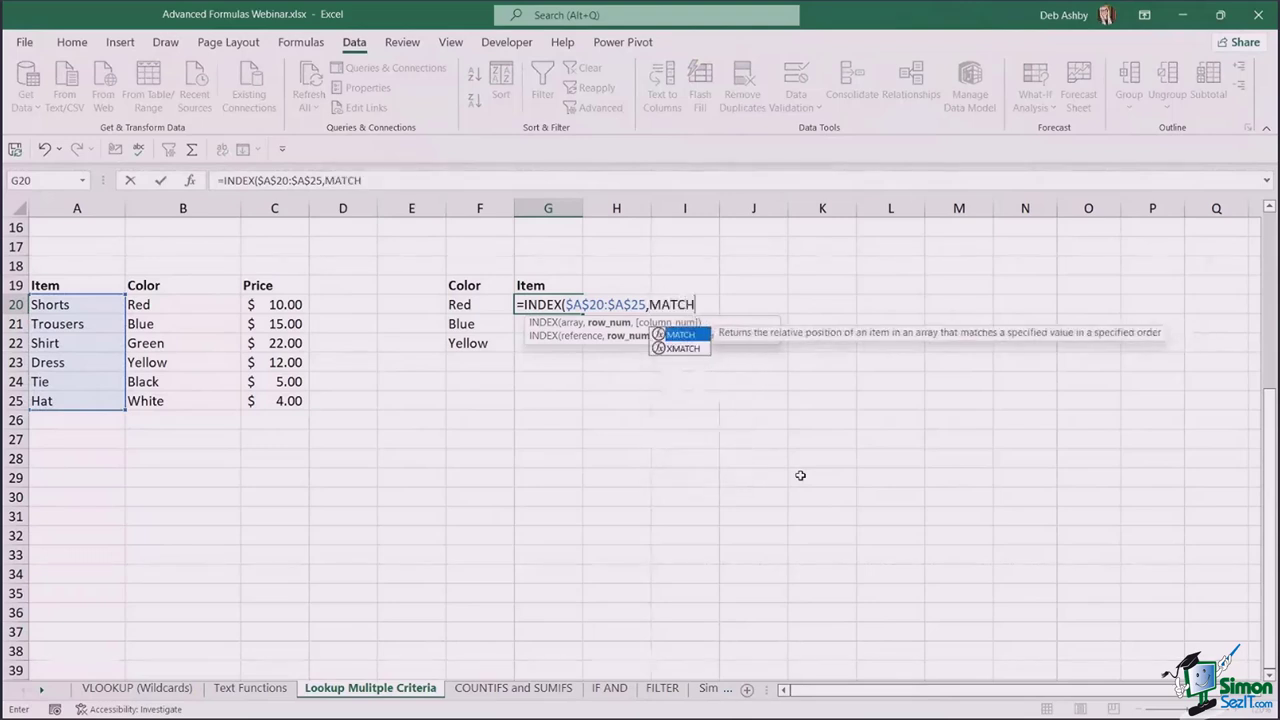
type("(")
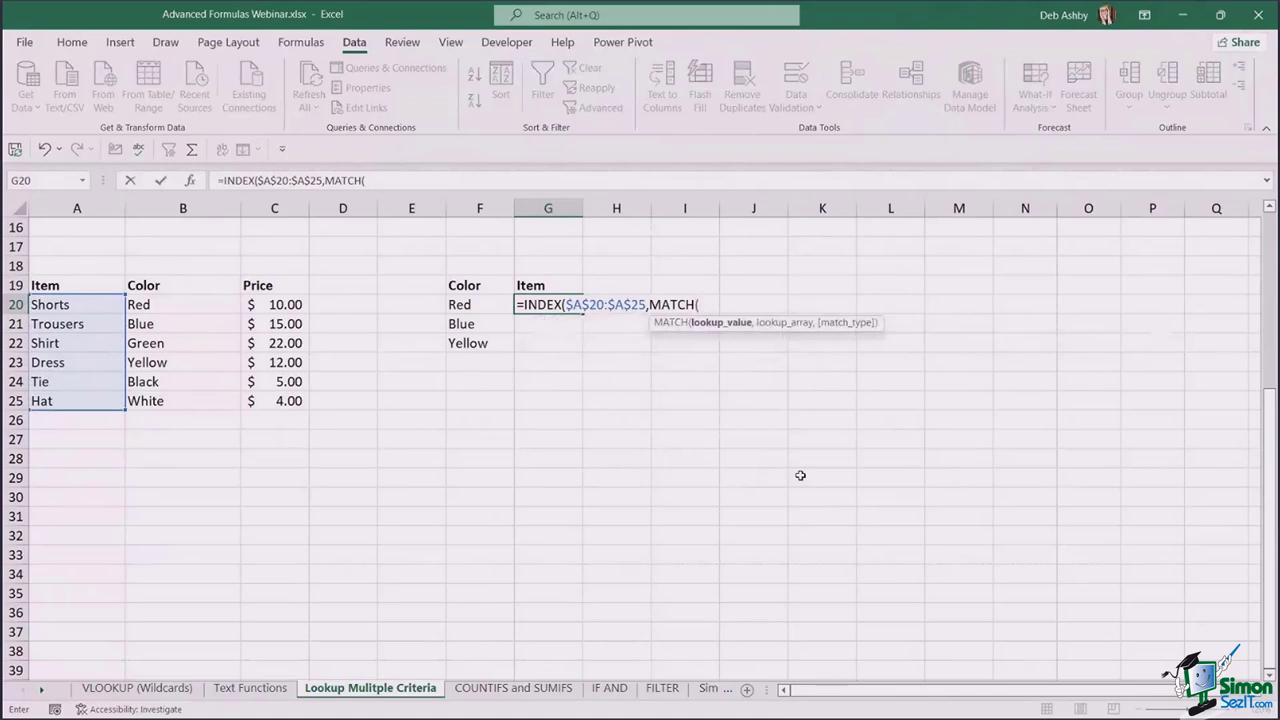
left_click(489, 303)
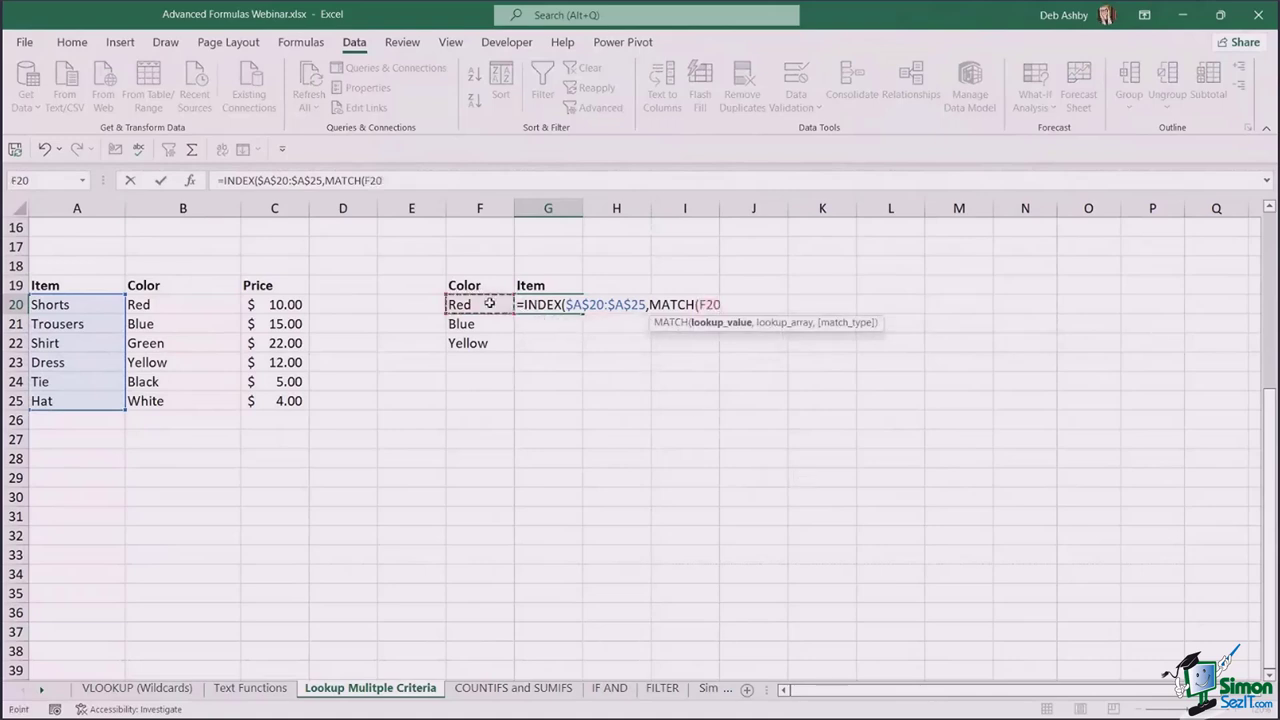
type(",")
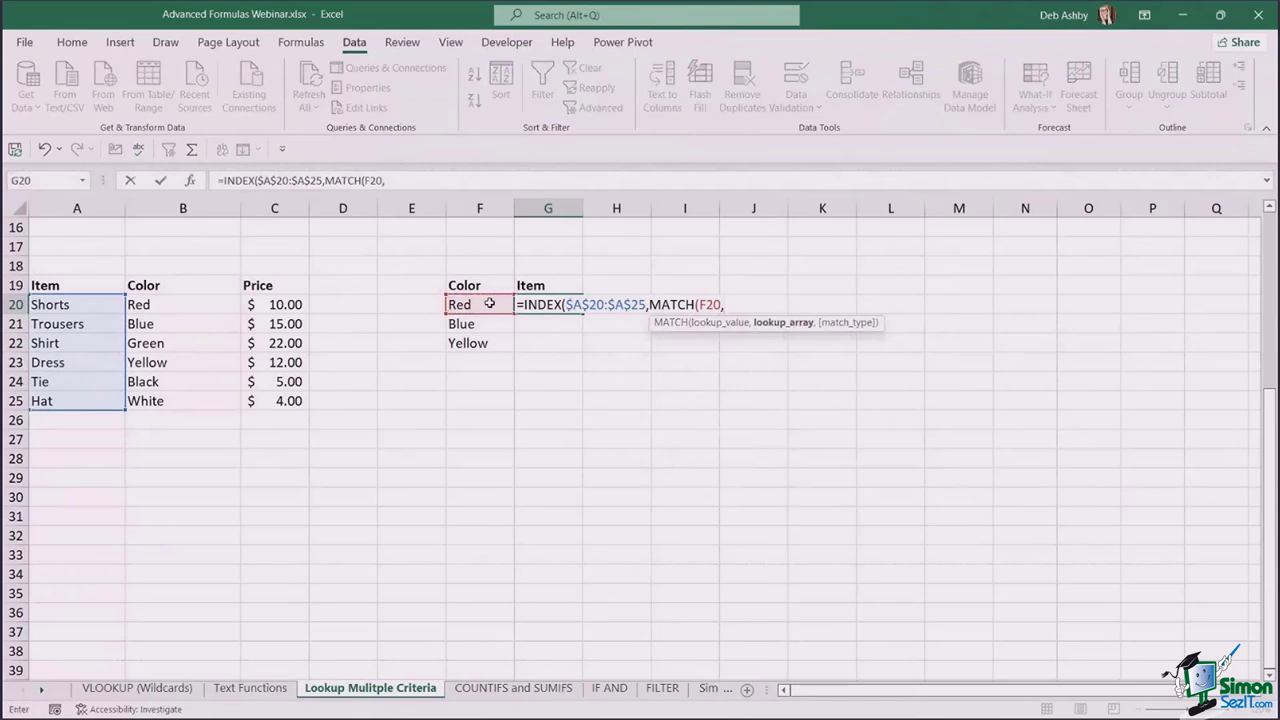
left_click_drag(202, 302, 197, 400)
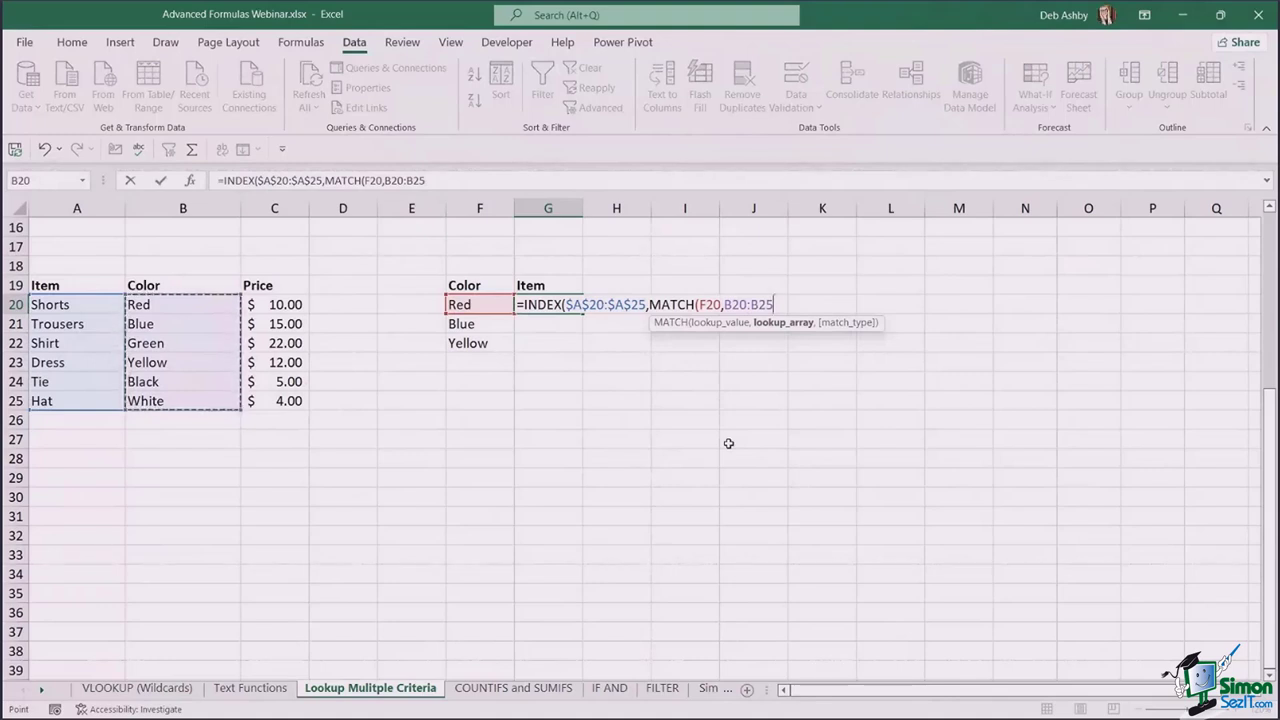
key("F4")
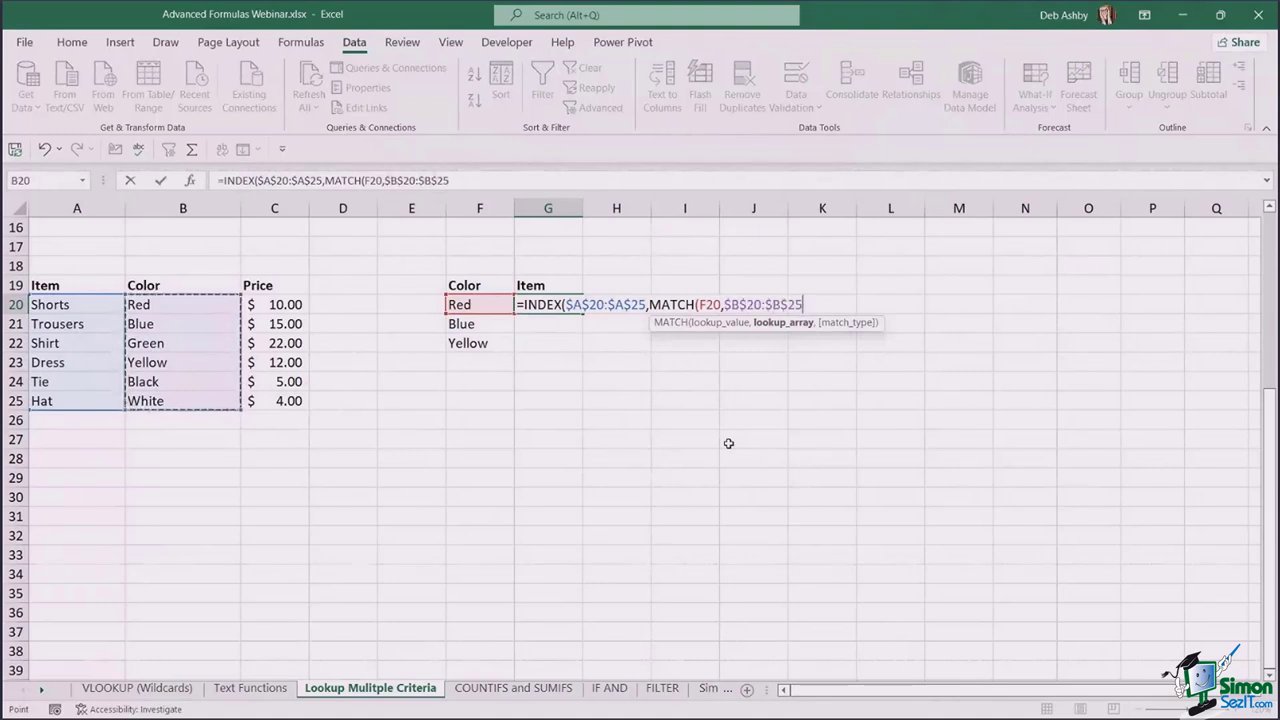
type(",")
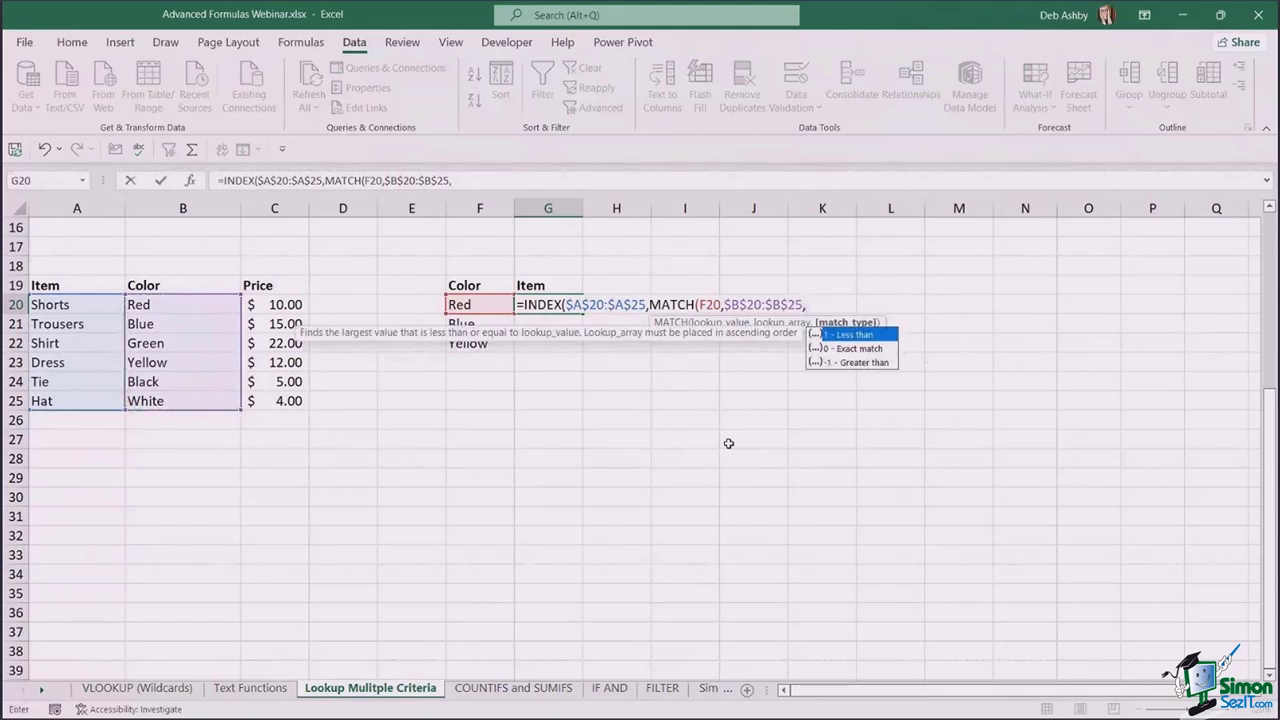
type("0)")
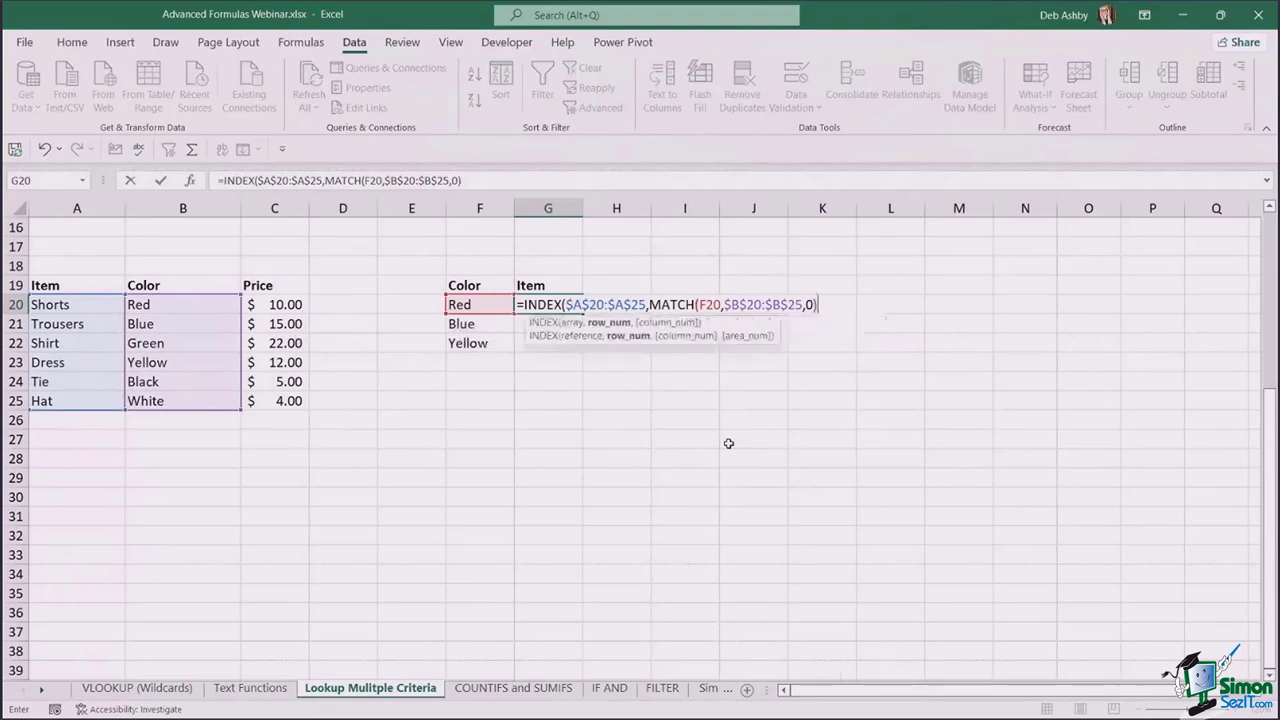
type(")")
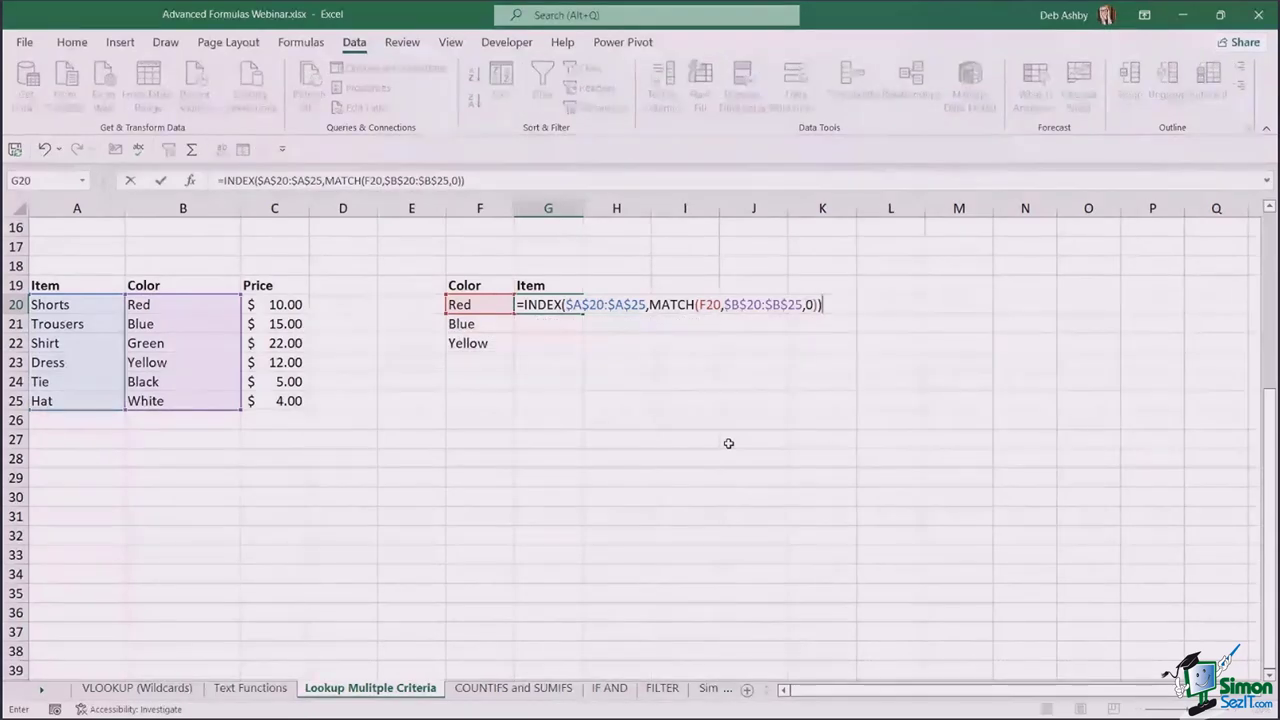
key("Return")
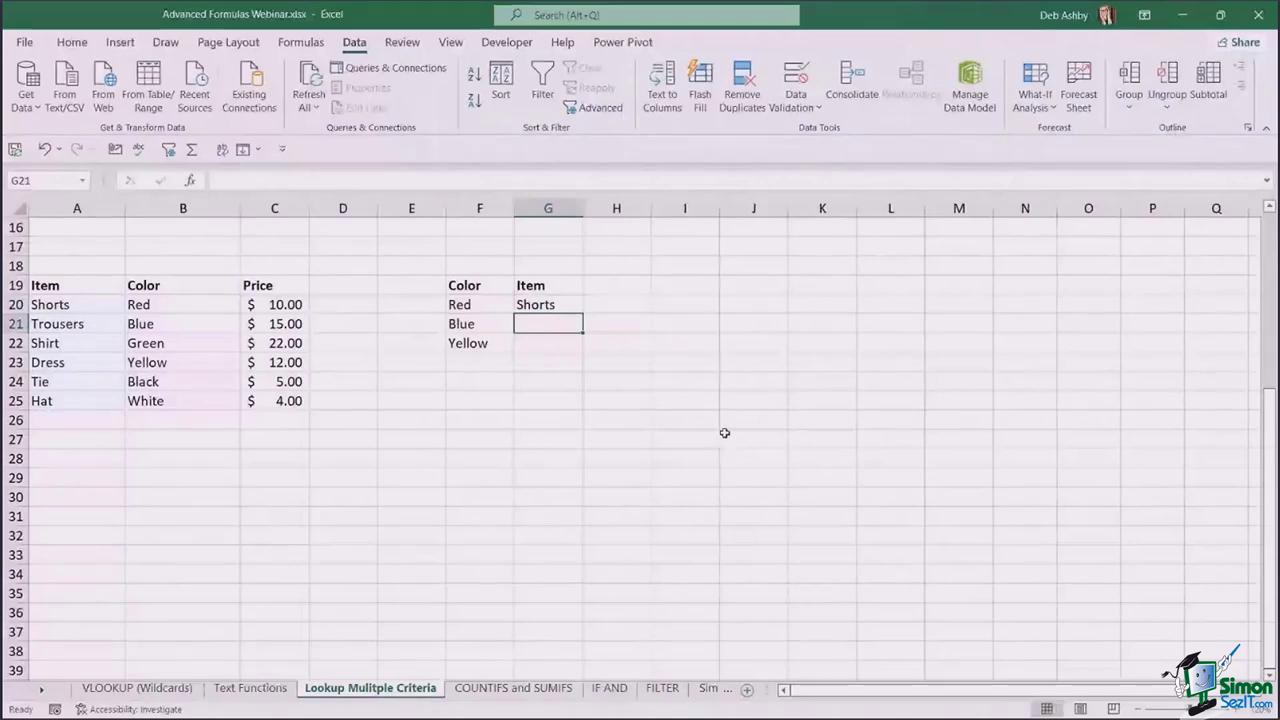
- Fill G20's lookup down to G22, giving Trousers and Dress, and review the formula
left_click(571, 303)
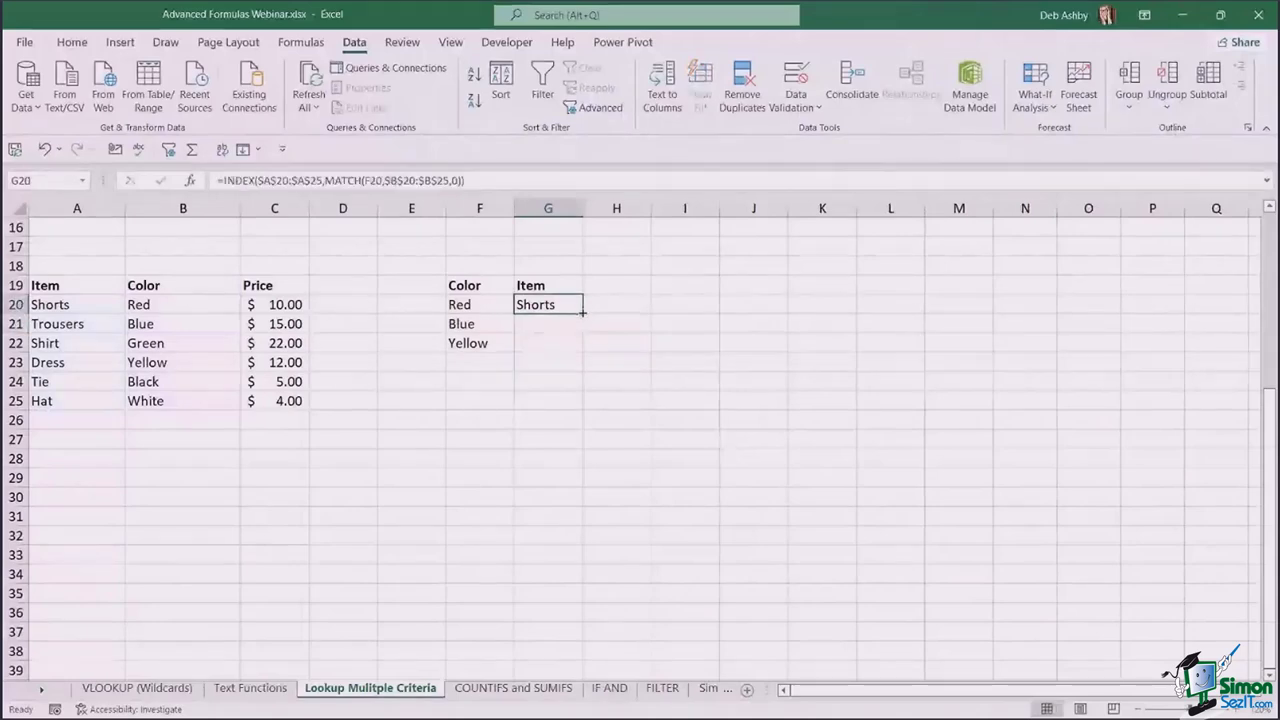
left_click_drag(582, 312, 586, 357)
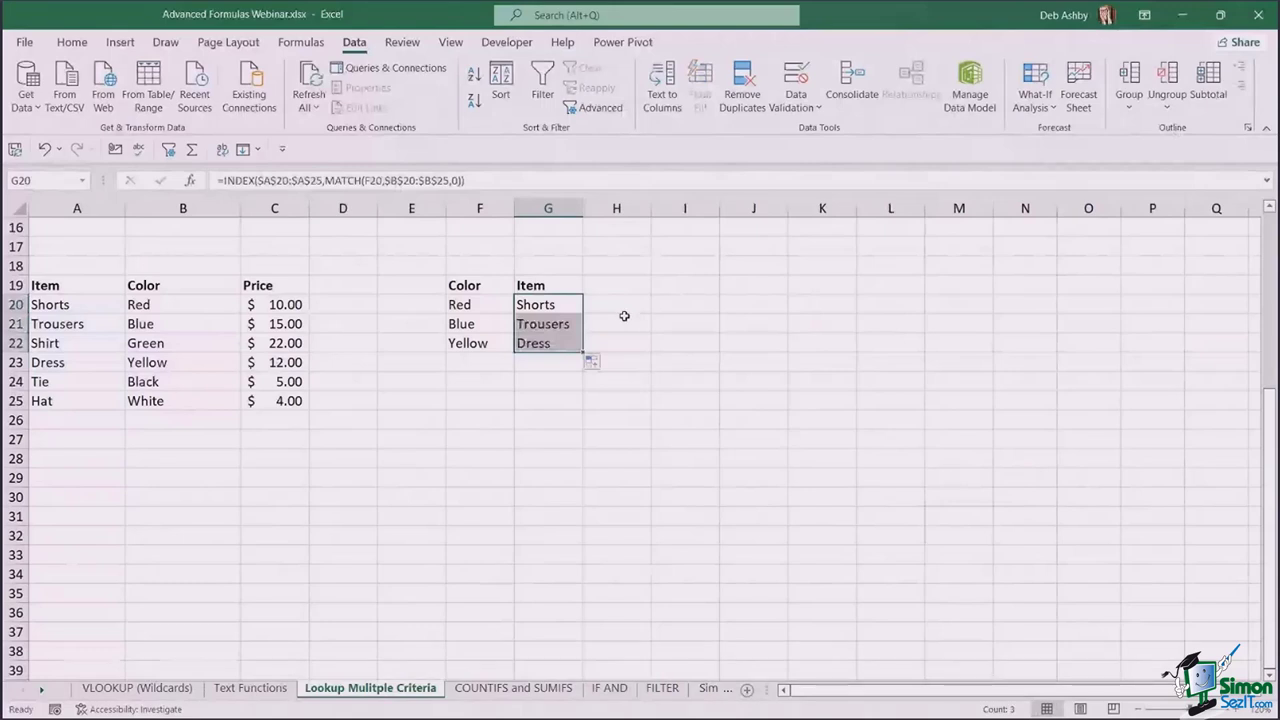
left_click_drag(490, 180, 211, 180)
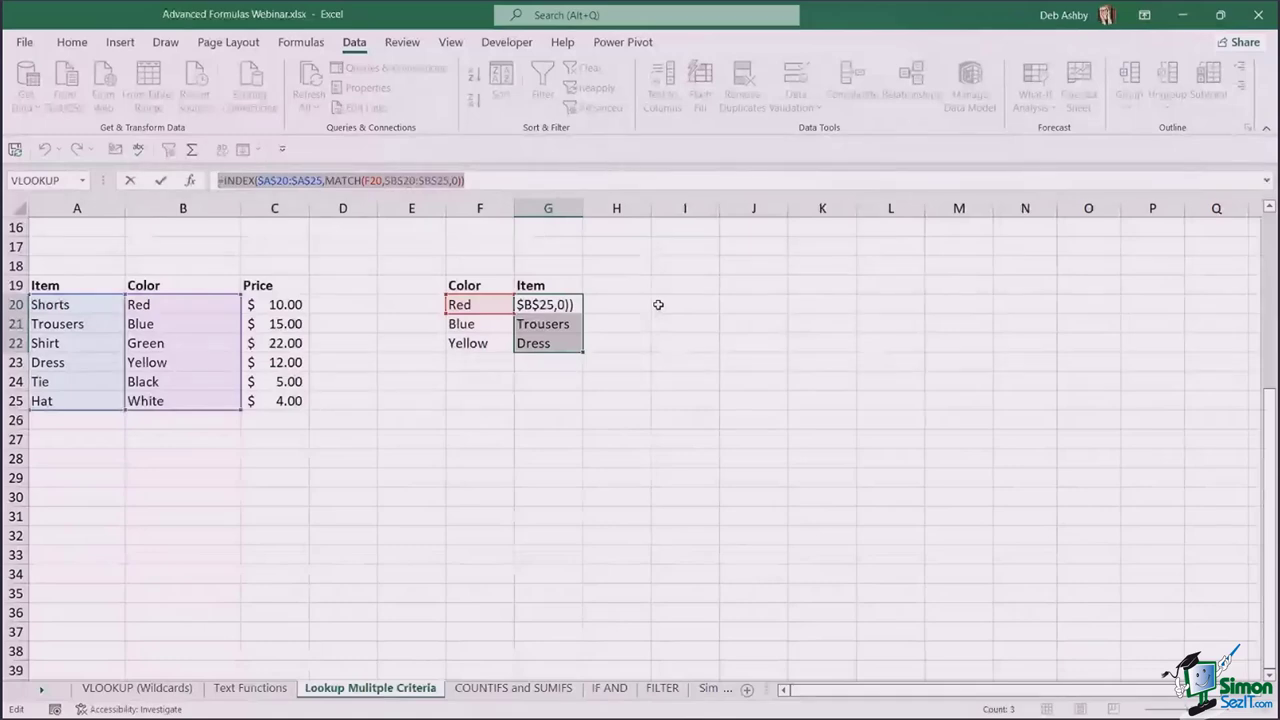
key("Escape")
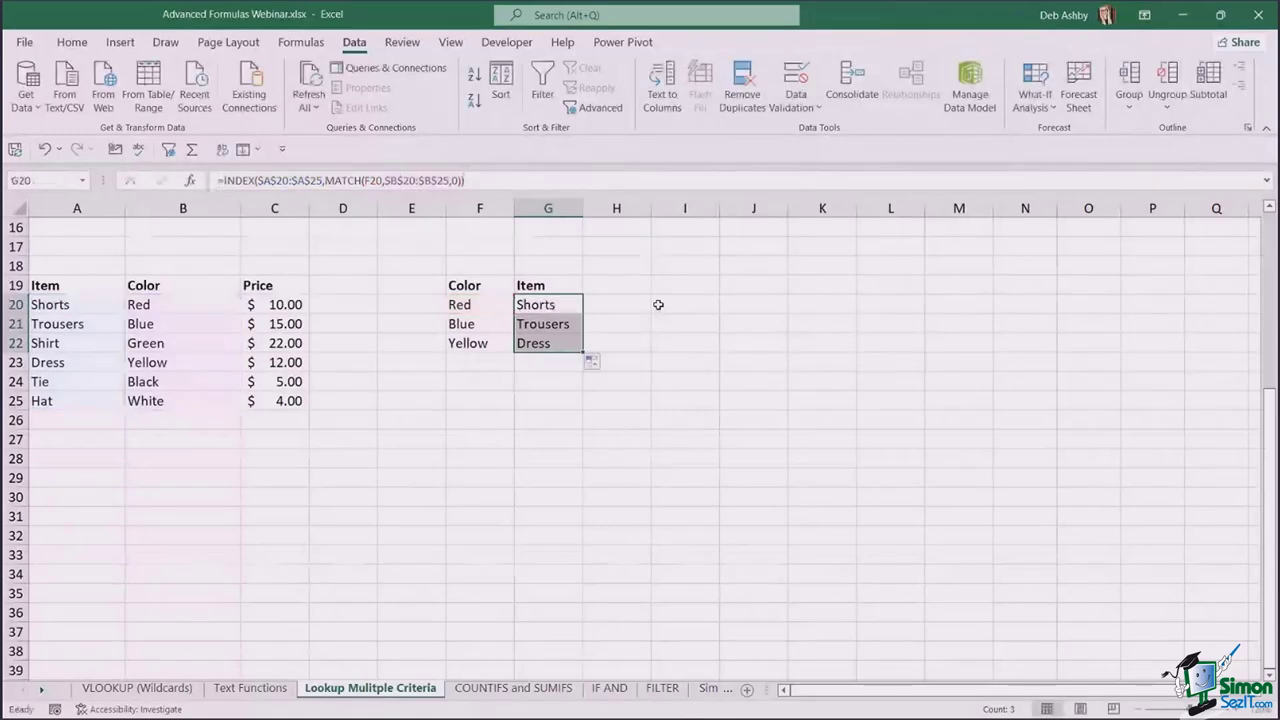
- Scroll up to show the Company/month sales table at the top of the sheet
left_click(658, 304)
scroll(658, 304, "up", 2)
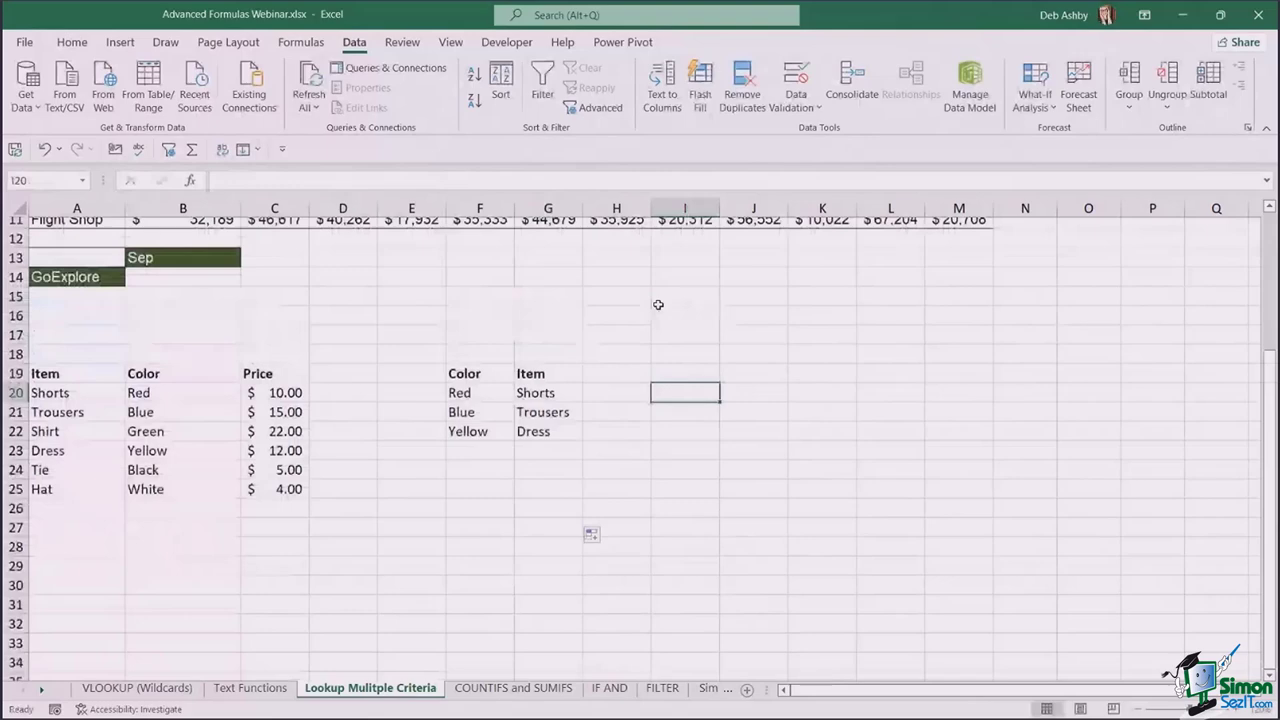
scroll(658, 304, "up", 4)
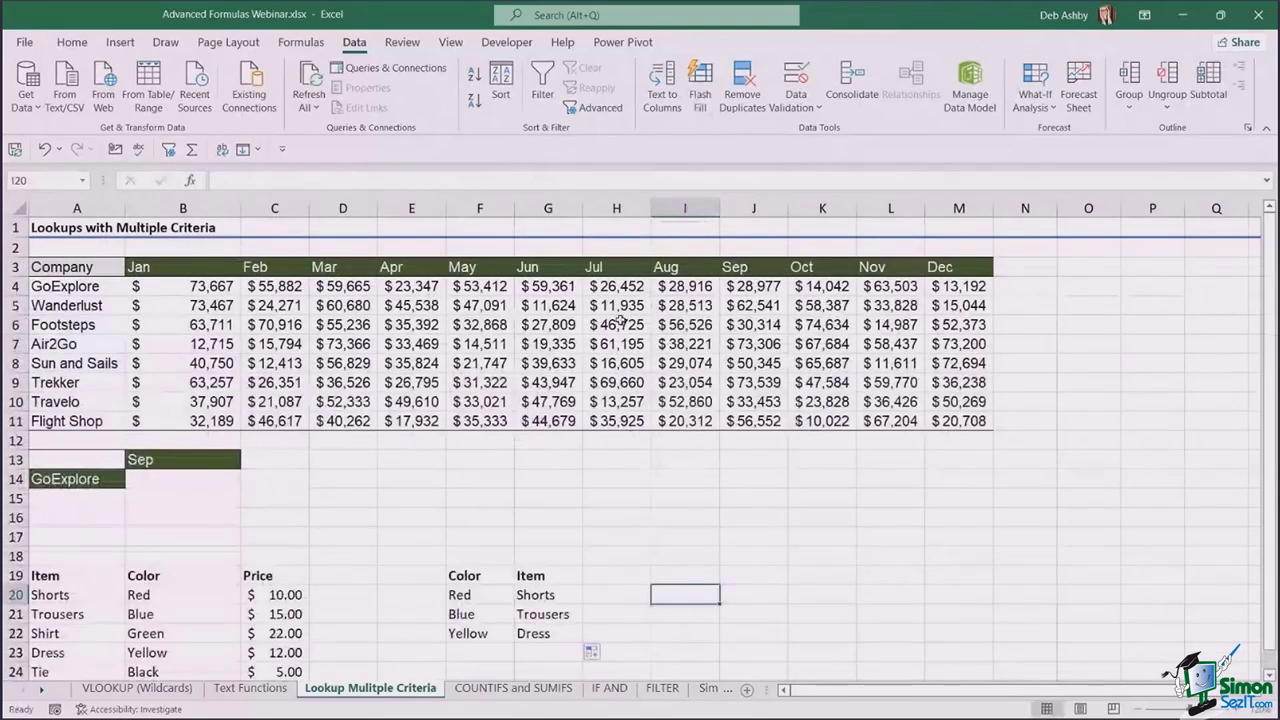
scroll(620, 319, "down", 3)
scroll(620, 319, "down", 3)
key("Left")
key("Left")
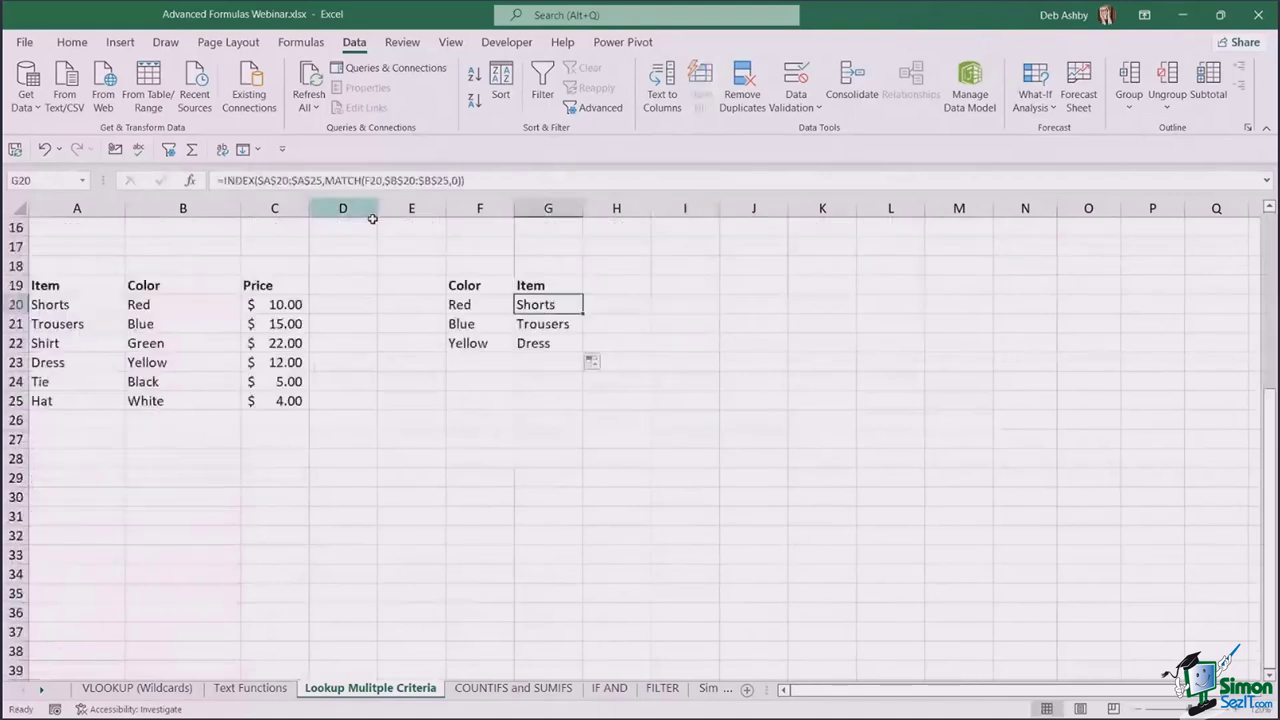
left_click(495, 307)
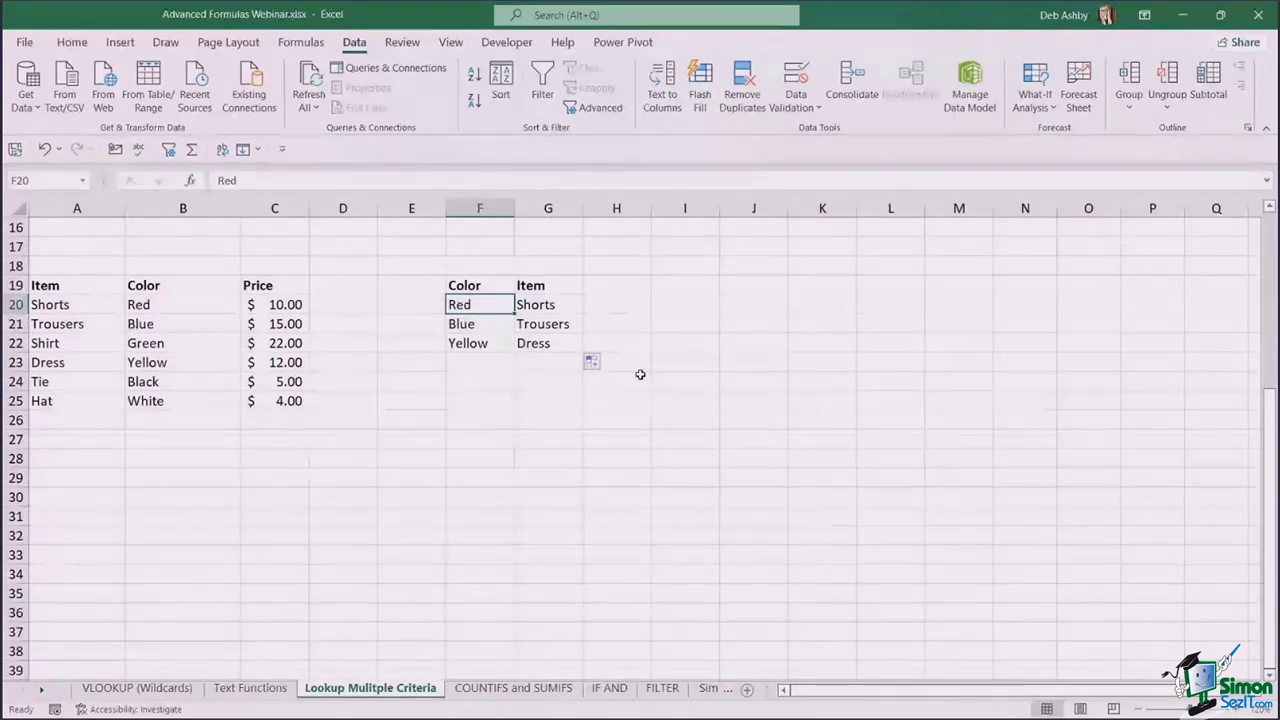
scroll(641, 374, "up", 3)
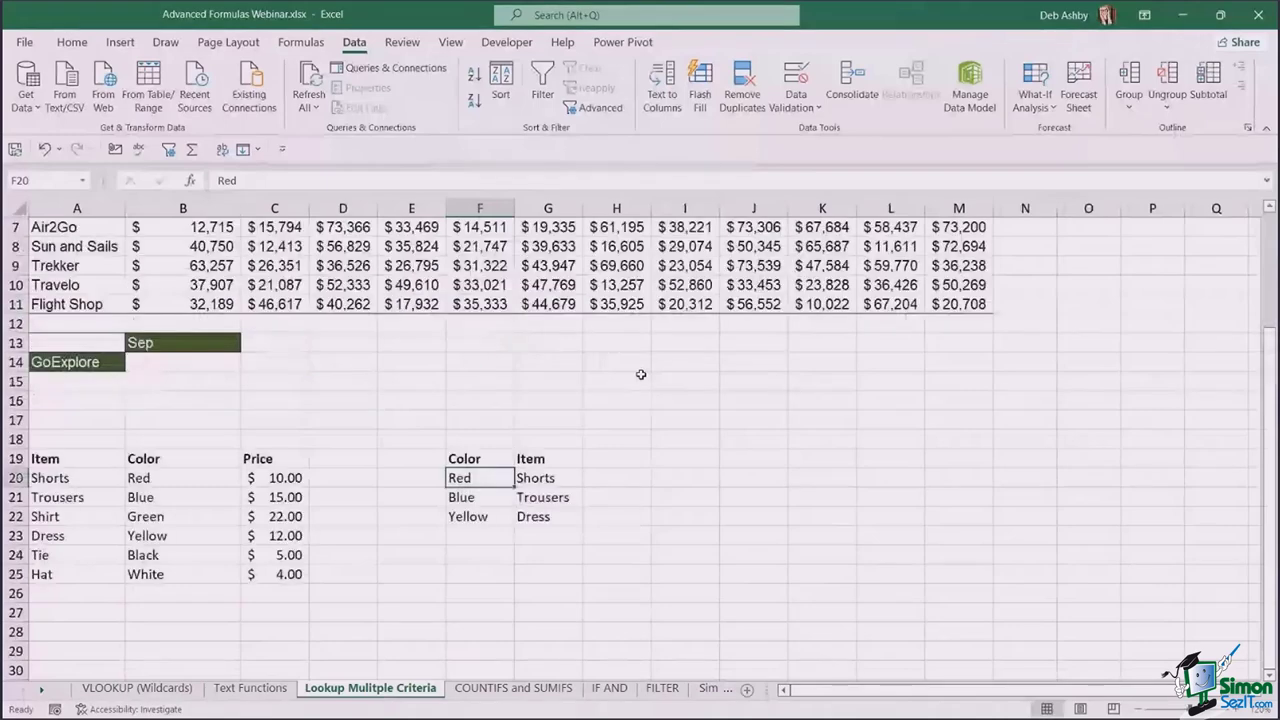
scroll(641, 374, "up", 2)
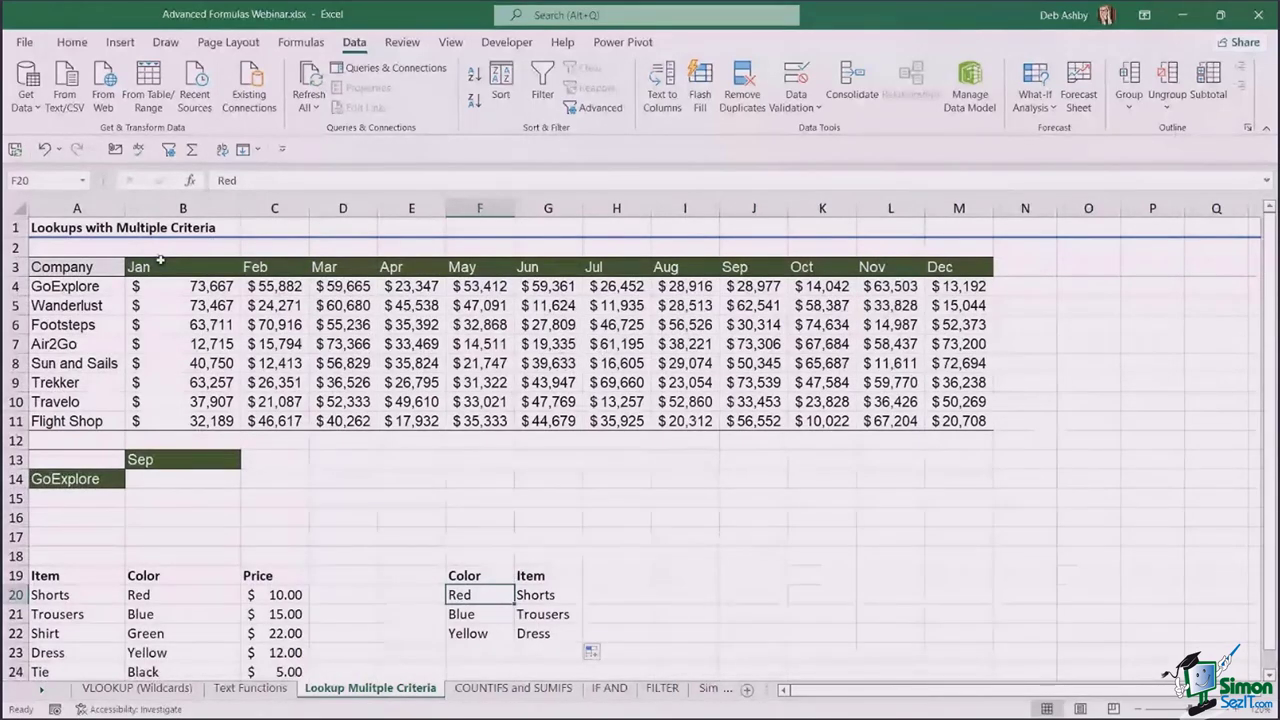
- Review the company and month headers, then set the month criterion in B13 to Jun
left_click_drag(70, 287, 69, 421)
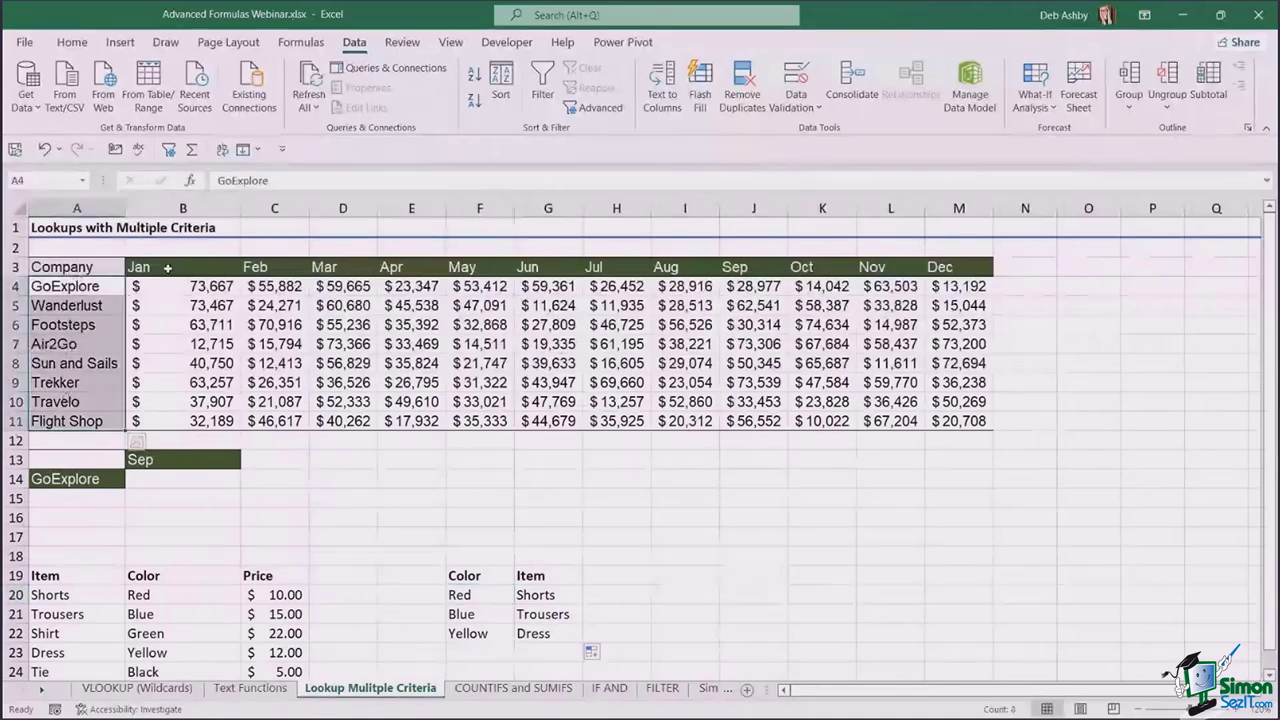
left_click_drag(168, 267, 943, 265)
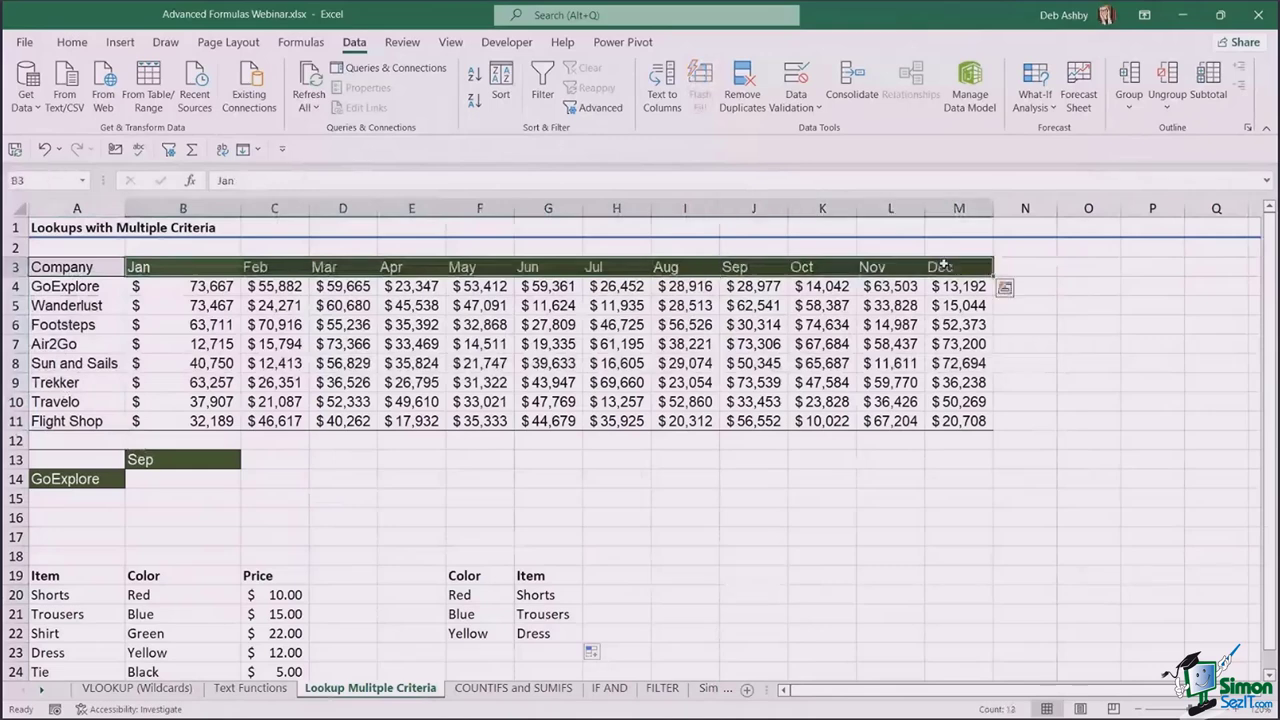
left_click(189, 460)
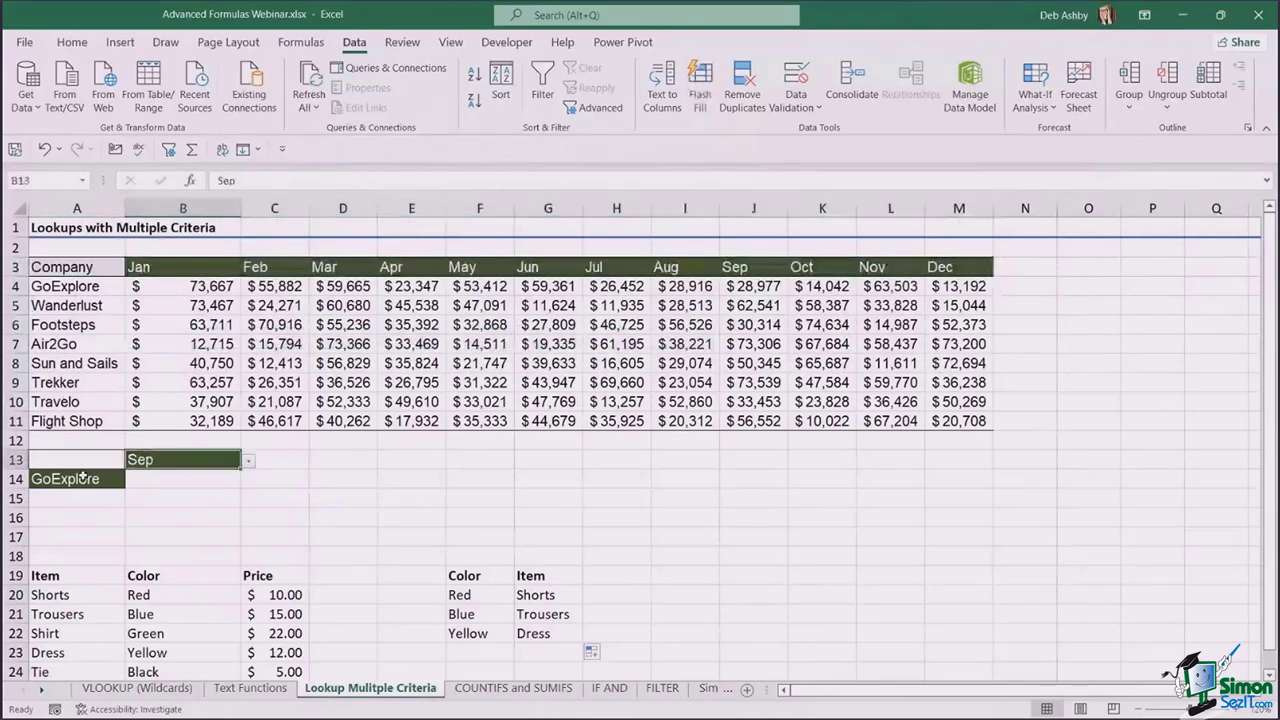
left_click(84, 478)
left_click(66, 480)
left_click(183, 461)
left_click(250, 461)
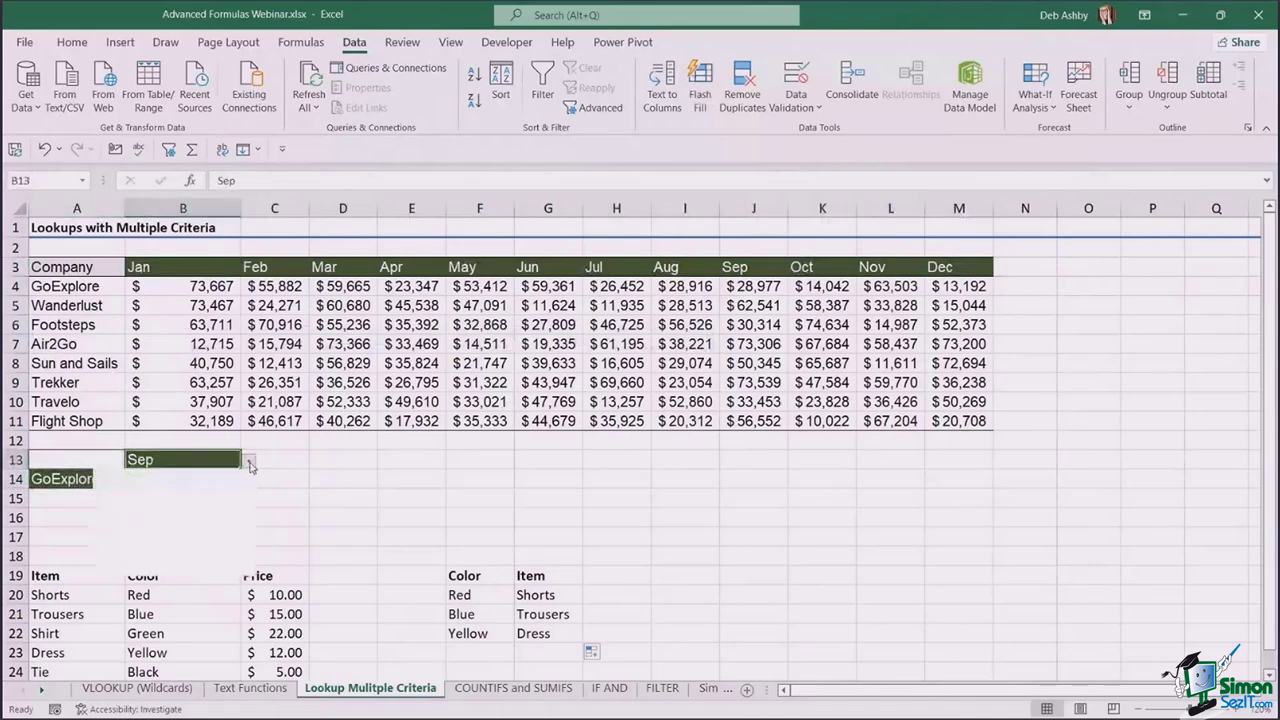
left_click(170, 488)
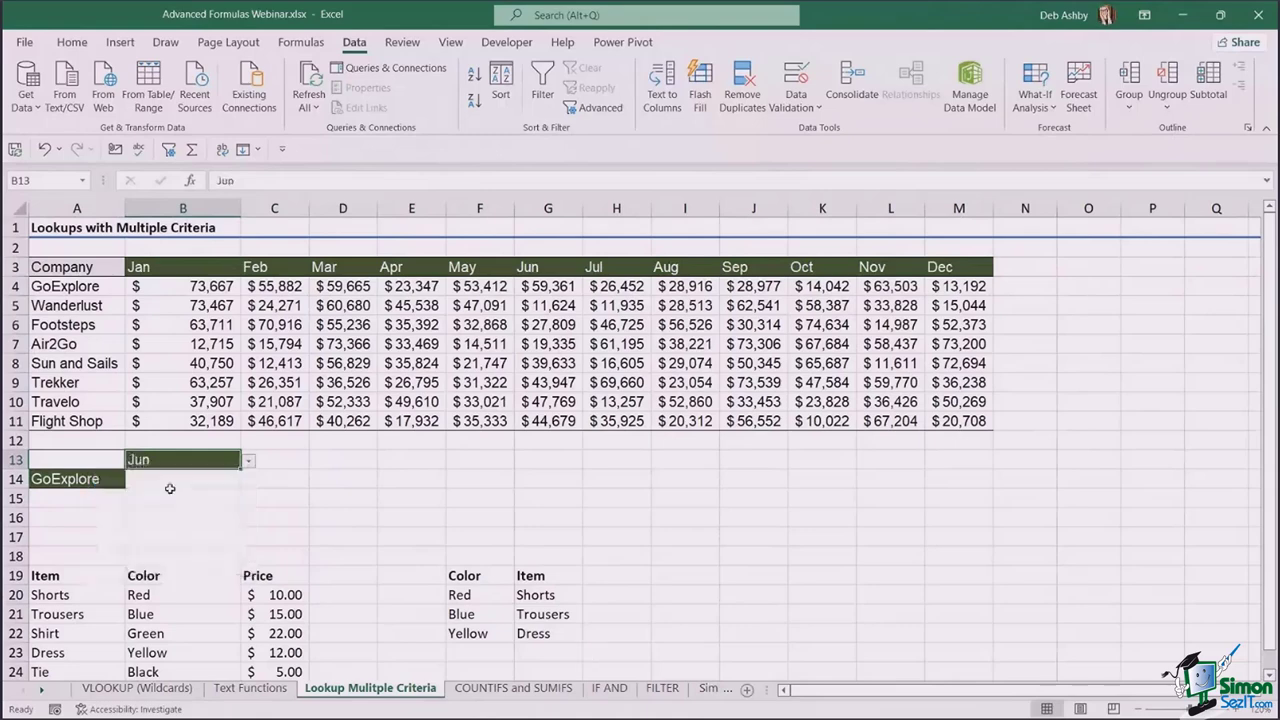
- Set the company criterion in A14 to Air2Go and check the criteria cells
left_click(110, 481)
left_click(132, 481)
left_click(78, 535)
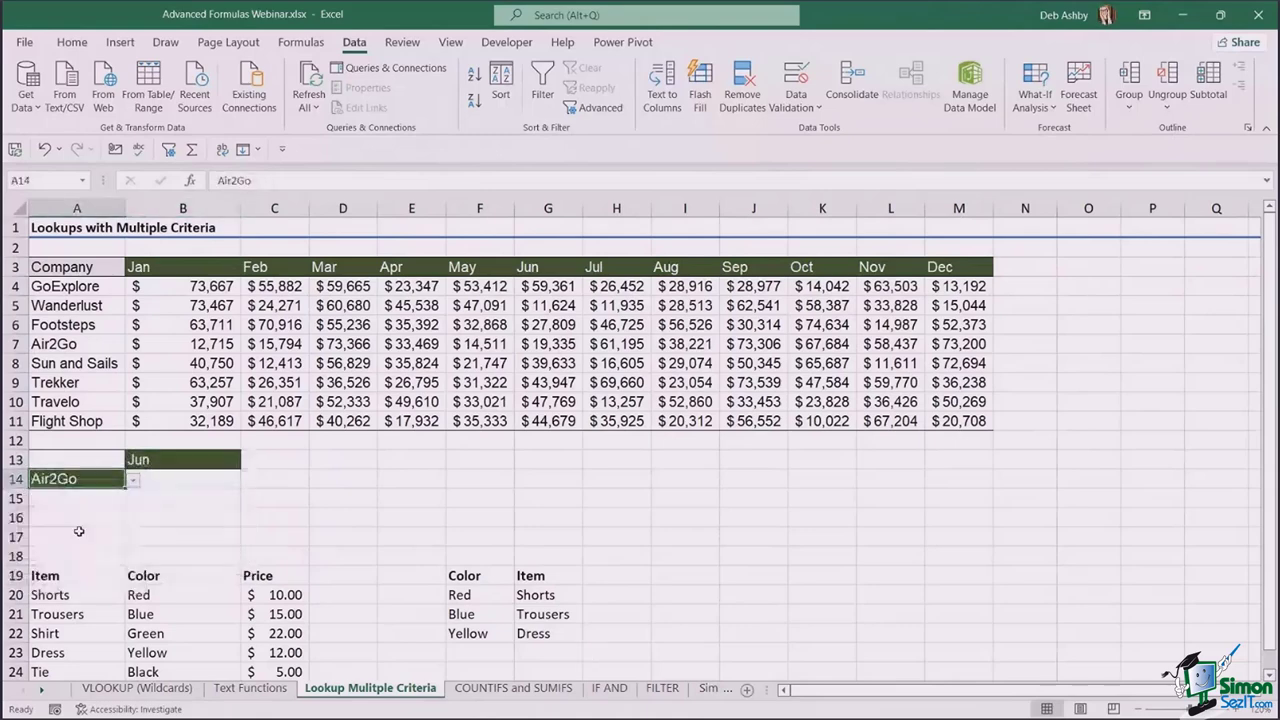
left_click(189, 478)
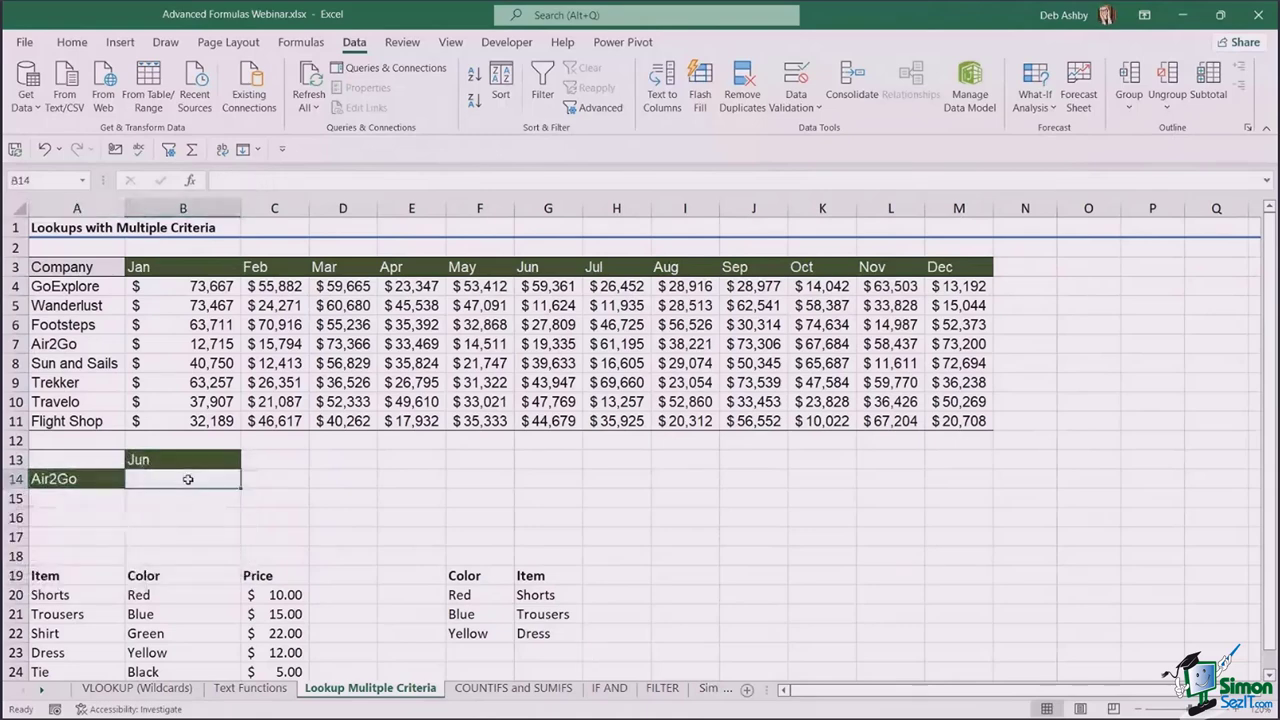
left_click(411, 343)
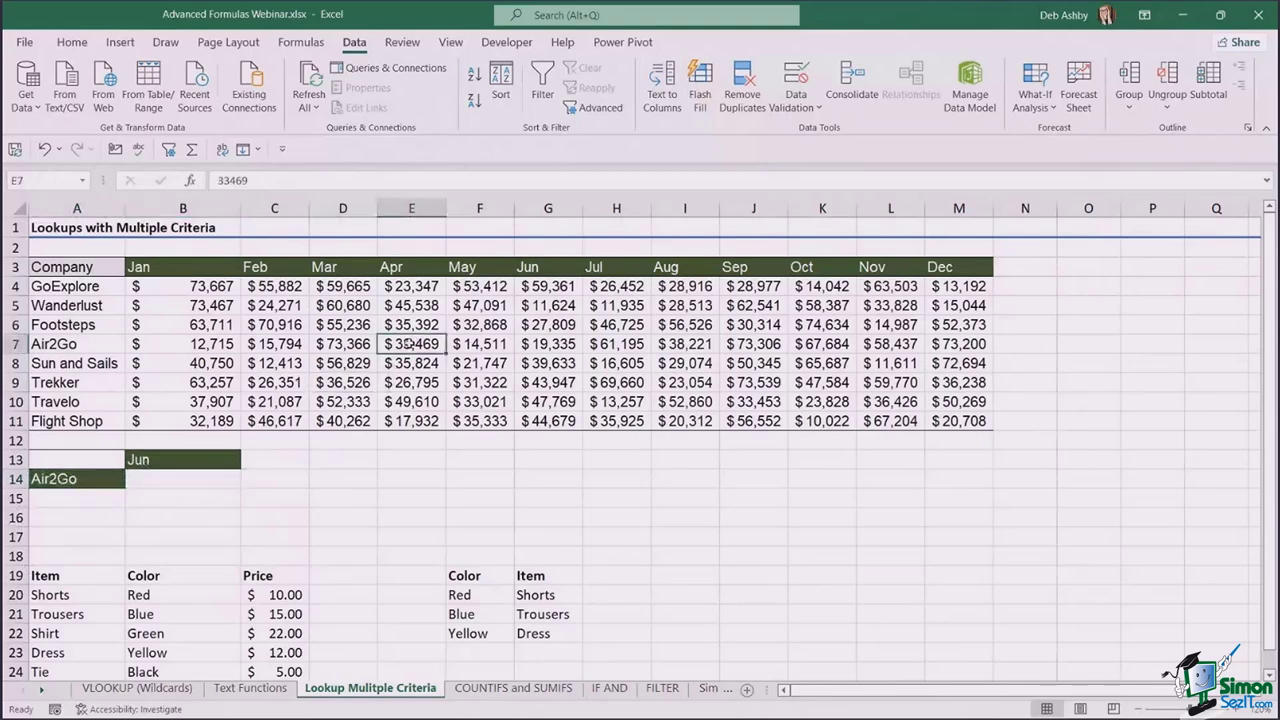
left_click(70, 482)
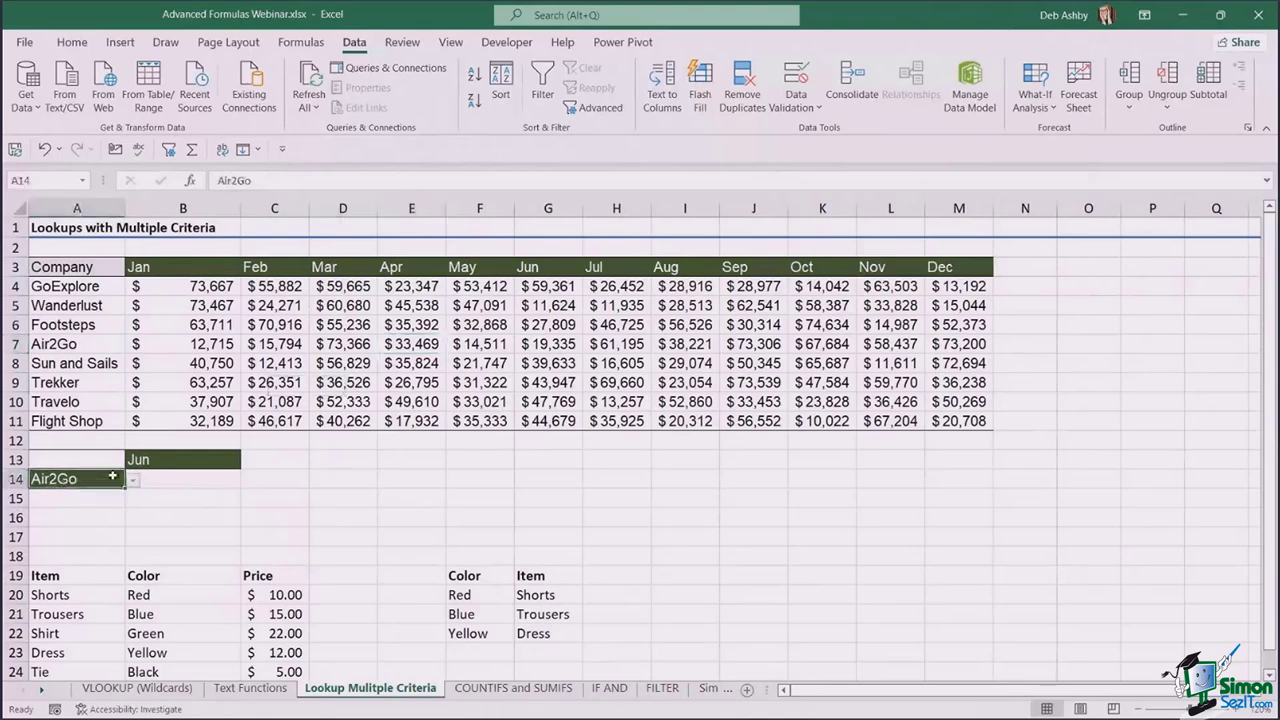
left_click(166, 461)
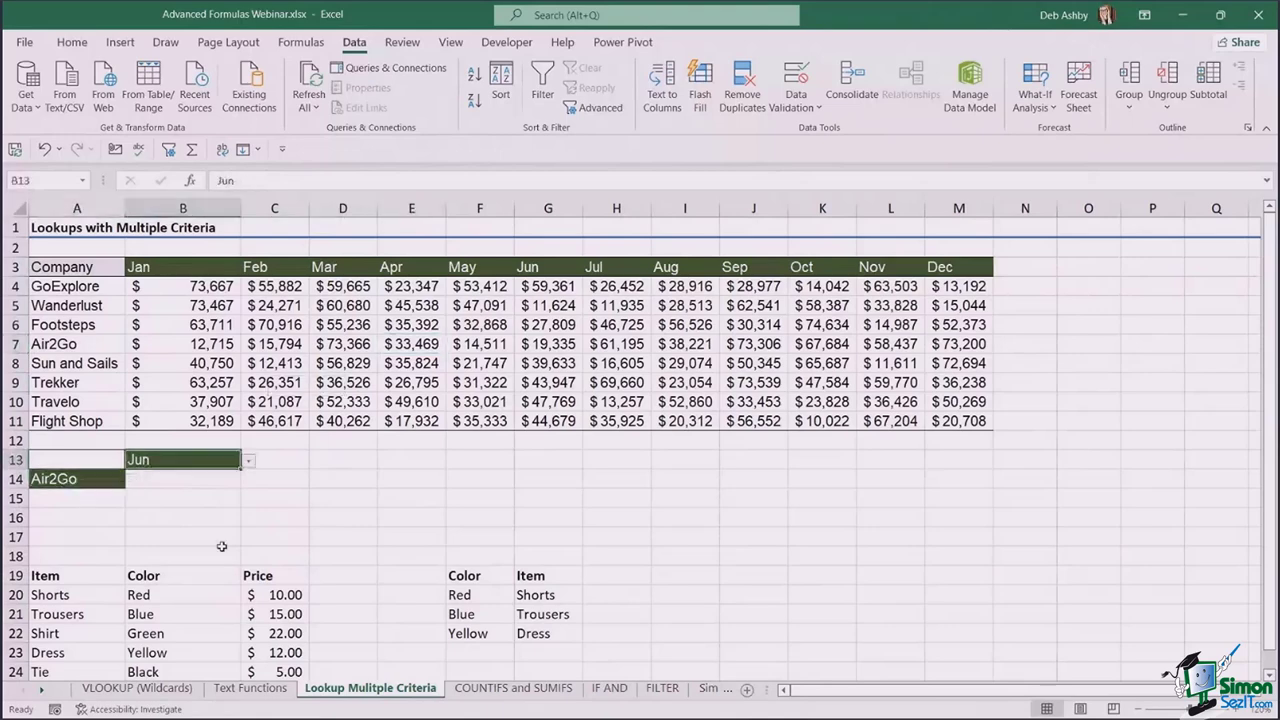
left_click(66, 481)
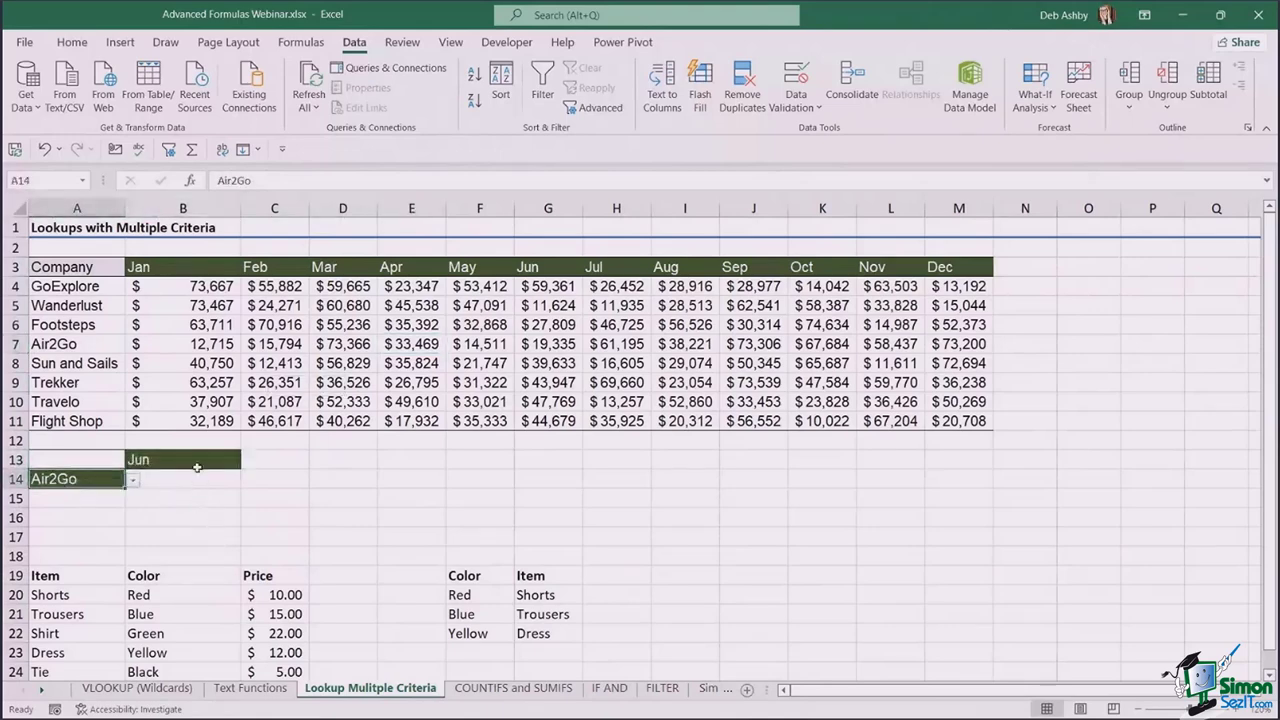
left_click(197, 461)
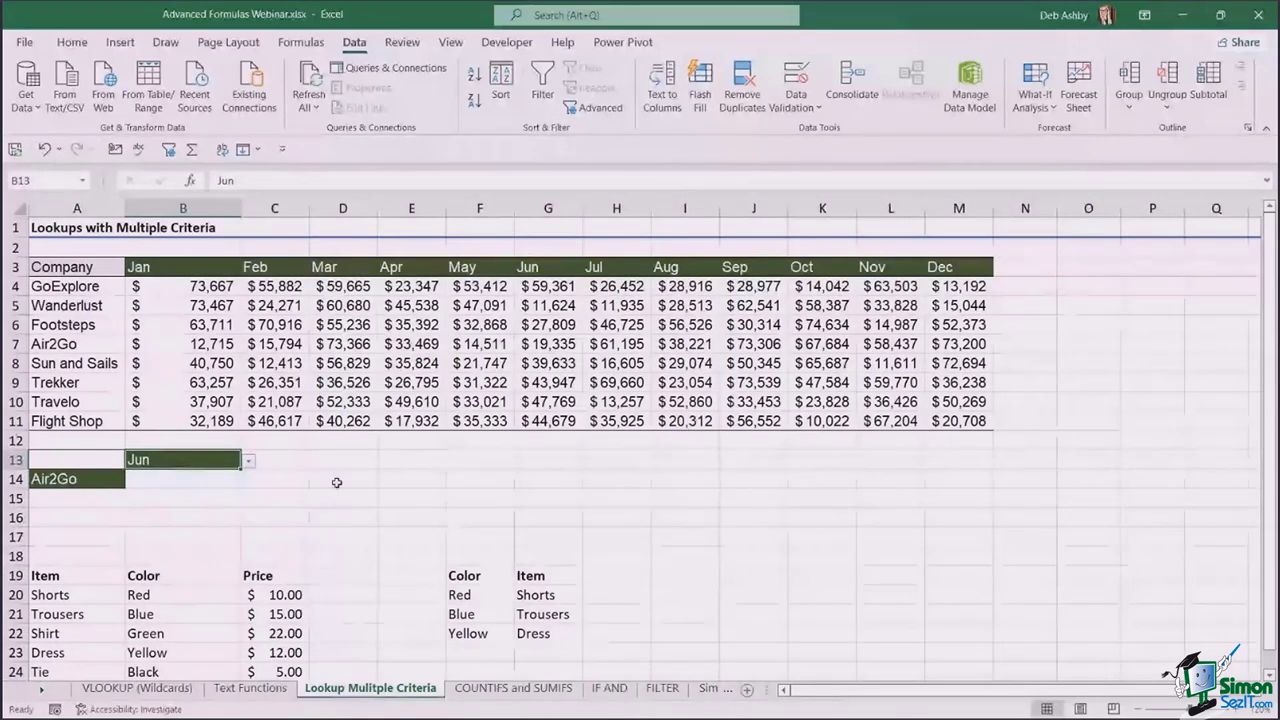
- Start B14 as =INDEX(B4:M11,MATCH( over the sales figures
key("Return")
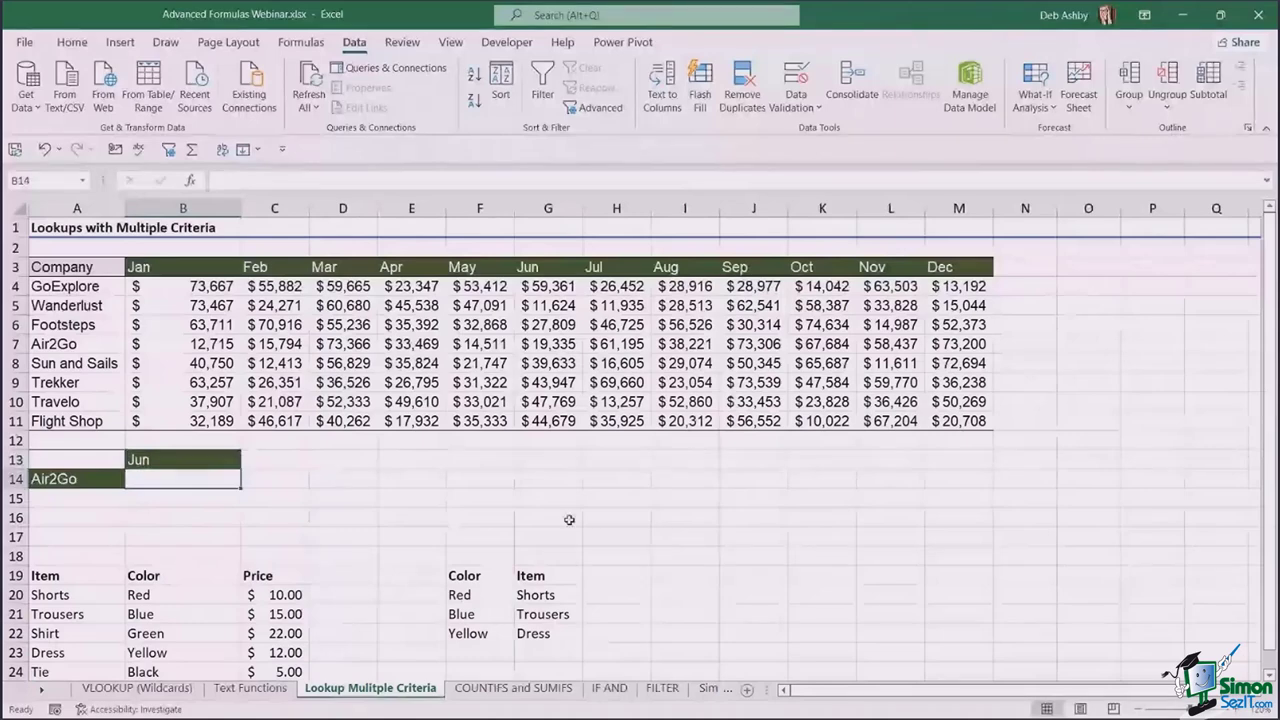
type("=IND")
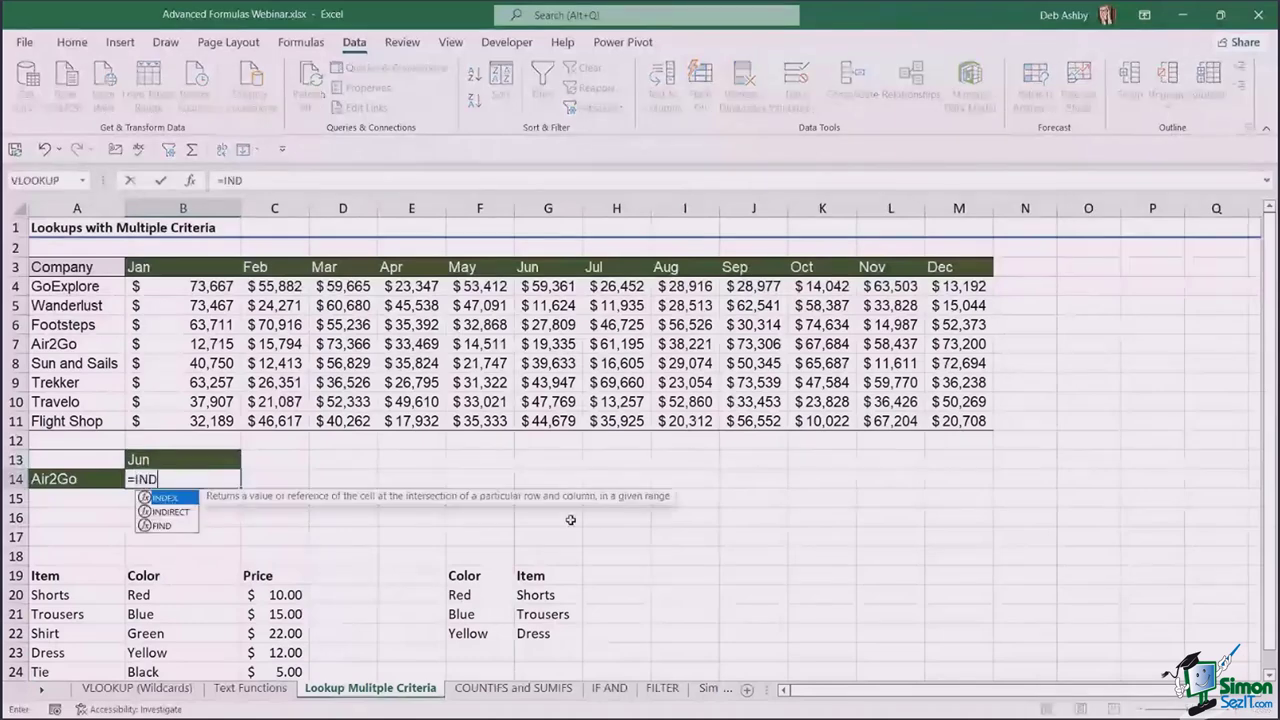
key("Tab")
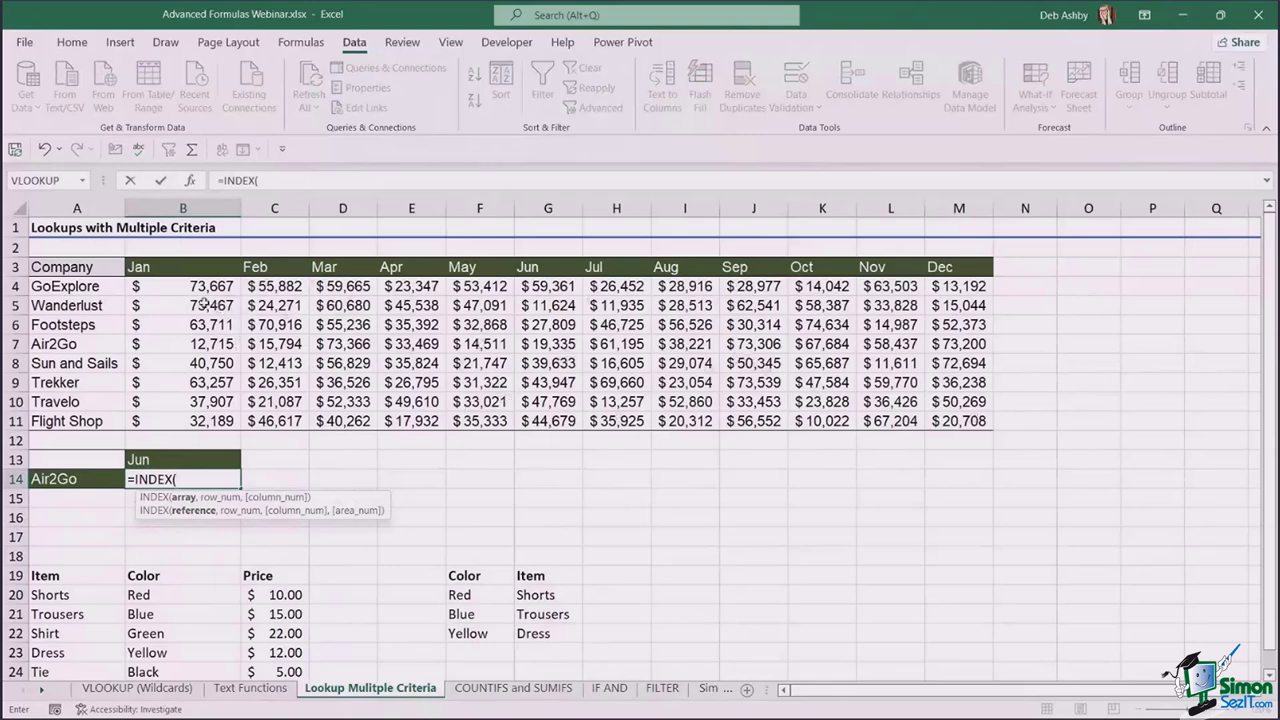
left_click_drag(170, 286, 958, 424)
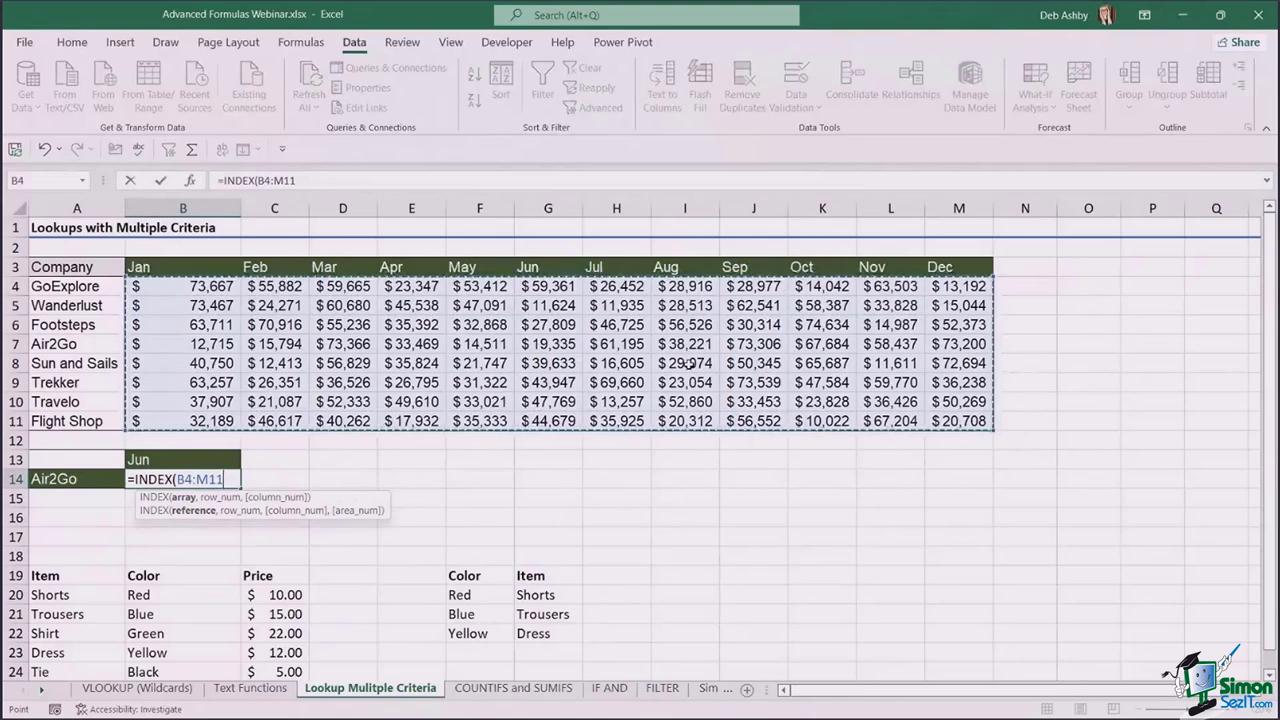
type(",")
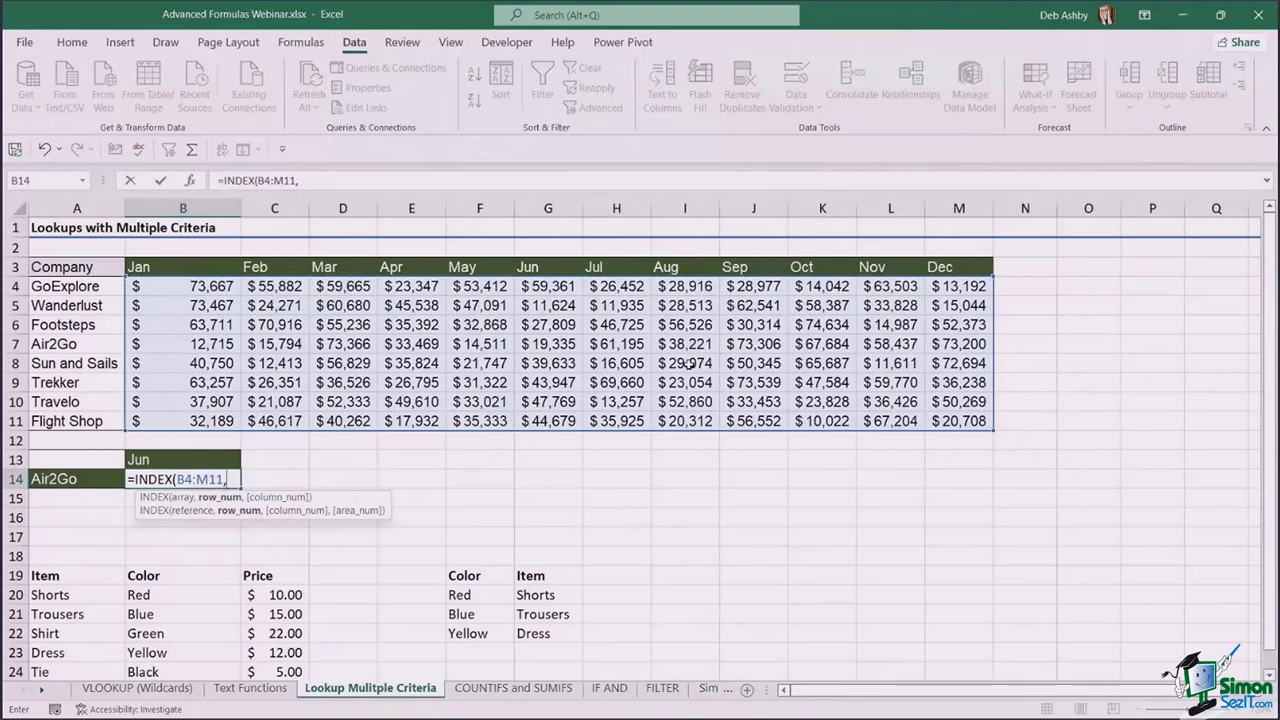
type("MATCH(")
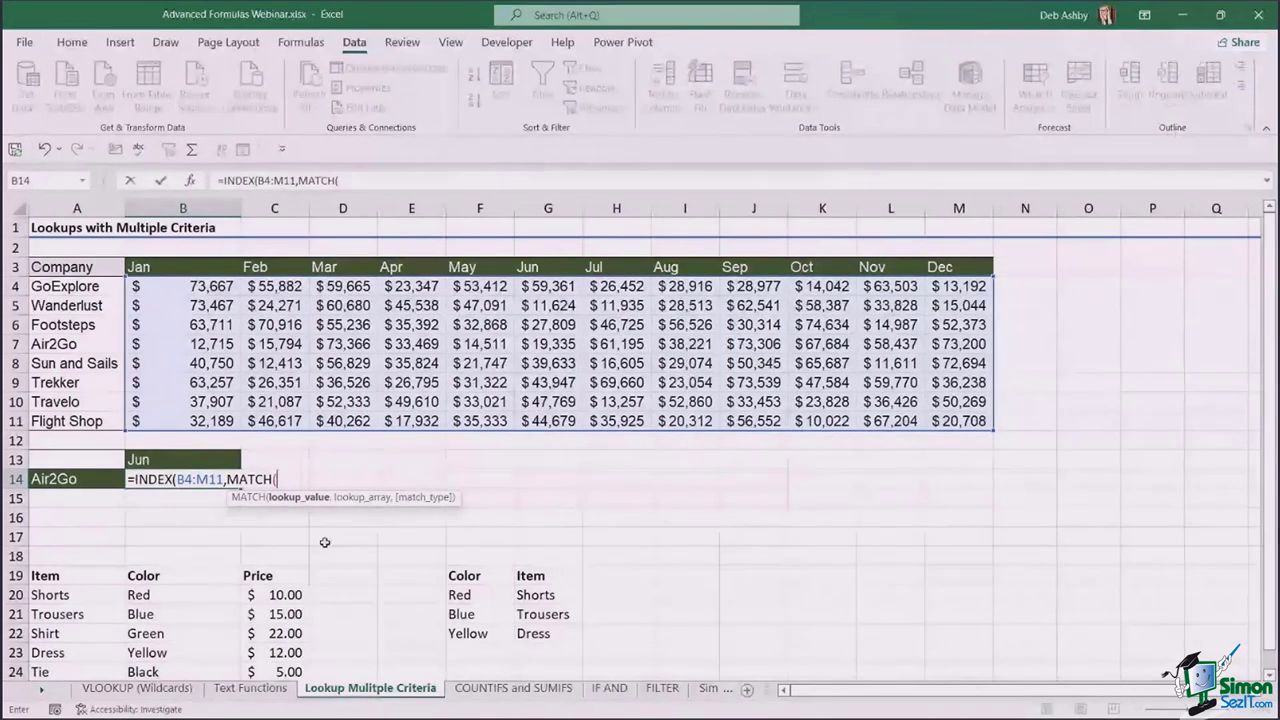
- Add the row lookup MATCH(A14,A4:A11,0) to find the company's row
left_click(87, 478)
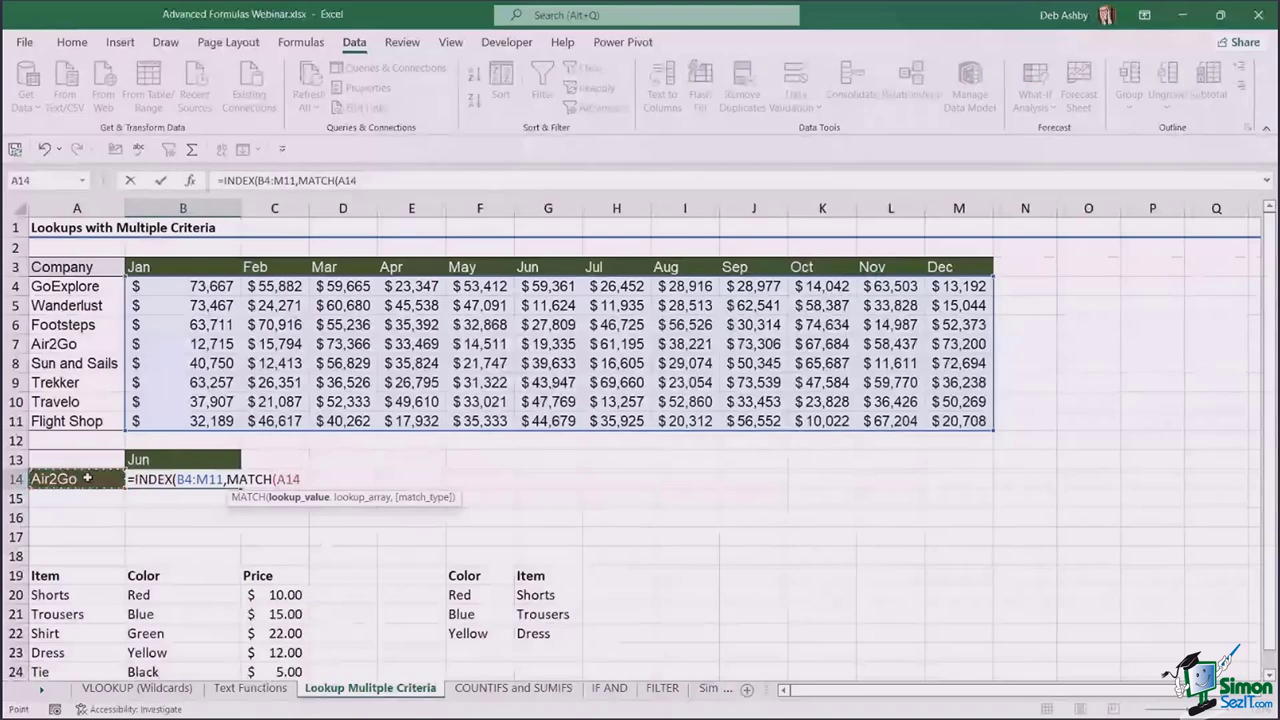
type(",")
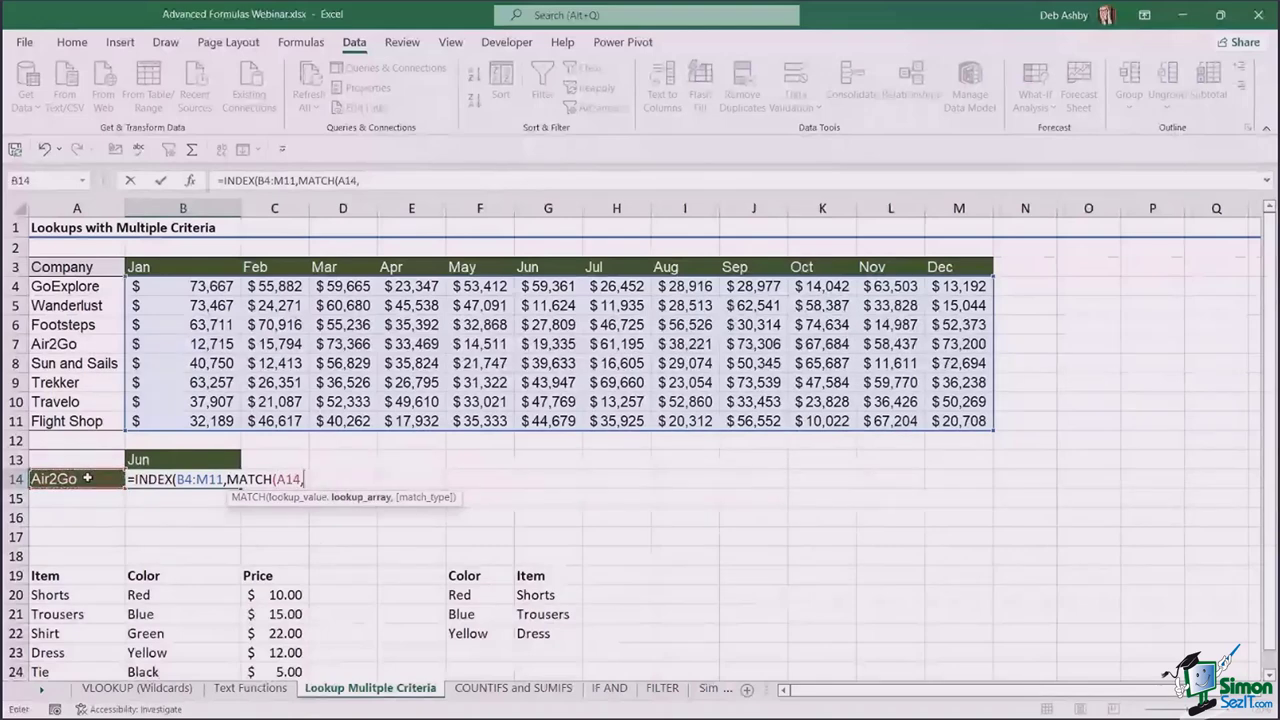
left_click_drag(88, 287, 86, 421)
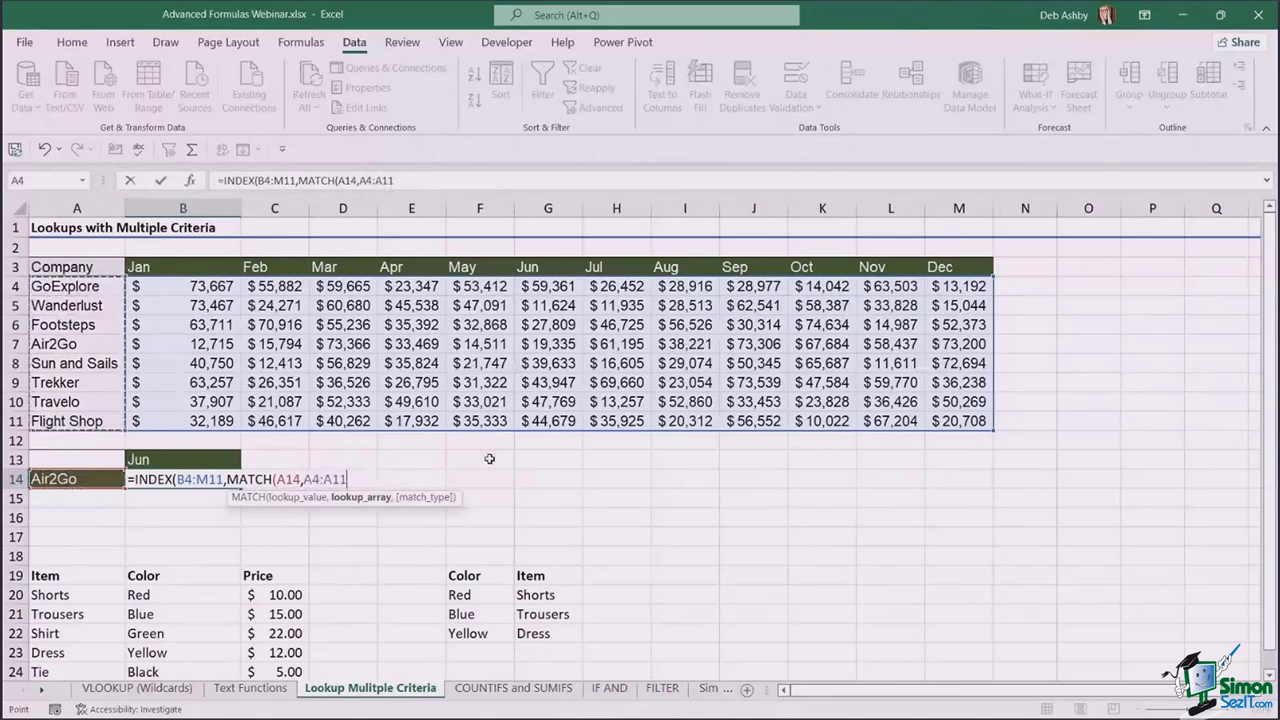
type(",")
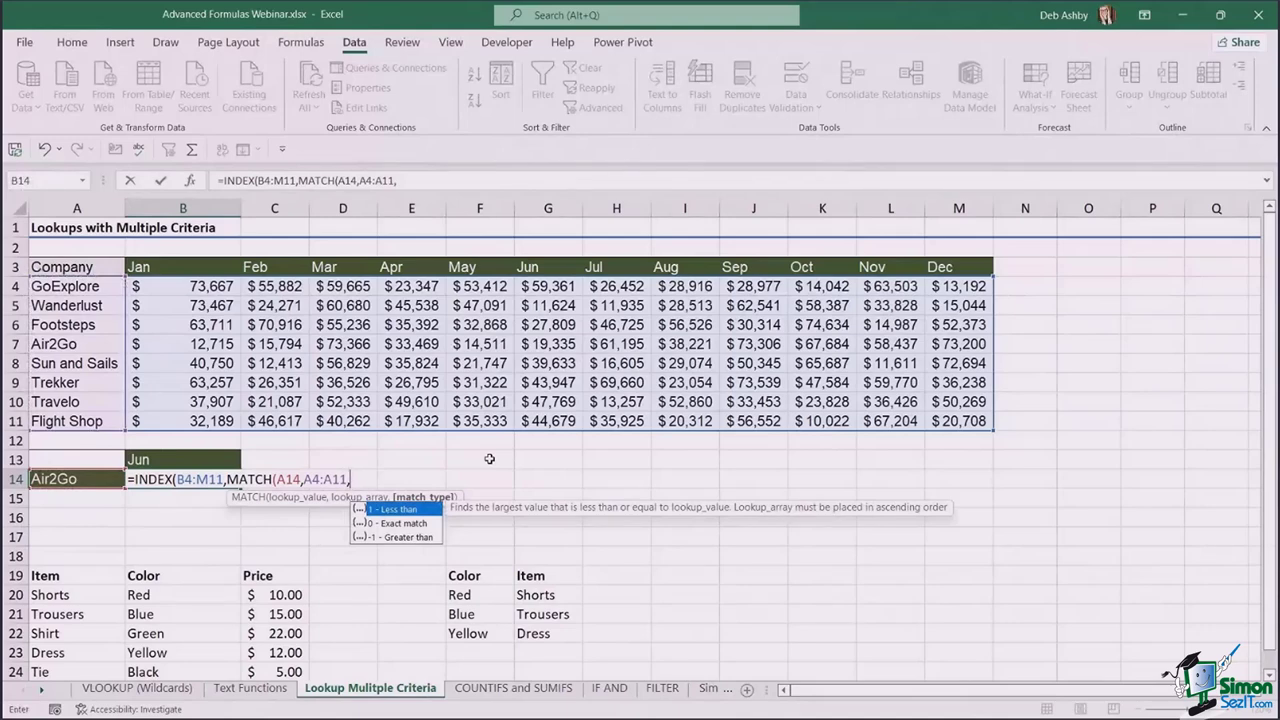
type("0)")
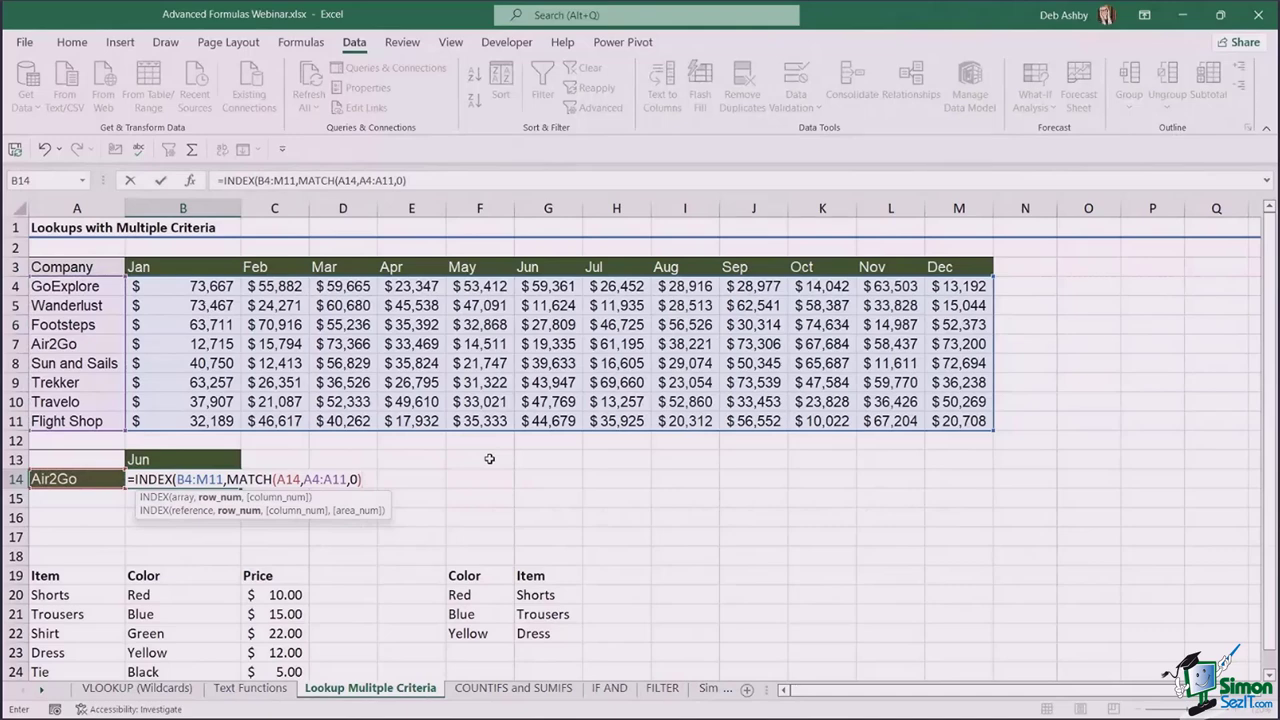
- Add the column lookup MATCH(B13,B3:M3,0) for the month and close the formula
type(",")
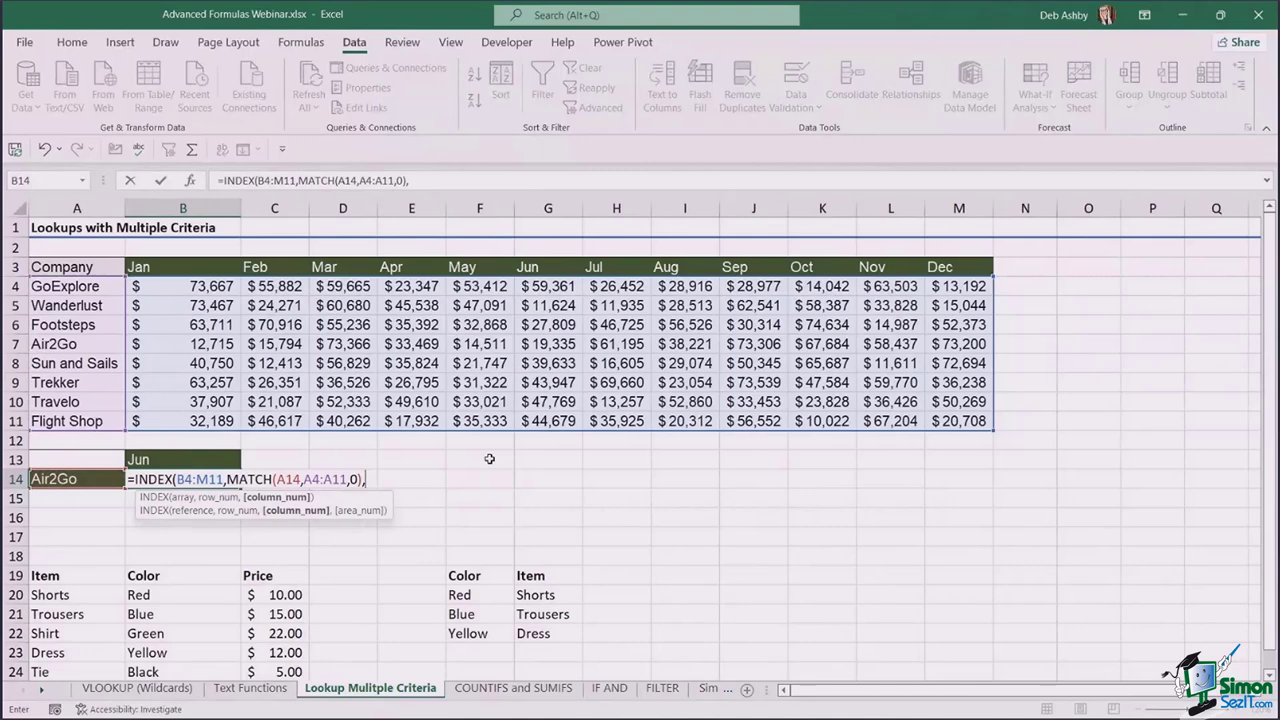
type("MATCH(")
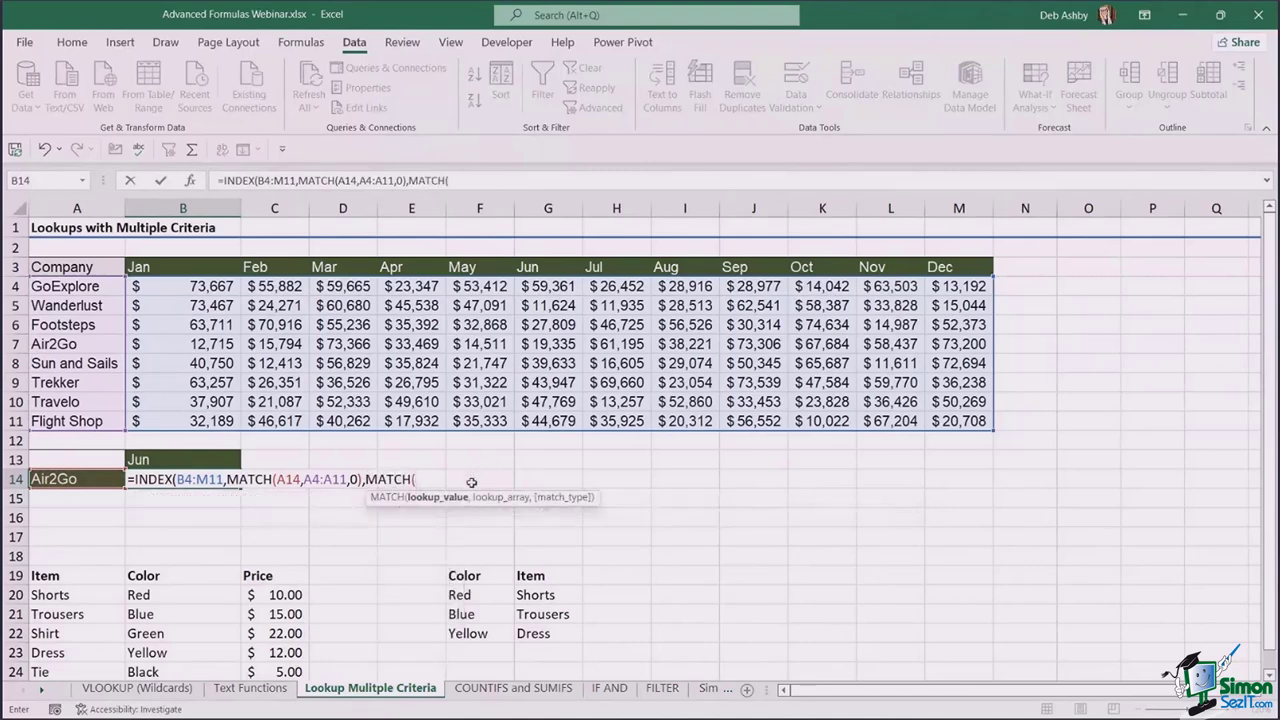
left_click(157, 463)
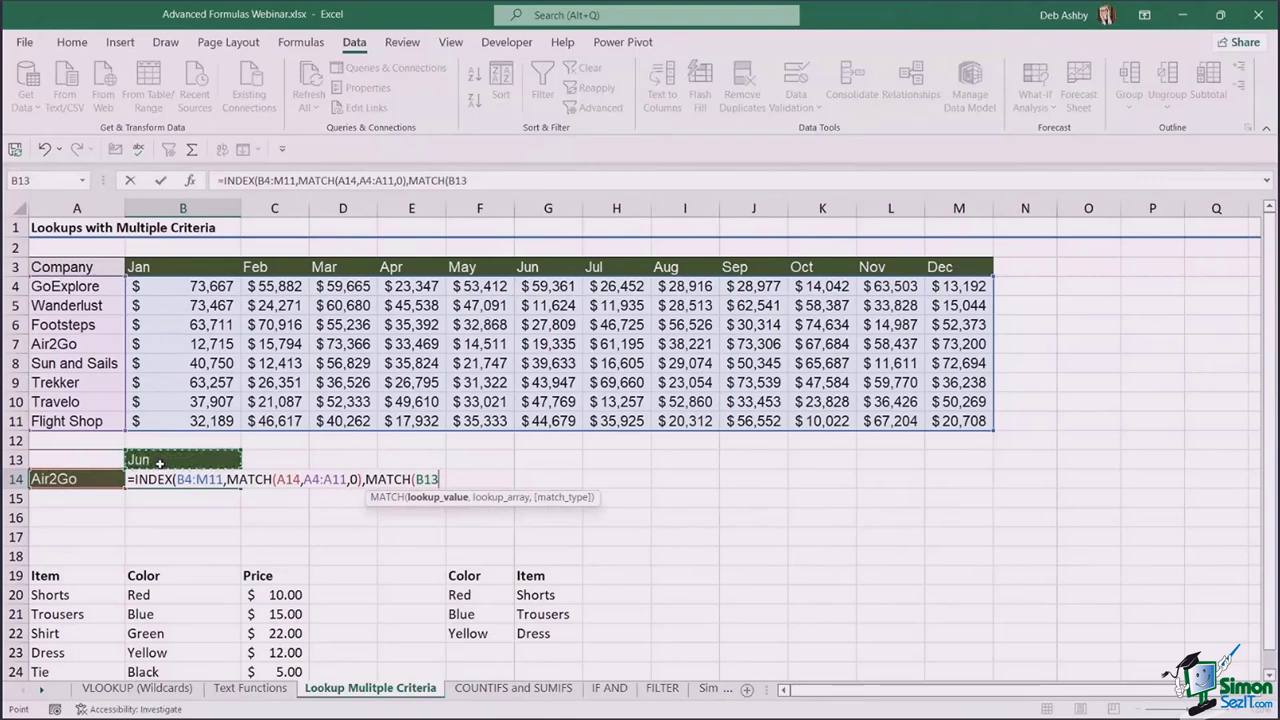
type(",")
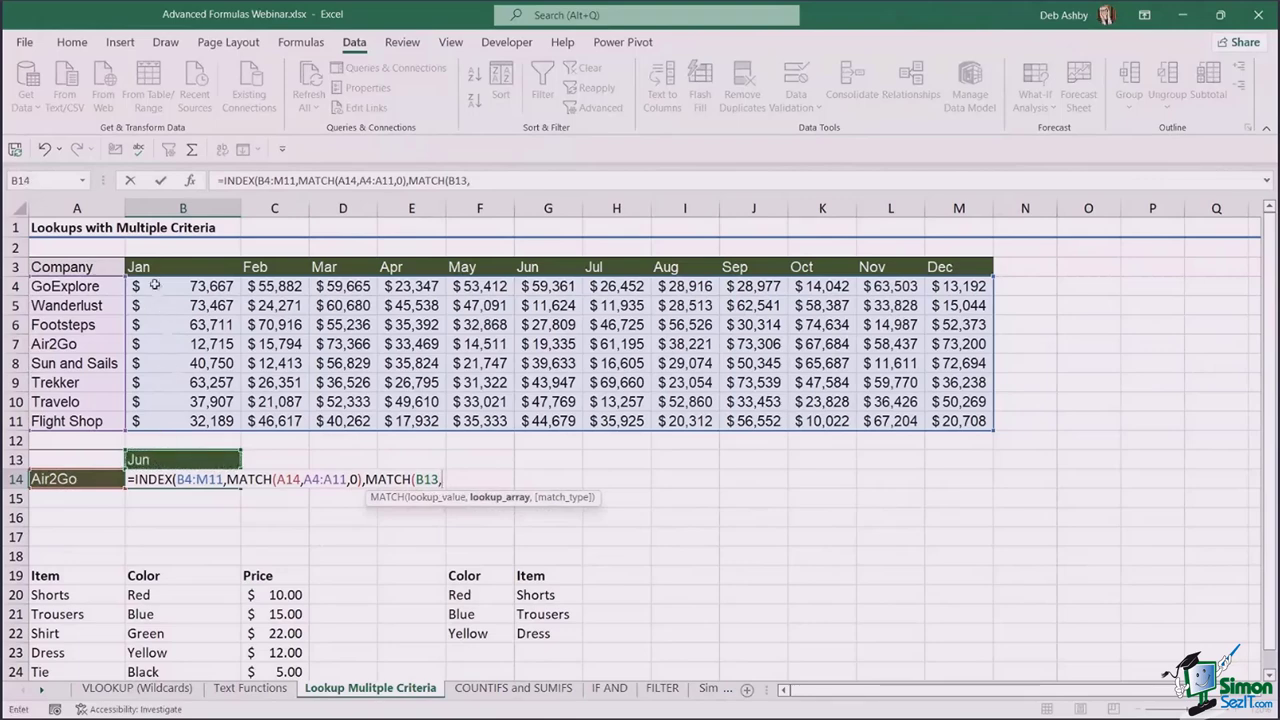
left_click_drag(155, 267, 966, 268)
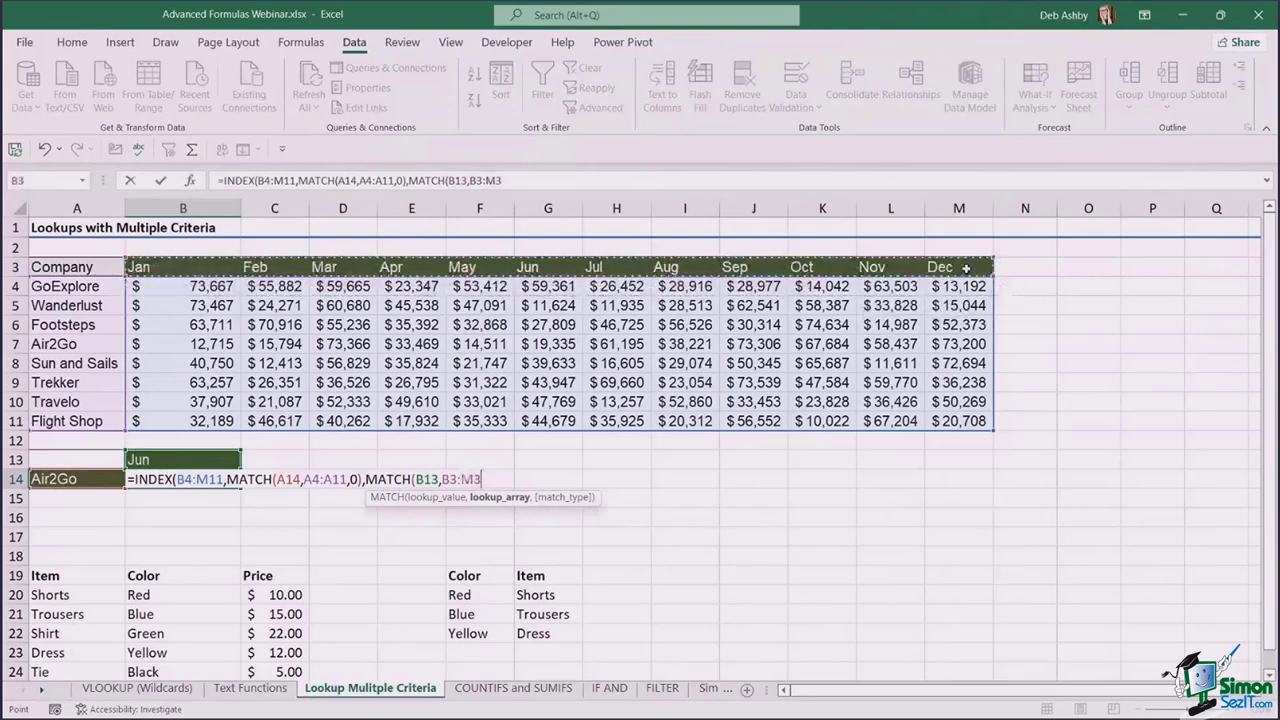
type(",")
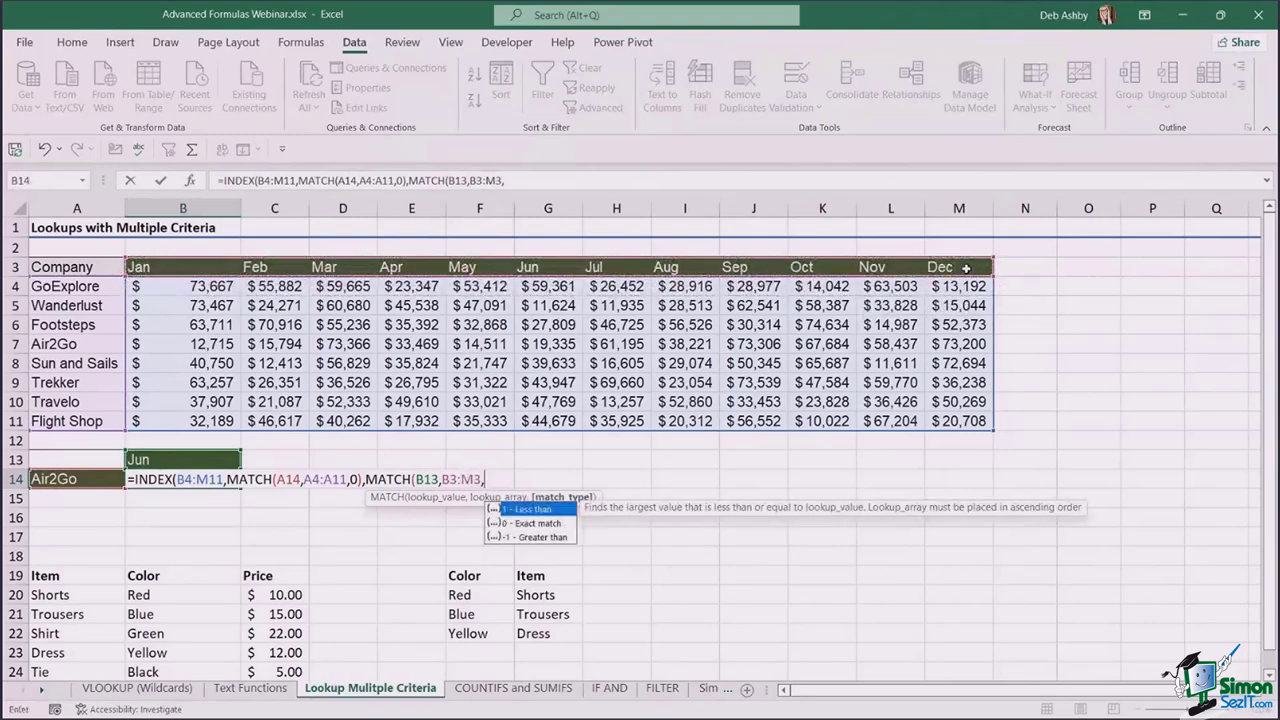
type("0)")
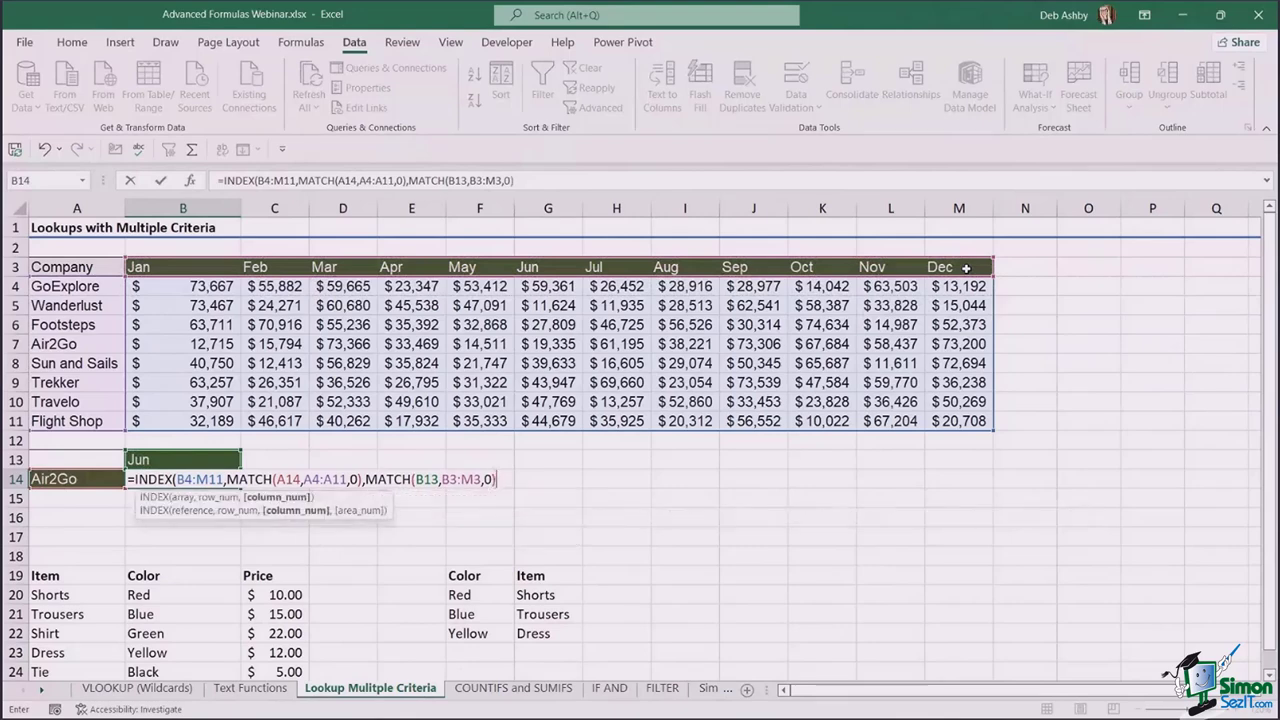
type(")")
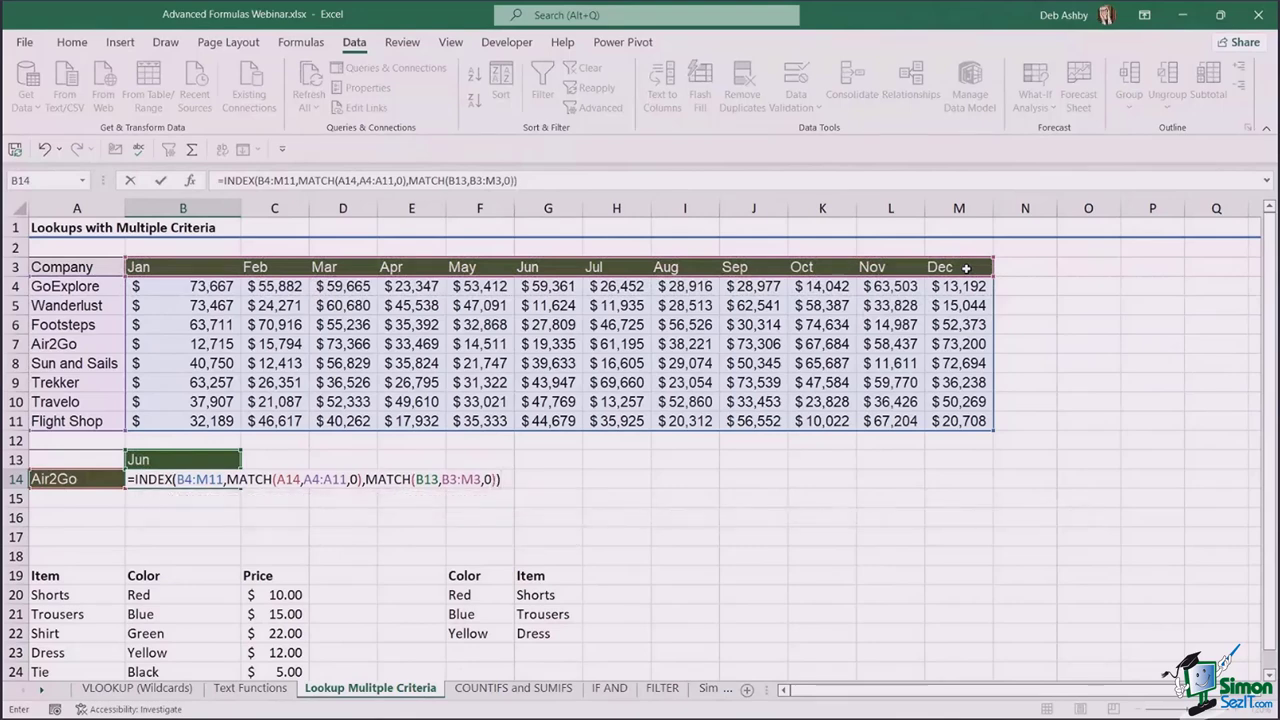
- Commit the B14 INDEX/MATCH formula and set the B13 lookup month to Sep
key("Return")
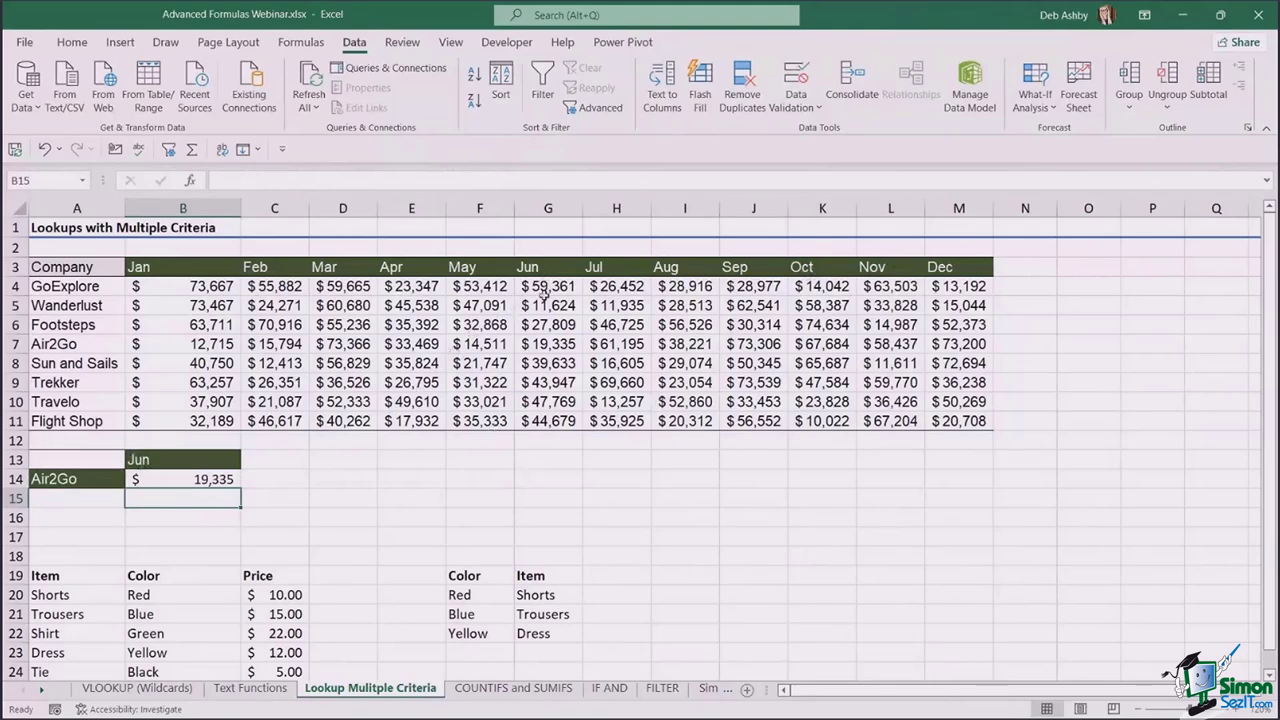
left_click(546, 349)
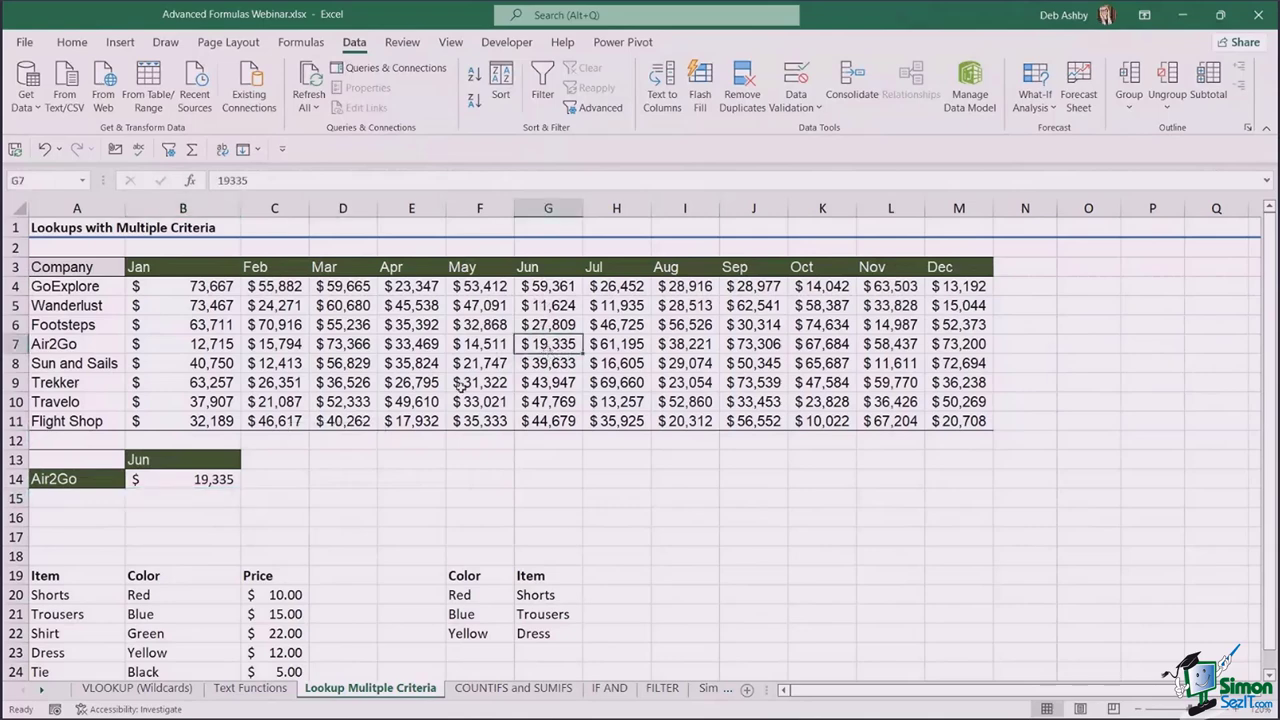
left_click(236, 461)
left_click(248, 461)
left_click(174, 531)
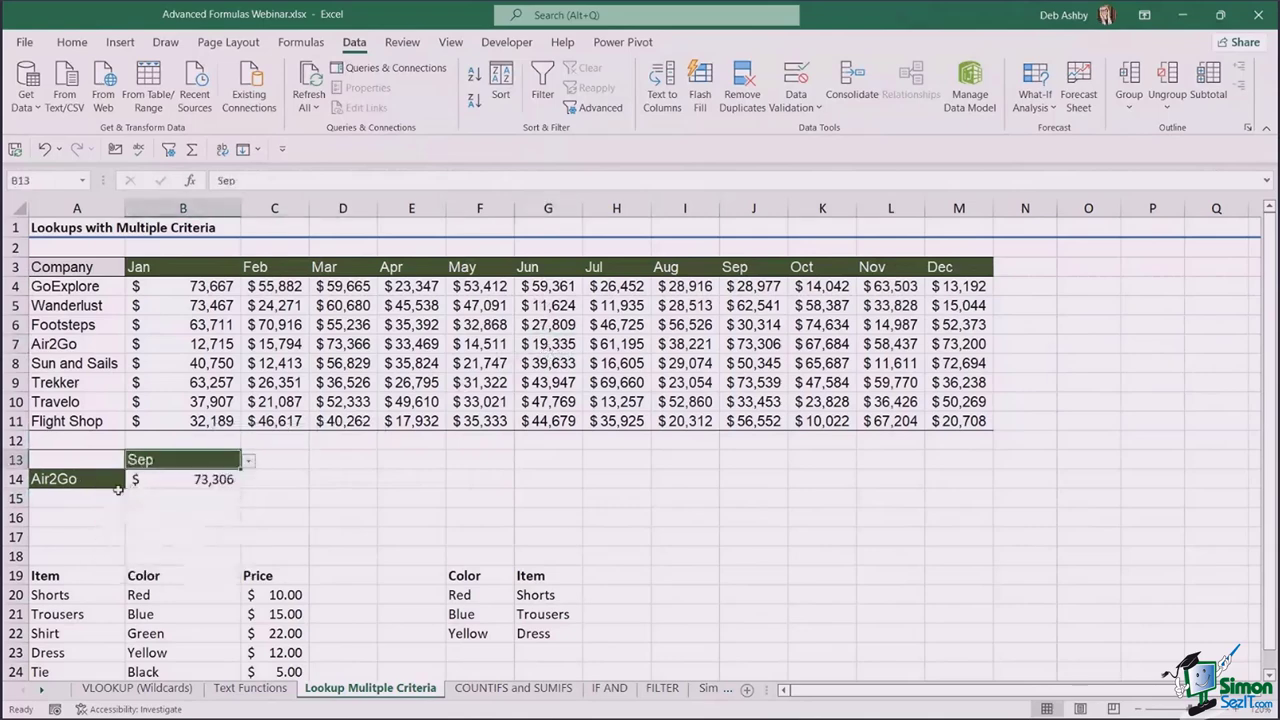
- Set the A14 company to Trekker and review B14's formula, now returning $73,539
left_click(53, 479)
left_click(132, 480)
left_click(66, 567)
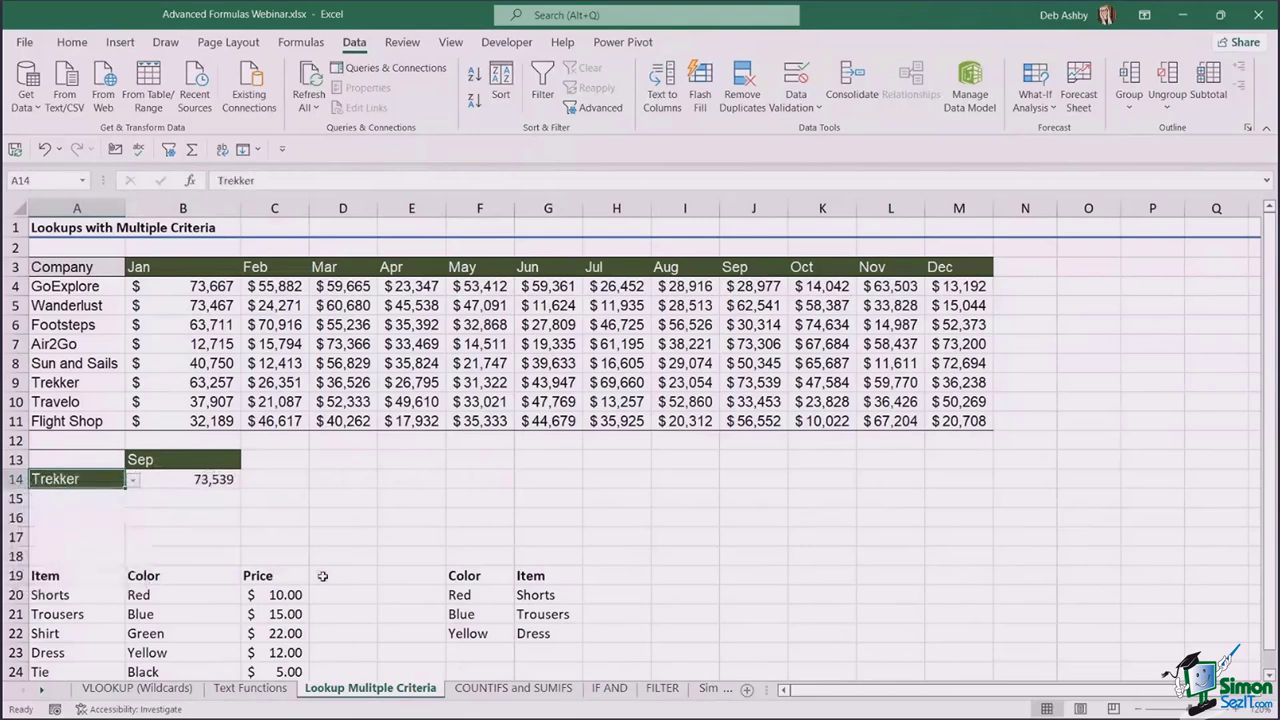
left_click(228, 484)
left_click(547, 180)
left_click_drag(547, 180, 163, 181)
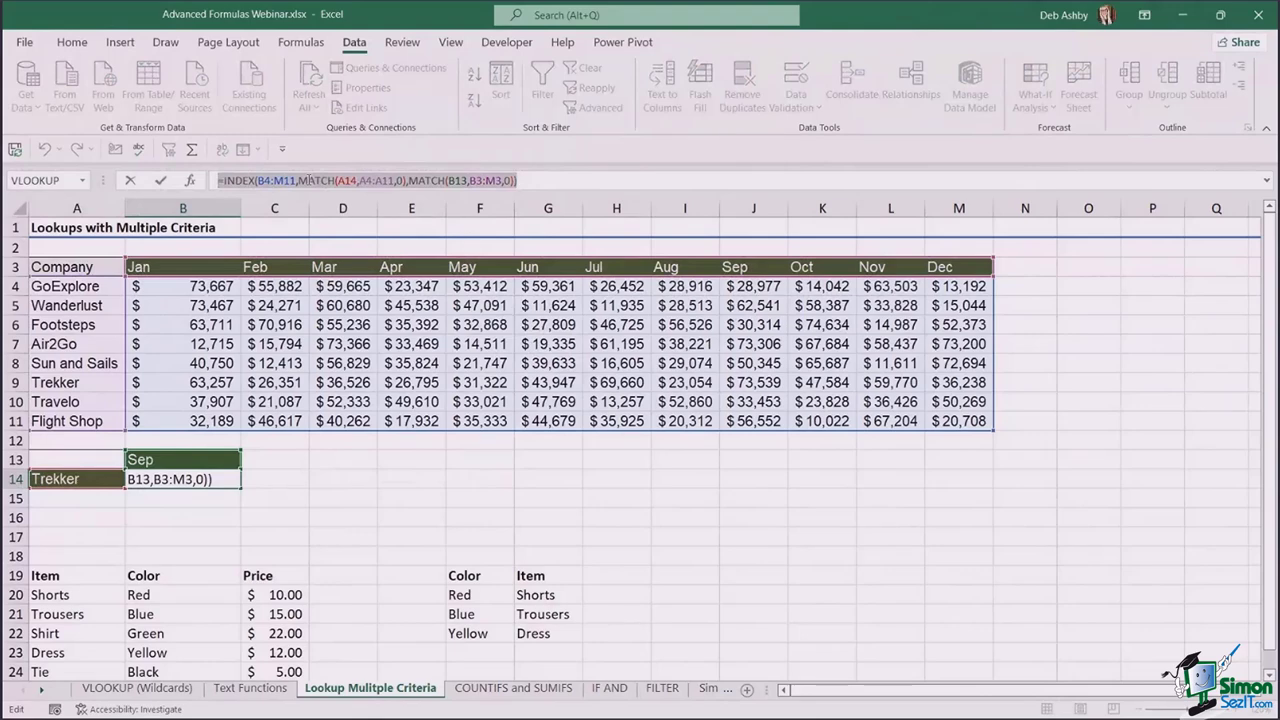
key("ctrl+Return")
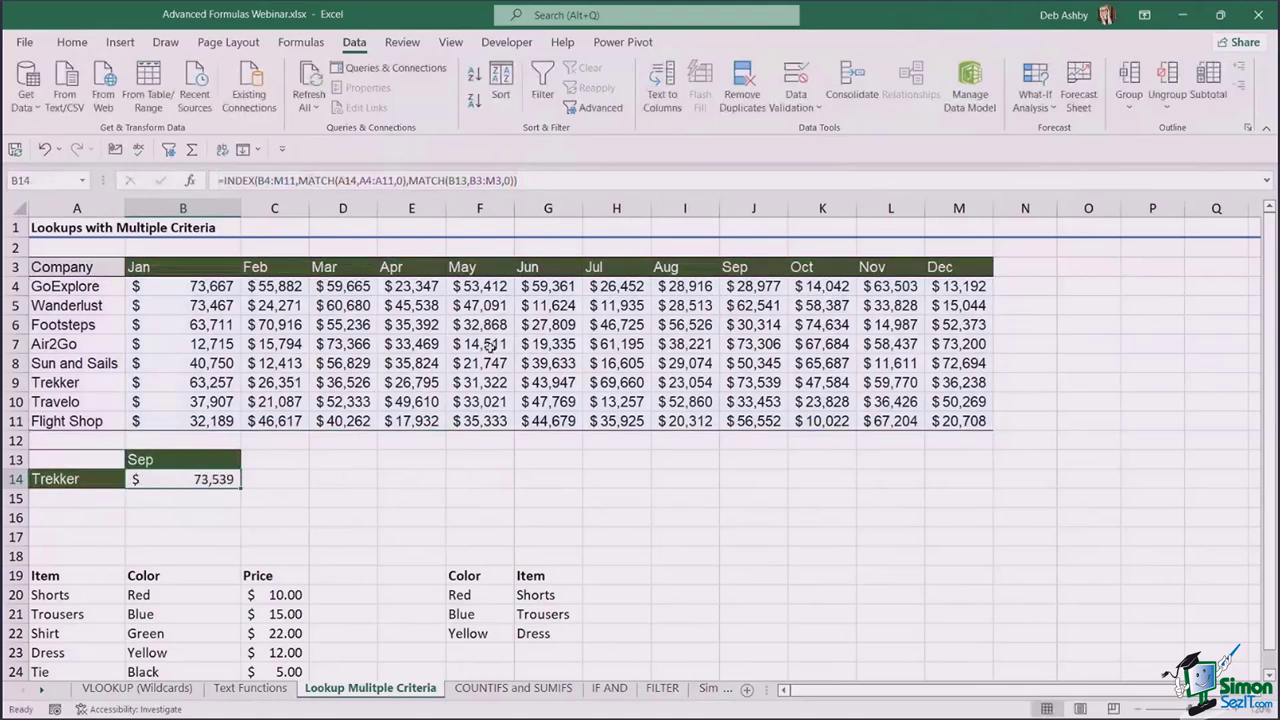
- Switch to the COUNTIFS and SUMIFS sheet and select I6 for MicroWorld's total sales
left_click(490, 346)
scroll(727, 344, "down", 2)
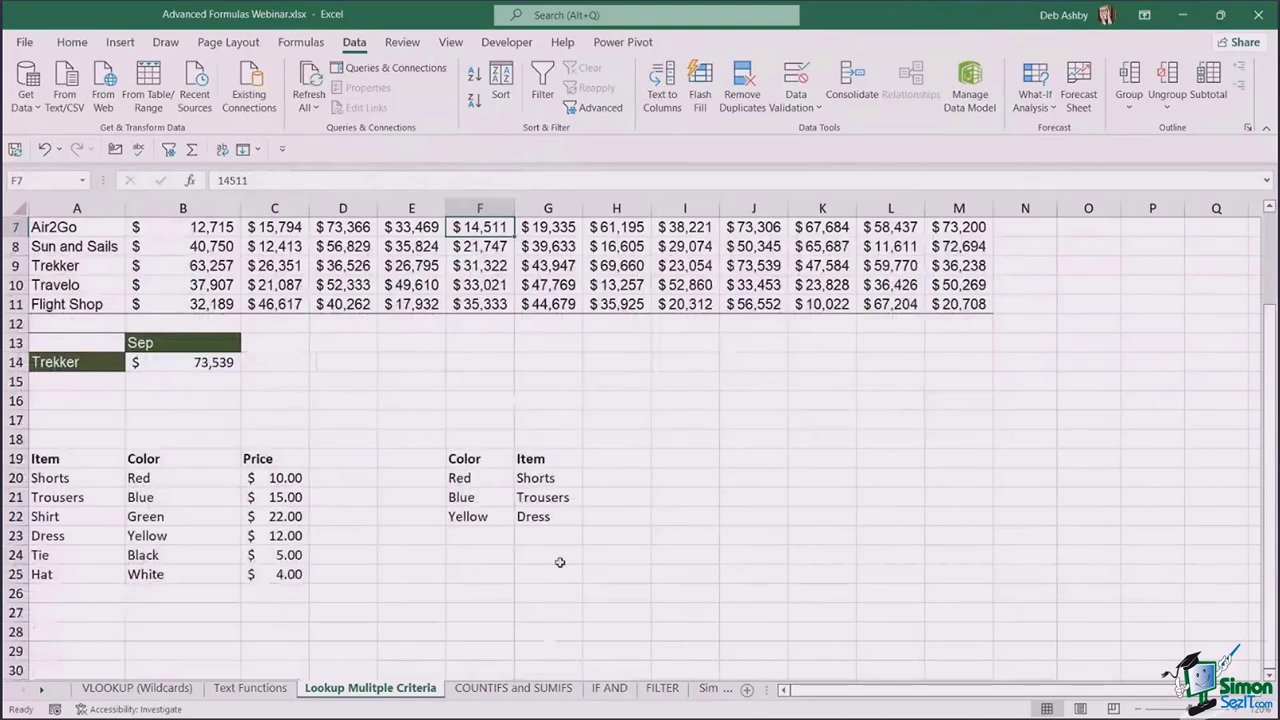
left_click(528, 690)
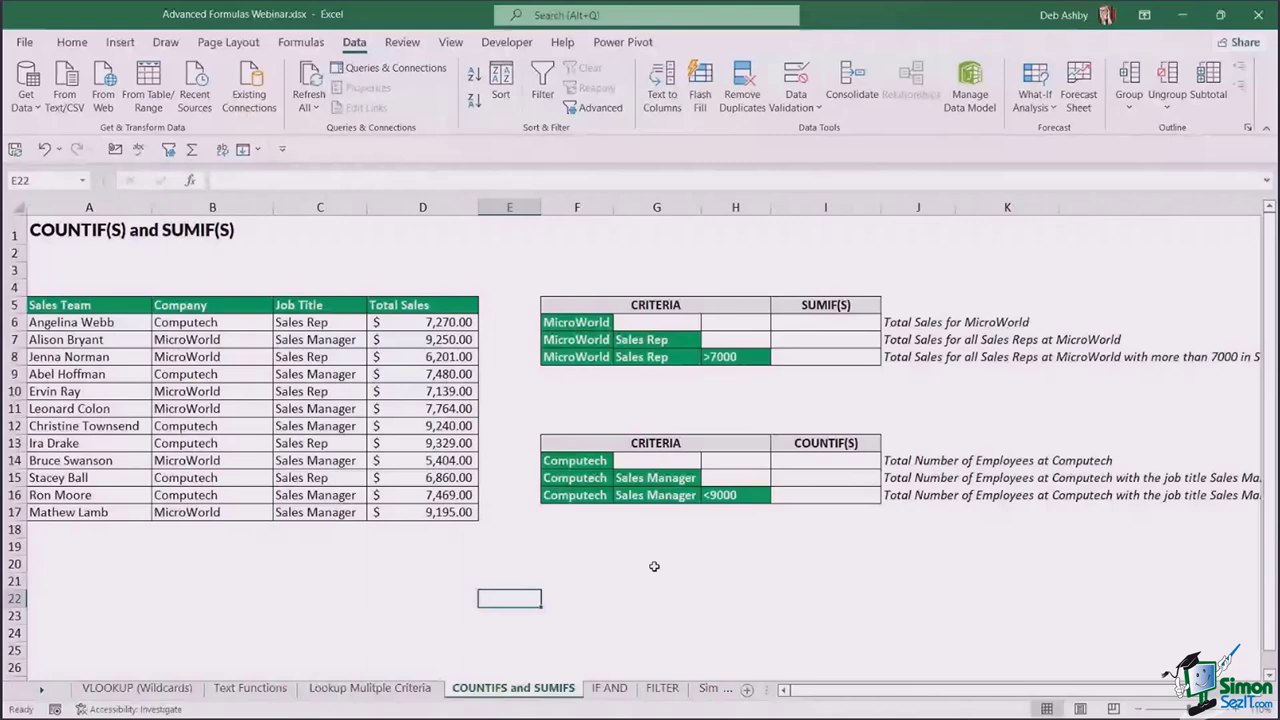
left_click(89, 323)
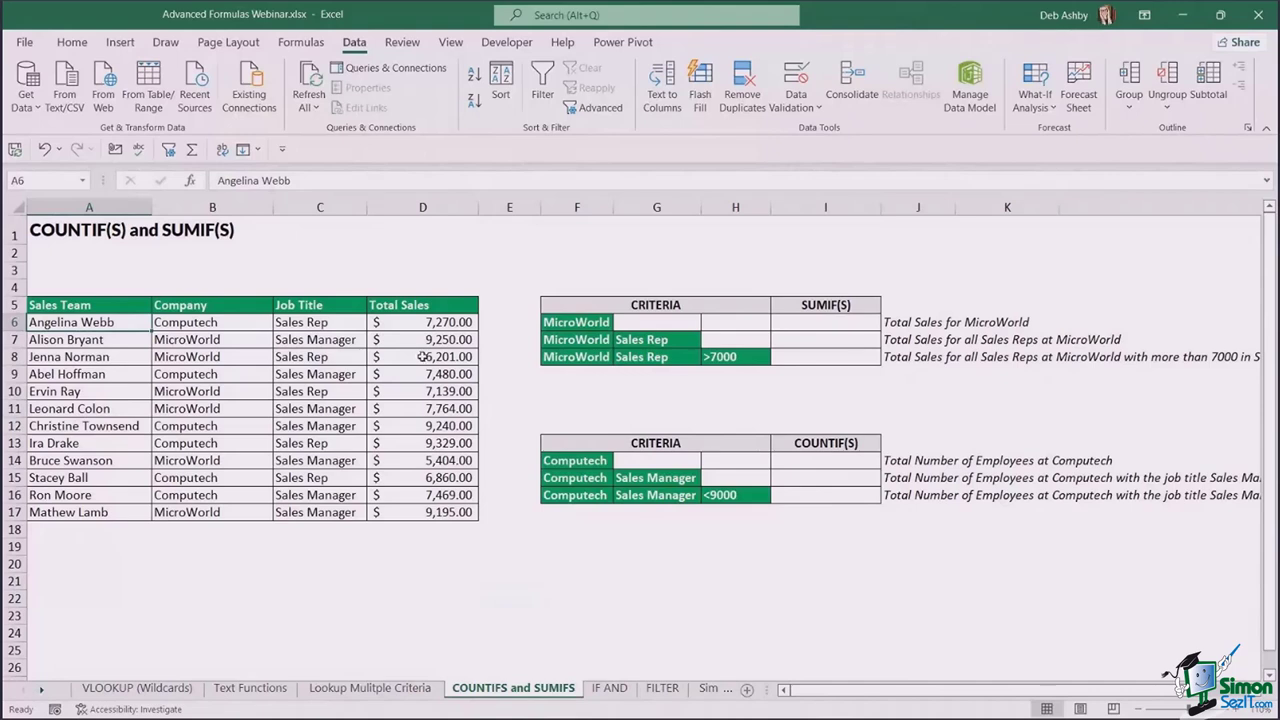
left_click(822, 322)
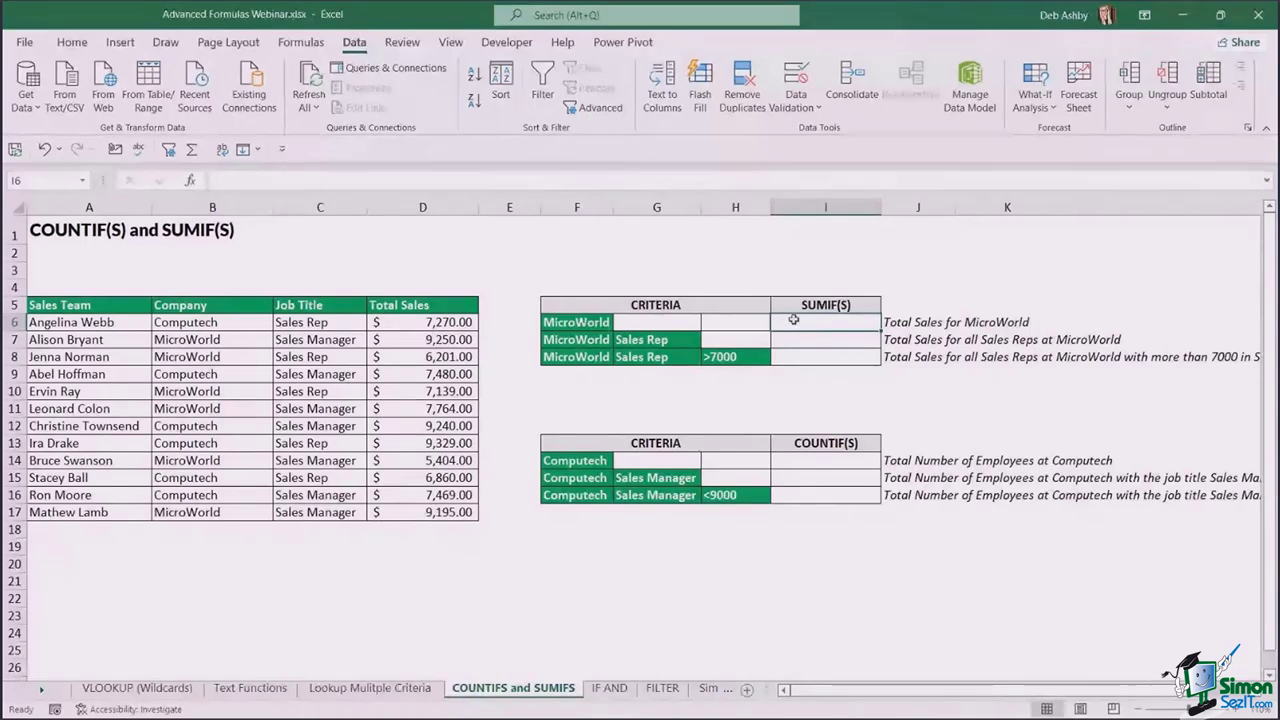
- Enter =SUMIF(B6:B17,F6,D6:D17) in I6, totalling MicroWorld's sales at $44,953.00
type("=S")
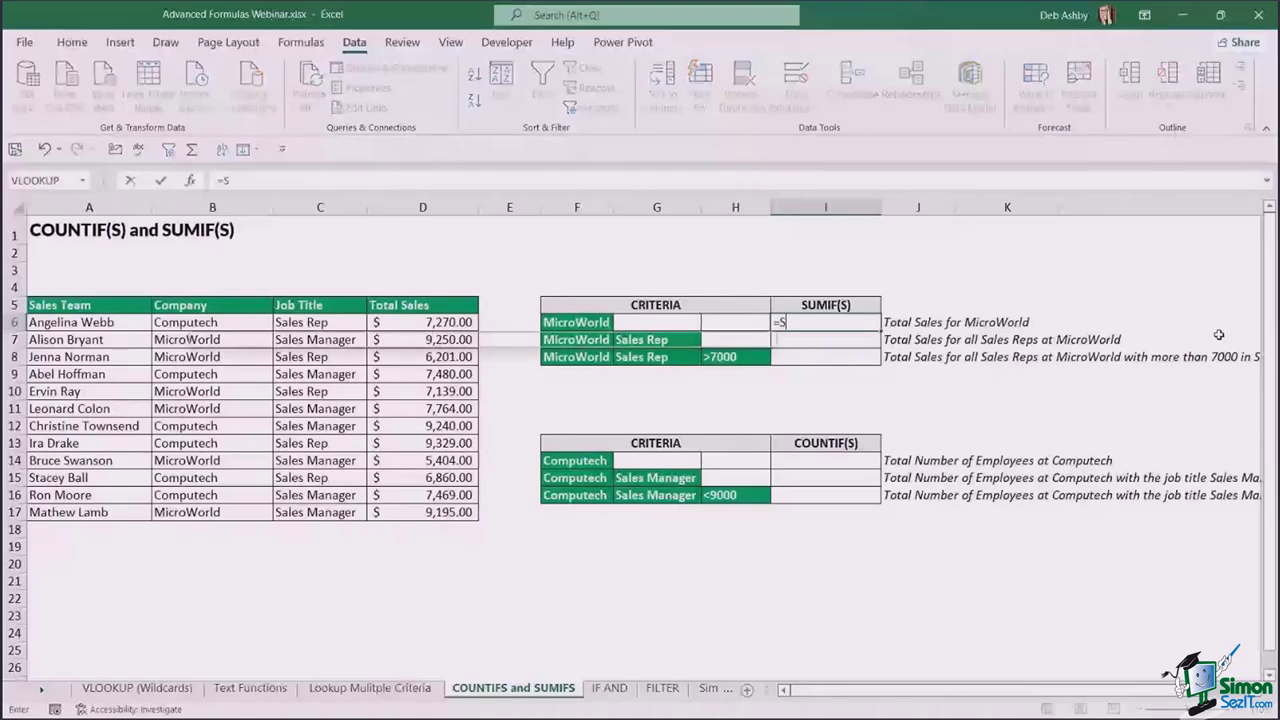
type("UMIF")
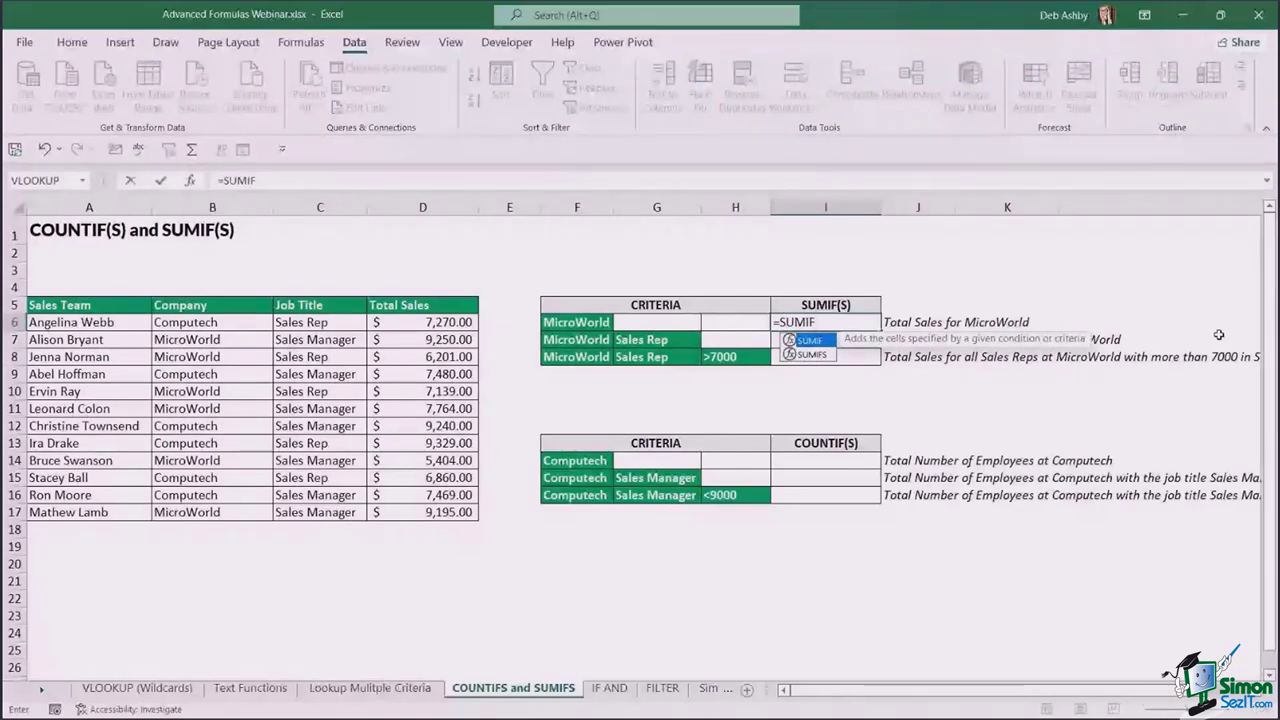
type("(")
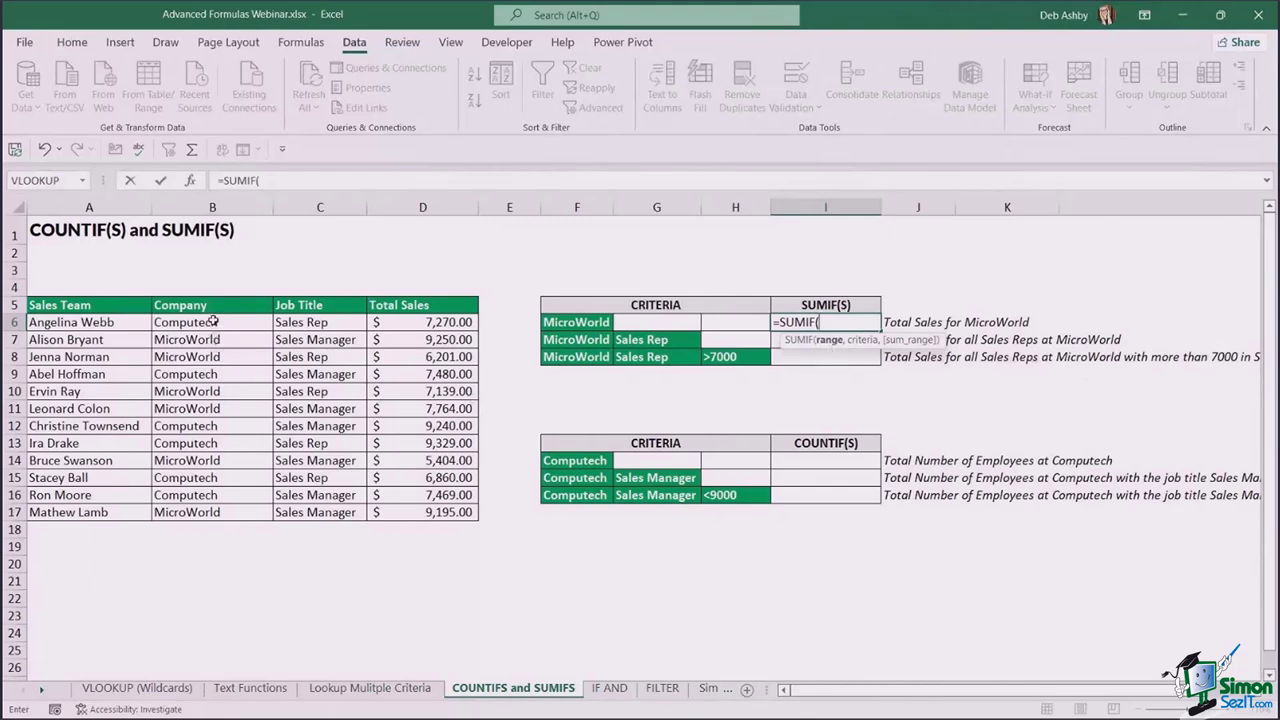
left_click_drag(213, 321, 205, 513)
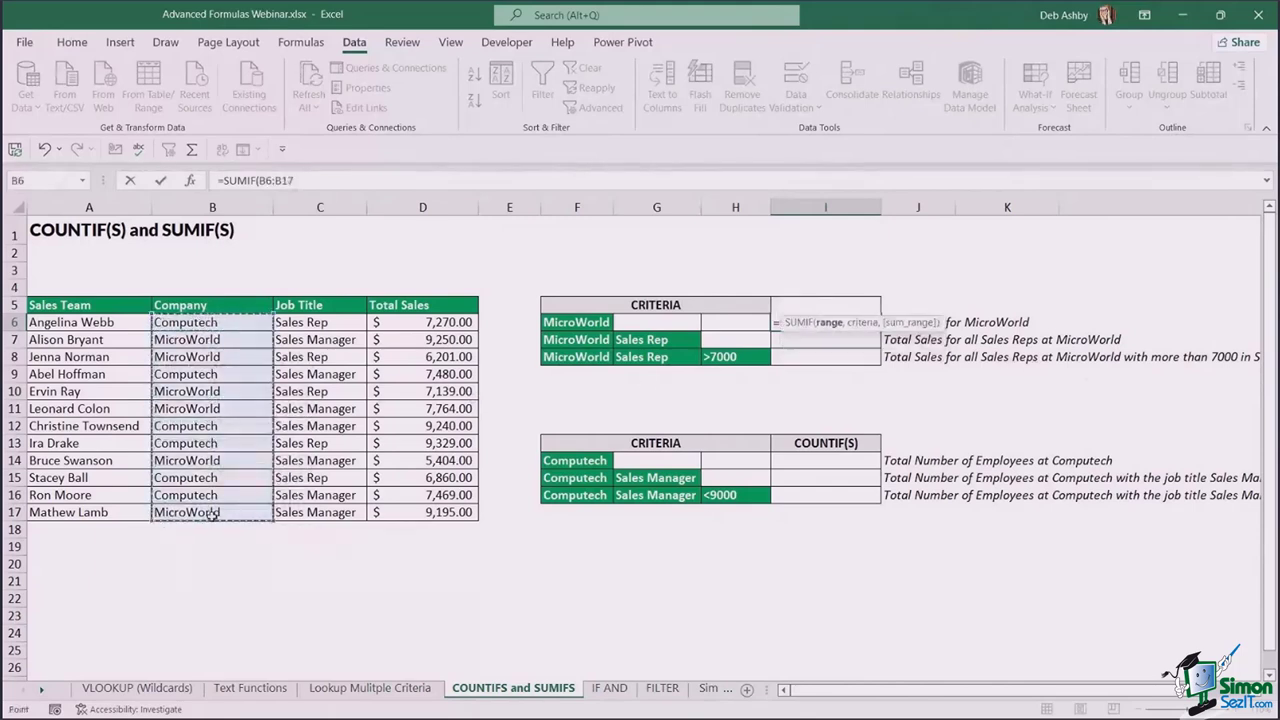
type(",")
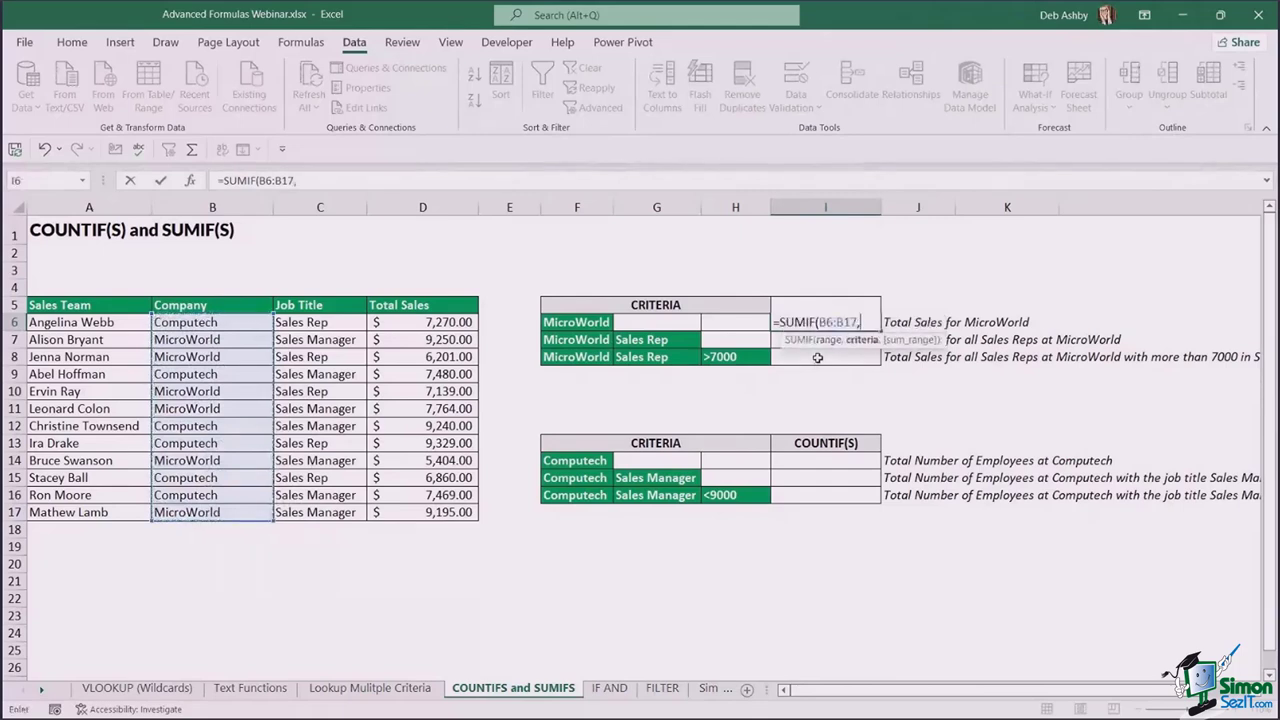
left_click(598, 320)
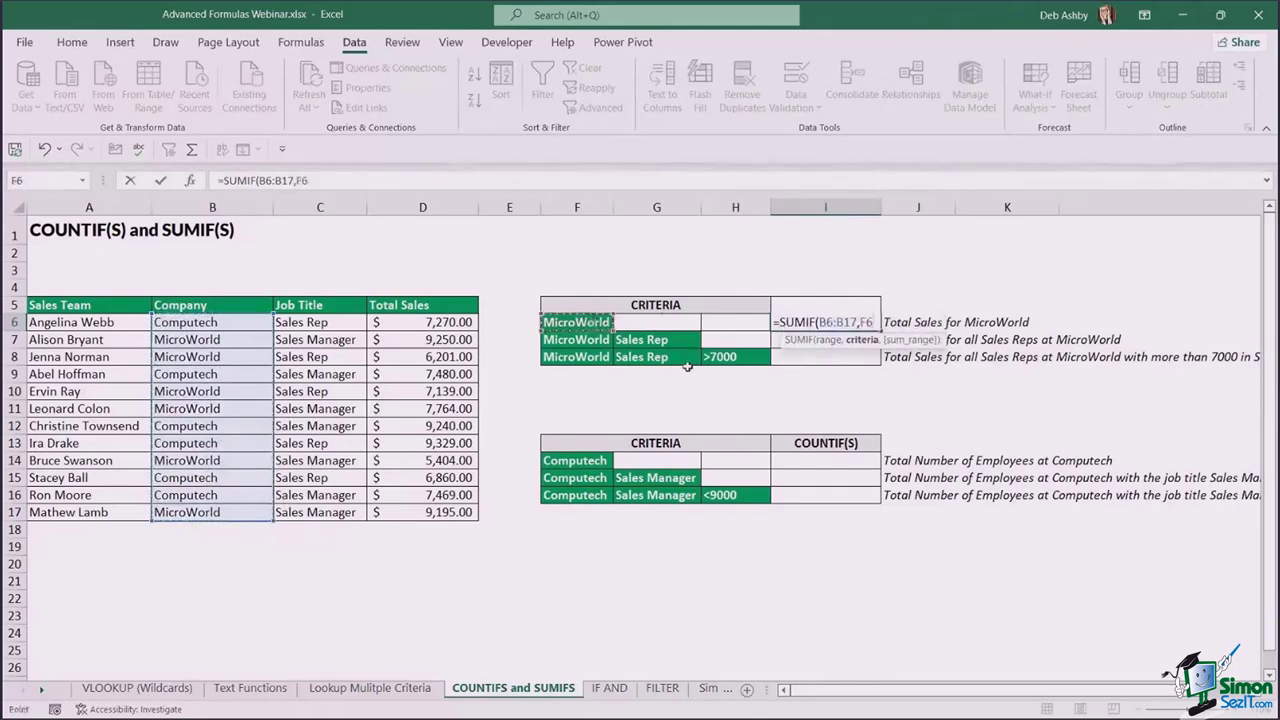
type(",")
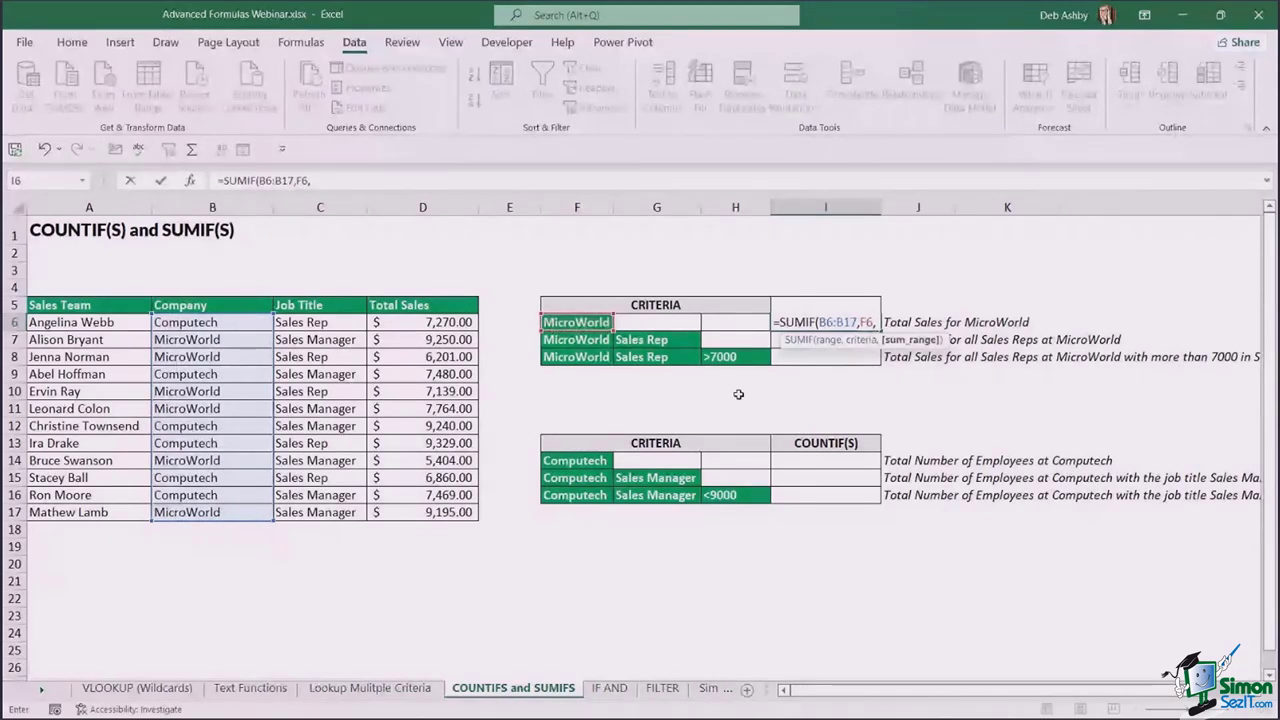
left_click_drag(440, 322, 445, 510)
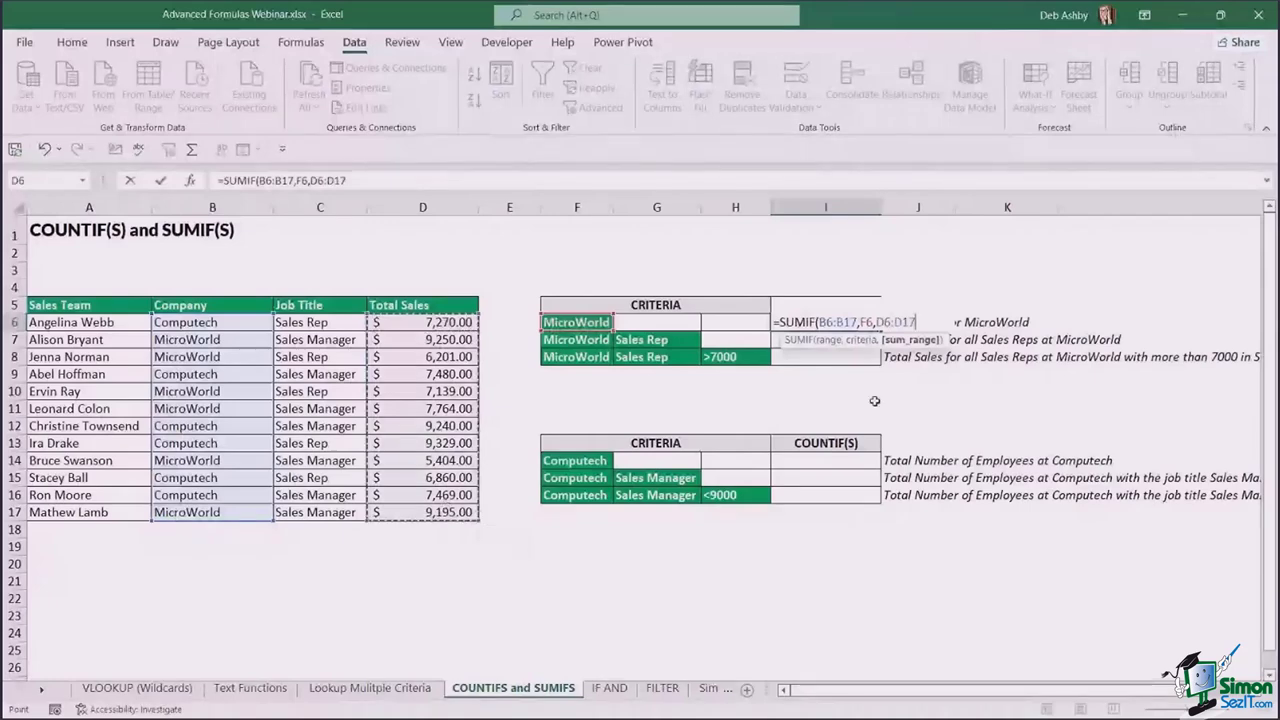
type(")")
key("Return")
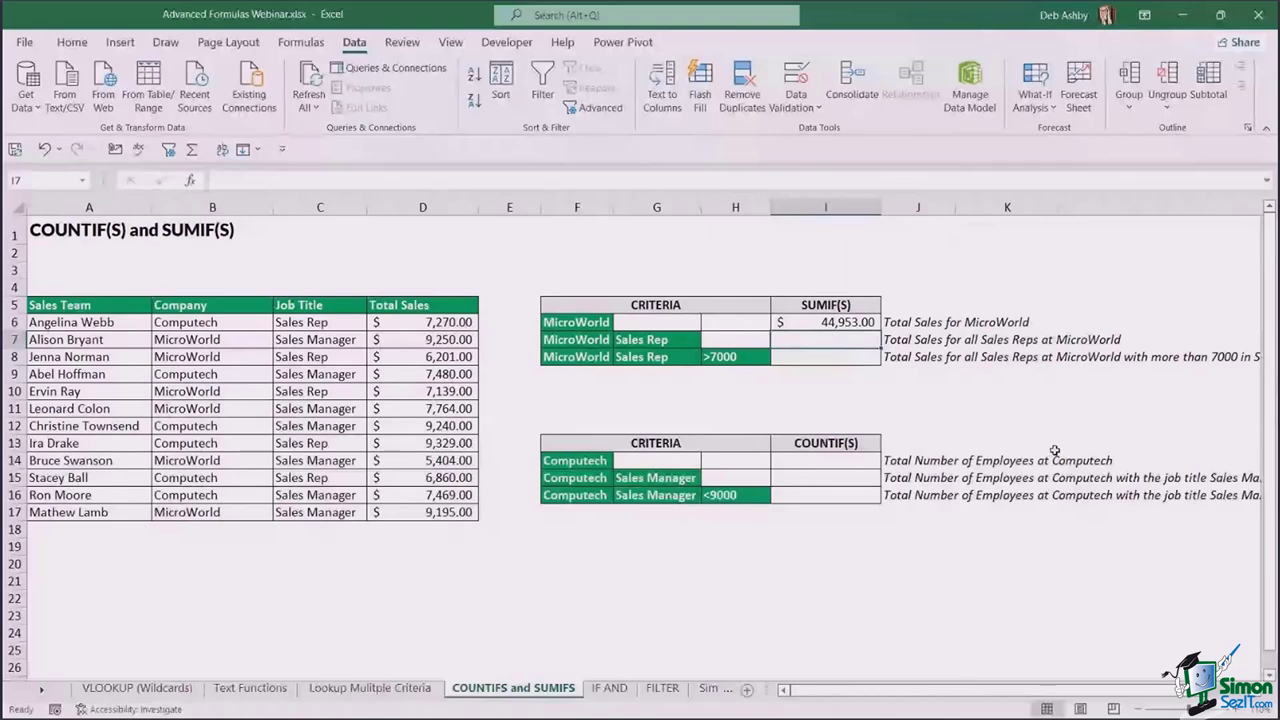
- Enter =SUMIFS(D6:D17,B6:B17,F7,C6:C17,G7) in I7, giving $13,340.00 for MicroWorld Sales Reps
type("=SUMIFS(")
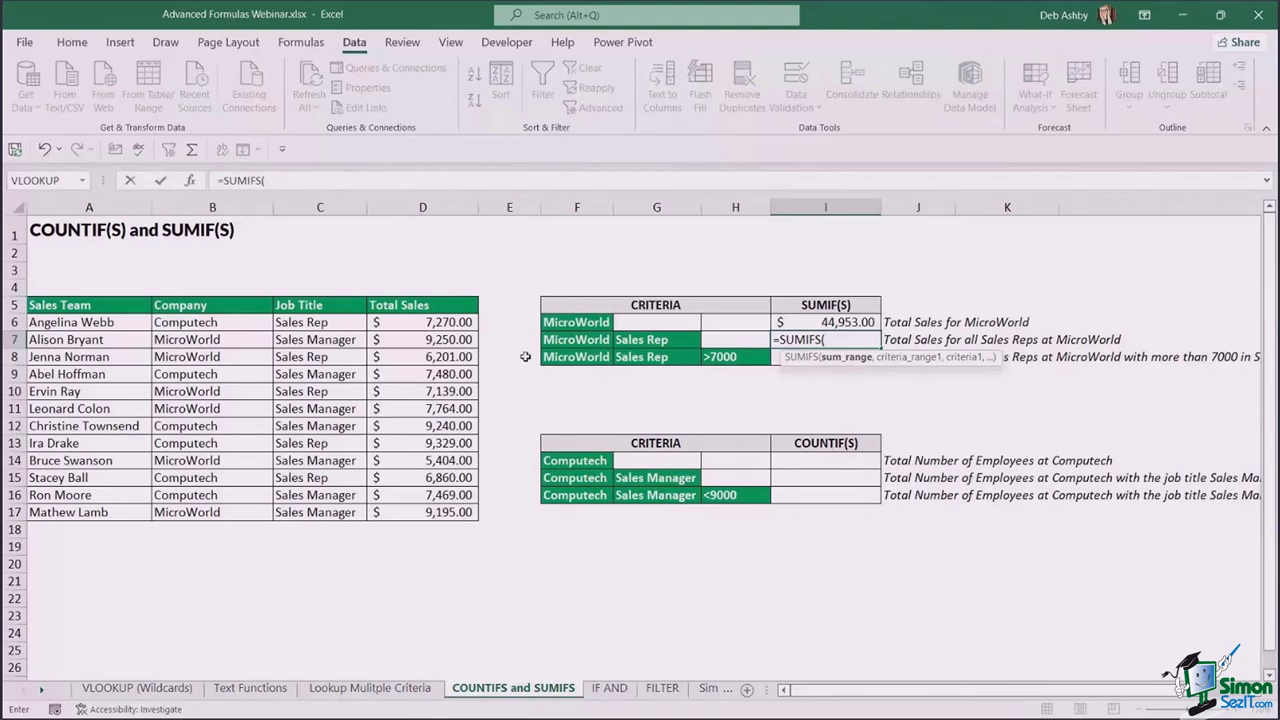
left_click_drag(445, 323, 434, 517)
type(",")
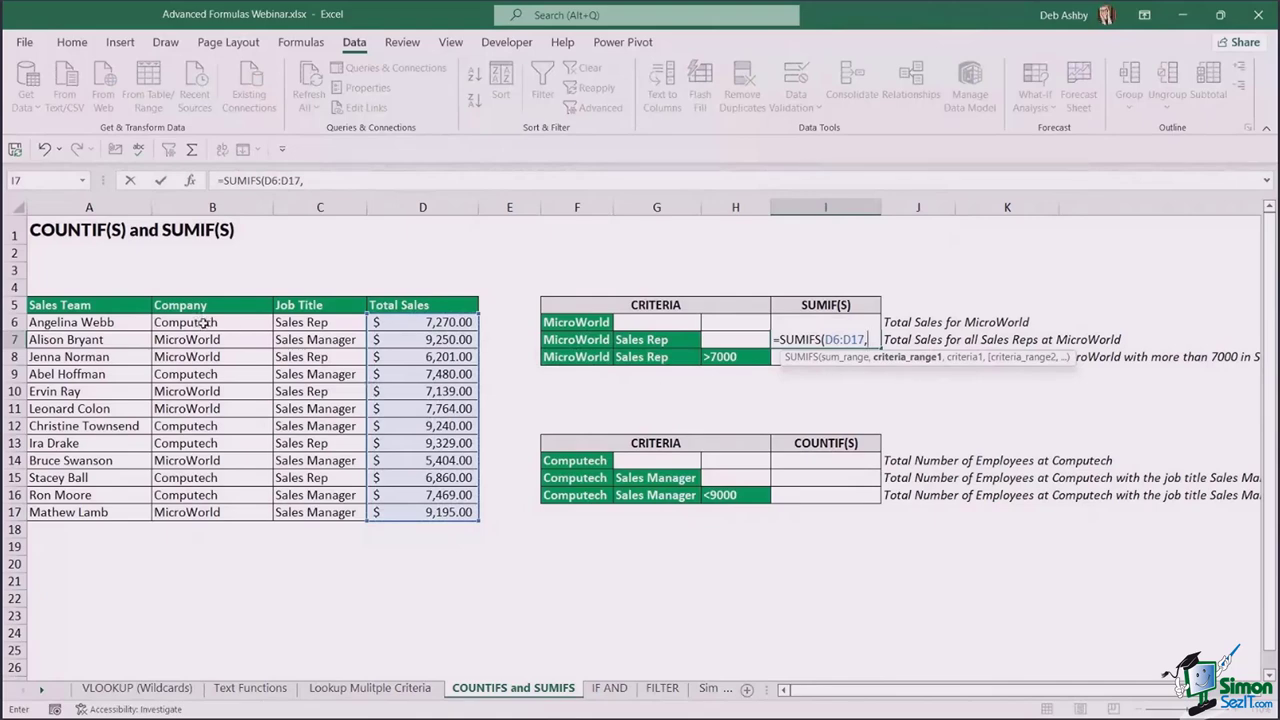
left_click_drag(200, 324, 196, 512)
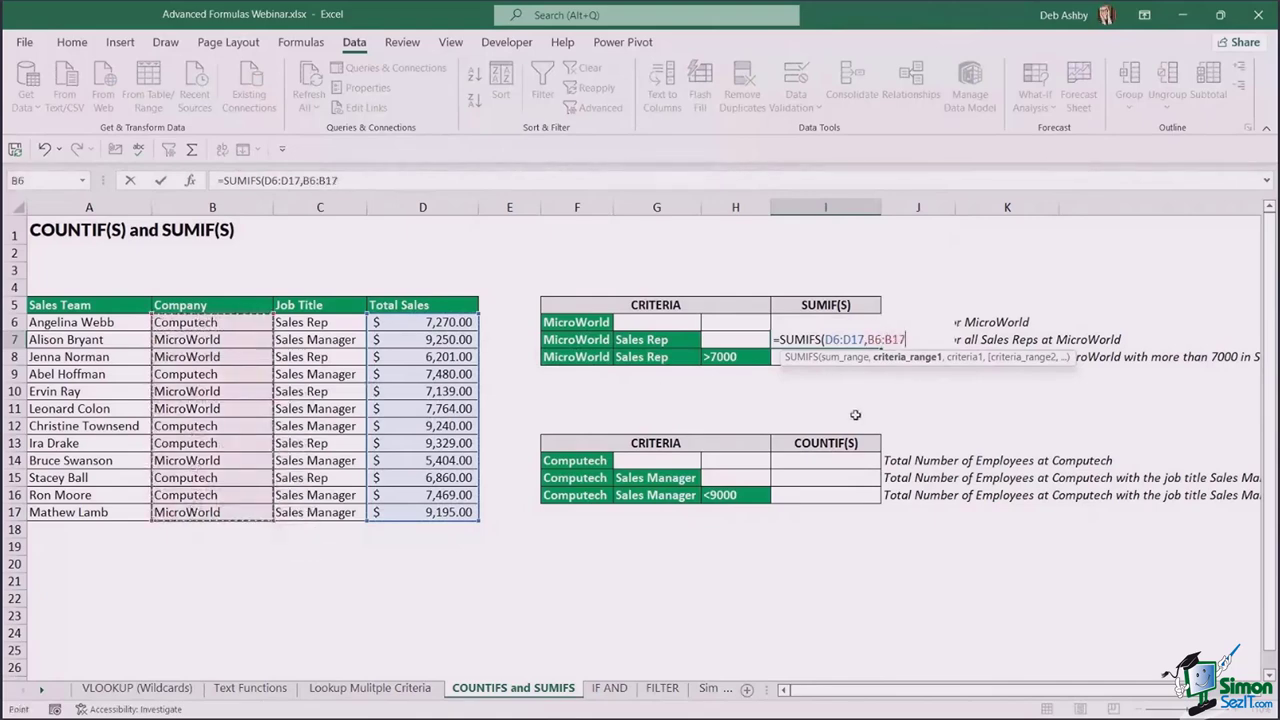
type(",")
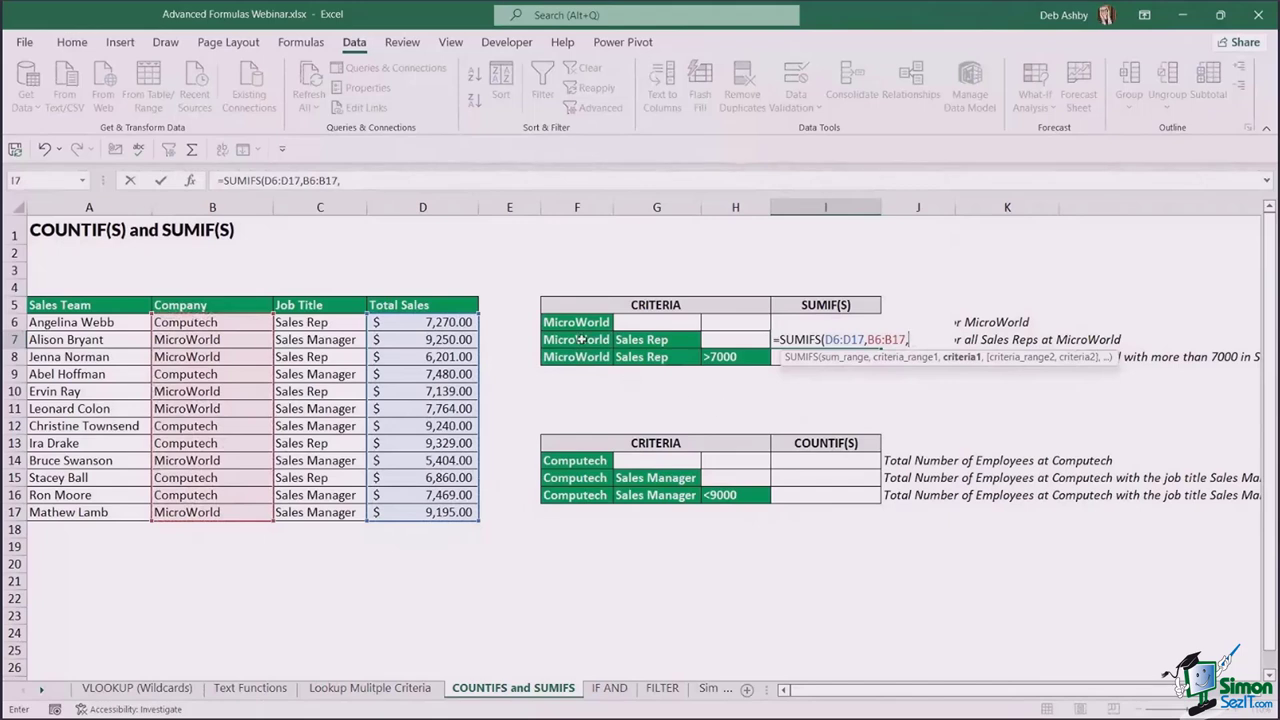
left_click(578, 340)
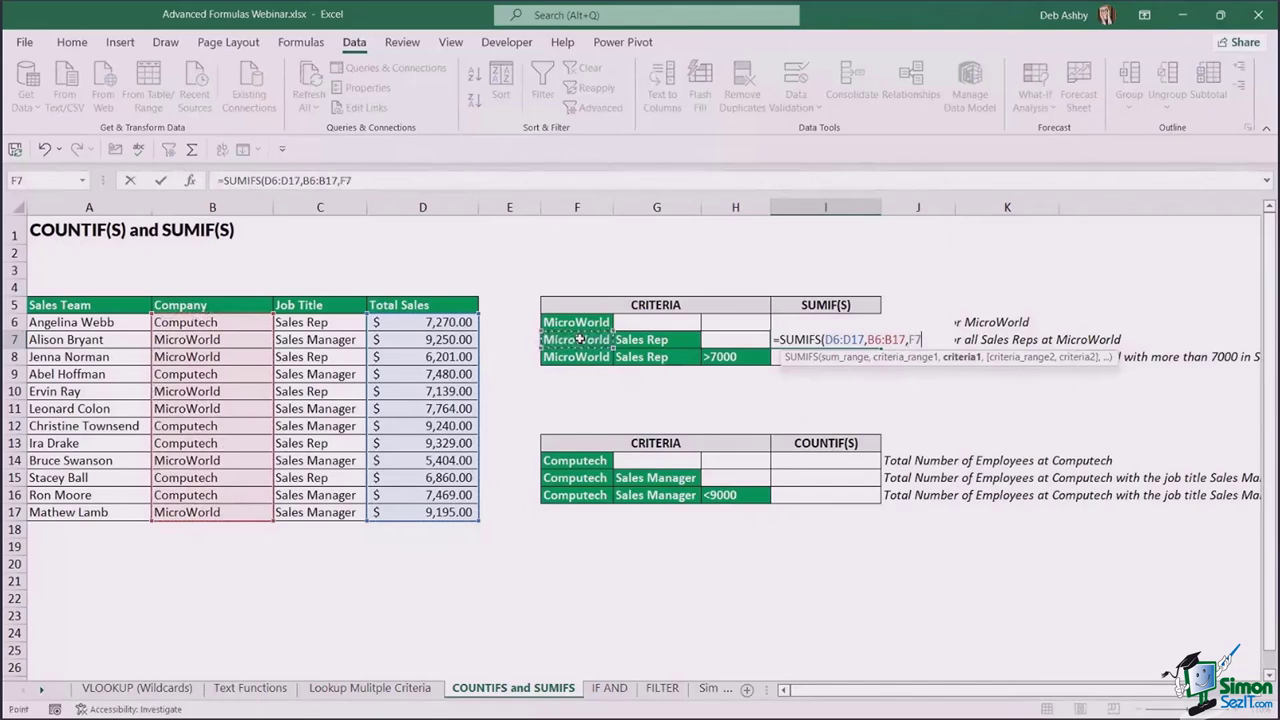
type(",")
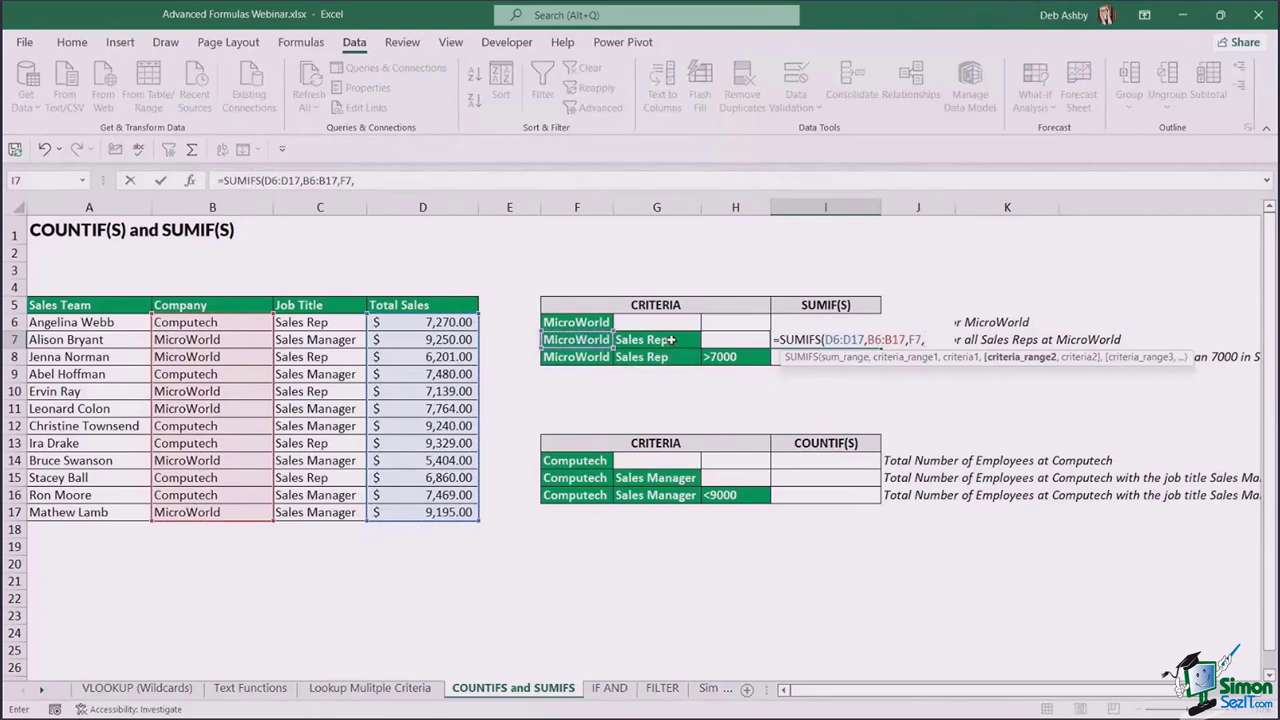
left_click_drag(330, 325, 326, 512)
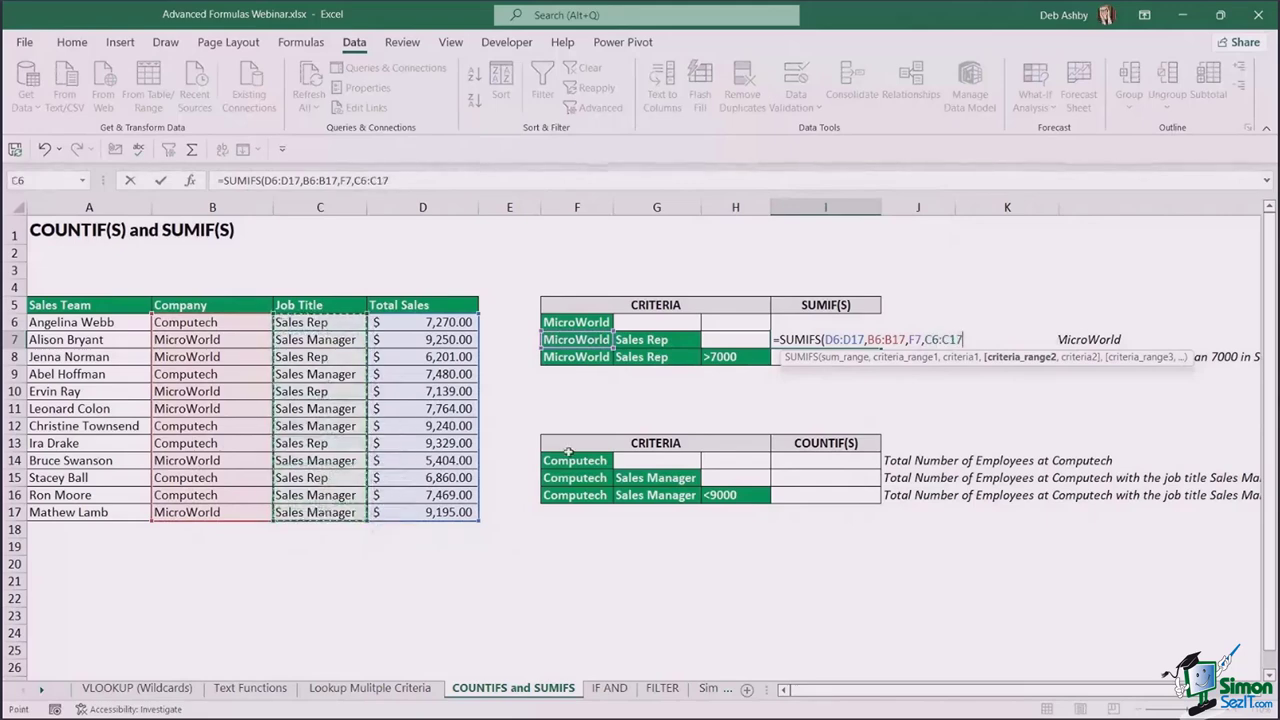
type(",")
left_click(660, 342)
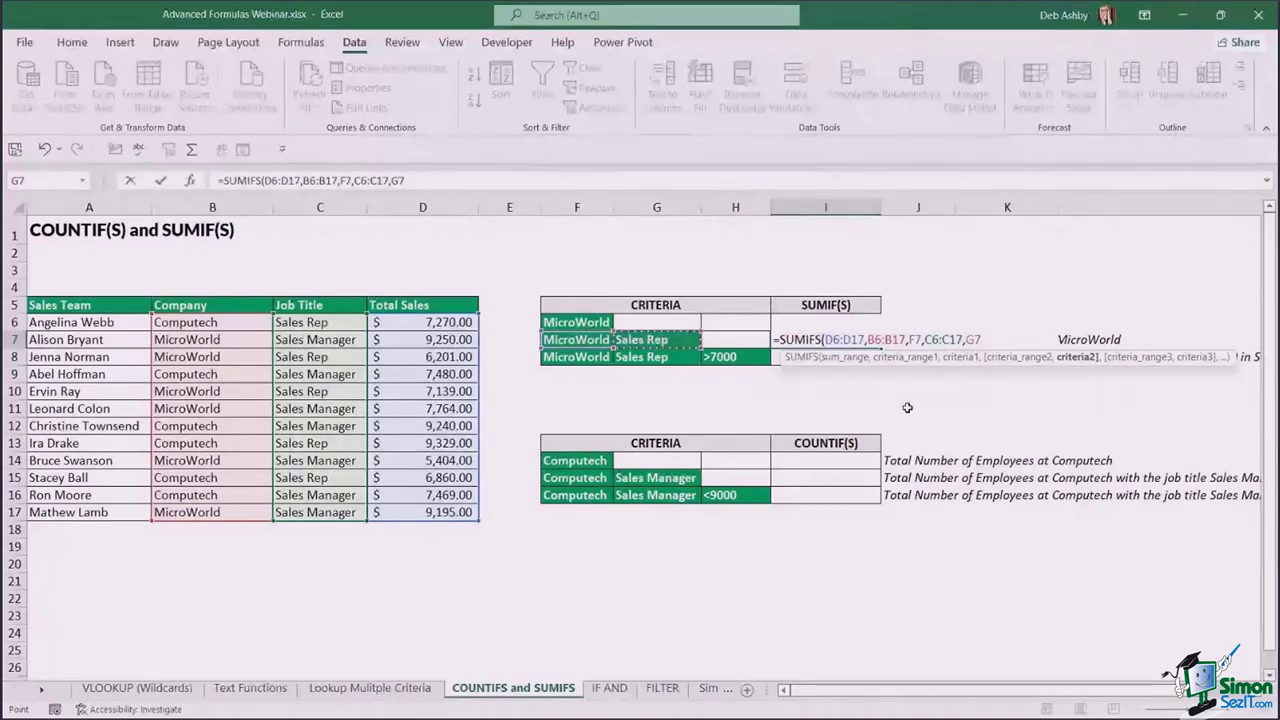
type(")")
key("Return")
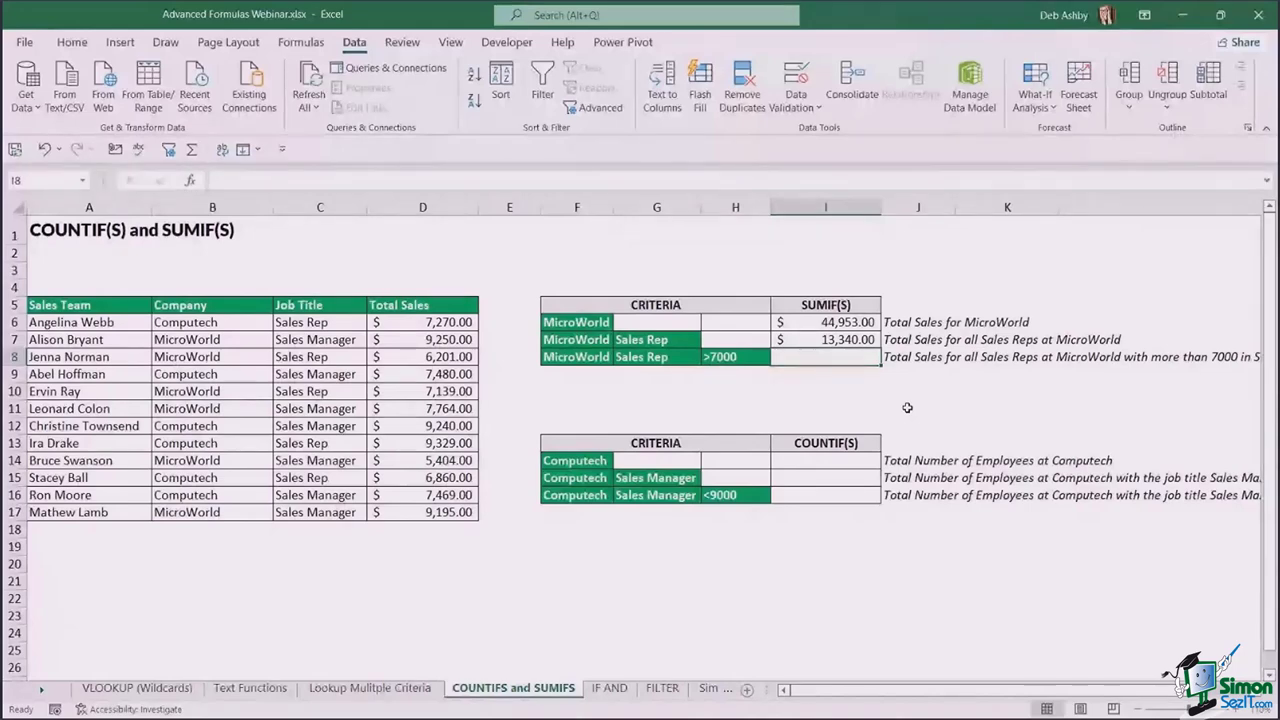
- Start a SUMIFS in I8 summing D6:D17 where Company B6:B17 matches MicroWorld in F8
type("=sumifs")
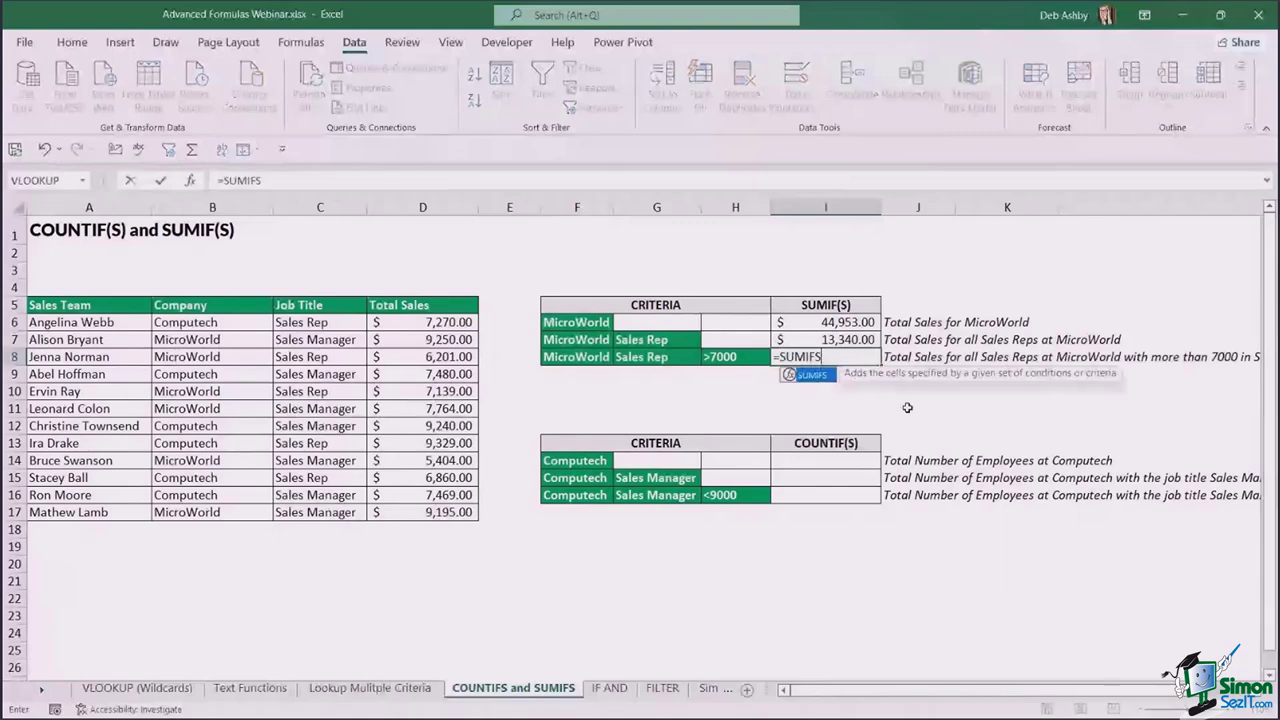
key("Tab")
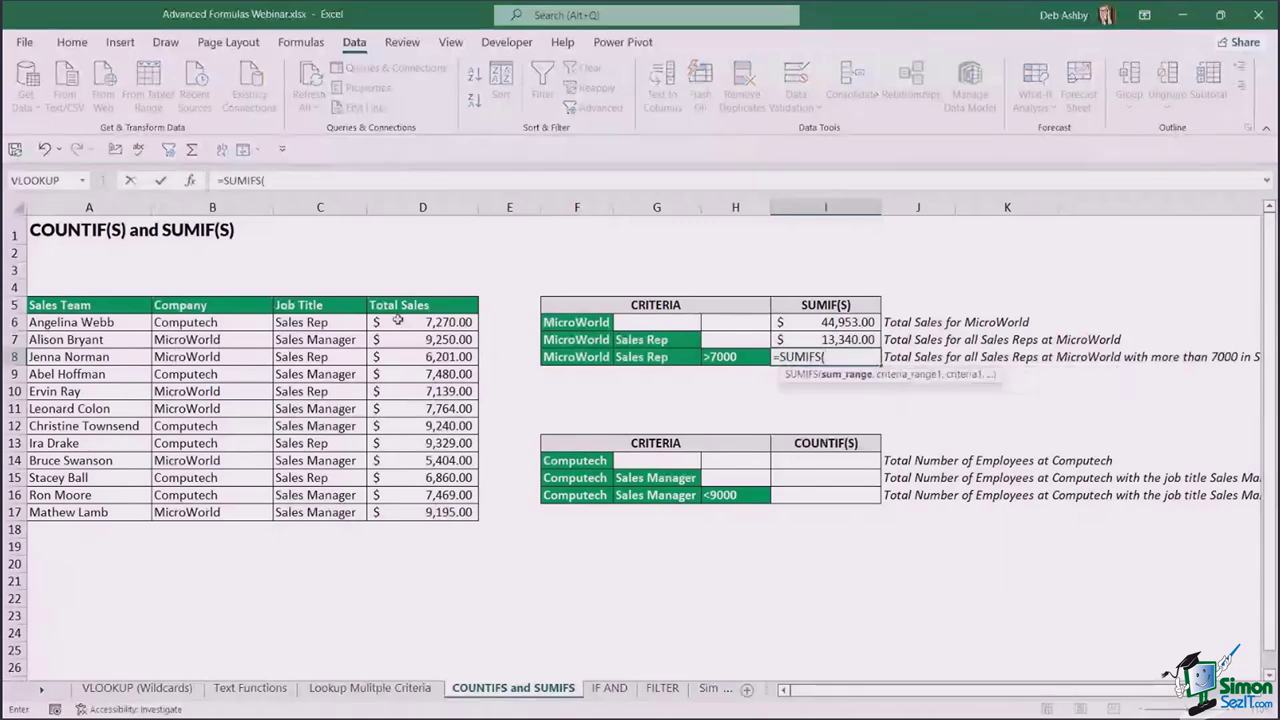
left_click_drag(398, 320, 418, 509)
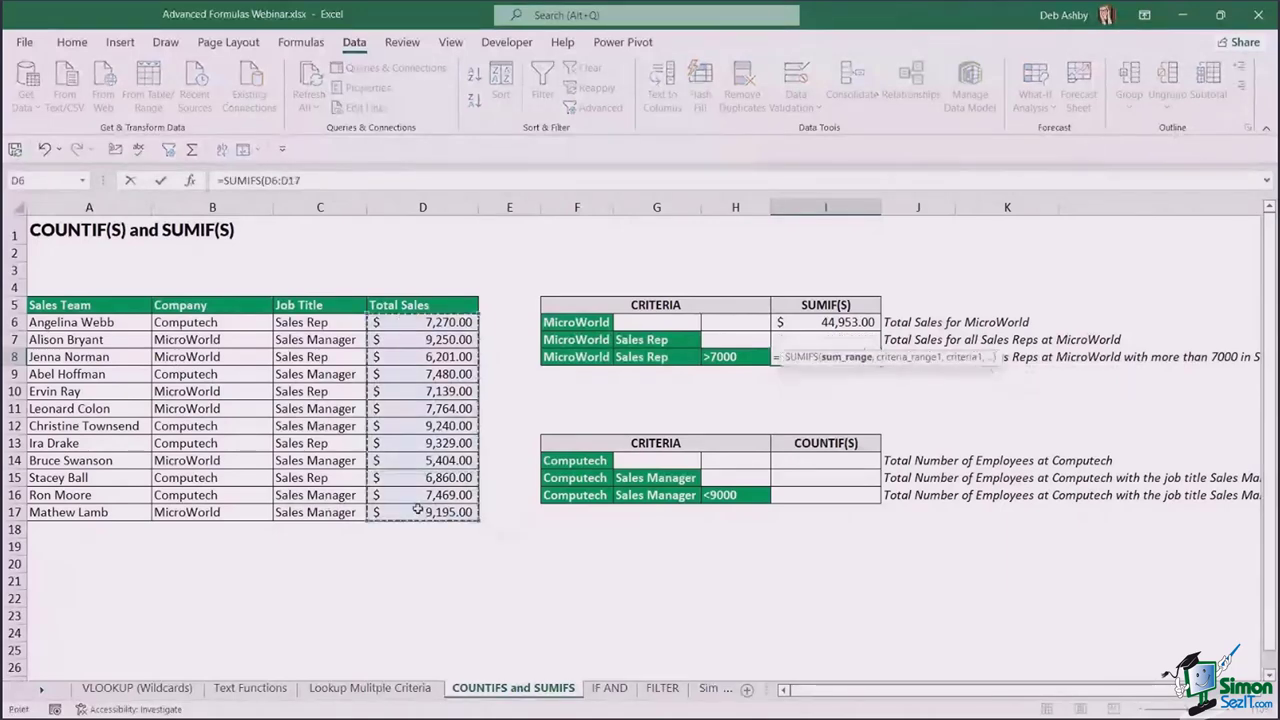
type(",")
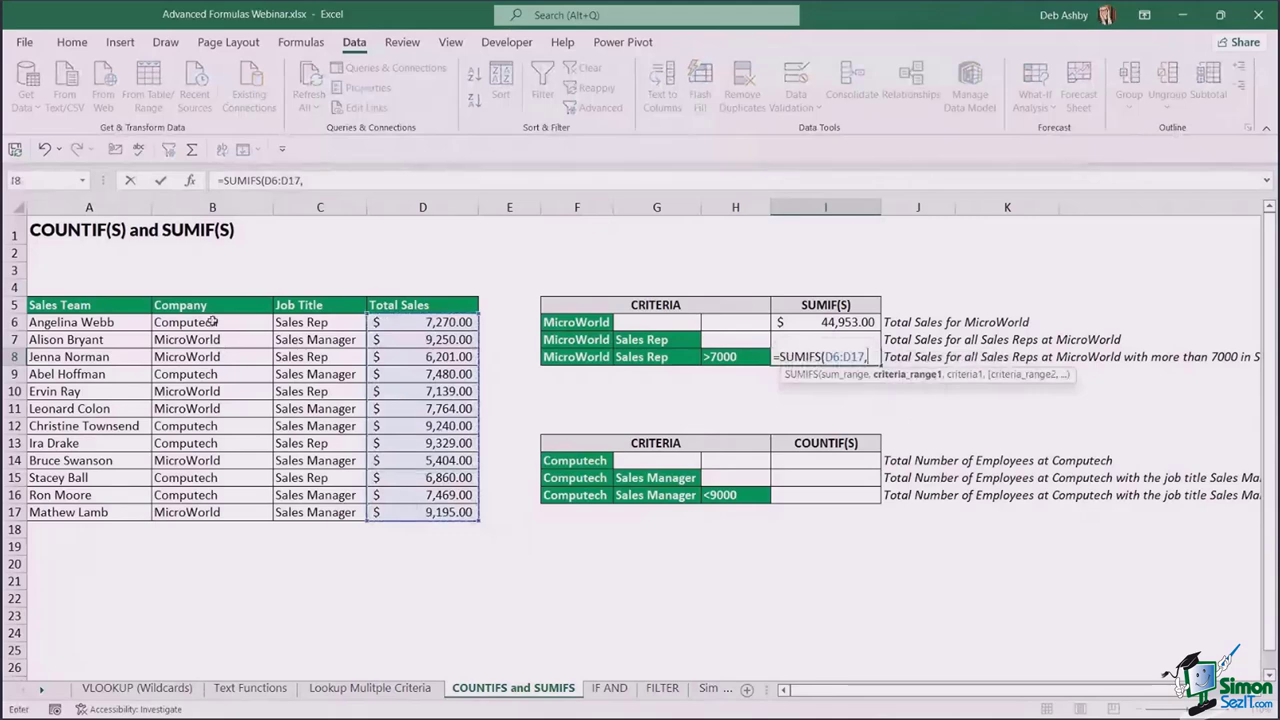
left_click_drag(213, 320, 216, 512)
type(",")
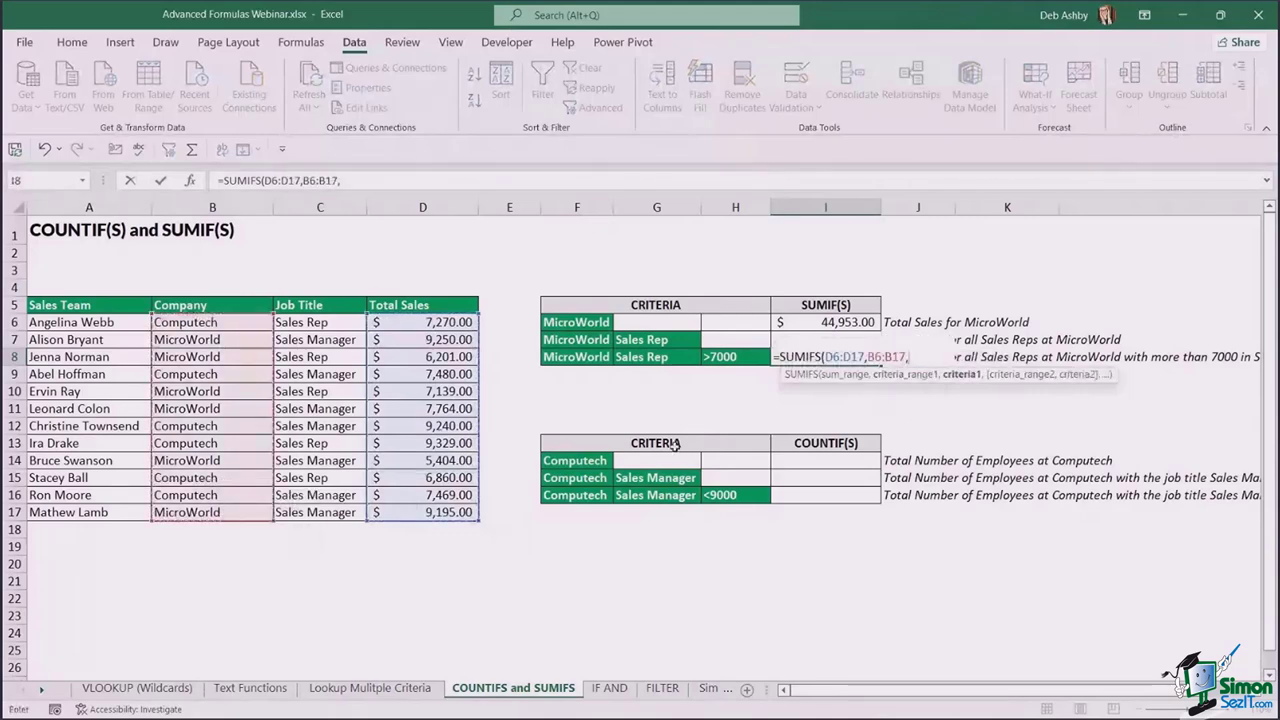
left_click(586, 357)
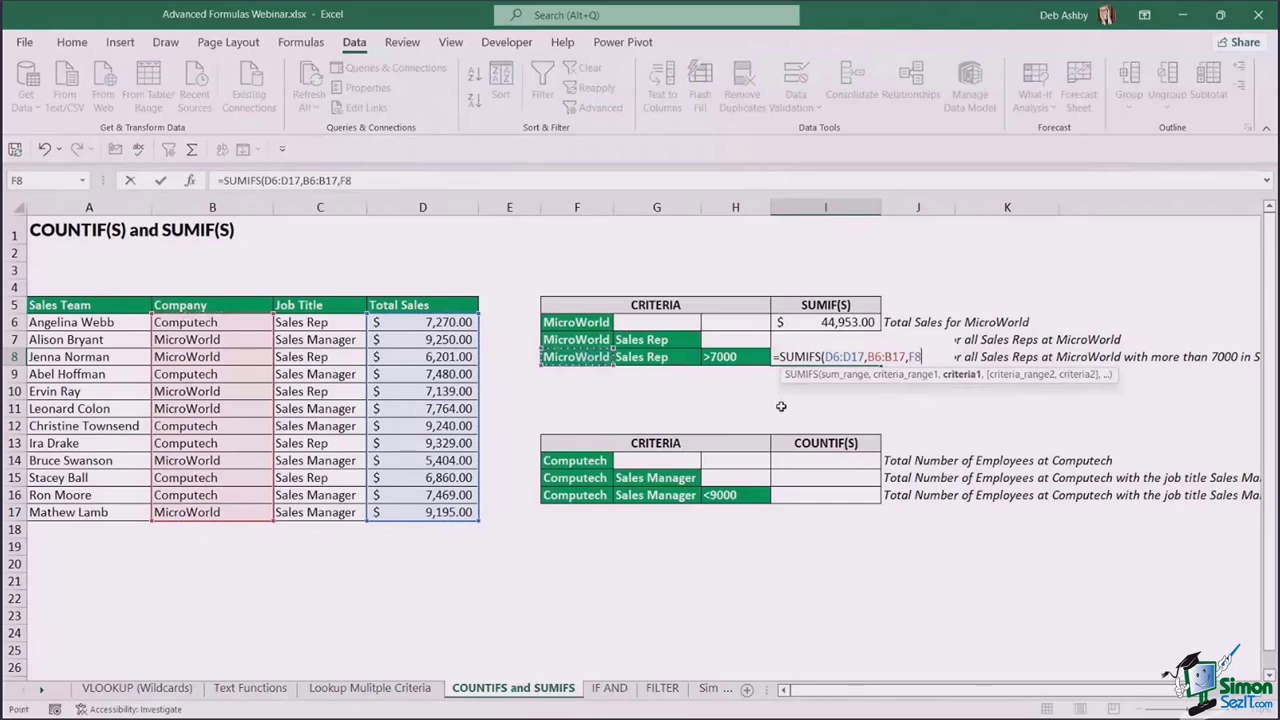
type(",")
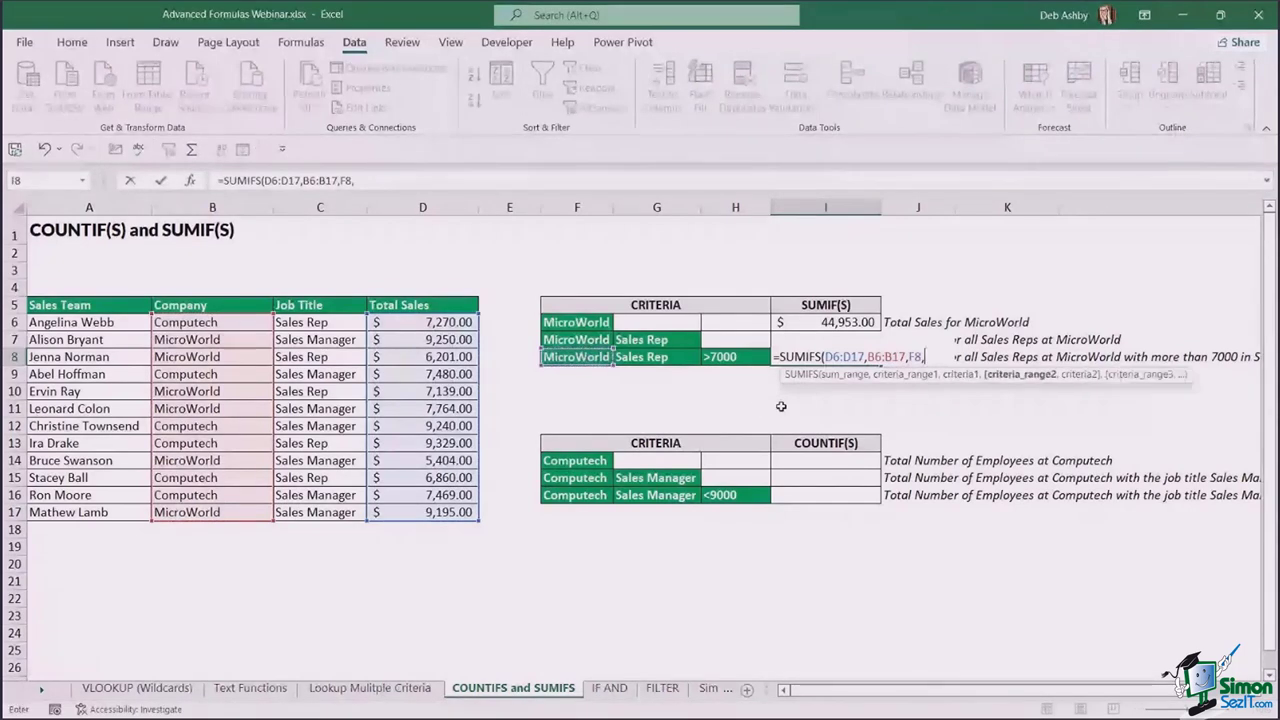
- Add the Sales Rep (C6:C17, G8) and >7000 (D6:D17, H8) criteria, giving $7,139.00
left_click_drag(320, 322, 320, 512)
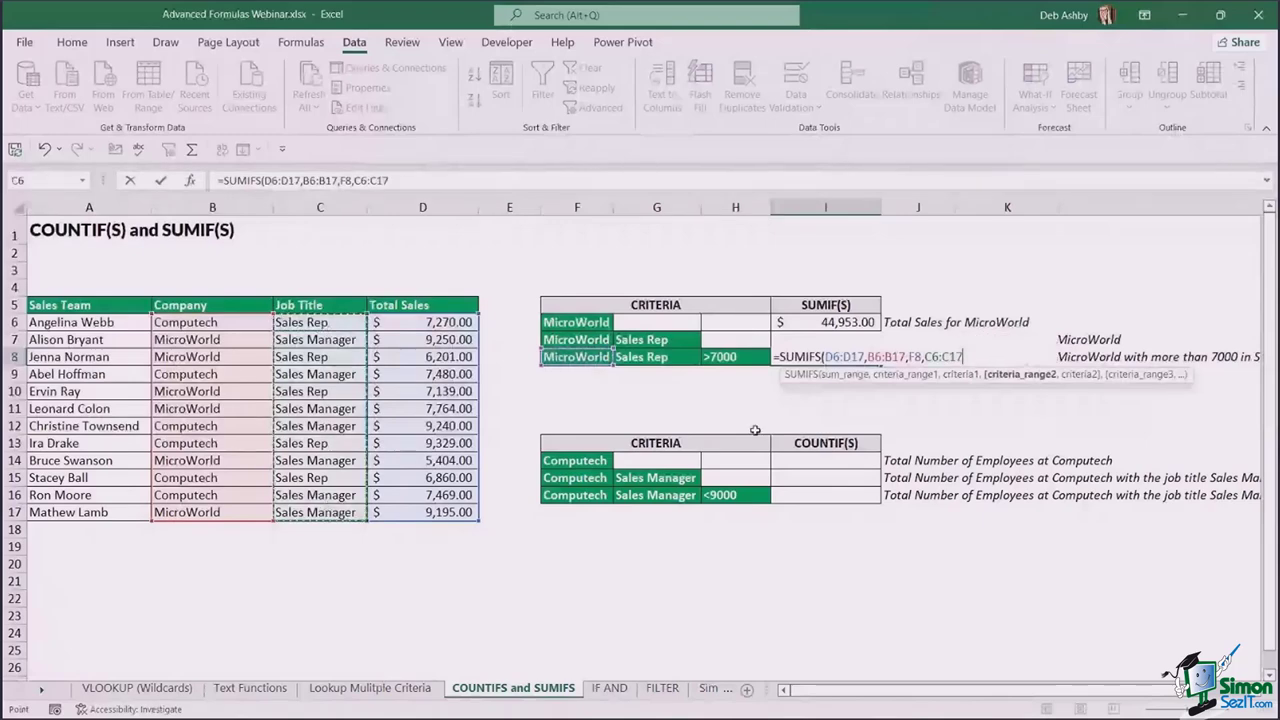
type(",")
left_click(665, 357)
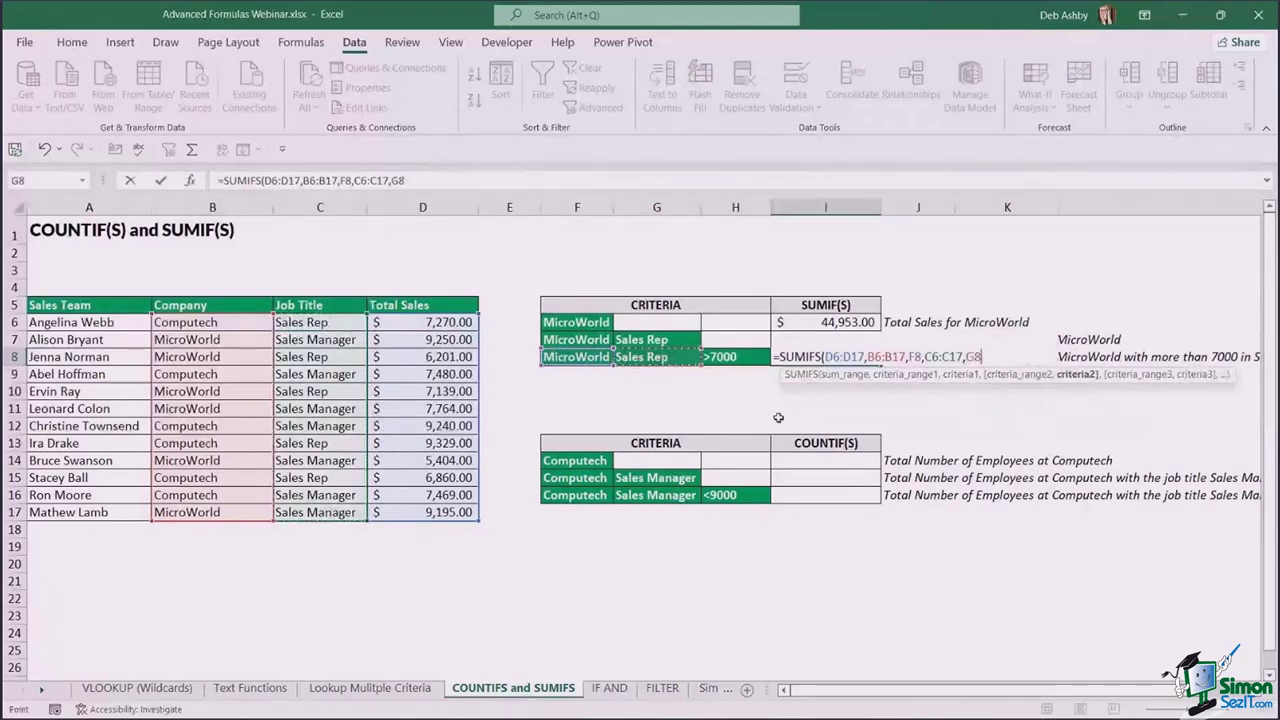
type(",")
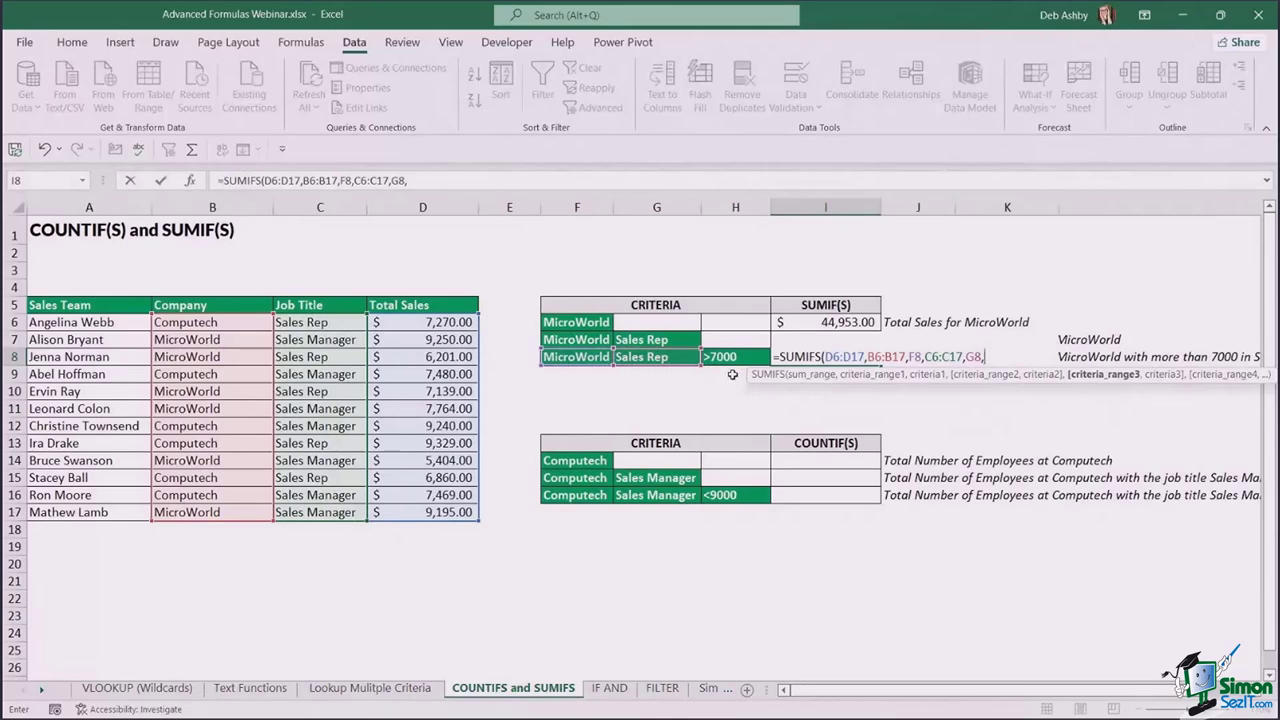
left_click_drag(455, 326, 452, 516)
type(",")
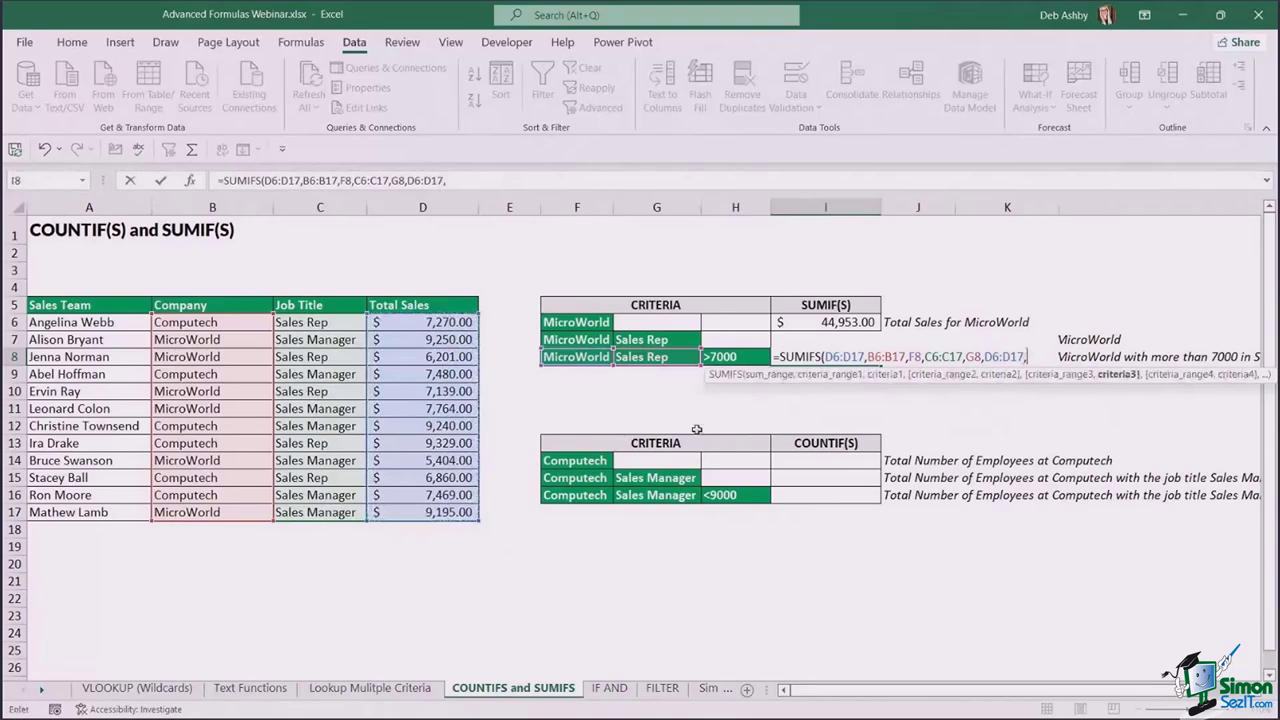
left_click(727, 356)
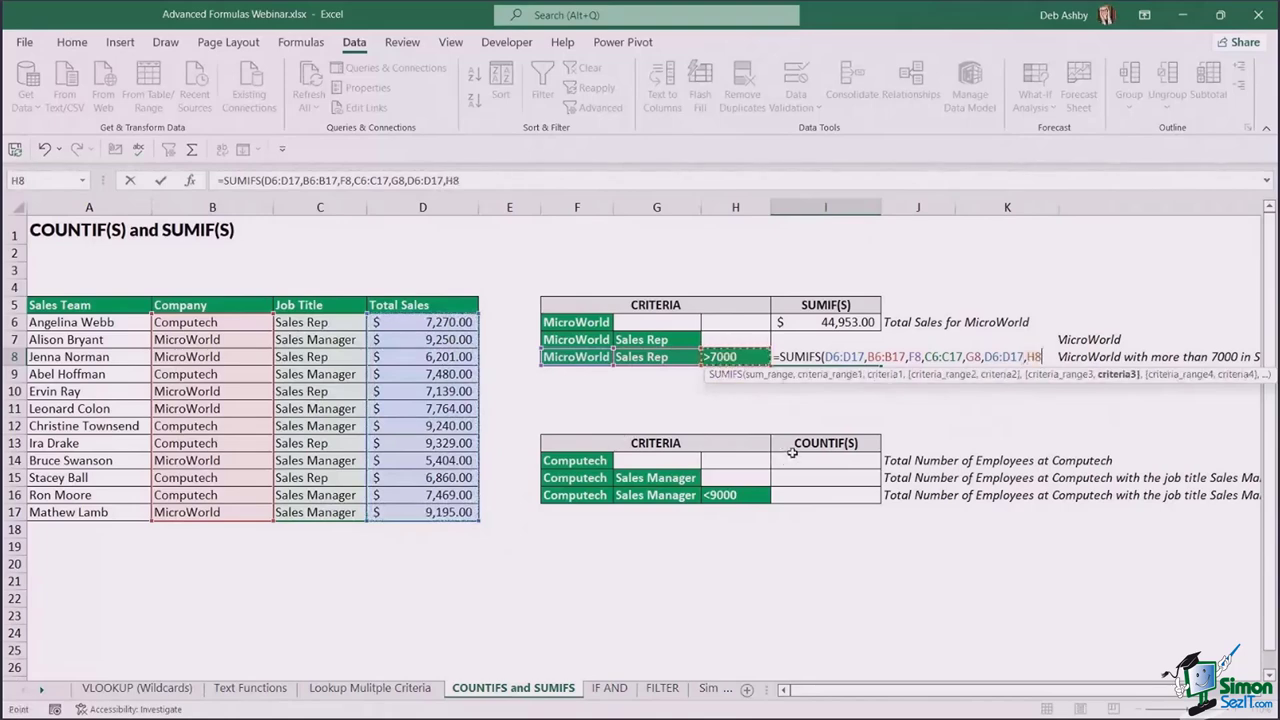
type(")")
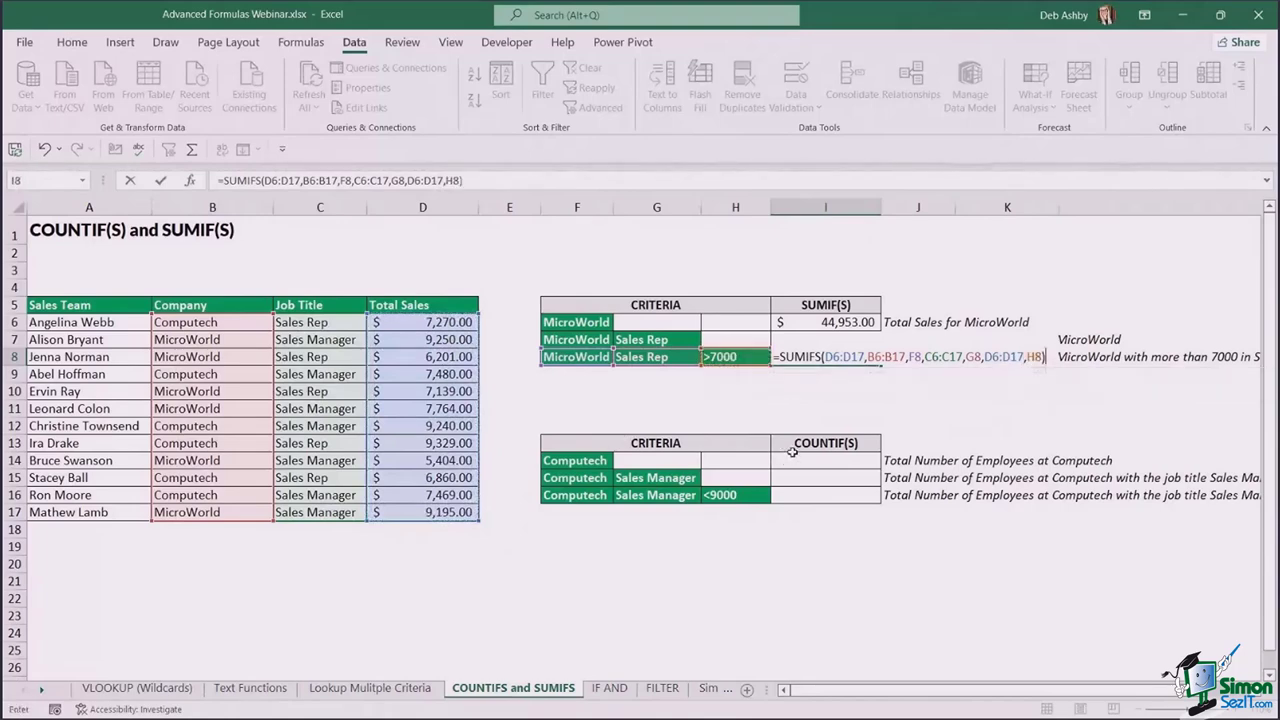
key("Return")
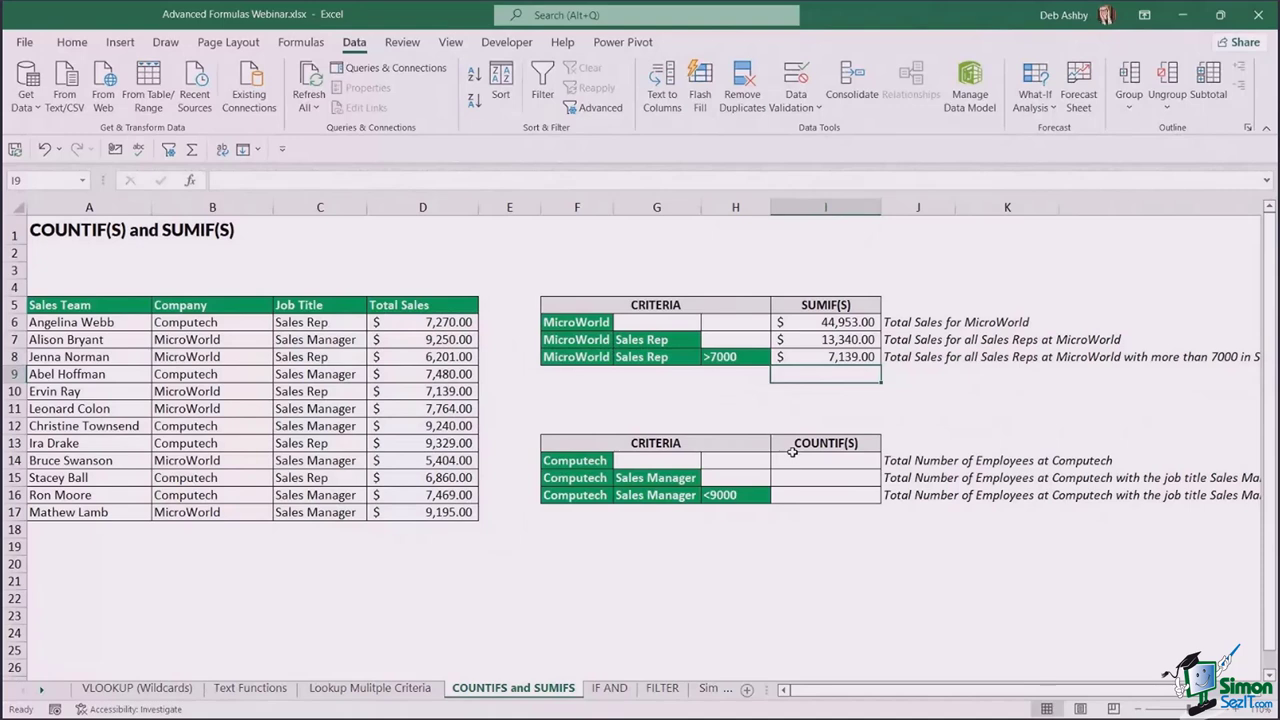
- Enter =COUNTIF(B6:B17,F14) in I14 to count the 6 Computech employees
left_click(844, 460)
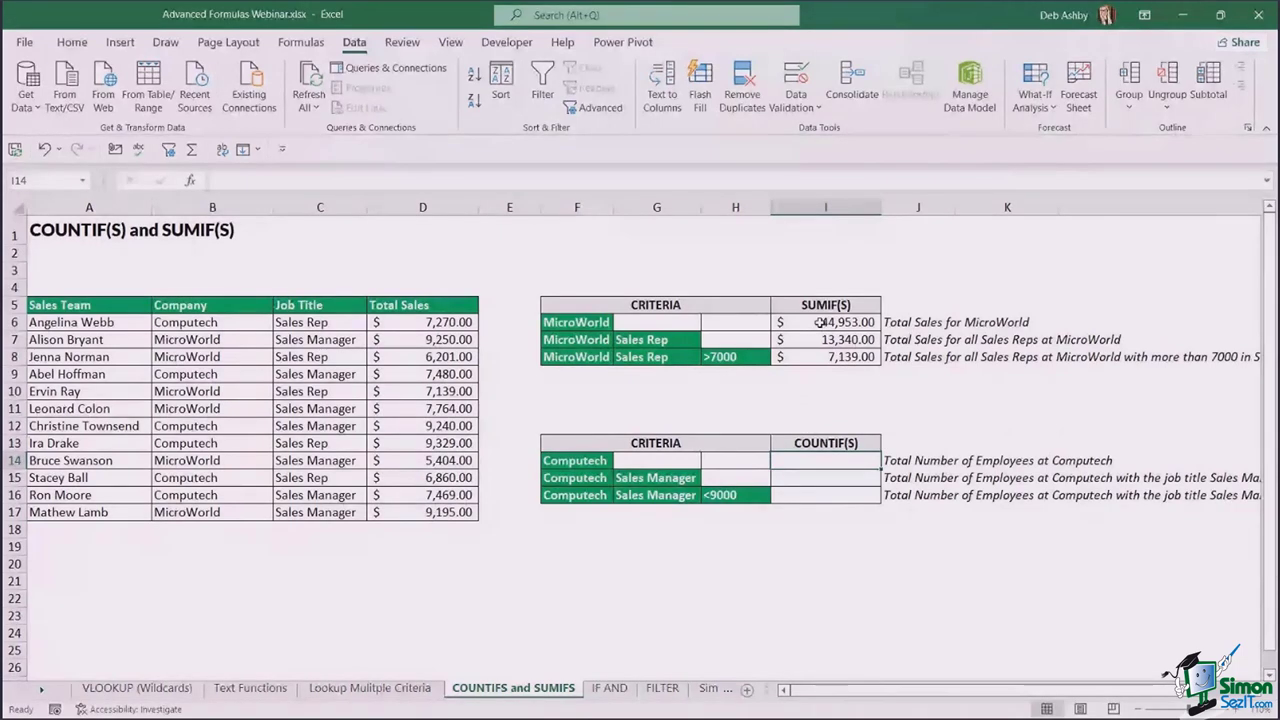
left_click_drag(818, 322, 825, 357)
left_click(825, 463)
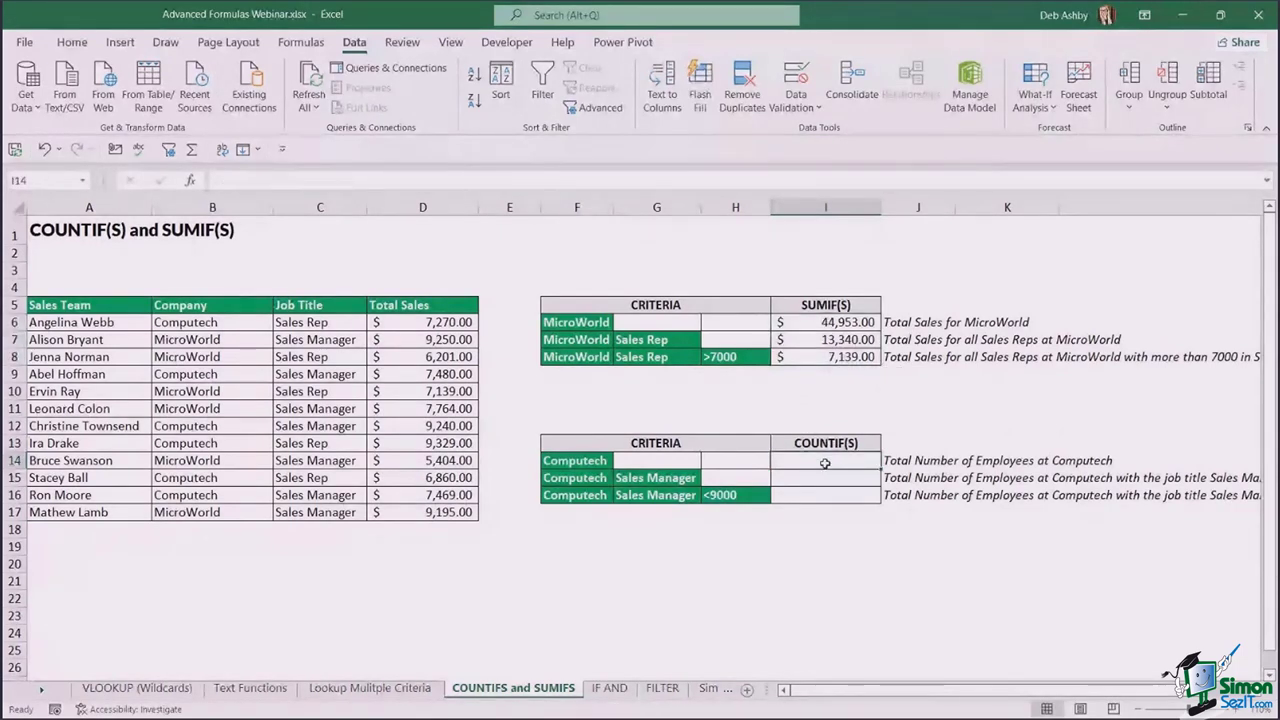
type("=COUNTIF(")
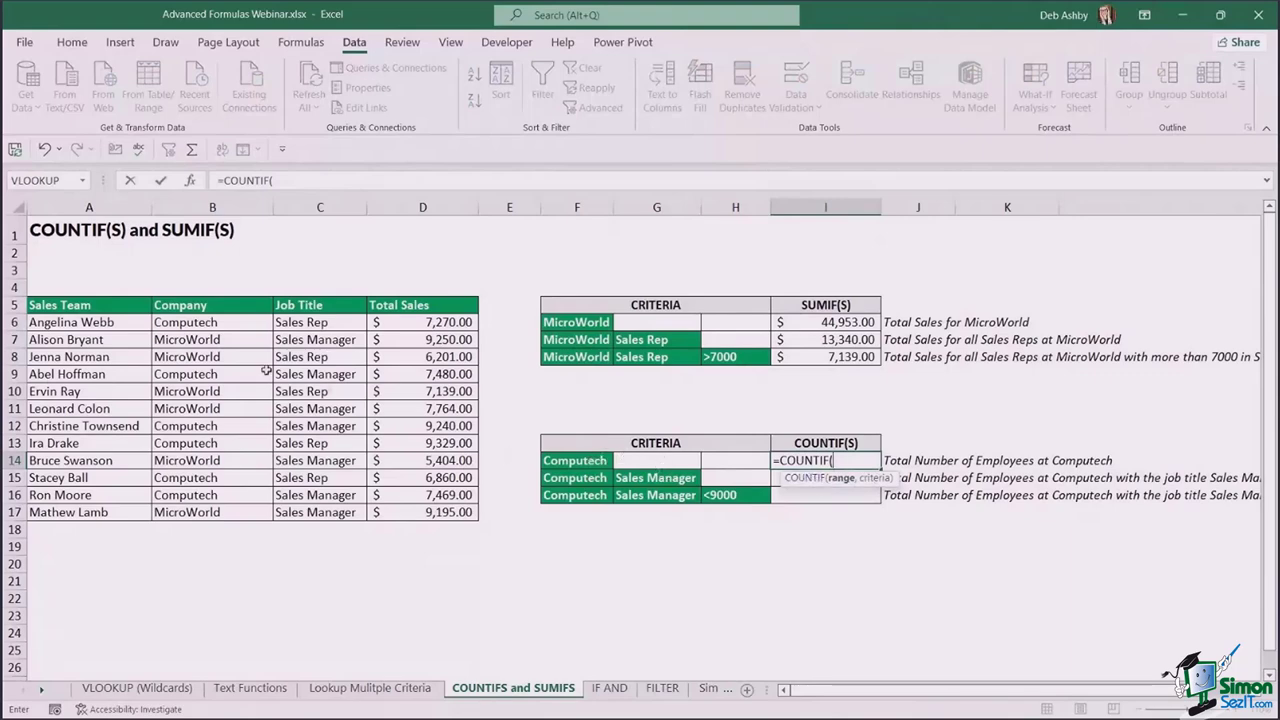
left_click_drag(232, 322, 229, 513)
type(",")
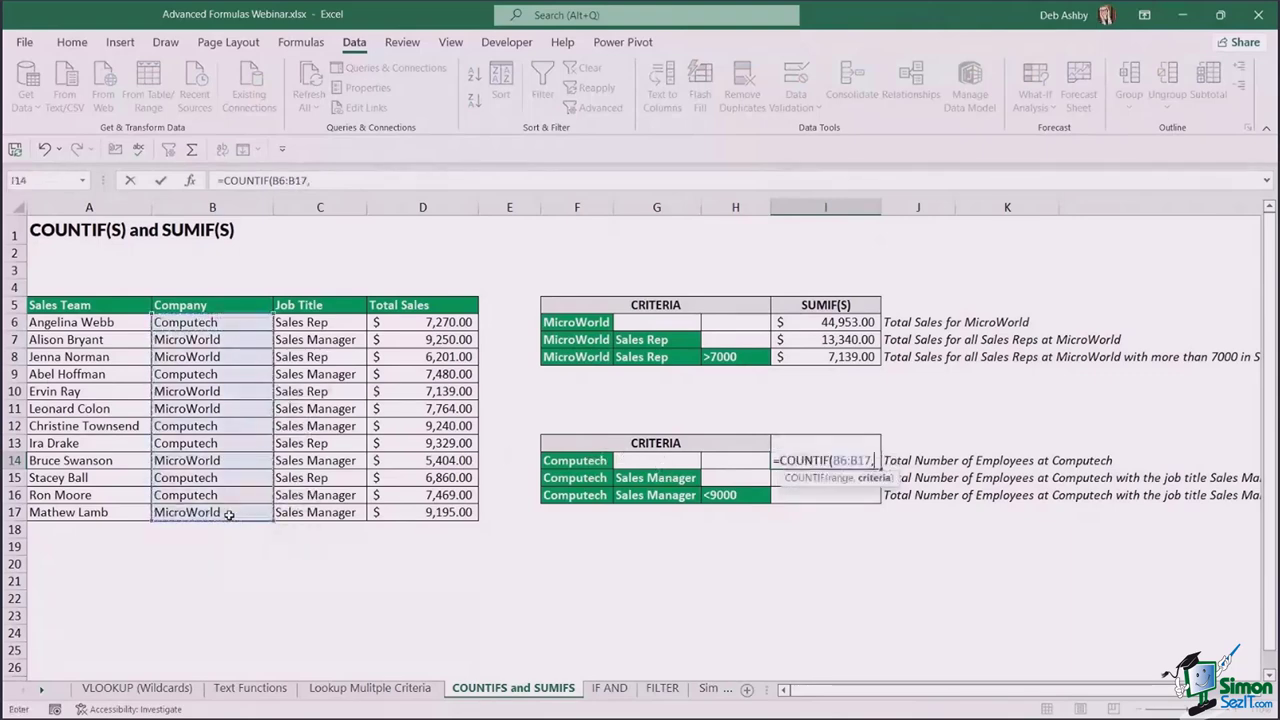
left_click(580, 461)
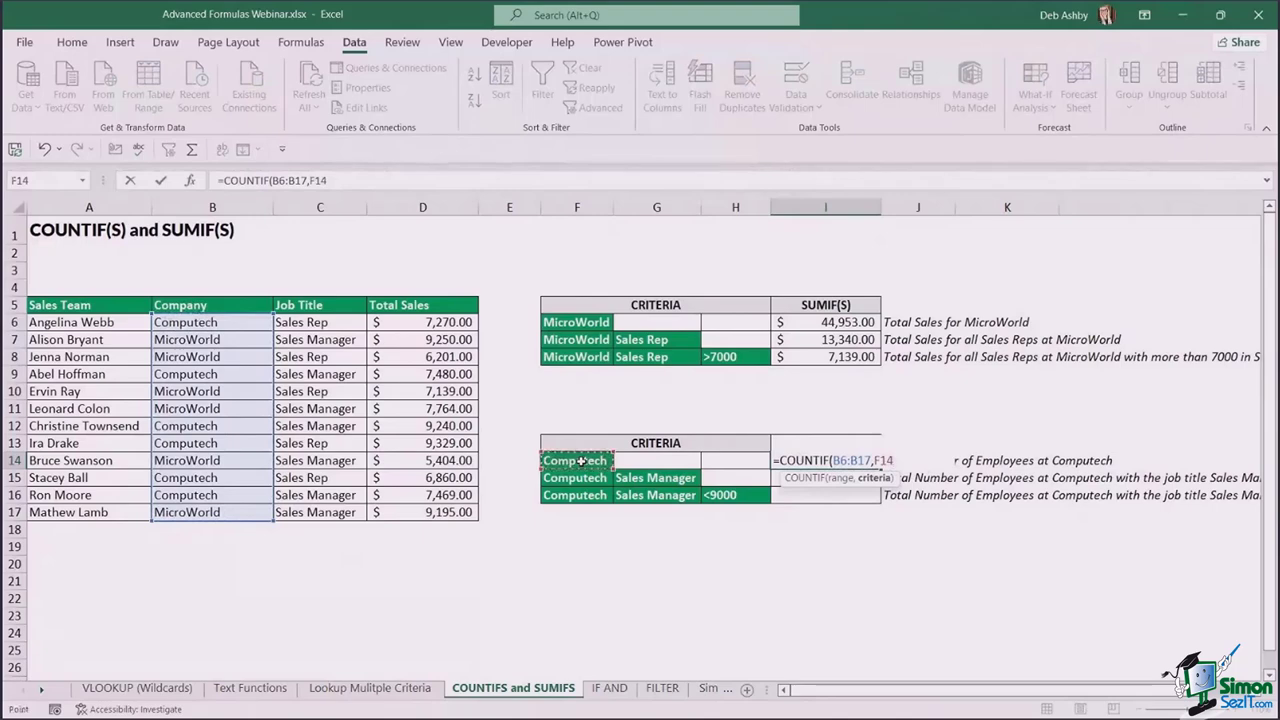
key("Return")
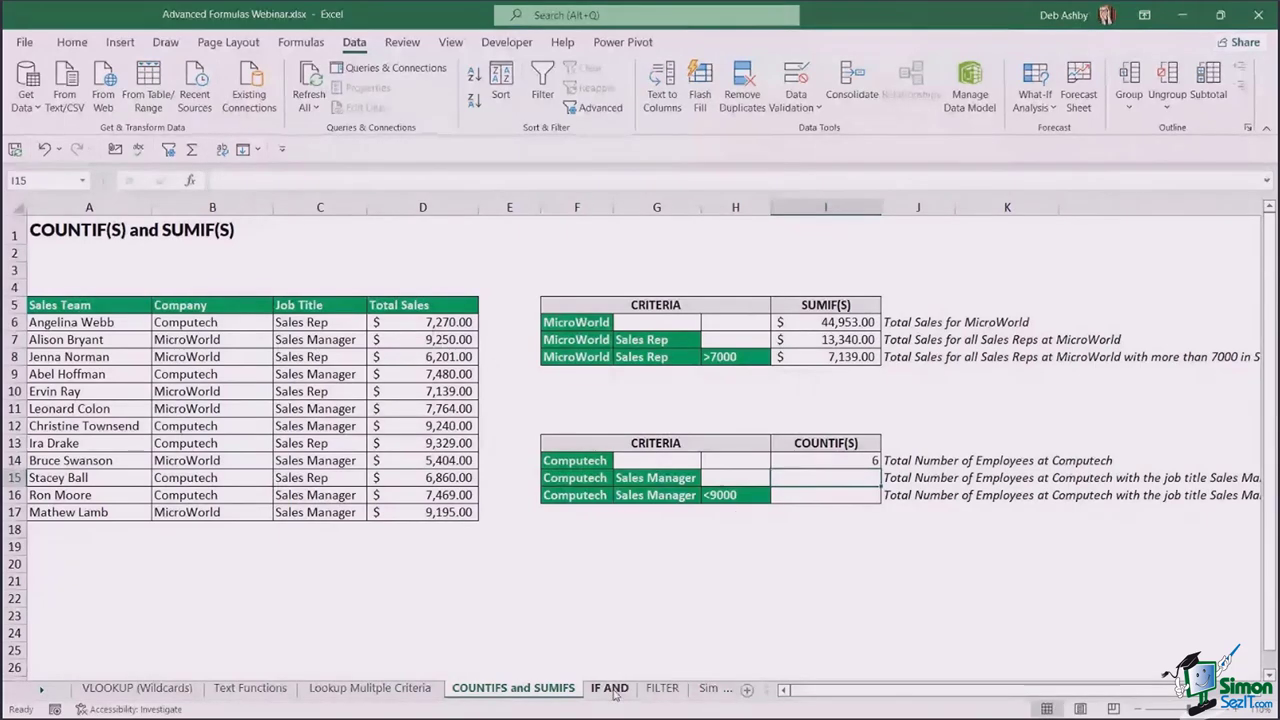
- Switch from the IF AND sheet to the FILTER sheet with the student exam table
left_click(609, 689)
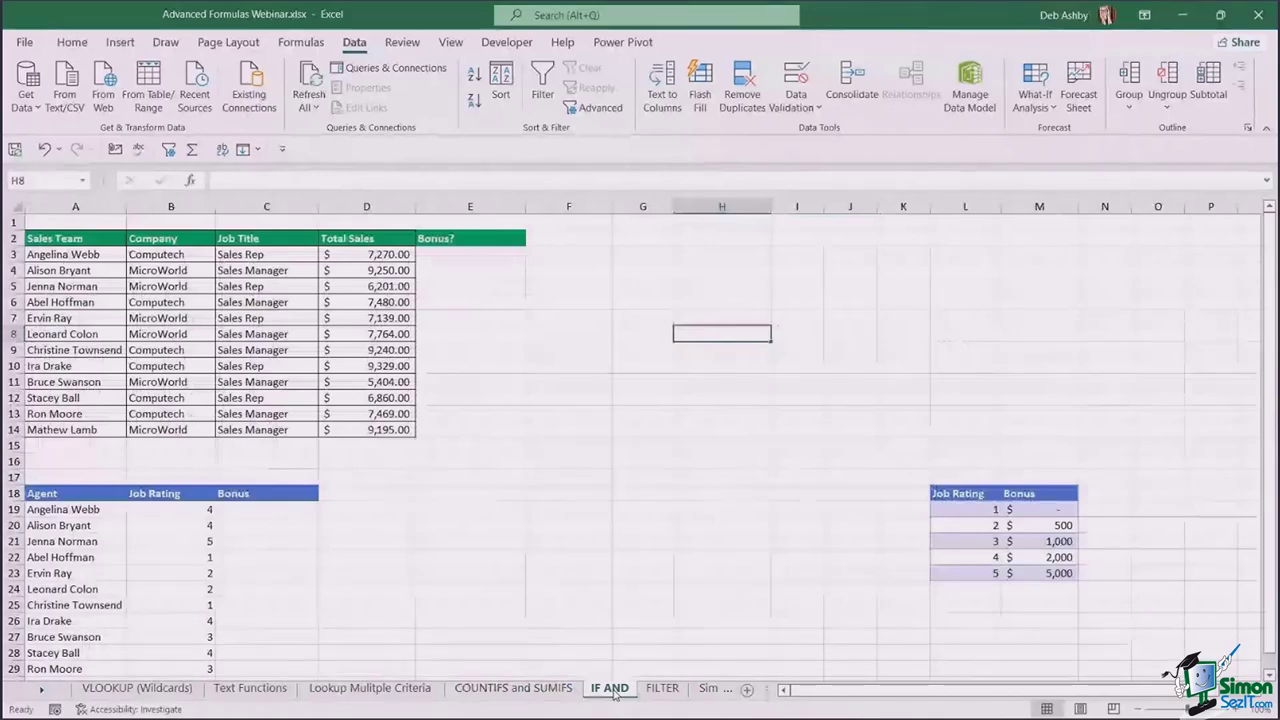
left_click(589, 537)
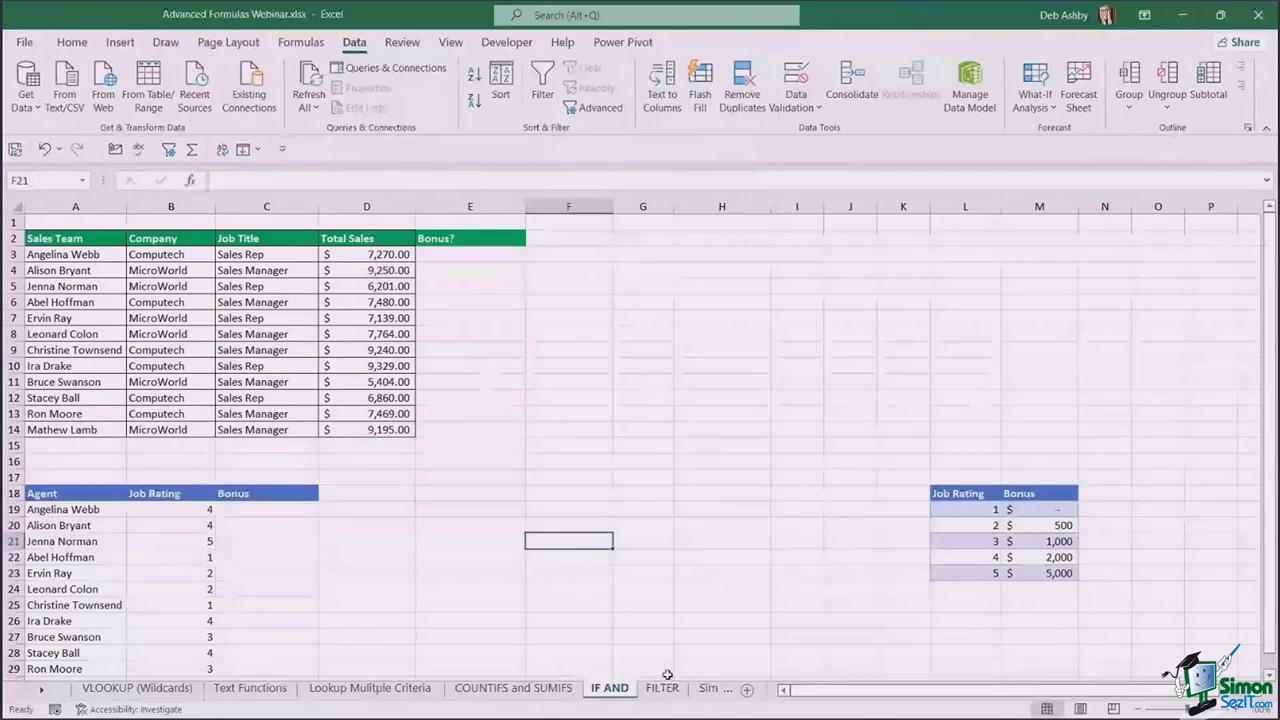
left_click(662, 686)
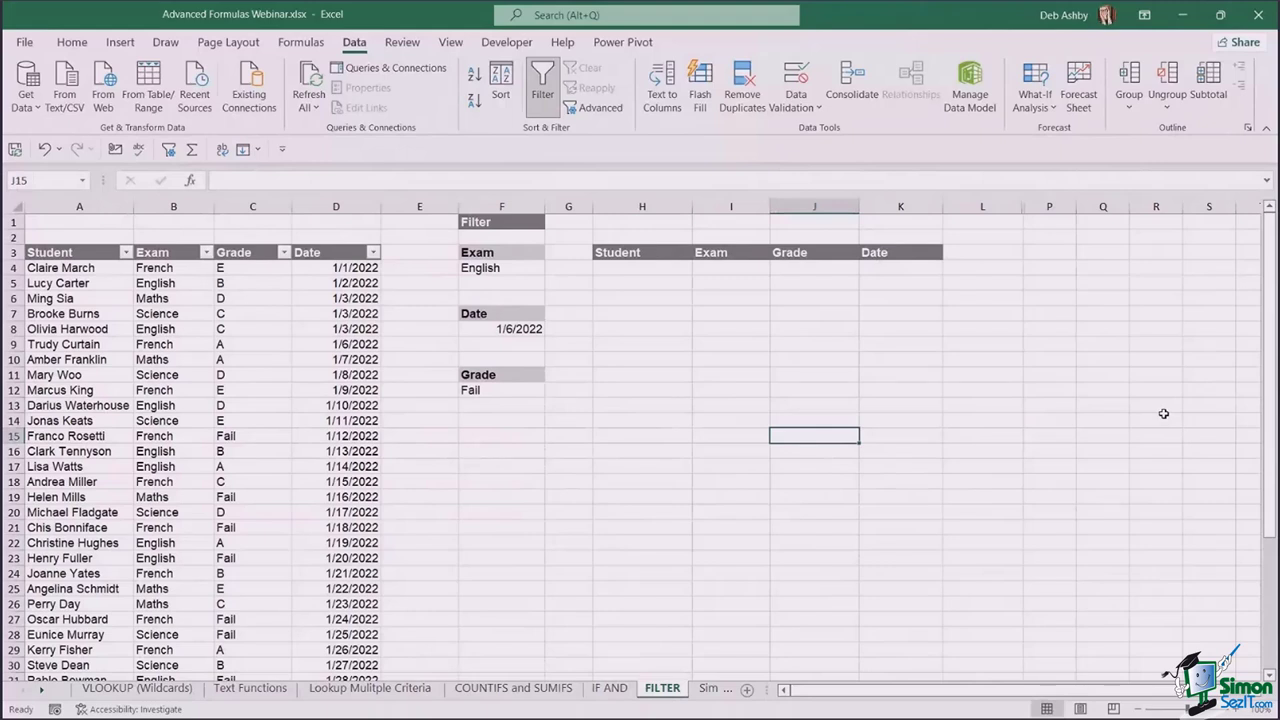
left_click(631, 346)
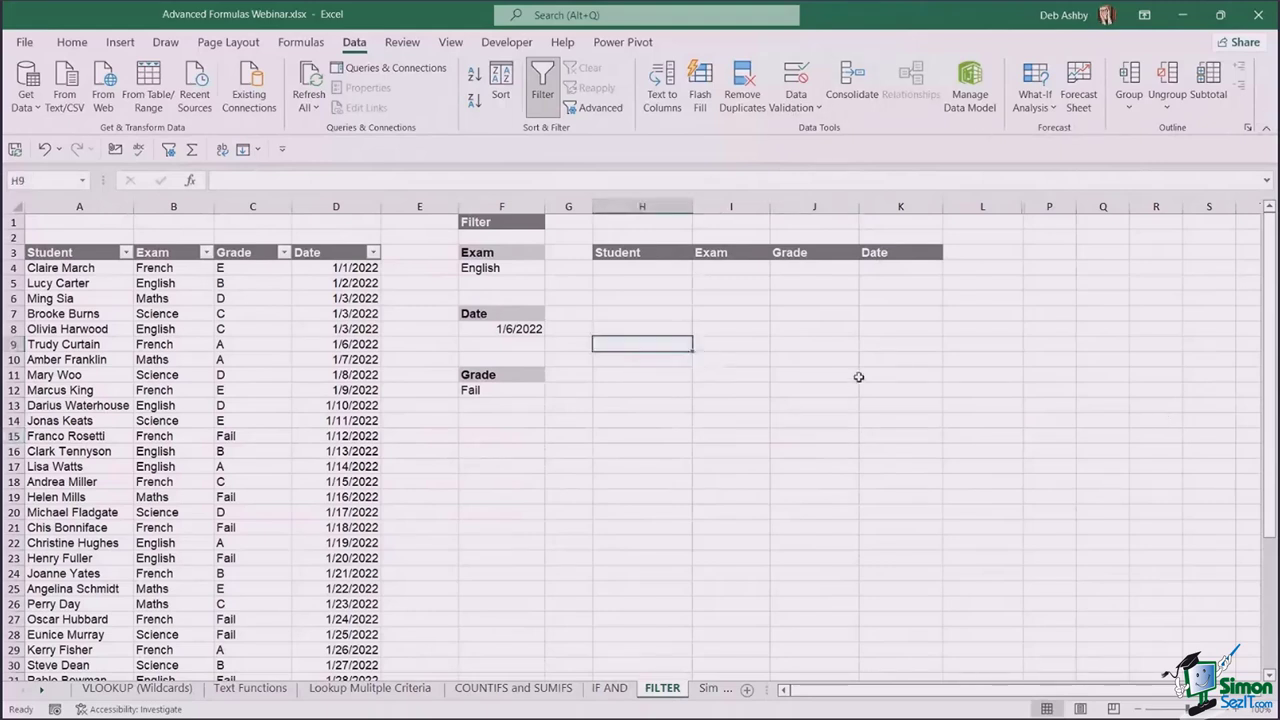
type("=")
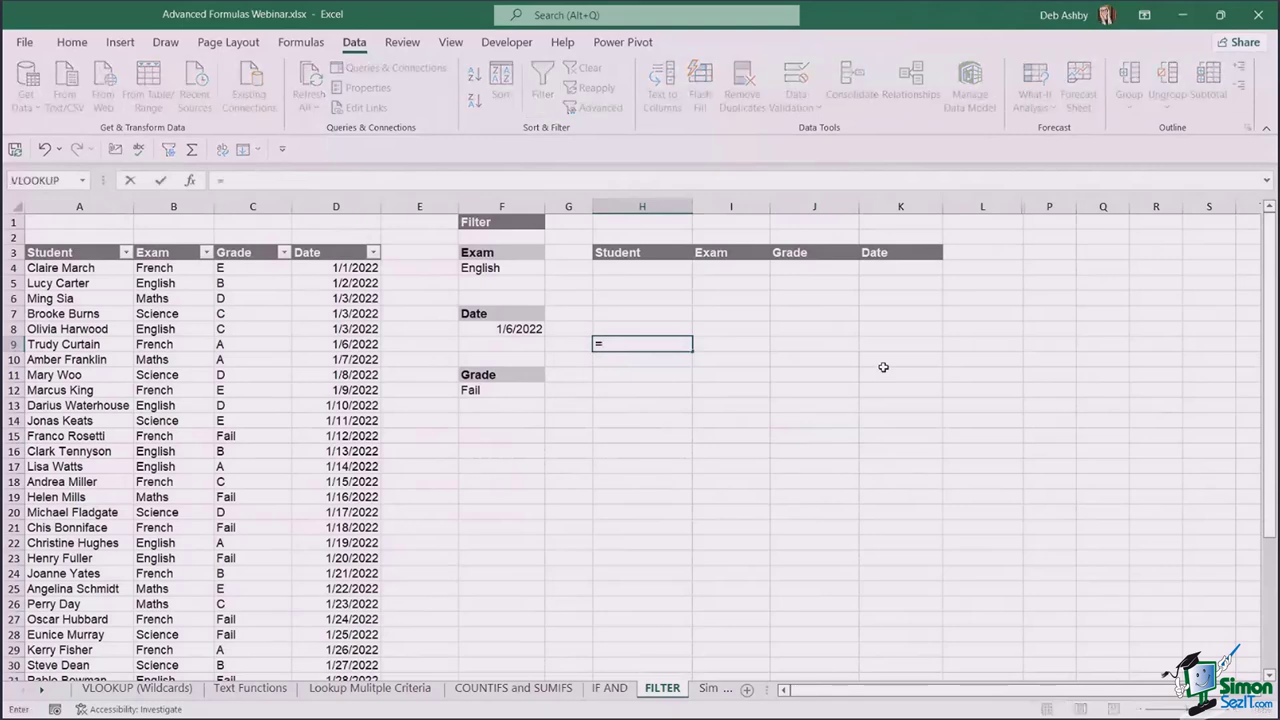
type("FILTER(")
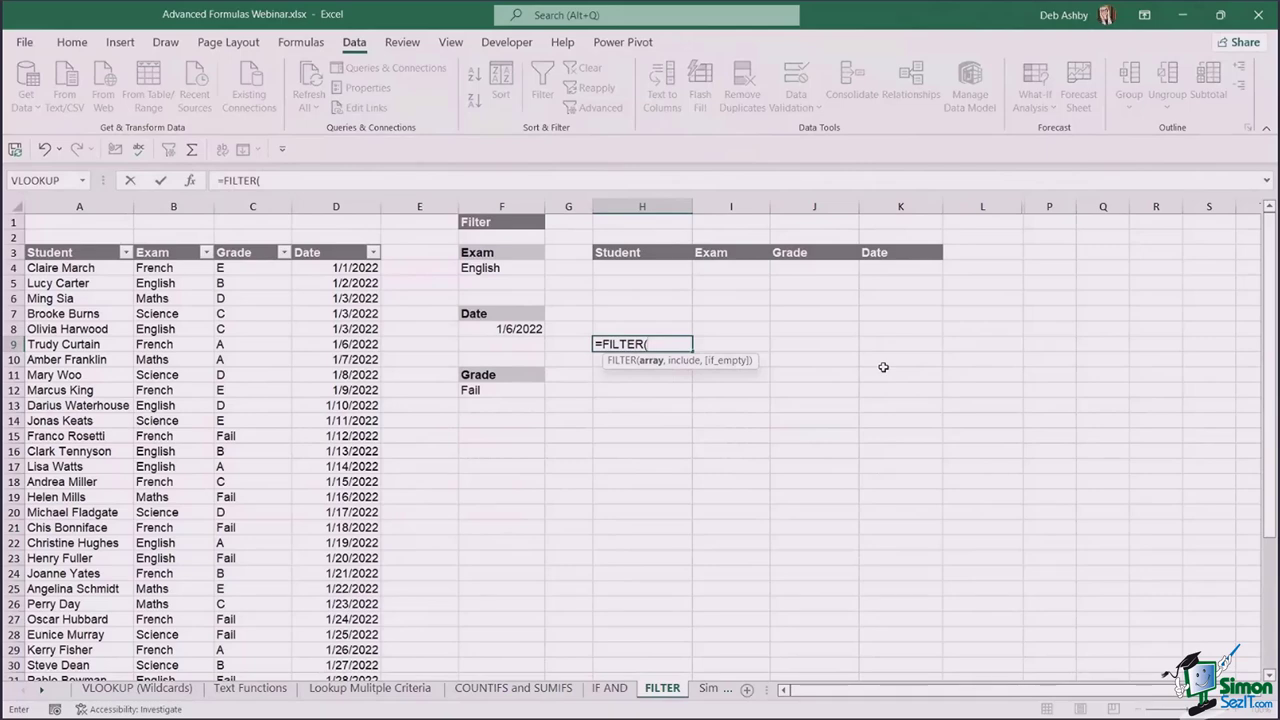
key("BackSpace")
key("BackSpace")
key("BackSpace")
key("BackSpace")
key("BackSpace")
key("BackSpace")
key("BackSpace")
key("BackSpace")
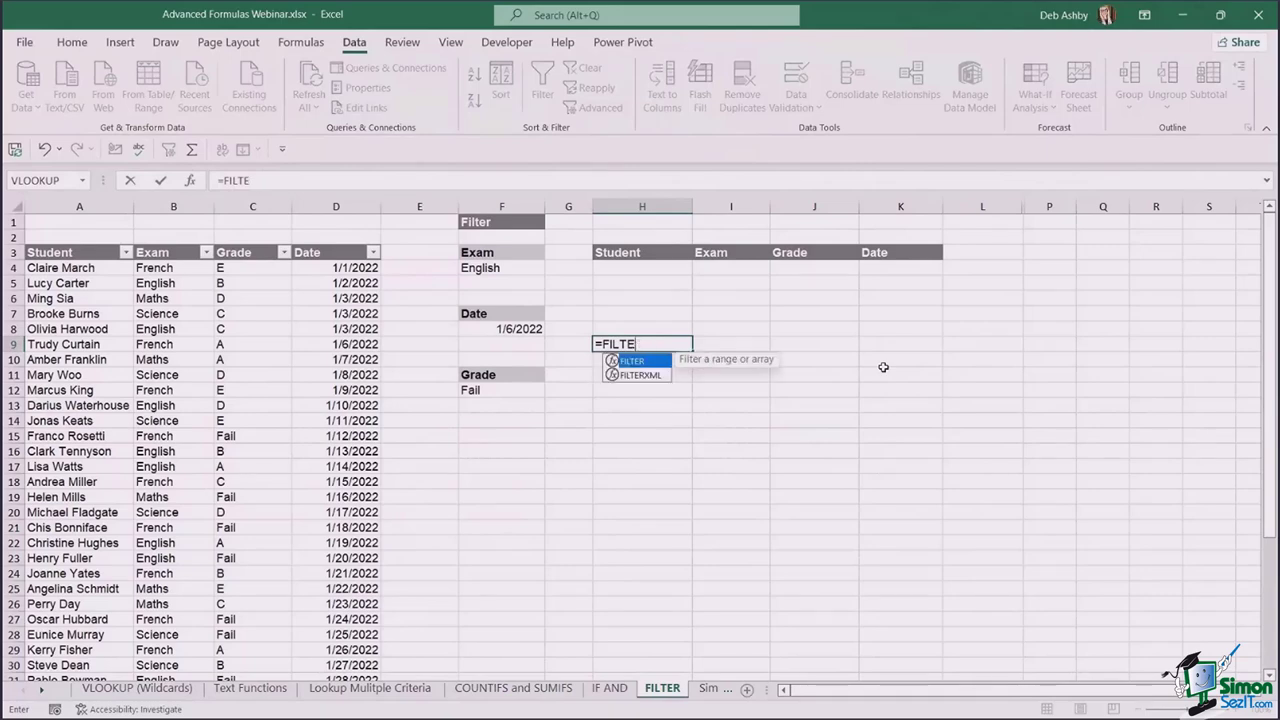
left_click(815, 340)
left_click(732, 318)
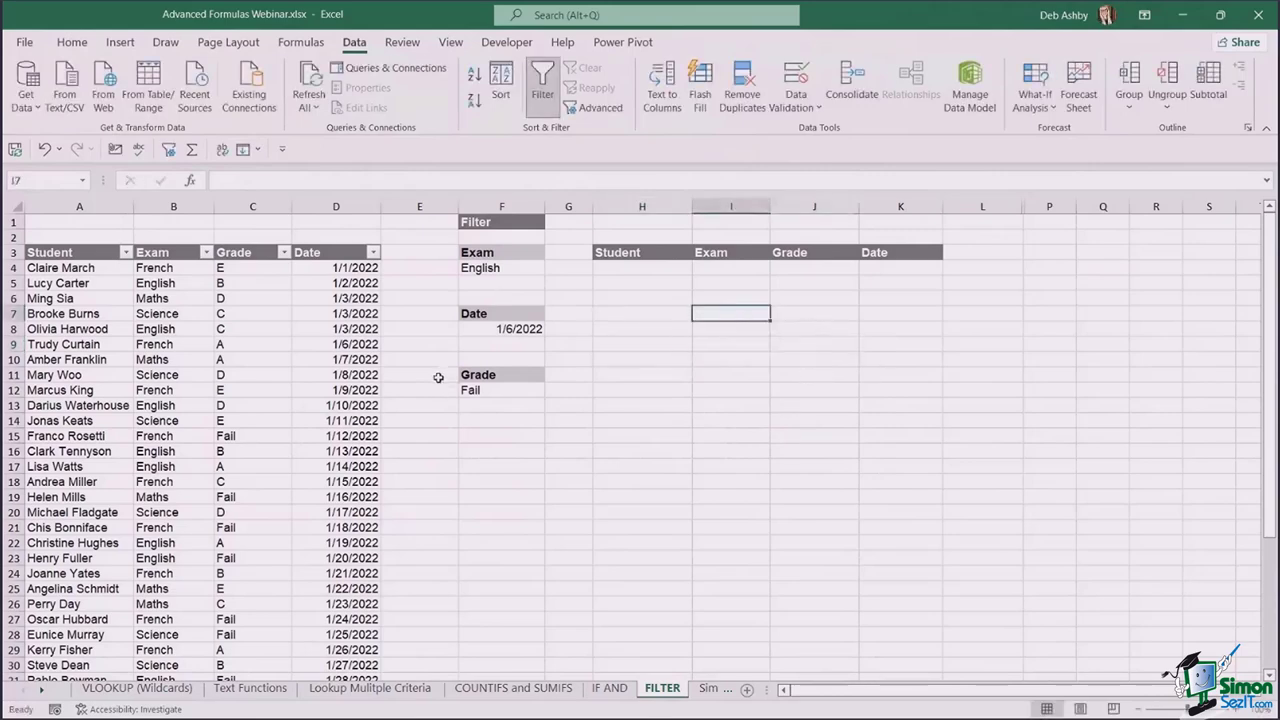
left_click(156, 377)
left_click(86, 299)
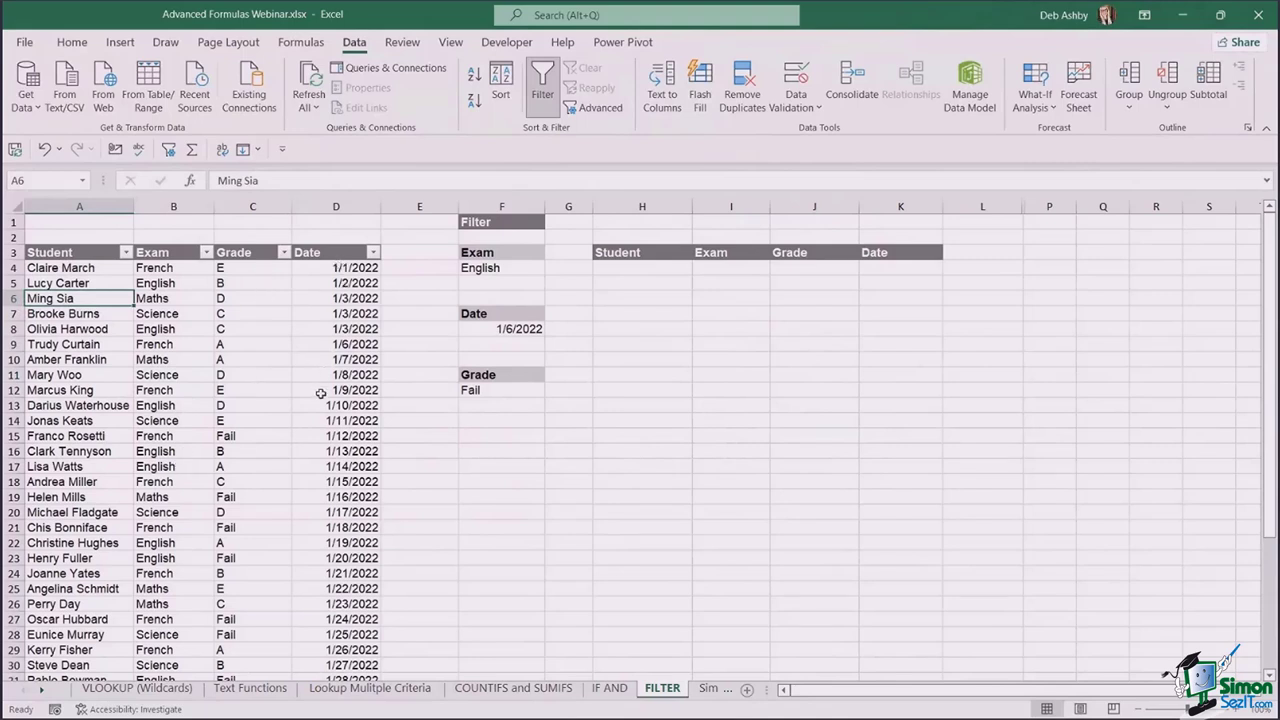
left_click(206, 253)
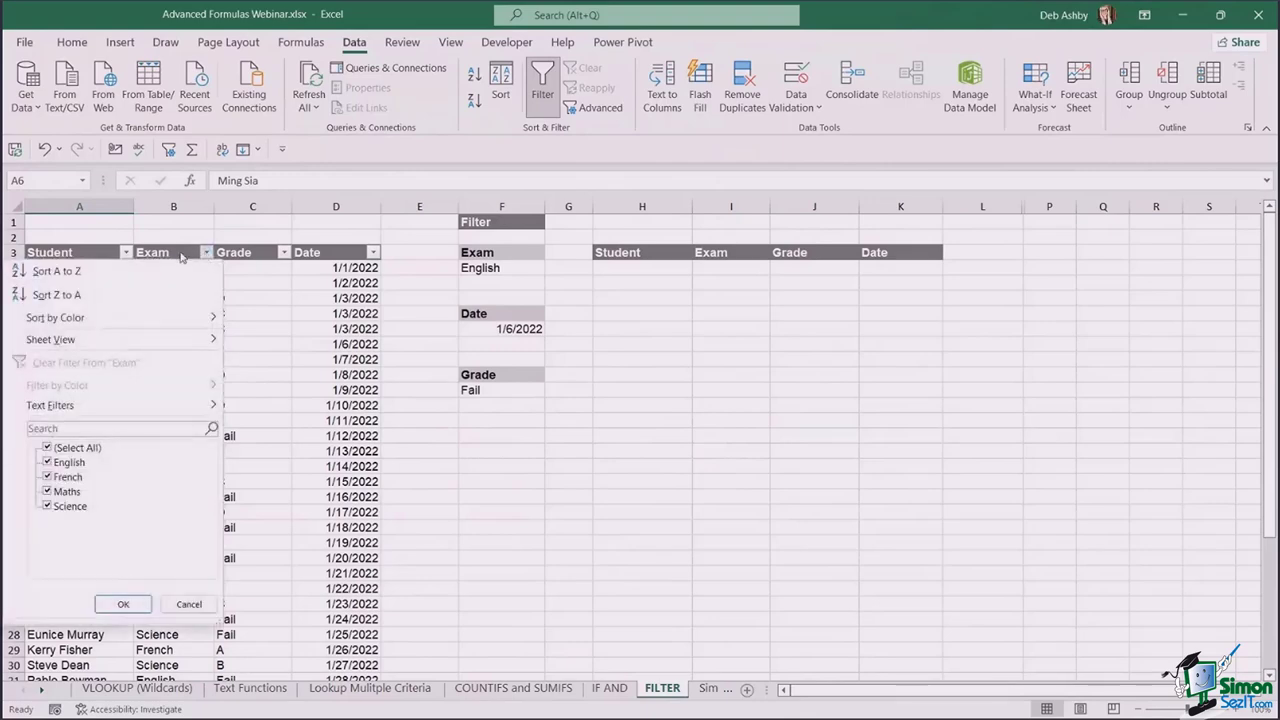
left_click(167, 254)
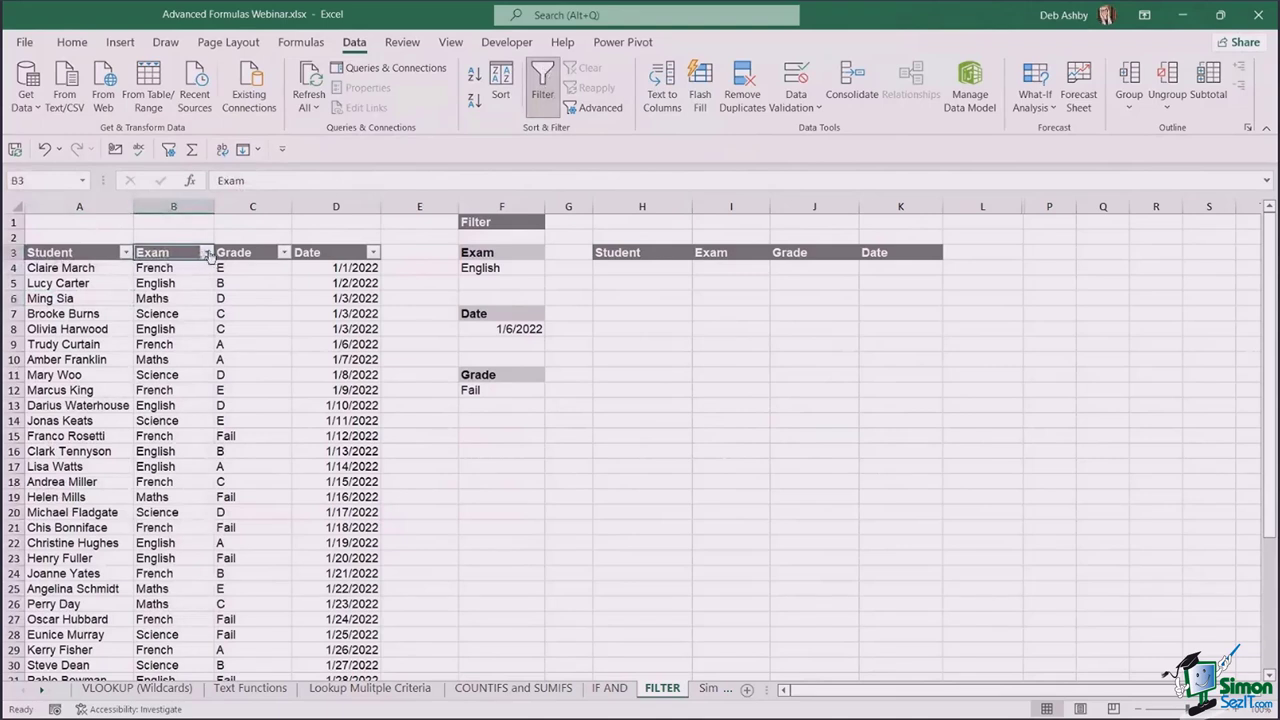
left_click(206, 253)
left_click(47, 448)
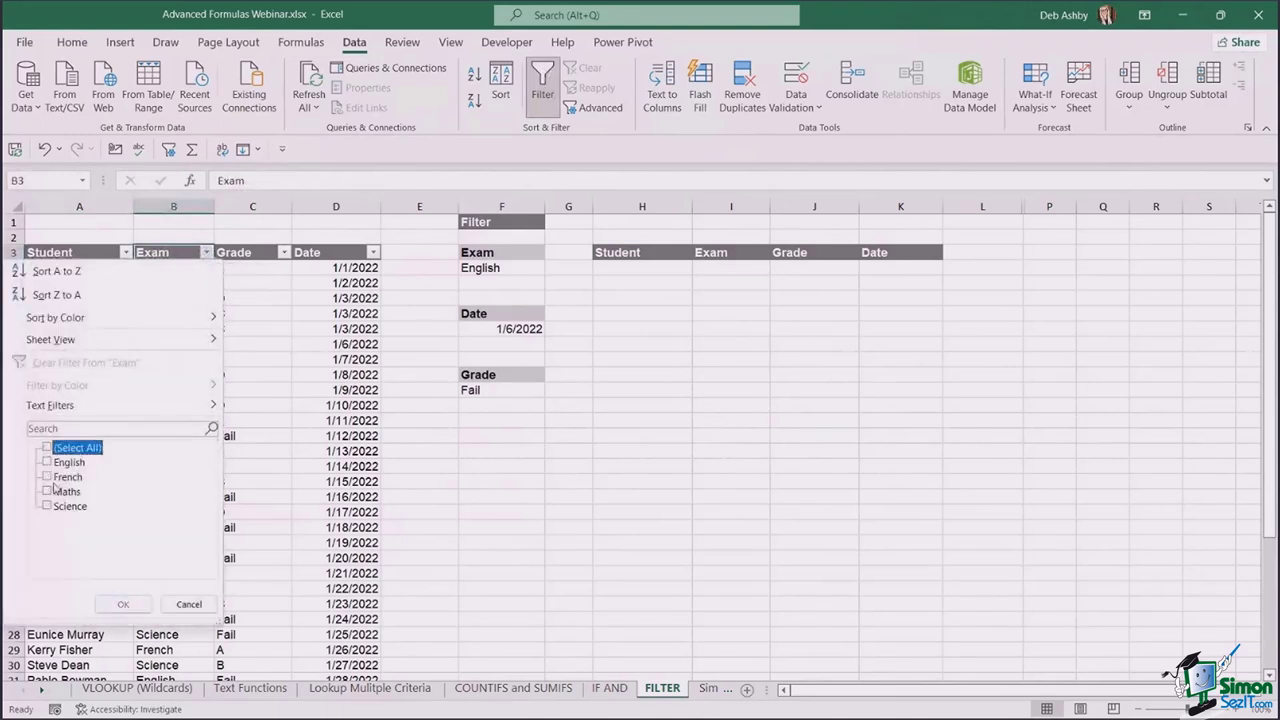
left_click(48, 477)
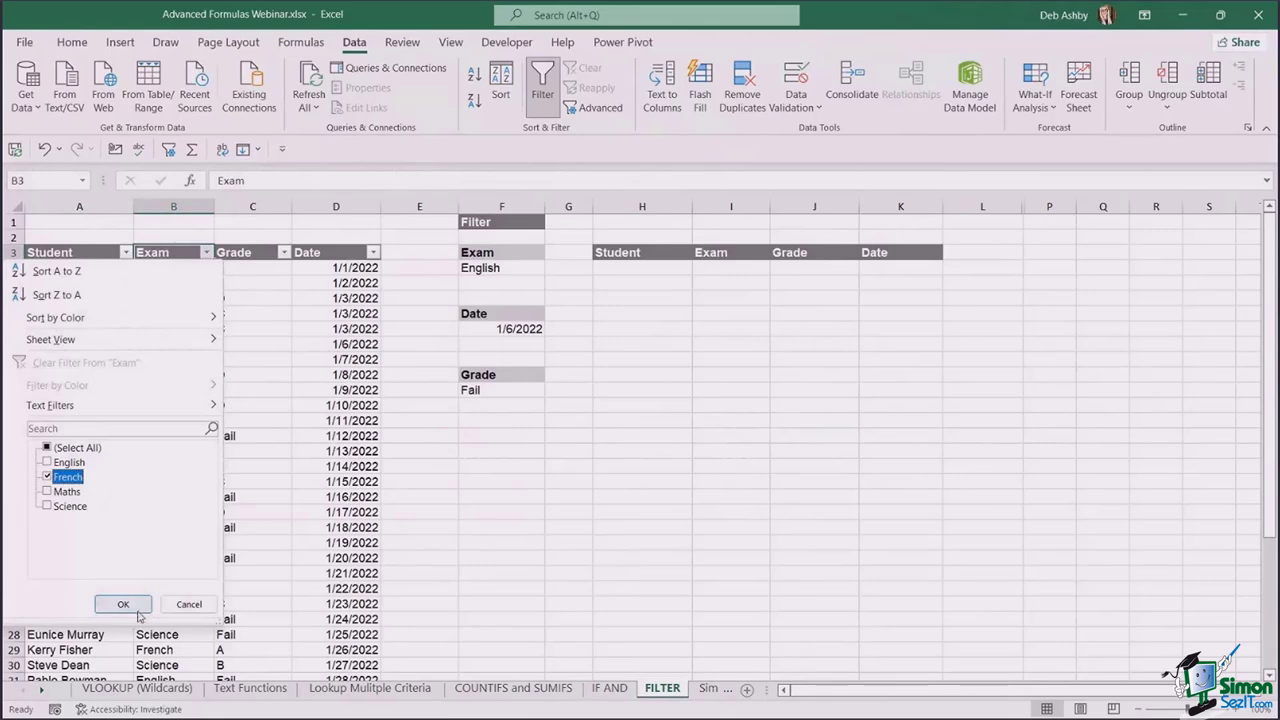
left_click(123, 604)
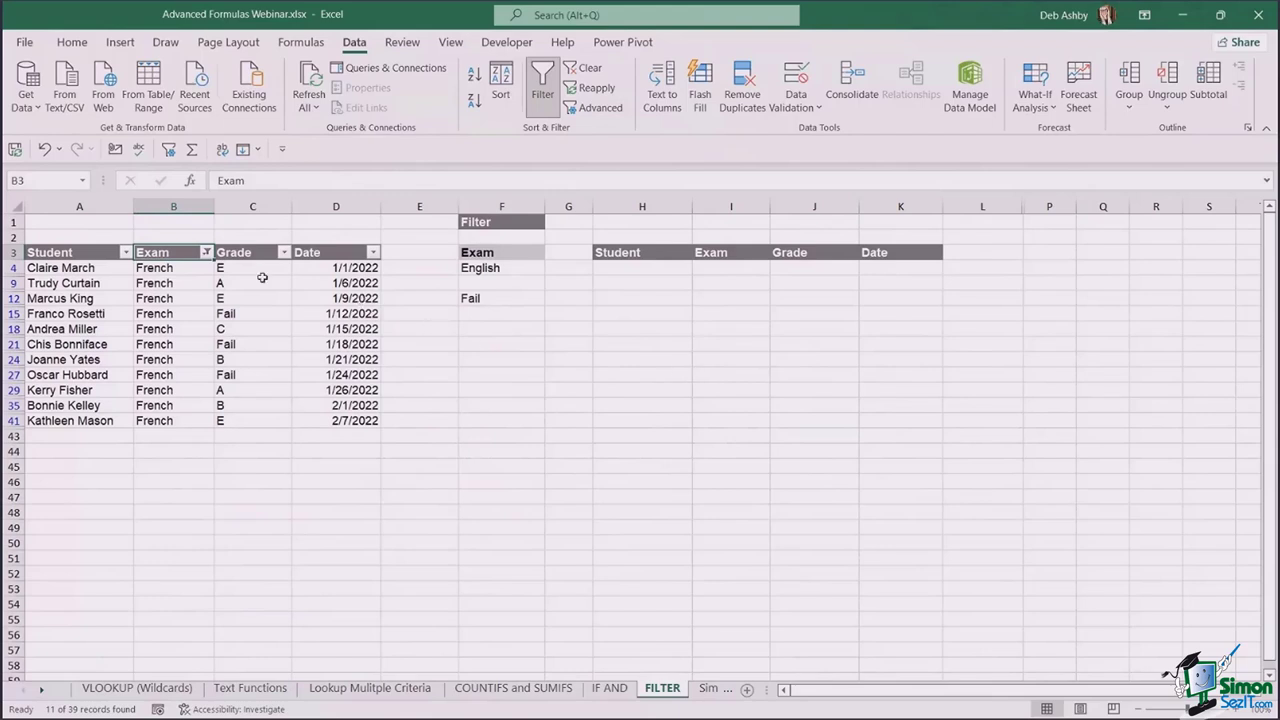
left_click(206, 257)
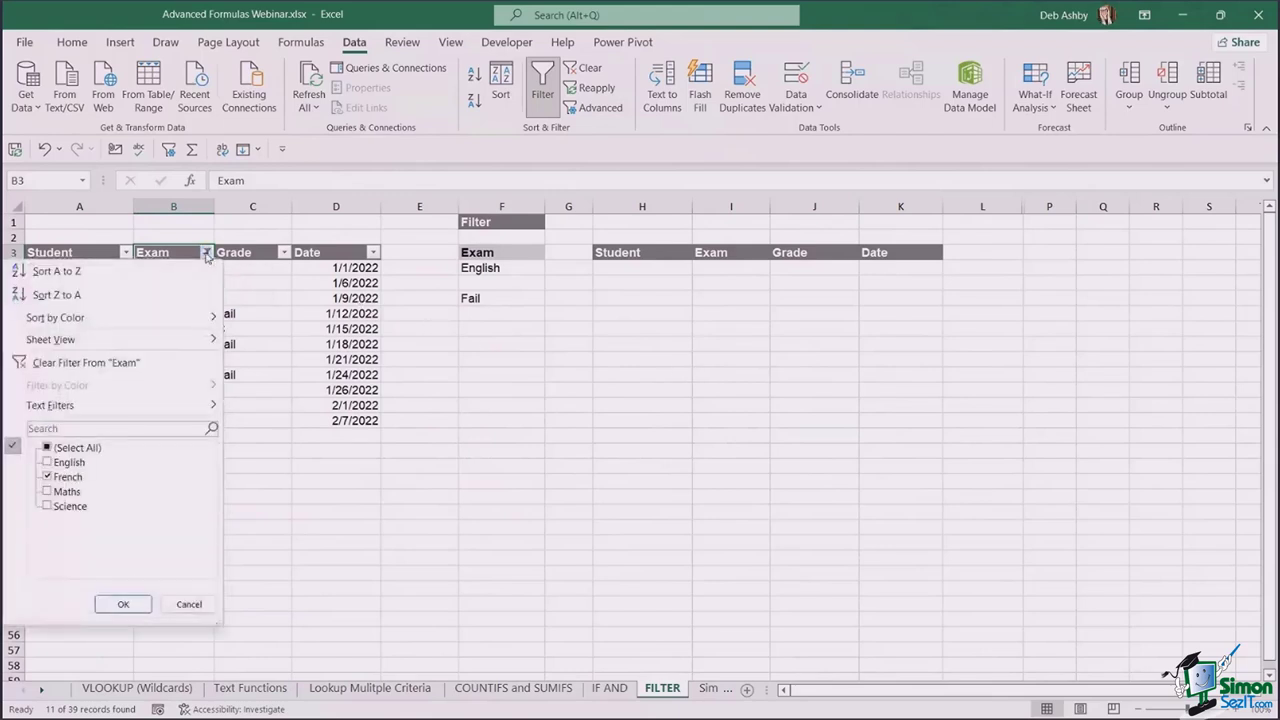
left_click(47, 448)
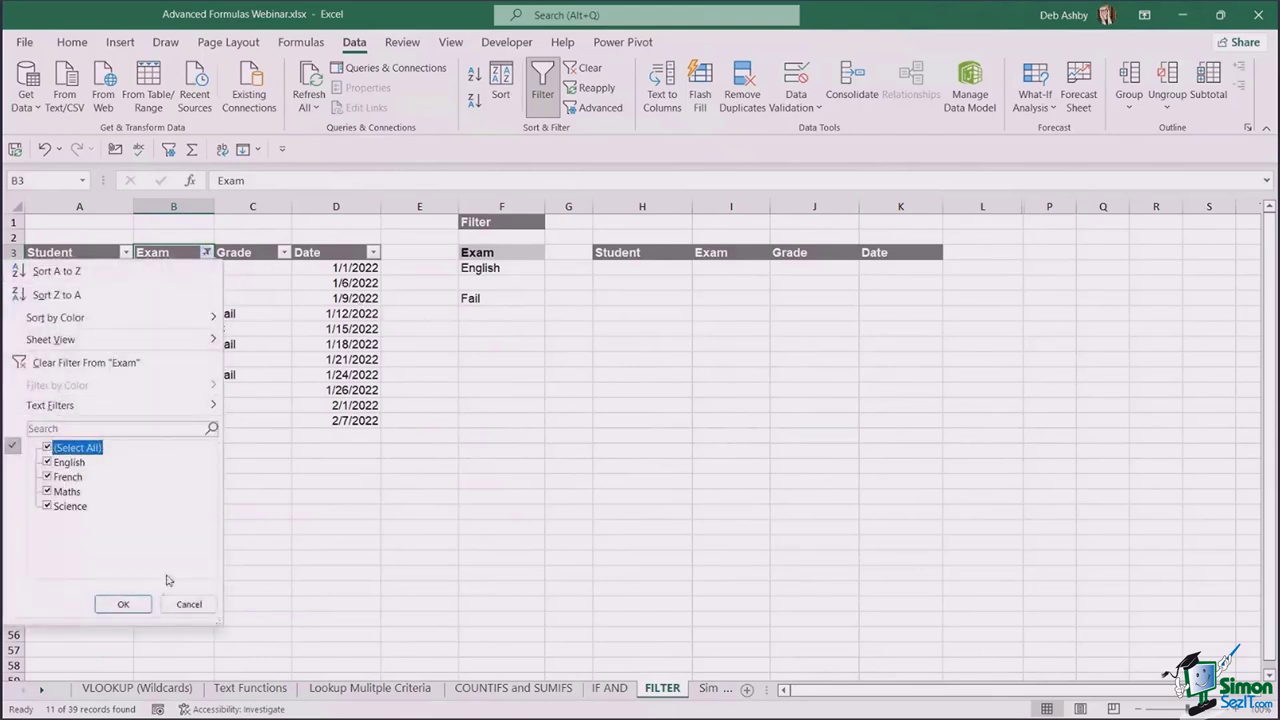
left_click(123, 604)
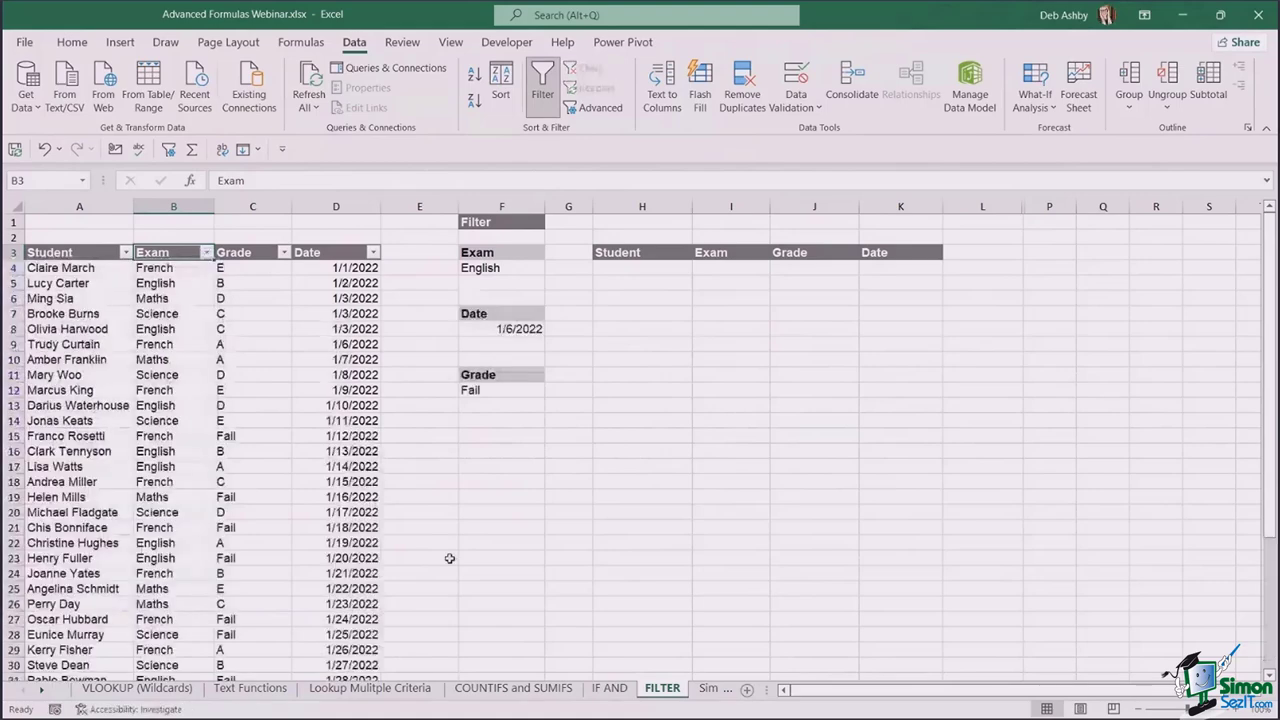
left_click(731, 497)
left_click(1049, 436)
left_click(1112, 390)
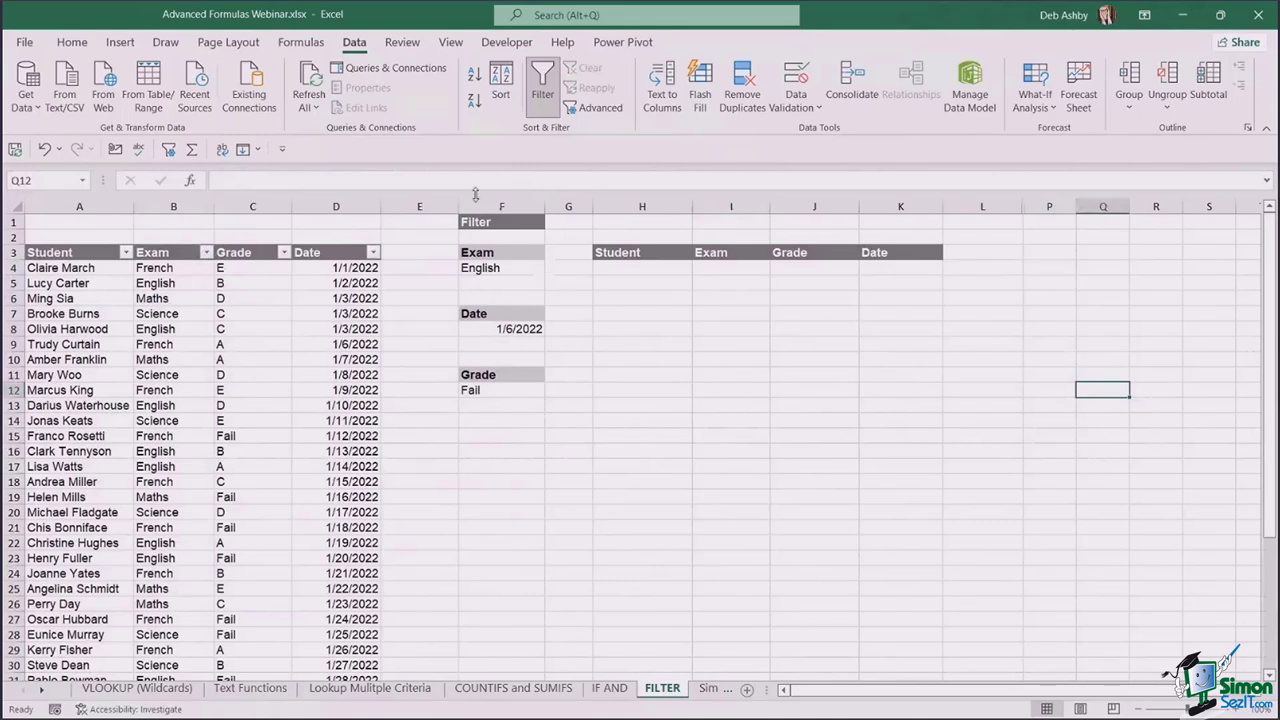
left_click(497, 207)
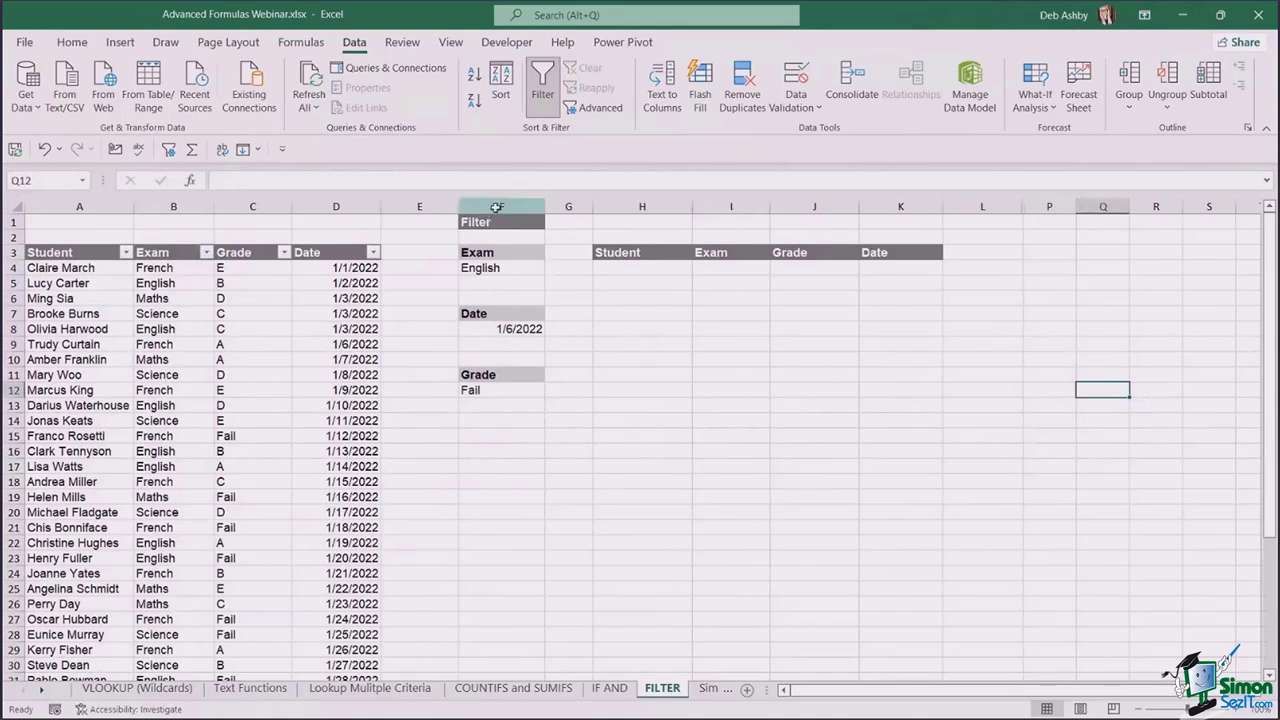
left_click(664, 379)
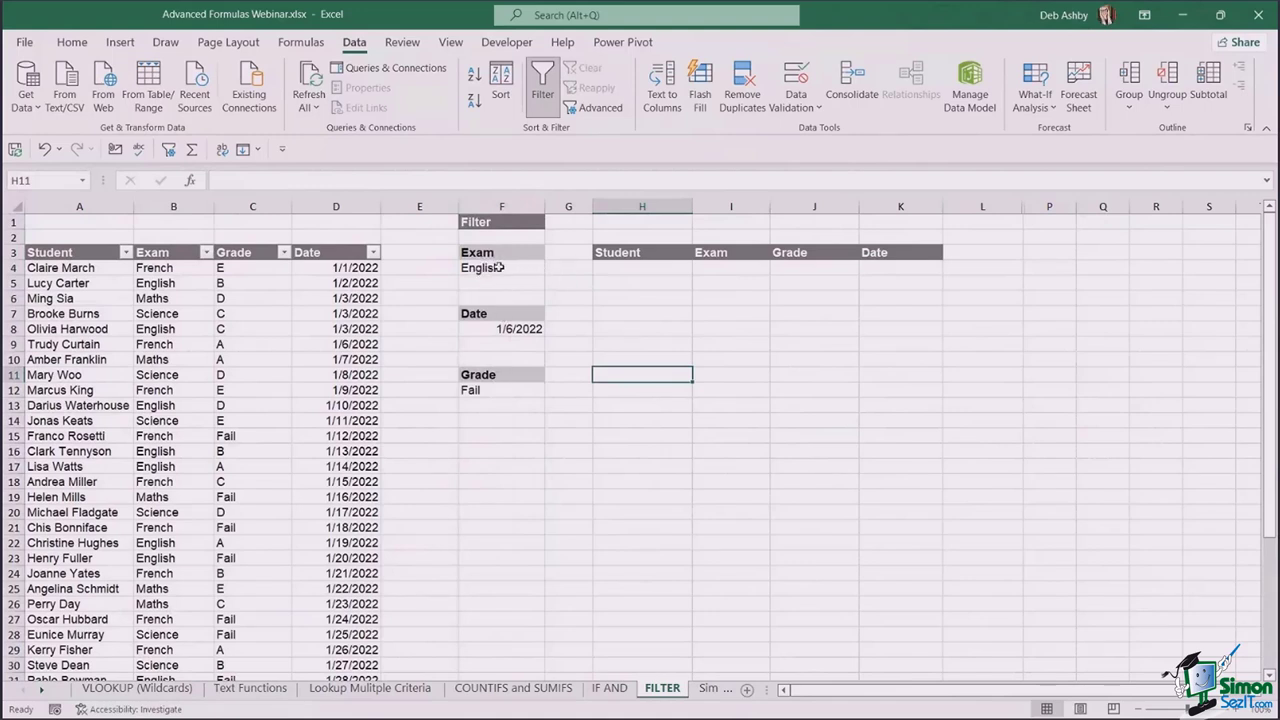
left_click(507, 267)
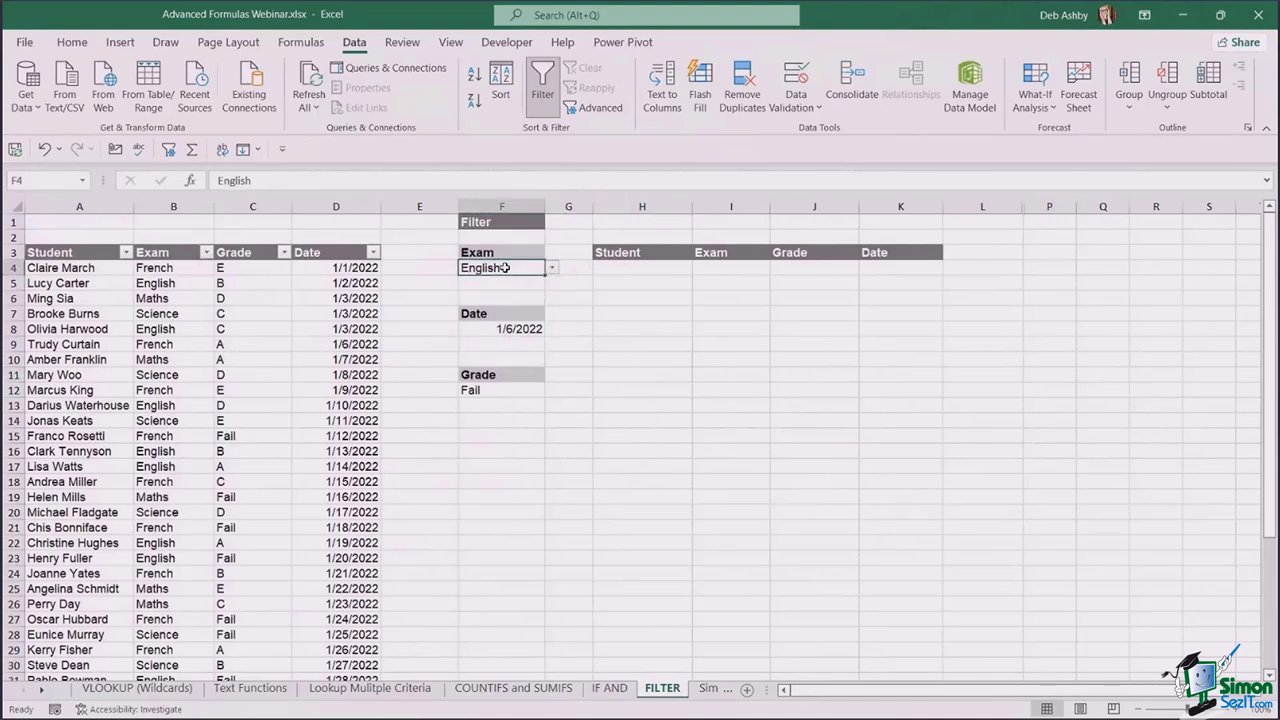
- Start a FILTER formula in H4 over the data range A4:D42
left_click(648, 269)
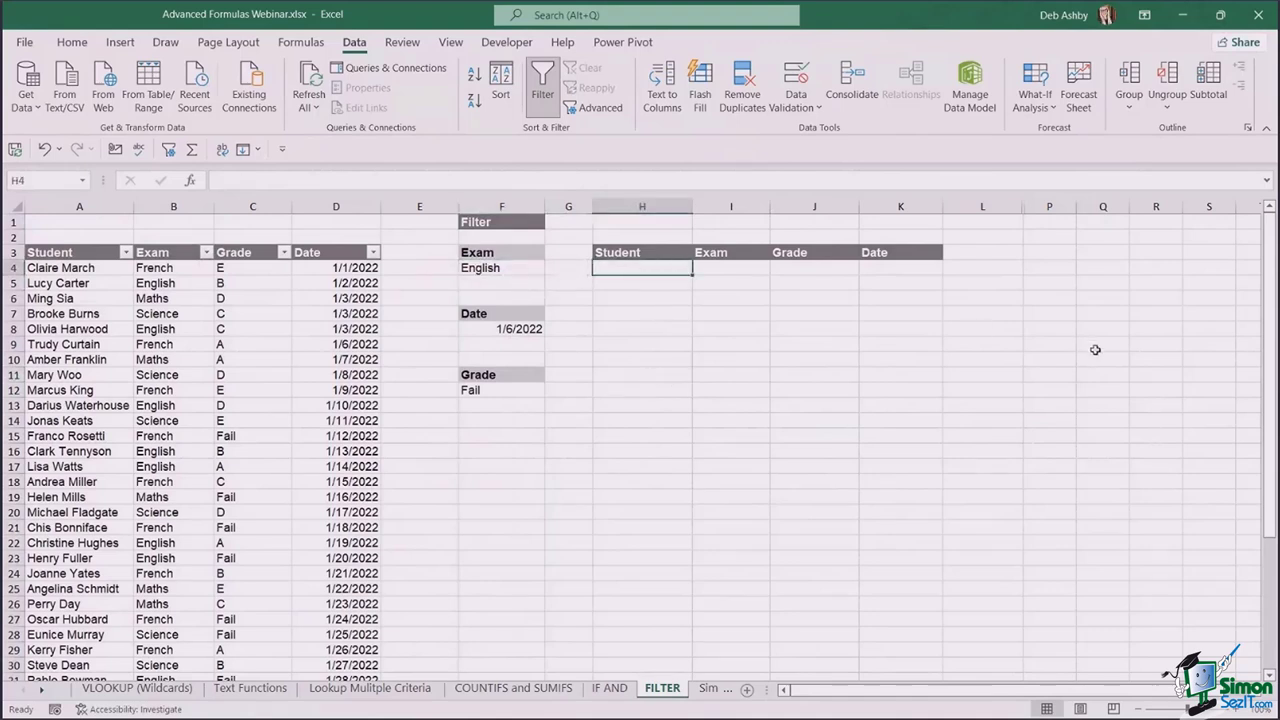
type("=FILT")
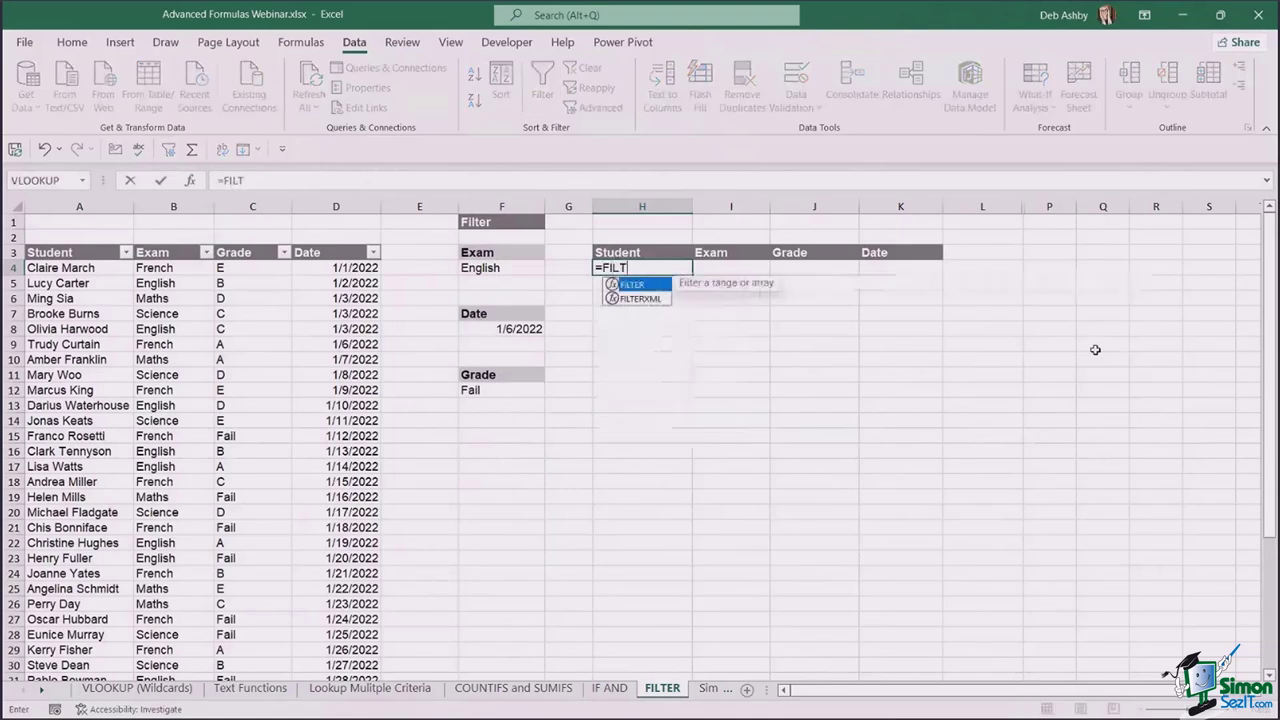
type("ER(")
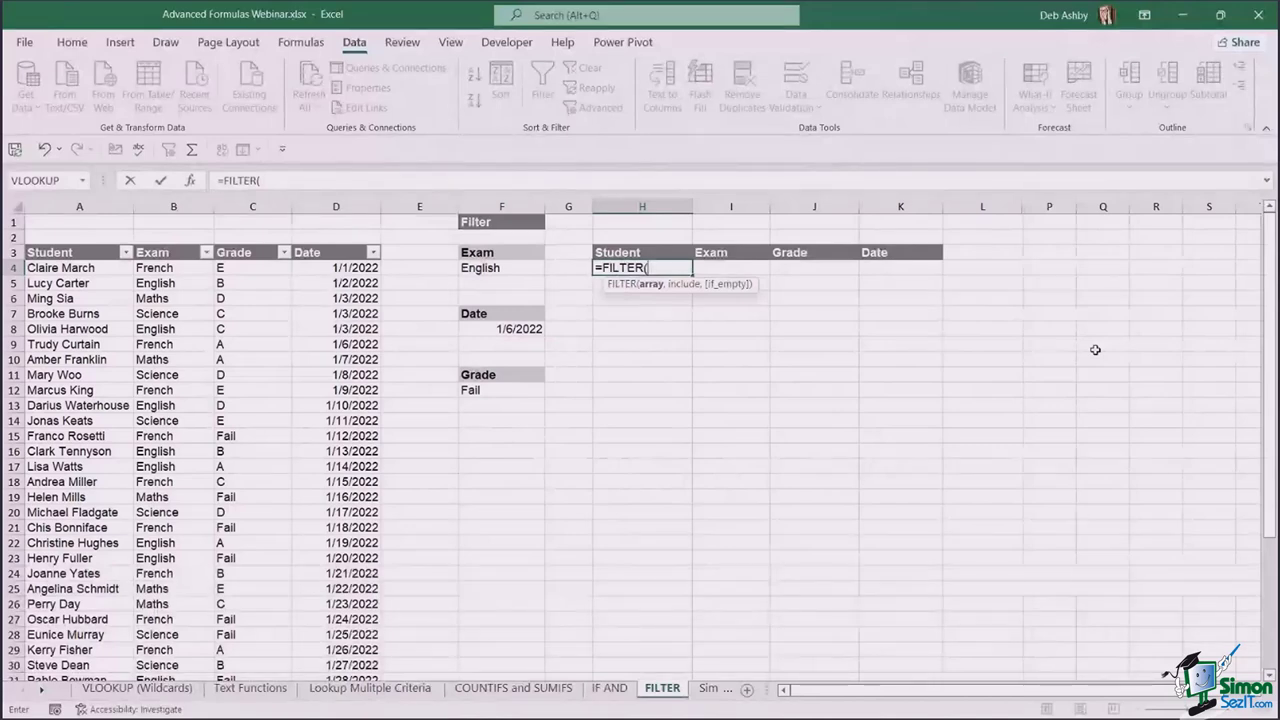
left_click(50, 268)
left_click_drag(50, 268, 350, 268)
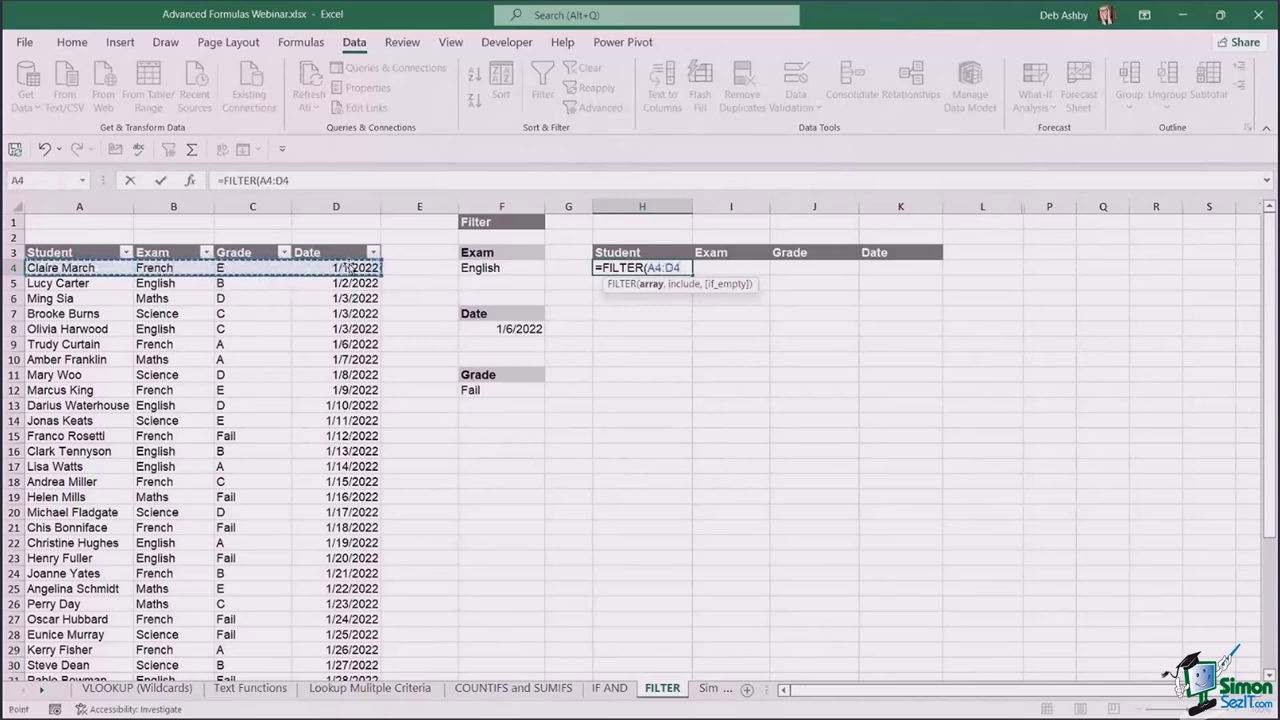
key("ctrl+shift+Down")
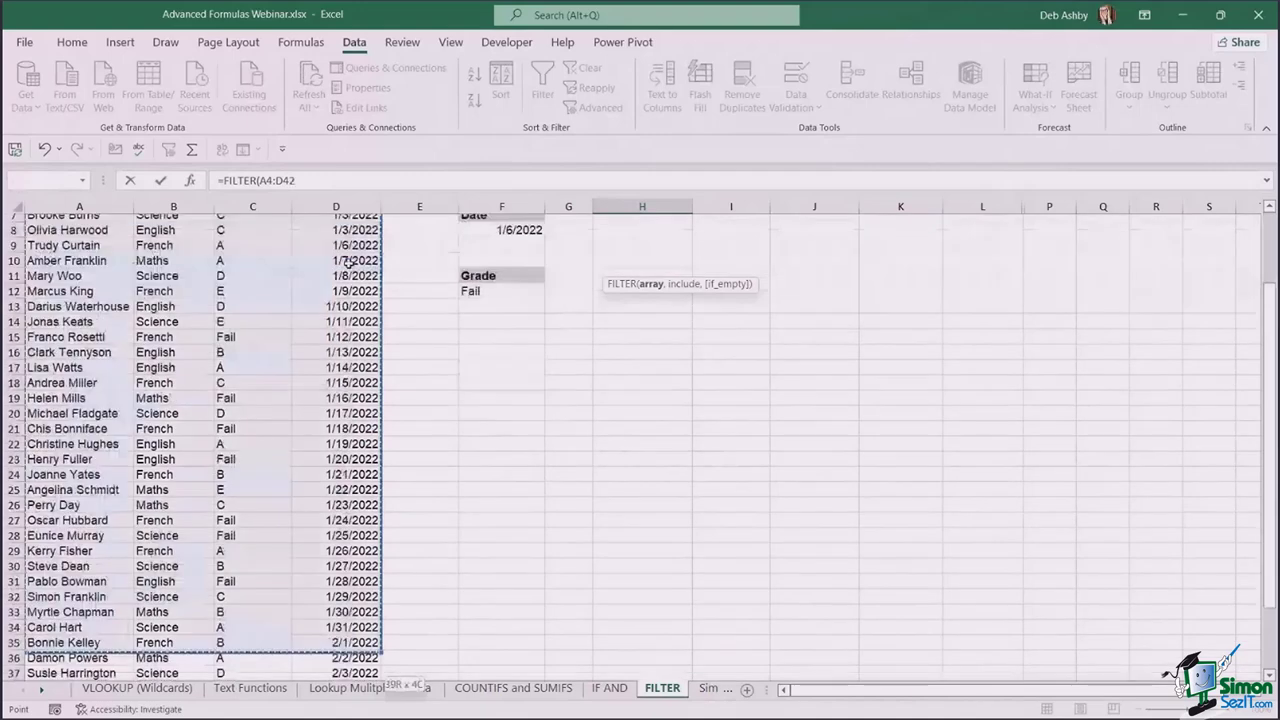
scroll(900, 540, "up", 4)
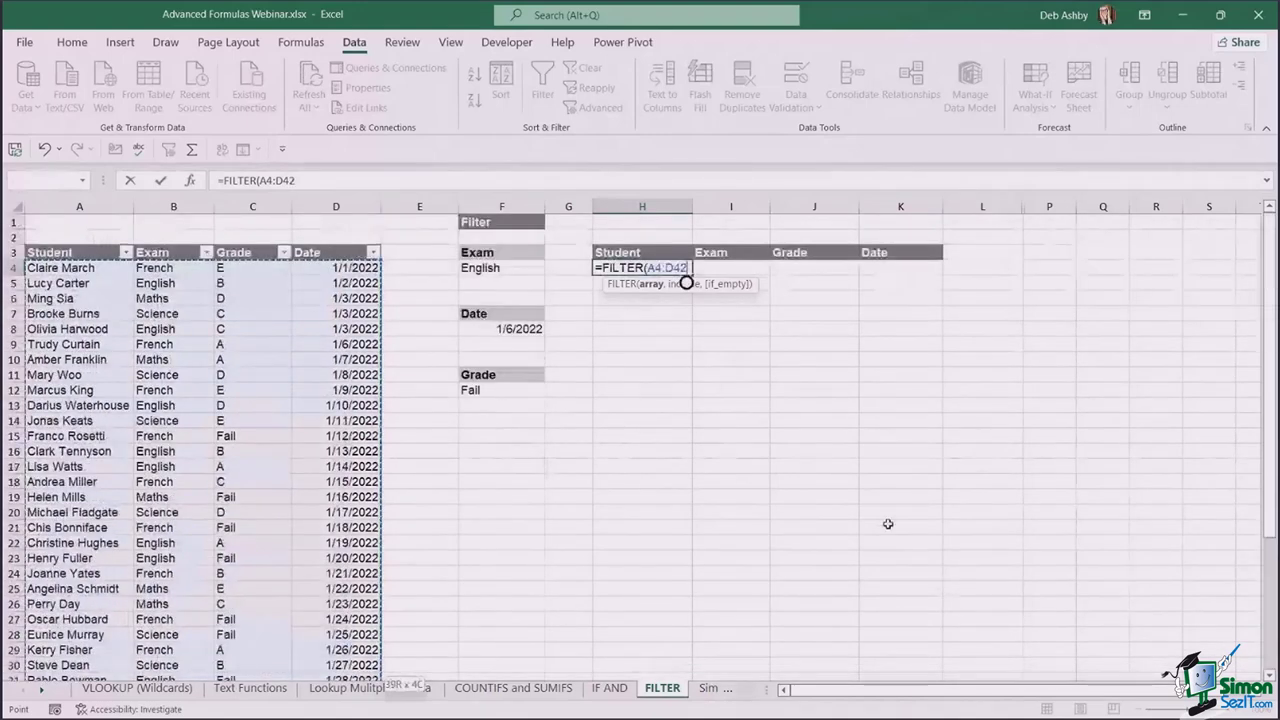
type(",")
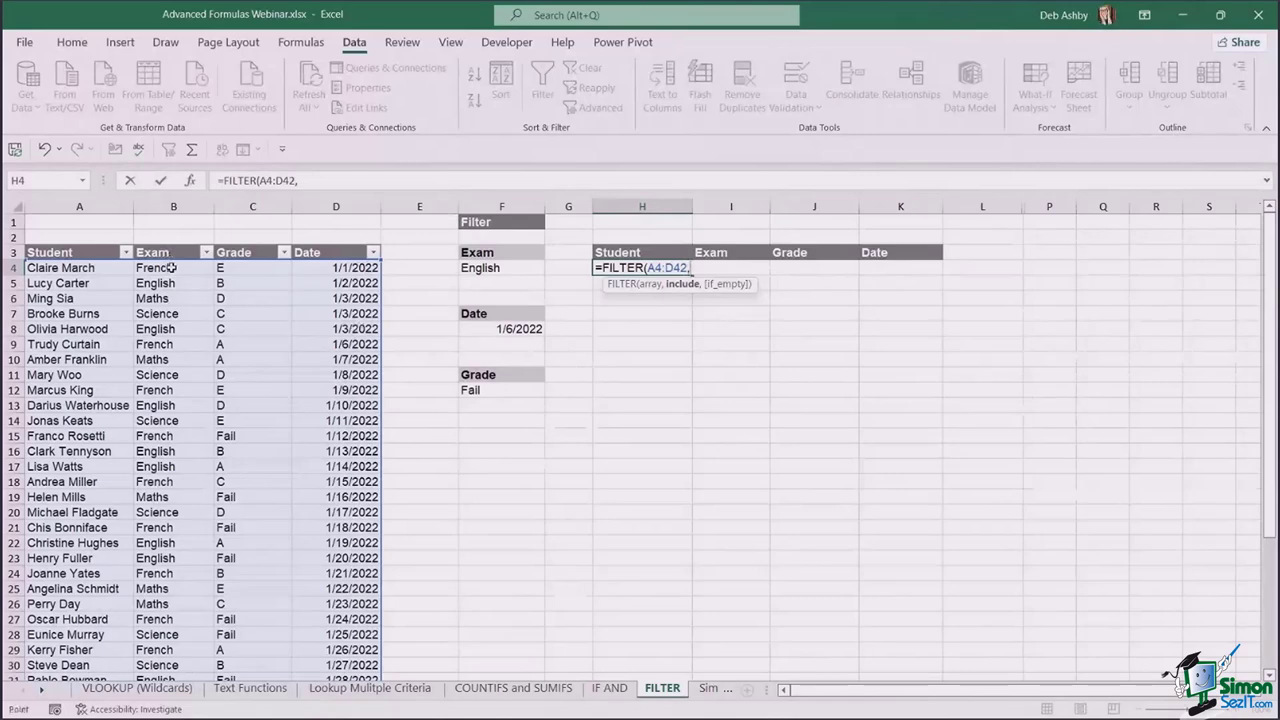
- Add the include test B4:B42=F4, spilling all ten English exam records
left_click(172, 267)
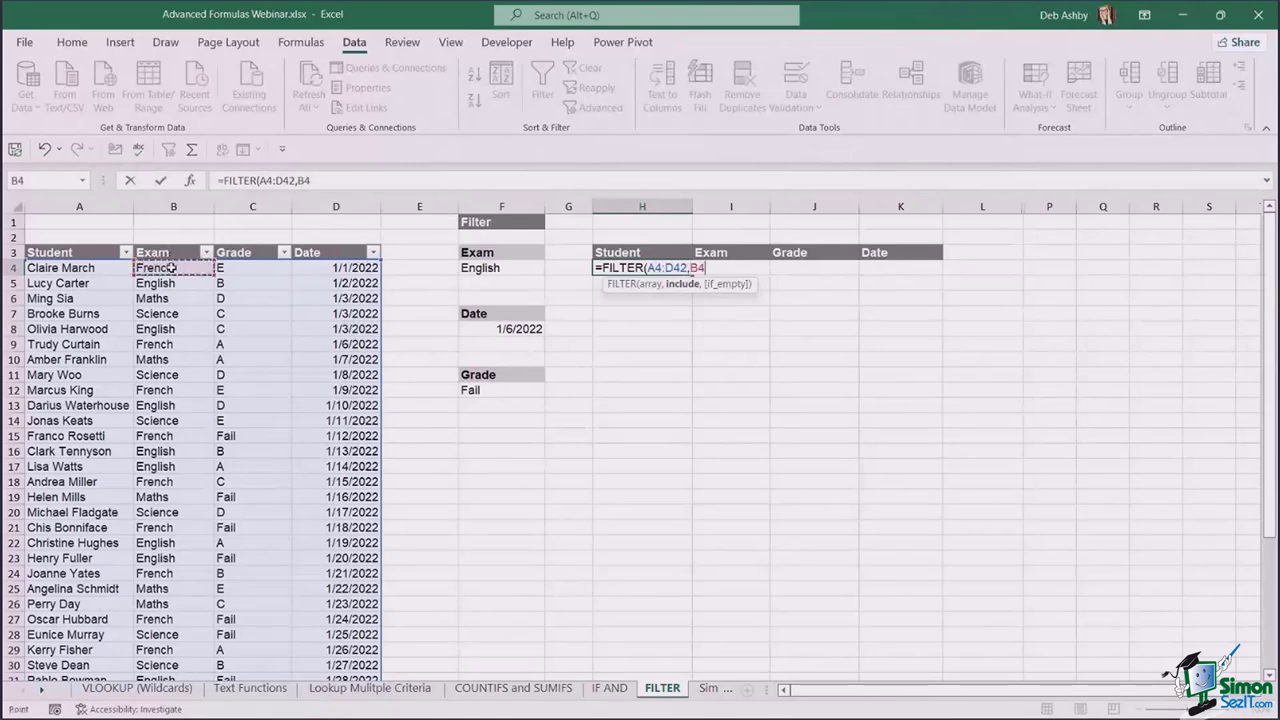
key("ctrl+shift+Down")
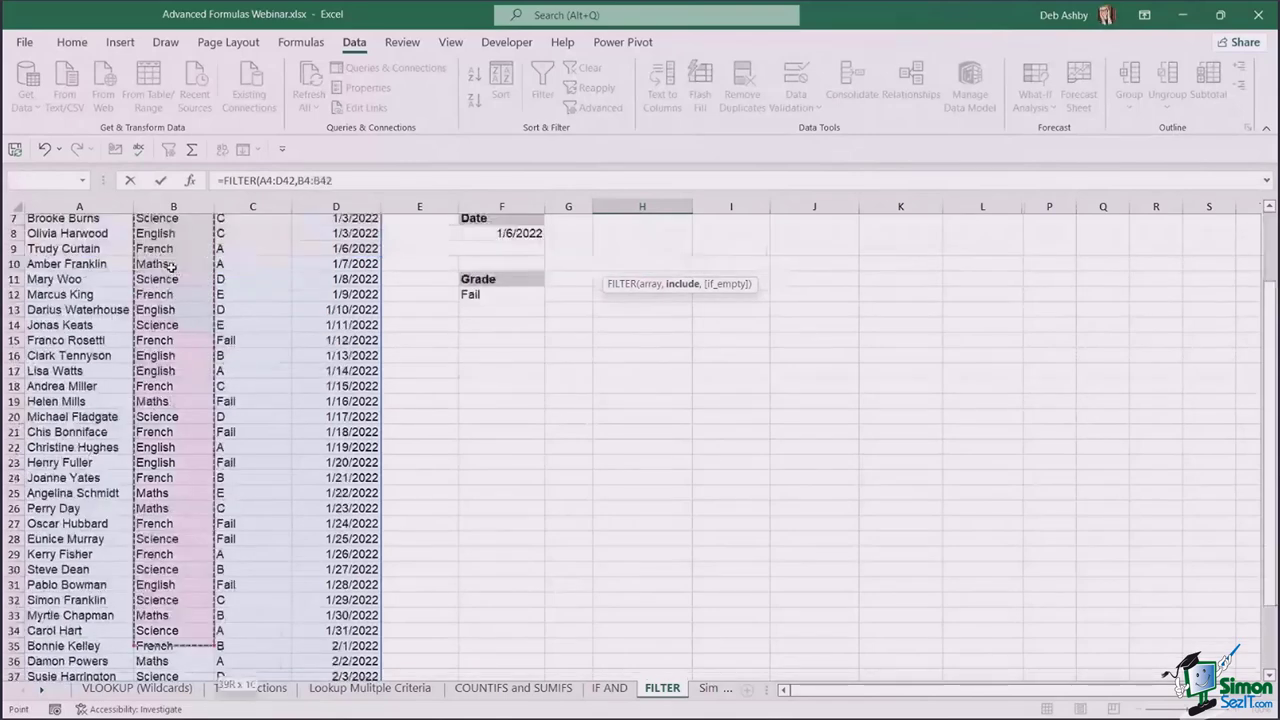
type("=")
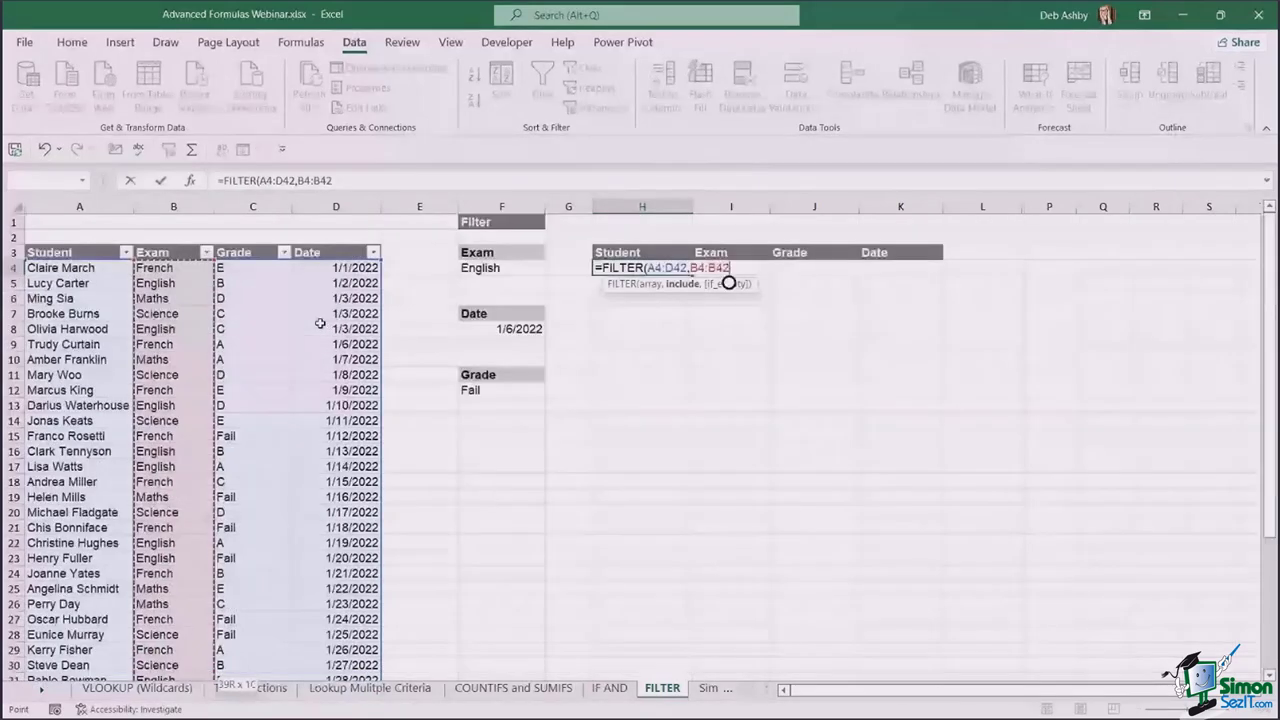
left_click(495, 268)
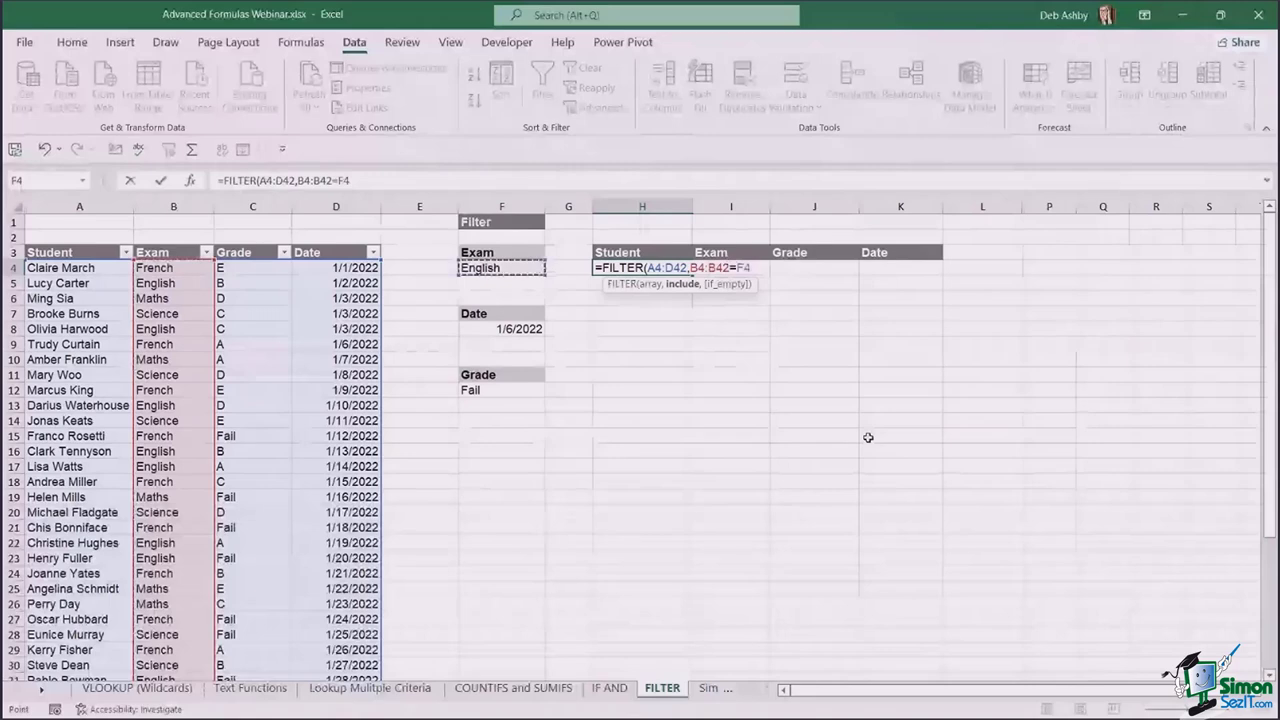
type(")")
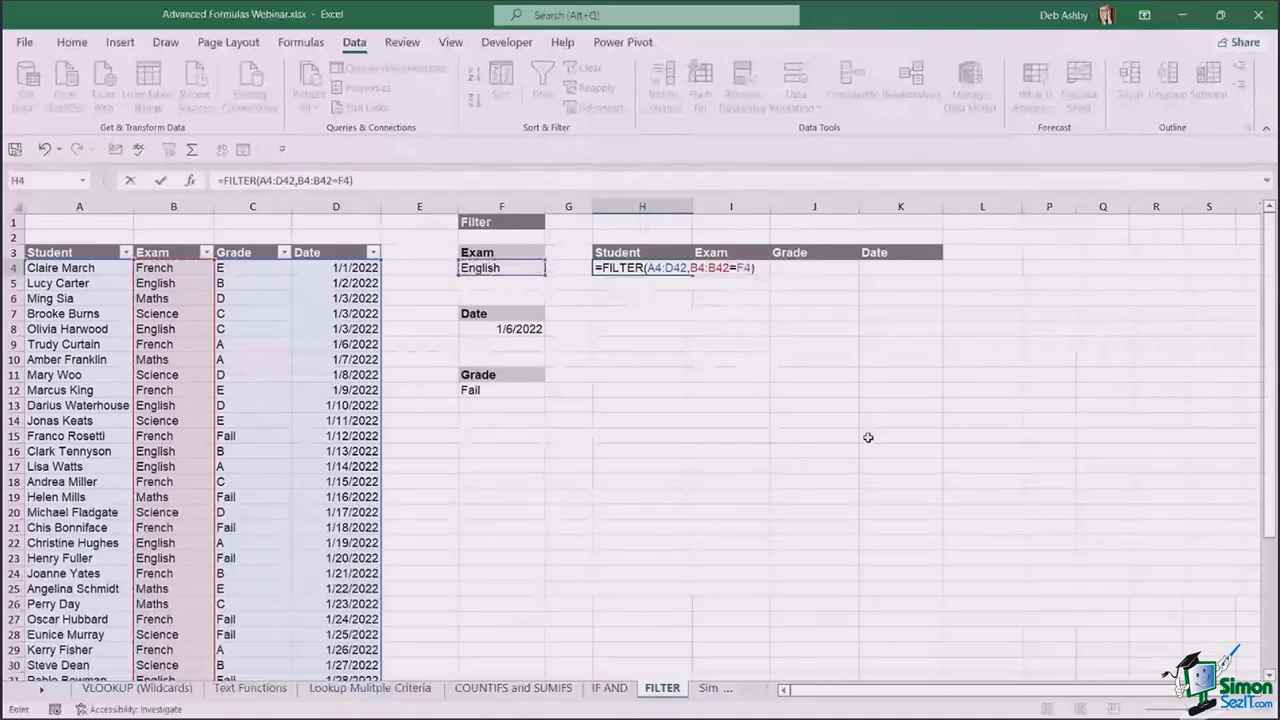
key("Return")
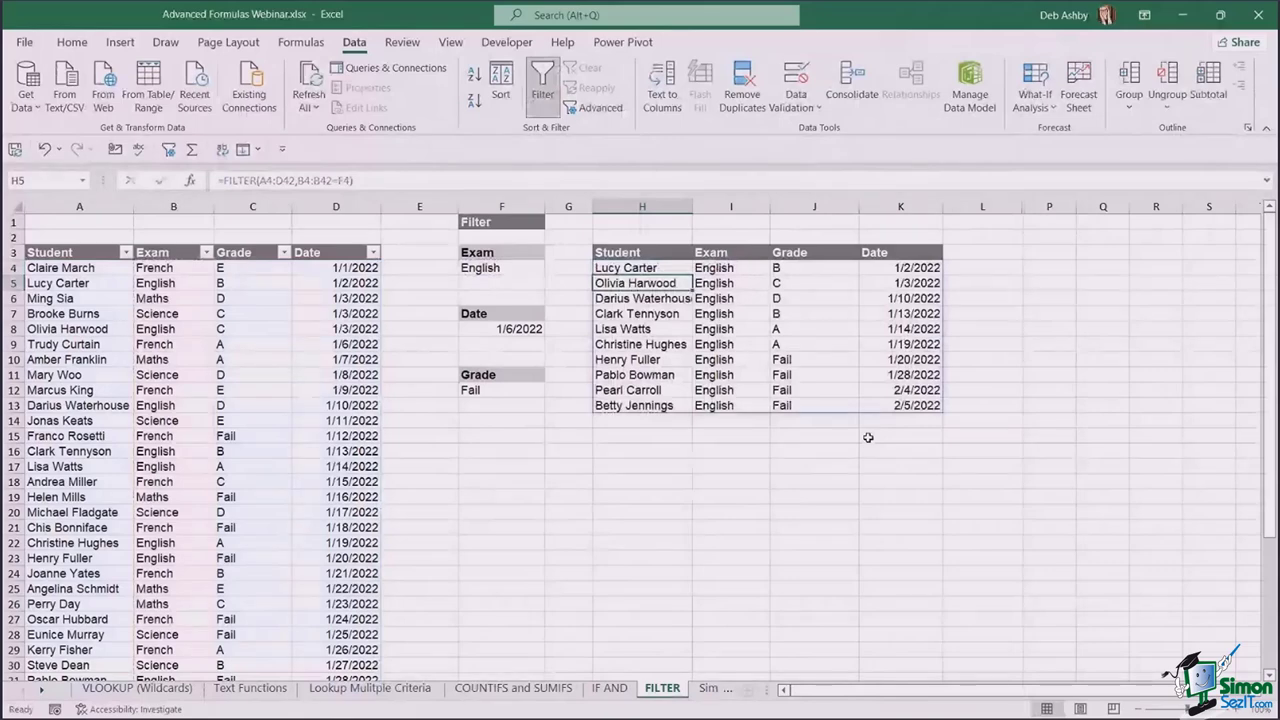
left_click(640, 268)
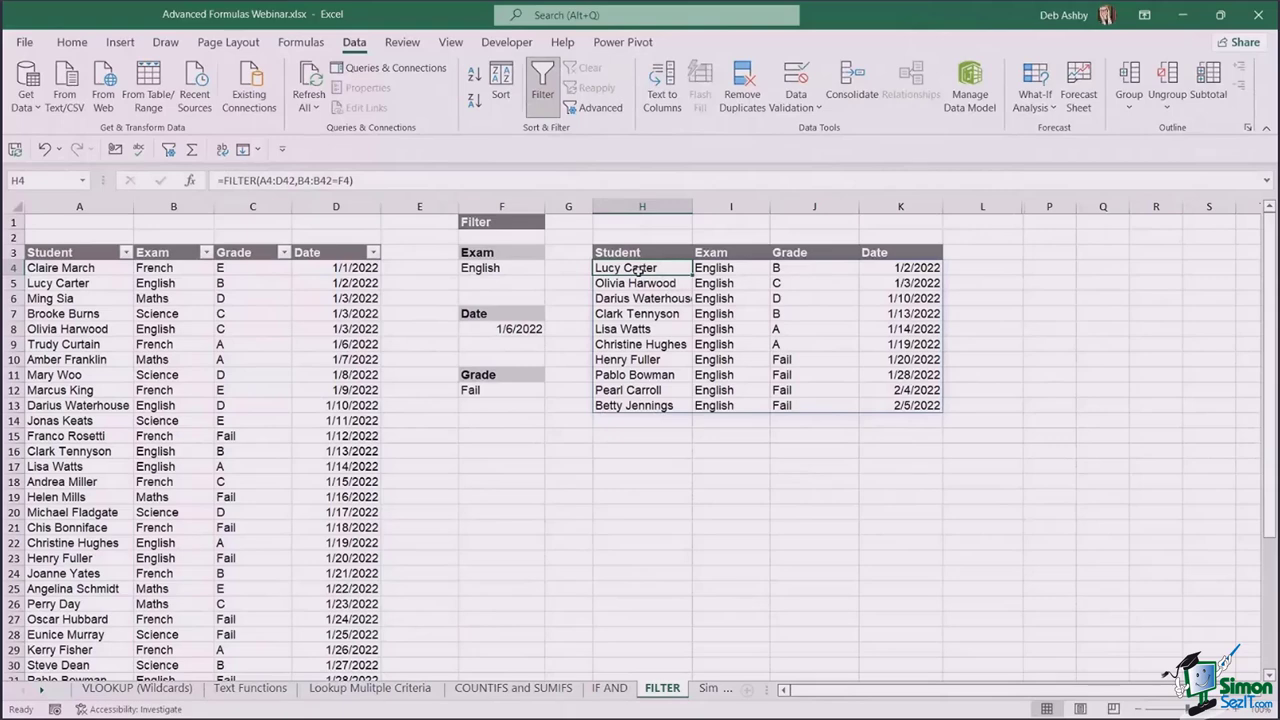
- Change the F4 exam criterion to Maths and delete the FILTER formula from H4
left_click(510, 269)
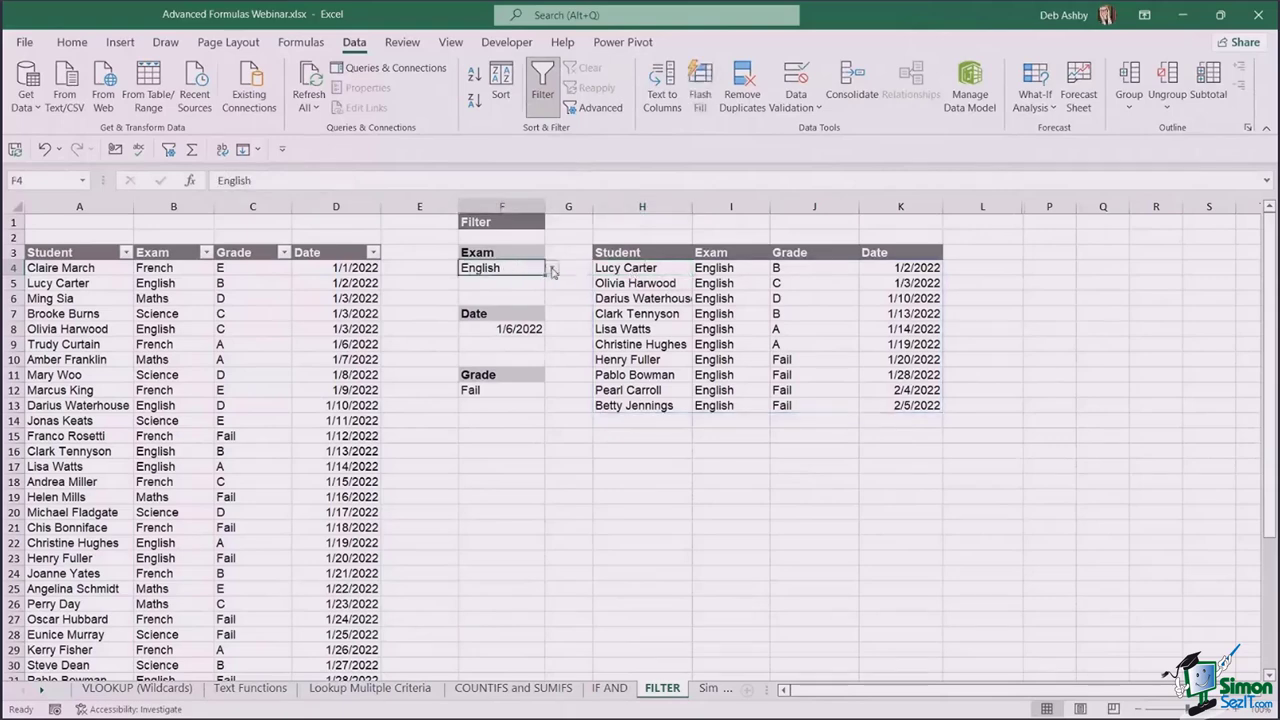
left_click(551, 268)
left_click(512, 303)
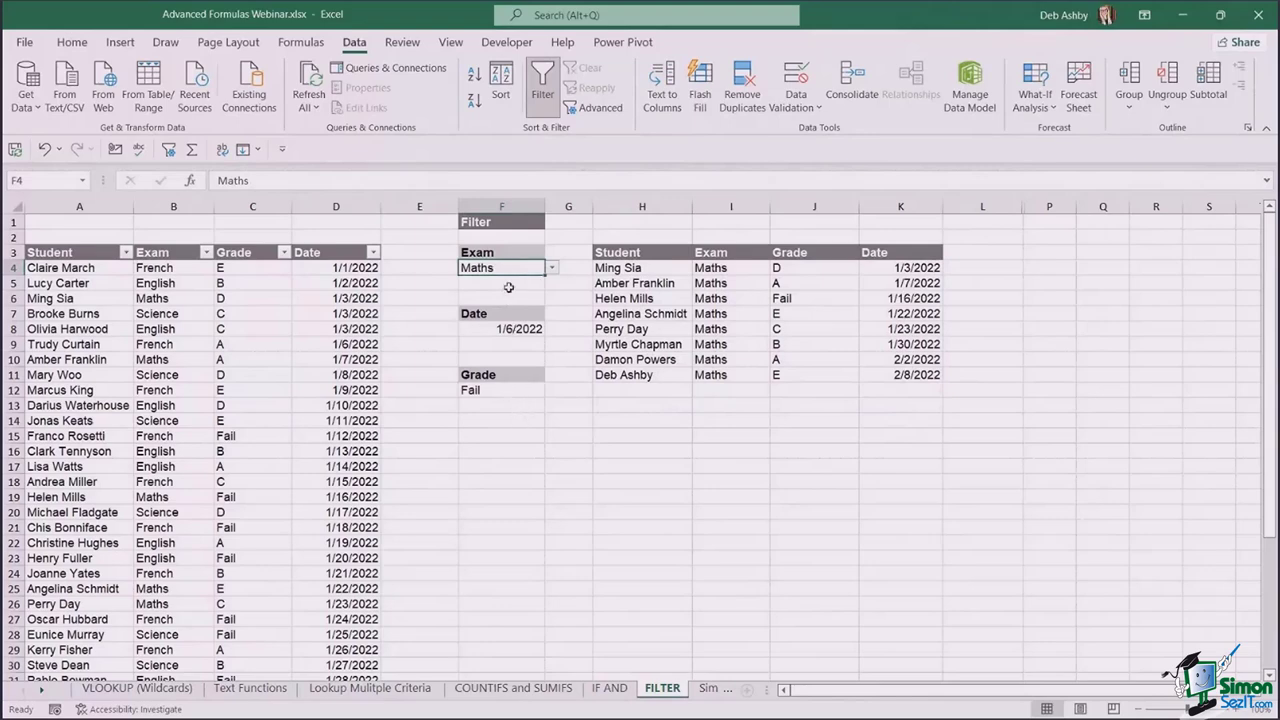
left_click(619, 268)
key("Delete")
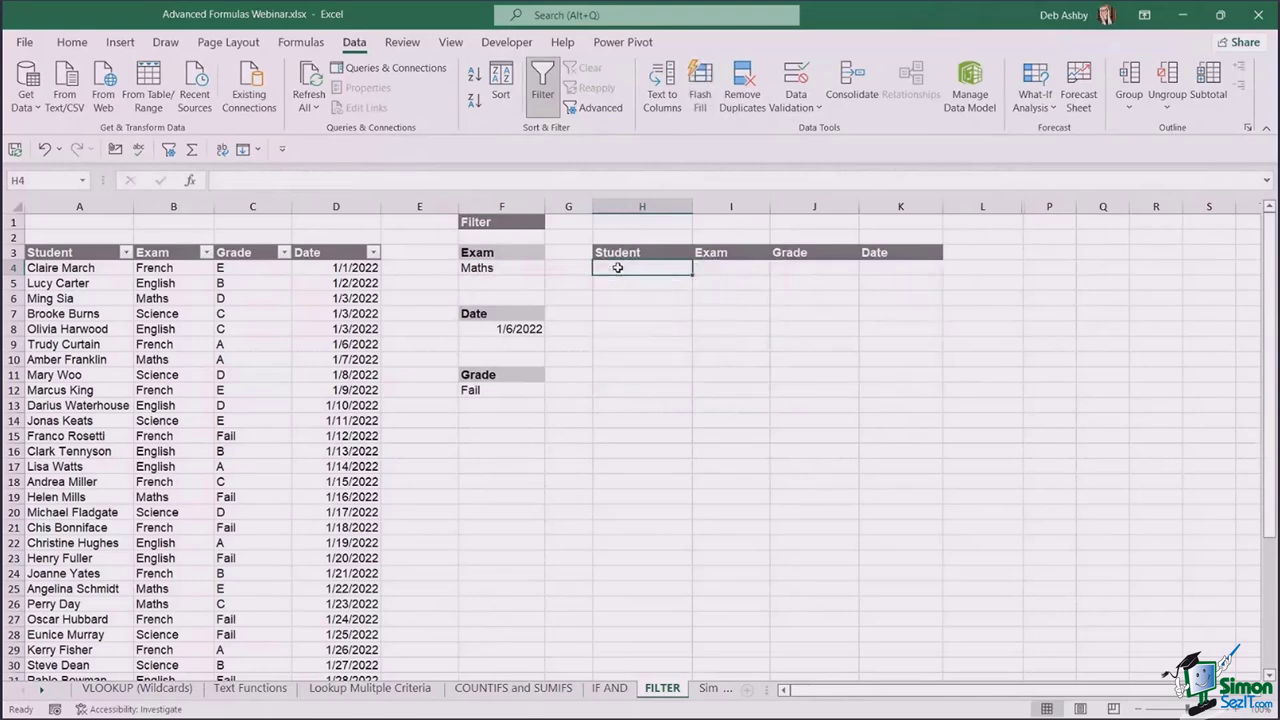
- Type =FILTER(A4:D42,(B4:B42=F4)*( in H4, ready for a second condition
type("=FILTER(")
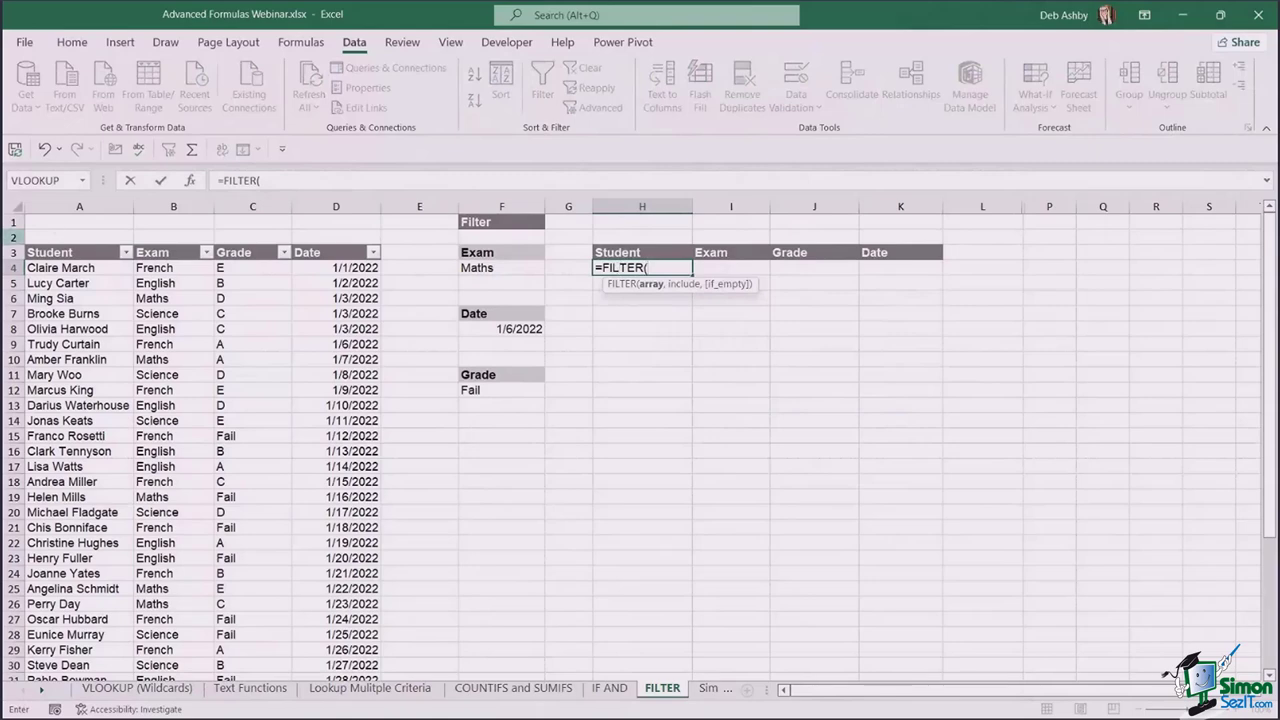
left_click_drag(52, 270, 372, 678)
scroll(686, 283, "up", 3)
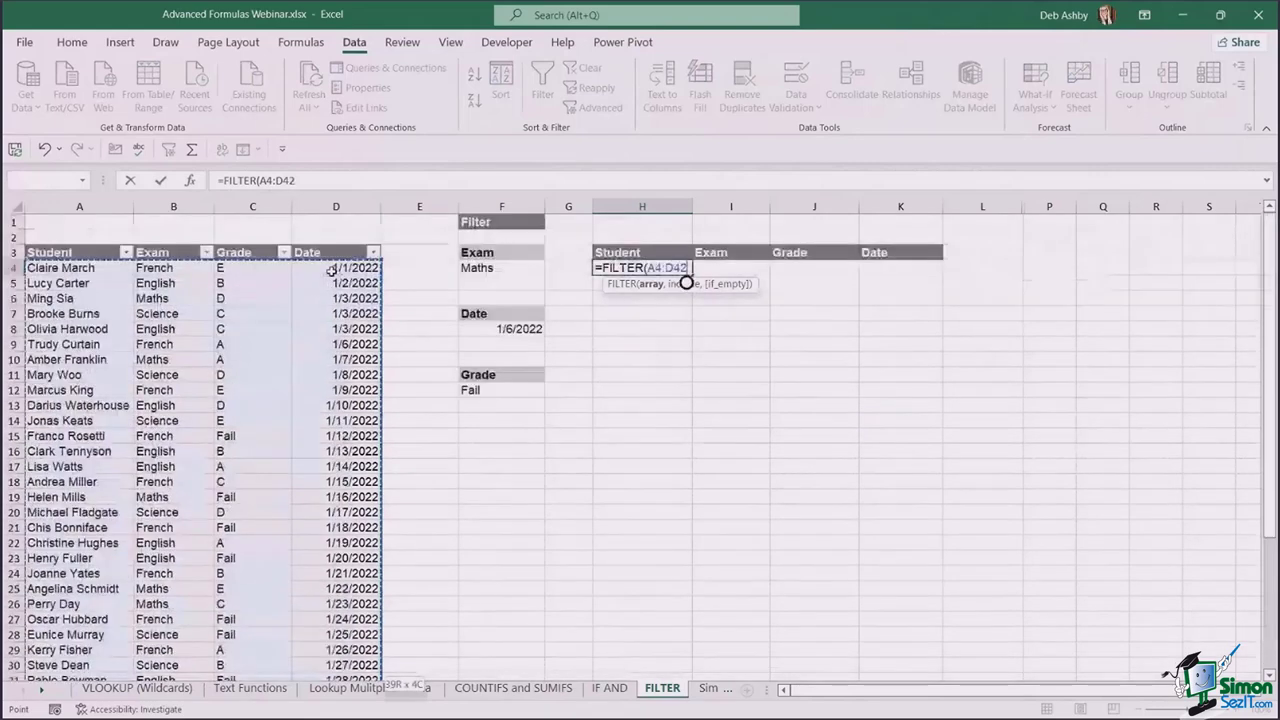
type(",")
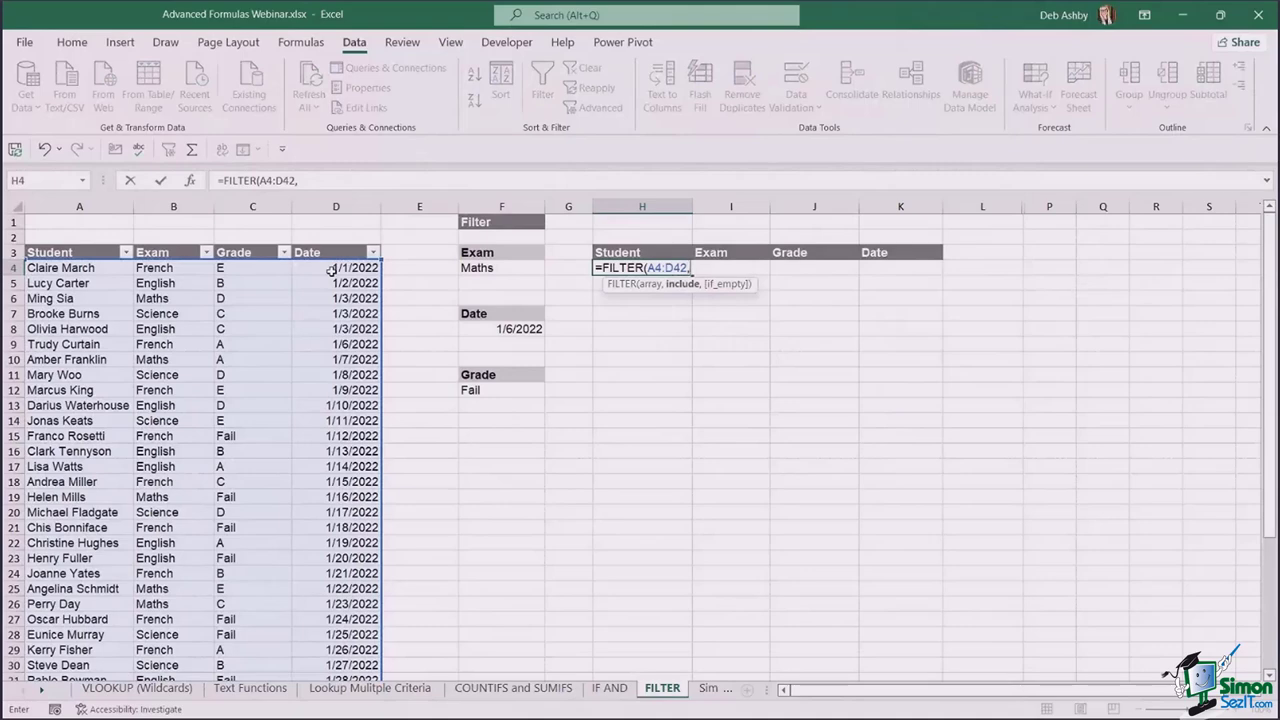
type("(")
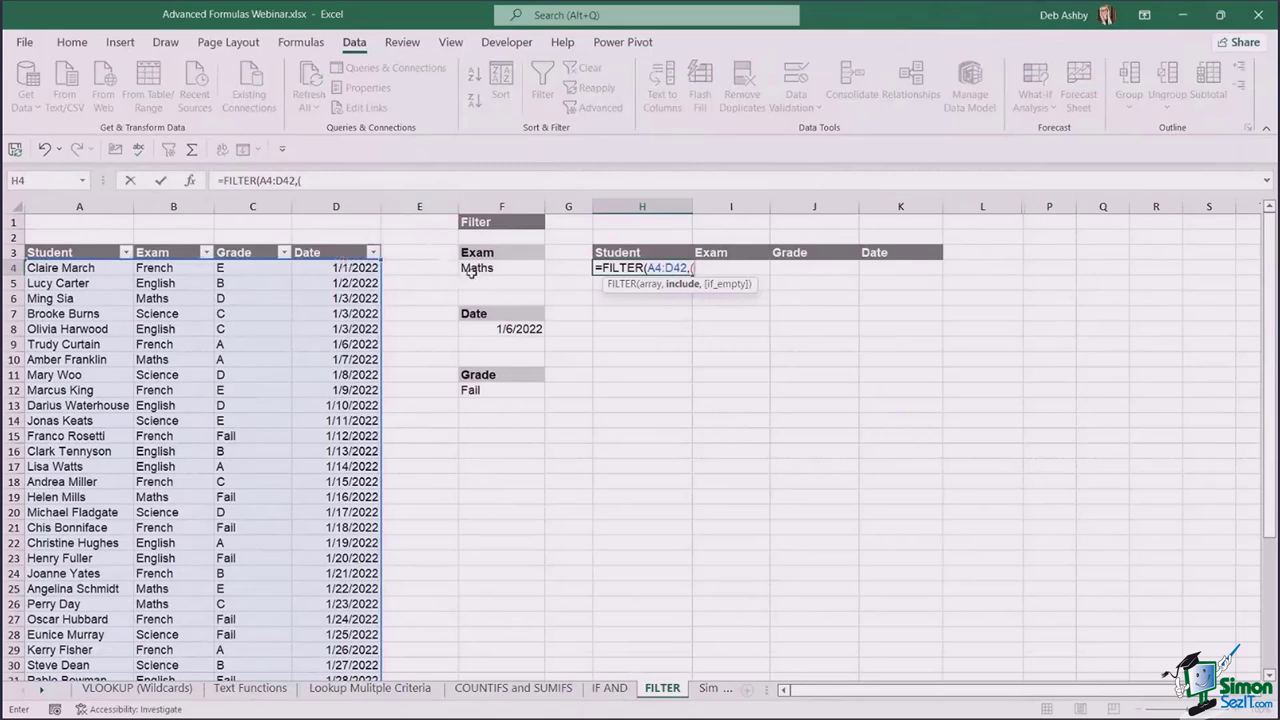
left_click(167, 267)
key("ctrl+shift+Down")
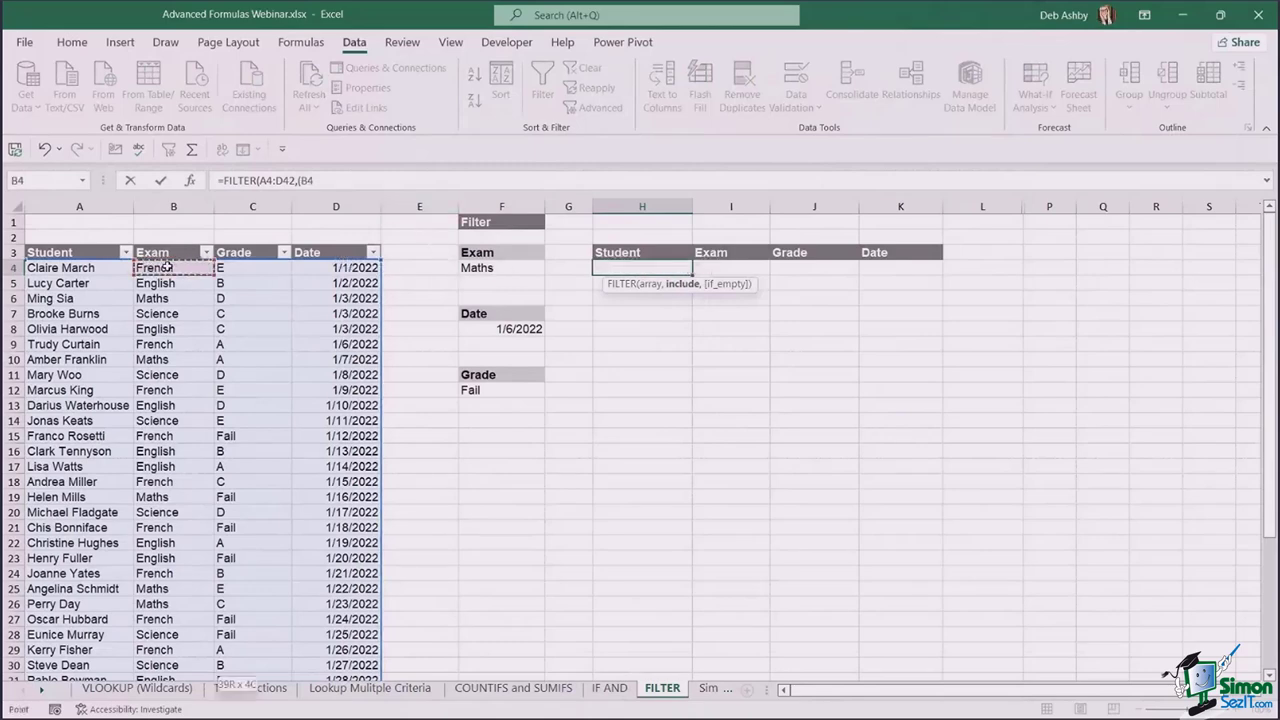
type("=")
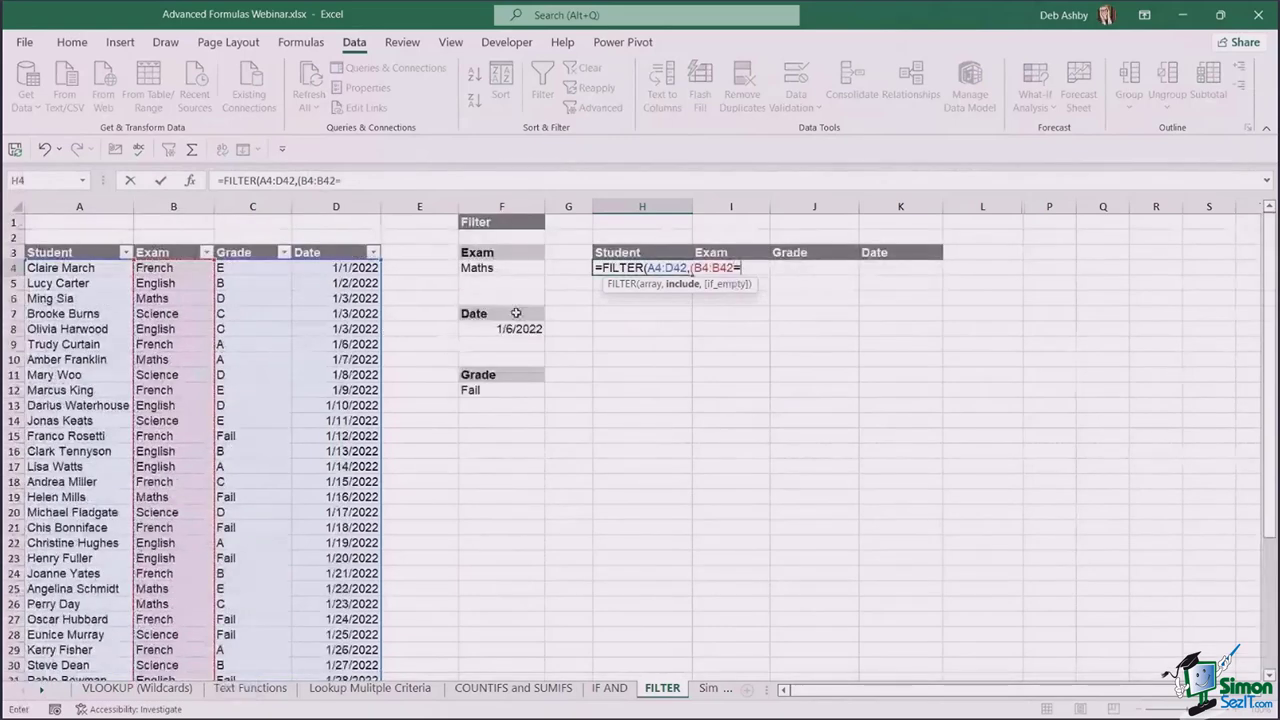
left_click(513, 268)
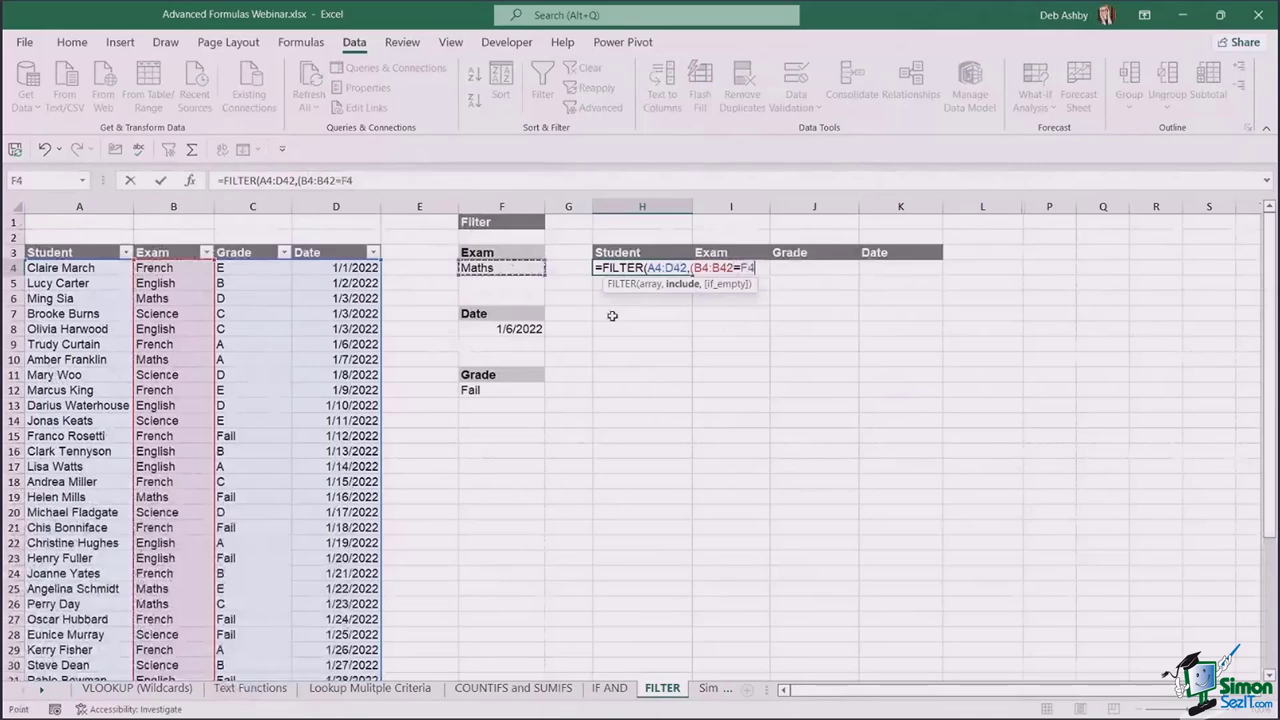
type(")")
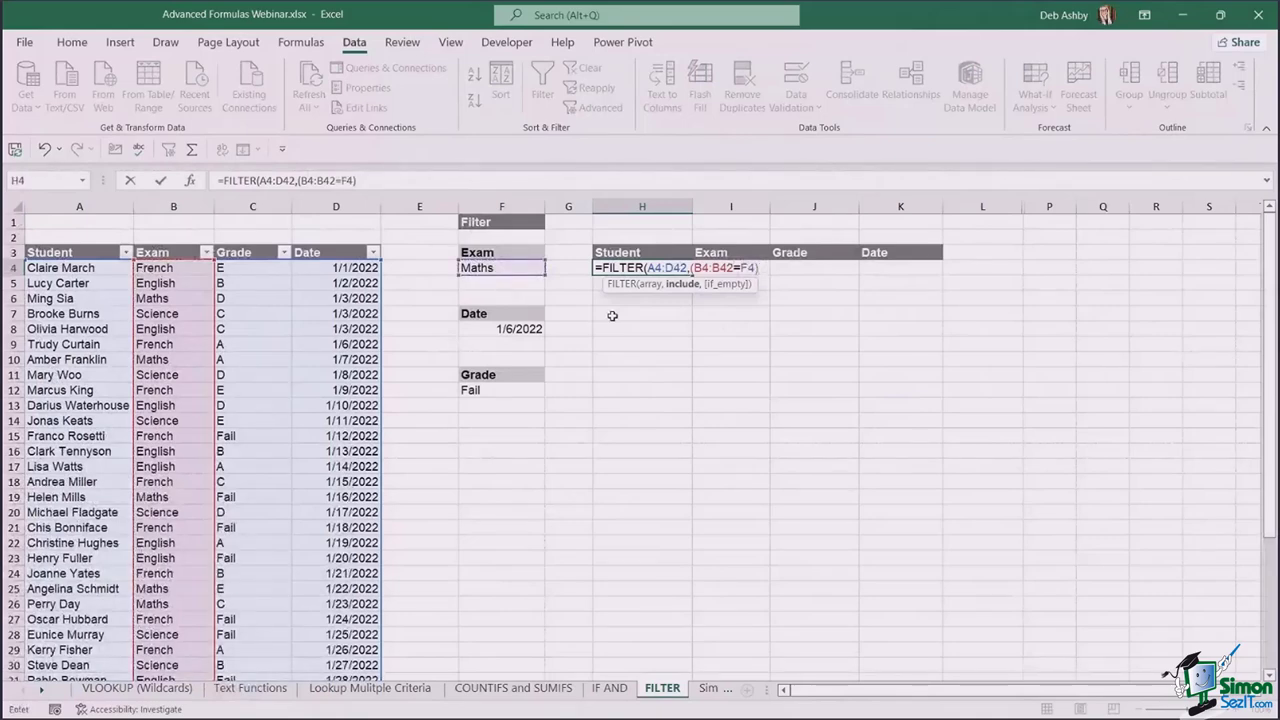
type("*")
- Add the grade condition C4:C42=F12 to H4's FILTER, returning "No Records" when nothing matches
left_click(243, 267)
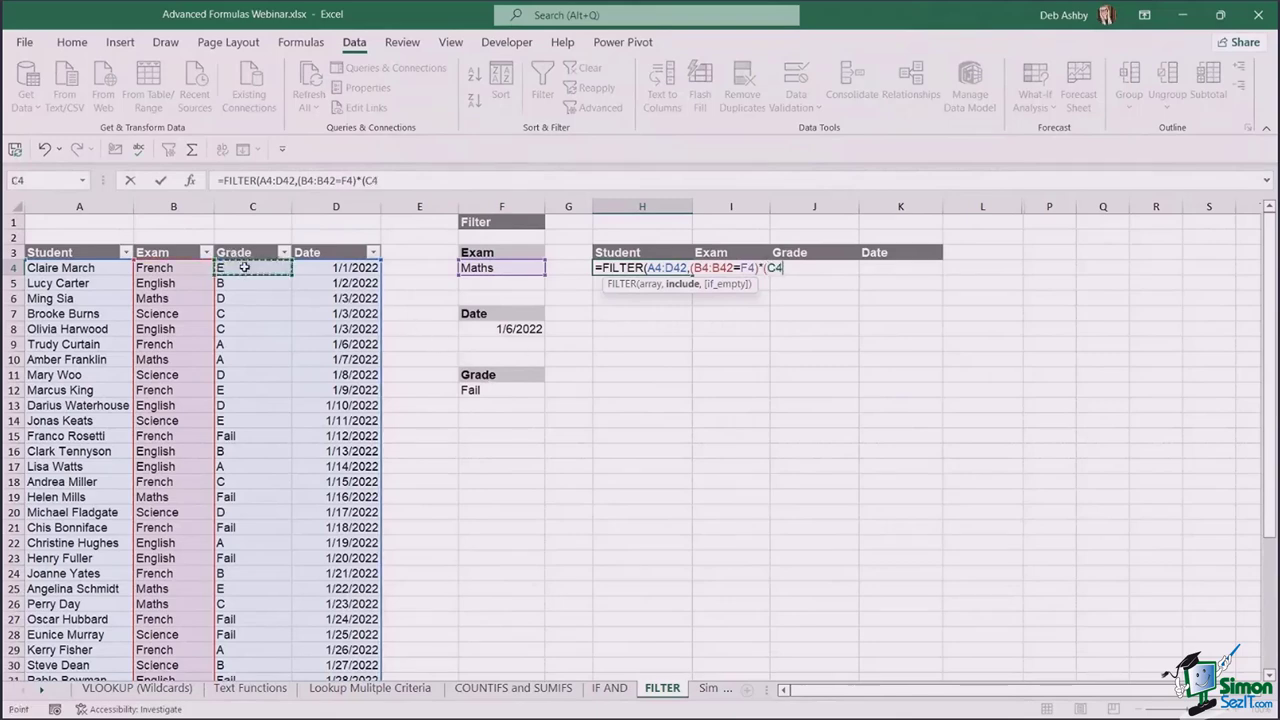
key("ctrl+shift+Down")
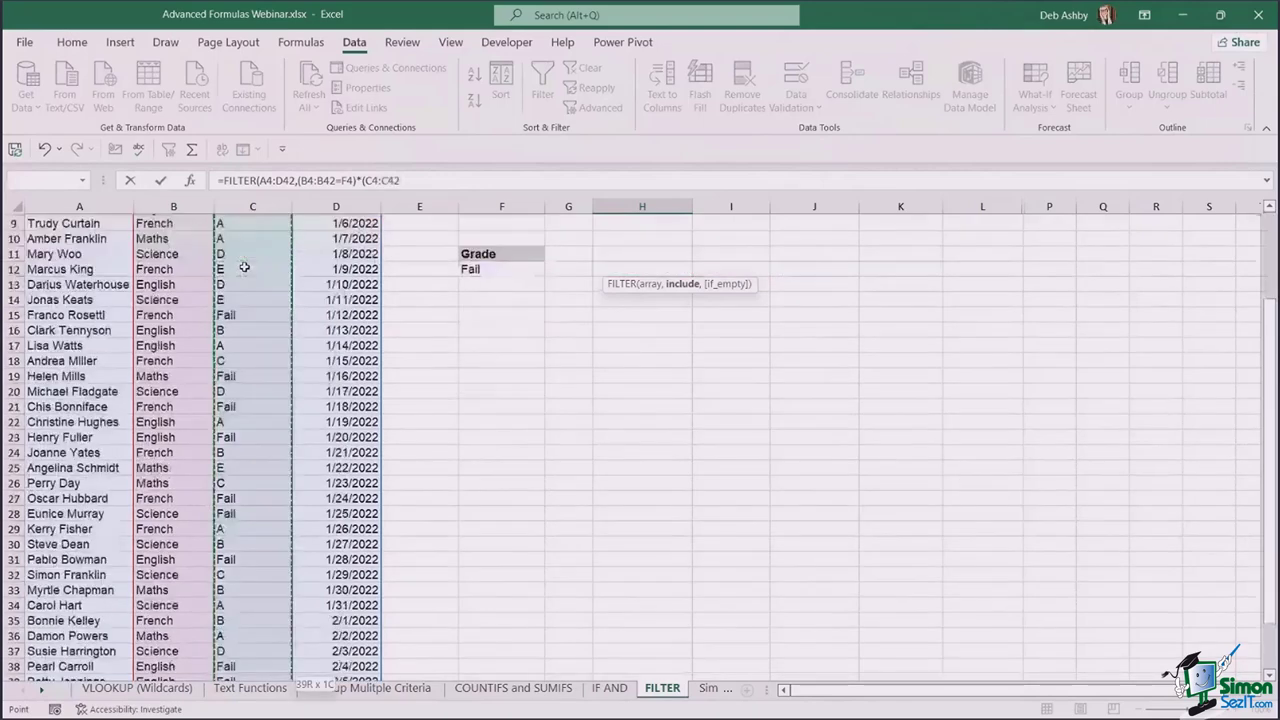
scroll(428, 389, "up", 4)
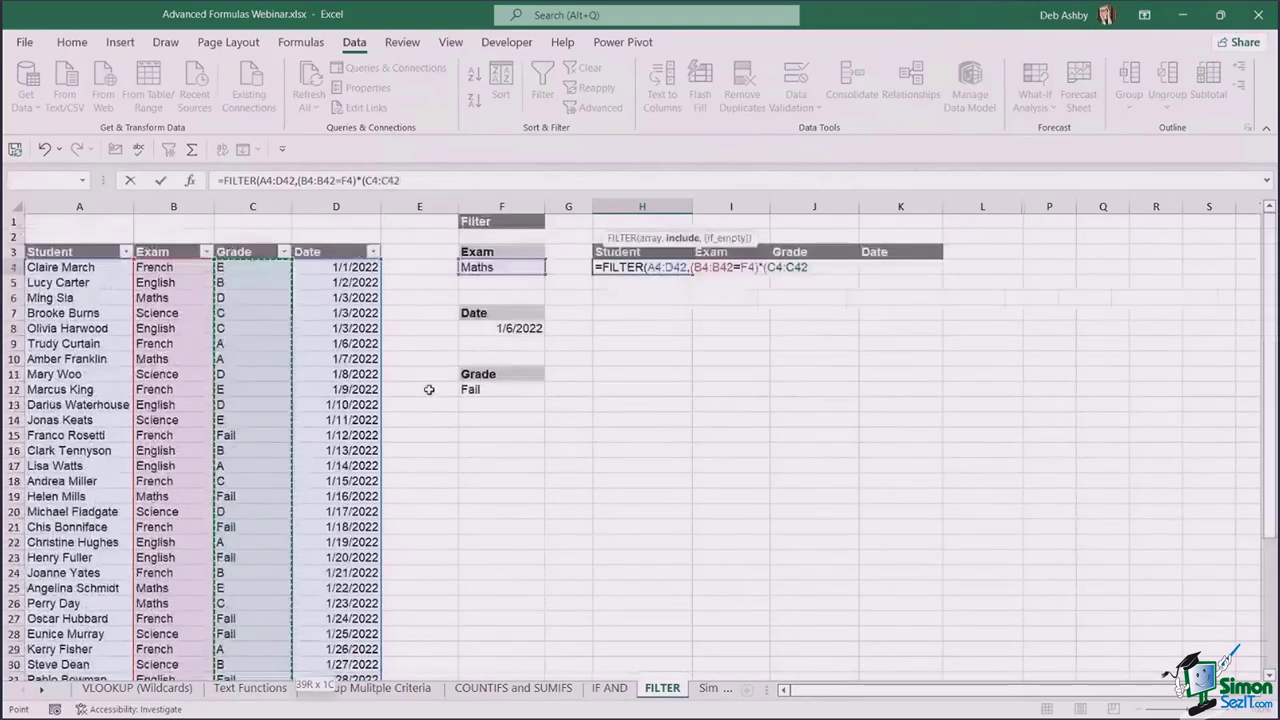
type("=")
left_click(480, 390)
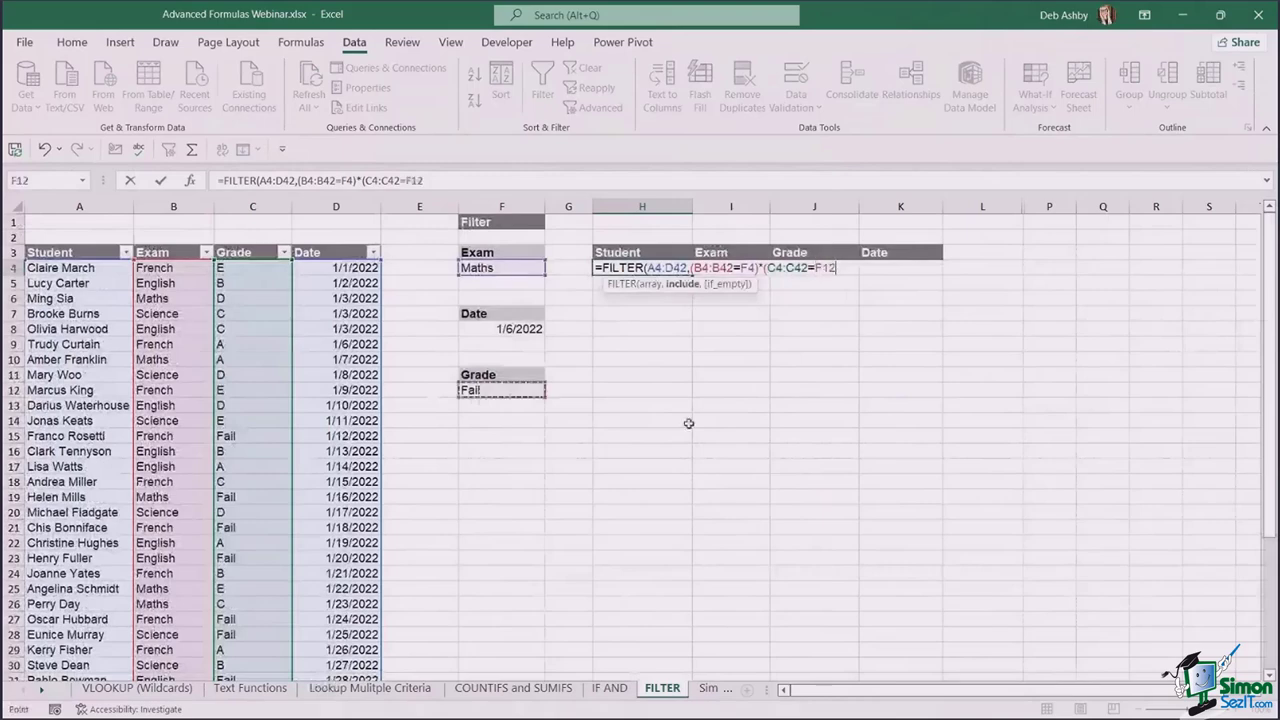
type(")")
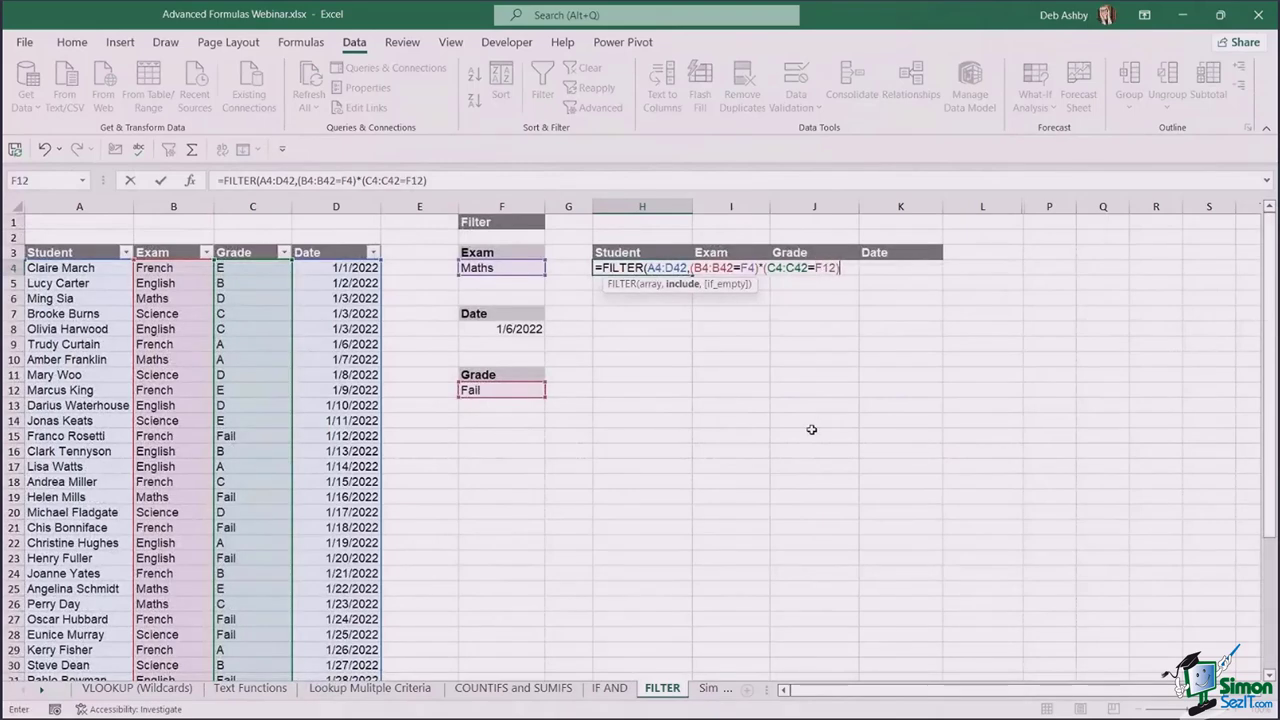
type(",")
type("\"No Rec")
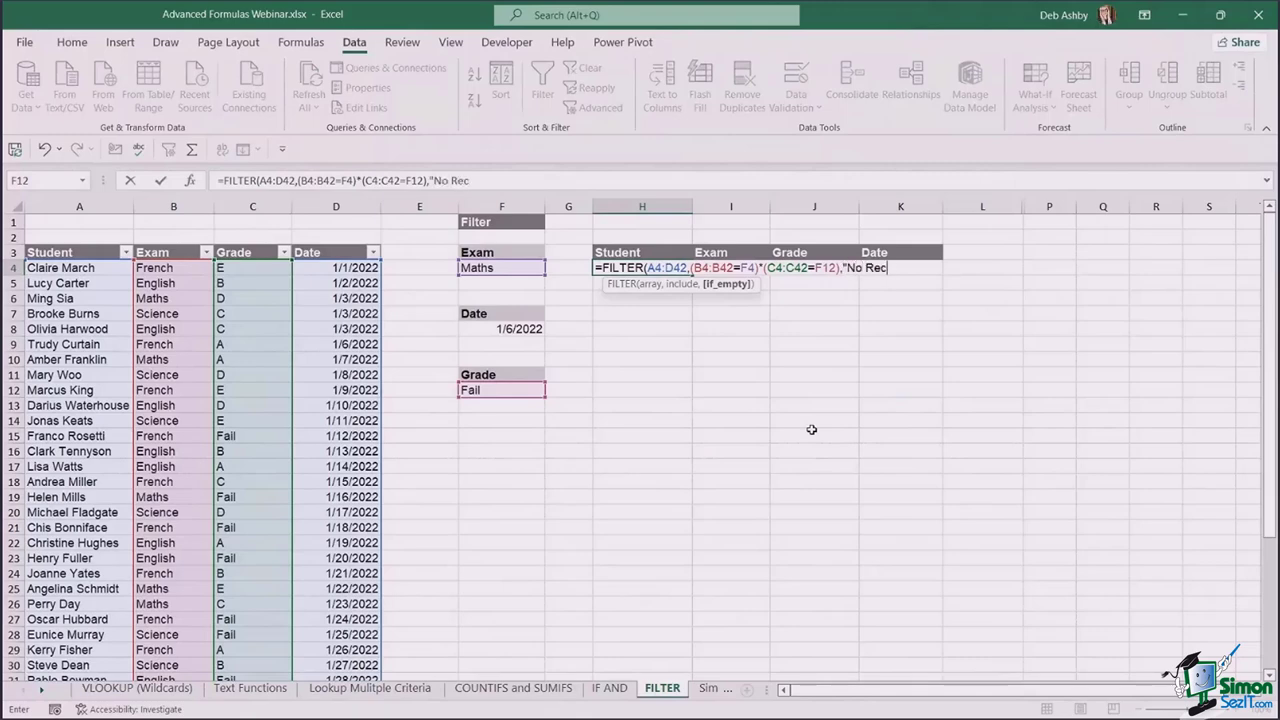
type("ords\")")
key("Return")
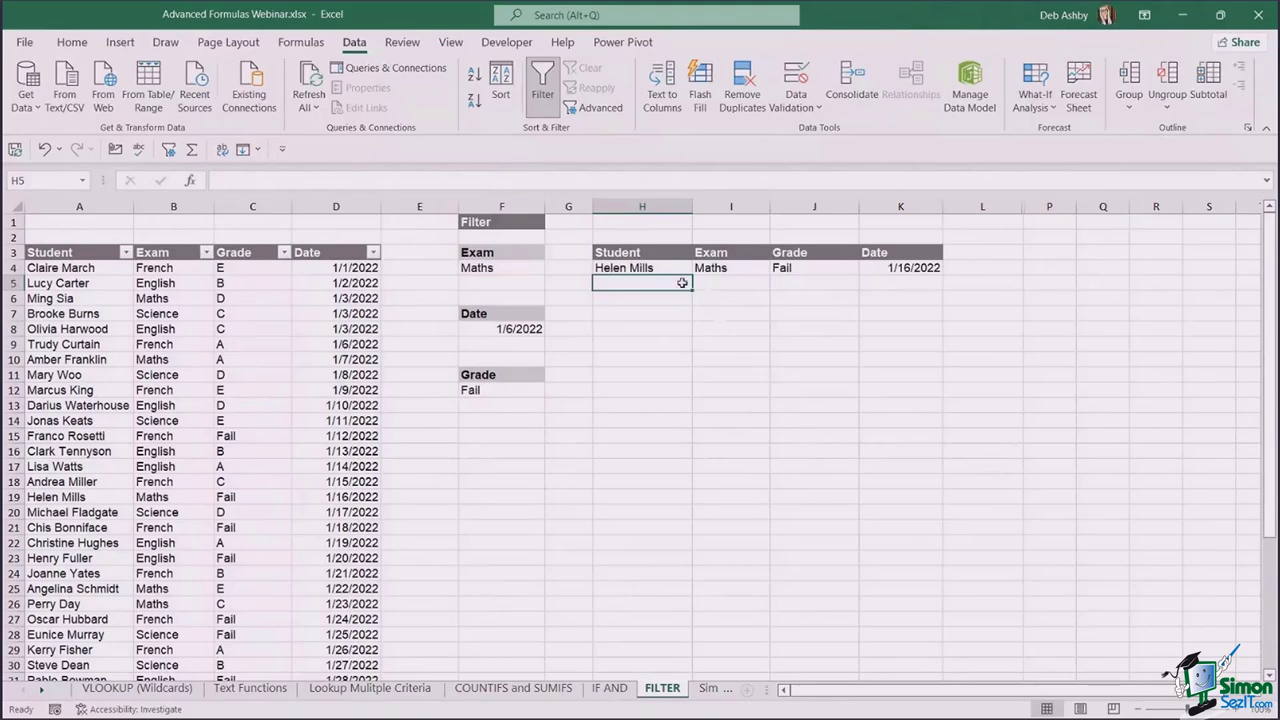
- Switch the F4 Exam criterion to English and test the results with grade C
left_click(664, 270)
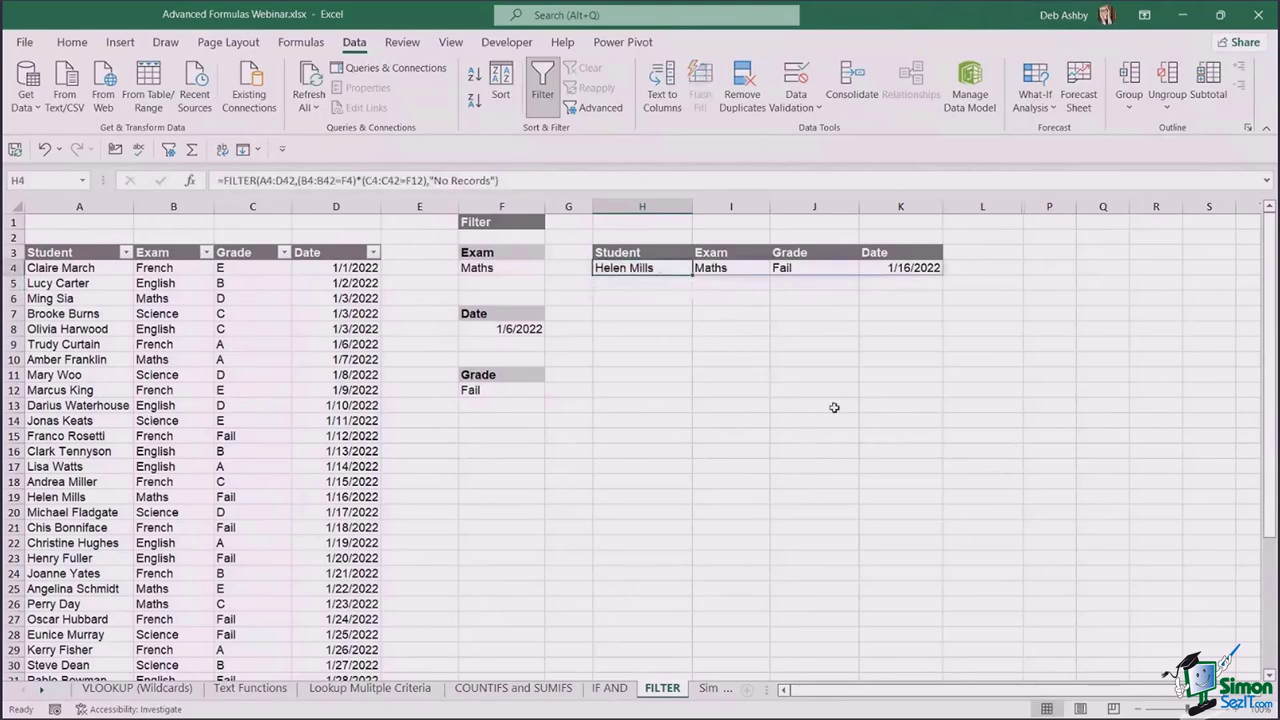
left_click(525, 270)
left_click(550, 268)
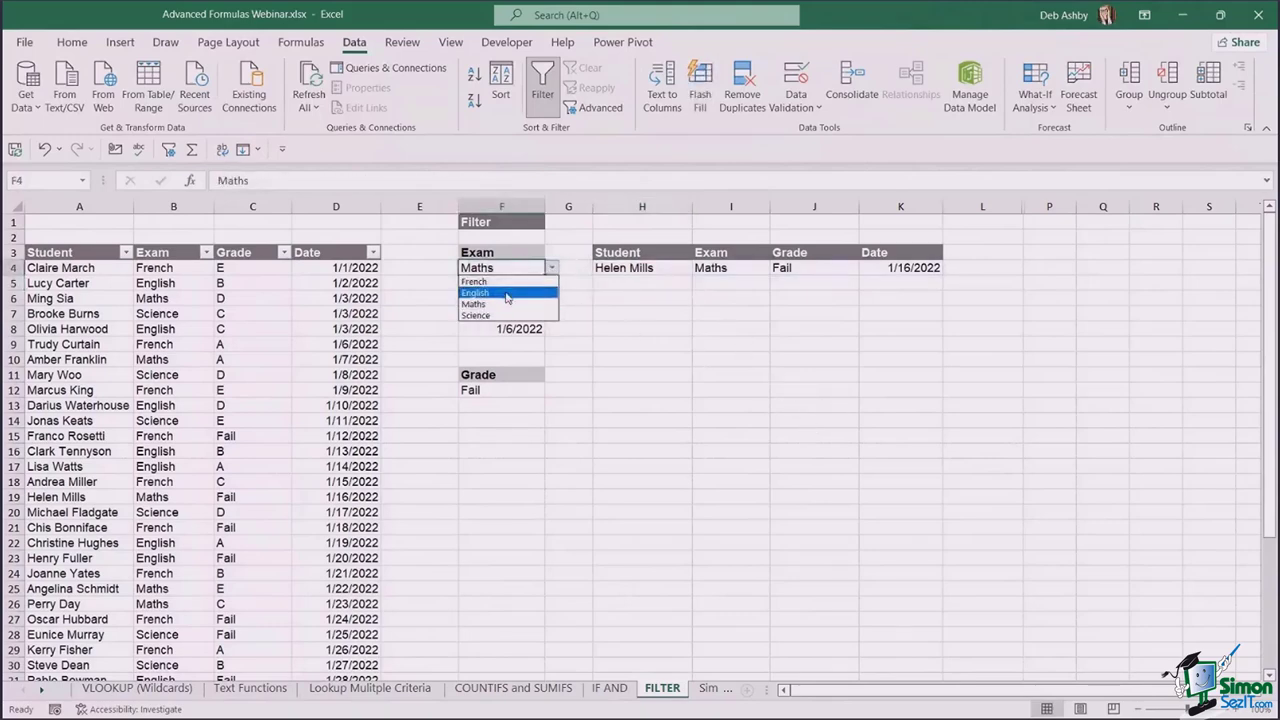
left_click(507, 293)
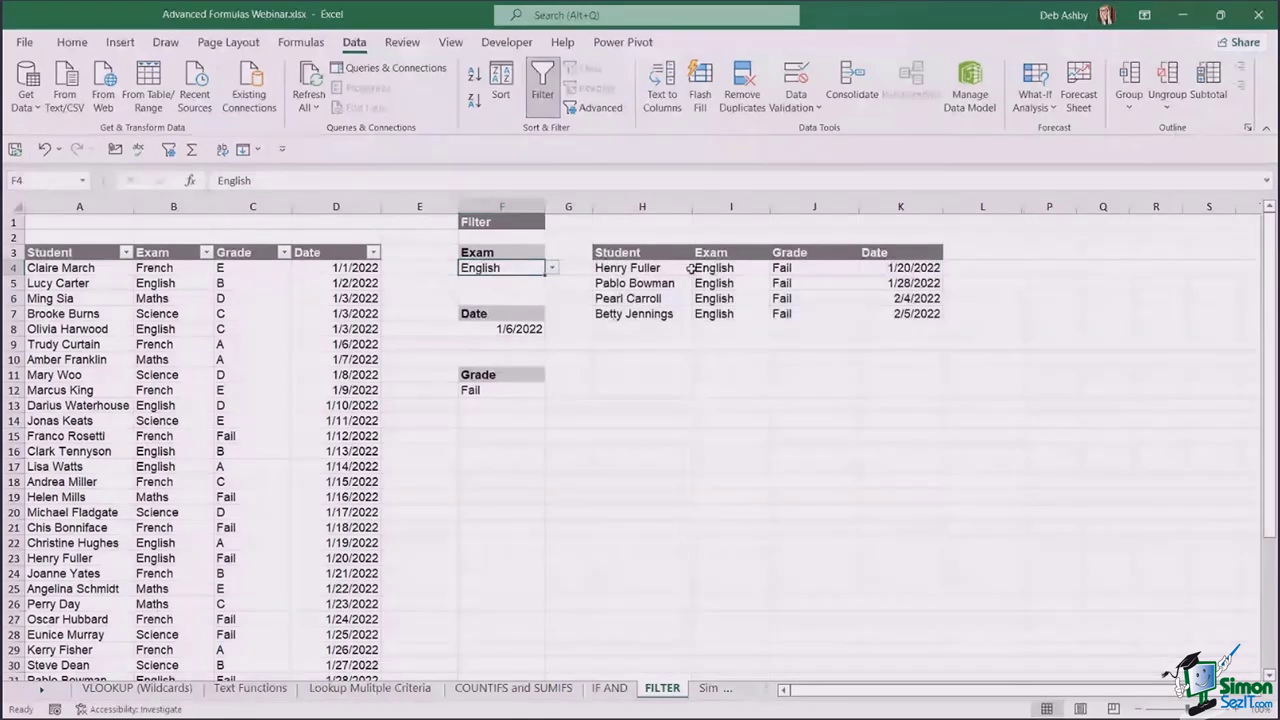
left_click(530, 390)
left_click(551, 390)
left_click(478, 426)
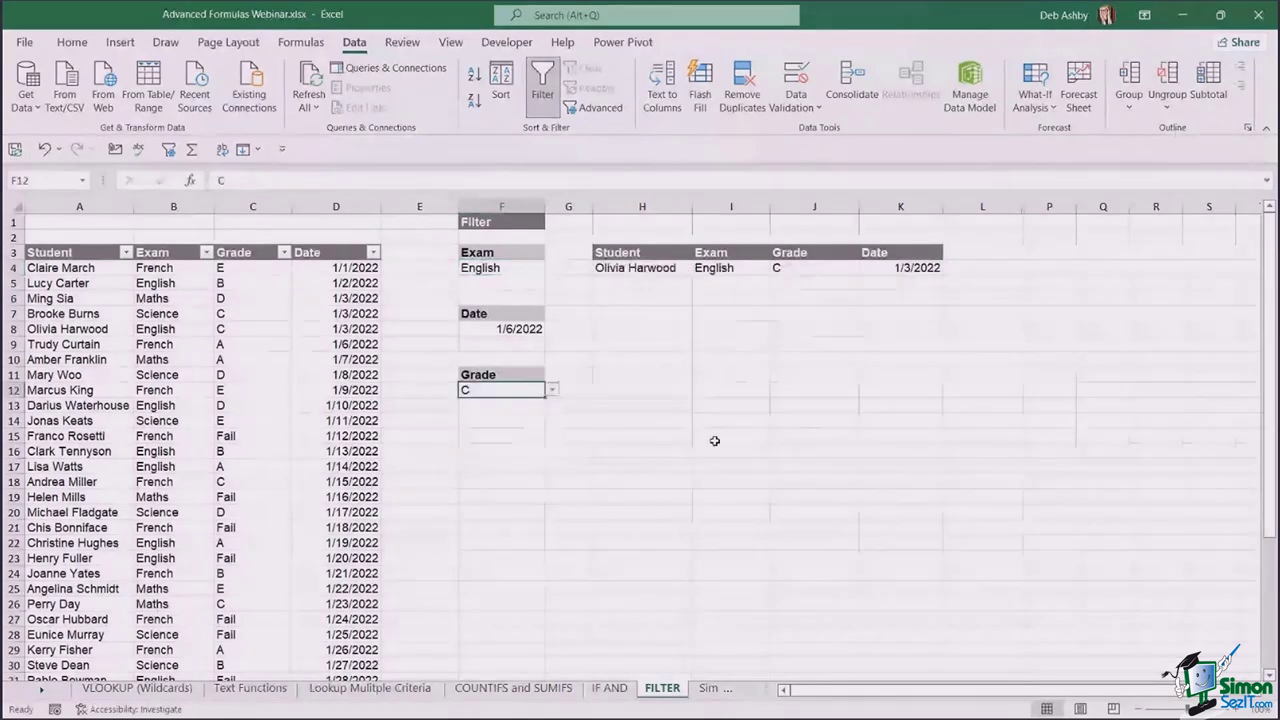
left_click(656, 267)
- Try grade A, then set F12 back to Fail to list four English Fail students
left_click(500, 390)
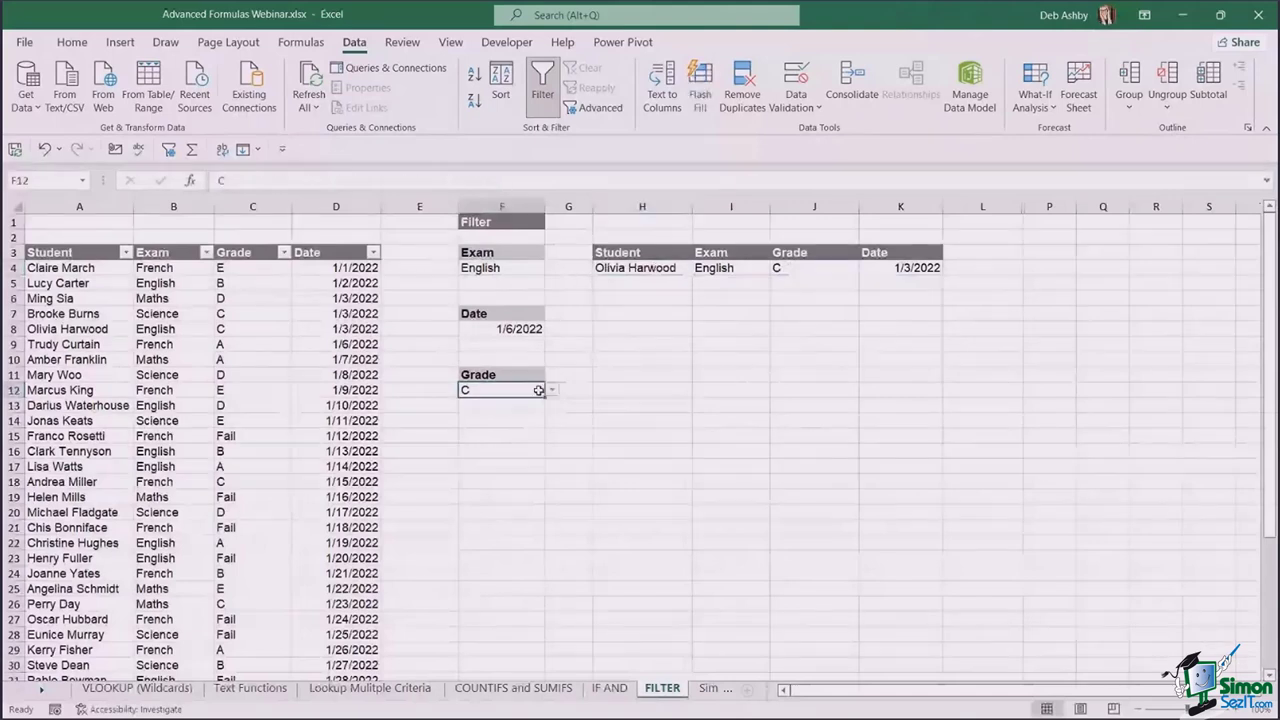
left_click(552, 390)
left_click(492, 407)
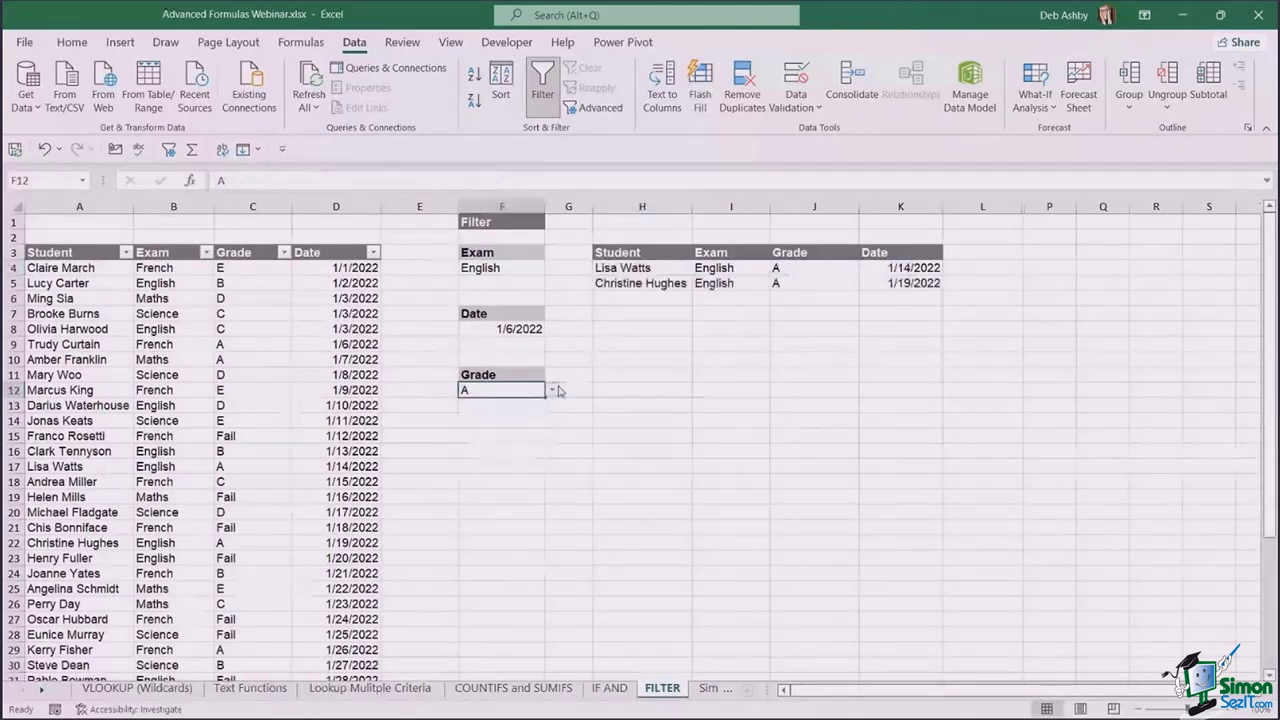
left_click(553, 390)
left_click(490, 462)
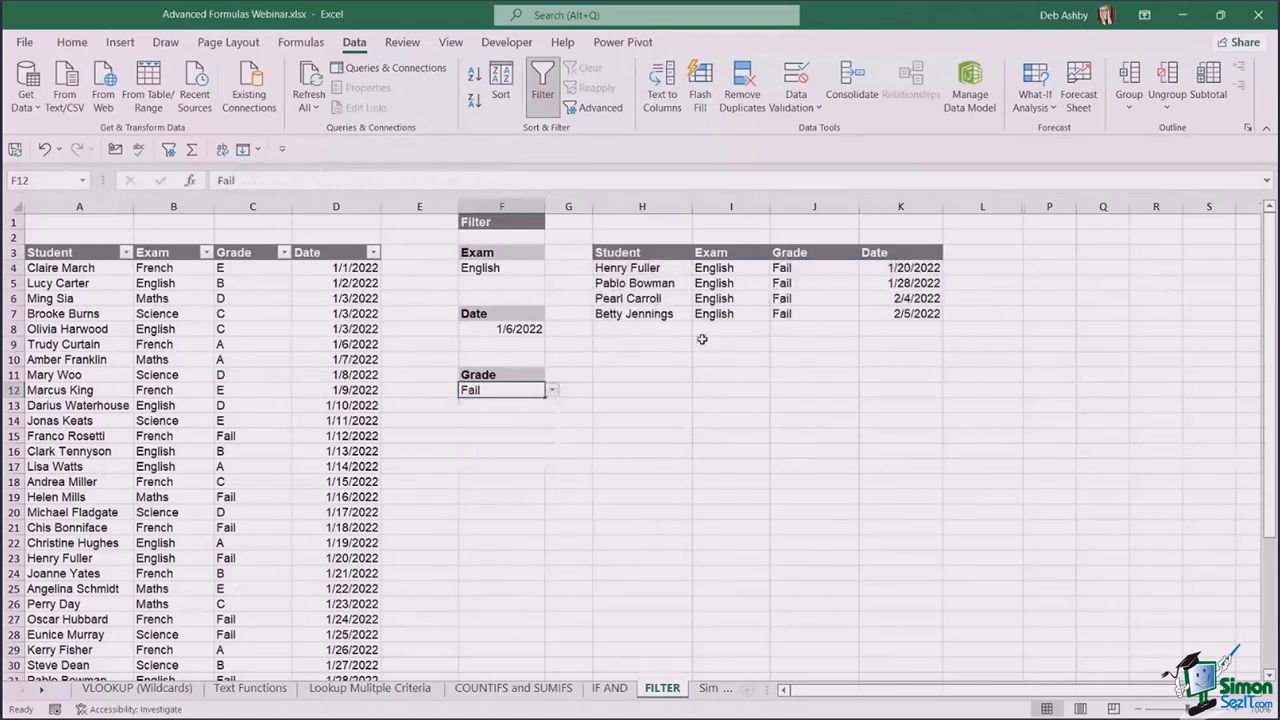
left_click(680, 268)
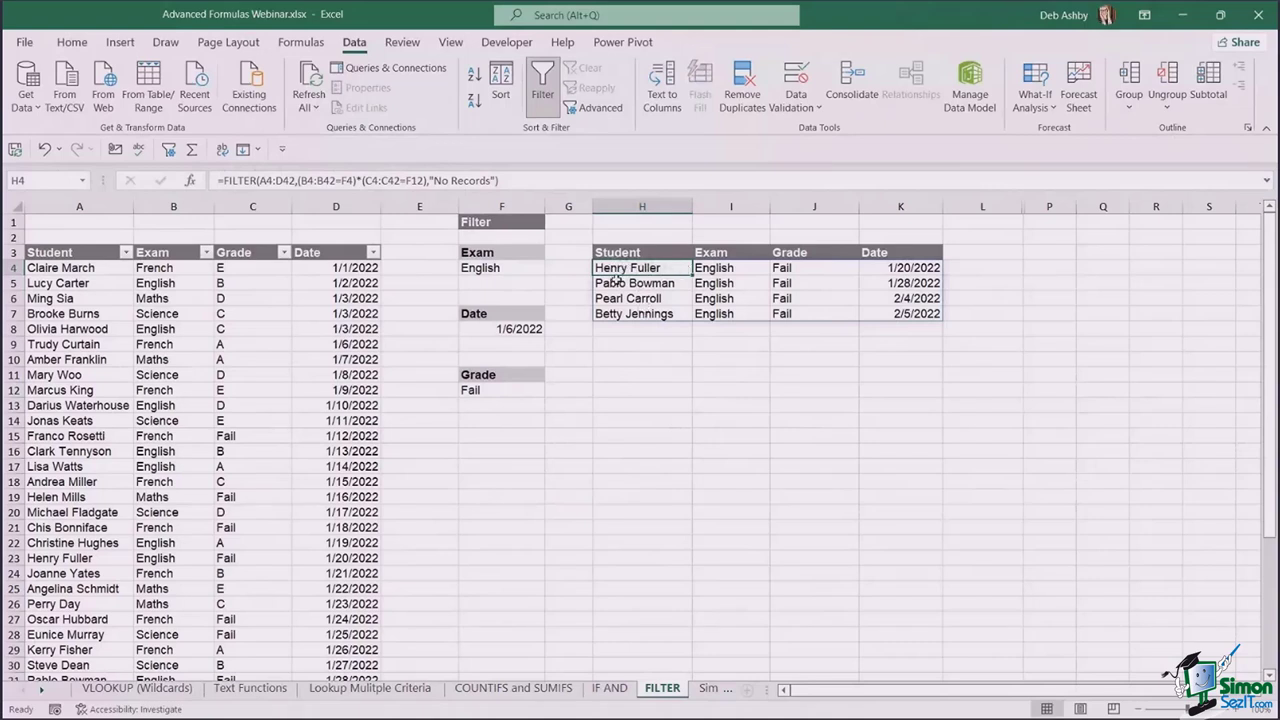
- Wrap H4's FILTER in SORT(...,1,1) so matching students are sorted by name
left_click(222, 180)
type("S")
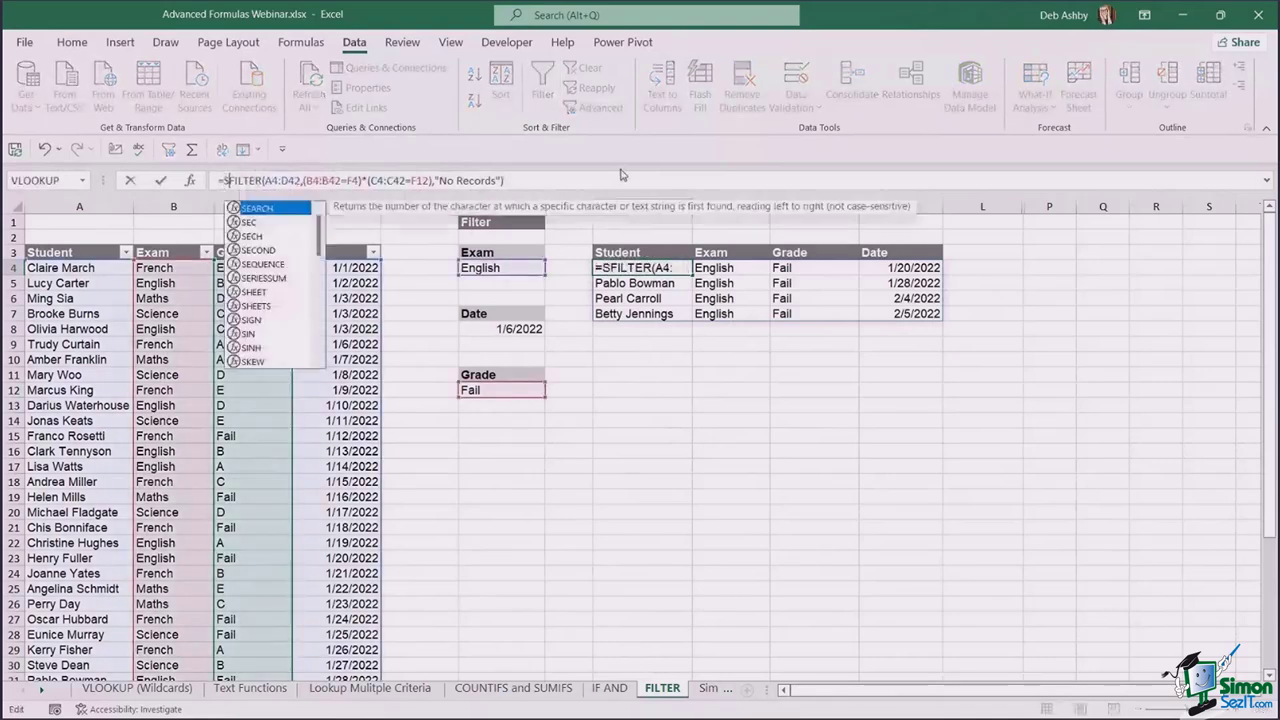
type("ORT(")
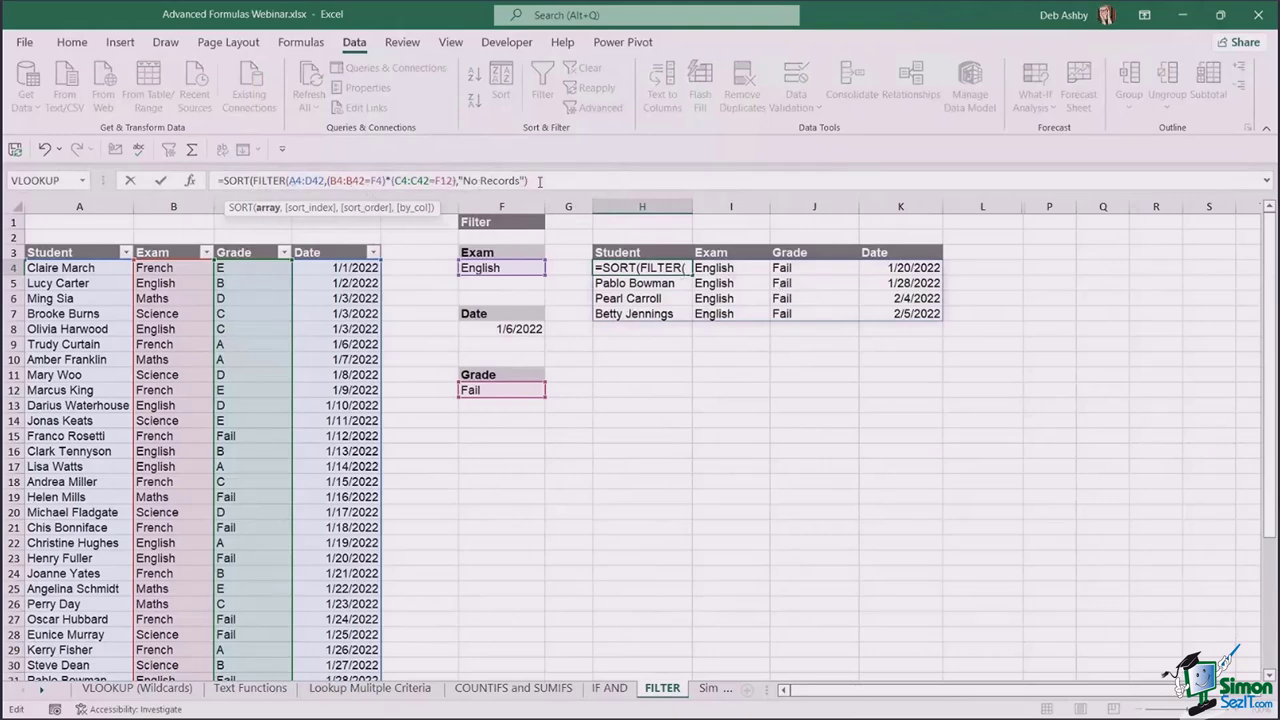
left_click(539, 181)
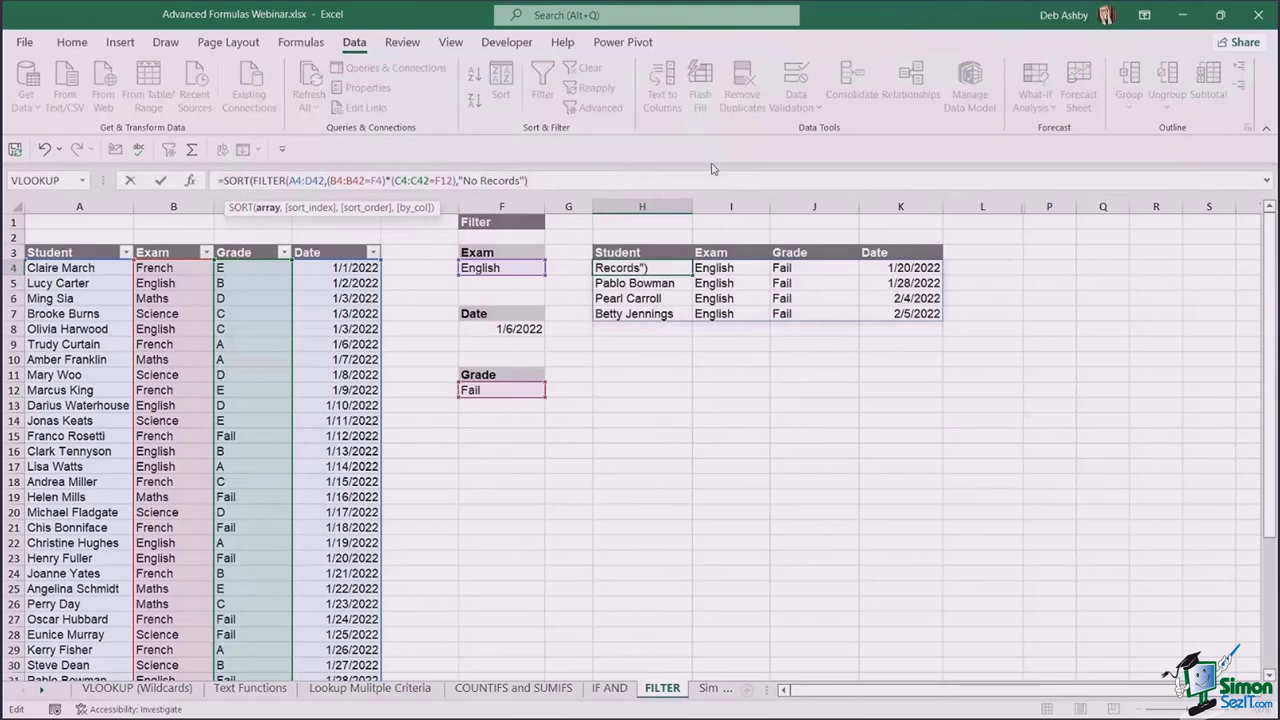
type(",")
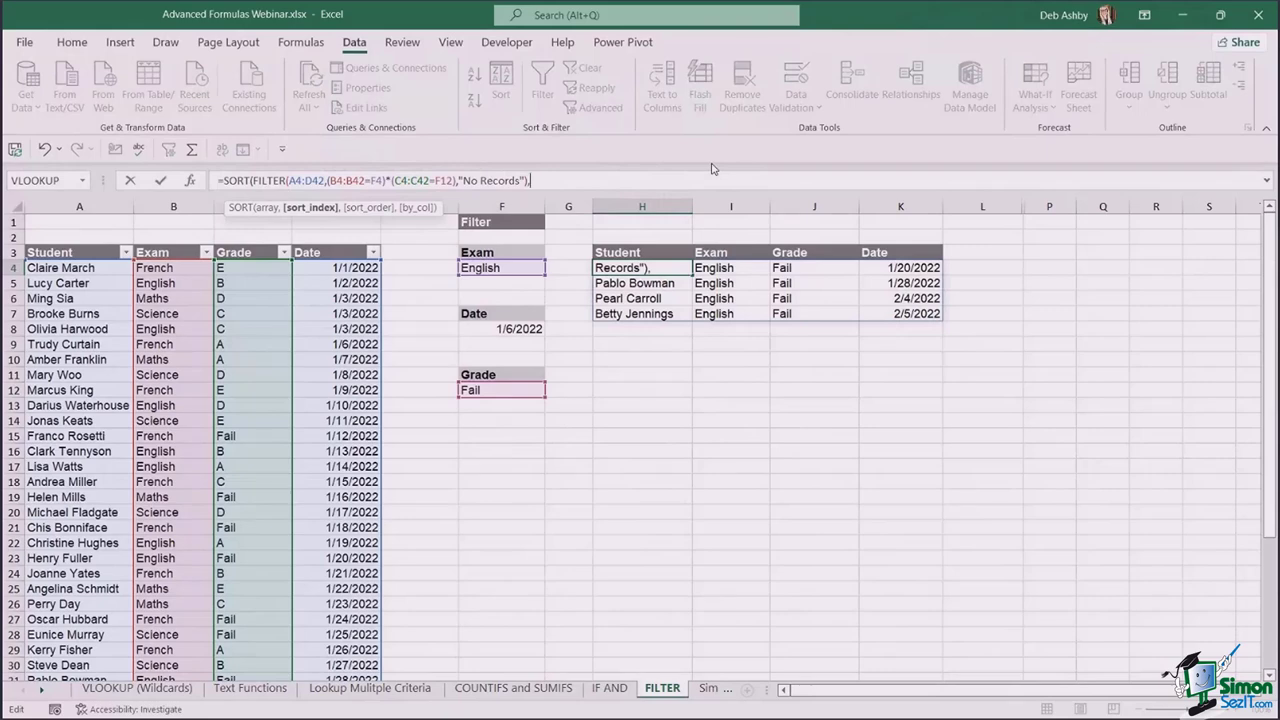
type("1,")
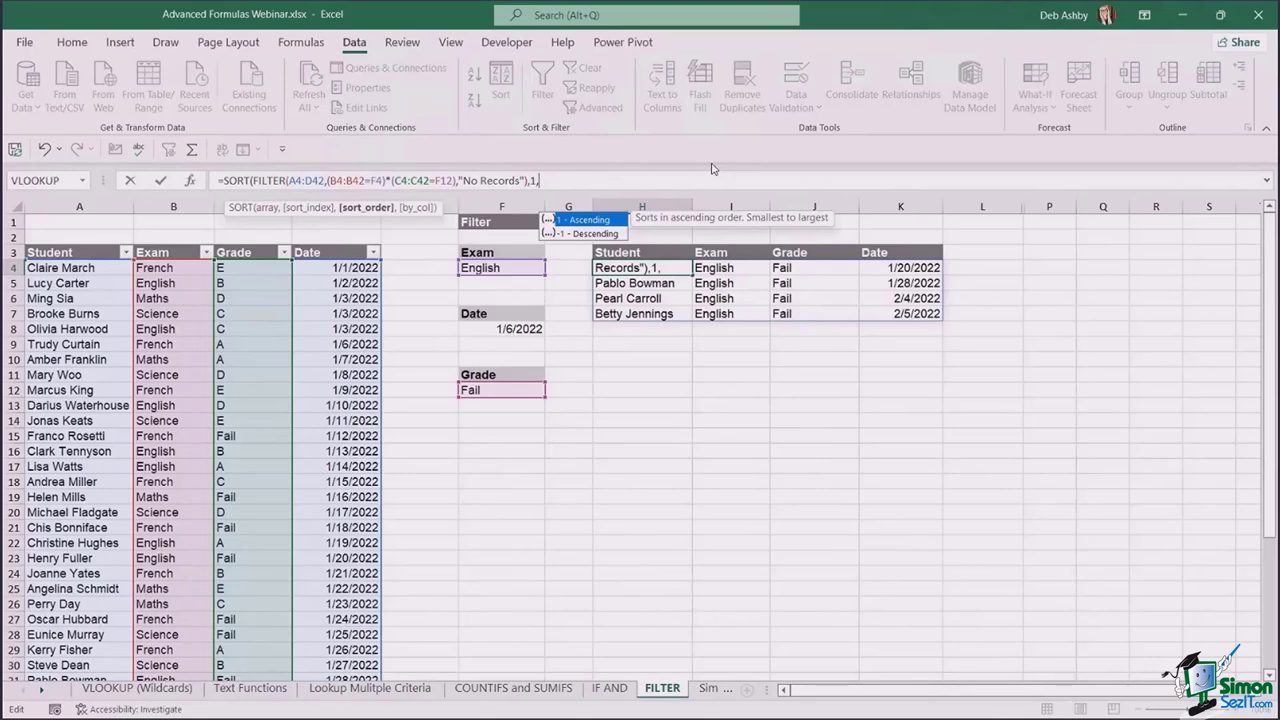
type("1)")
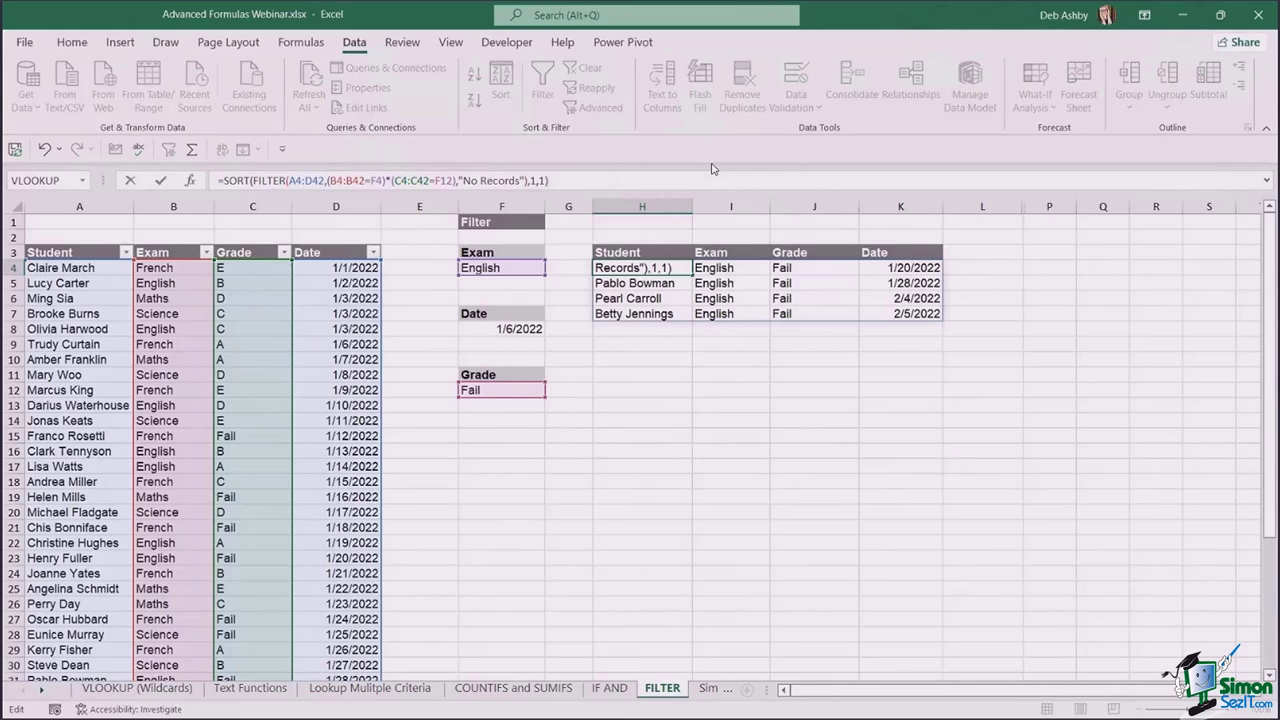
key("Return")
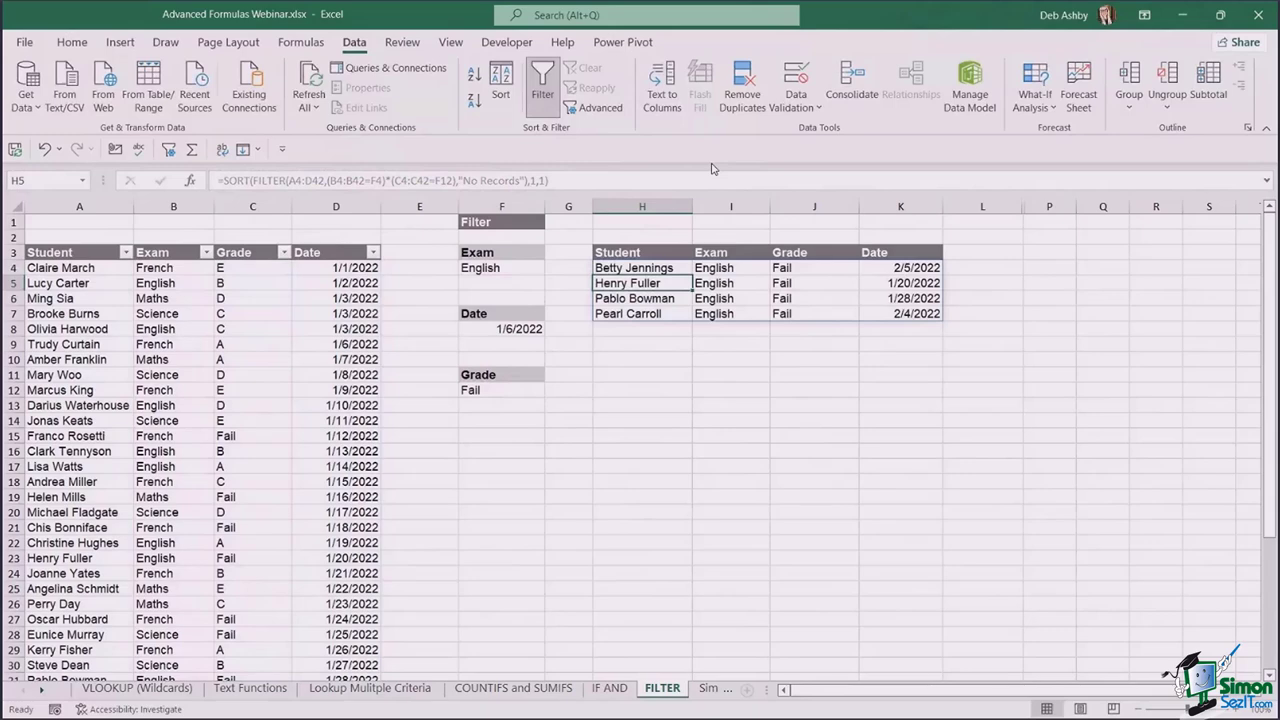
- Review the SORT formula in H4 and confirm it without changes
left_click(632, 266)
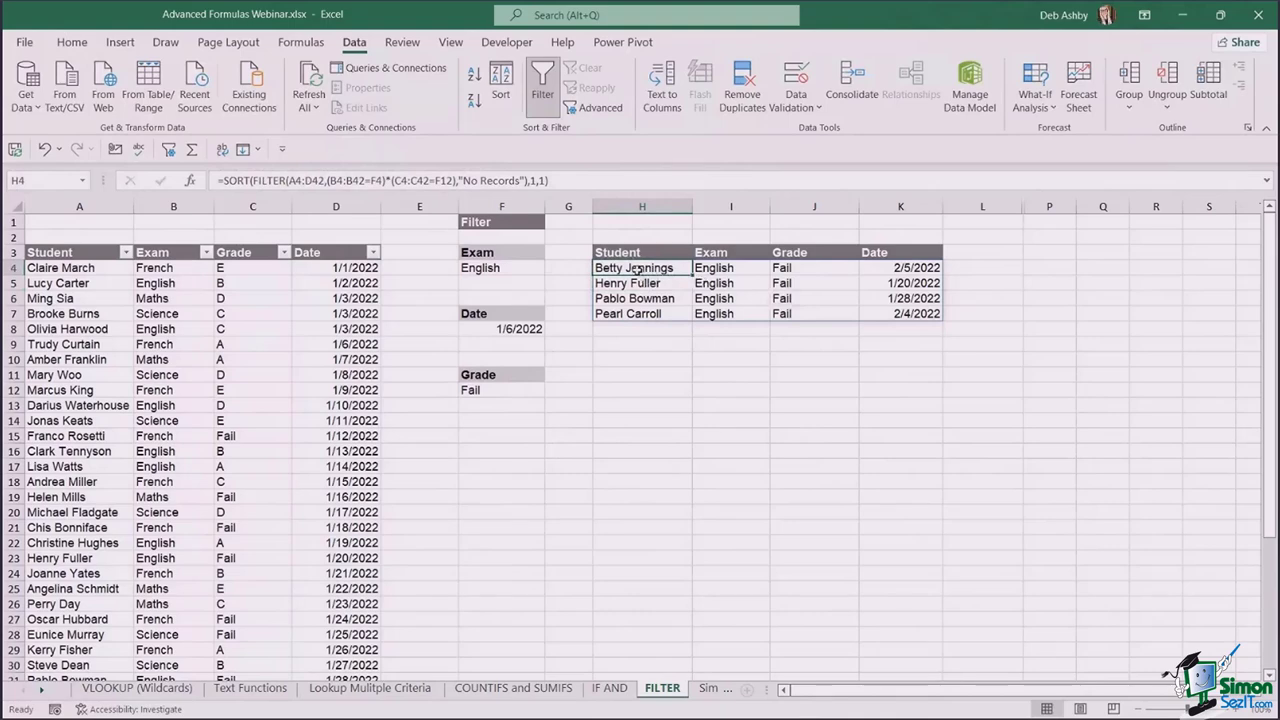
left_click(385, 181)
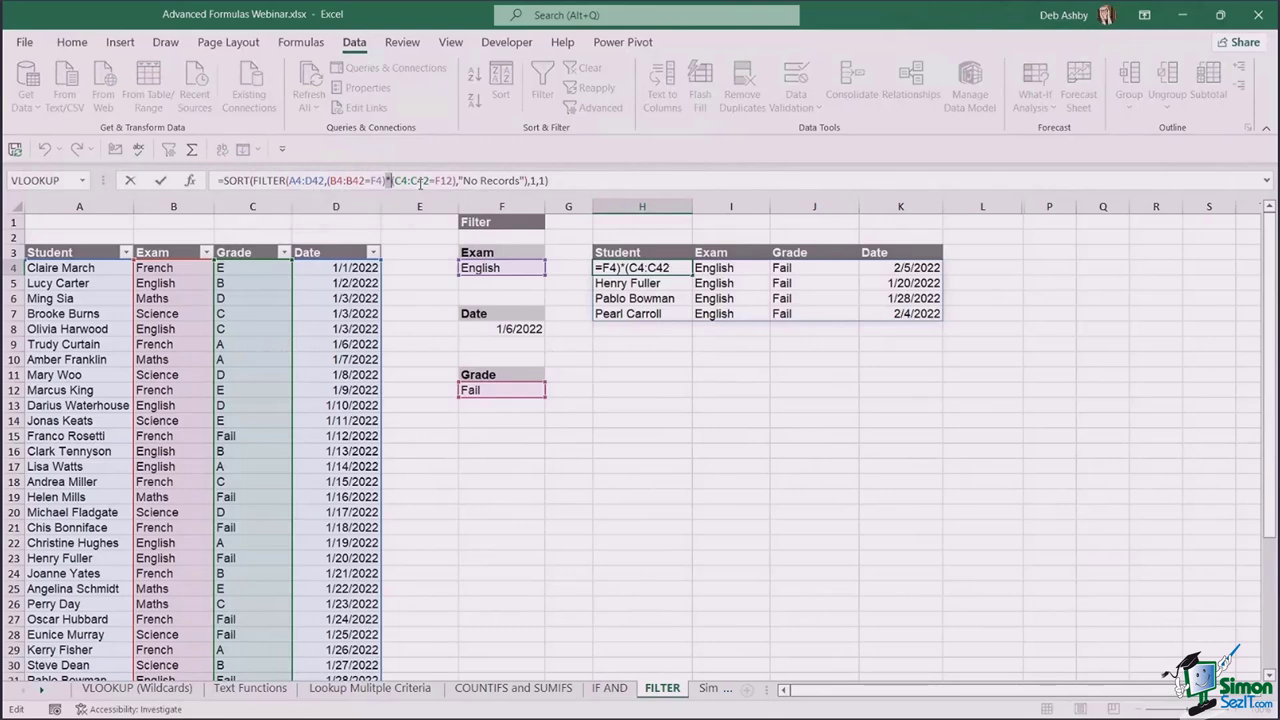
key("ctrl+Return")
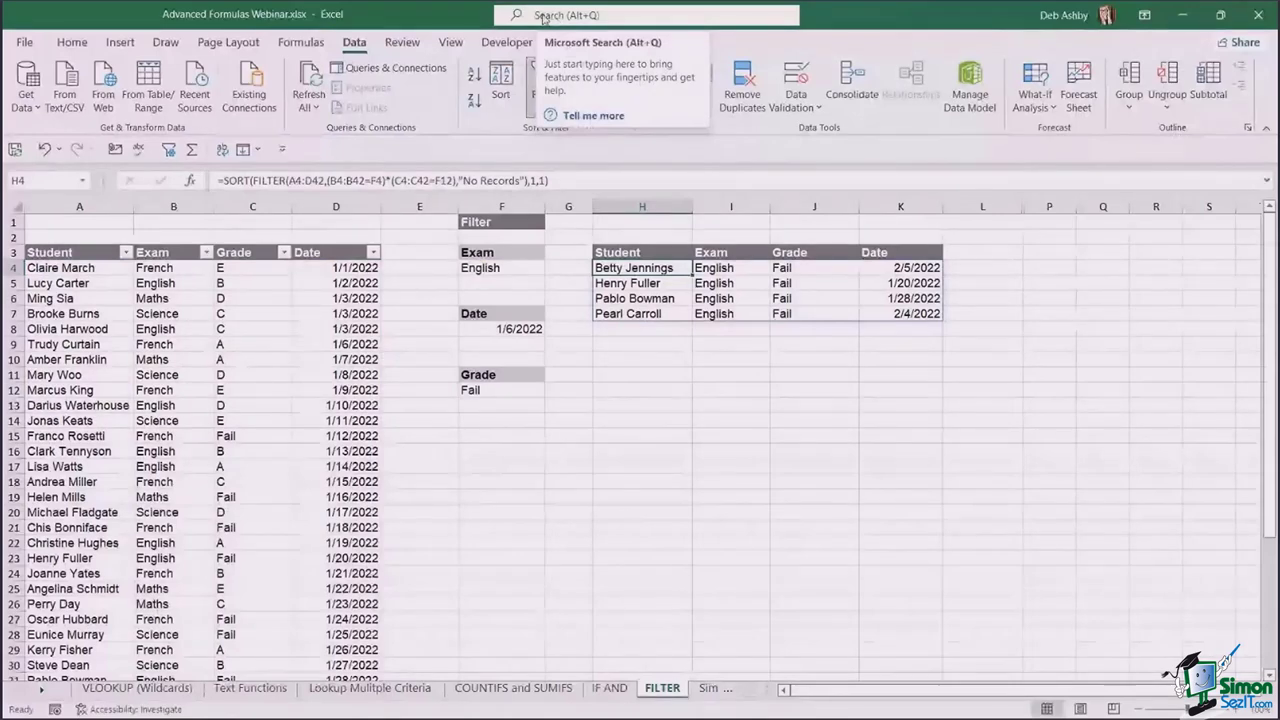
- Go to the Simple LAMBDA sheet listing sale prices 10 to 200
left_click(840, 402)
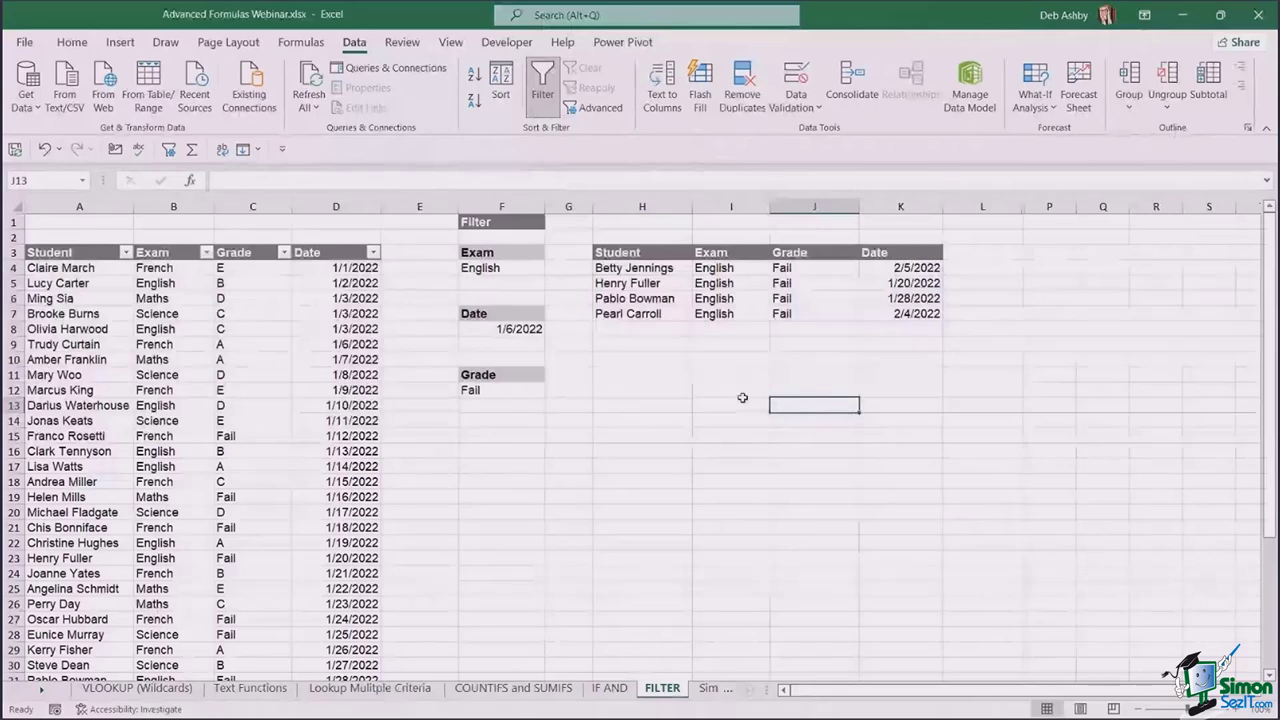
left_click(686, 401)
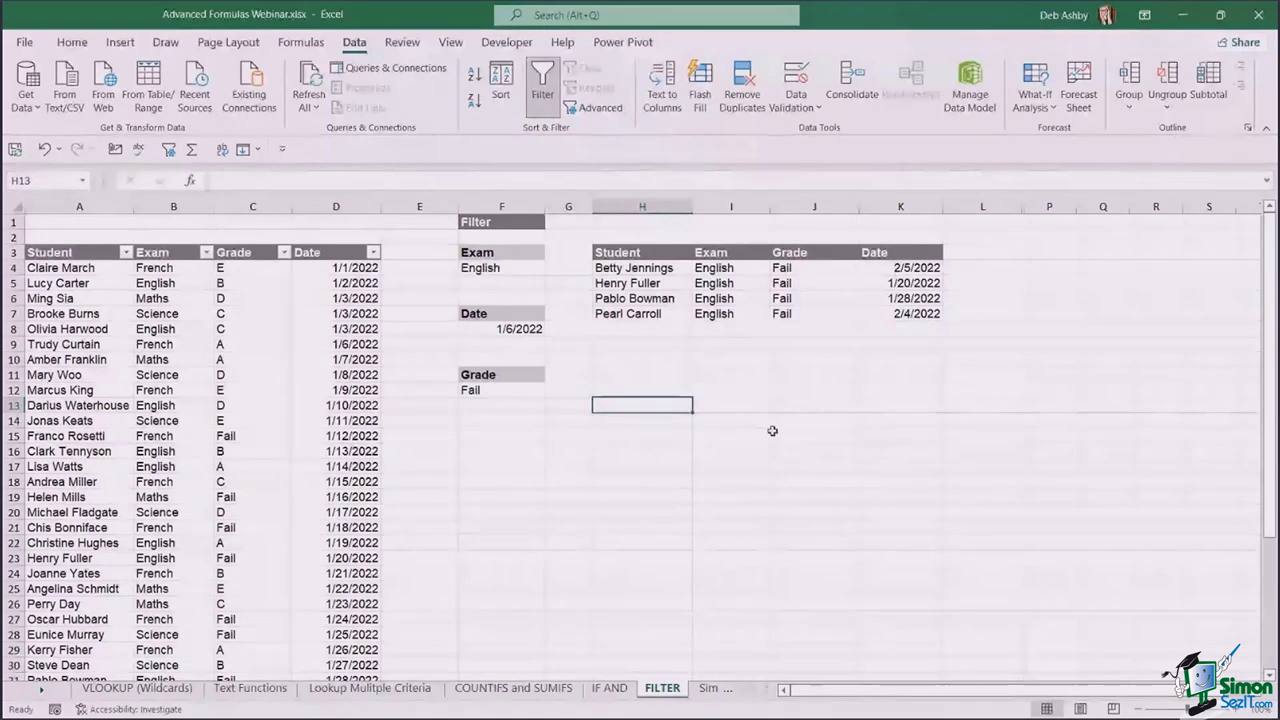
left_click(813, 450)
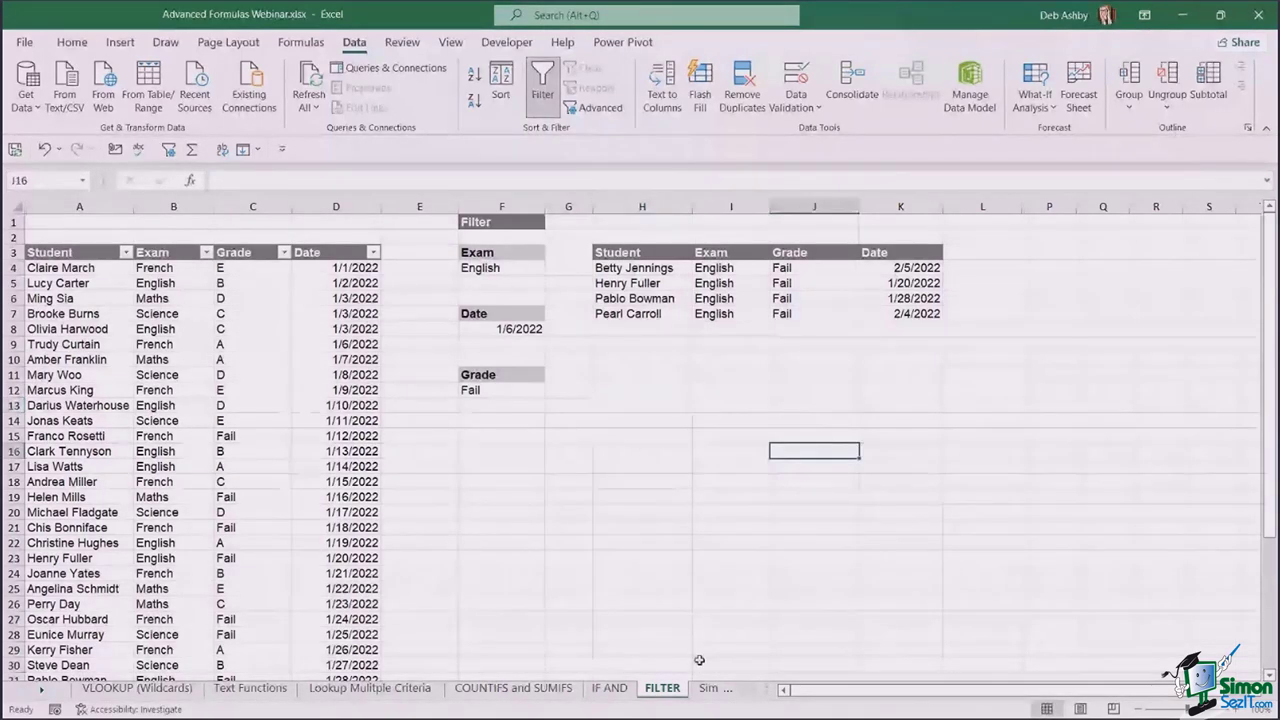
left_click(700, 688)
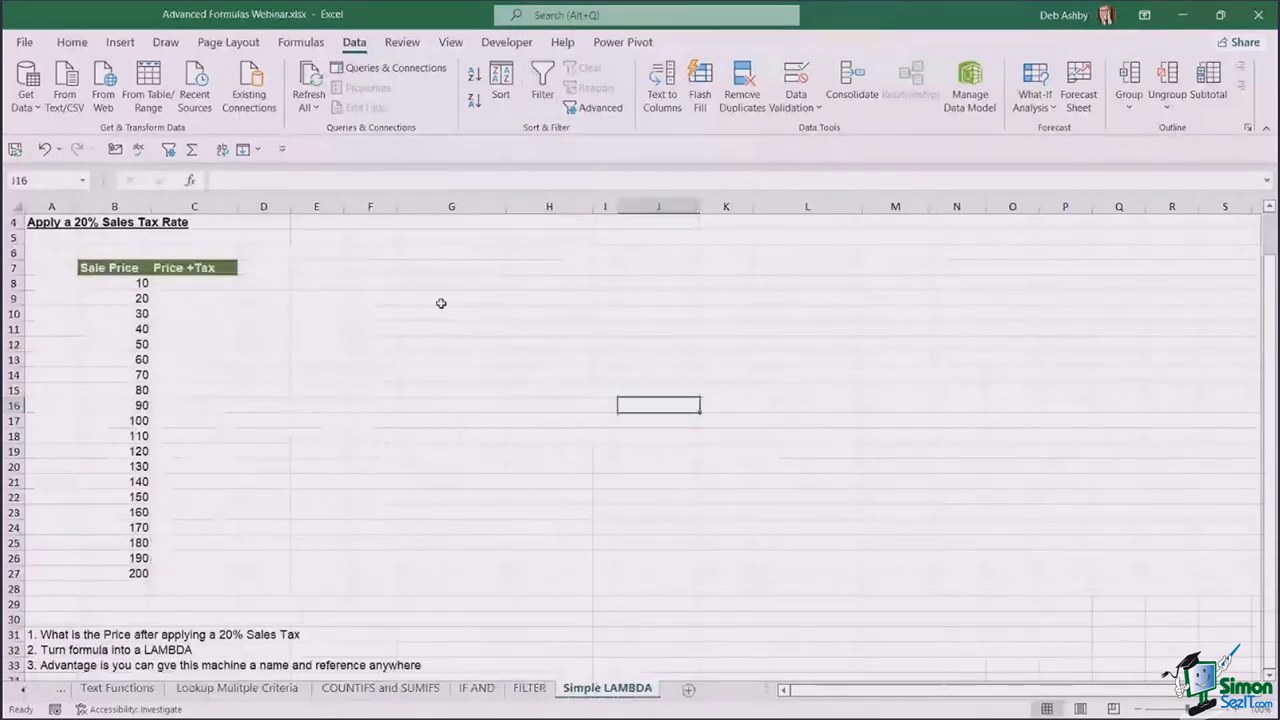
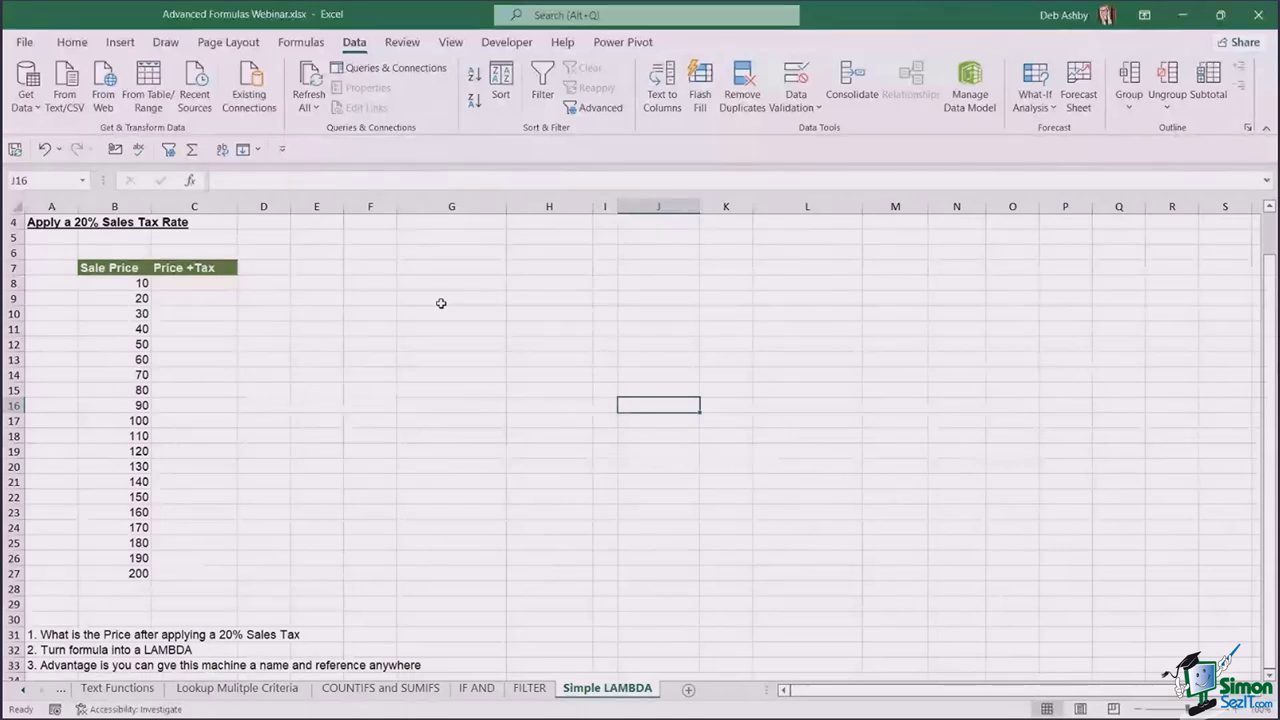
- Enter =B8*(1+20%) in C8 and fill it down to C27
left_click_drag(123, 286, 116, 573)
left_click(217, 287)
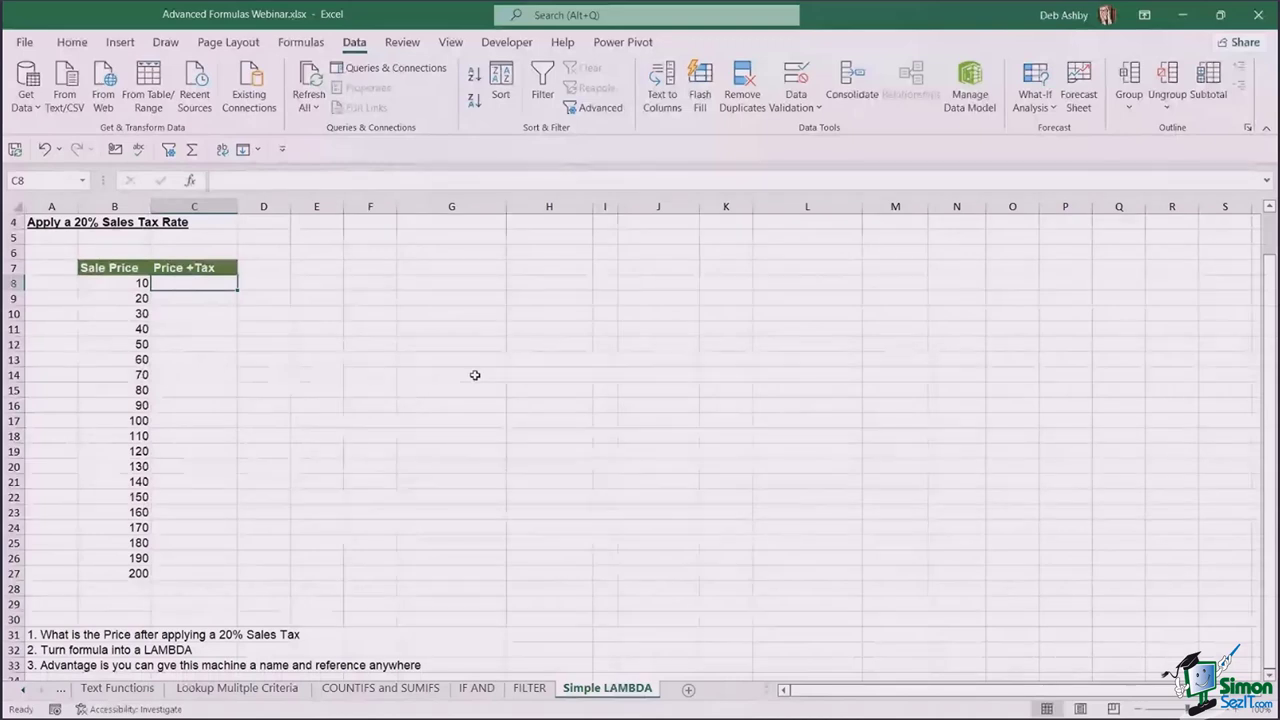
type("=")
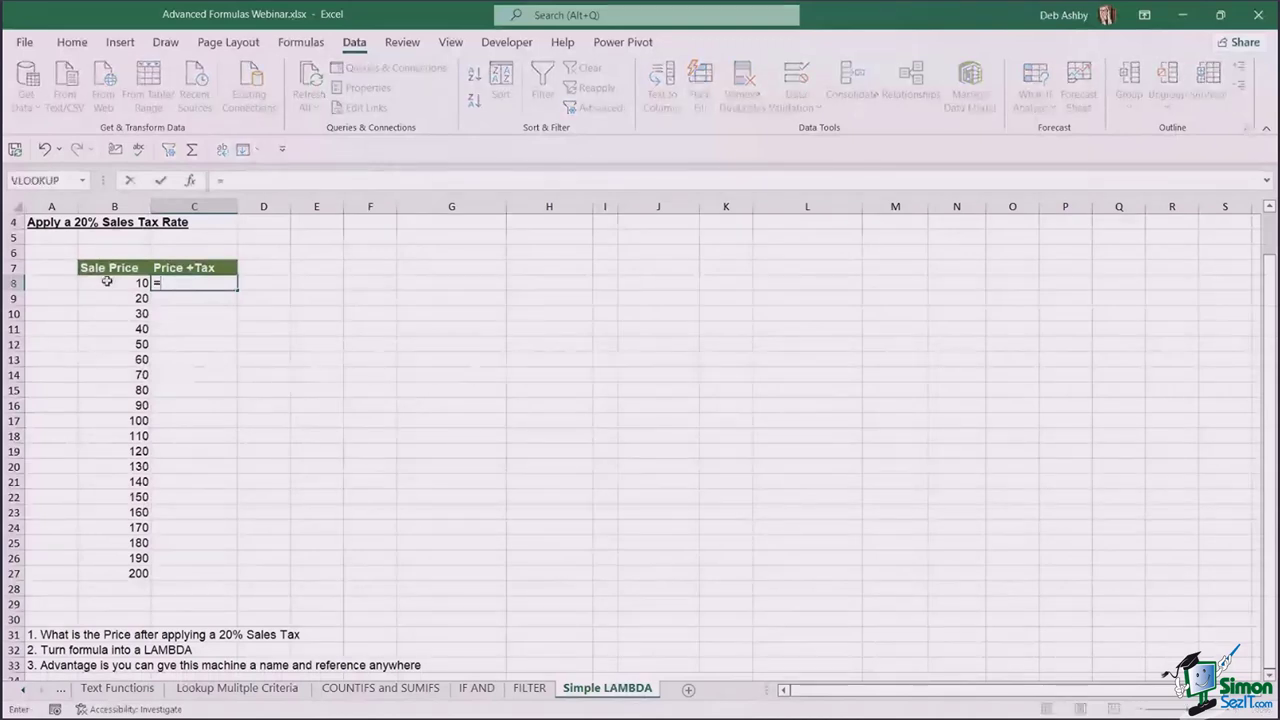
left_click(108, 283)
type("*")
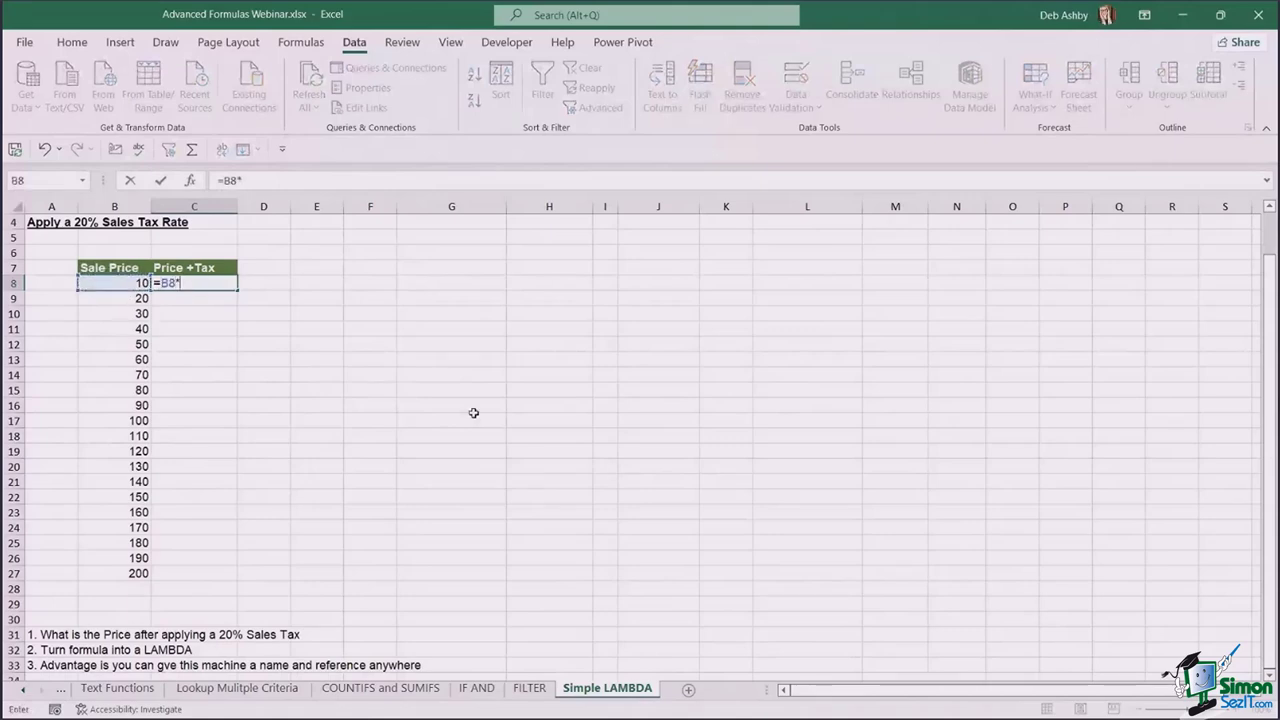
type("(1+20%)")
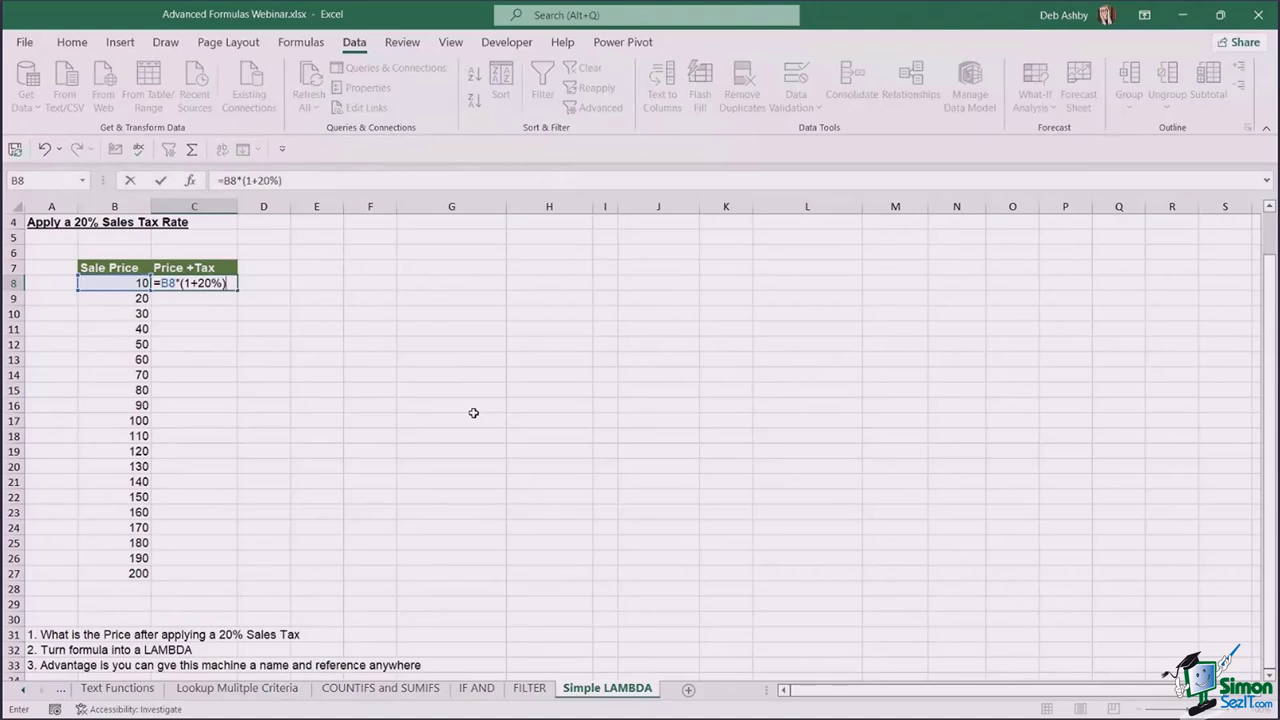
key("Return")
left_click(218, 284)
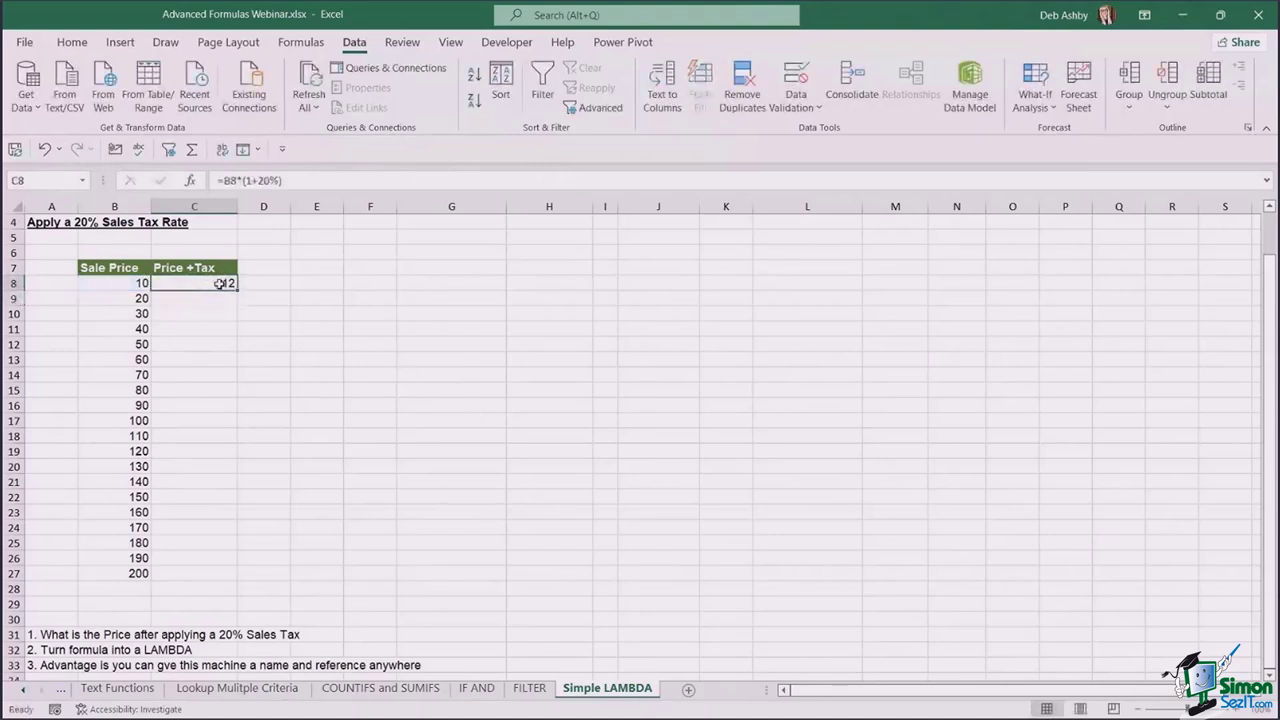
double_click(237, 290)
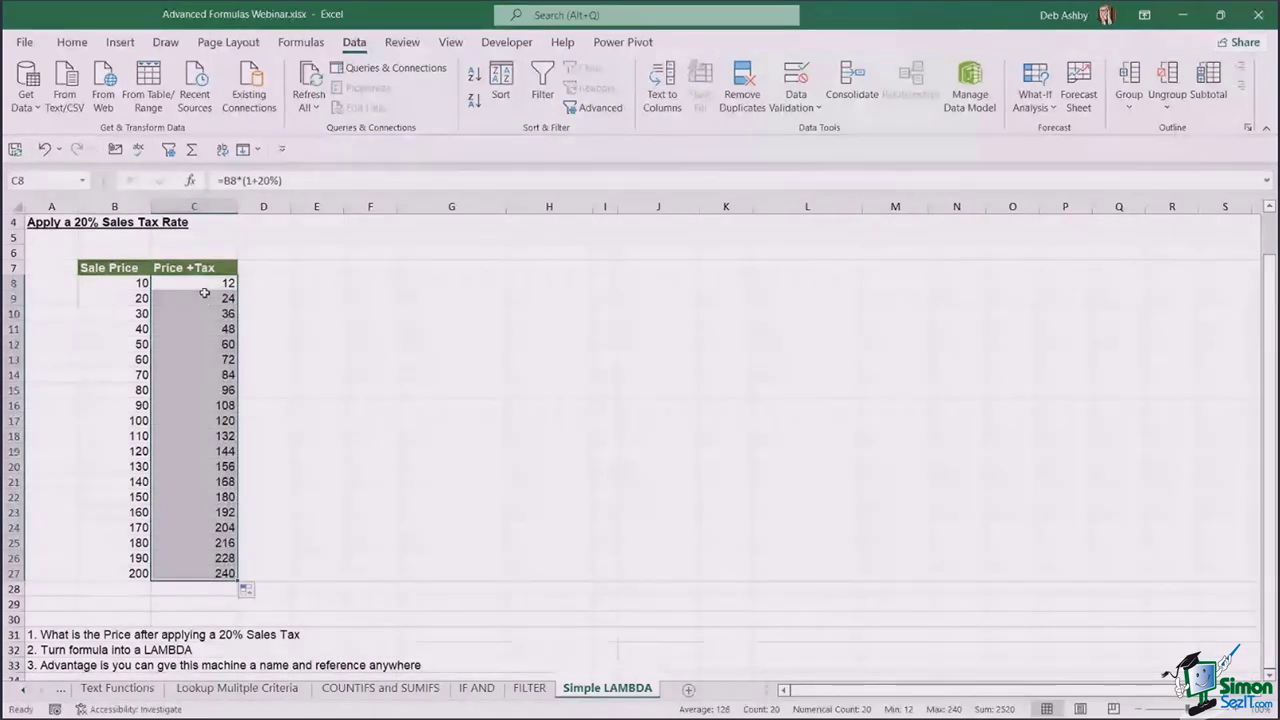
- Review the C8 formula, then delete the Price +Tax results in C8:C27
left_click(290, 180)
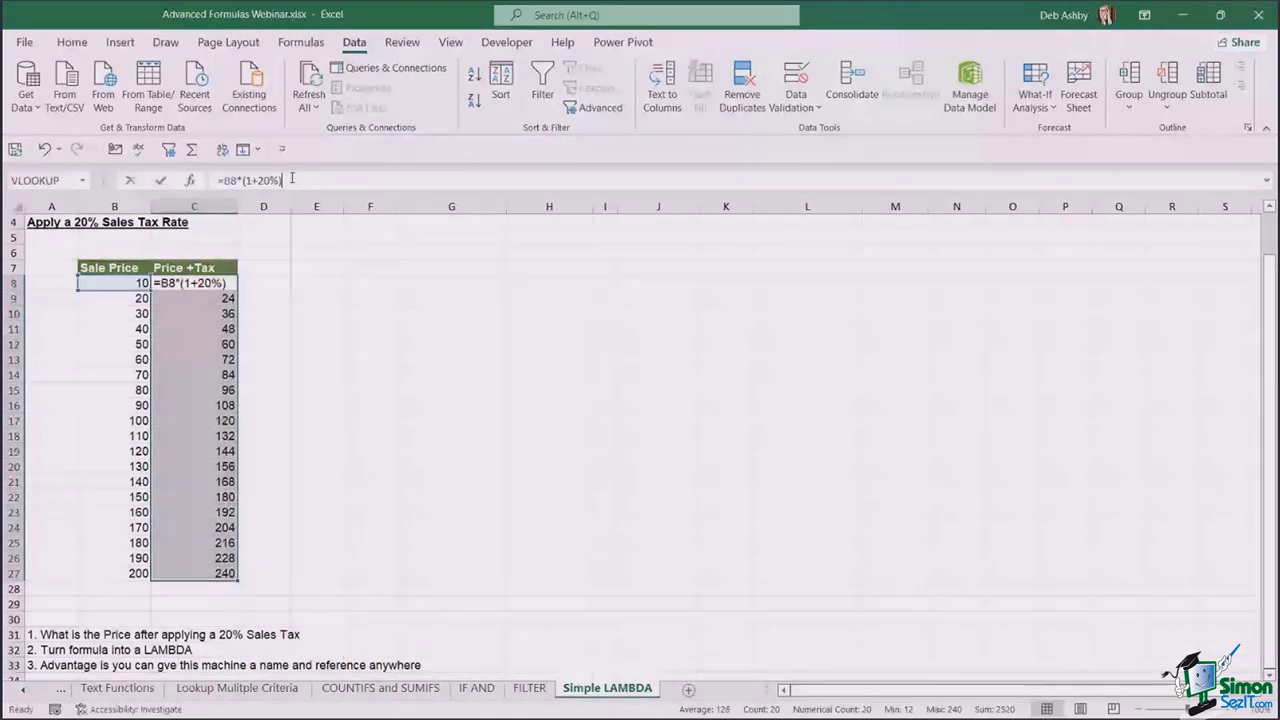
left_click_drag(291, 180, 235, 183)
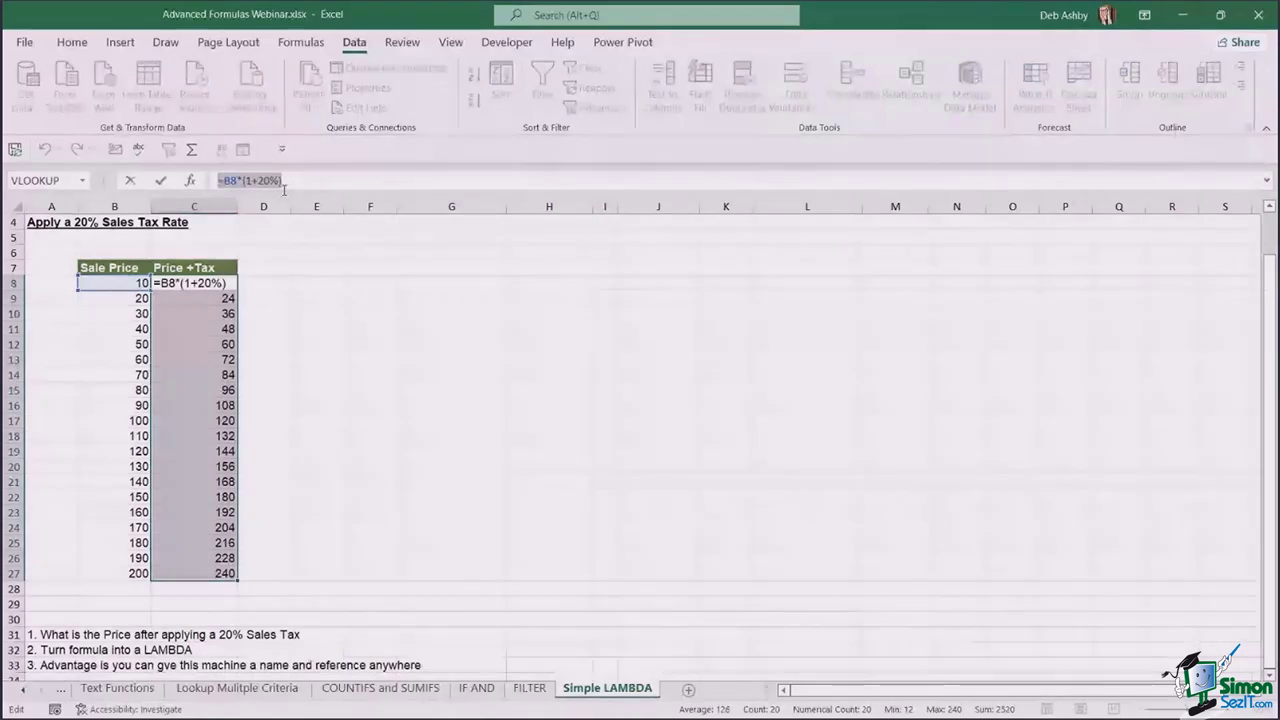
left_click(297, 285)
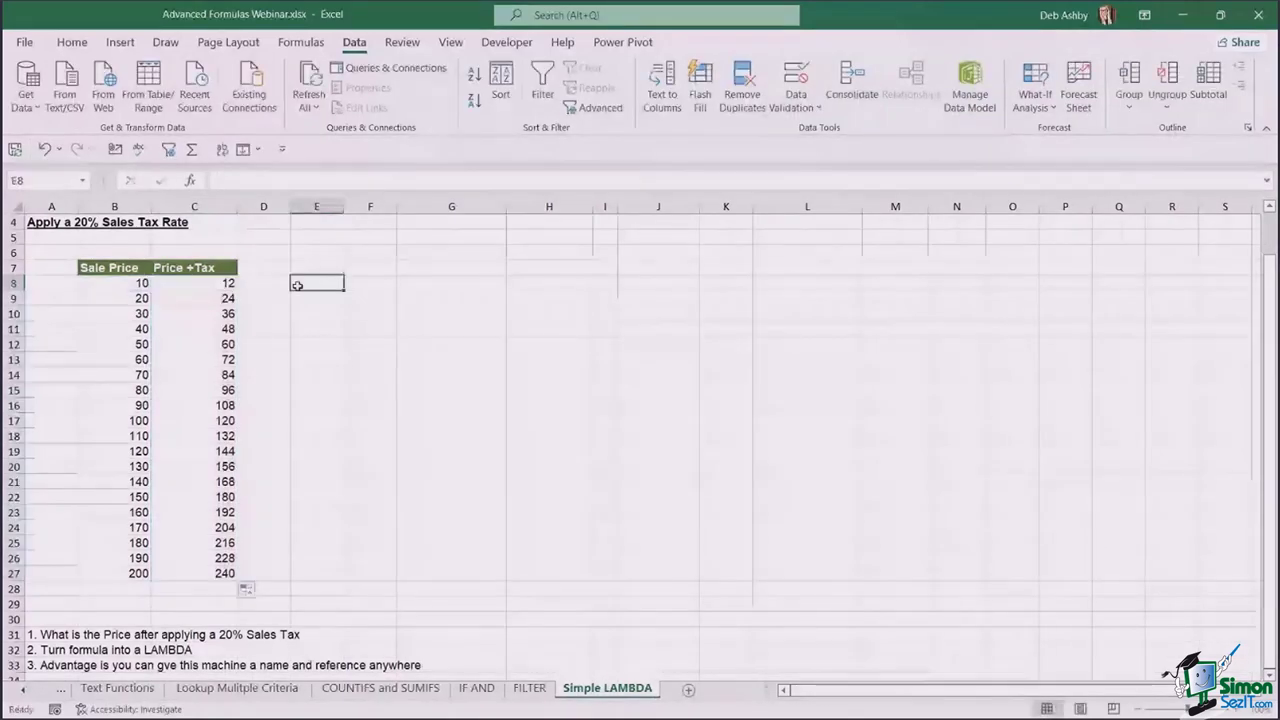
left_click_drag(190, 283, 189, 580)
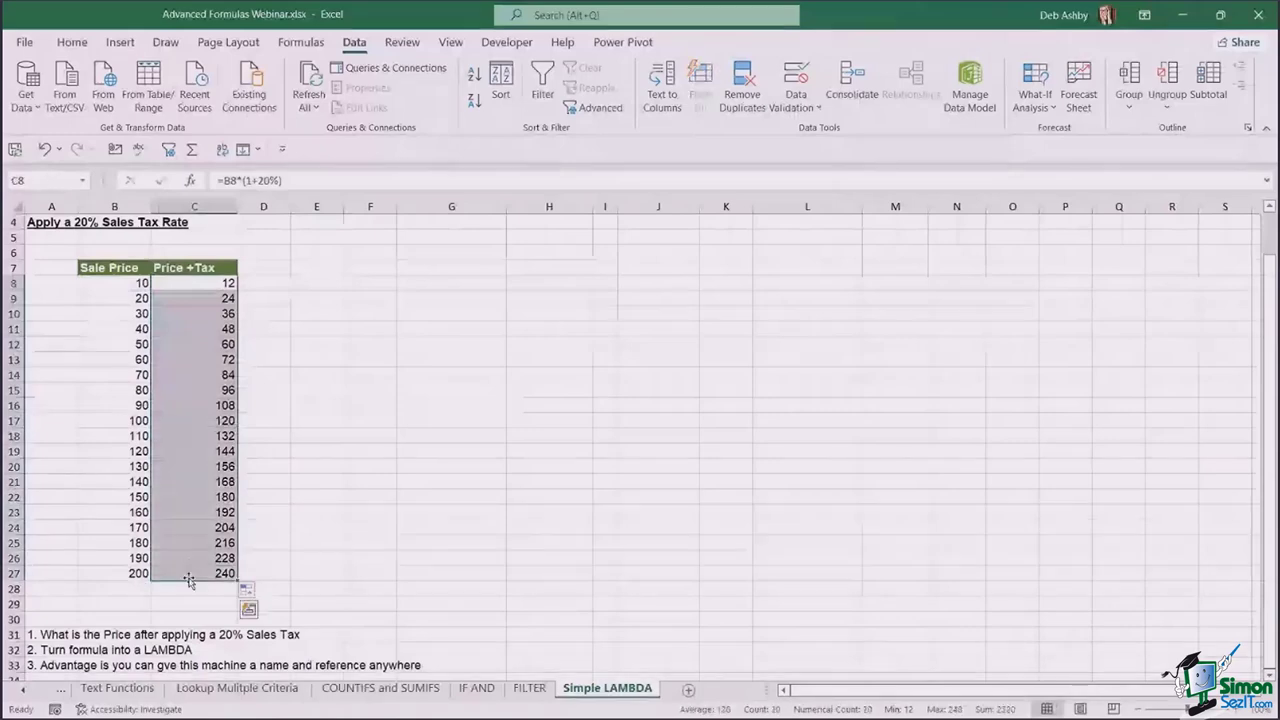
key("Delete")
- Begin typing =LAMBDA( in cell C8
left_click(194, 283)
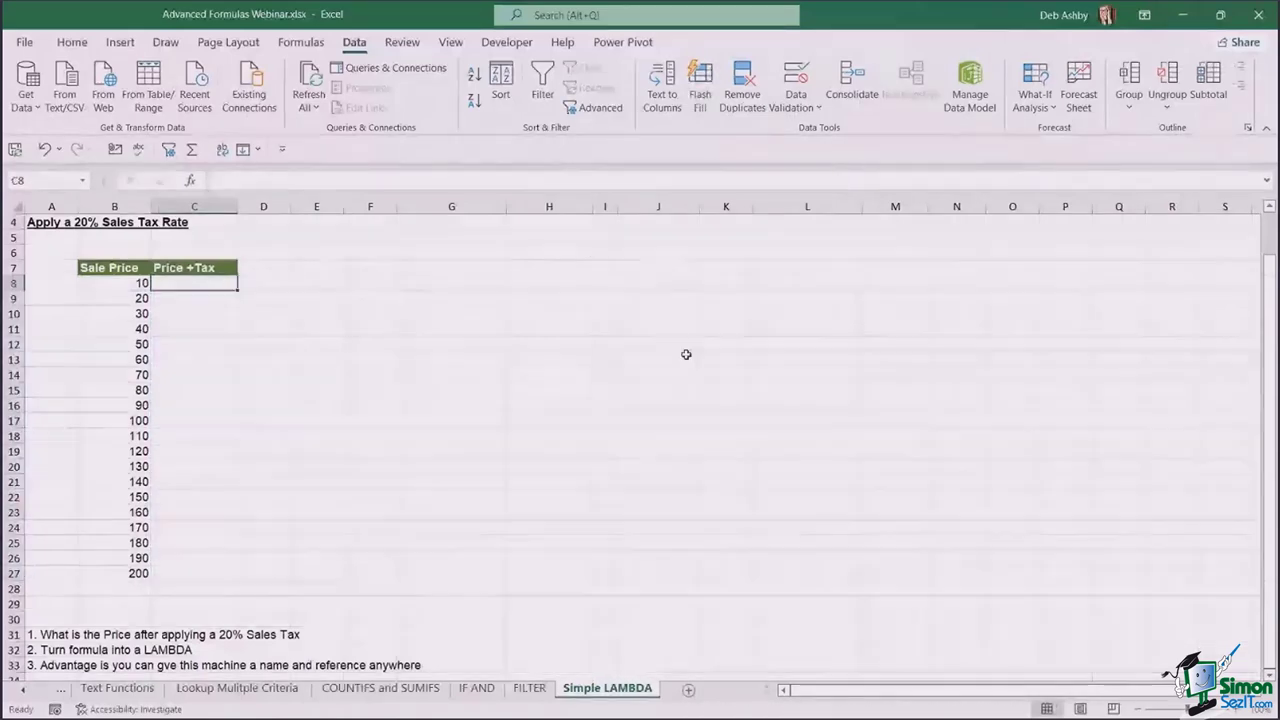
type("=LA")
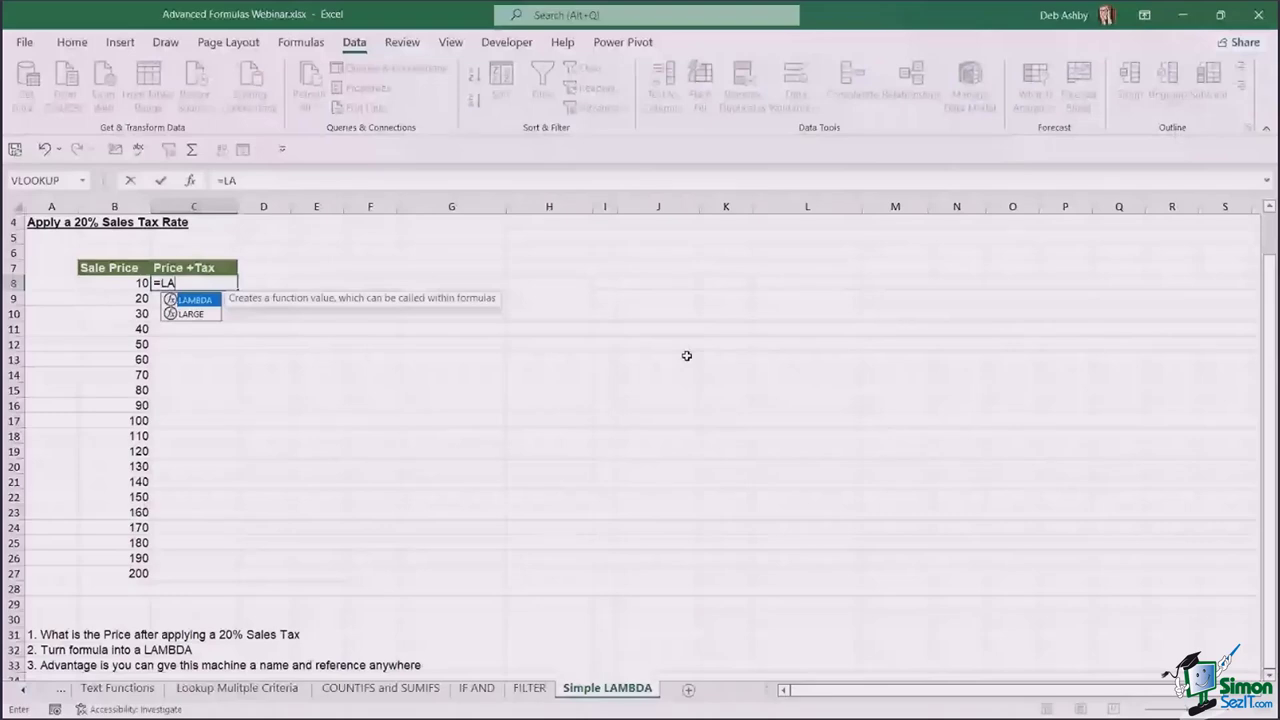
type("MBDA(")
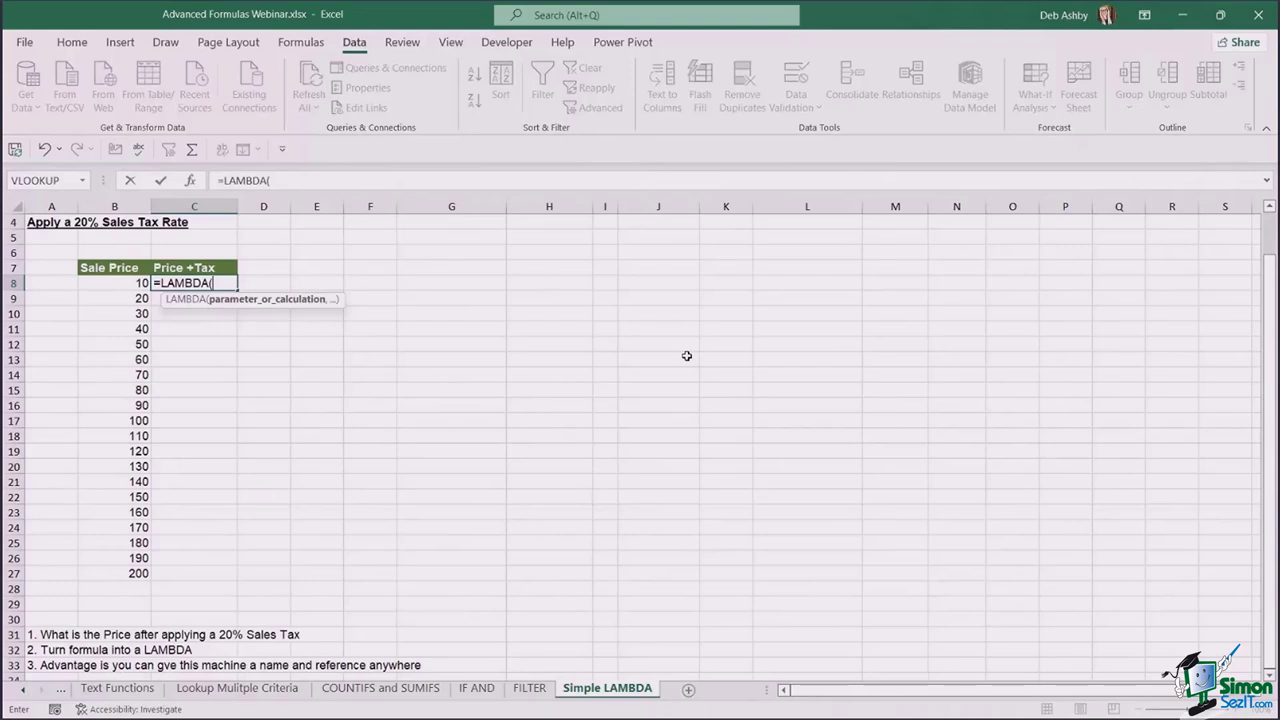
- Finish C8 as =LAMBDA(price,price*(1+20%)), correcting the closing parenthesis, and commit it
type("price")
type(",")
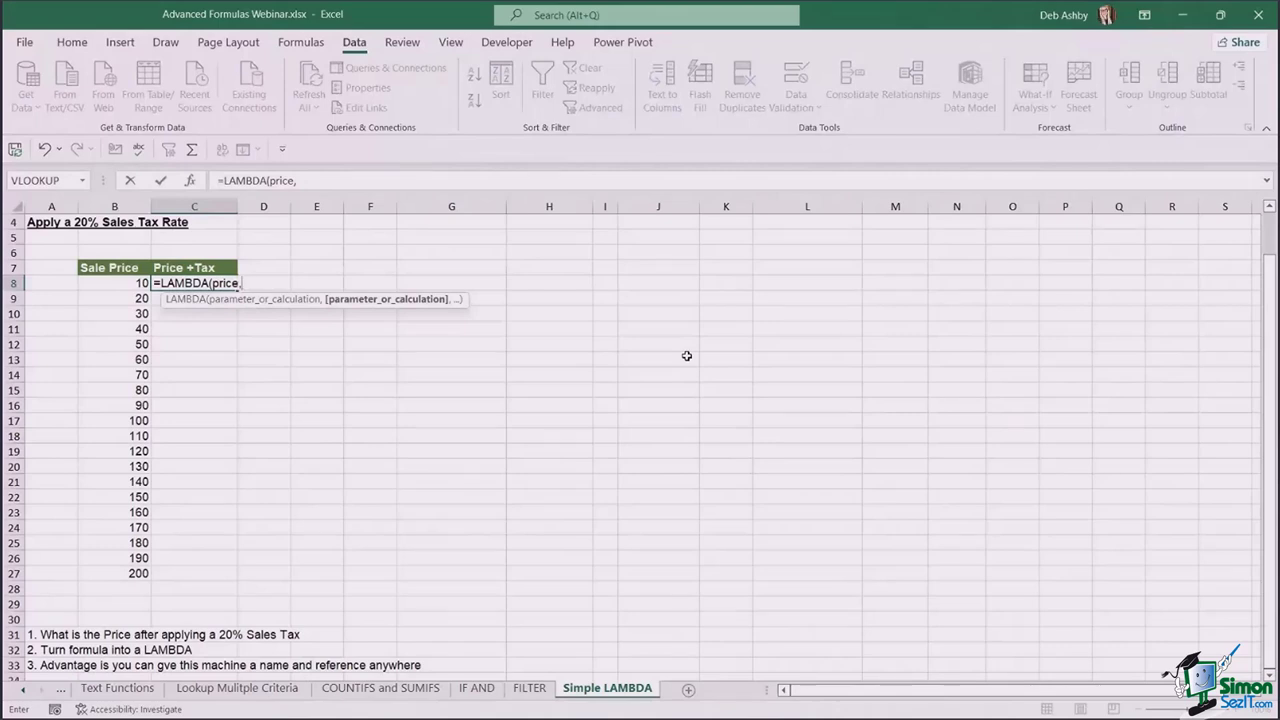
type("price")
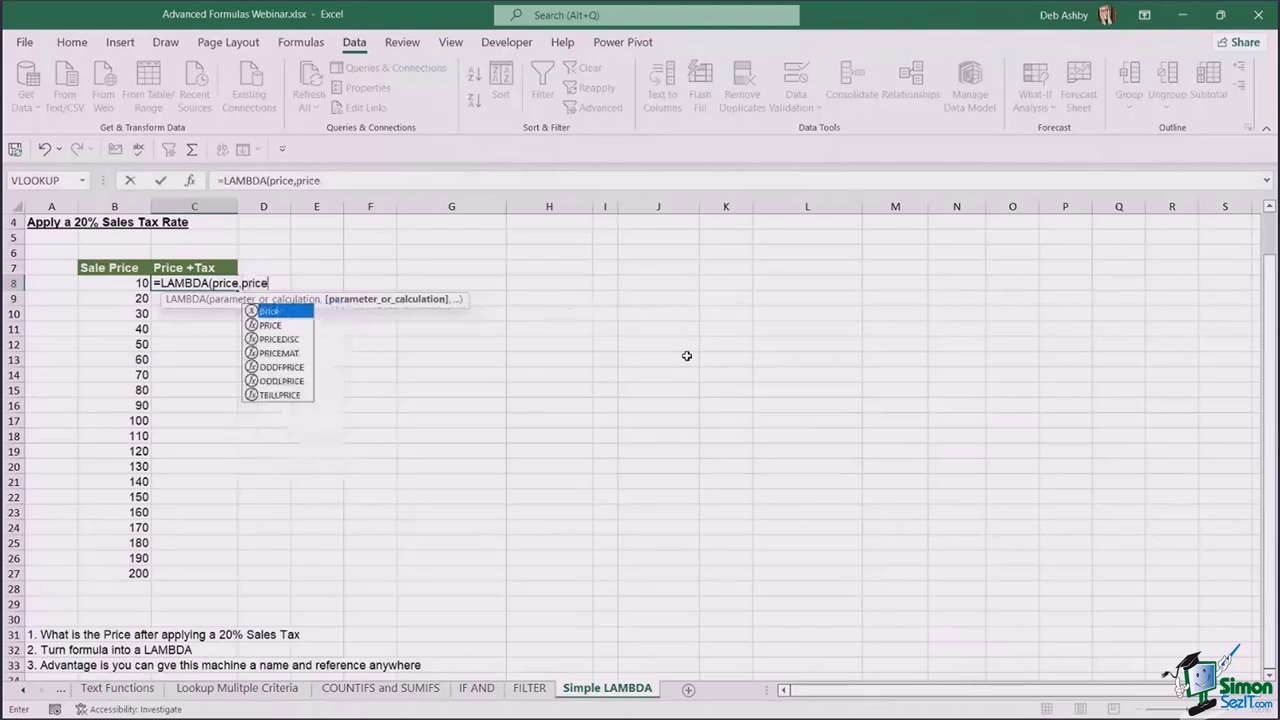
type("*")
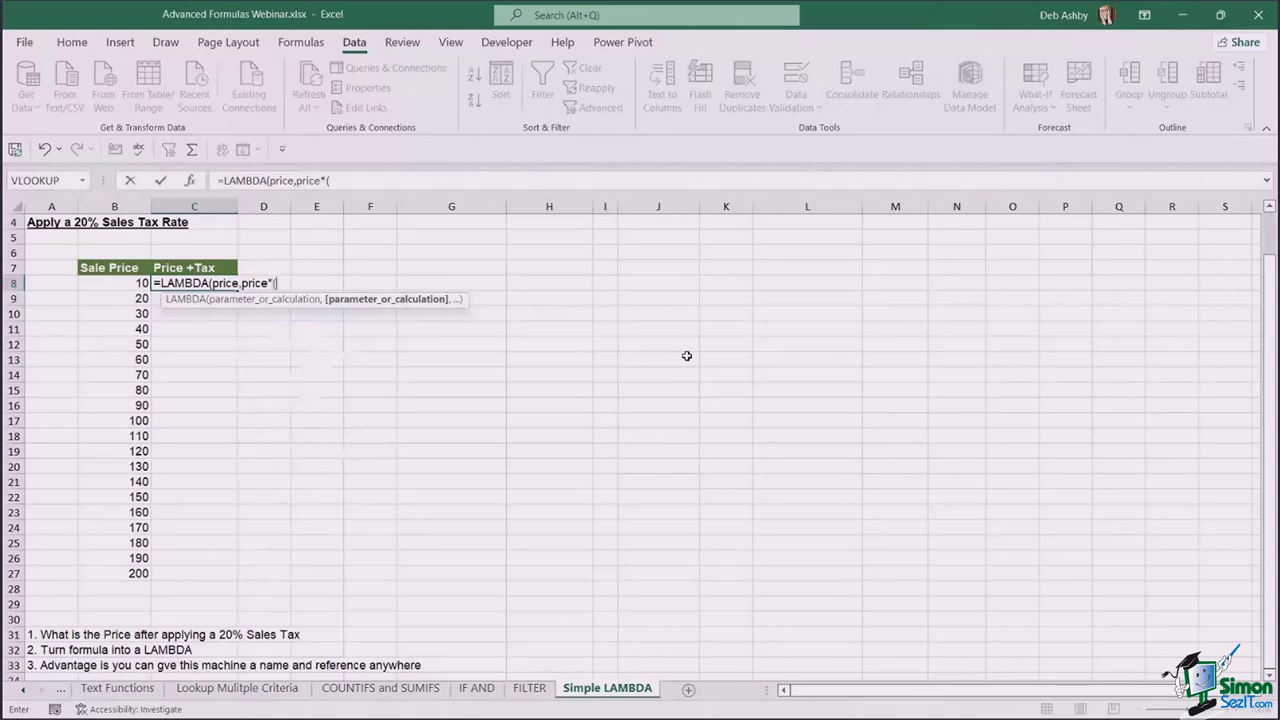
type("(1+20%))")
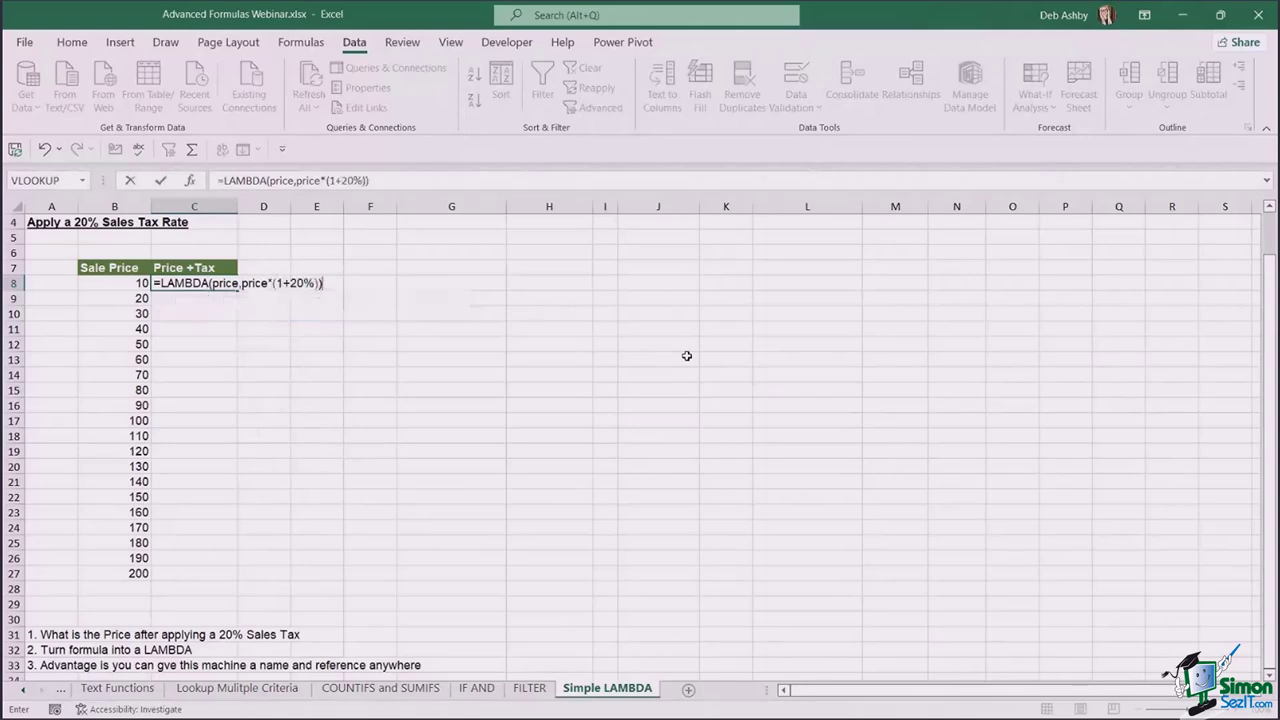
key("BackSpace")
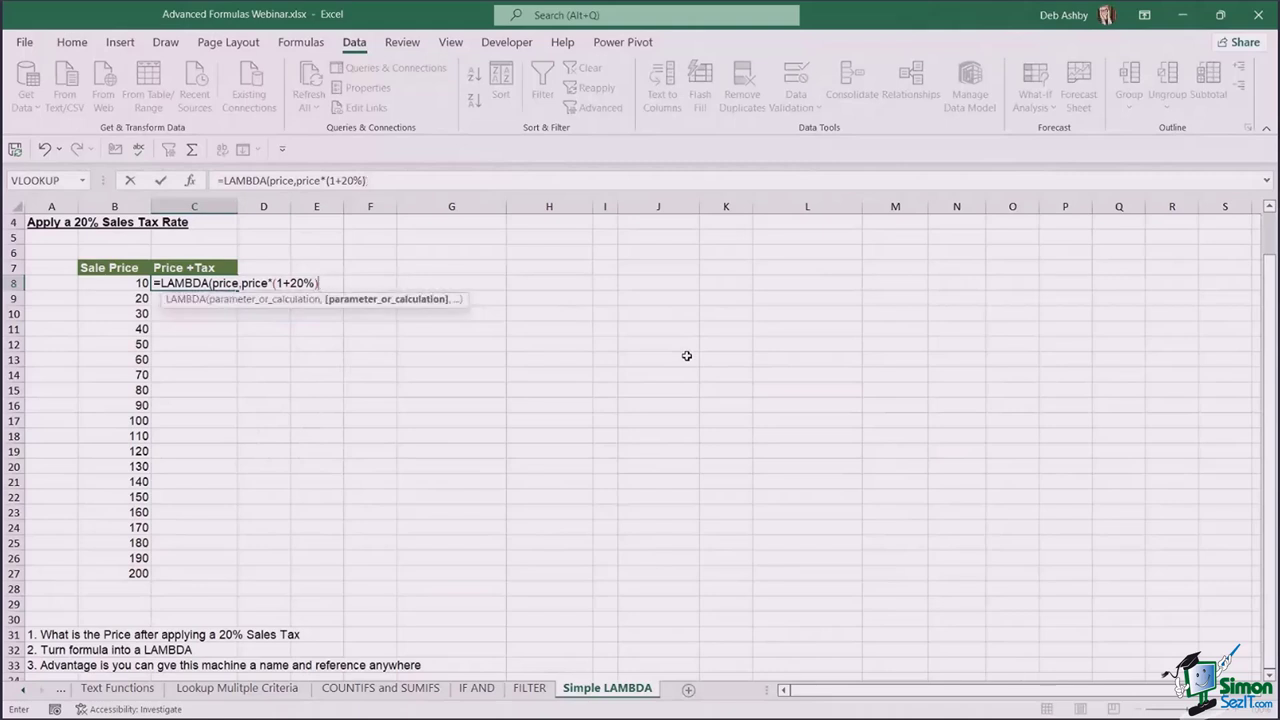
type(")")
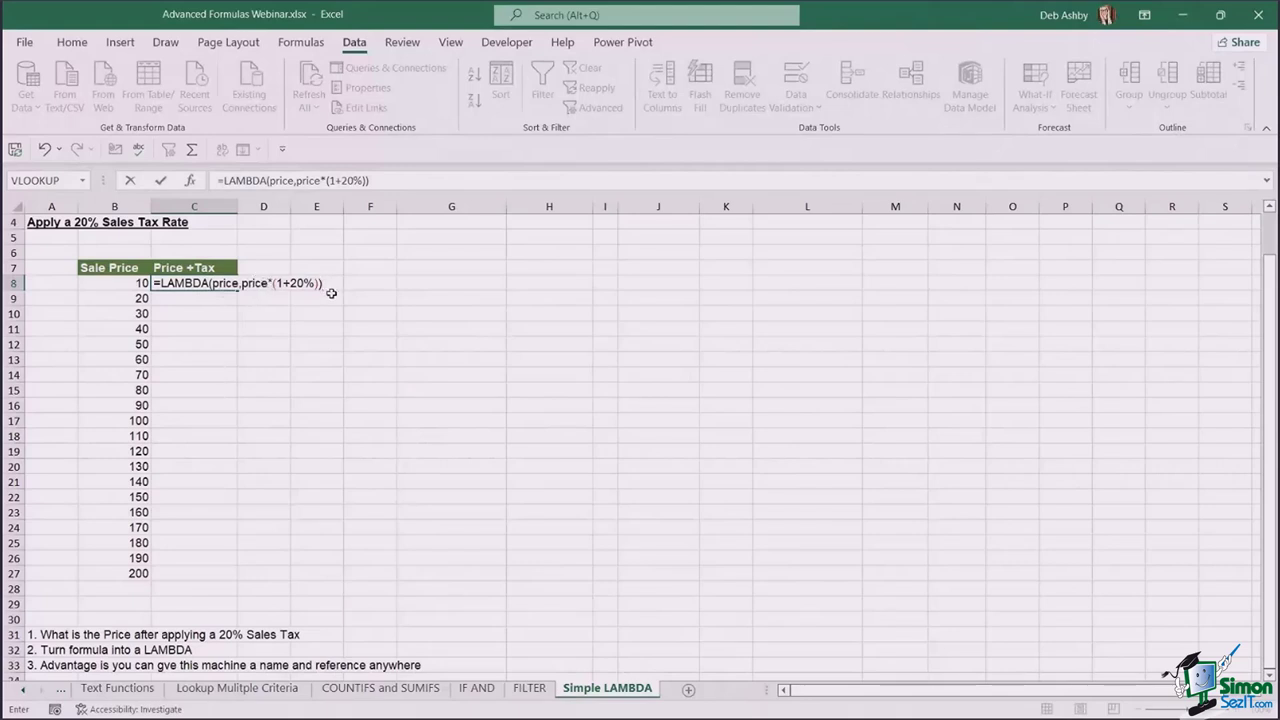
key("Return")
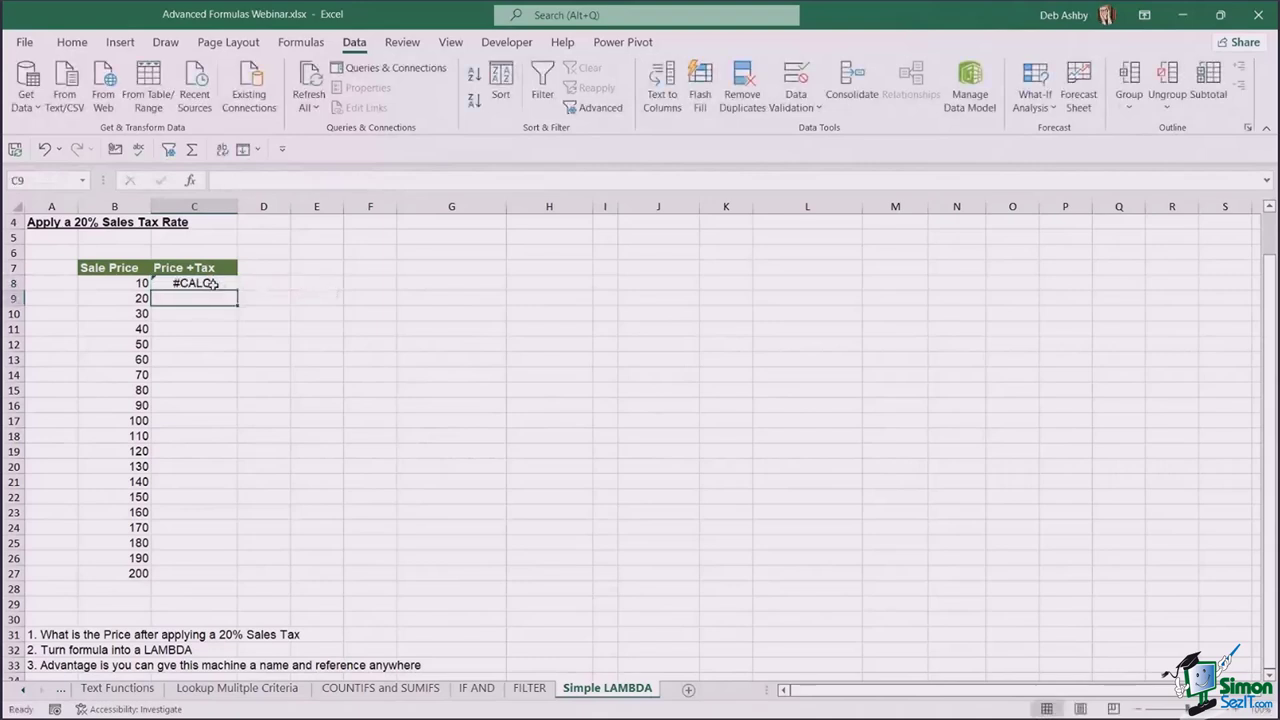
- Append (B8) to C8's LAMBDA and fill it down to C27, giving 12 to 240
double_click(213, 285)
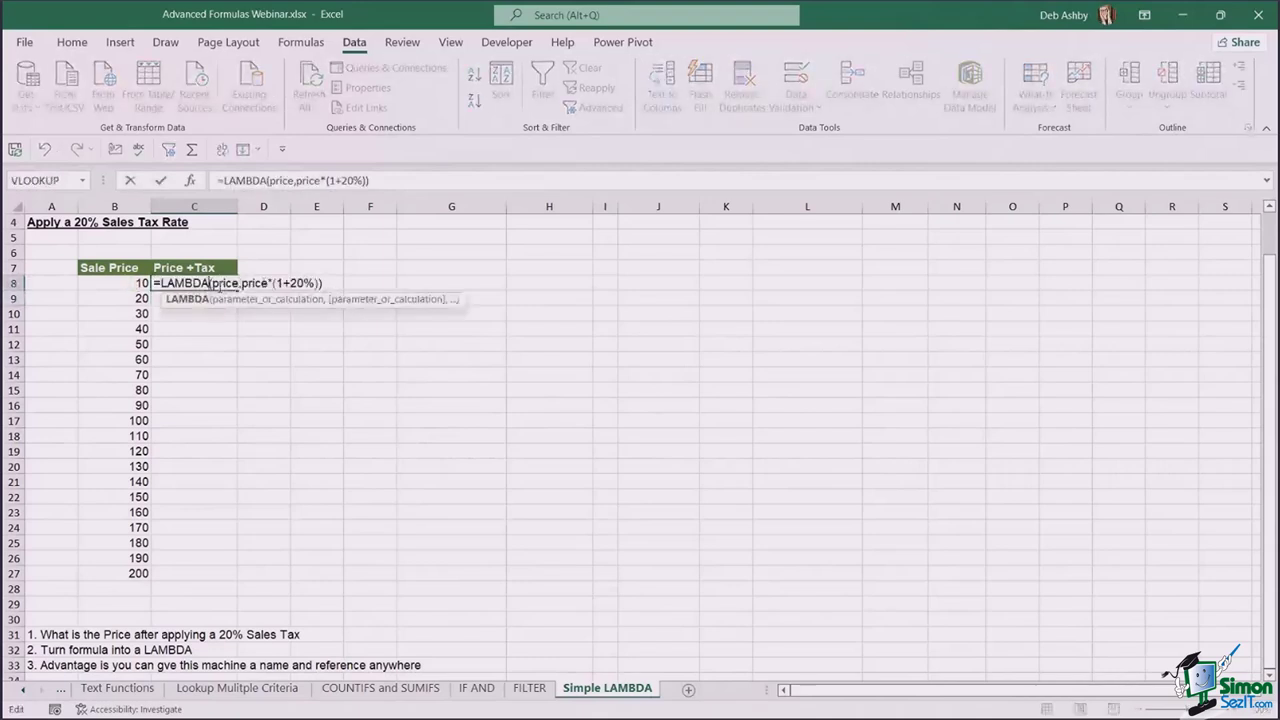
left_click_drag(210, 285, 238, 285)
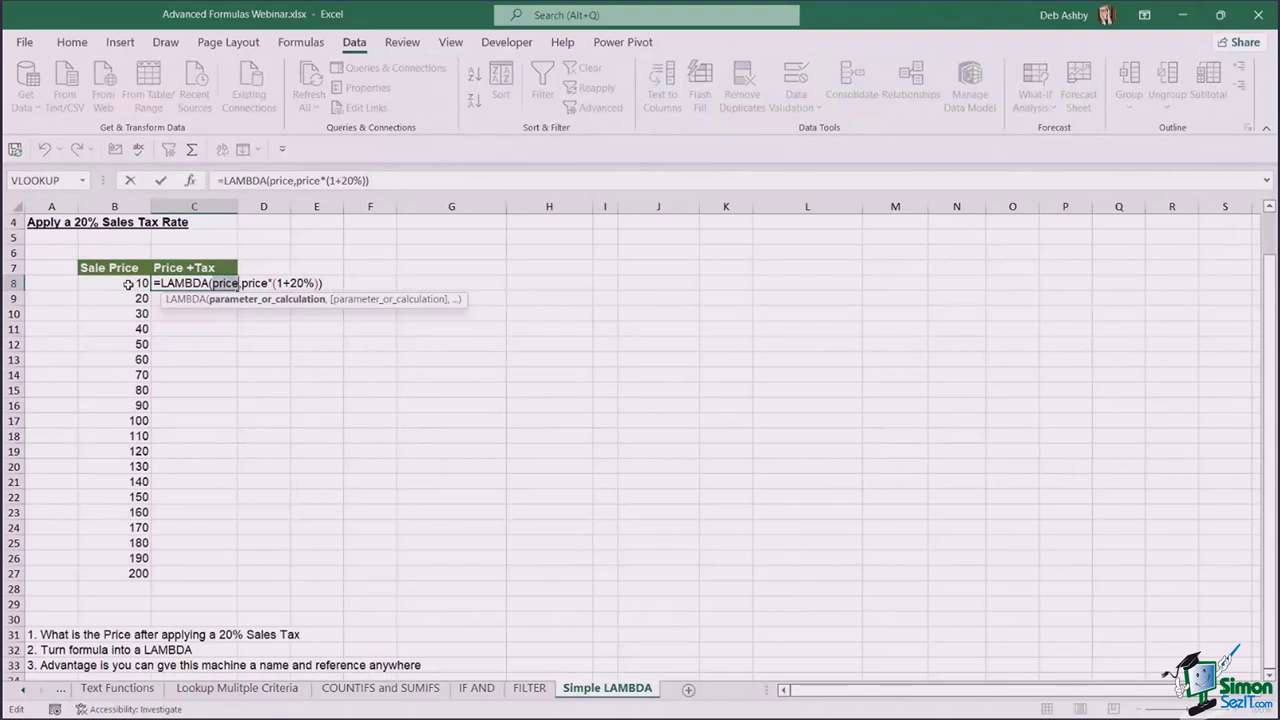
left_click(322, 283)
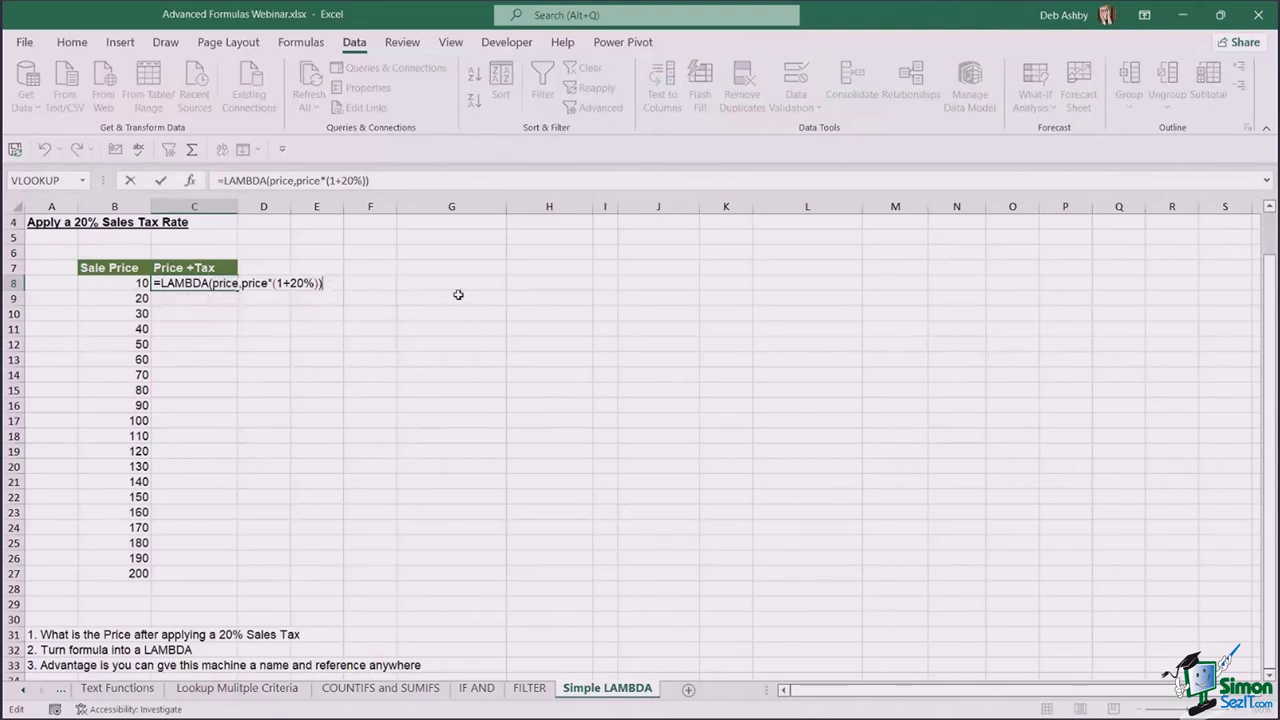
type("(")
left_click(124, 283)
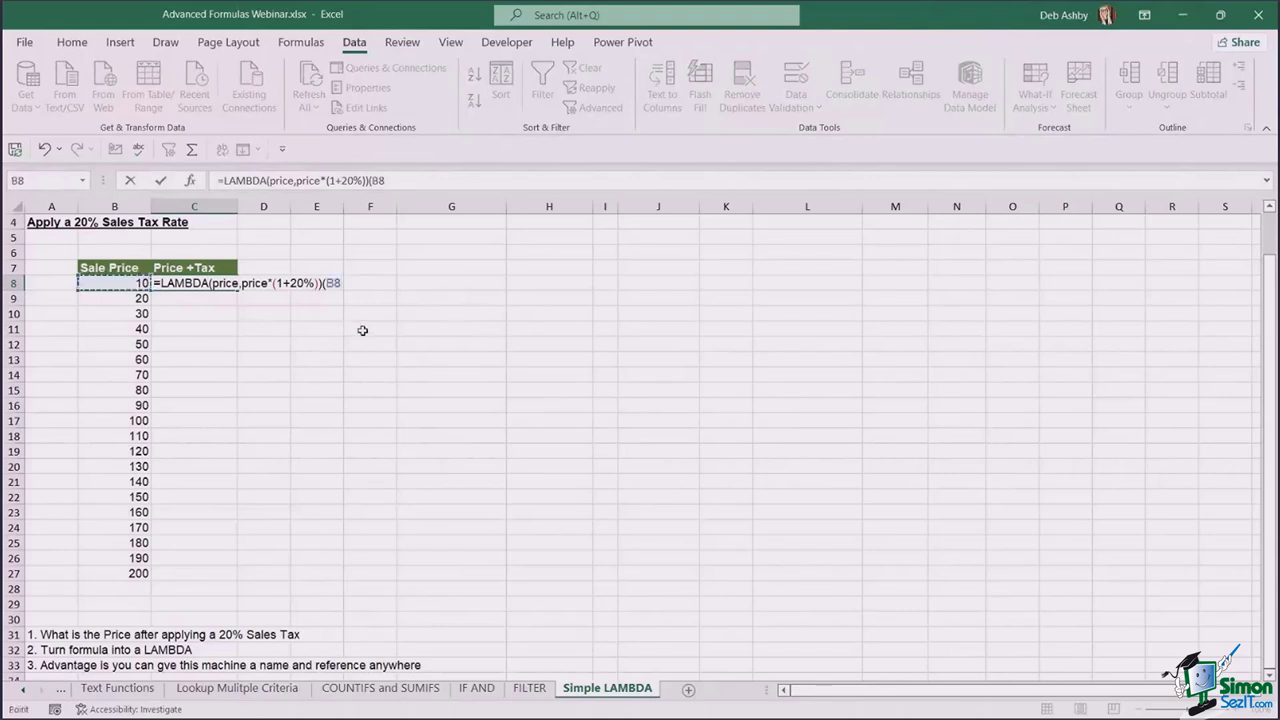
type(")")
key("ctrl+Return")
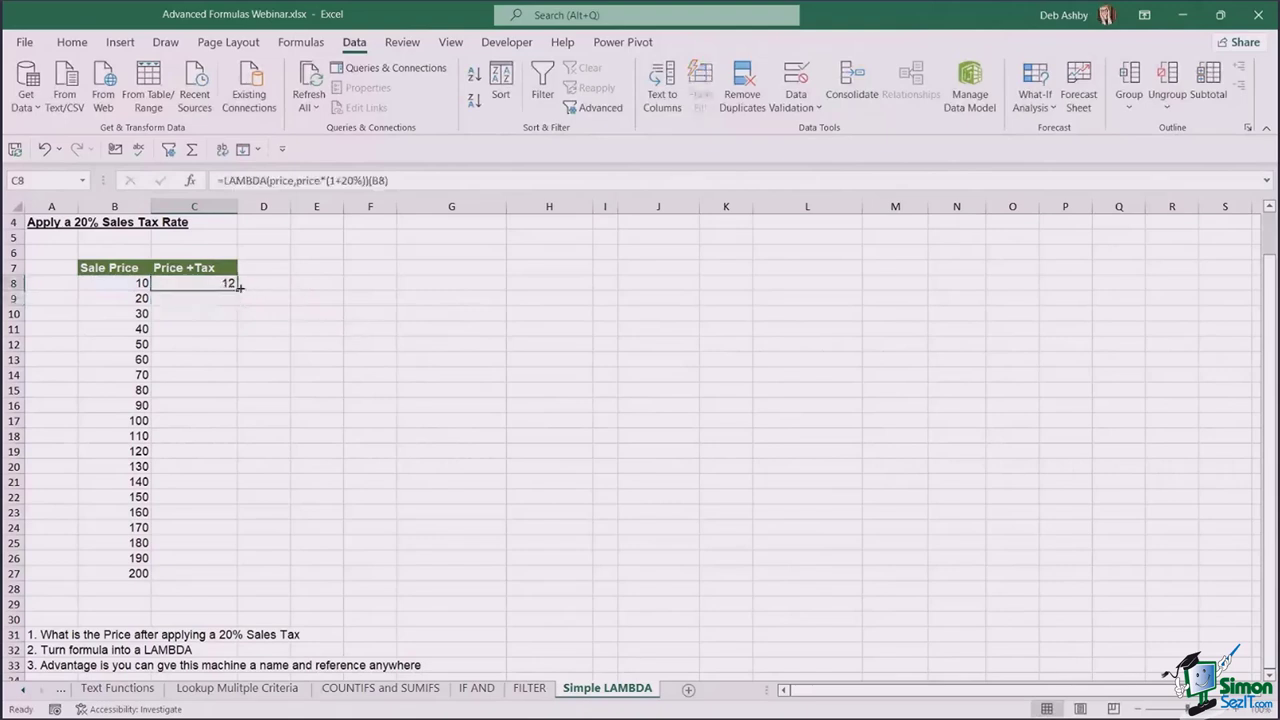
double_click(237, 289)
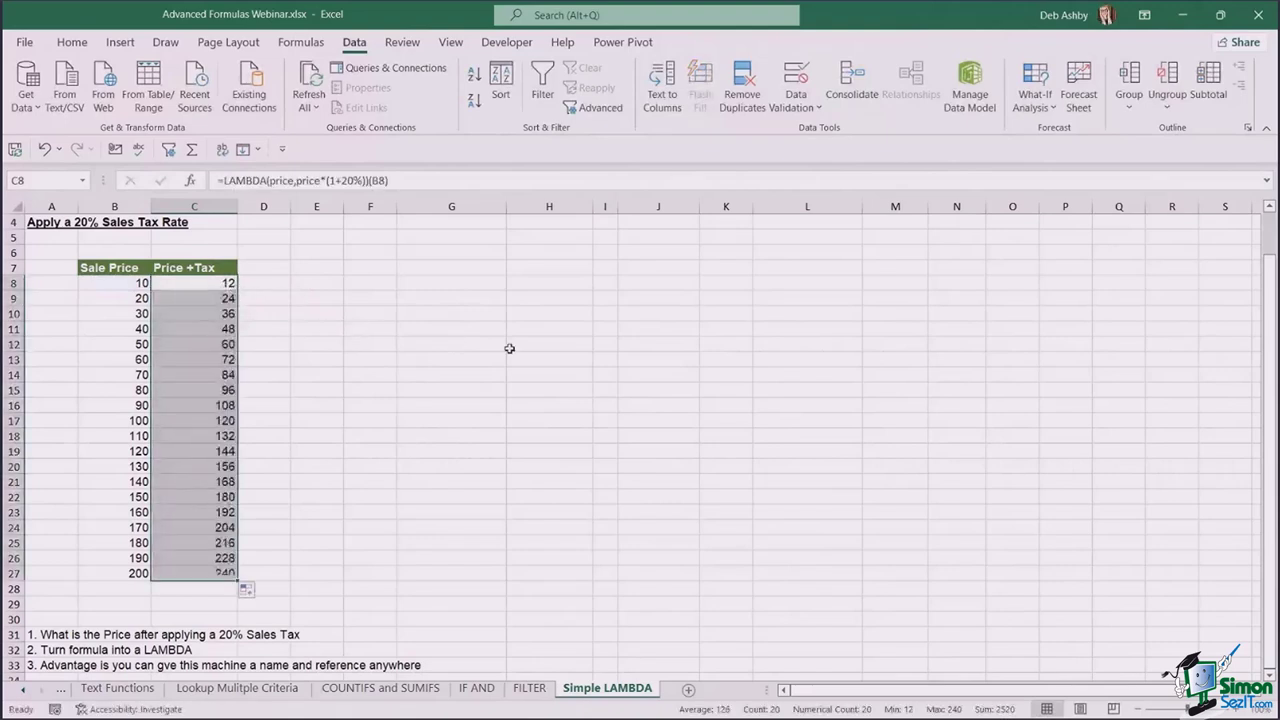
double_click(217, 283)
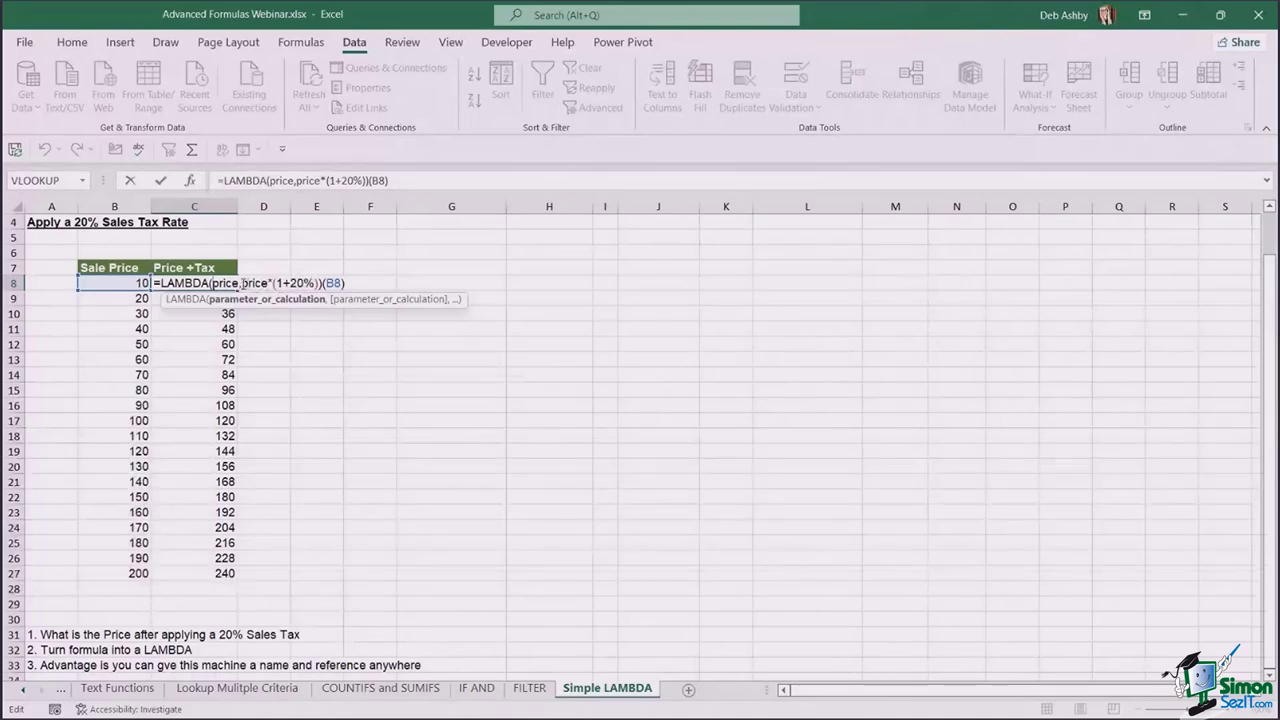
- Edit C8 to read =LAMBDA(price,tax,price*(1+tax))(B8,20%)
left_click(242, 284)
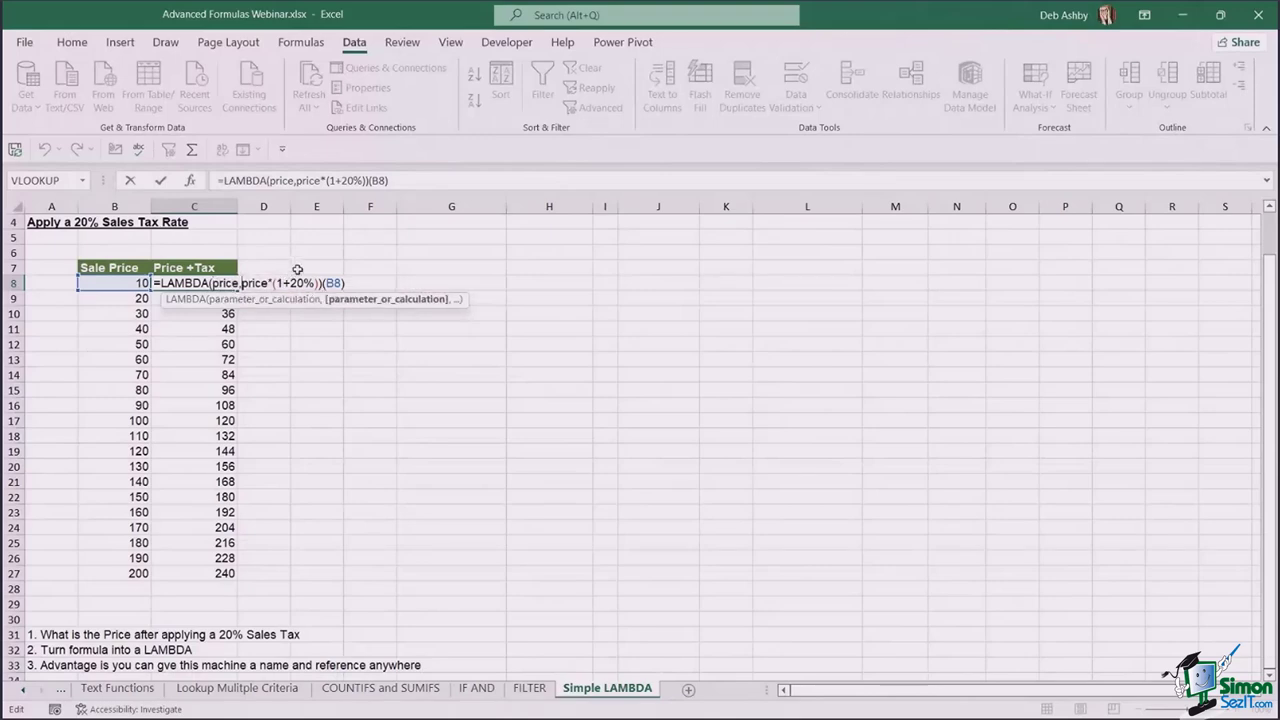
type("t")
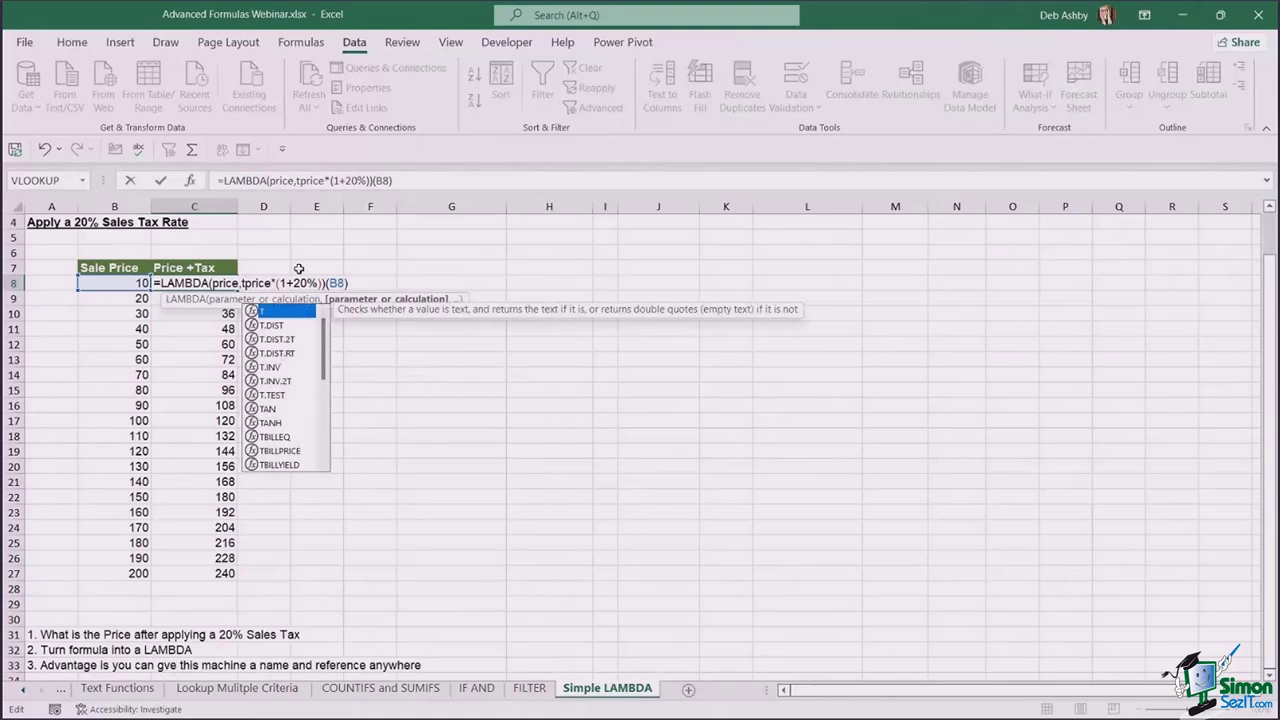
type("ax,")
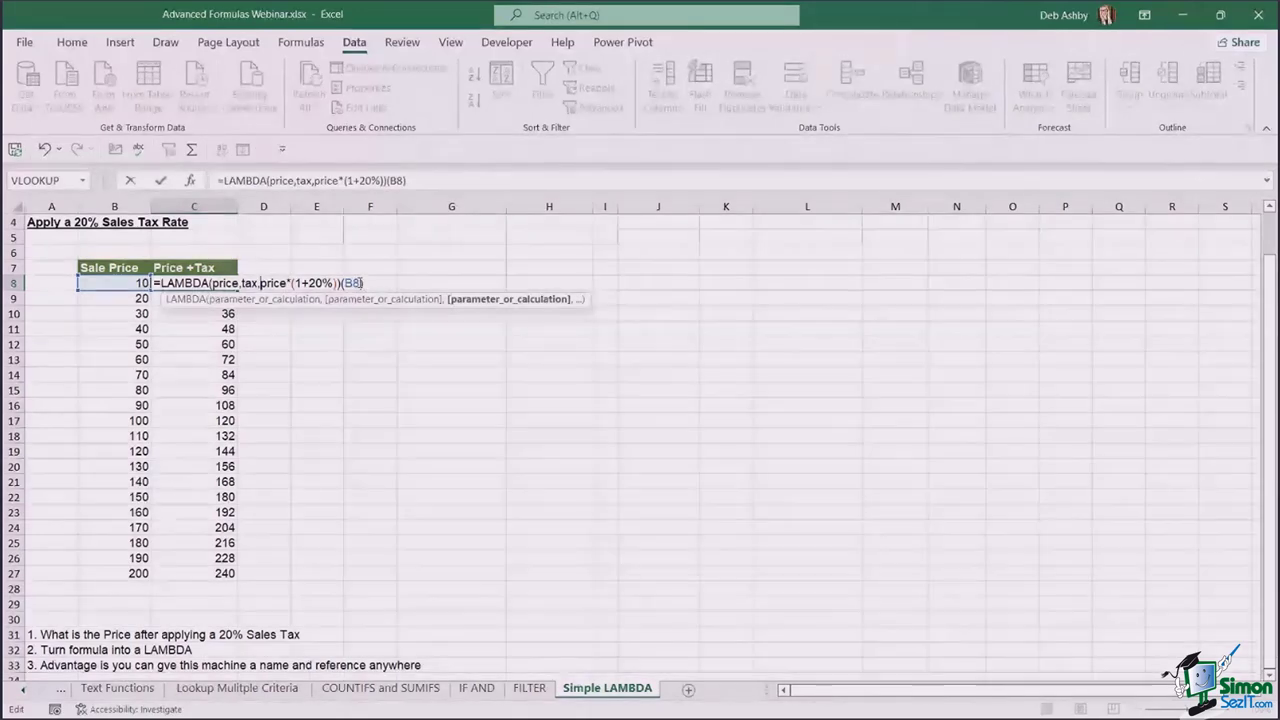
type(",")
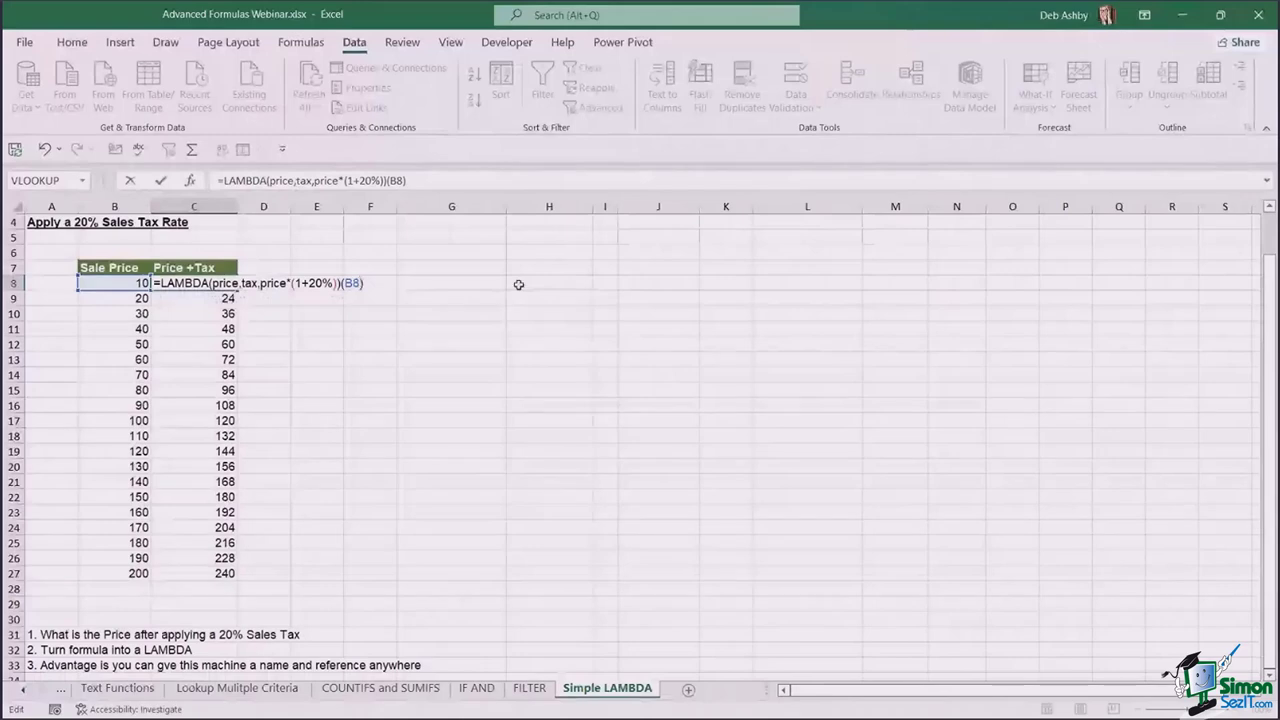
type("20")
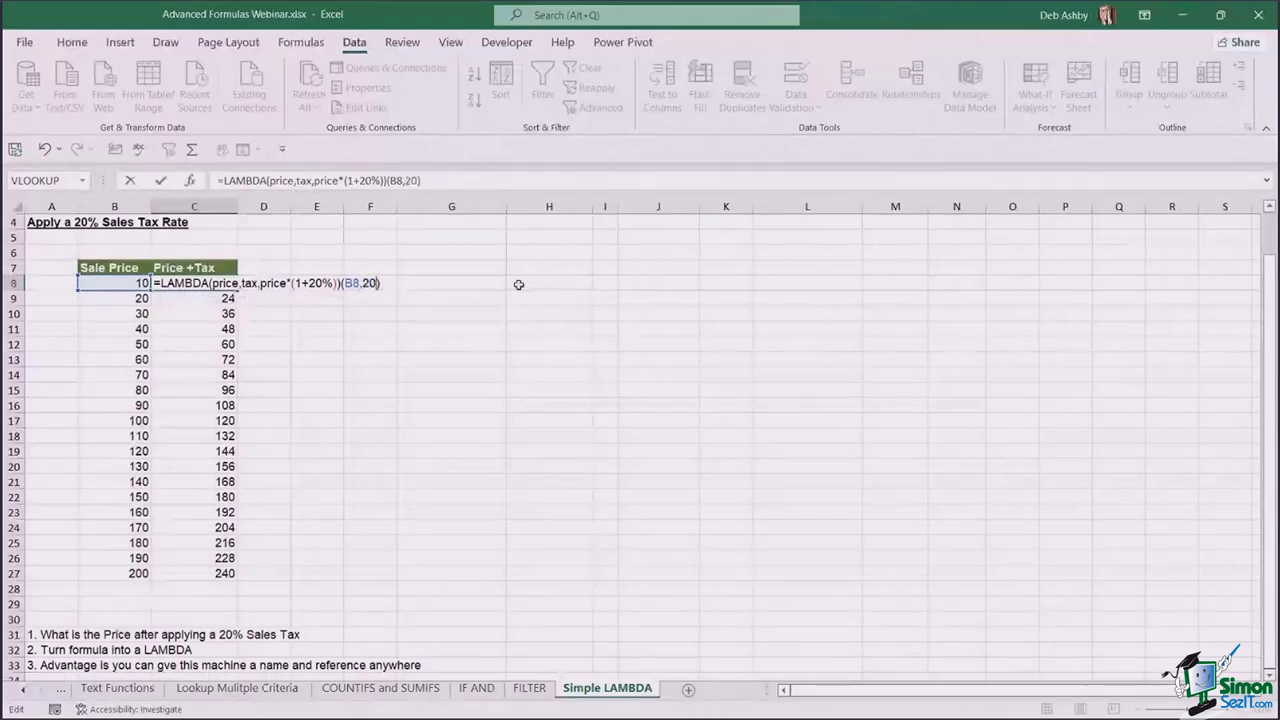
type("%")
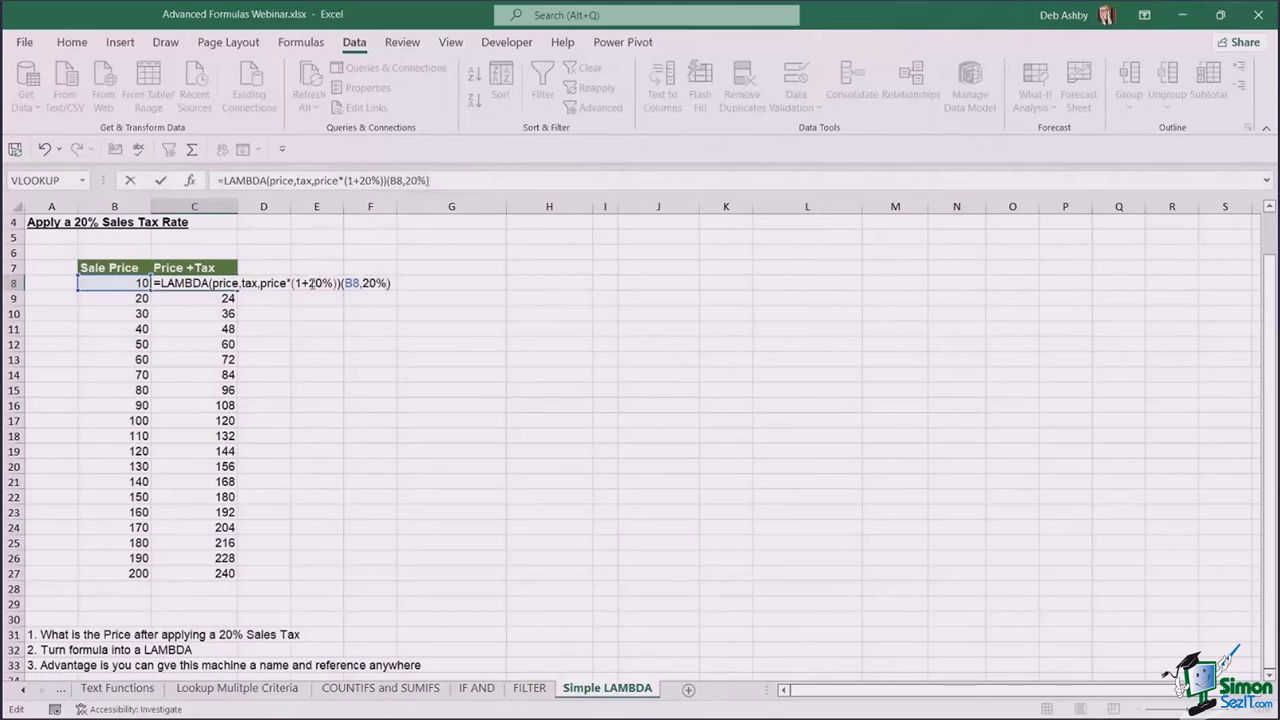
left_click_drag(308, 283, 336, 283)
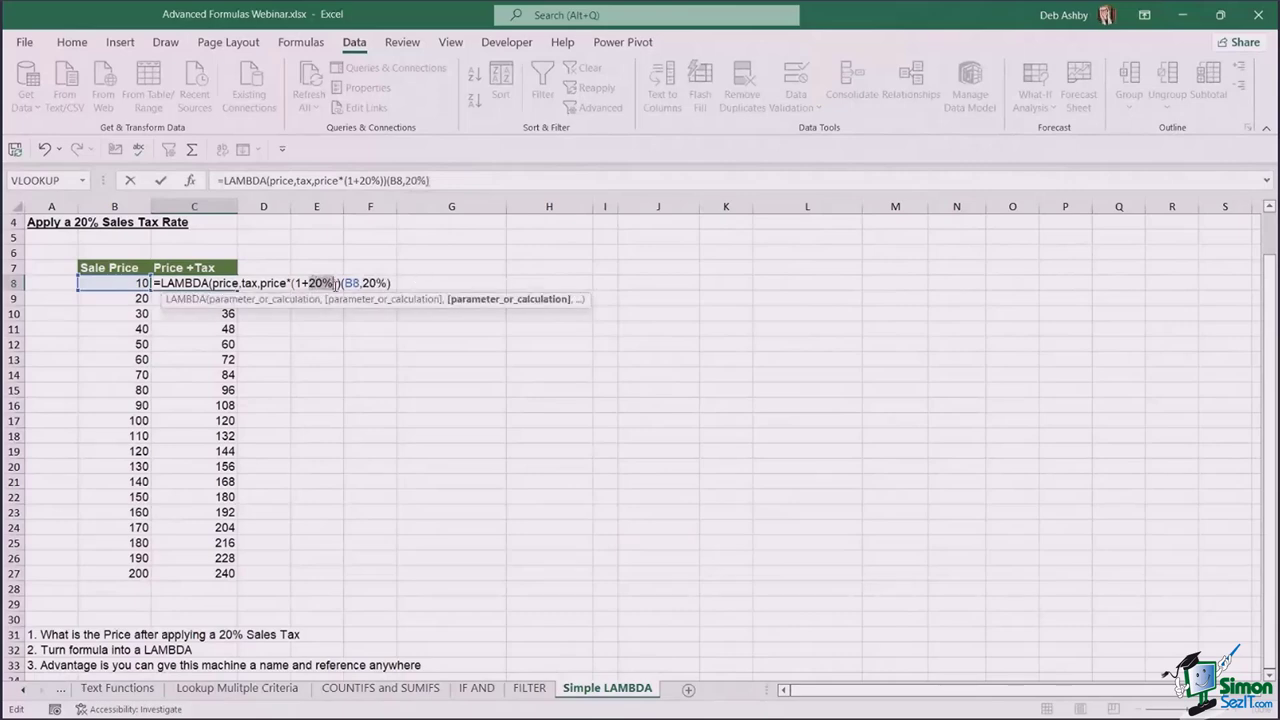
type("tax")
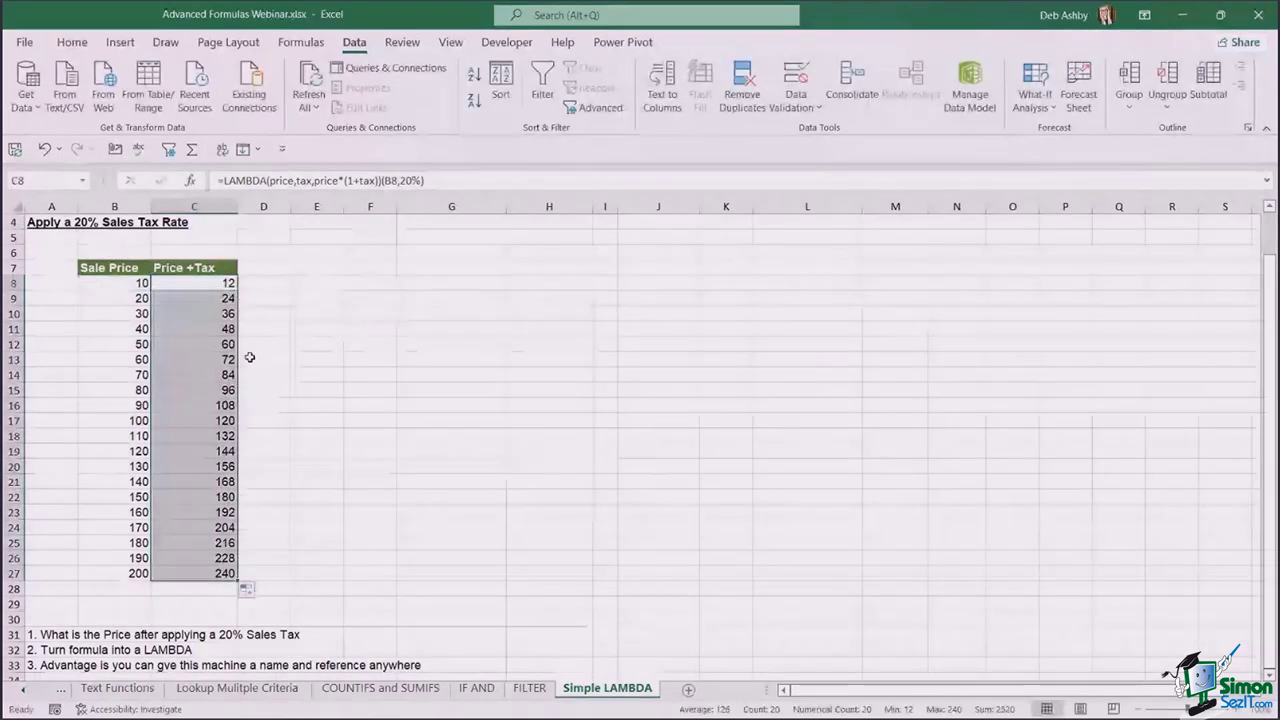
double_click(229, 283)
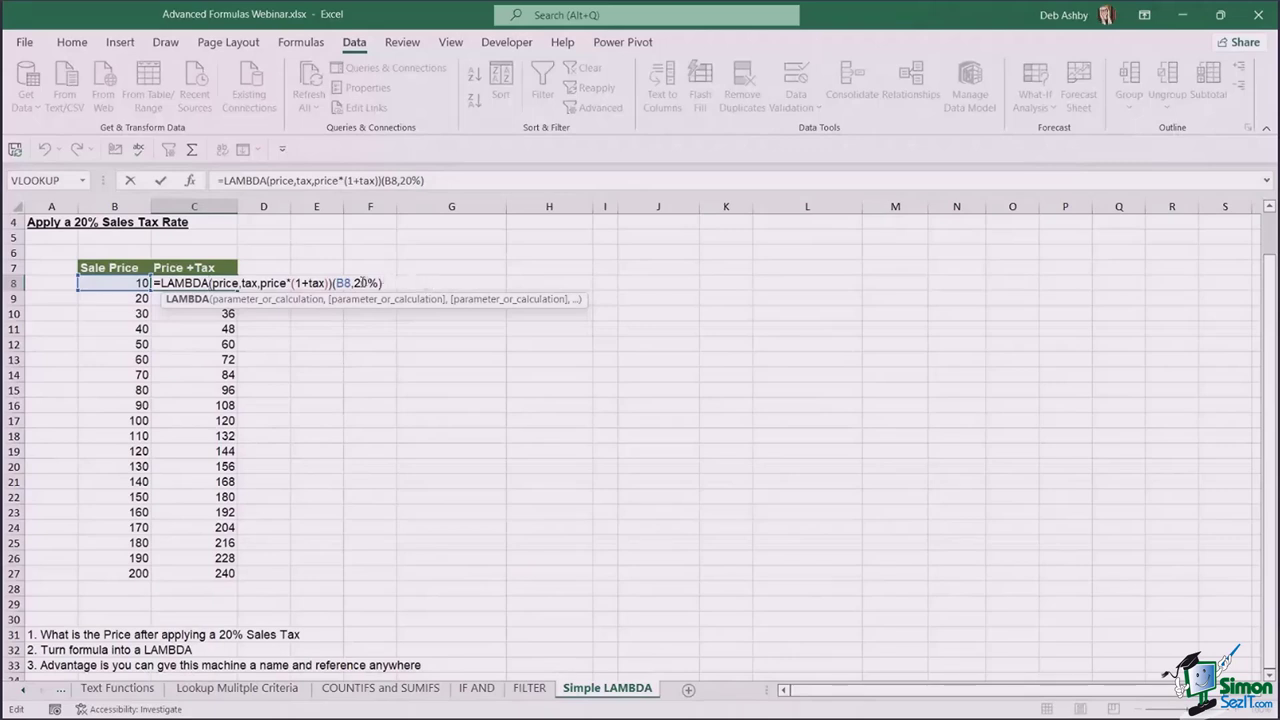
- Copy LAMBDA(price,tax,price*(1+tax)) from C8's formula bar, leaving the formula unchanged
left_click(299, 180)
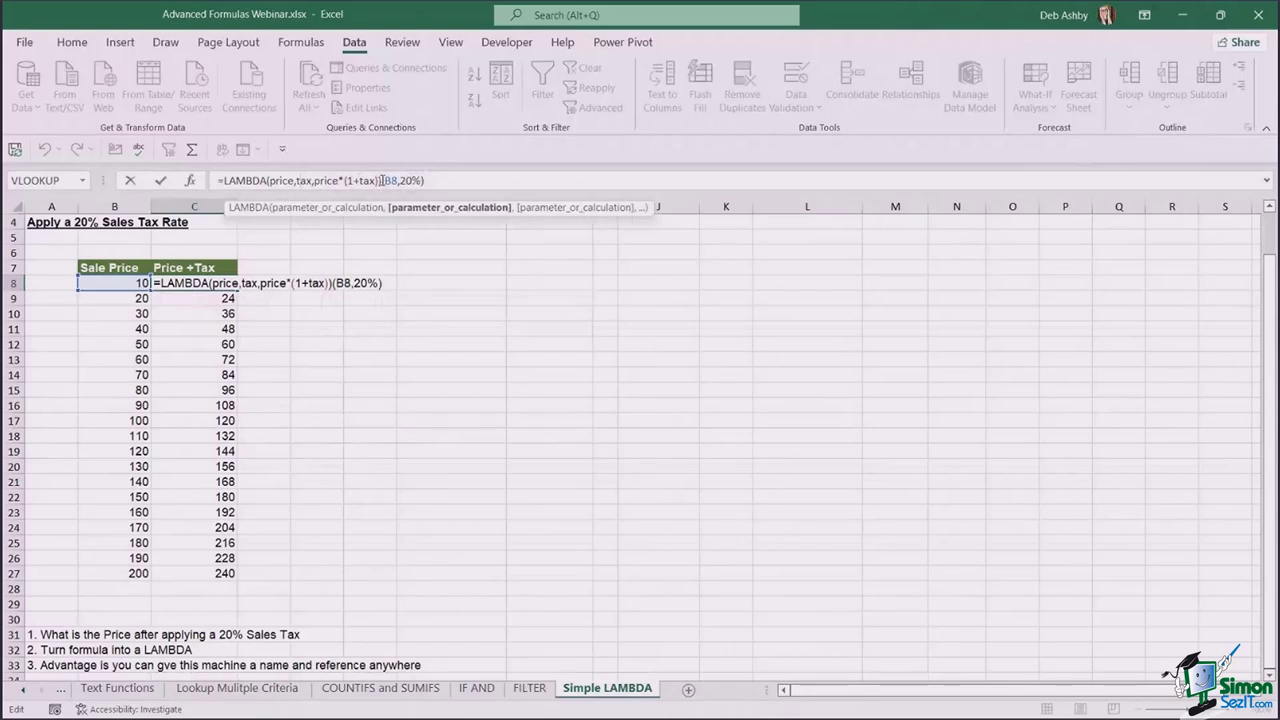
left_click_drag(381, 180, 426, 180)
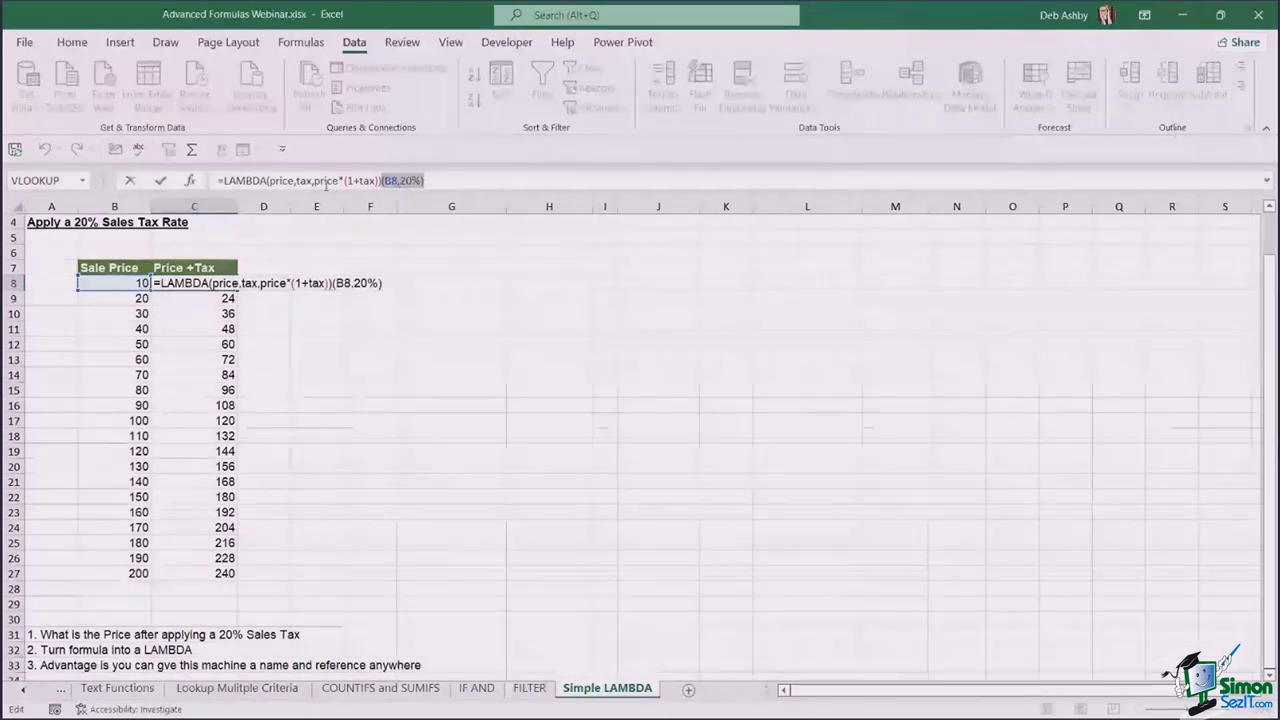
left_click(380, 181)
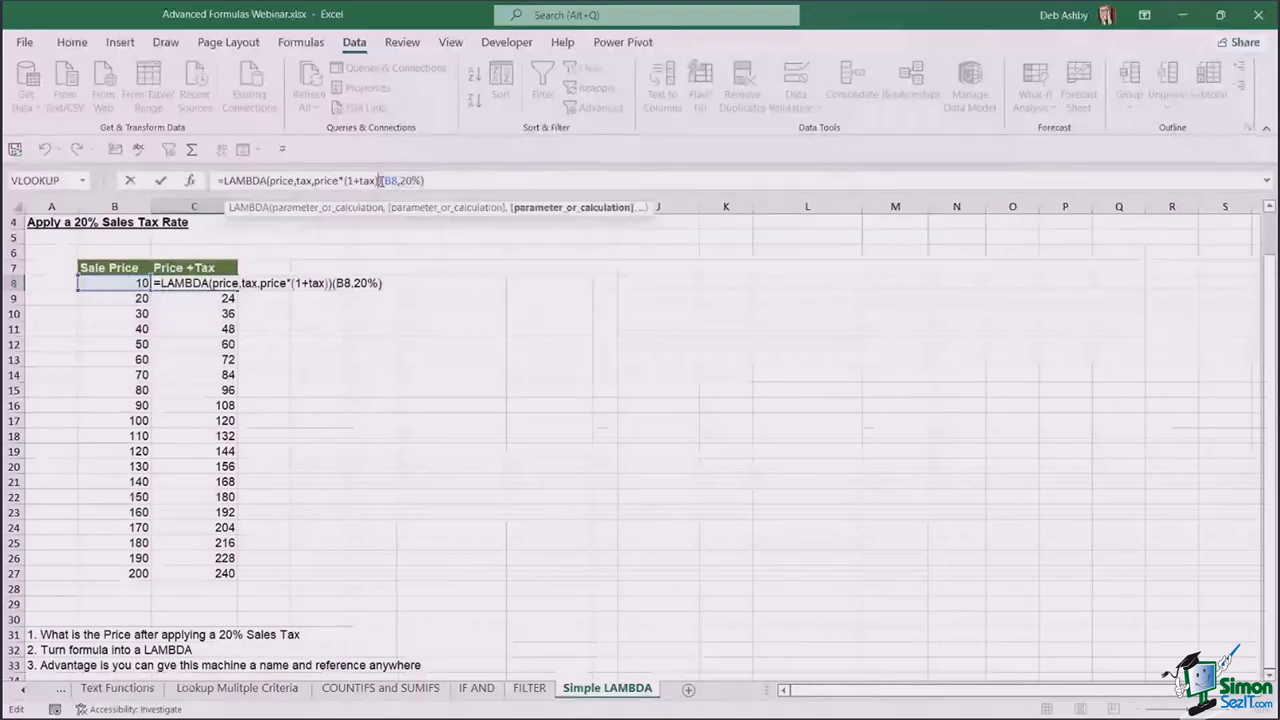
left_click_drag(380, 181, 217, 181)
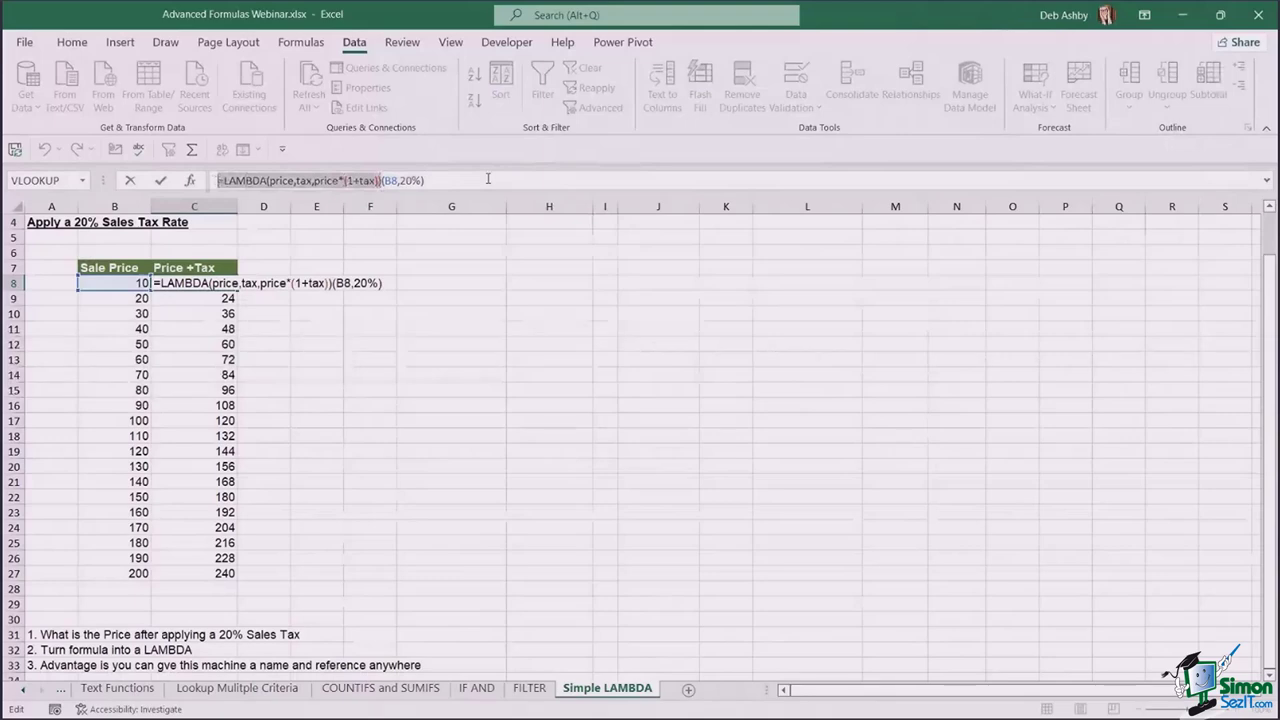
key("ctrl+c")
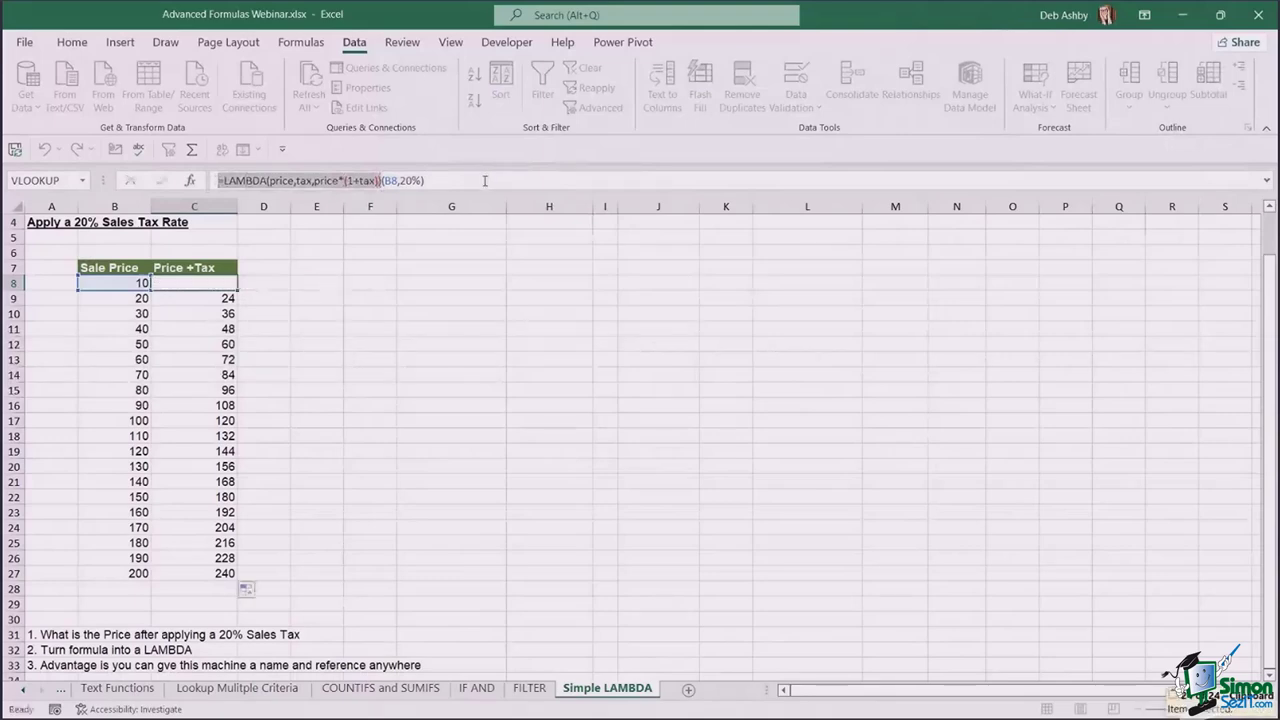
key("Escape")
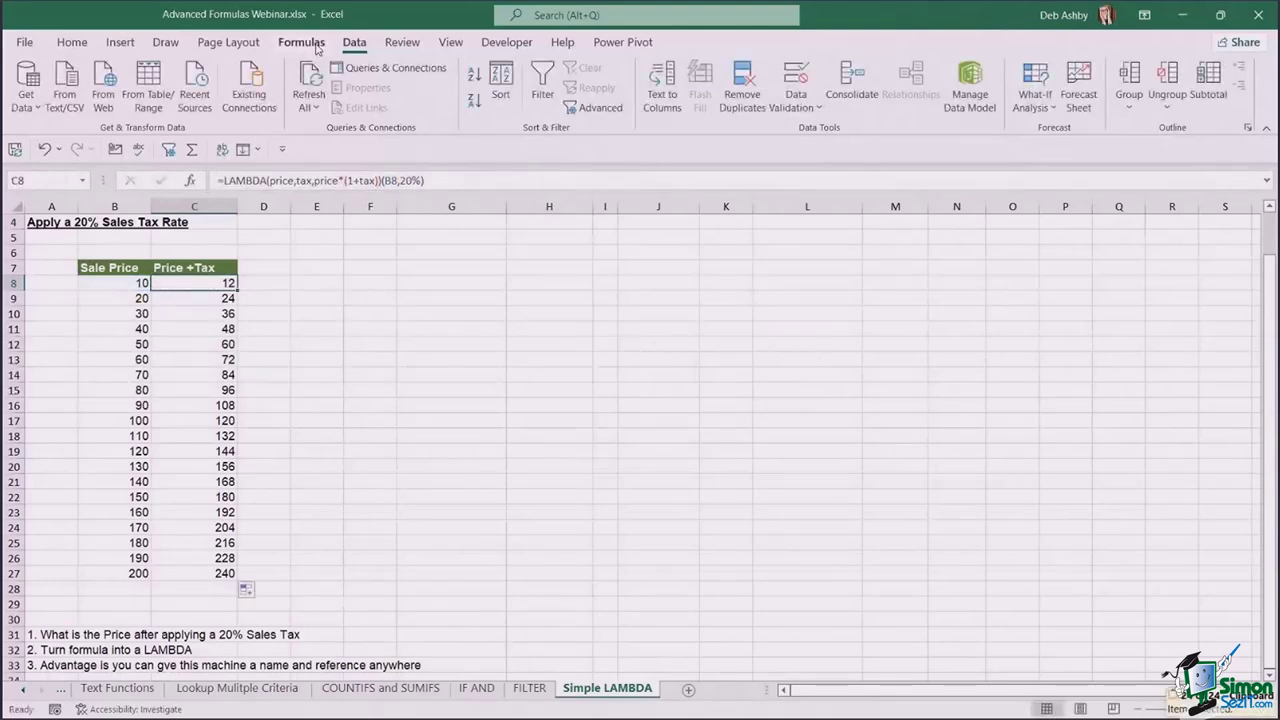
- In Name Manager, create PricePlusTax referring to =LAMBDA(price,tax,price*(1+tax))
left_click(316, 45)
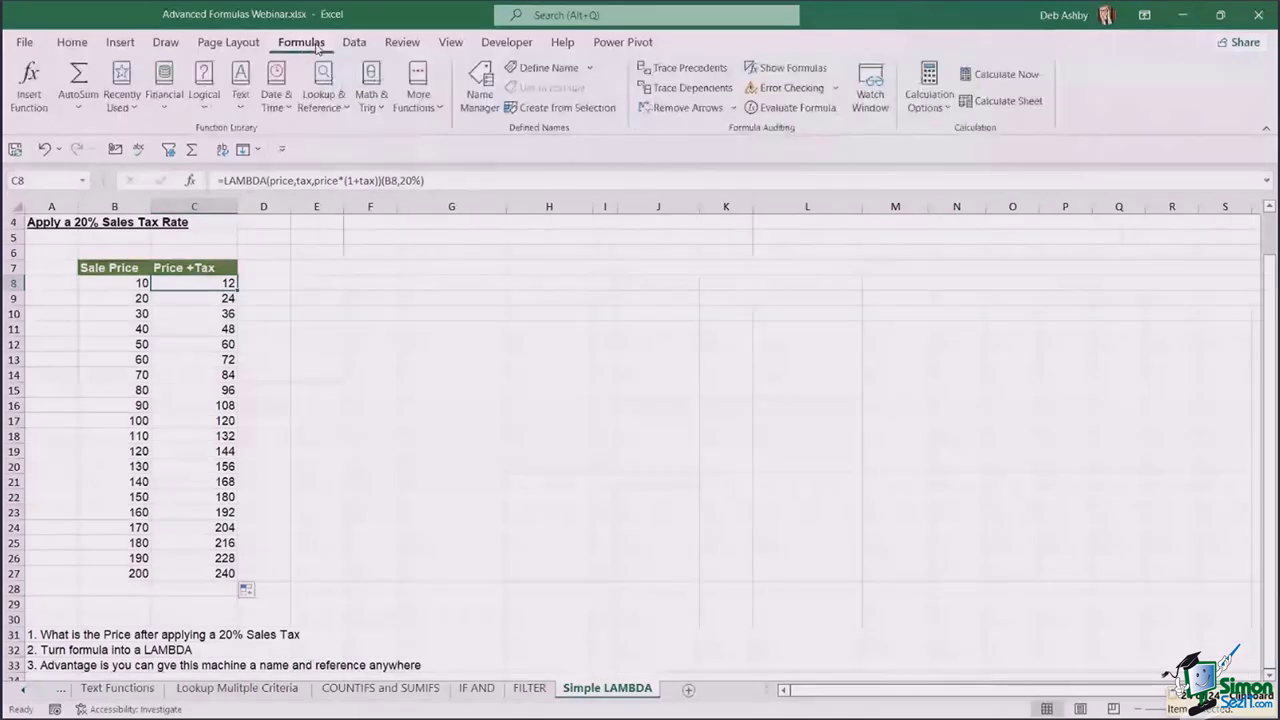
left_click(481, 82)
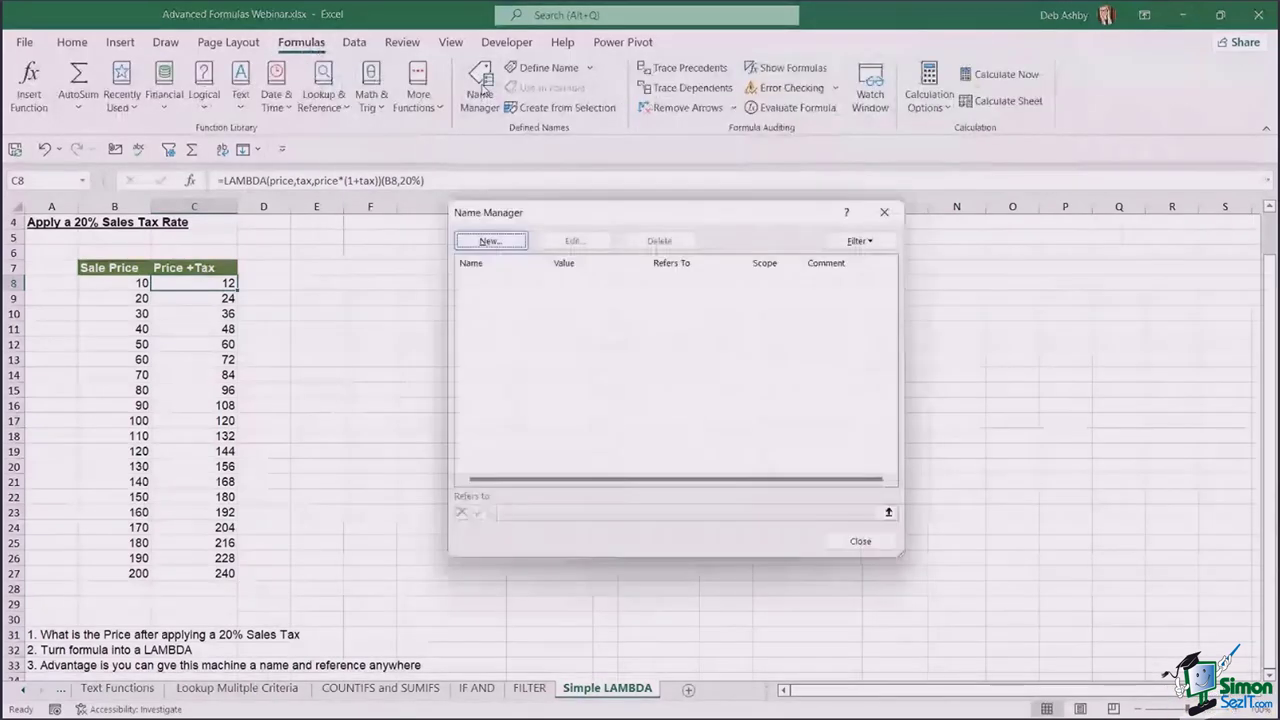
left_click(505, 244)
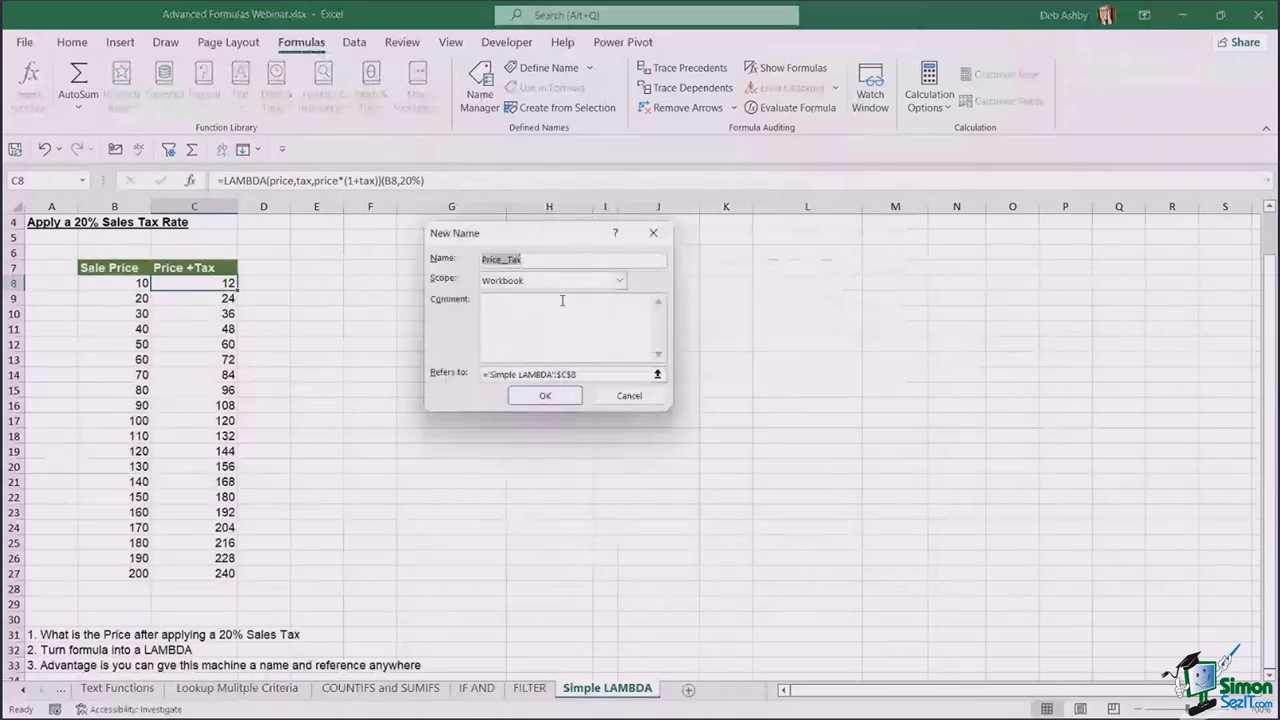
type("Price")
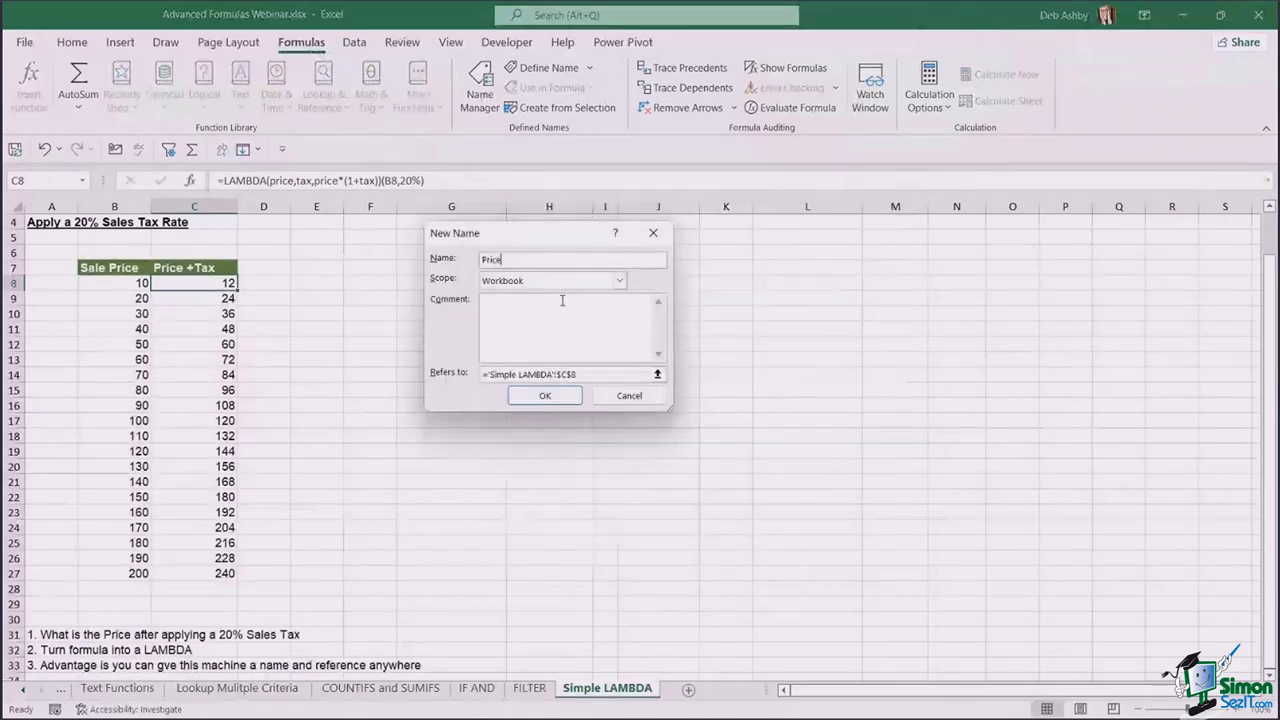
type("PlusTax")
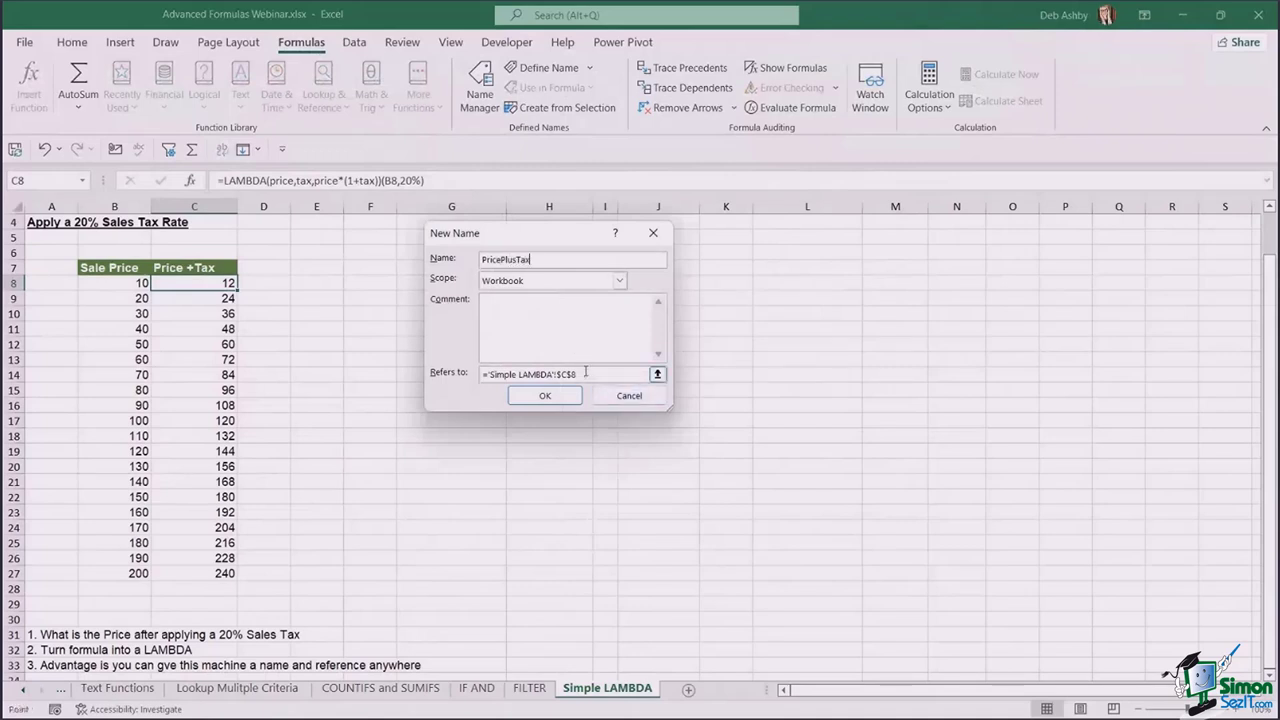
left_click_drag(587, 371, 357, 369)
key("ctrl+v")
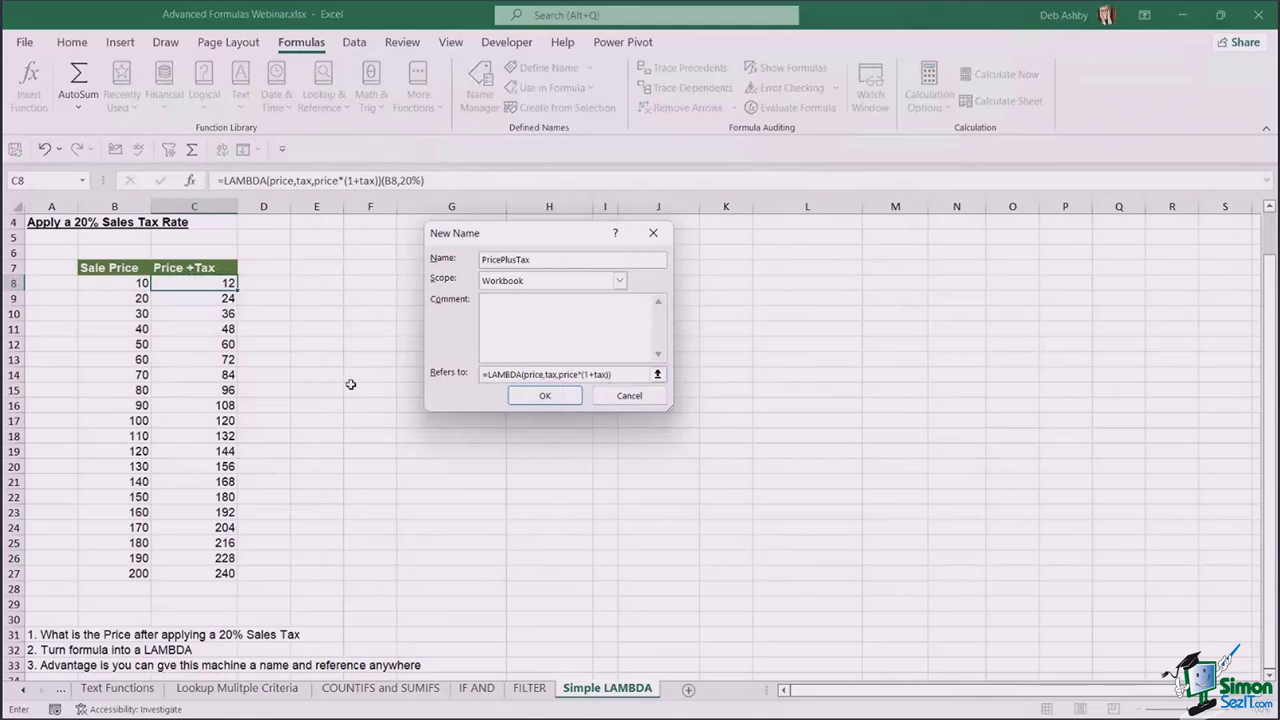
left_click(552, 400)
left_click(731, 478)
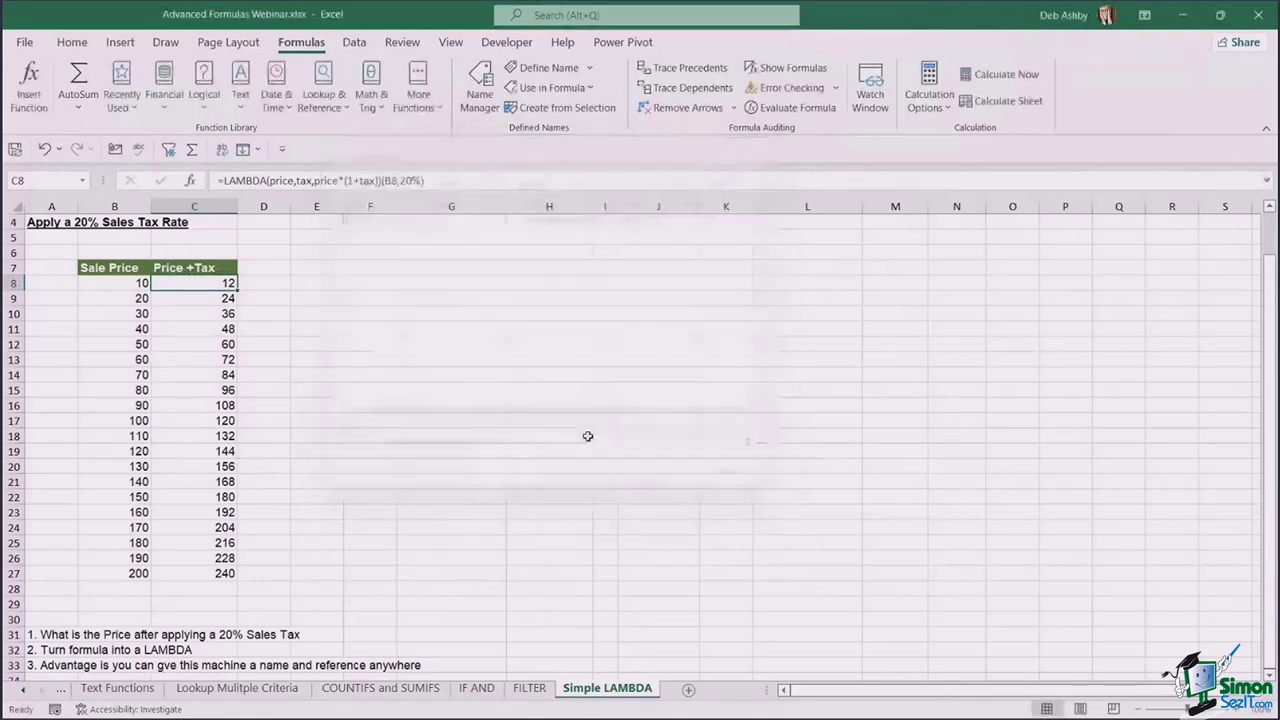
- Delete the old Price +Tax values in C8:C27
left_click_drag(212, 285, 203, 567)
key("Delete")
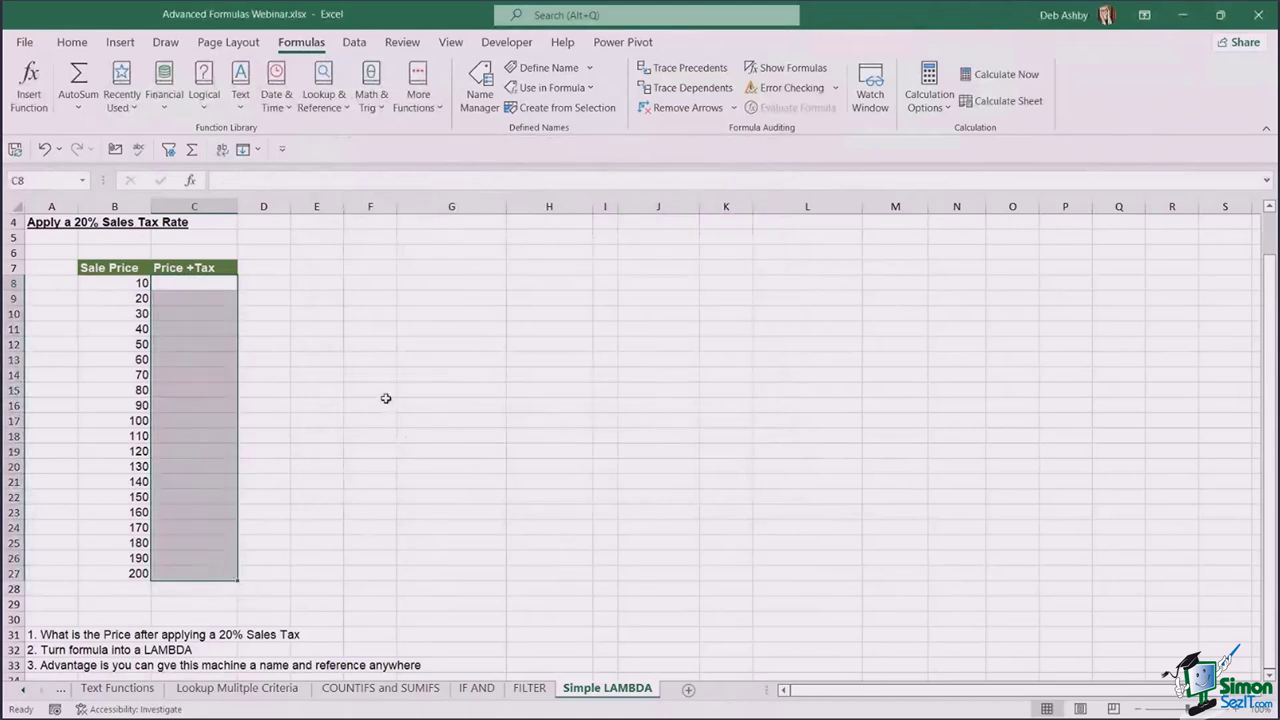
left_click(383, 393)
- Enter =PricePlusTax(B8,40%) in C8 and fill it down the column, giving 14 to 280
left_click(211, 284)
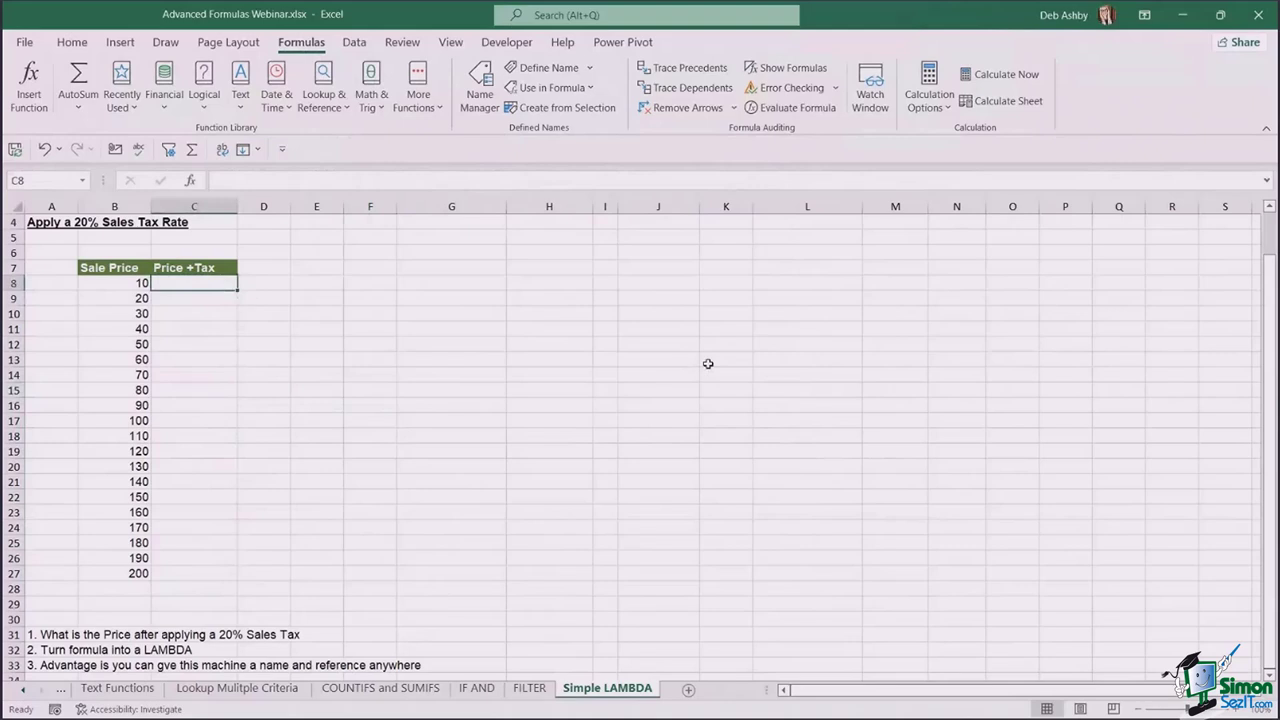
type("=")
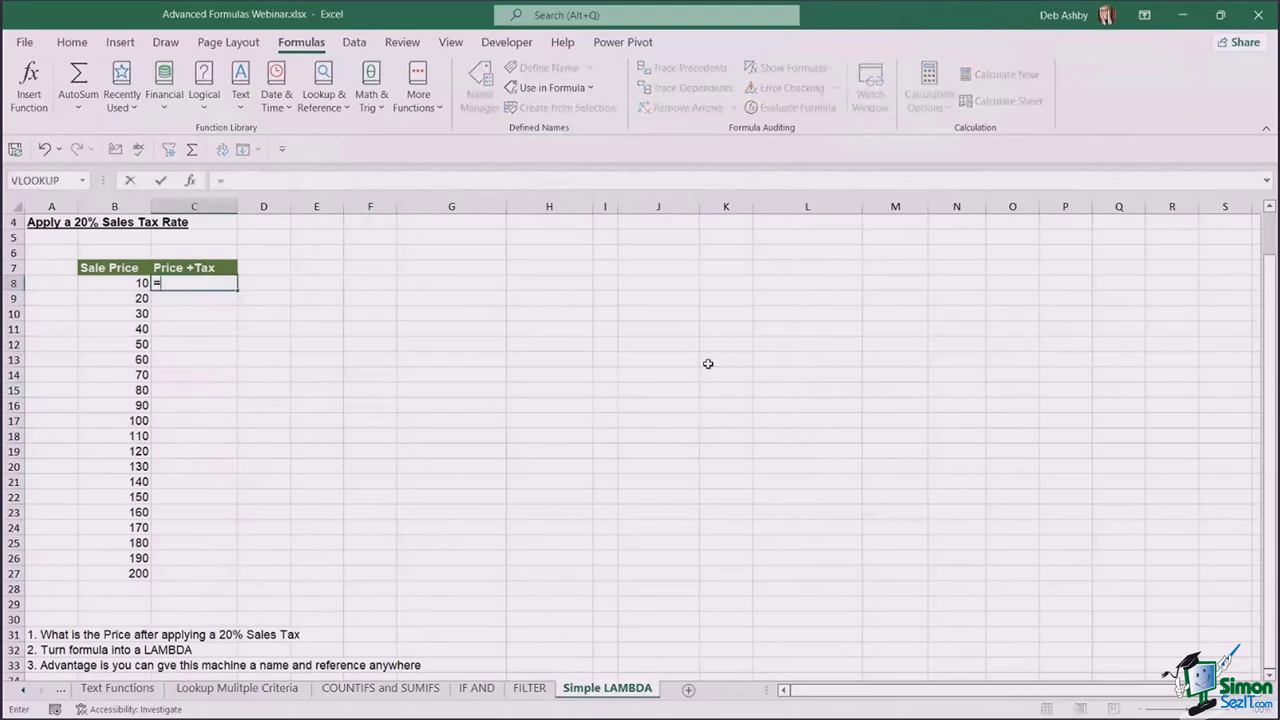
type("Price")
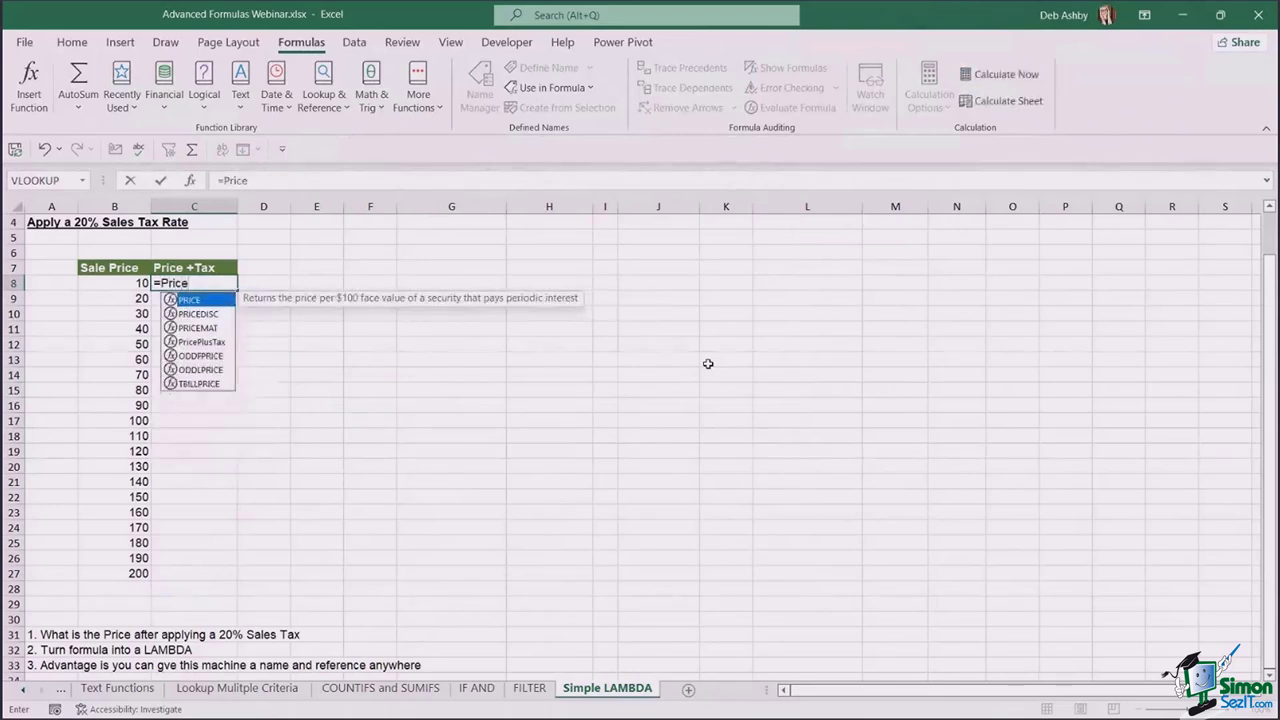
key("Down")
key("Down")
key("Down")
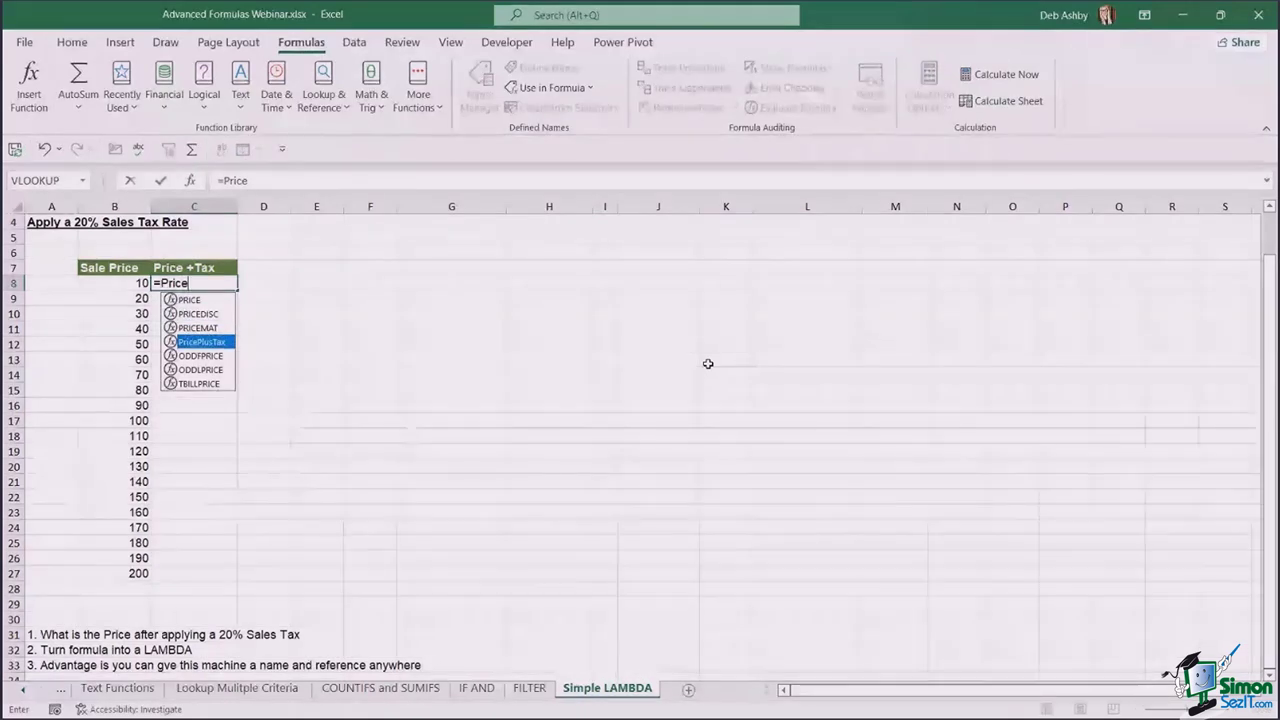
key("Tab")
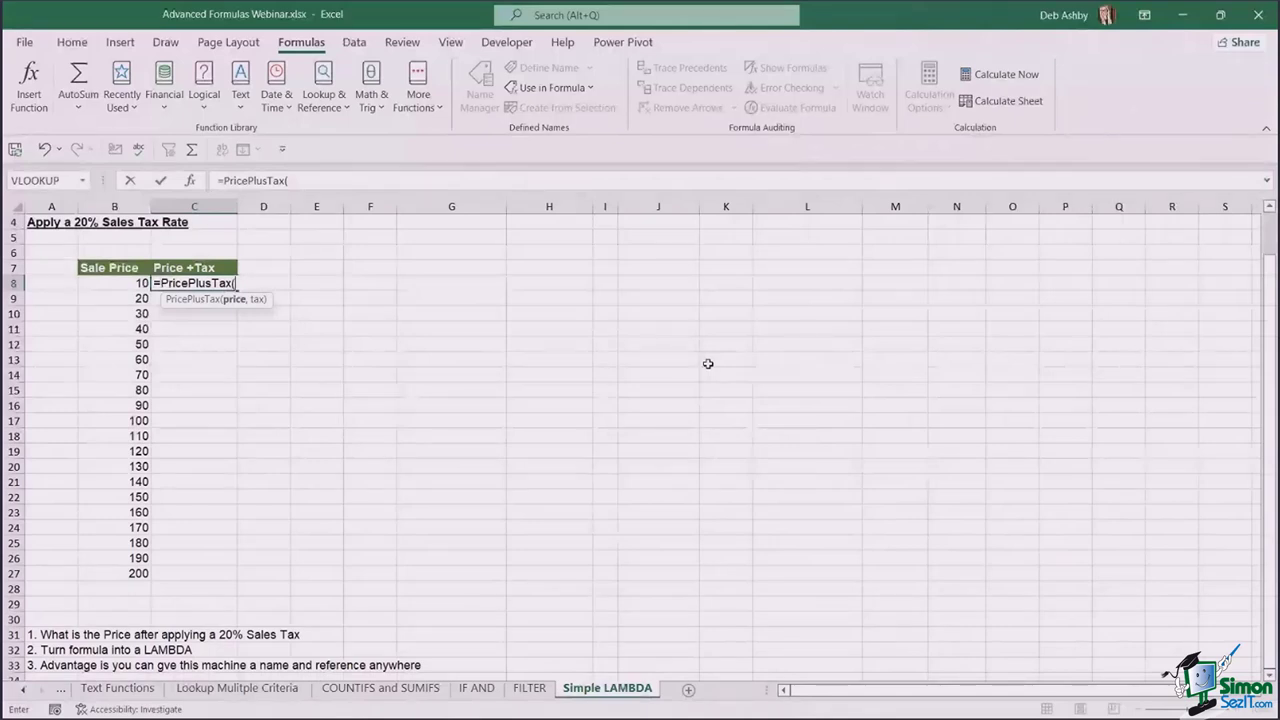
left_click(101, 285)
type(",")
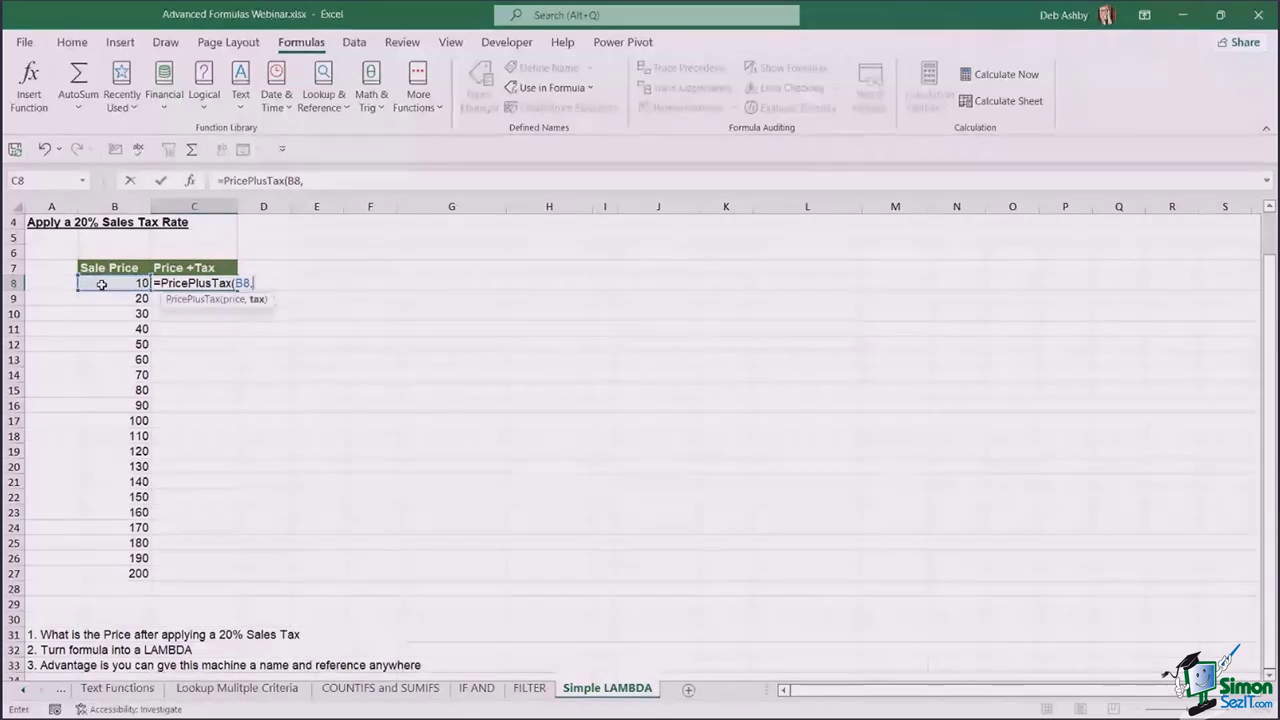
type("440%")
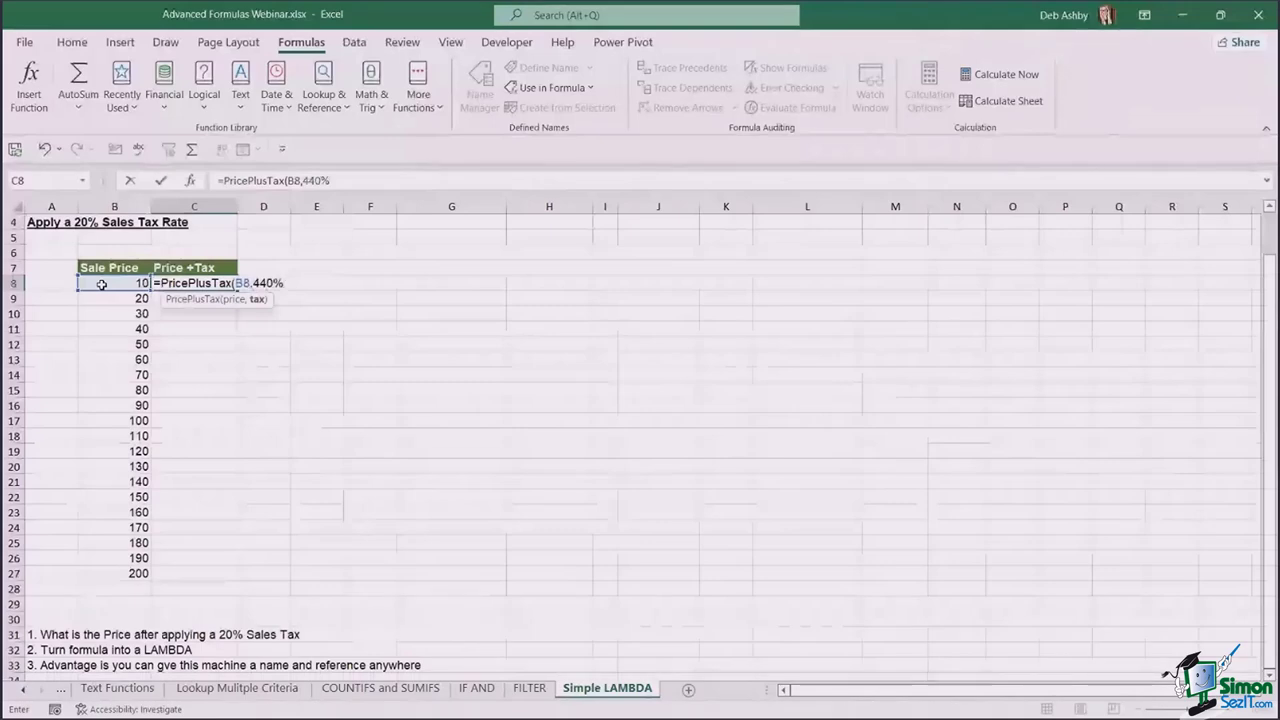
key("BackSpace")
key("BackSpace")
key("BackSpace")
type("0")
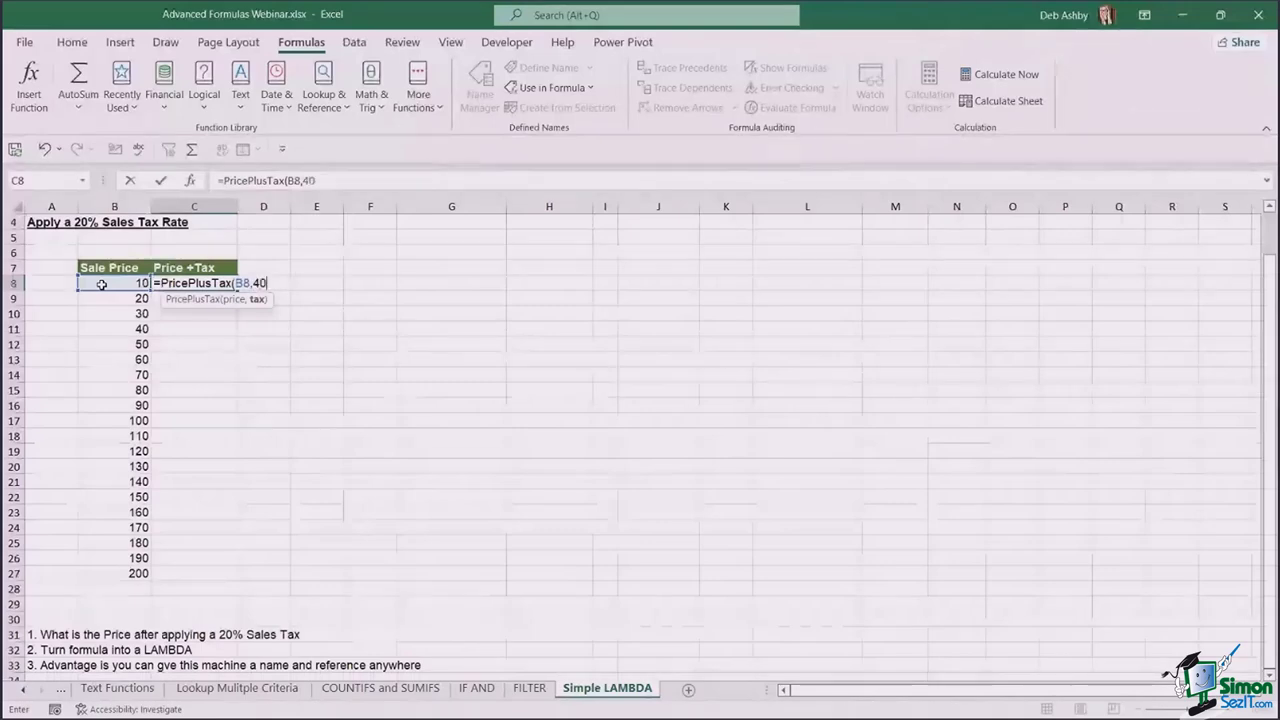
type("%)")
key("Return")
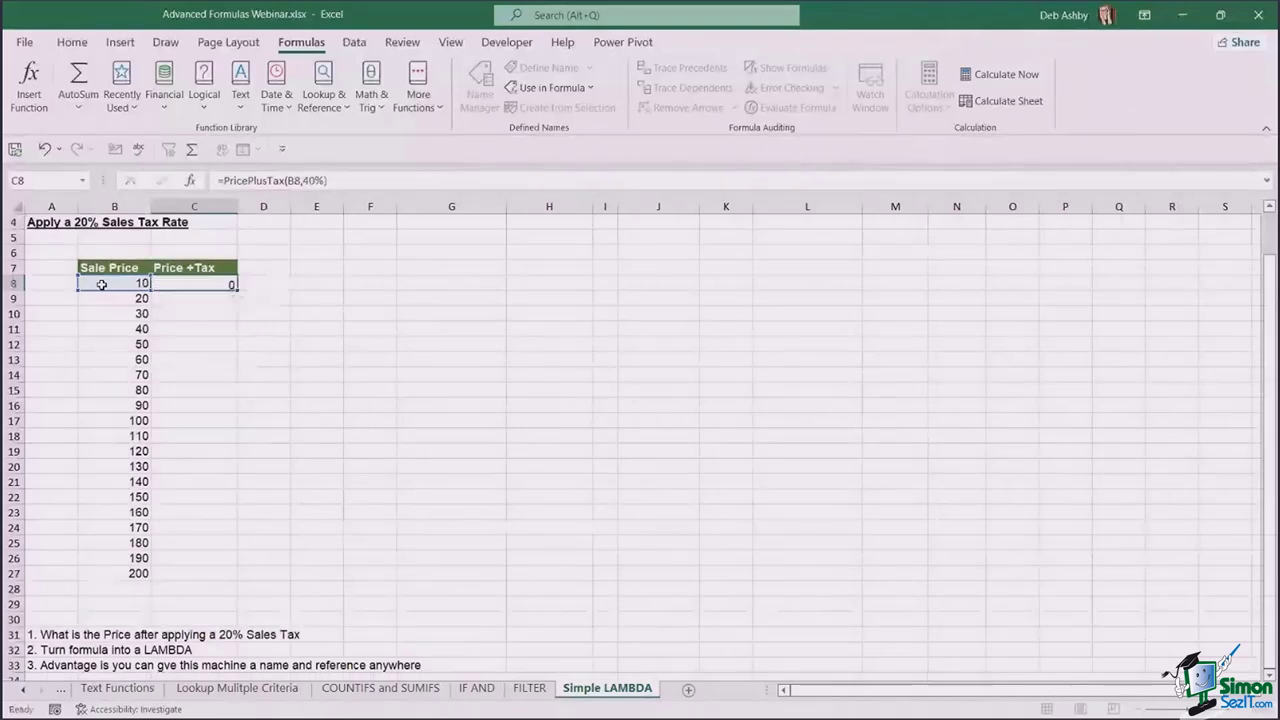
left_click(195, 283)
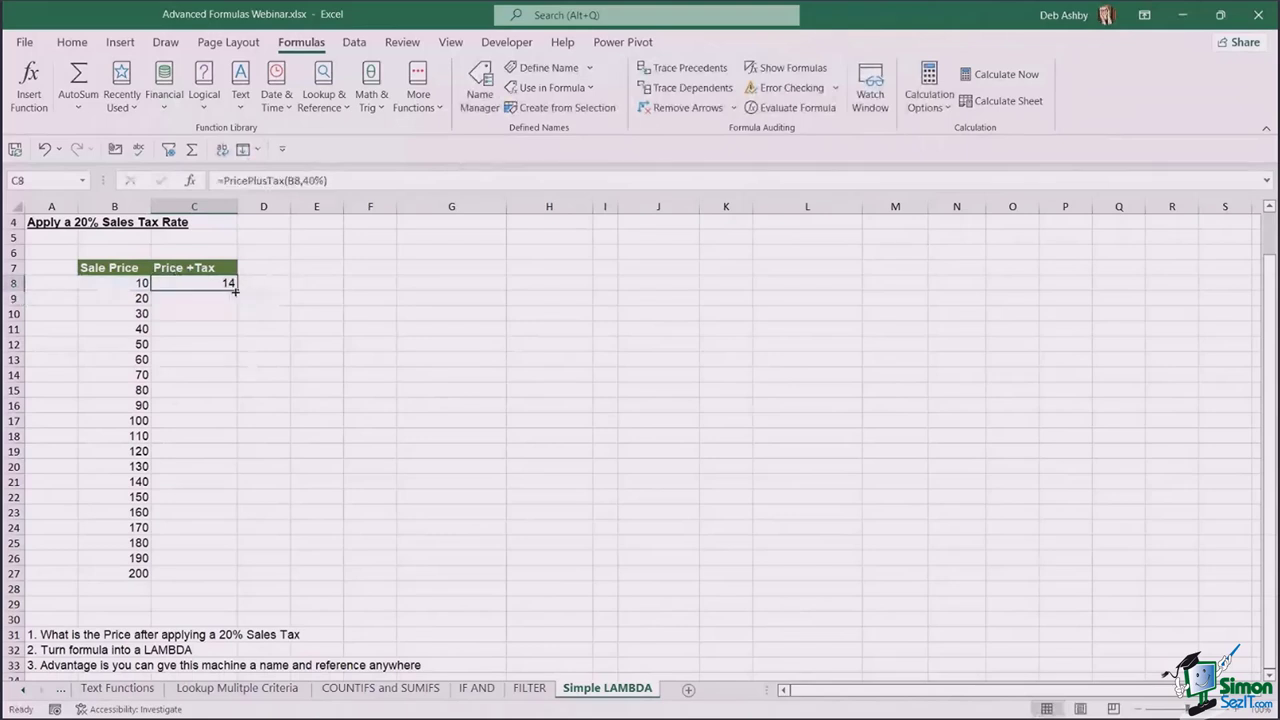
left_click_drag(236, 291, 223, 576)
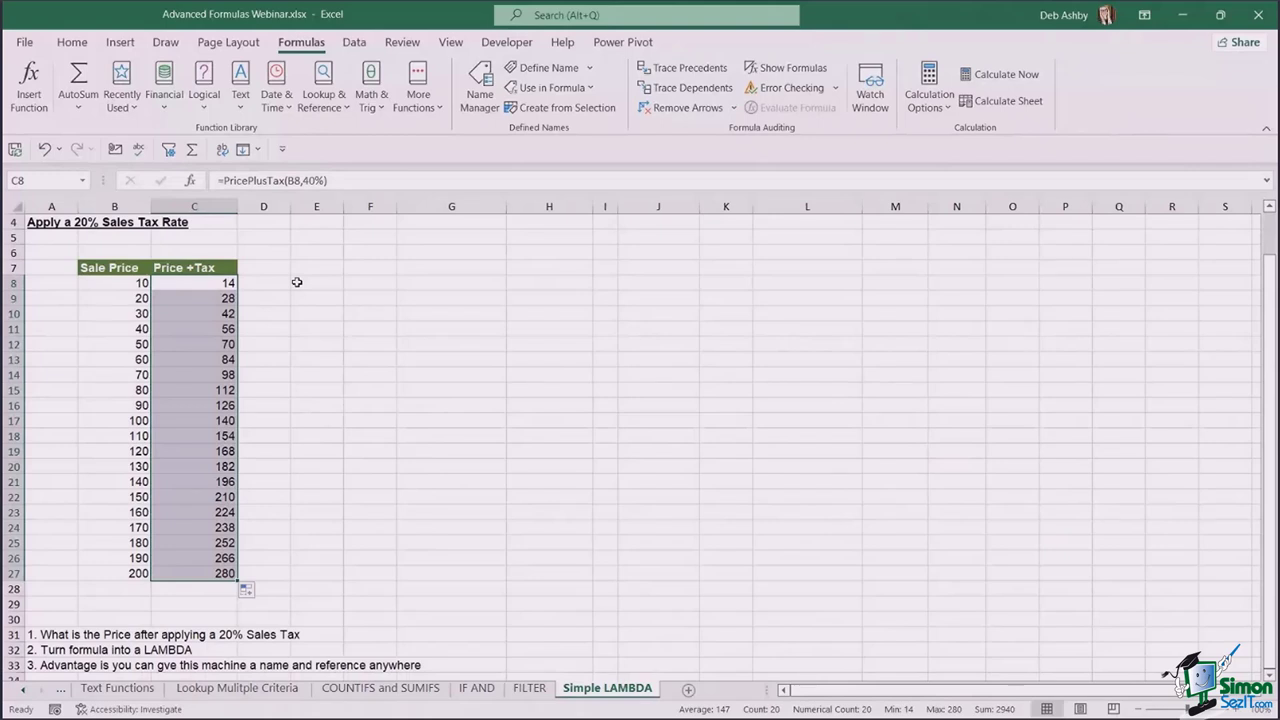
- Deselect the filled Price +Tax column and switch to the IF AND sheet
left_click(316, 329)
left_click(640, 465)
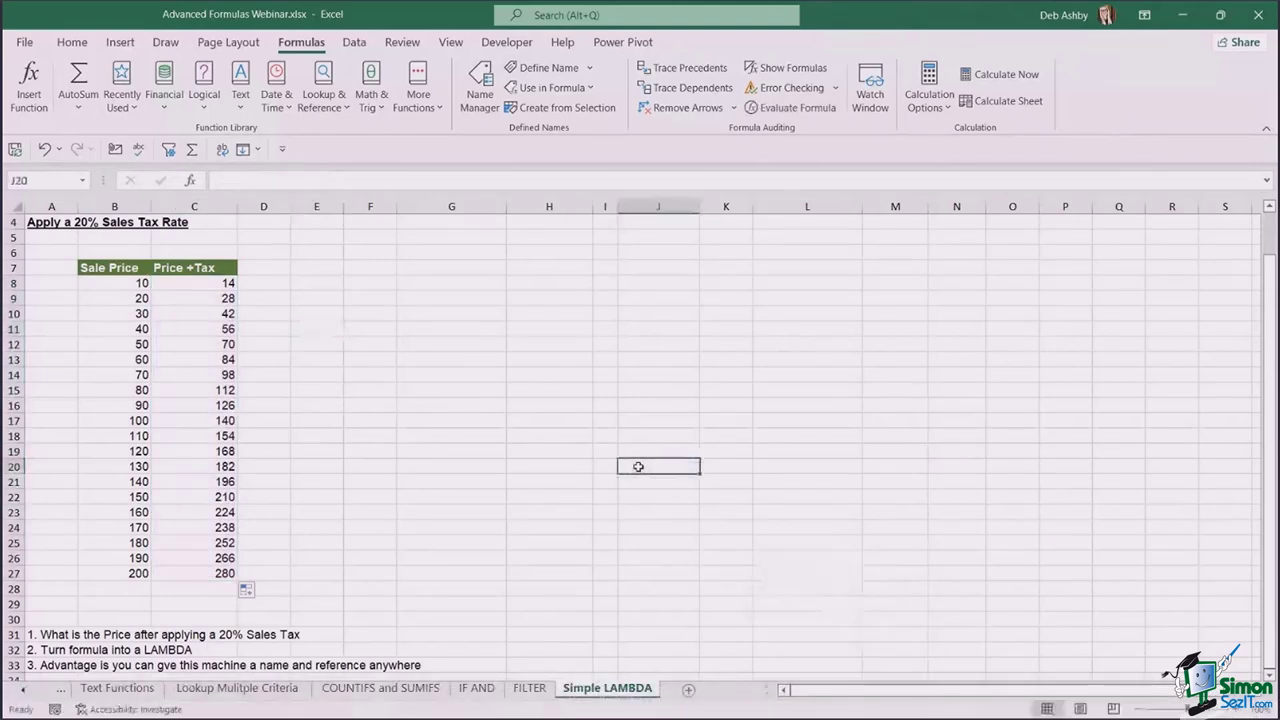
left_click(477, 689)
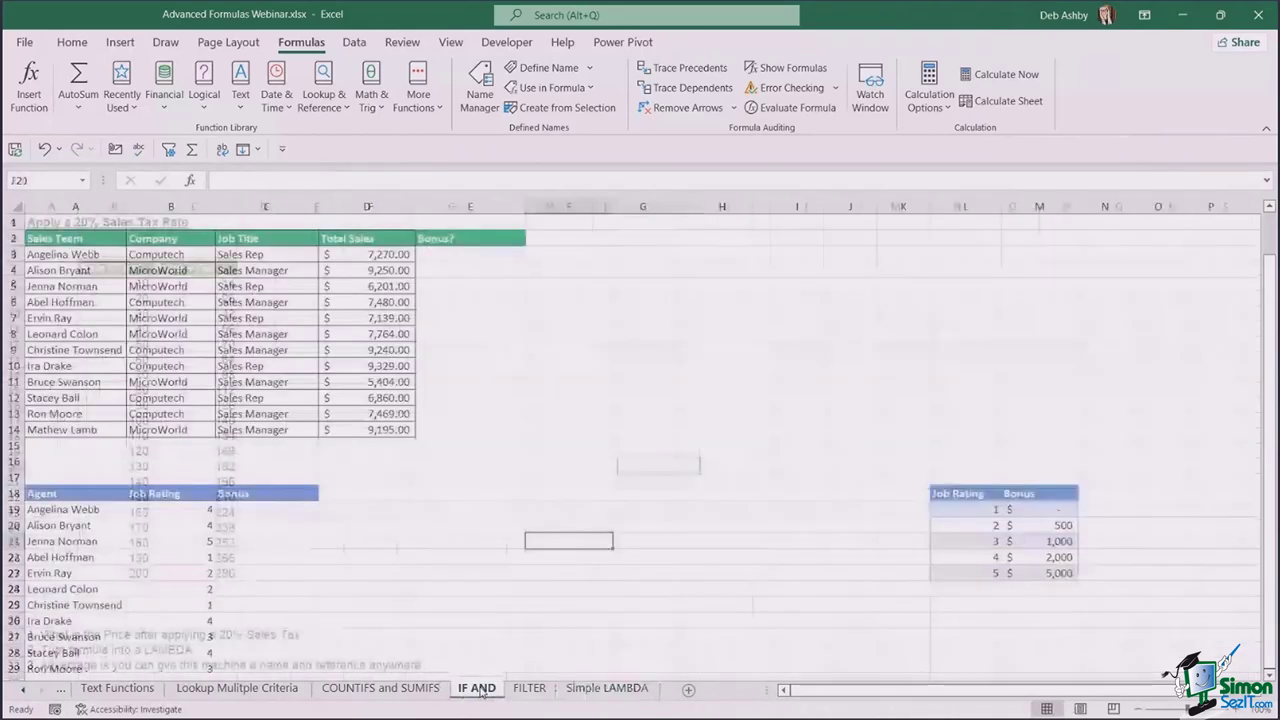
left_click(699, 324)
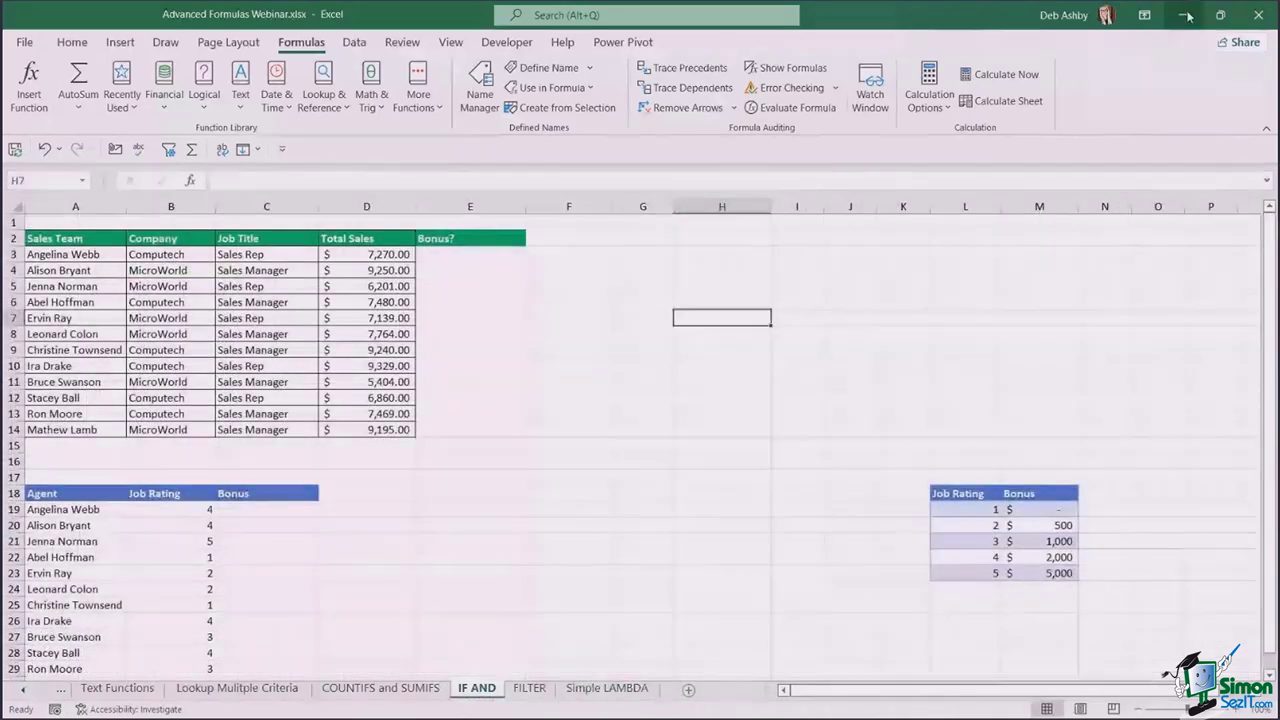